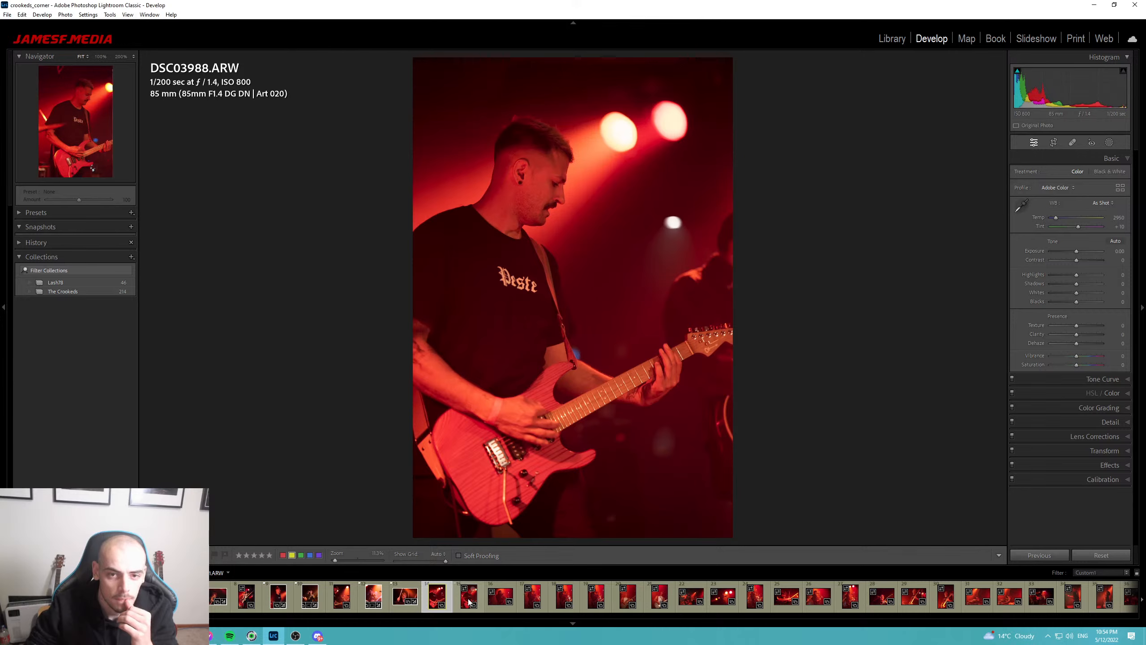
Open photo DSC03997.ARW and set temperature to 2351, exposure +0.53, contrast +25, highlights −63 and shadows +4.
{"action": "key", "text": "Right"}
{"action": "key", "text": "Right"}
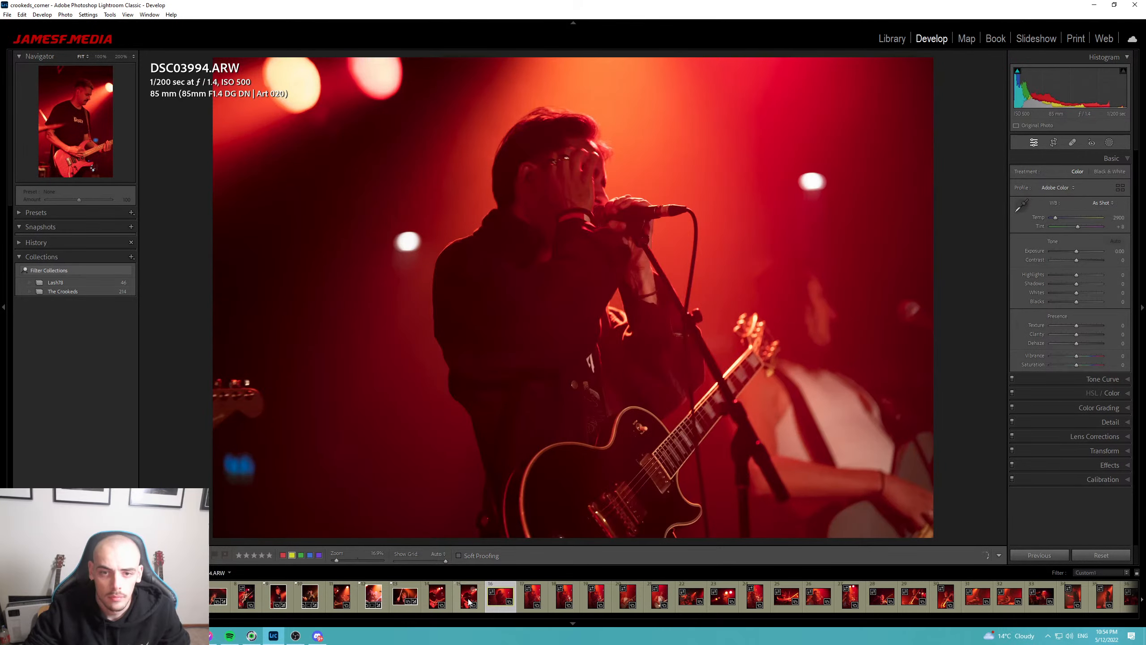
{"action": "key", "text": "Right"}
{"action": "key", "text": "Right"}
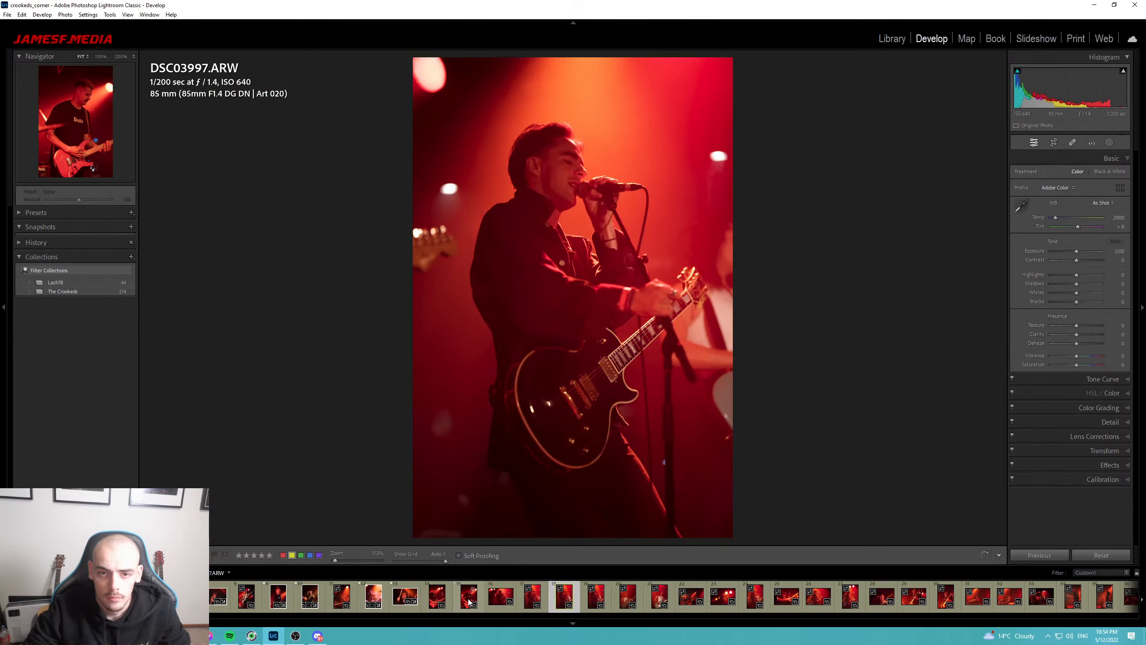
{"action": "key", "text": "Left"}
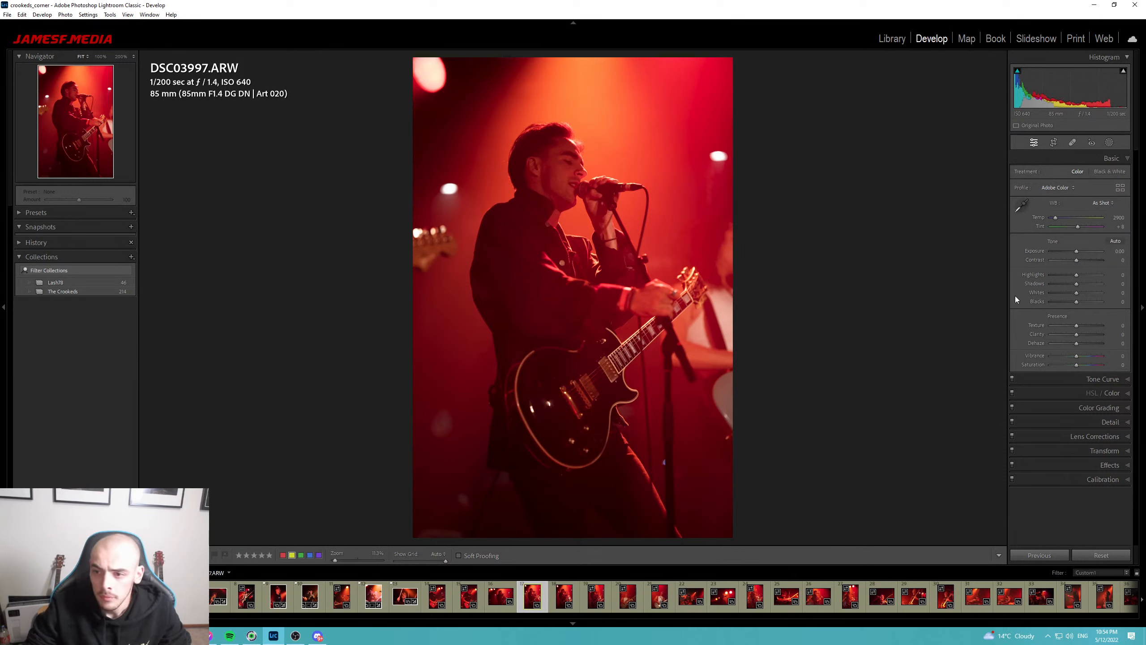
{"action": "left_click_drag", "start_coordinate": [1053, 219], "coordinate": [1077, 302]}
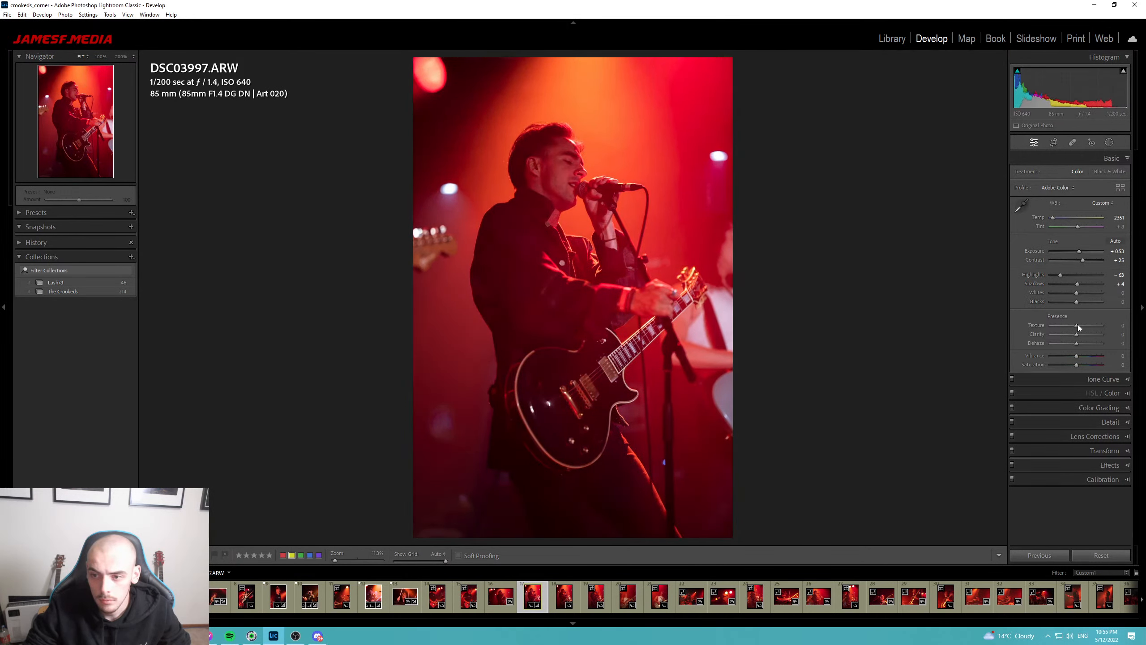
Calibrate the colours with red primary hue +32, green primary hue +11, blue primary hue −35 and shadows tint +4.
{"action": "left_click", "coordinate": [1114, 479]}
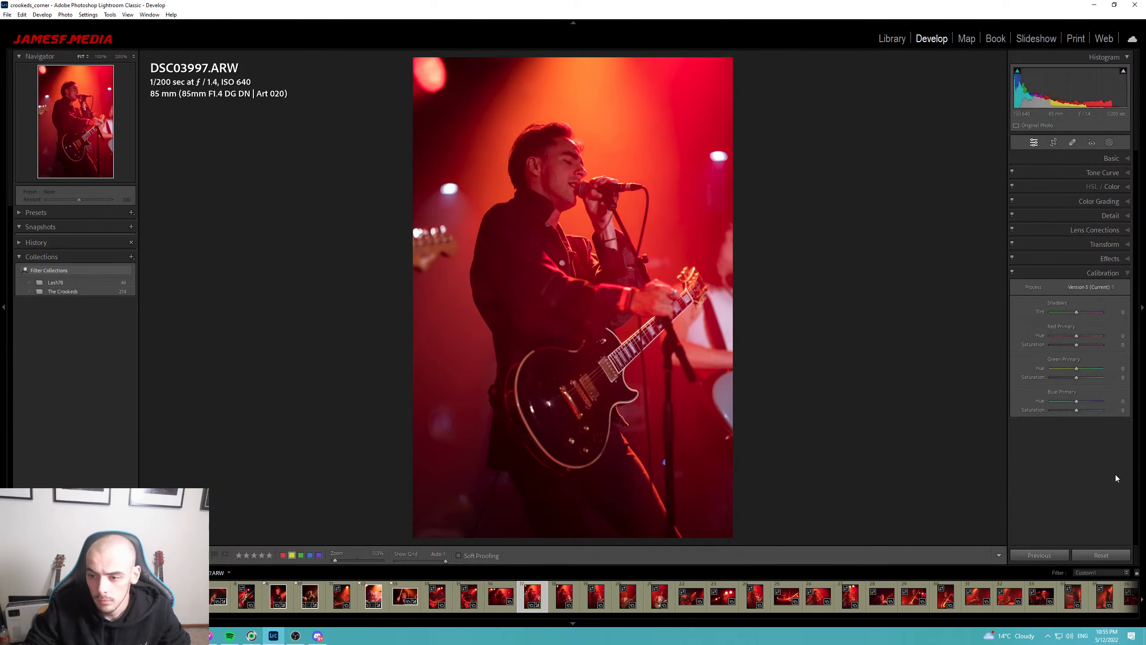
{"action": "left_click_drag", "start_coordinate": [1076, 335], "coordinate": [1084, 339]}
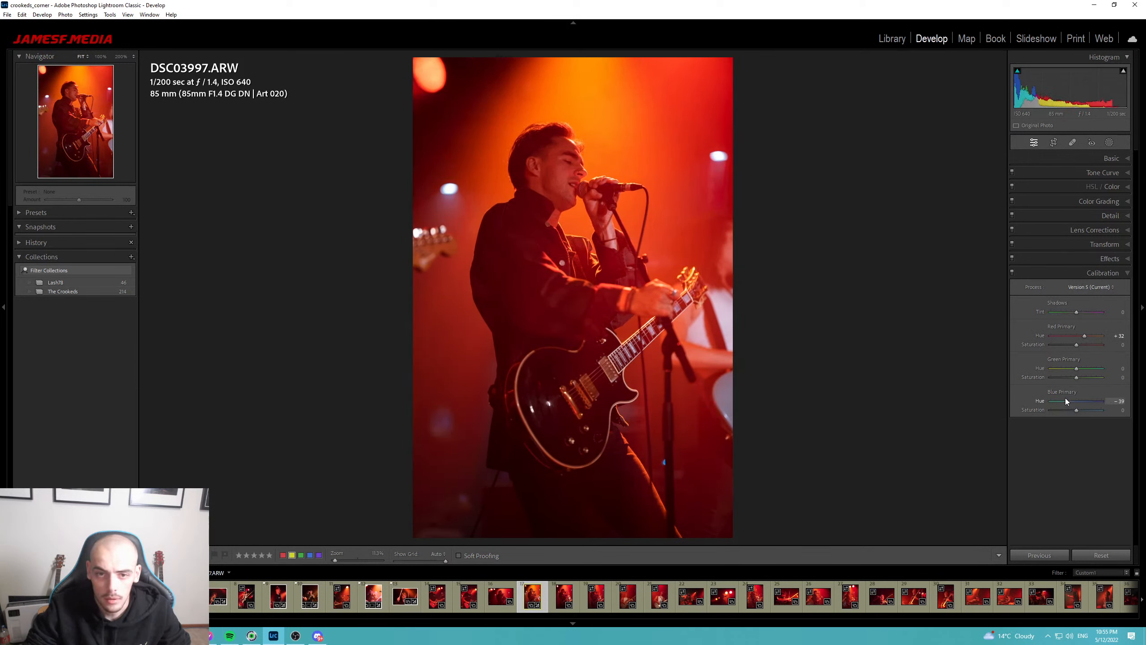
{"action": "left_click_drag", "start_coordinate": [1076, 368], "coordinate": [1077, 316]}
Lower the temperature to 2243 and sample the white balance from a pale inlay on the guitar's fretboard.
{"action": "left_click", "coordinate": [1112, 187]}
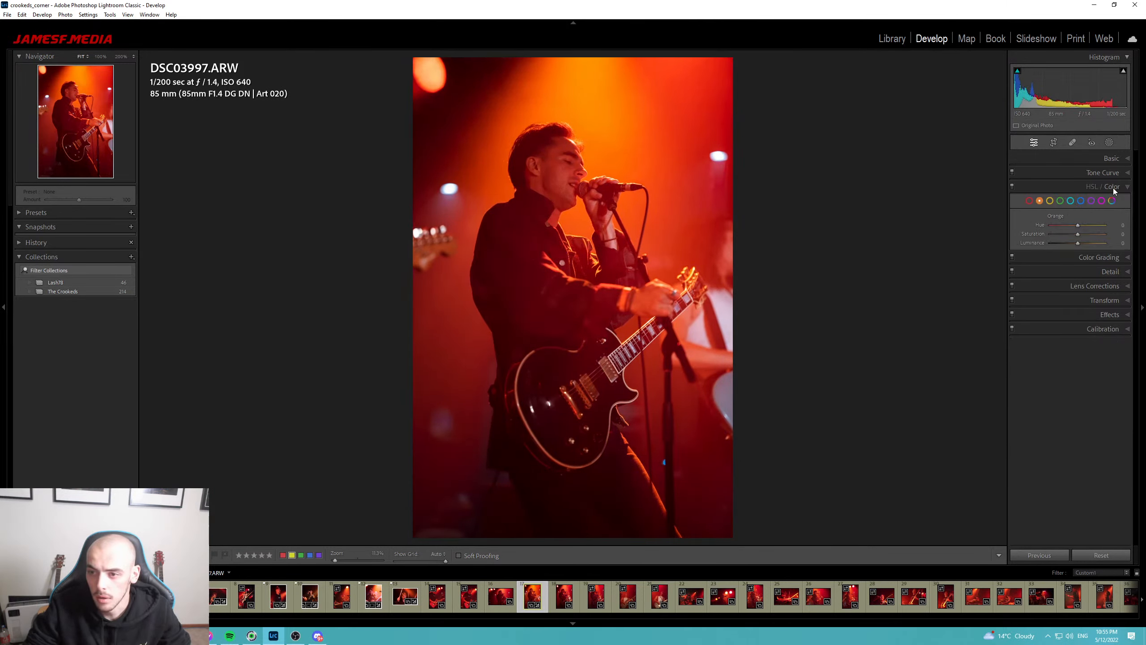
{"action": "key", "text": "ctrl+1"}
{"action": "left_click_drag", "start_coordinate": [1051, 218], "coordinate": [1050, 219]}
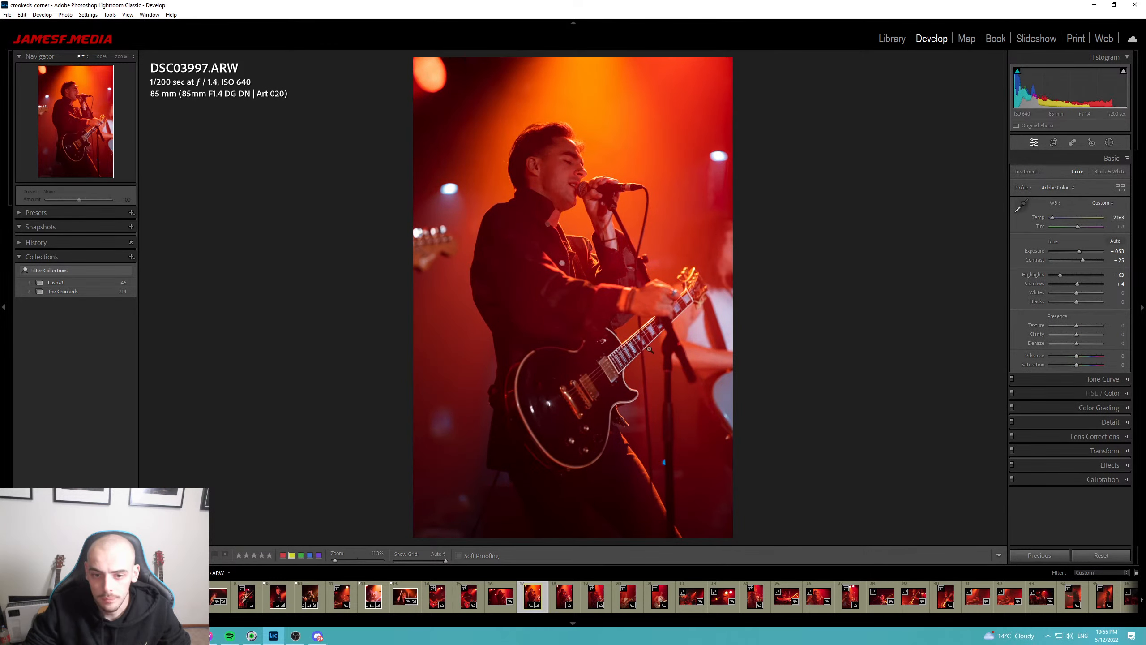
{"action": "key", "text": "z"}
{"action": "left_click", "coordinate": [1022, 206]}
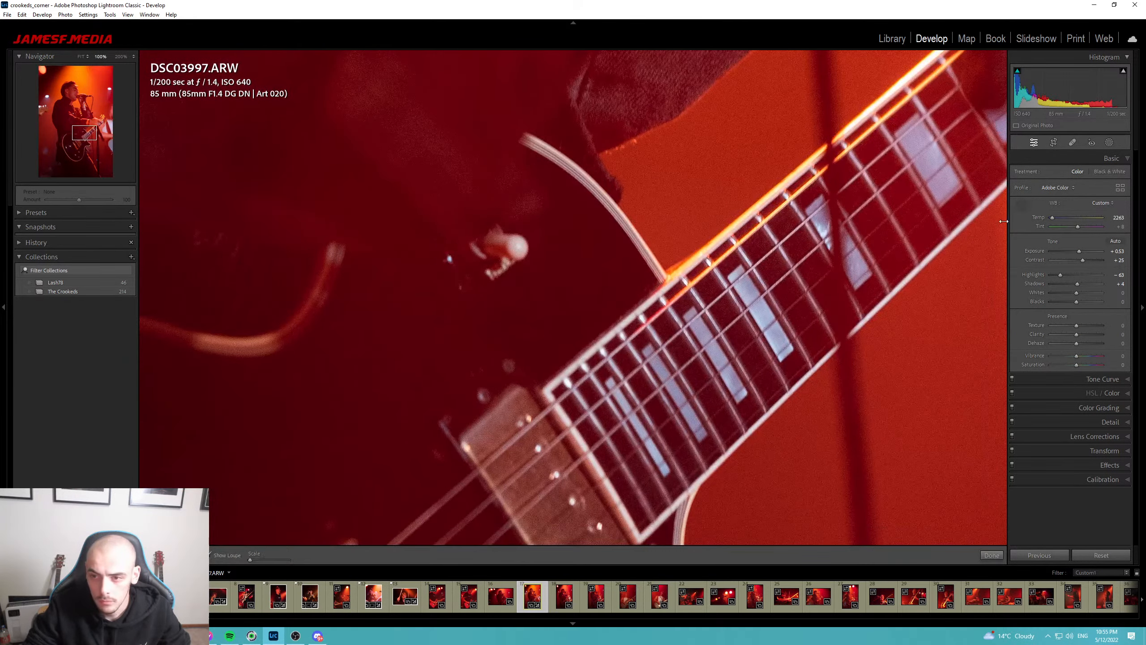
{"action": "left_click", "coordinate": [763, 313]}
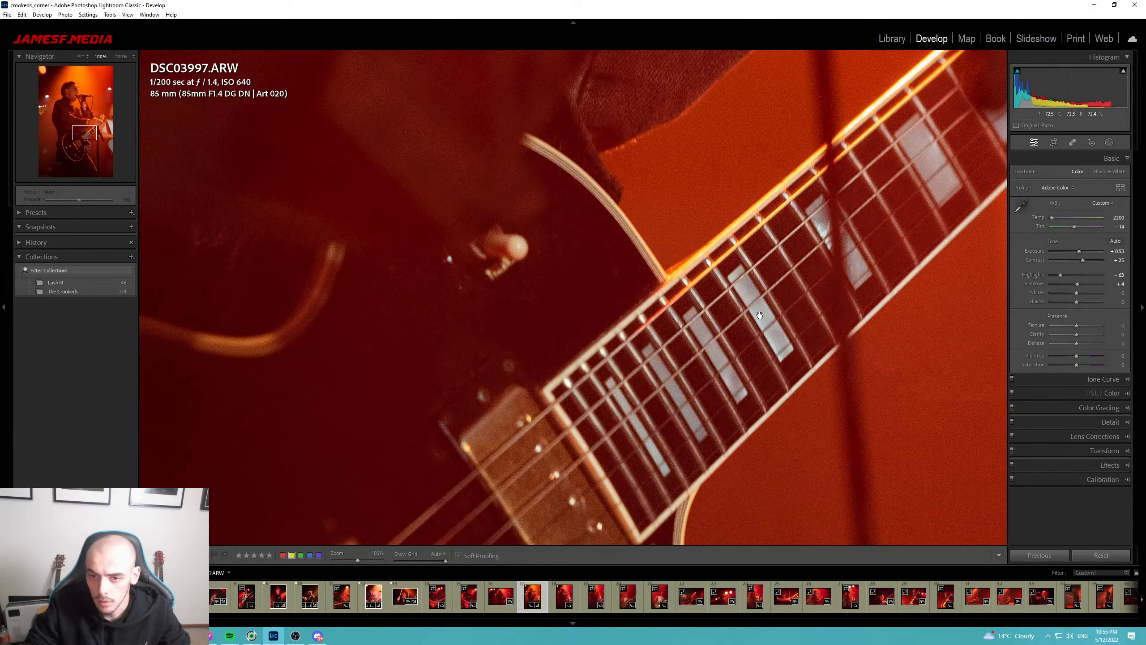
{"action": "key", "text": "z"}
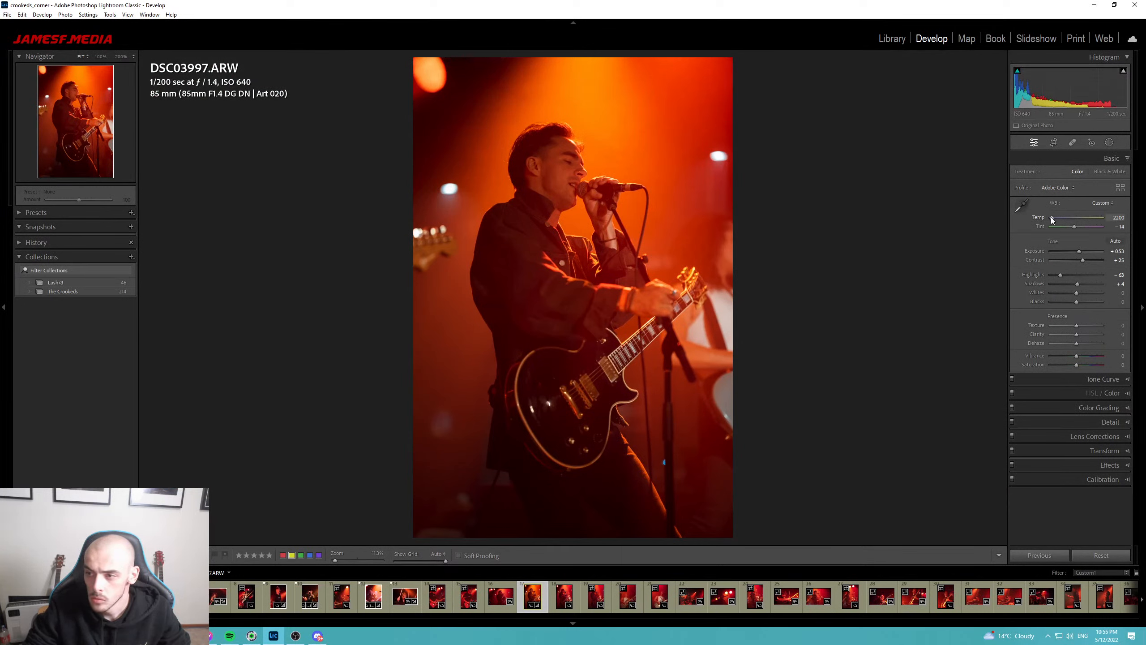
Set temperature to 2000, tint 0, shadows −19, blacks −16 and clarity +19 on the singer photo.
{"action": "left_click_drag", "start_coordinate": [1051, 220], "coordinate": [1075, 228]}
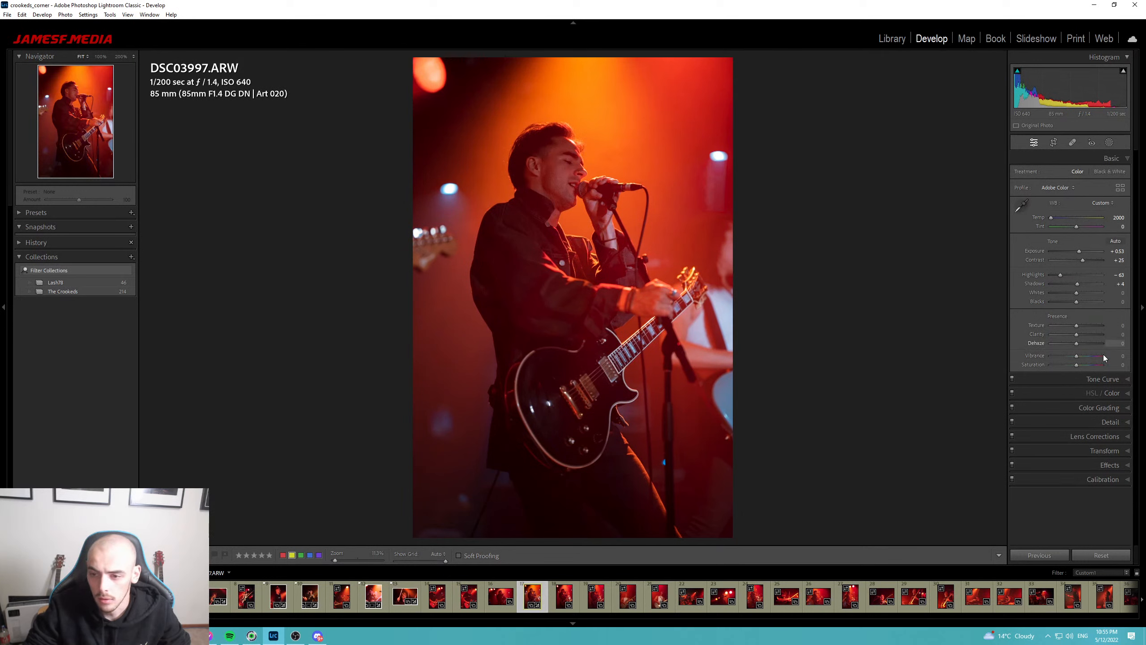
{"action": "left_click_drag", "start_coordinate": [1078, 284], "coordinate": [1072, 303]}
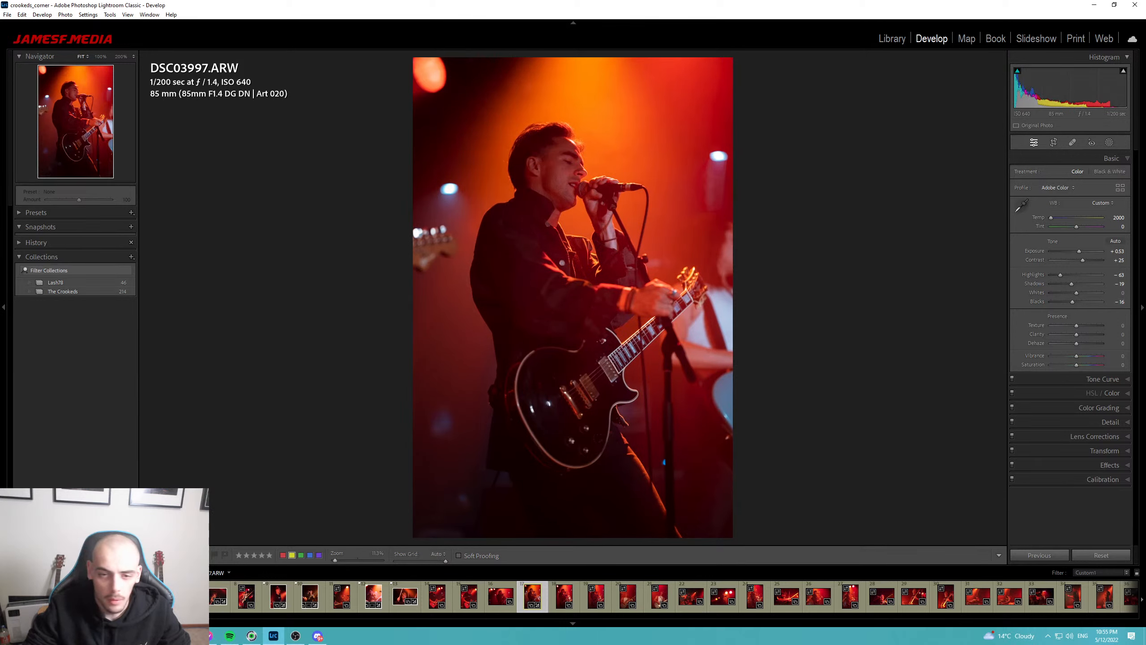
{"action": "key", "text": "alt+Tab"}
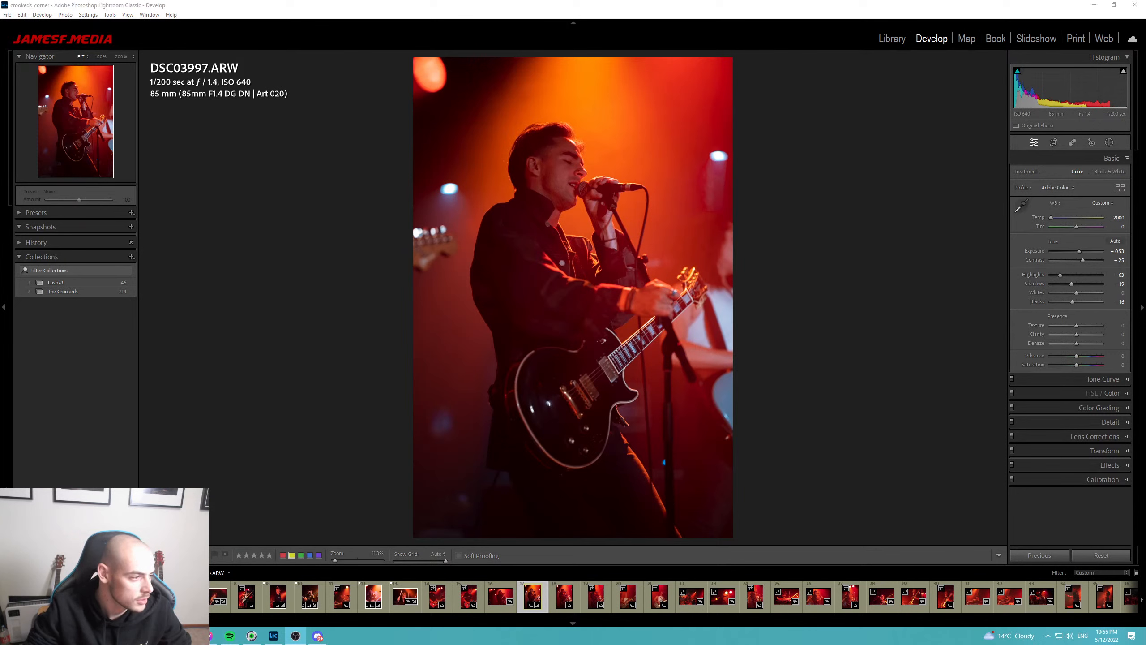
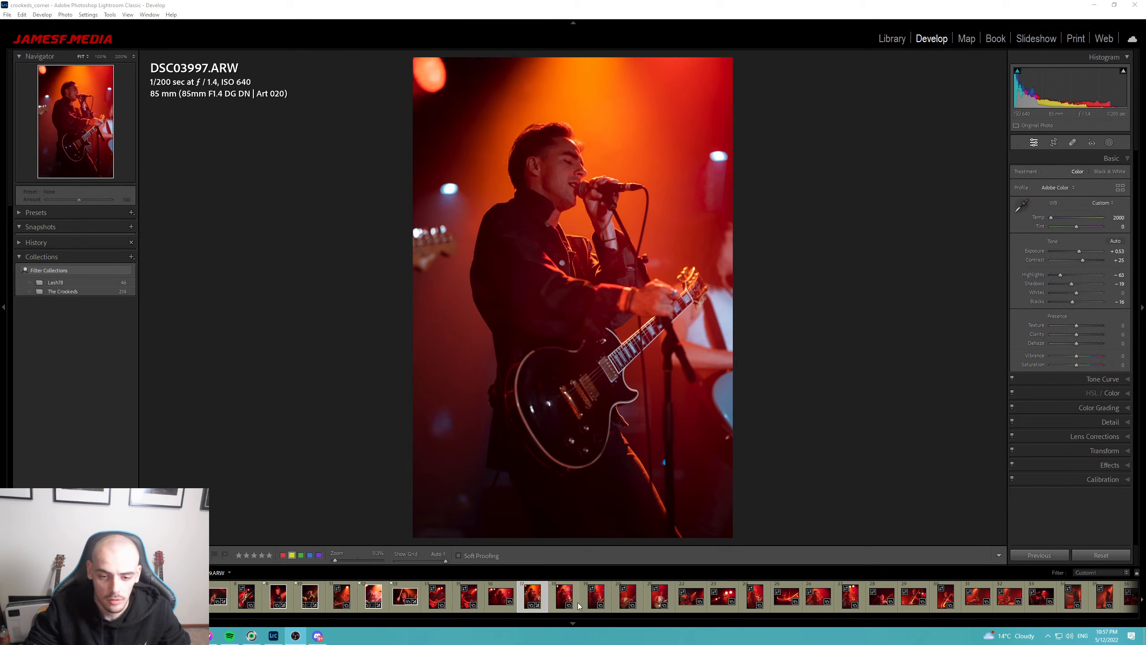
{"action": "left_click_drag", "start_coordinate": [1077, 335], "coordinate": [1083, 335]}
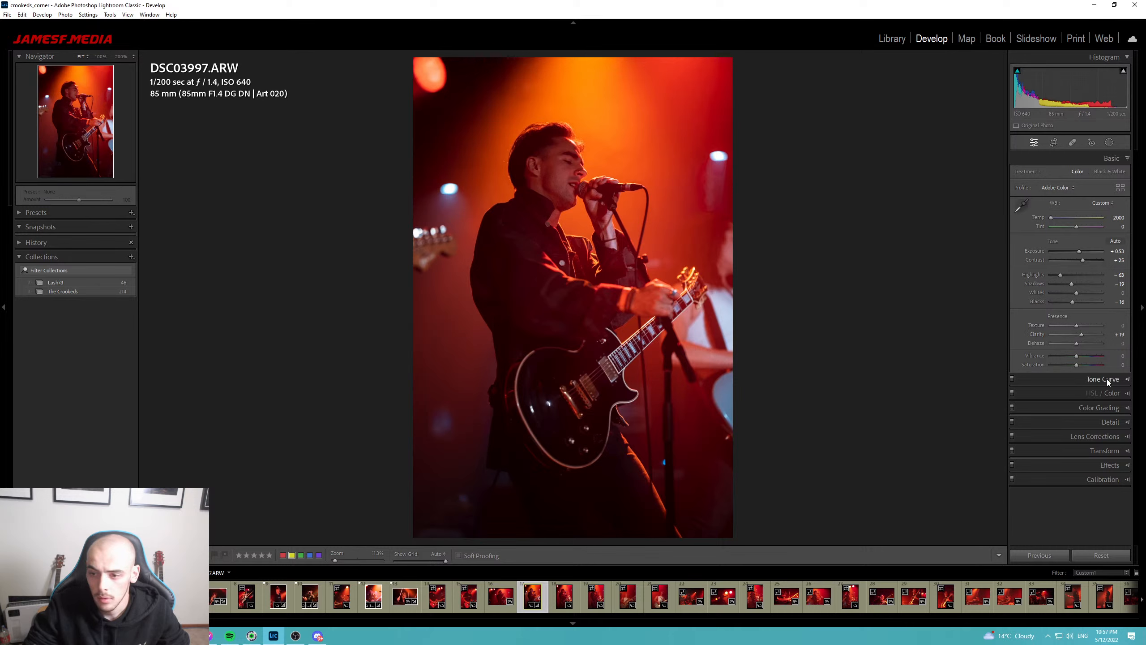
Adjust the red colour range to hue +2 and luminance +50.
{"action": "left_click", "coordinate": [1109, 392]}
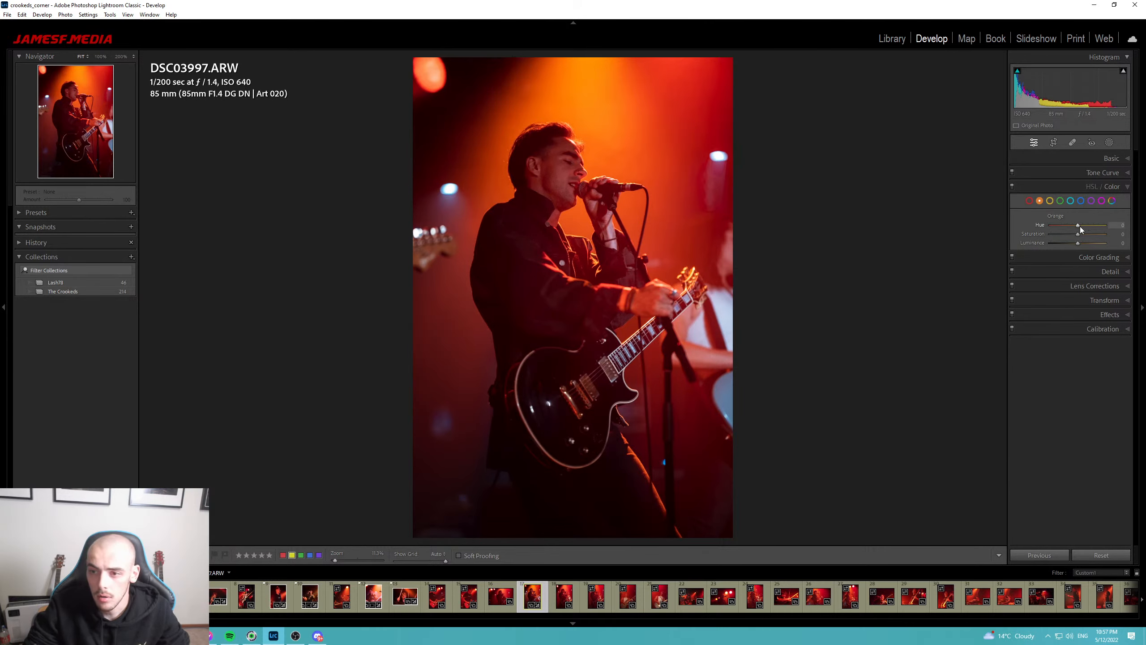
{"action": "mouse_move", "coordinate": [1080, 226]}
{"action": "left_mouse_down"}
{"action": "mouse_move", "coordinate": [1088, 224]}
{"action": "mouse_move", "coordinate": [1068, 225]}
{"action": "mouse_move", "coordinate": [1091, 226]}
{"action": "mouse_move", "coordinate": [1078, 224]}
{"action": "left_mouse_up"}
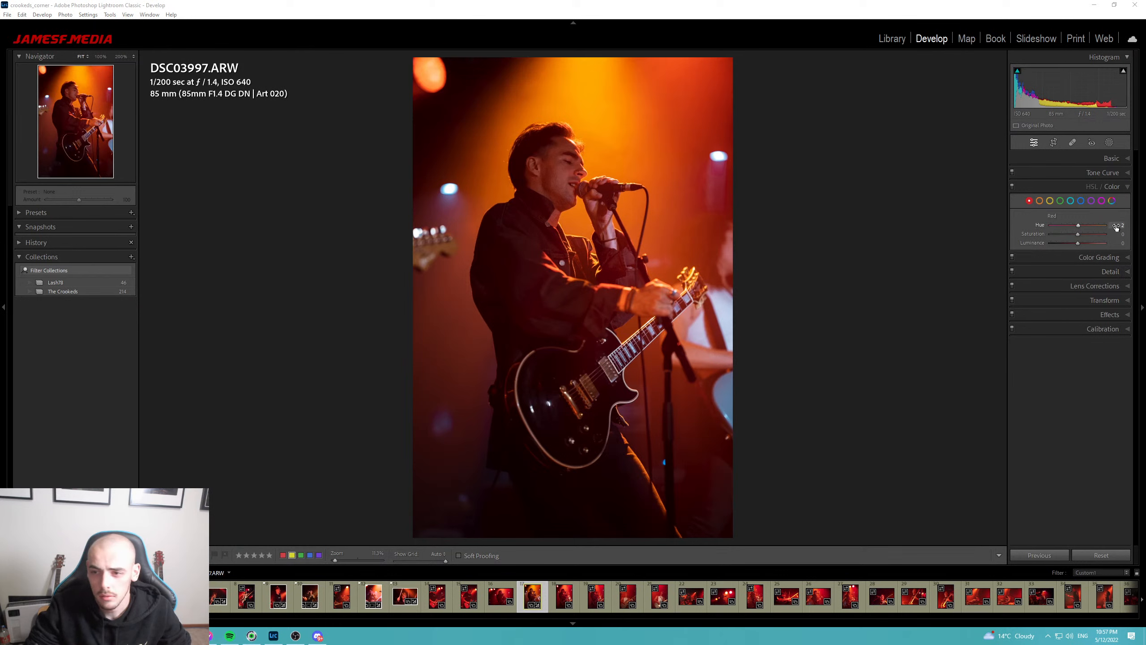
{"action": "left_click", "coordinate": [1050, 201]}
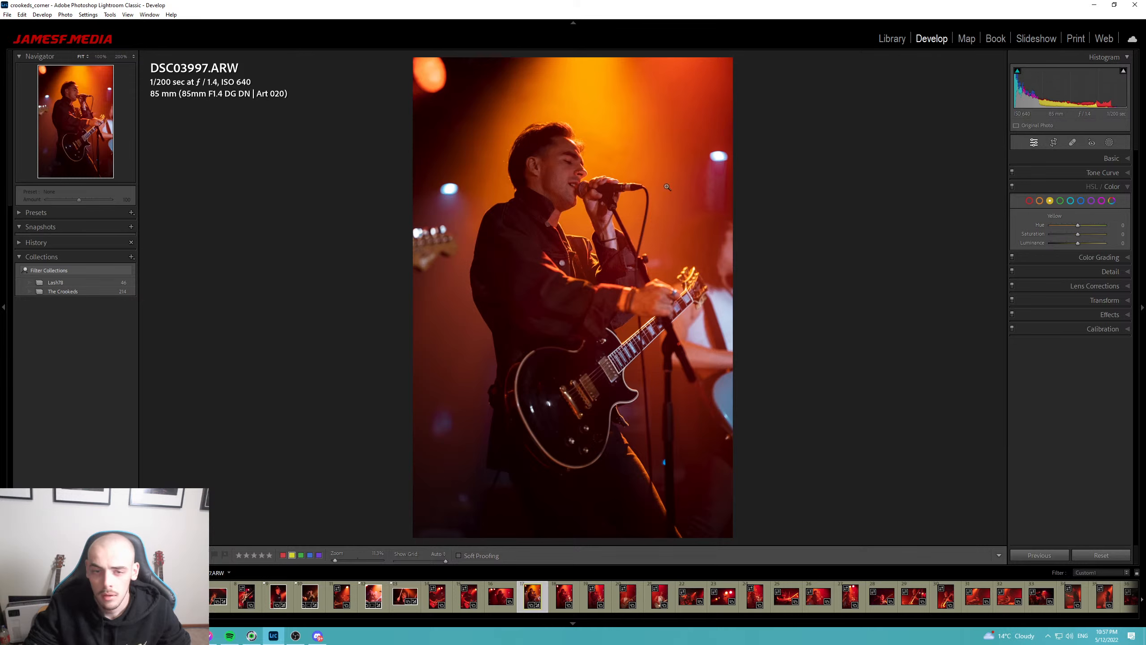
{"action": "left_click", "coordinate": [1061, 202]}
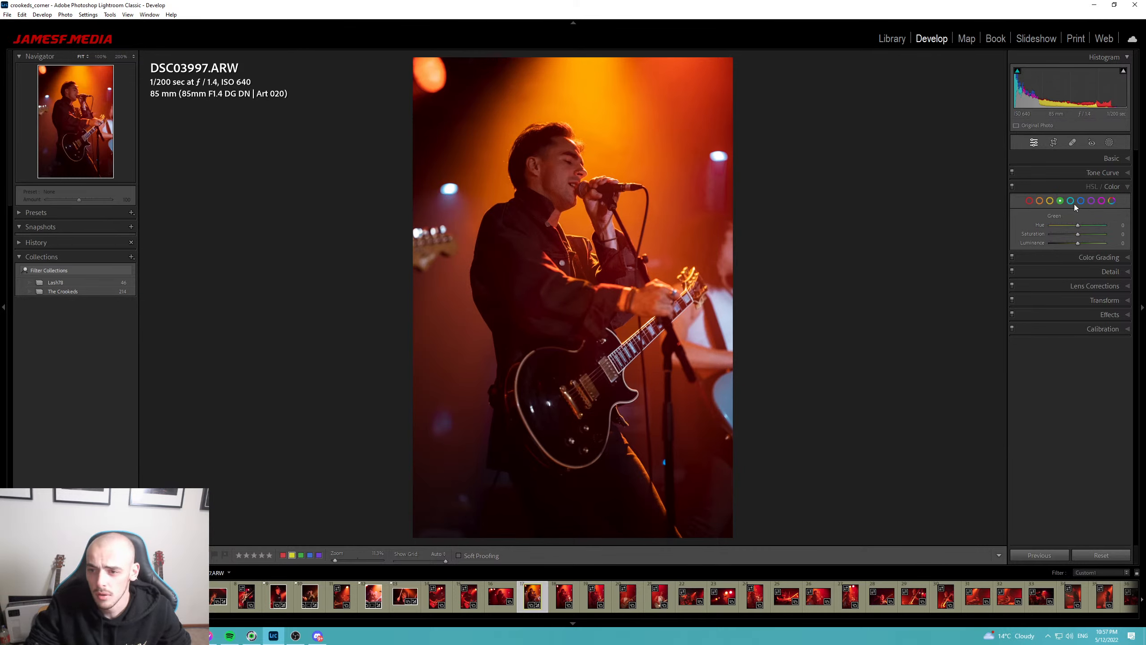
{"action": "left_click", "coordinate": [1028, 201]}
{"action": "left_click_drag", "start_coordinate": [1078, 243], "coordinate": [1092, 239]}
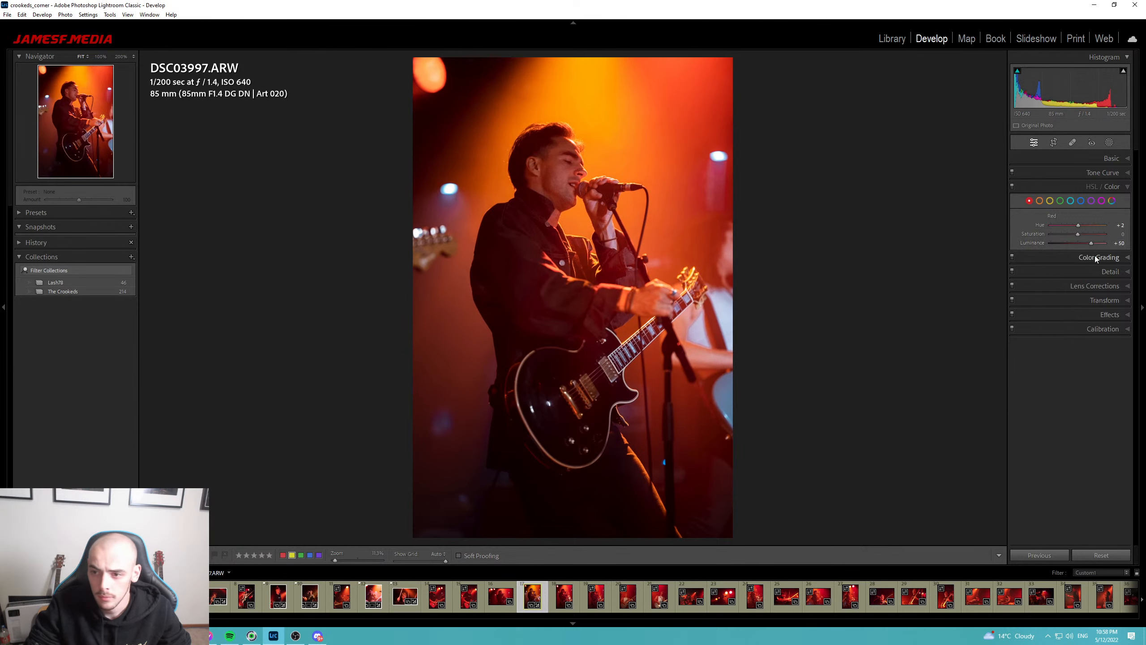
Raise the red primary hue in the calibration to +44.
{"action": "left_click", "coordinate": [1094, 256]}
{"action": "left_click", "coordinate": [1105, 476]}
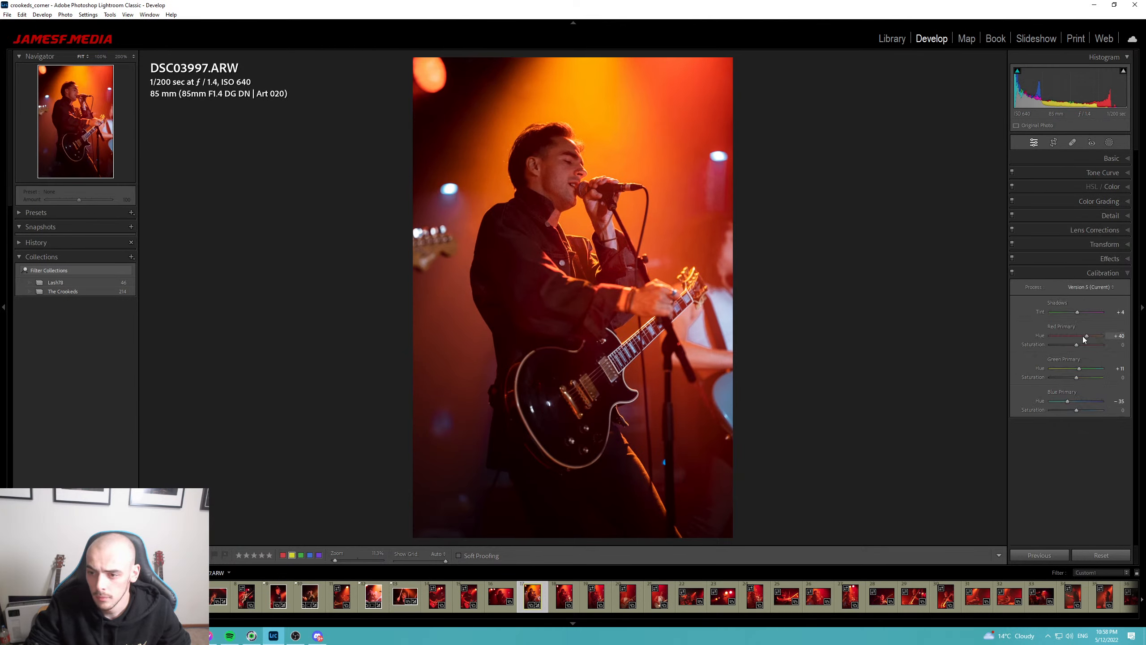
{"action": "left_click_drag", "start_coordinate": [1088, 336], "coordinate": [1089, 336]}
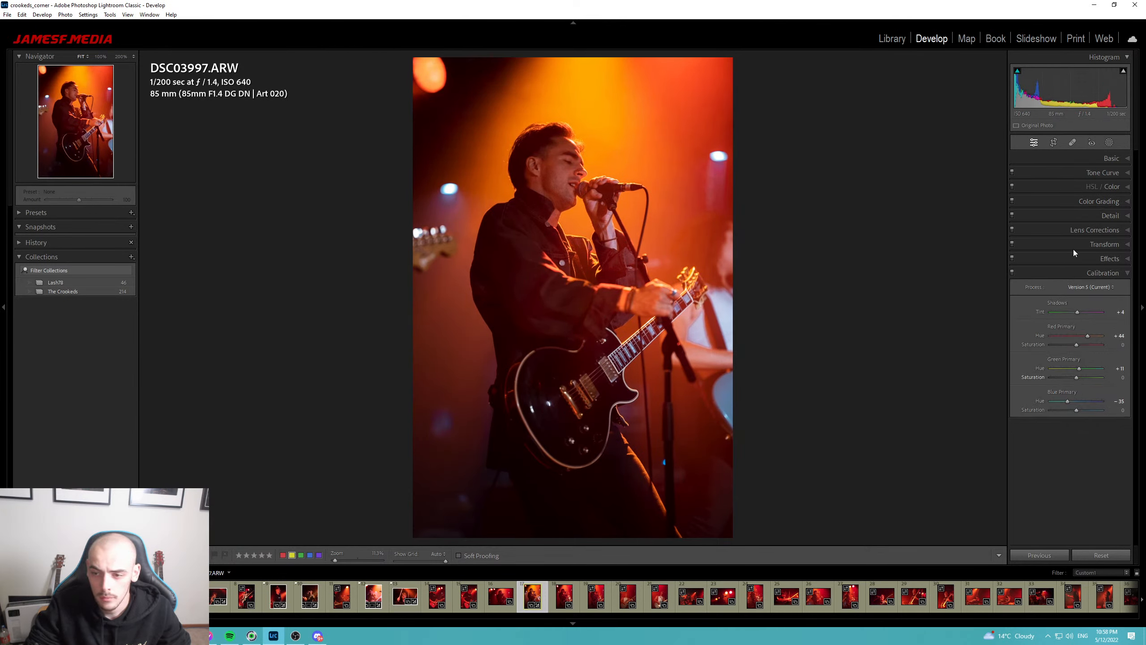
Set vibrance to +26 and flag the singer photo as a pick.
{"action": "left_click", "coordinate": [1107, 158]}
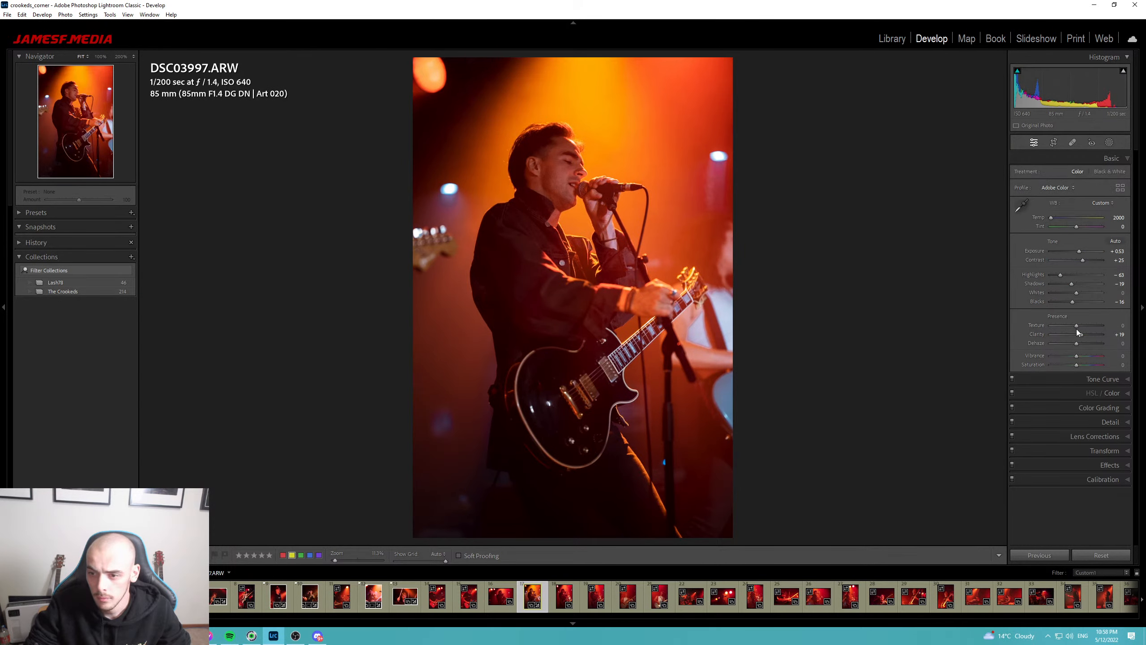
{"action": "left_click_drag", "start_coordinate": [1082, 355], "coordinate": [1078, 355]}
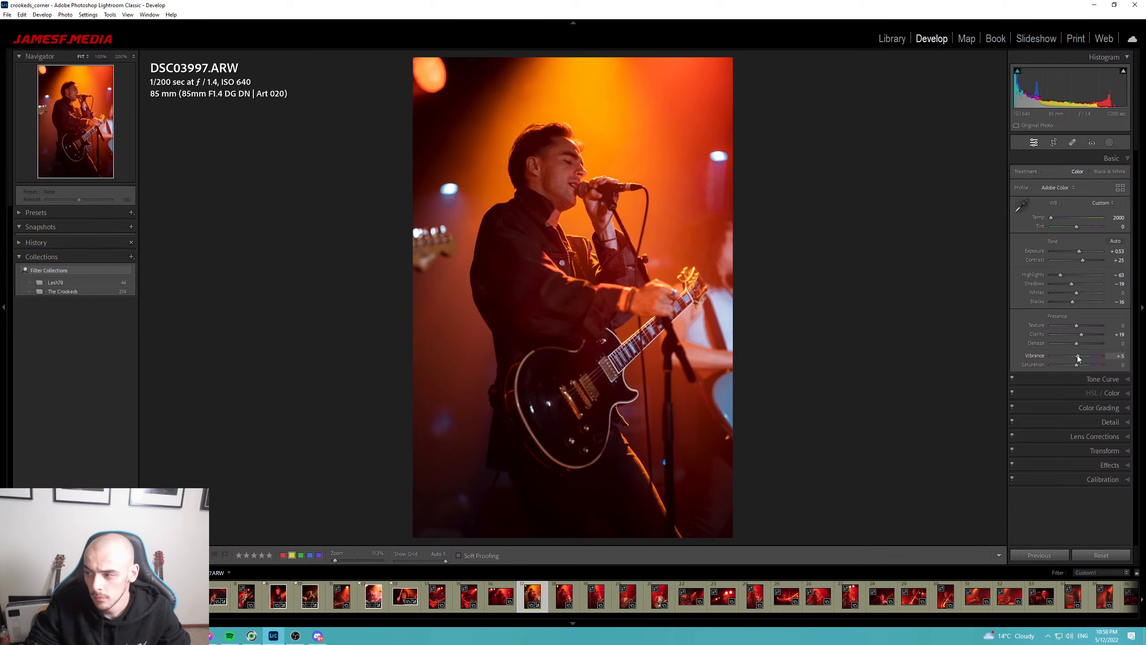
{"action": "left_click_drag", "start_coordinate": [1082, 358], "coordinate": [1083, 357]}
{"action": "key", "text": "p"}
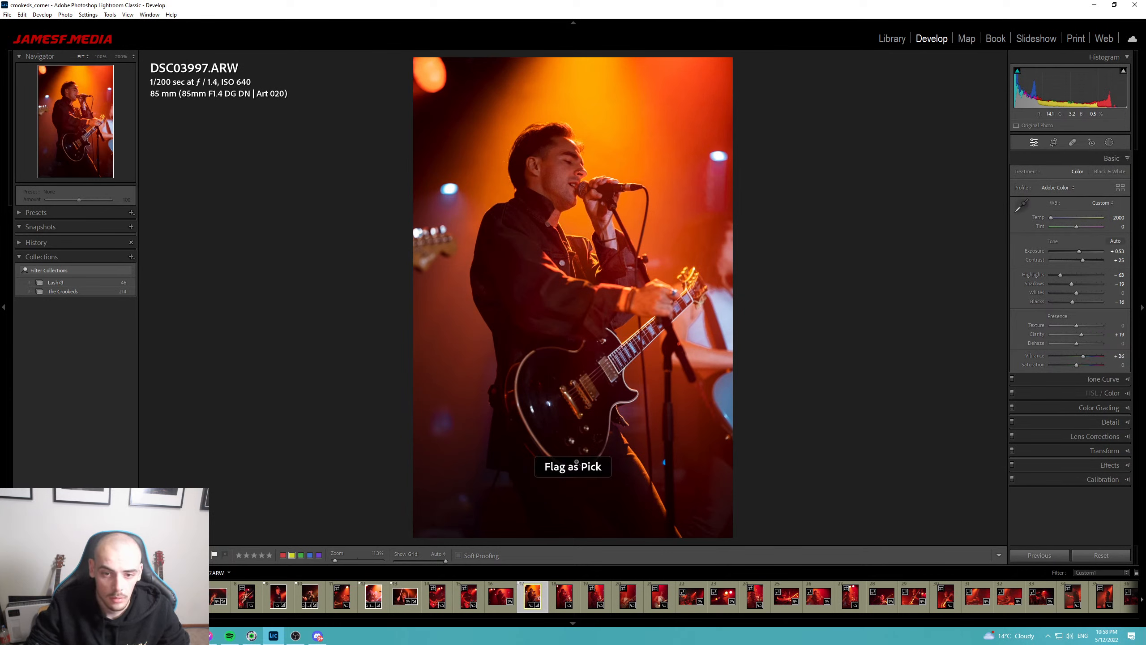
Move on to the bassist photo DSC04007.ARW and set its temperature to 2351.
{"action": "left_click", "coordinate": [556, 596]}
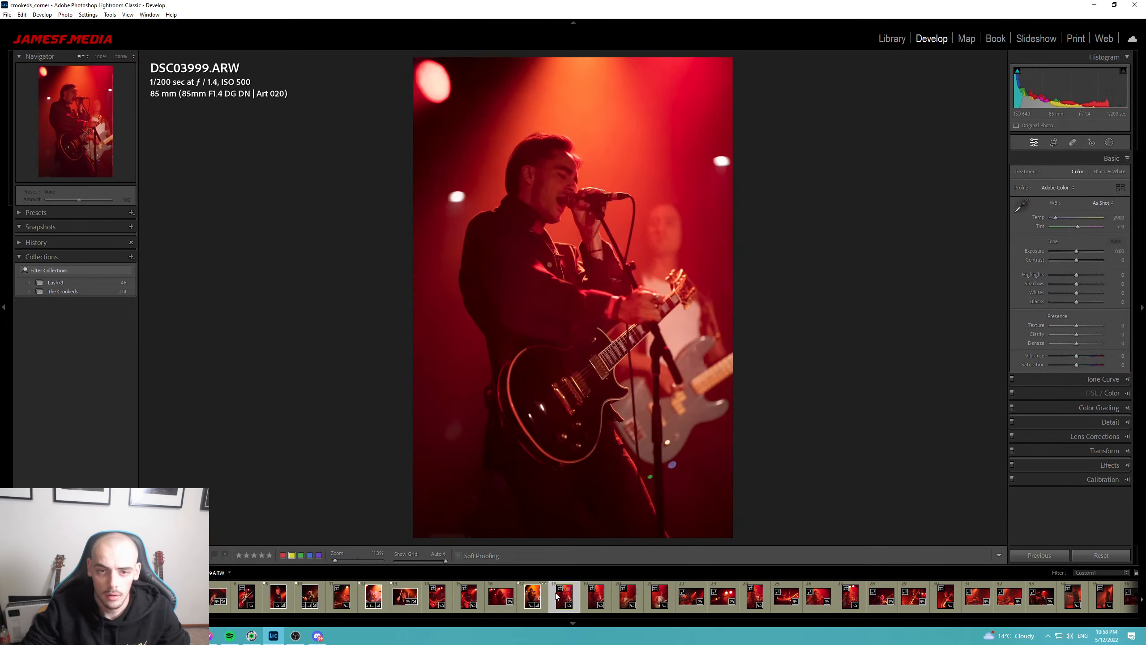
{"action": "key", "text": "Right"}
{"action": "key", "text": "Right"}
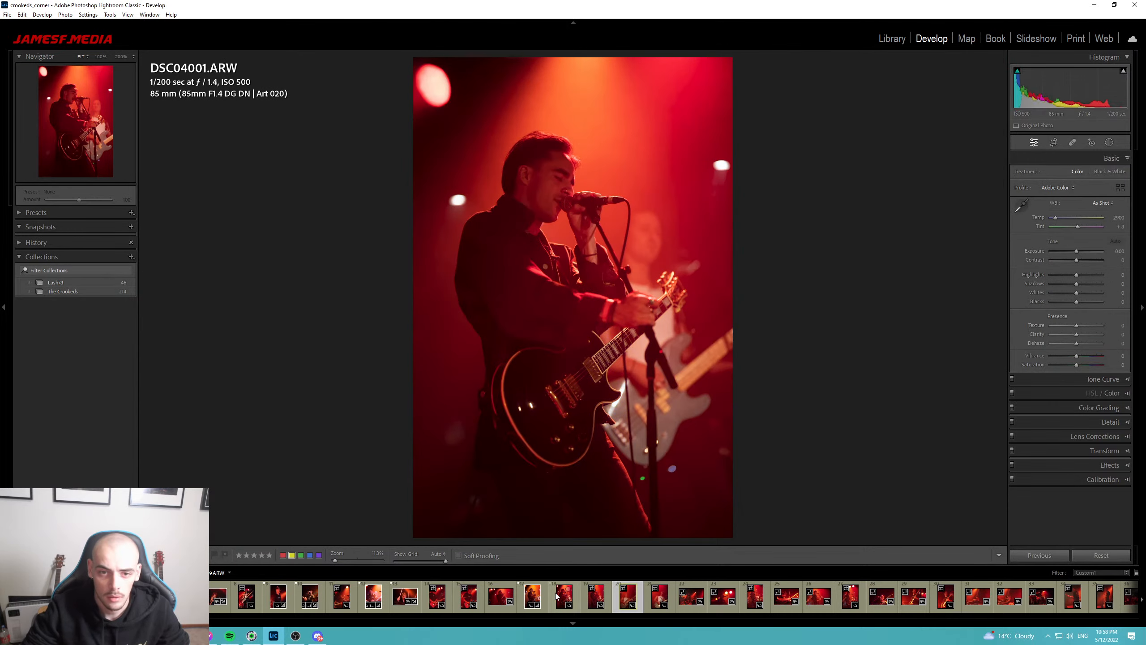
{"action": "key", "text": "Right"}
{"action": "key", "text": "Right"}
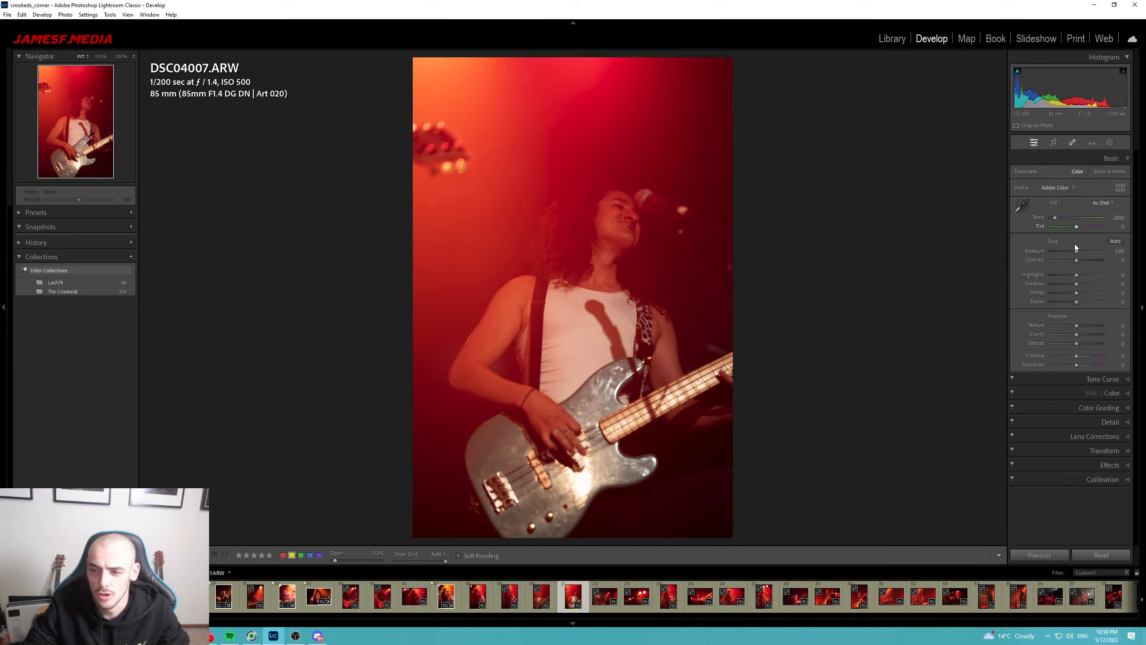
{"action": "left_click_drag", "start_coordinate": [1054, 219], "coordinate": [1051, 220]}
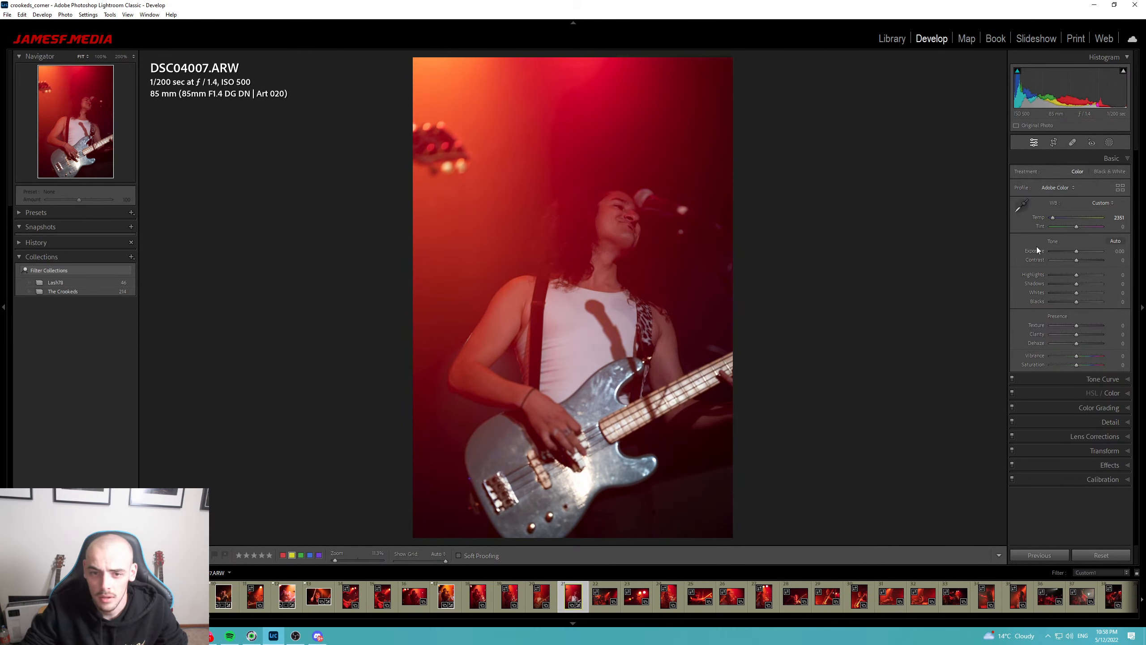
Apply automatic tone to the bassist photo, lower highlights to −68 and reset exposure to 0.
{"action": "key", "text": "ctrl+u"}
{"action": "left_click_drag", "start_coordinate": [1063, 275], "coordinate": [1057, 276]}
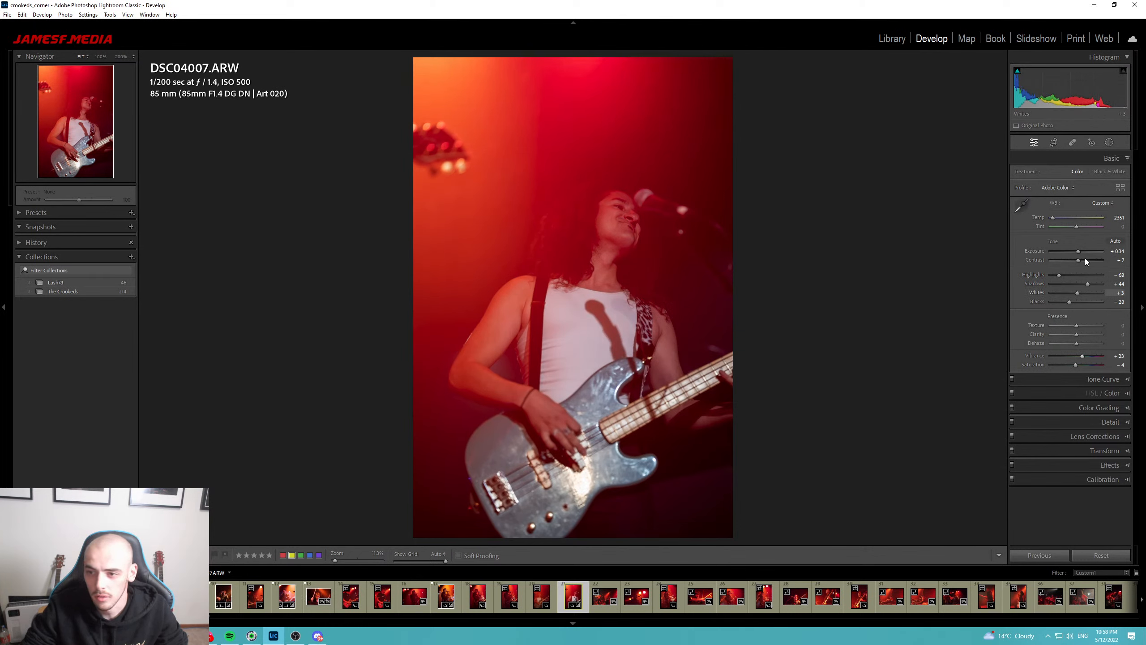
{"action": "left_click_drag", "start_coordinate": [1082, 253], "coordinate": [1075, 252]}
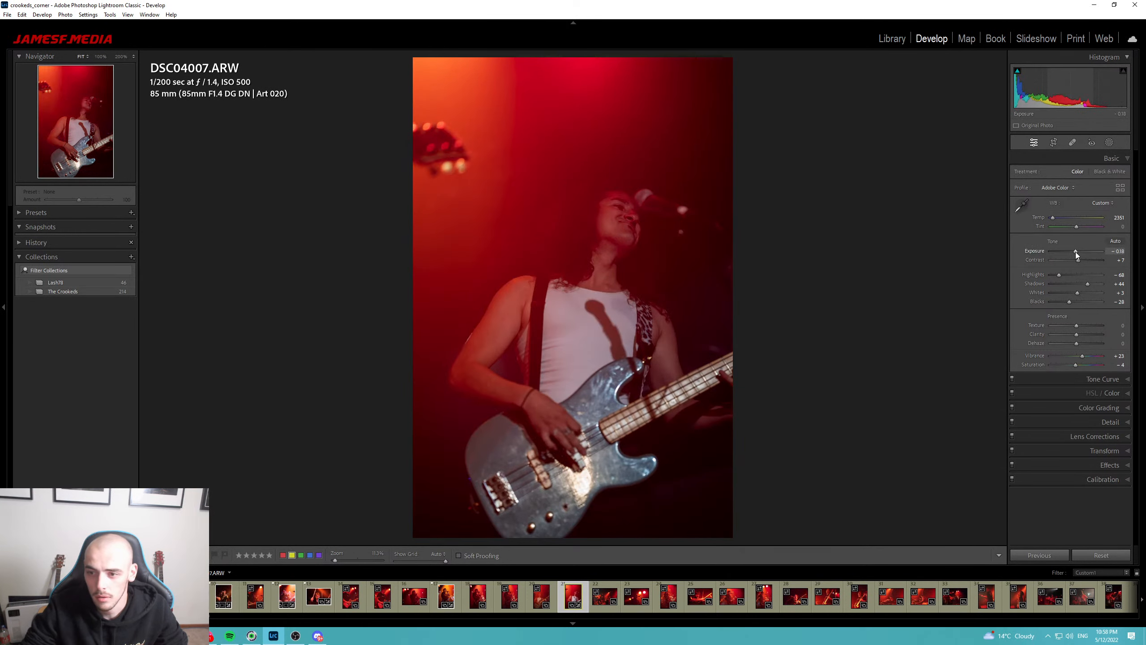
{"action": "double_click", "coordinate": [1075, 252]}
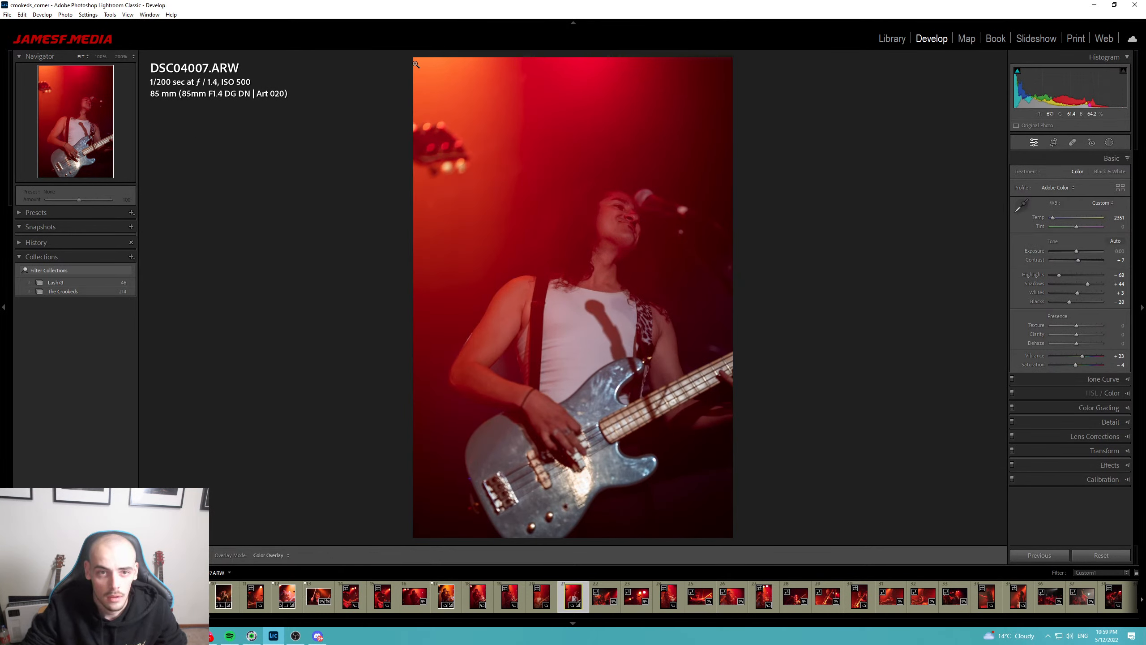
Add a linear gradient darkening the background at the upper left of the bassist photo, with its exposure at −2.32.
{"action": "key", "text": "m"}
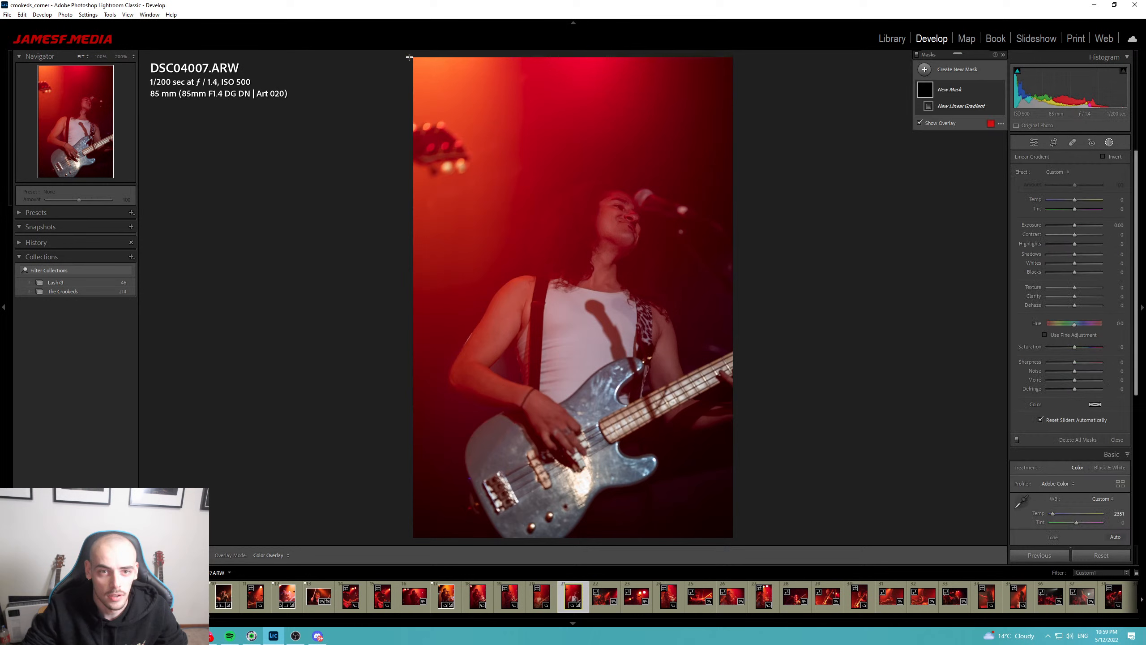
{"action": "left_click_drag", "start_coordinate": [628, 413], "coordinate": [628, 451]}
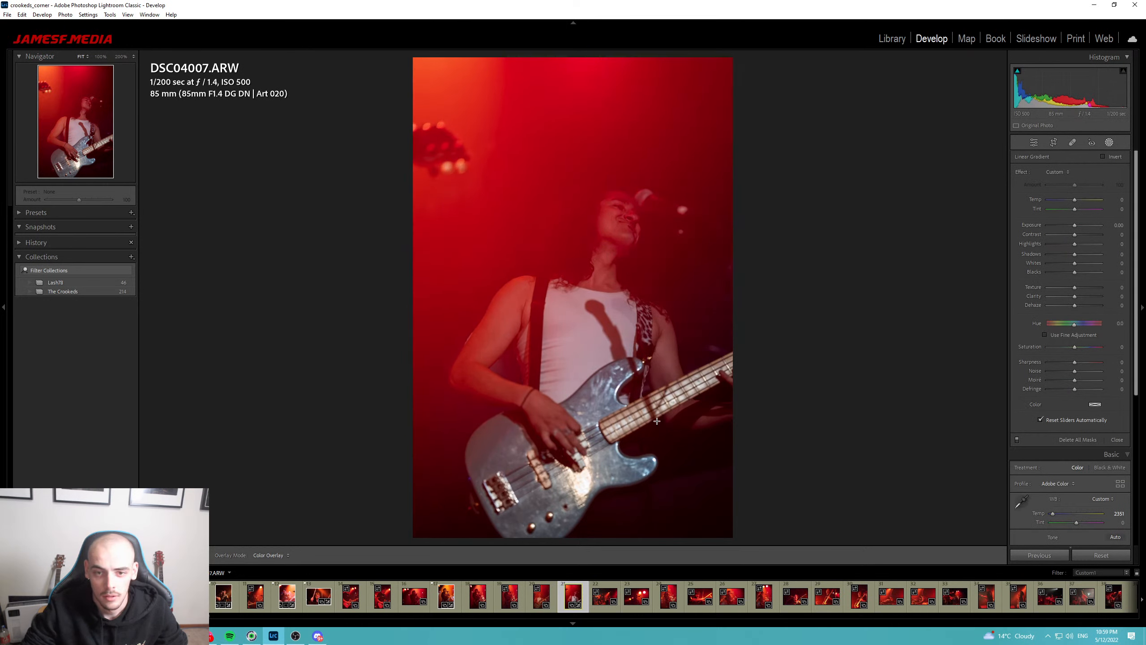
{"action": "left_click_drag", "start_coordinate": [1074, 223], "coordinate": [1058, 224]}
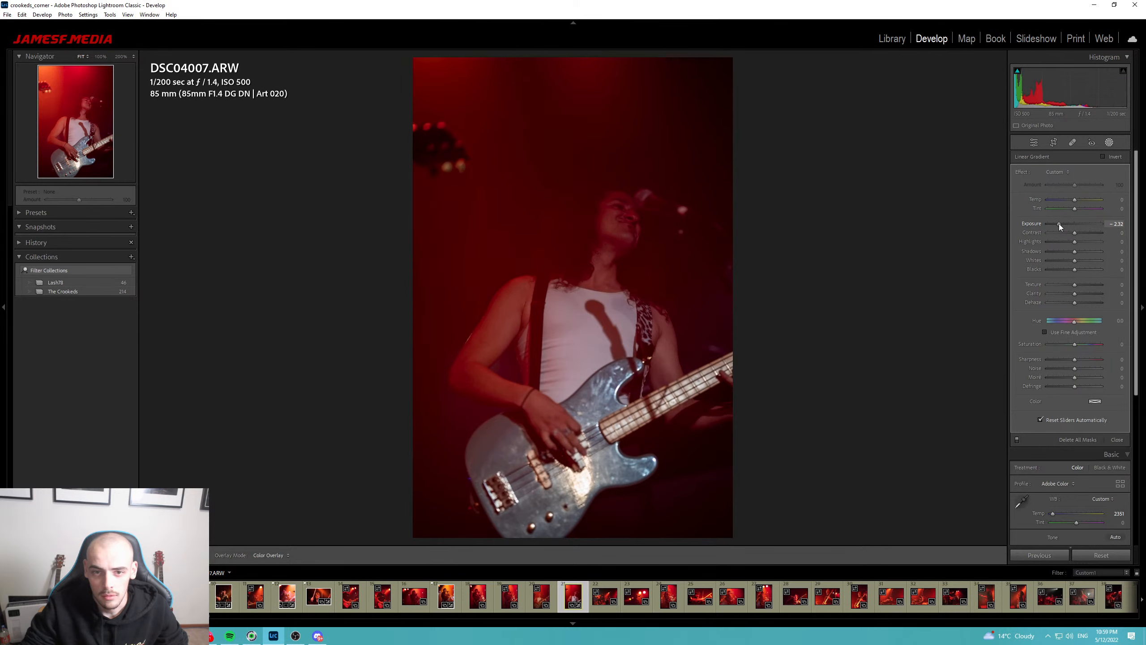
{"action": "left_click", "coordinate": [983, 322]}
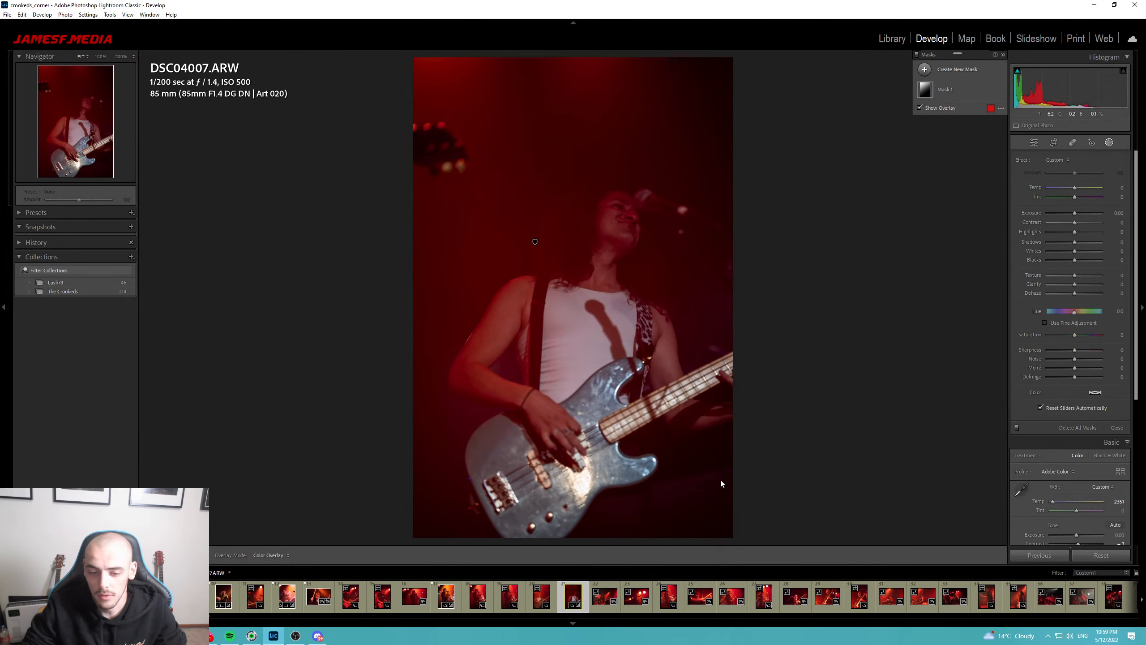
Reject the bassist photo and move on to the stage photo DSD03121.ARW.
{"action": "key", "text": "x"}
{"action": "left_click", "coordinate": [612, 598]}
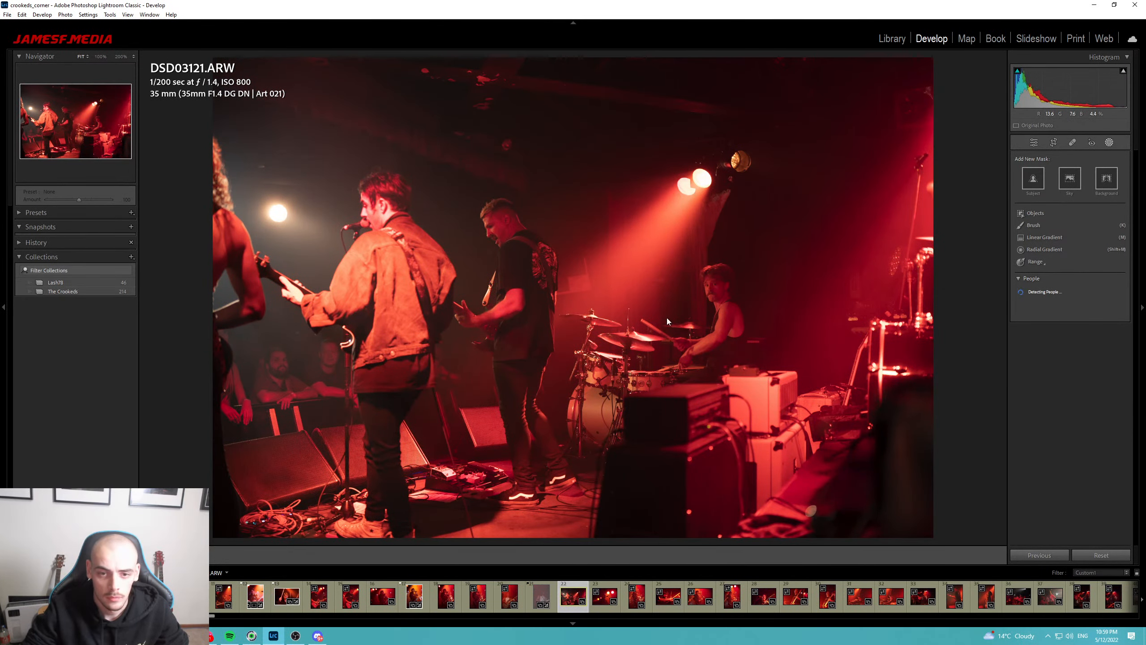
Try a tighter landscape crop of the stage photo around the drummer, leaving the photo unflagged.
{"action": "key", "text": "r"}
{"action": "key", "text": "x"}
{"action": "left_click_drag", "start_coordinate": [492, 221], "coordinate": [534, 243]}
{"action": "key", "text": "x"}
{"action": "left_click_drag", "start_coordinate": [673, 283], "coordinate": [607, 269]}
{"action": "key", "text": "Return"}
{"action": "key", "text": "x"}
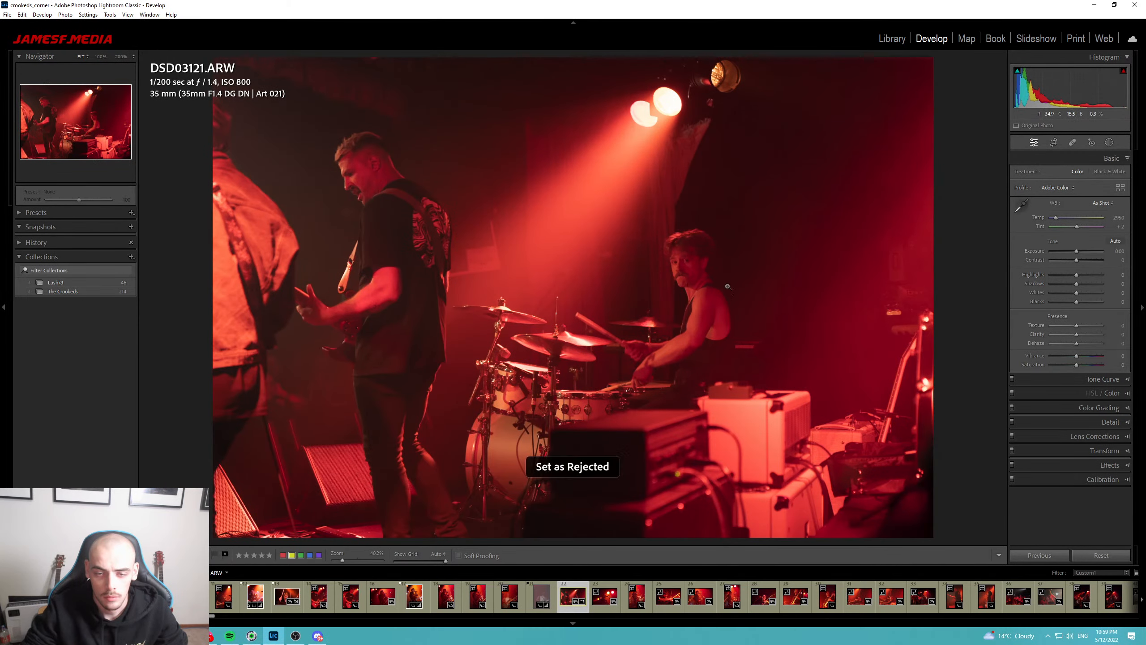
{"action": "key", "text": "p"}
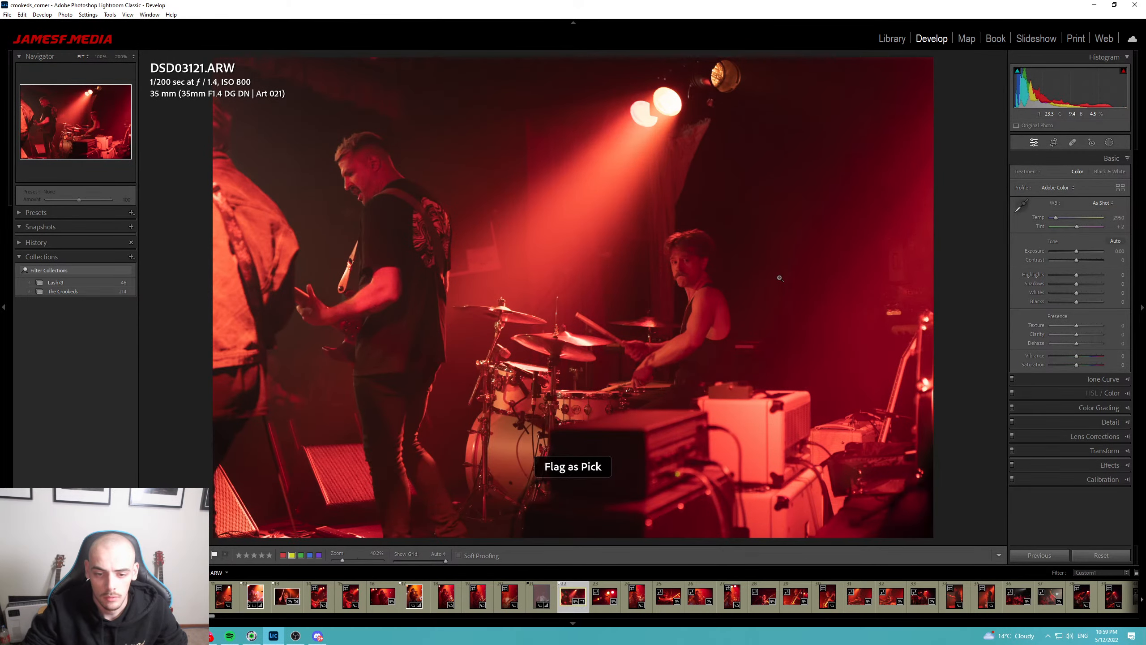
{"action": "key", "text": "u"}
Reset the stage photo's crop to the full original frame.
{"action": "key", "text": "r"}
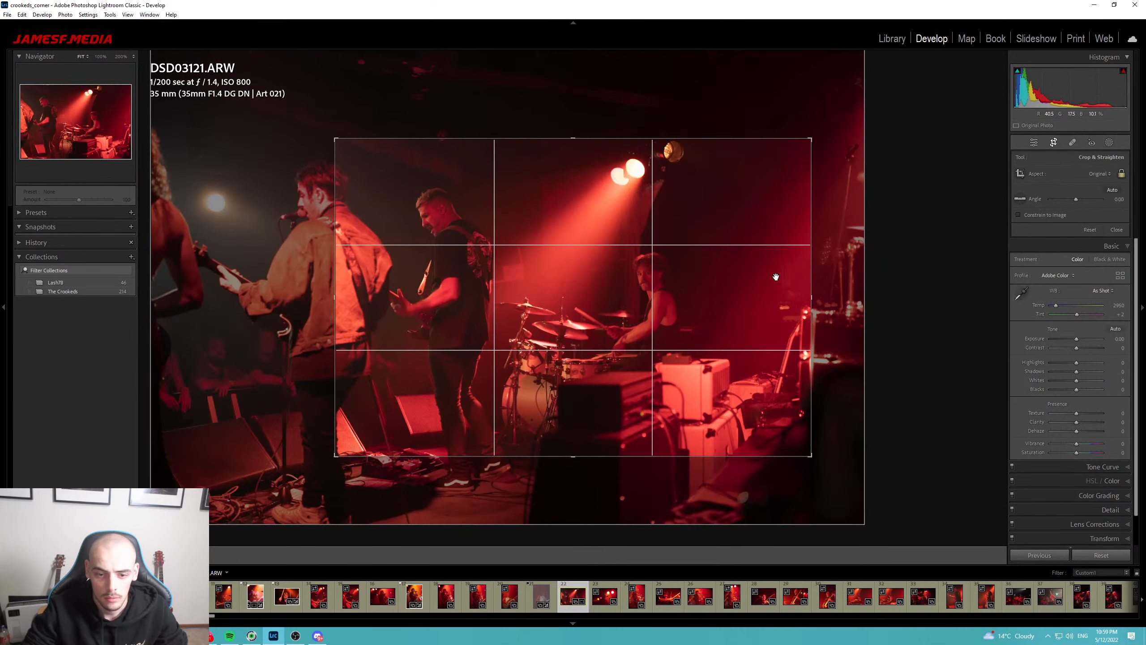
{"action": "left_click", "coordinate": [1099, 173]}
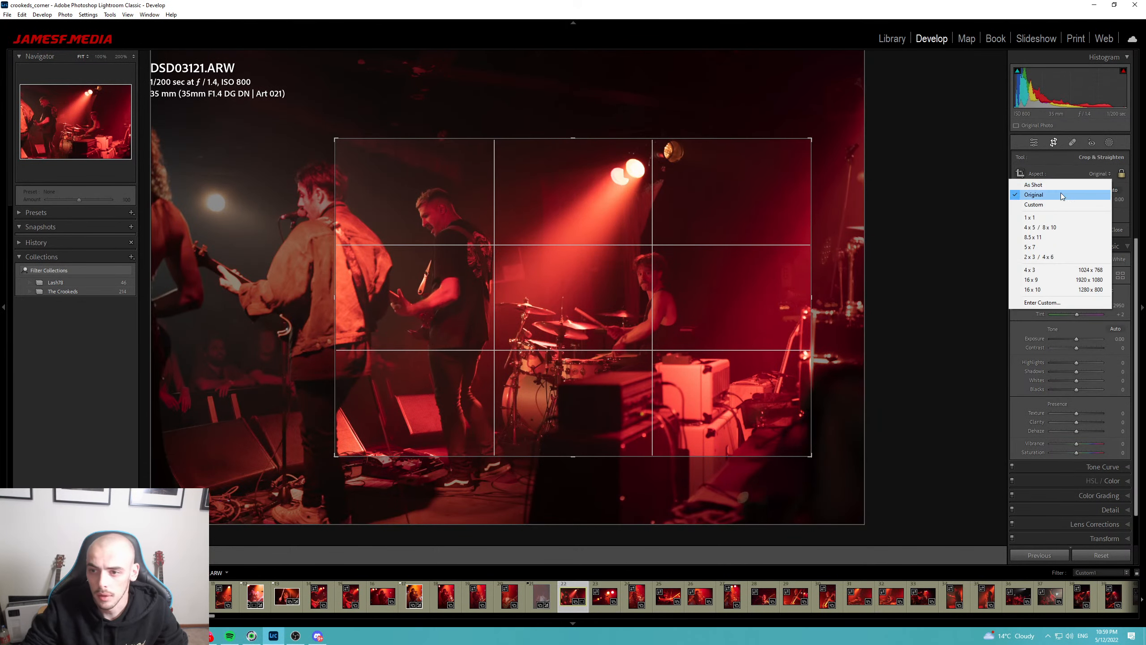
{"action": "left_click", "coordinate": [1091, 182]}
{"action": "key", "text": "r"}
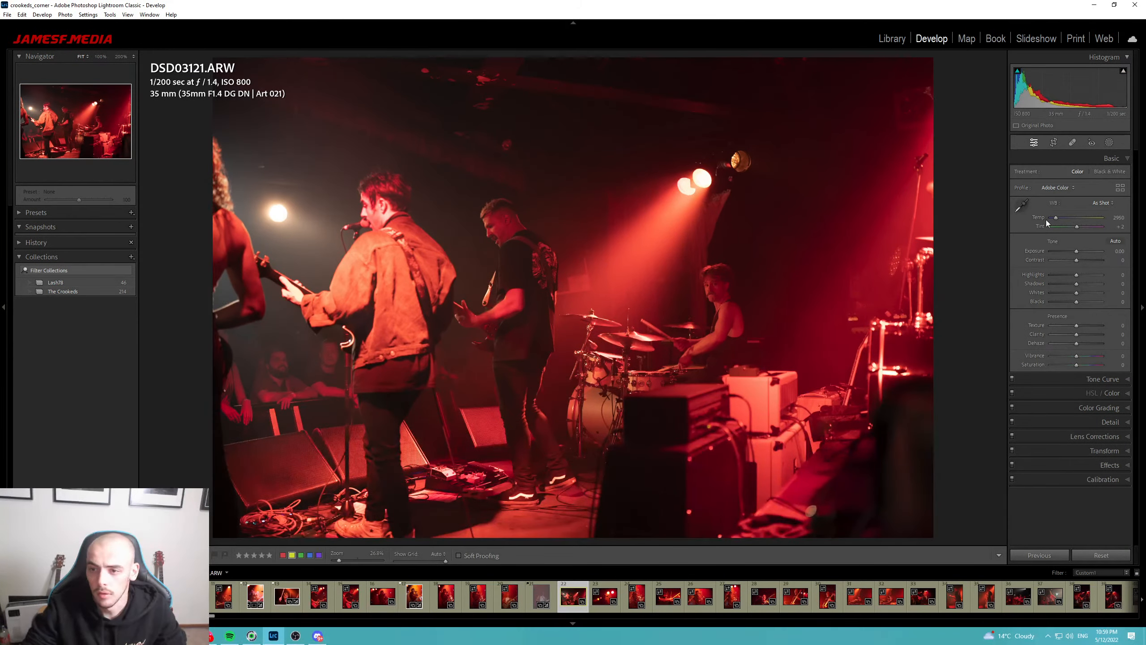
Set the stage photo's temperature to 2000 and tint to −16, with calibration hues of red +7, green −33 and blue −19.
{"action": "left_click_drag", "start_coordinate": [1056, 217], "coordinate": [1072, 228]}
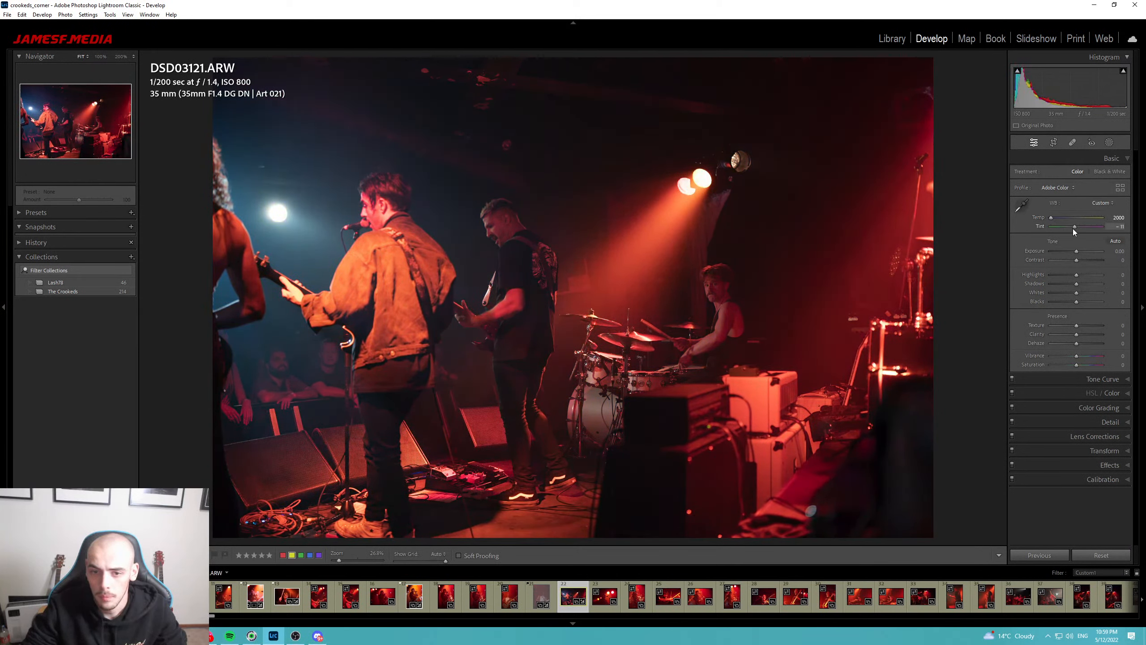
{"action": "left_click", "coordinate": [1112, 479]}
{"action": "left_click_drag", "start_coordinate": [1077, 336], "coordinate": [1078, 336]}
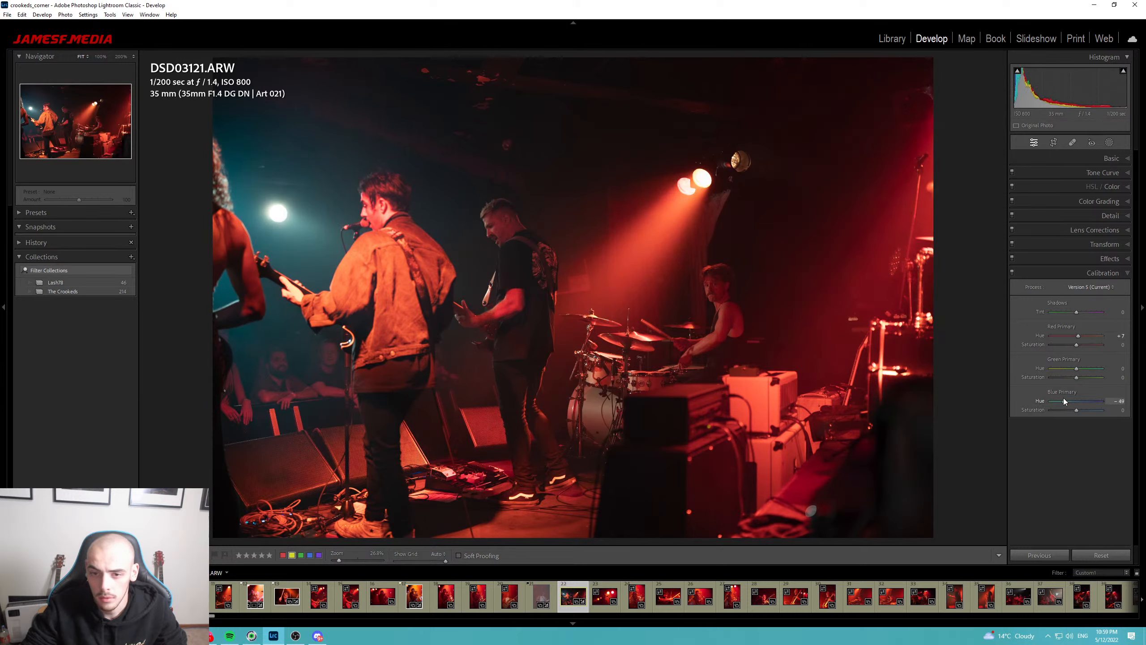
{"action": "left_click_drag", "start_coordinate": [1071, 400], "coordinate": [1074, 400]}
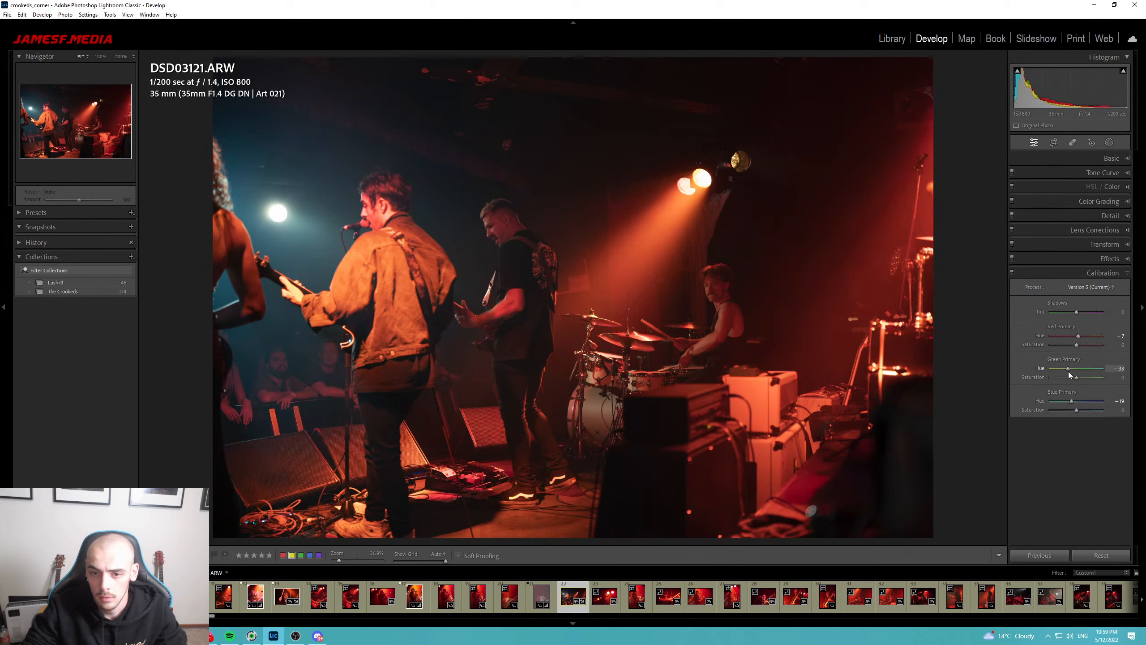
Set the stage photo's exposure to +0.79, contrast to +35, highlights to +9, shadows to −32 and blacks to −5.
{"action": "left_click", "coordinate": [1109, 173]}
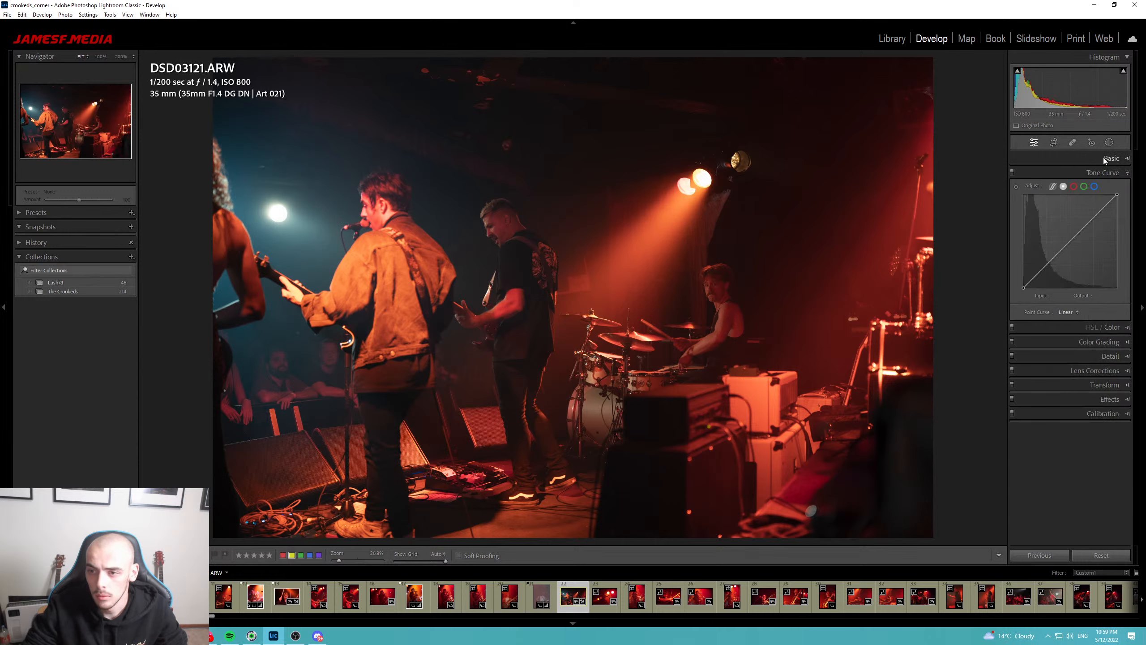
{"action": "left_click", "coordinate": [1108, 158]}
{"action": "left_click_drag", "start_coordinate": [1075, 251], "coordinate": [1075, 303]}
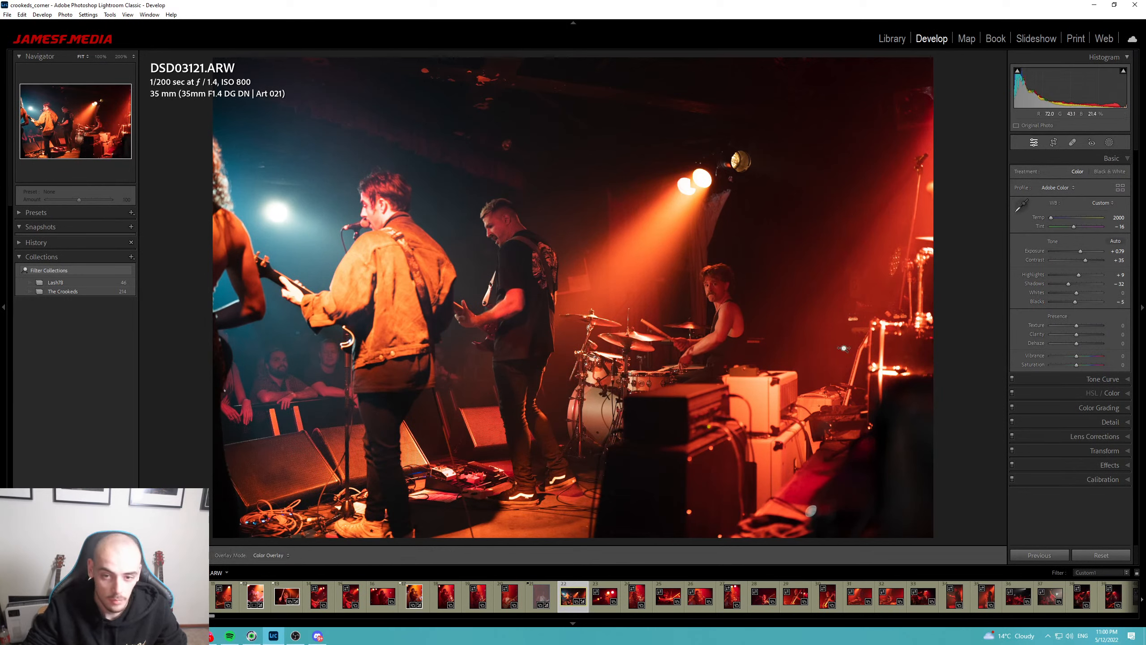
Add an inverted radial gradient around the drummer and lower its exposure to darken the surroundings.
{"action": "key", "text": "shift+m"}
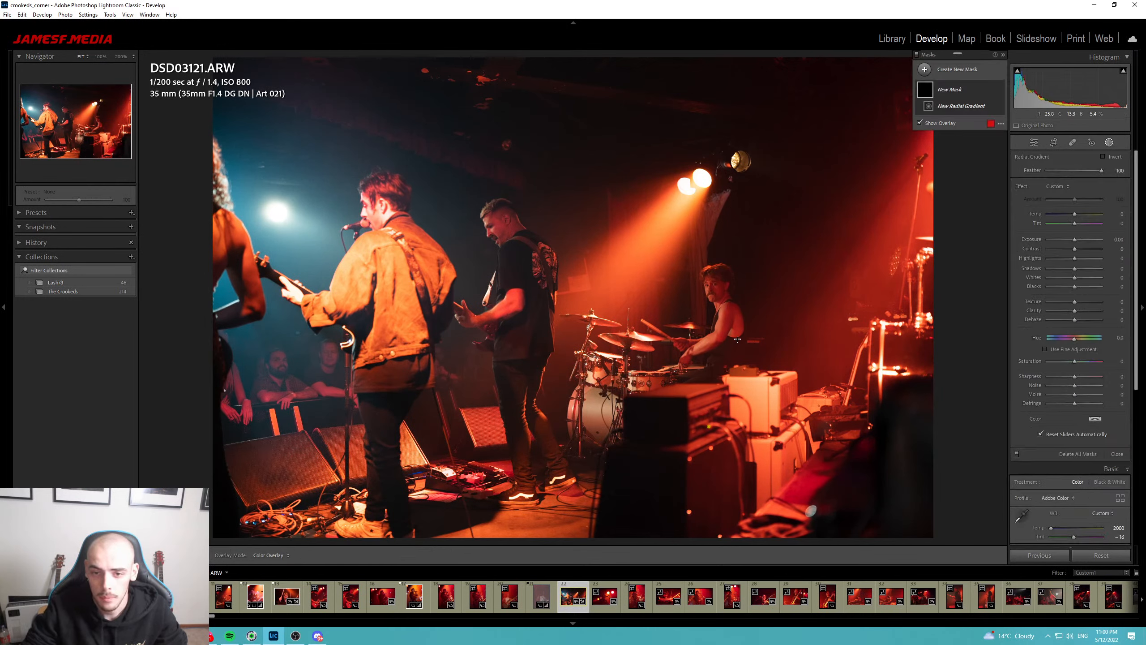
{"action": "left_click_drag", "start_coordinate": [693, 322], "coordinate": [943, 492]}
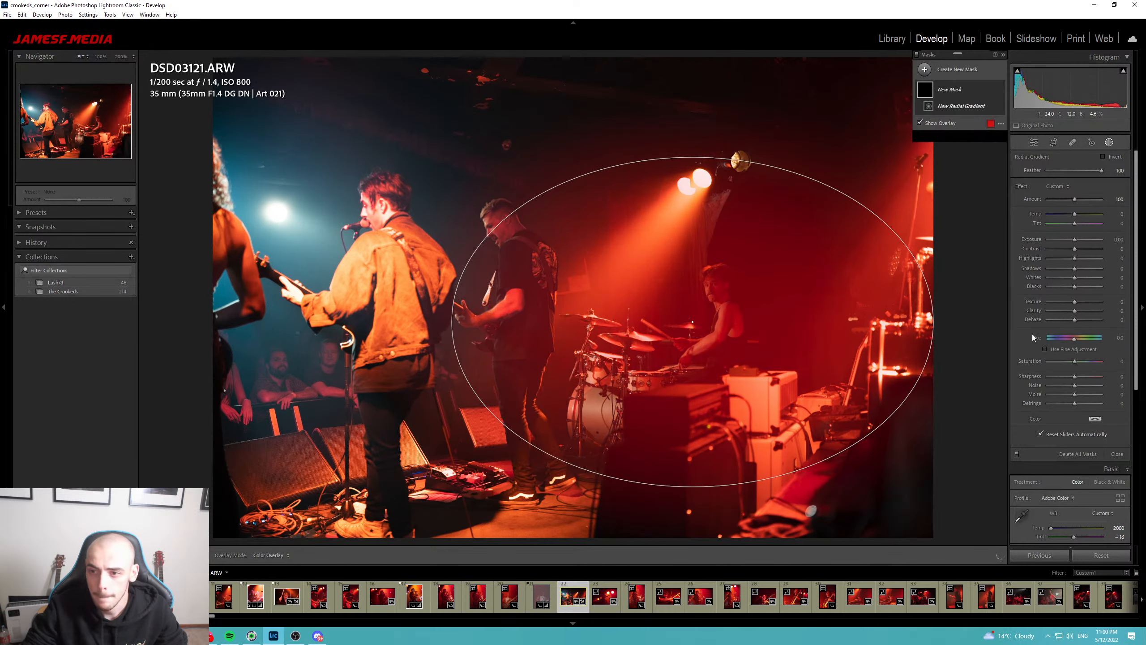
{"action": "left_click", "coordinate": [1108, 156]}
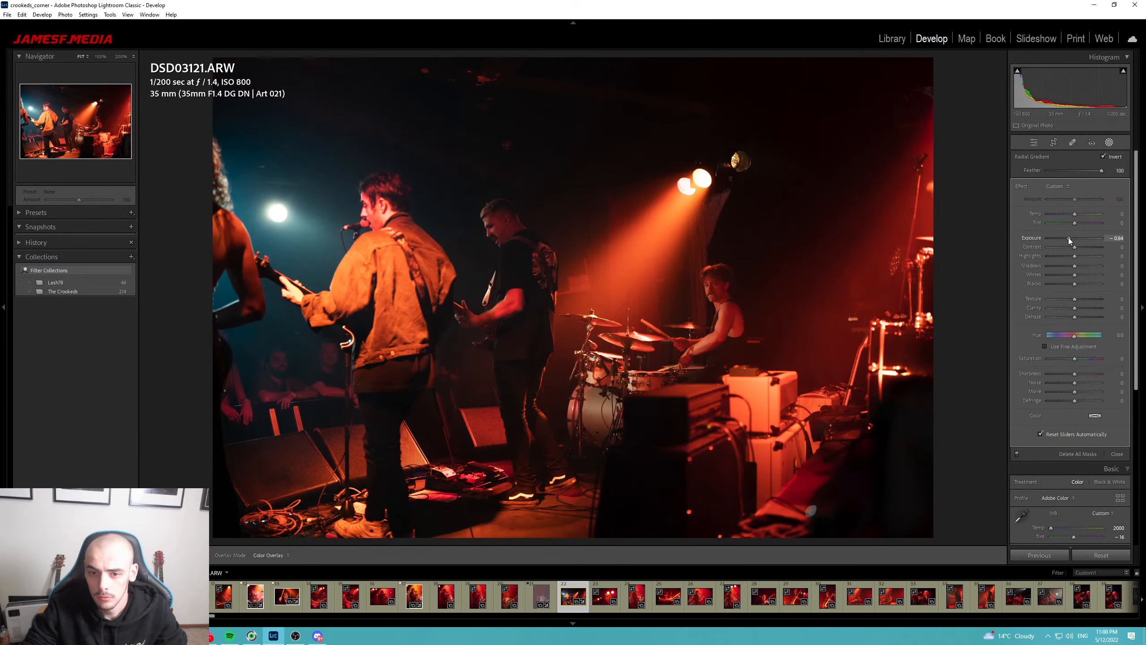
{"action": "left_click_drag", "start_coordinate": [1068, 237], "coordinate": [1061, 238]}
Compare the stage photo with its original and raise the overall exposure to +1.32.
{"action": "key", "text": "backslash"}
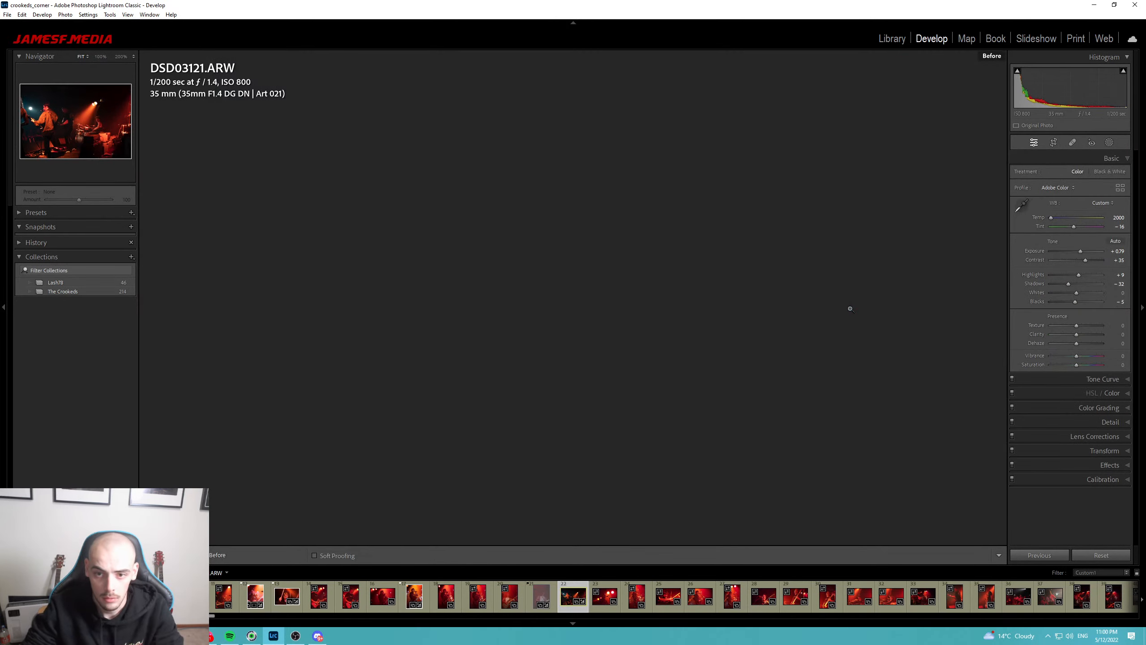
{"action": "key", "text": "backslash"}
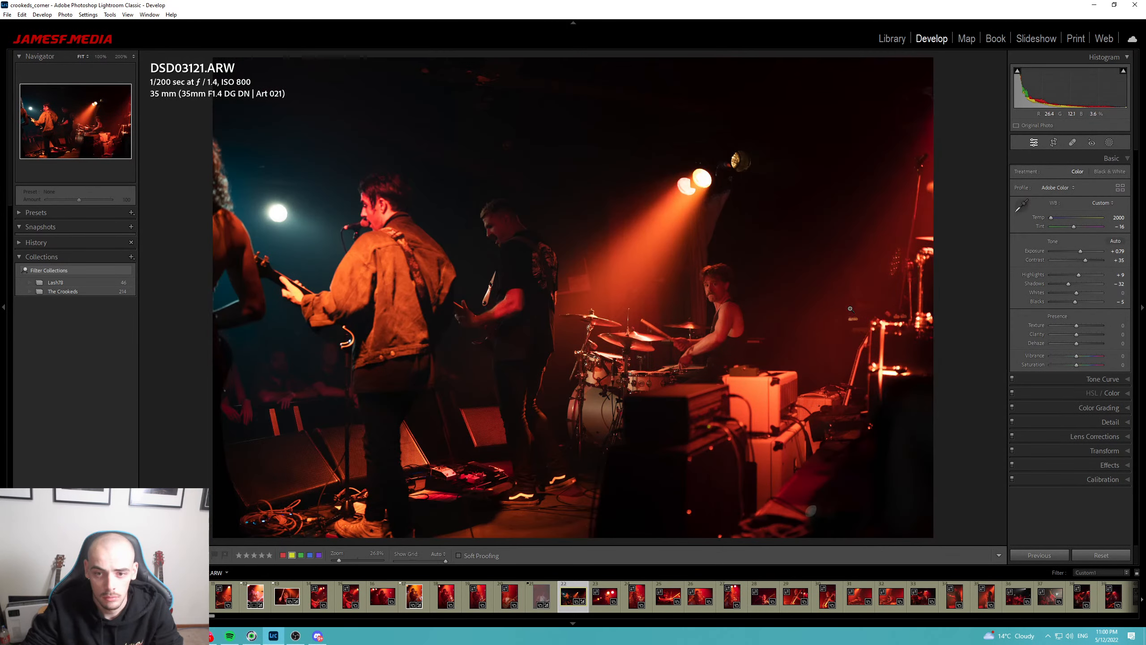
{"action": "key", "text": "backslash"}
{"action": "key", "text": "backslash"}
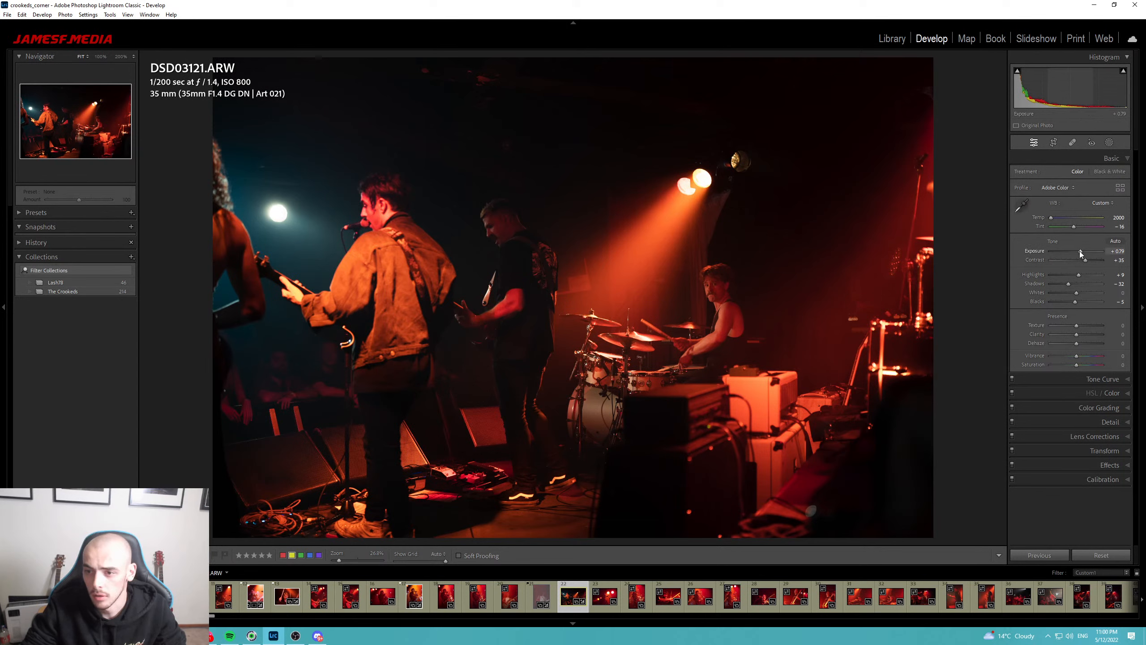
{"action": "left_click_drag", "start_coordinate": [1080, 252], "coordinate": [1083, 251]}
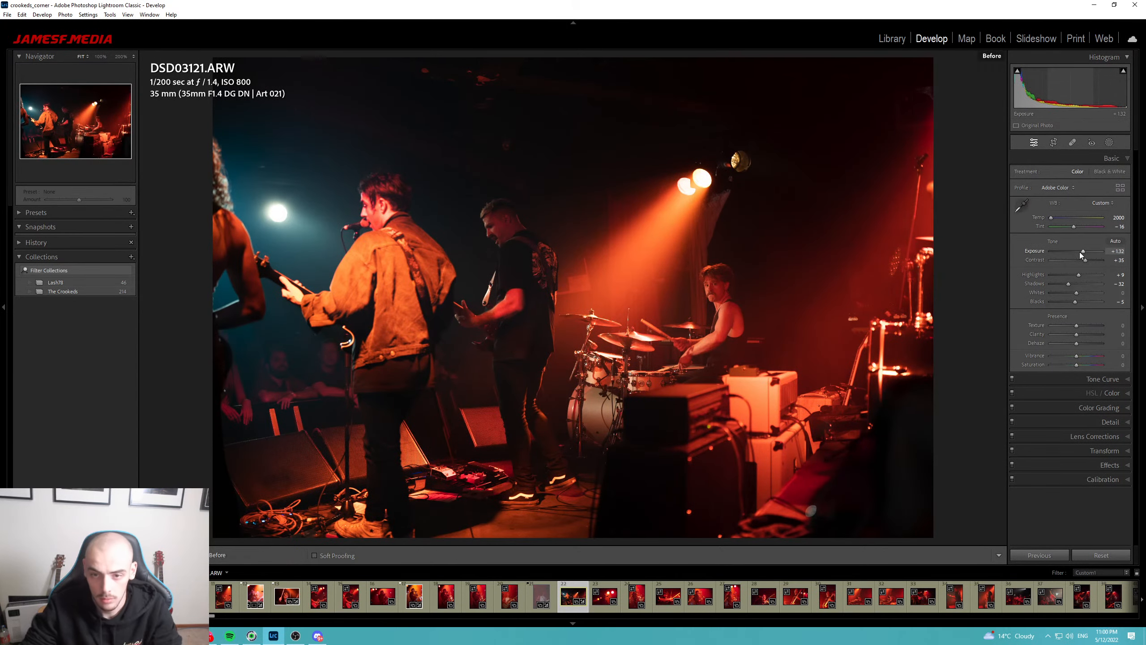
Compare the brightened stage photo repeatedly with its unedited version.
{"action": "key", "text": "backslash"}
{"action": "key", "text": "backslash"}
{"action": "key", "text": "backslash"}
{"action": "key", "text": "backslash"}
{"action": "key", "text": "backslash"}
{"action": "key", "text": "backslash"}
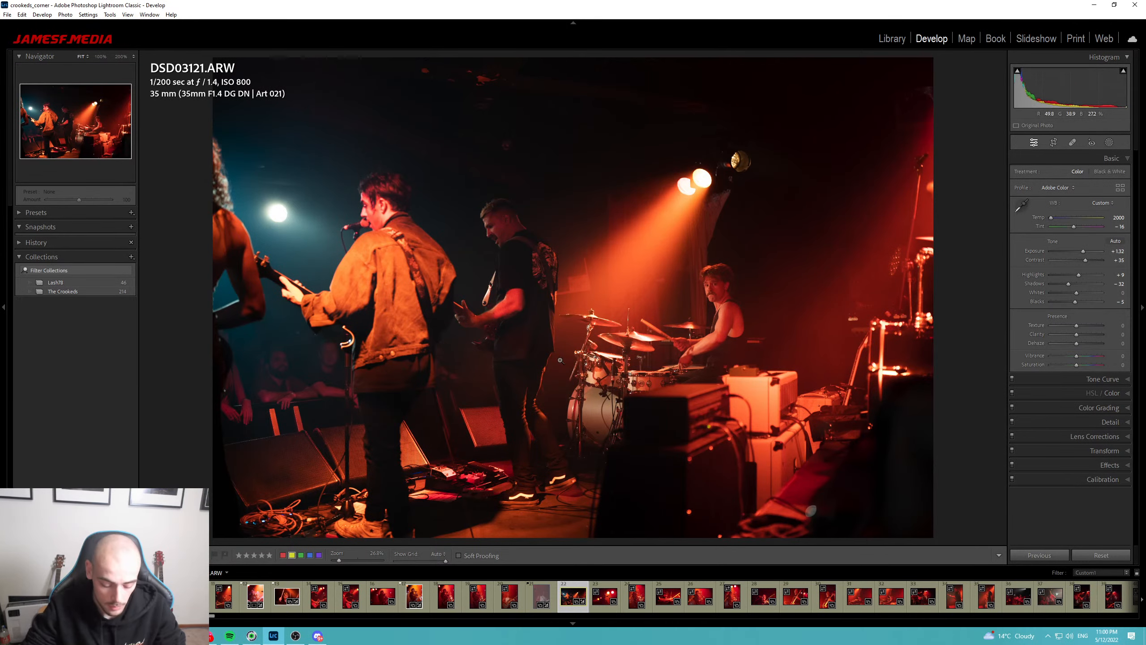
Flag the stage photo as a pick and reset its temperature.
{"action": "key", "text": "p"}
{"action": "key", "text": "semicolon"}
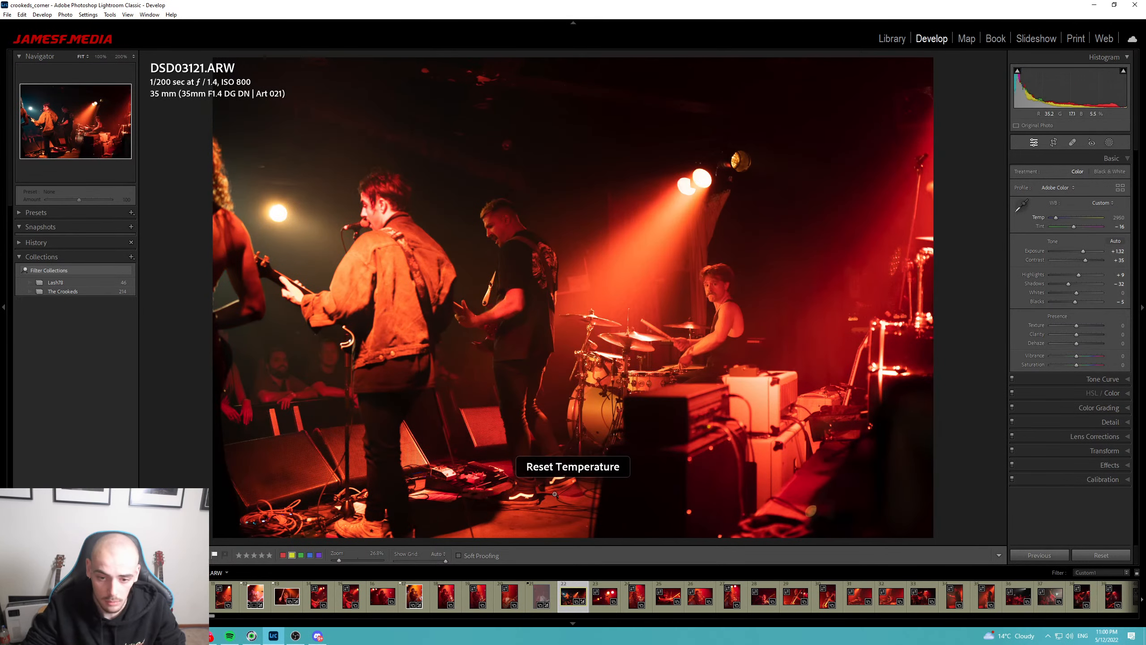
Move on to the singer photo DSC04015.ARW and set its temperature to 2000.
{"action": "left_click", "coordinate": [599, 606]}
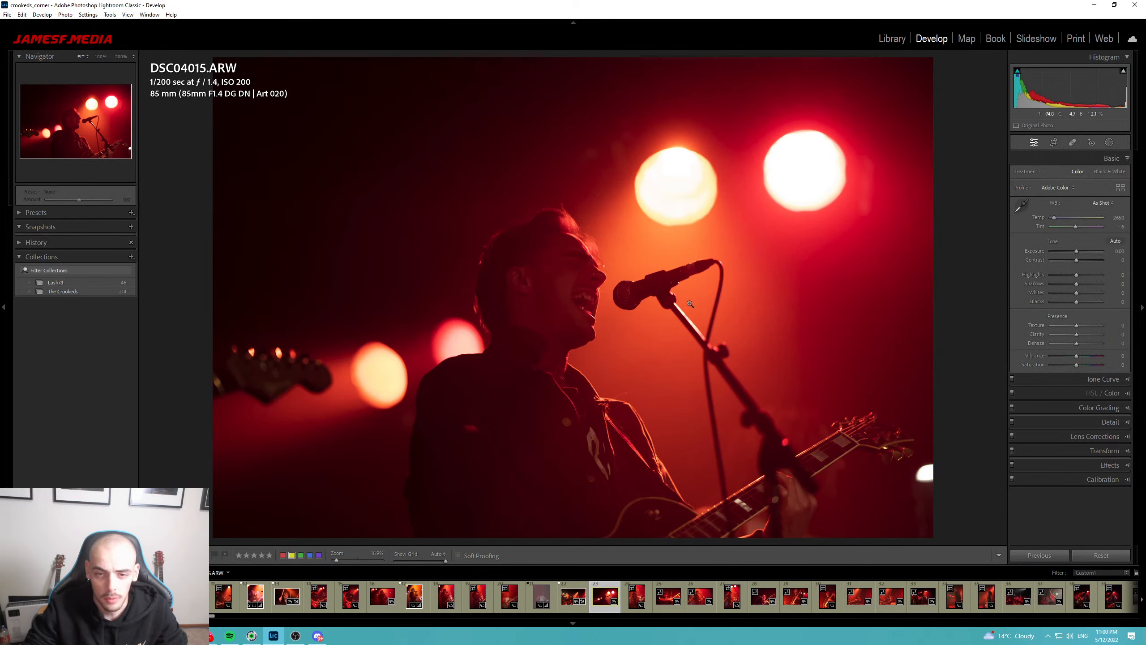
{"action": "left_click", "coordinate": [1103, 204]}
{"action": "left_click", "coordinate": [1093, 224]}
{"action": "left_click_drag", "start_coordinate": [1049, 218], "coordinate": [1048, 218]}
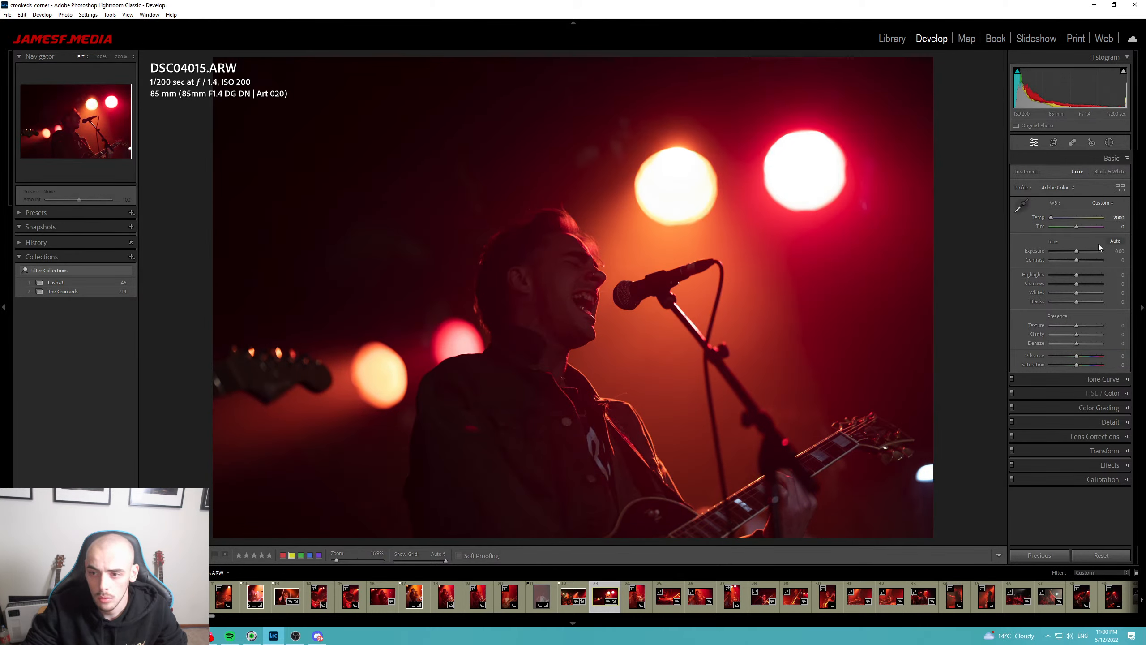
Set the singer photo's tint to −29, exposure to +1.75, contrast to +28 and highlights to −74, and lower the shadows slightly.
{"action": "left_click_drag", "start_coordinate": [1076, 227], "coordinate": [1085, 251]}
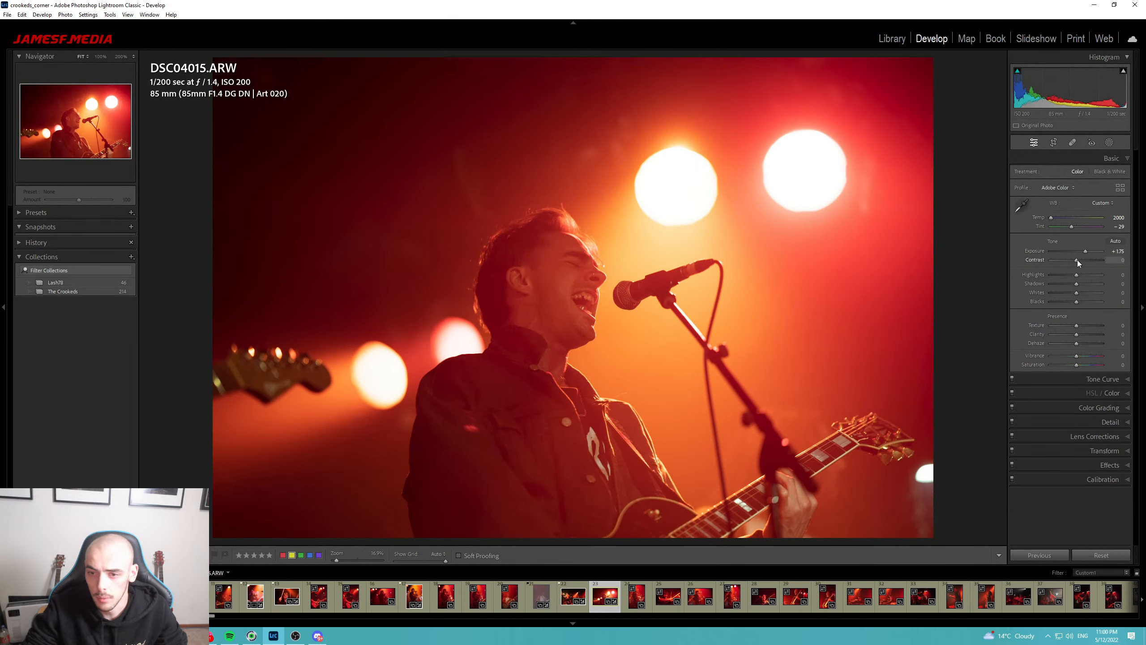
{"action": "left_click_drag", "start_coordinate": [1077, 259], "coordinate": [1085, 259]}
{"action": "mouse_move", "coordinate": [1076, 274]}
{"action": "left_mouse_down"}
{"action": "mouse_move", "coordinate": [1055, 273]}
{"action": "mouse_move", "coordinate": [1073, 284]}
{"action": "left_mouse_up"}
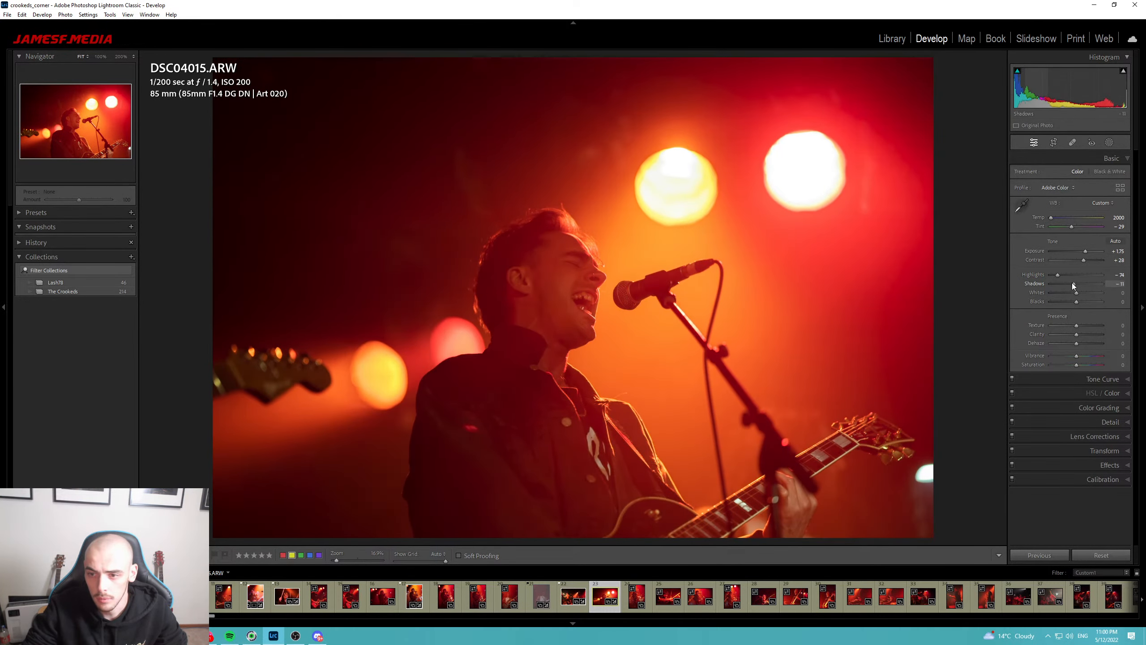
Set the singer photo's calibration hues to +9 for red, −25 for green and −18 for blue.
{"action": "left_click", "coordinate": [1107, 478]}
{"action": "left_click_drag", "start_coordinate": [1077, 335], "coordinate": [1080, 335]}
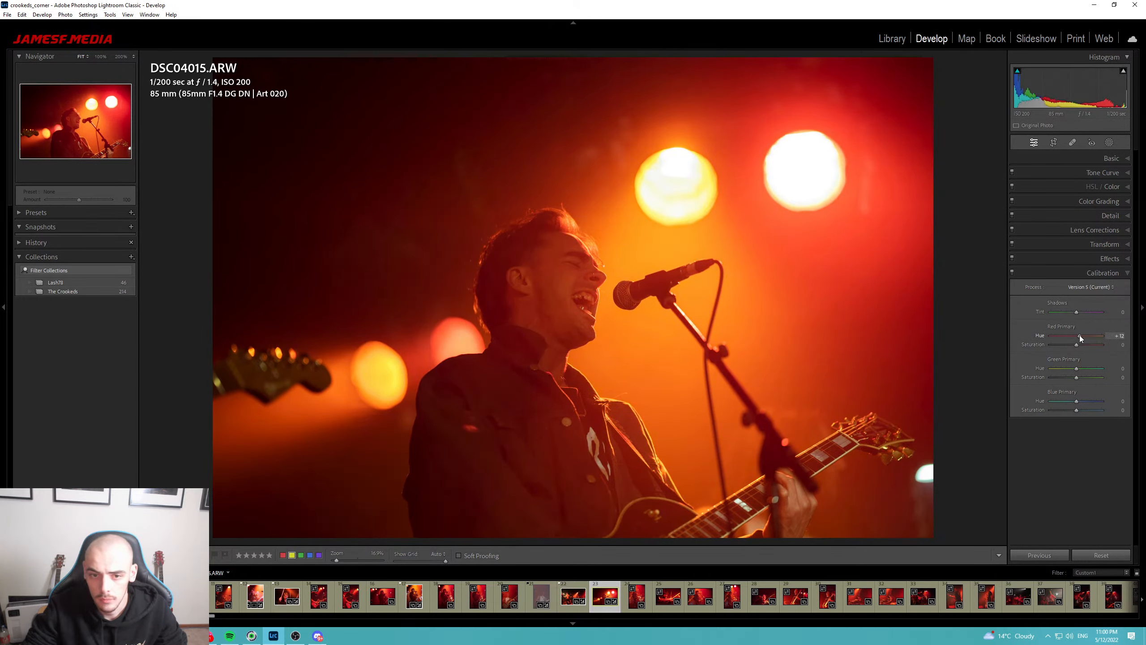
{"action": "left_click_drag", "start_coordinate": [1079, 402], "coordinate": [1077, 370]}
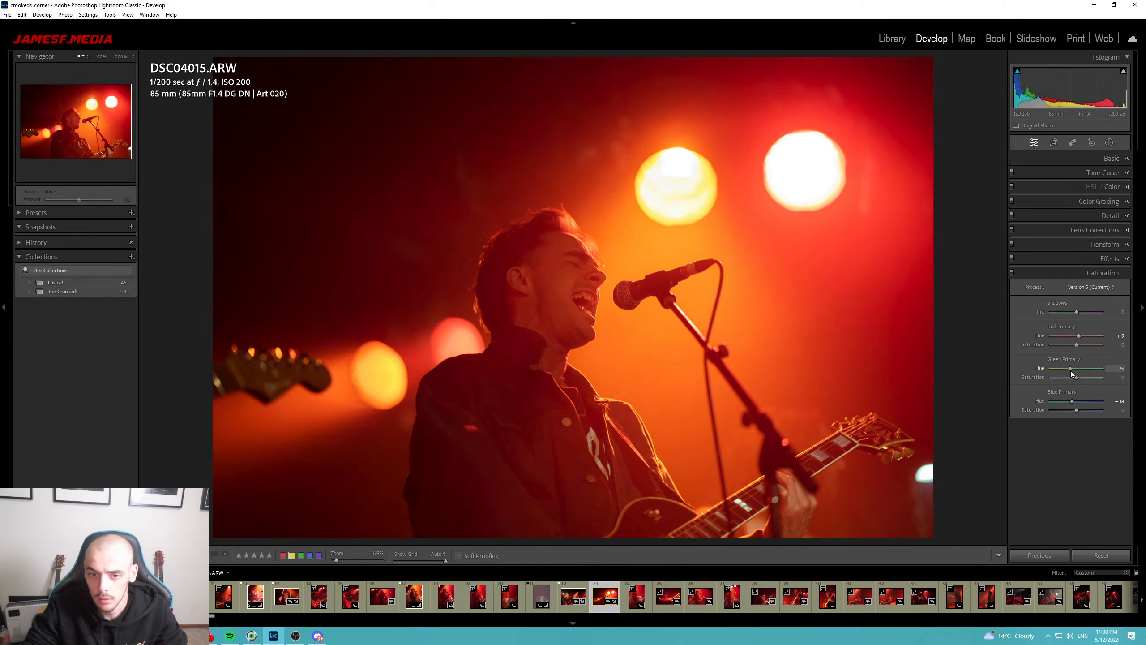
Try a slight dark post-crop vignette on the singer photo.
{"action": "left_click", "coordinate": [1083, 262]}
{"action": "left_click_drag", "start_coordinate": [1076, 291], "coordinate": [1072, 292]}
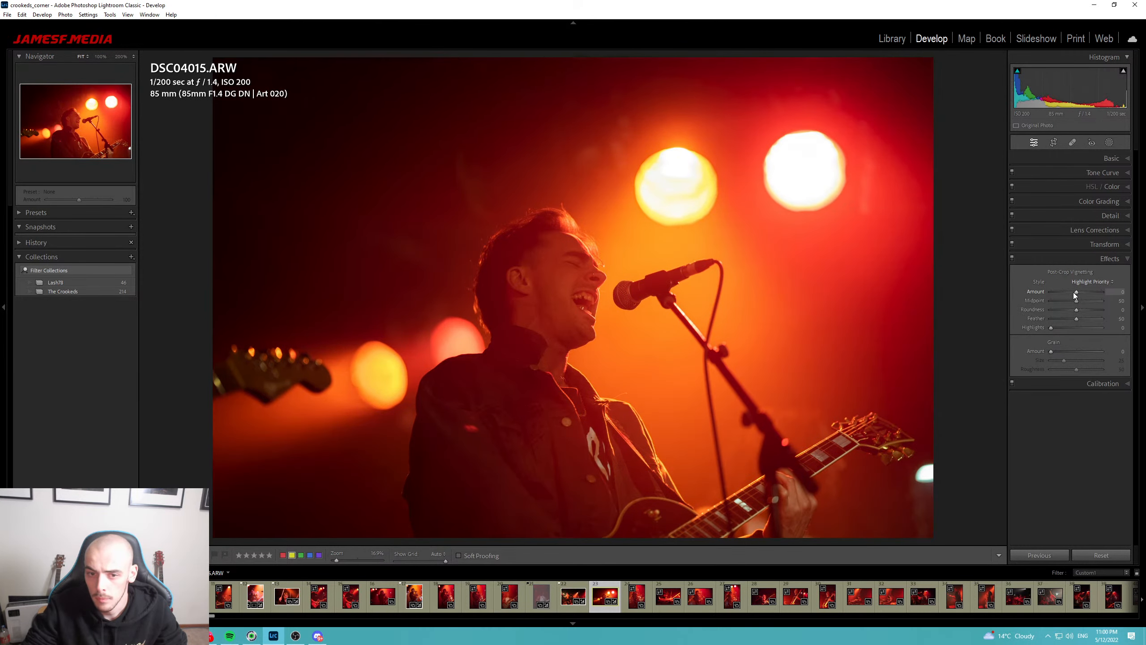
{"action": "double_click", "coordinate": [1073, 291]}
Adjust the hue of the orange range in the singer photo's colour mix.
{"action": "left_click", "coordinate": [1112, 191]}
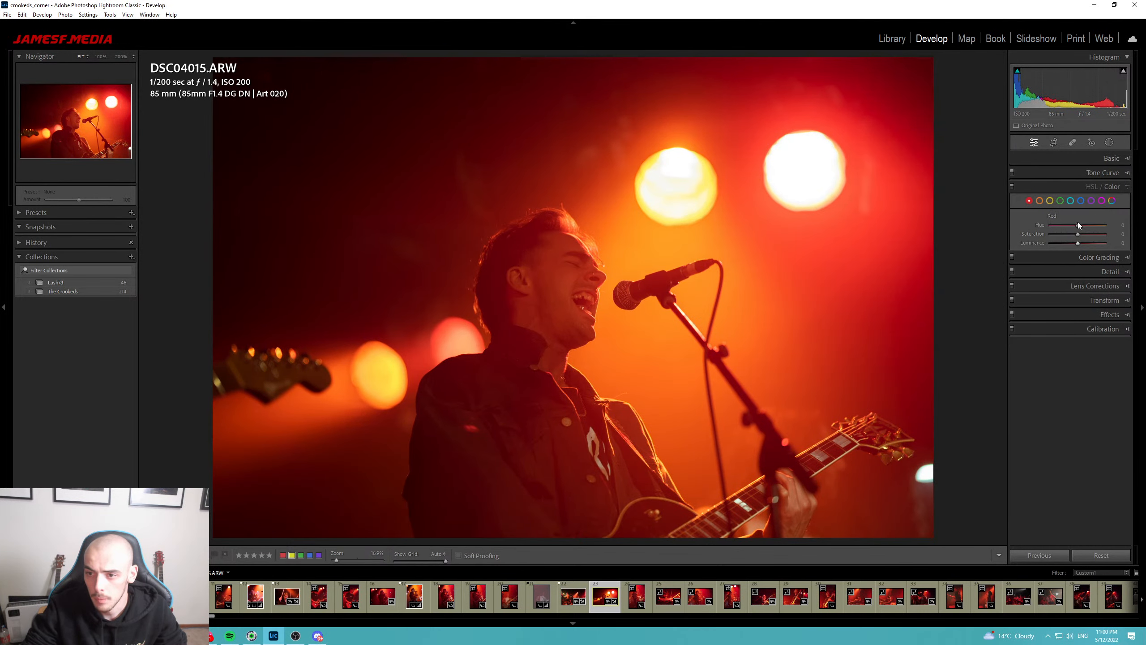
{"action": "left_click", "coordinate": [1039, 202]}
{"action": "left_click_drag", "start_coordinate": [1077, 225], "coordinate": [1047, 271]}
Shape the tone curve with lowered shadows and an upper point at 159/154, and lift the black point to output 20.
{"action": "left_click", "coordinate": [1103, 173]}
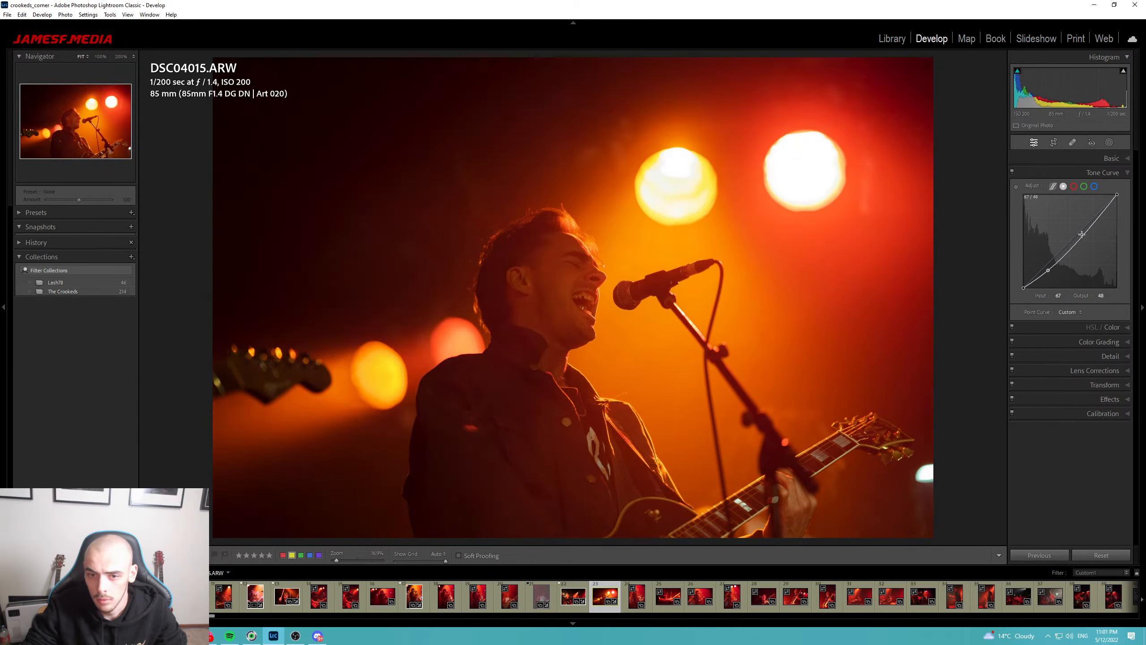
{"action": "left_click_drag", "start_coordinate": [1081, 234], "coordinate": [1082, 231]}
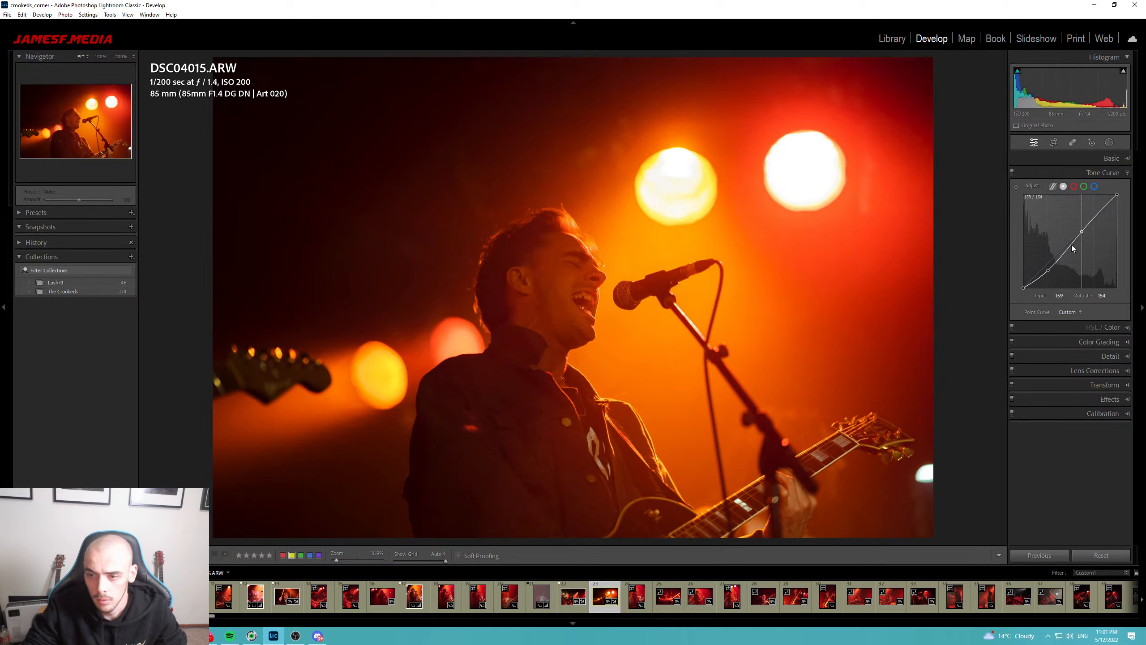
{"action": "left_click_drag", "start_coordinate": [1022, 285], "coordinate": [1019, 283]}
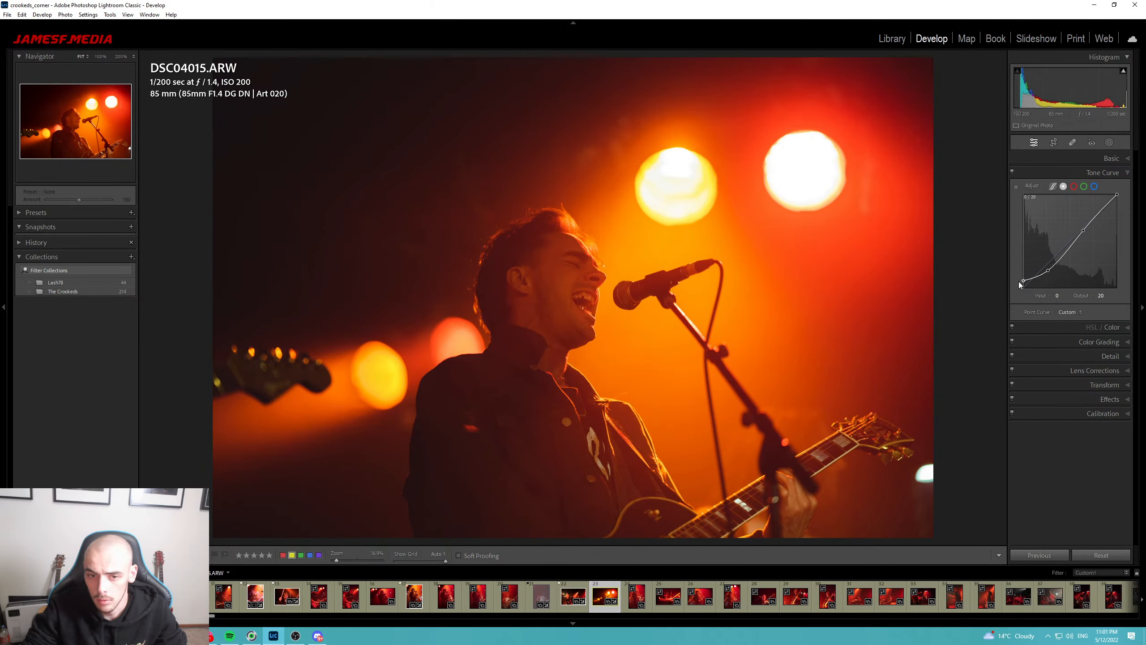
Add a large radial gradient mask centred on the singer, invert it, and set its exposure to −1.04 to darken the surroundings.
{"action": "key", "text": "shift+w"}
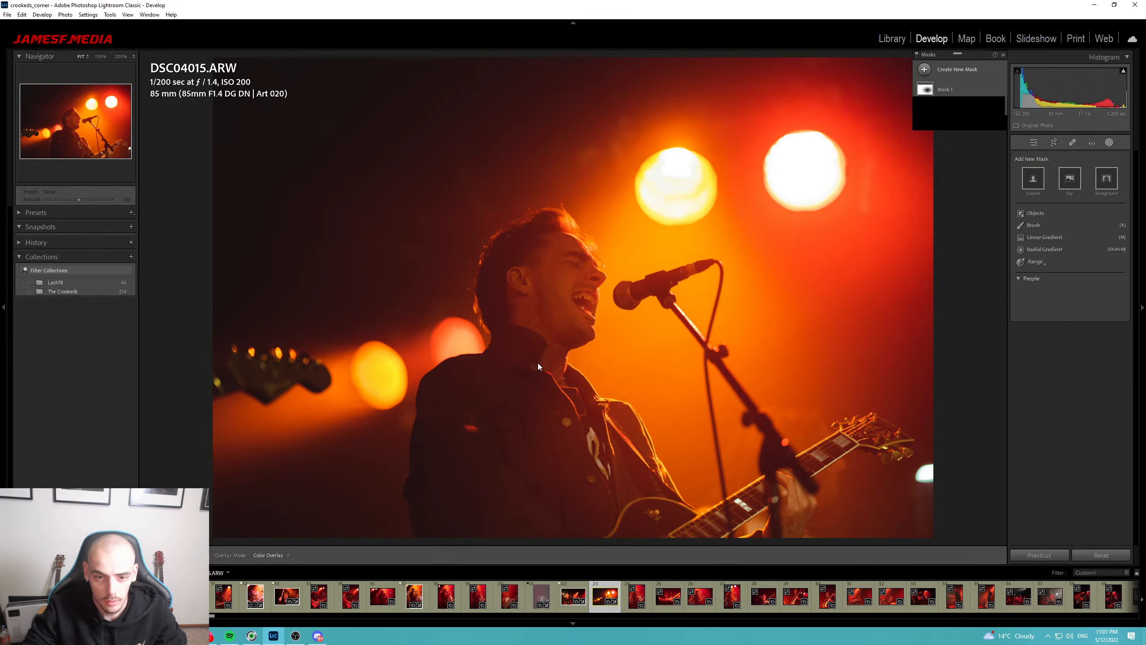
{"action": "key", "text": "shift+m"}
{"action": "mouse_move", "coordinate": [537, 338]}
{"action": "left_mouse_down"}
{"action": "mouse_move", "coordinate": [722, 583]}
{"action": "mouse_move", "coordinate": [827, 618]}
{"action": "left_mouse_up"}
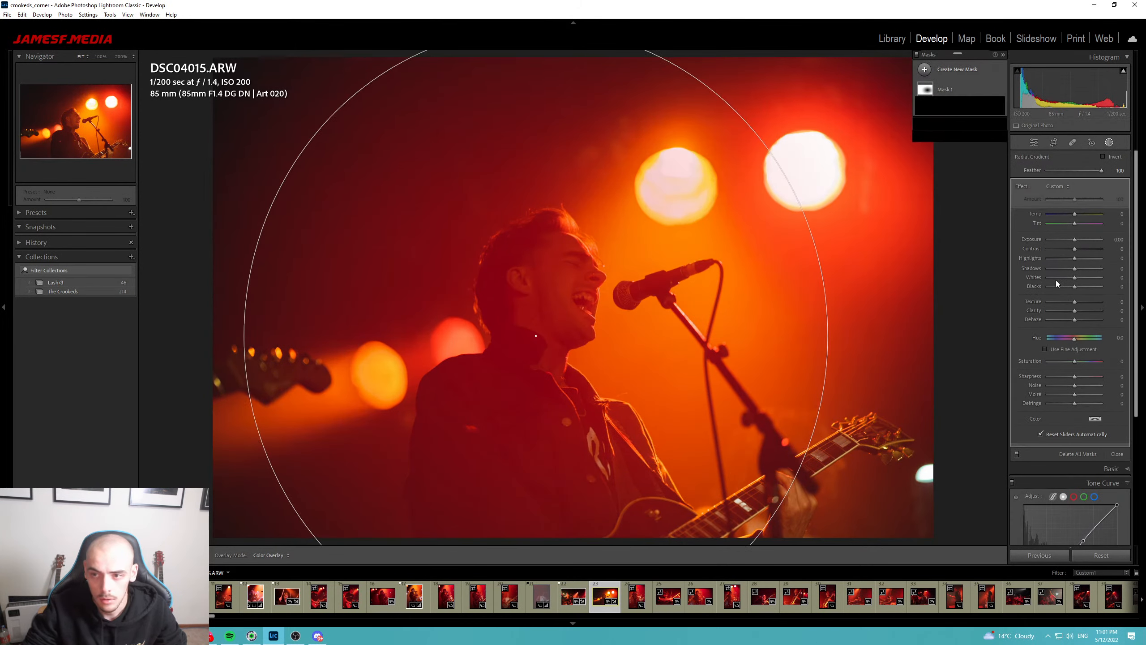
{"action": "left_click", "coordinate": [1102, 157]}
{"action": "left_click_drag", "start_coordinate": [1075, 239], "coordinate": [1066, 239]}
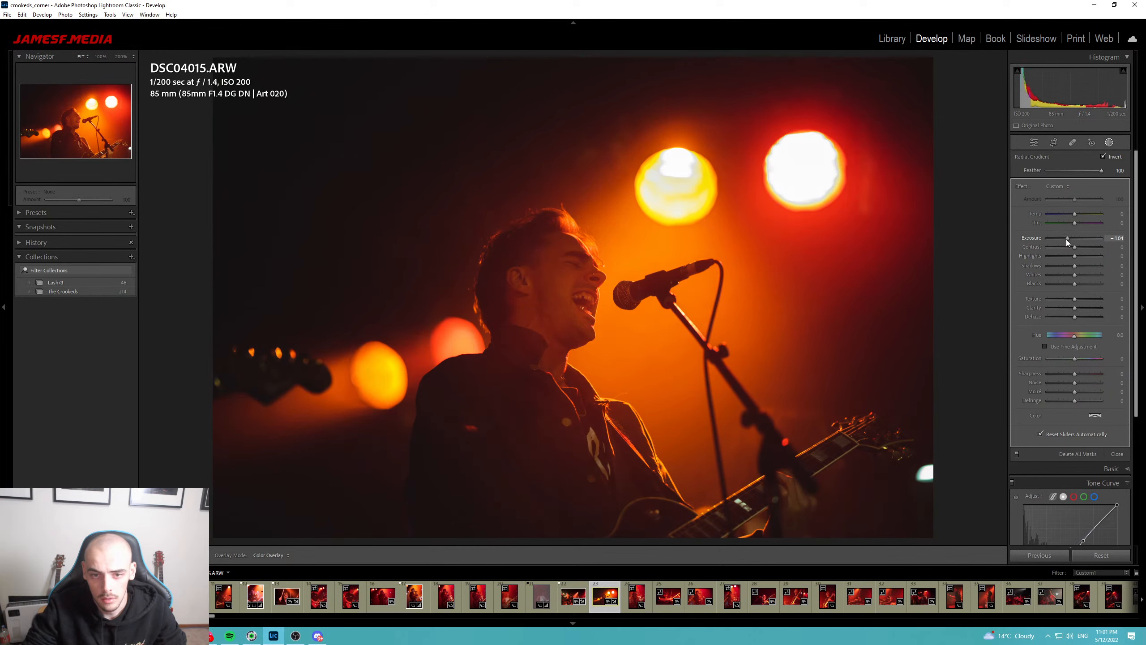
{"action": "key", "text": "shift+m"}
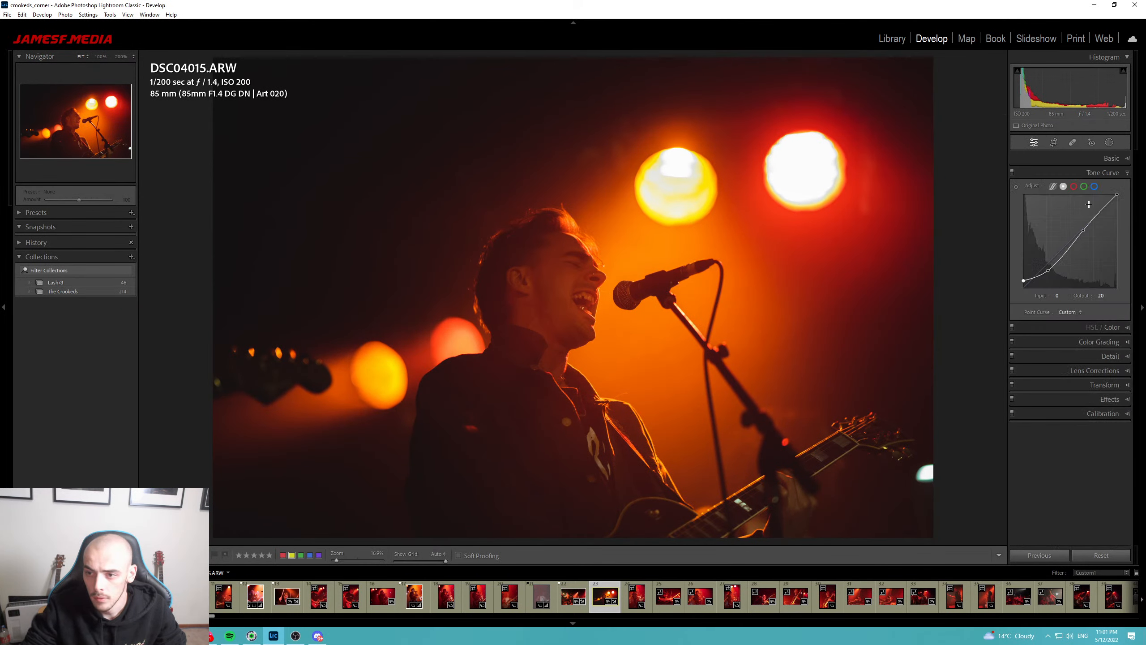
Raise the singer photo's overall exposure to +2.11.
{"action": "left_click", "coordinate": [1112, 157]}
{"action": "left_click", "coordinate": [1112, 157]}
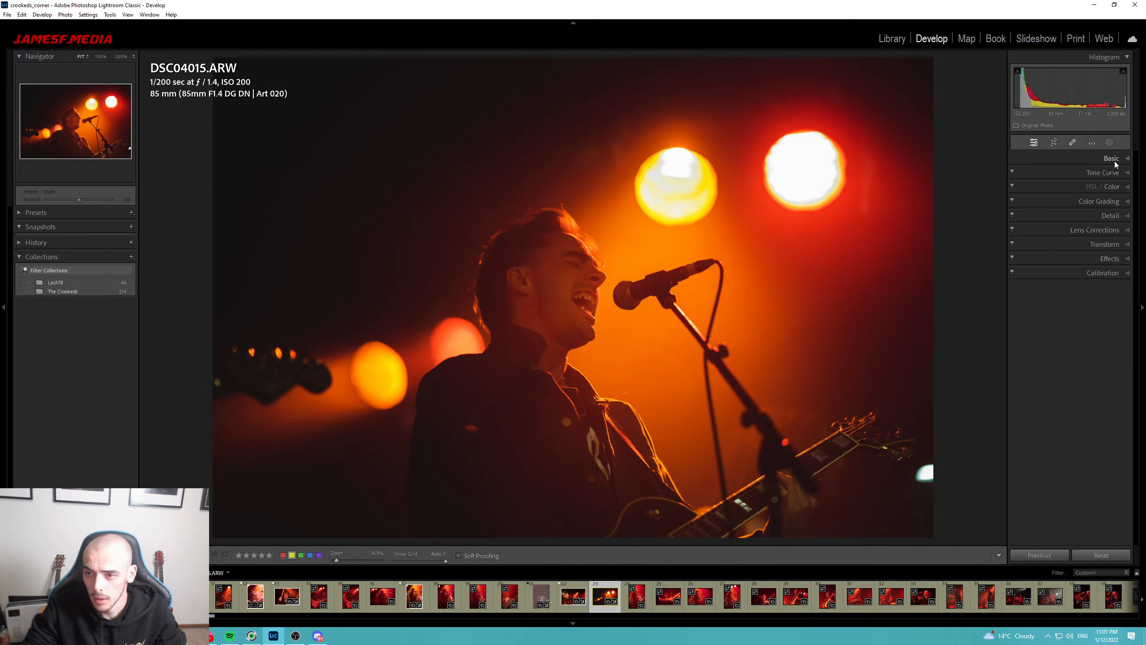
{"action": "left_click", "coordinate": [1114, 159]}
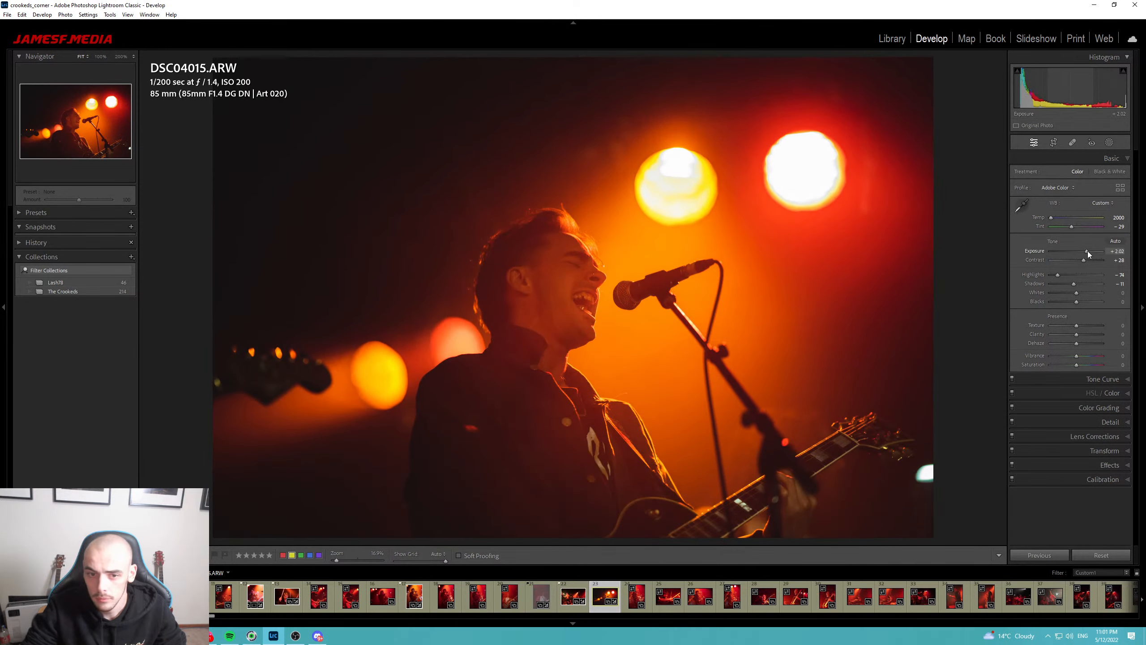
{"action": "left_click_drag", "start_coordinate": [1087, 251], "coordinate": [1088, 251]}
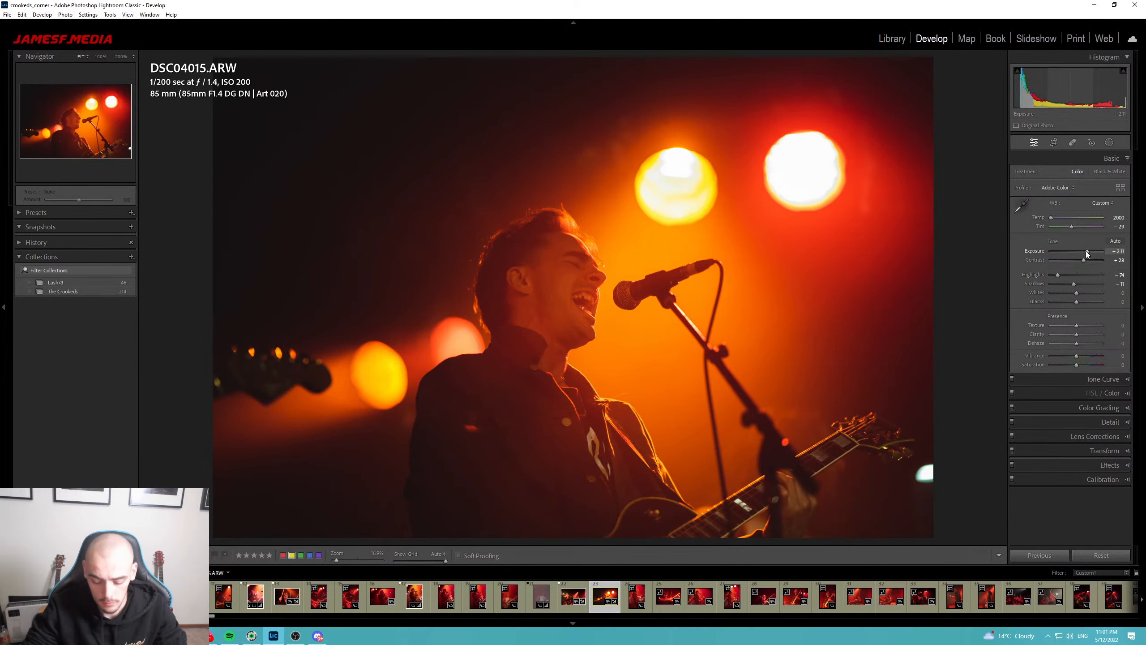
Compare the singer photo with its unedited version and flag it as a pick.
{"action": "key", "text": "backslash"}
{"action": "key", "text": "backslash"}
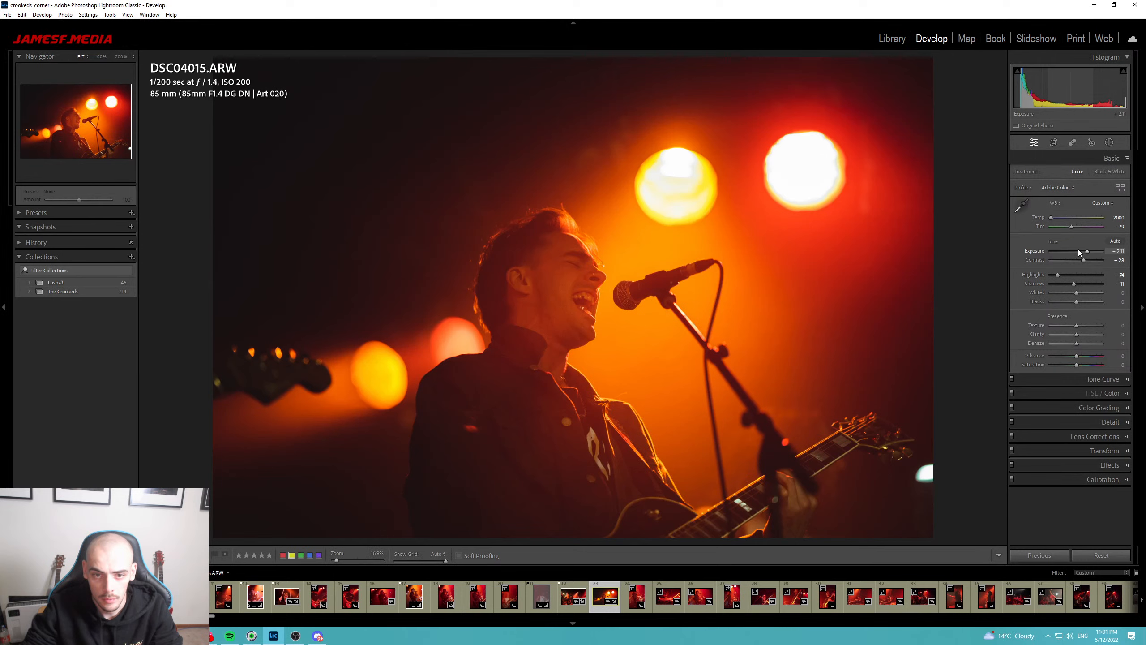
{"action": "key", "text": "backslash"}
{"action": "key", "text": "backslash"}
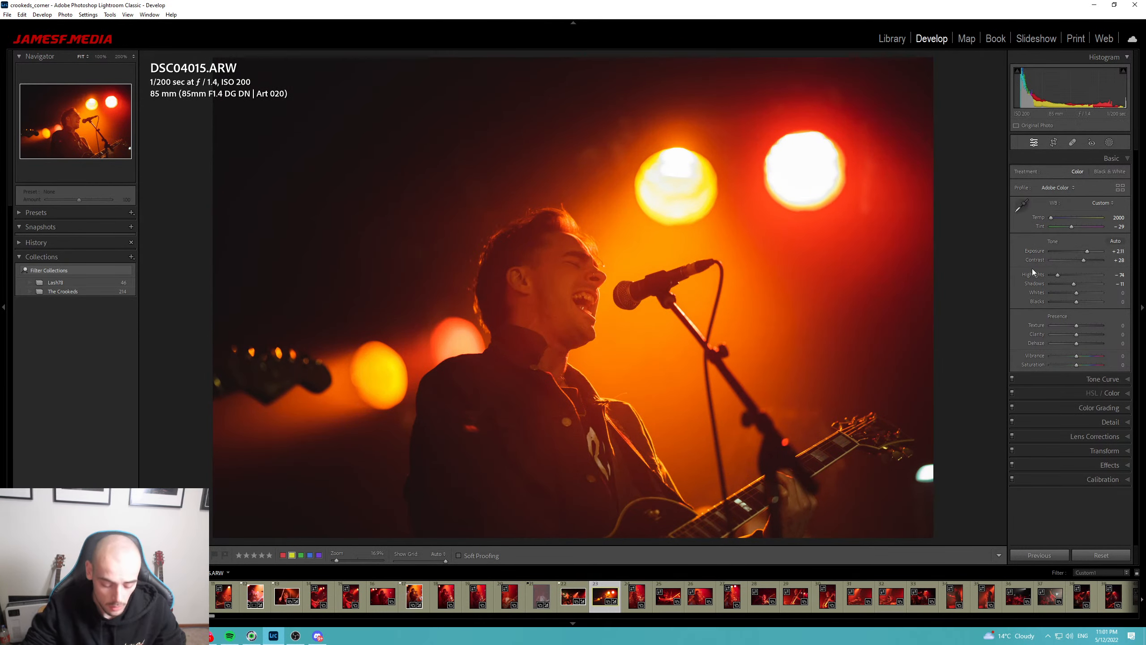
{"action": "key", "text": "p"}
On the next photo, DSC04016, set temp 2000, tint −42, exposure +0.70, contrast +32, highlights −49, shadows −46, whites and blacks −32, and clarity +18.
{"action": "left_click", "coordinate": [638, 600]}
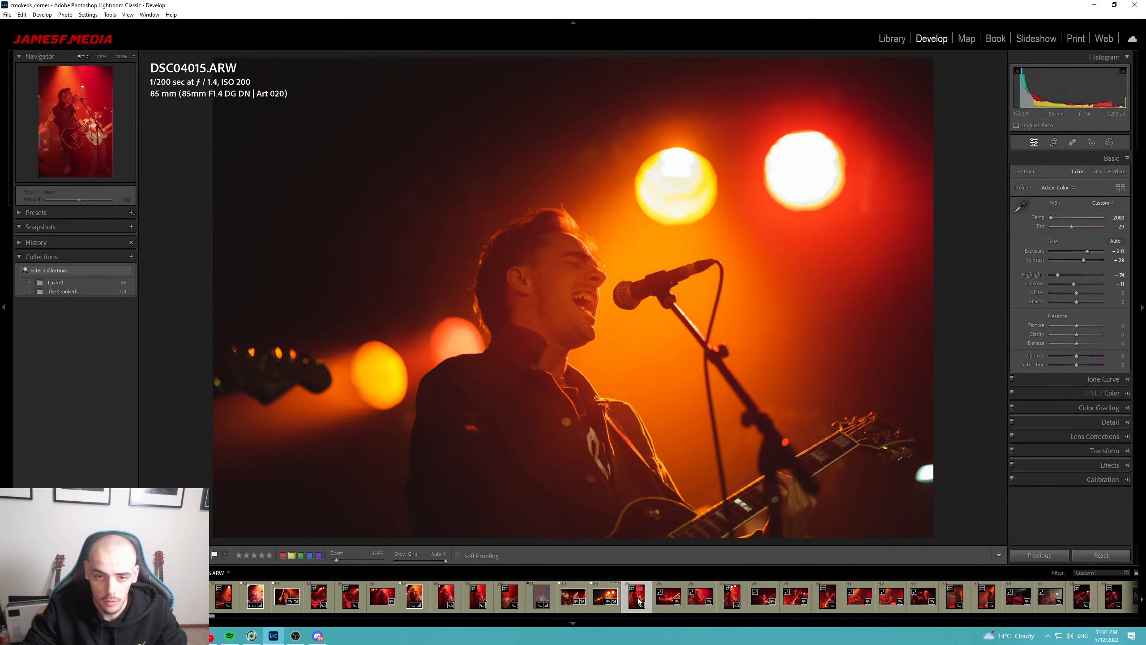
{"action": "key", "text": "Right"}
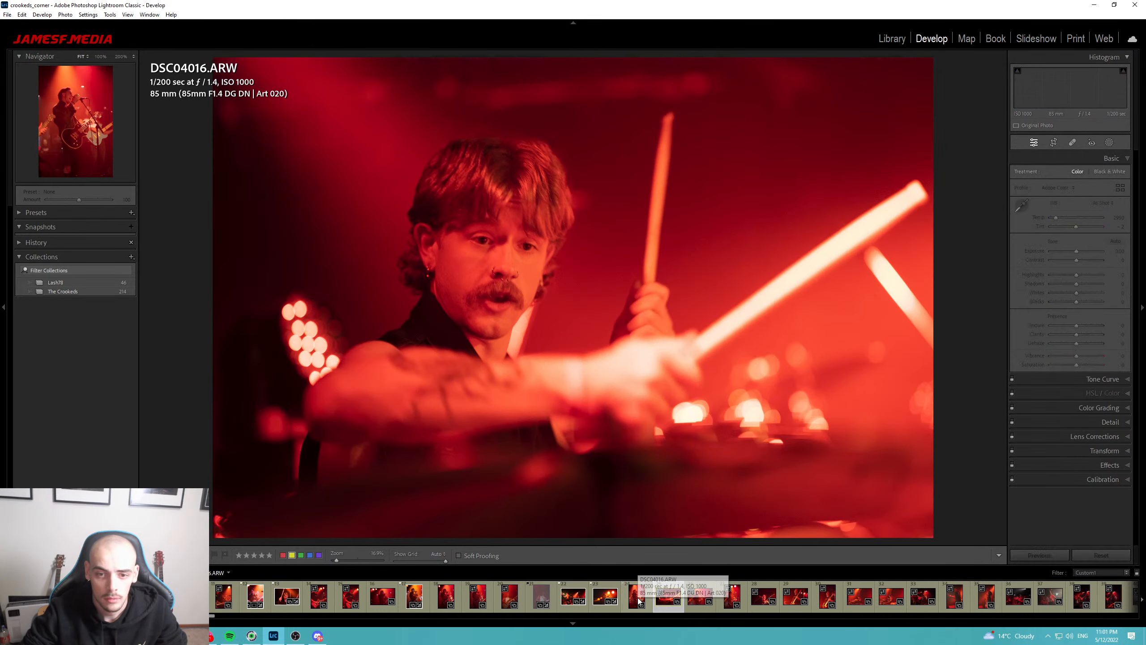
{"action": "key", "text": "Left"}
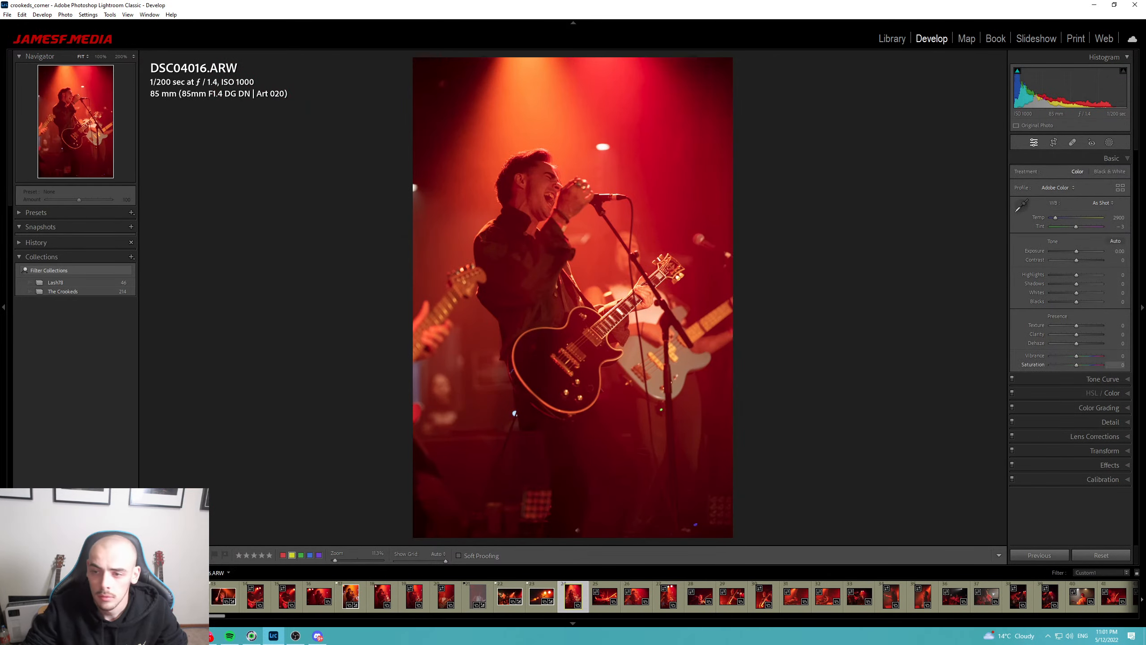
{"action": "left_click_drag", "start_coordinate": [1063, 218], "coordinate": [1067, 296]}
{"action": "left_click_drag", "start_coordinate": [1076, 334], "coordinate": [1078, 337]}
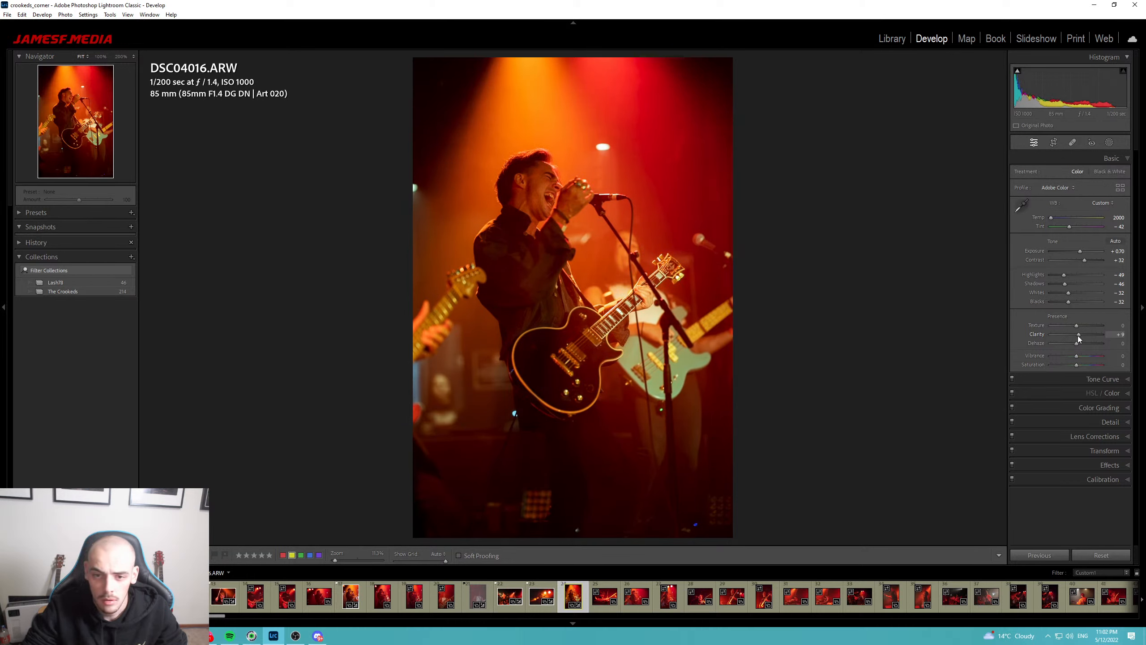
{"action": "left_click_drag", "start_coordinate": [1078, 335], "coordinate": [1081, 335]}
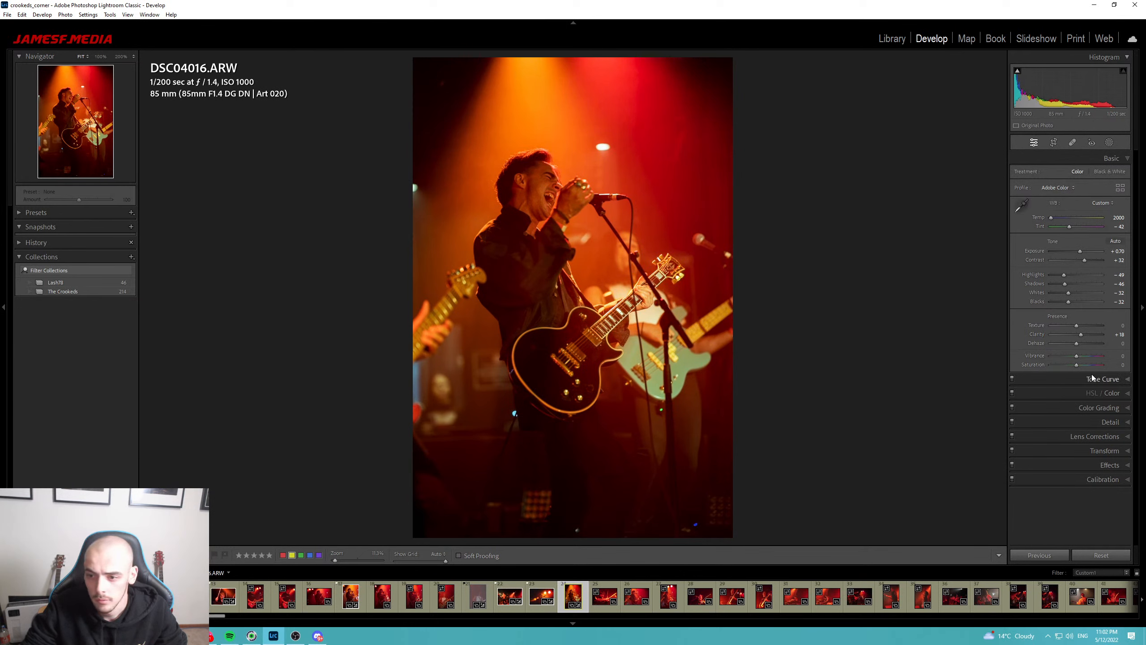
Adjust the red range in DSC04016's colour mix and set the orange hue to −15, keeping orange saturation at its default.
{"action": "left_click", "coordinate": [1109, 380]}
{"action": "left_click", "coordinate": [1096, 327]}
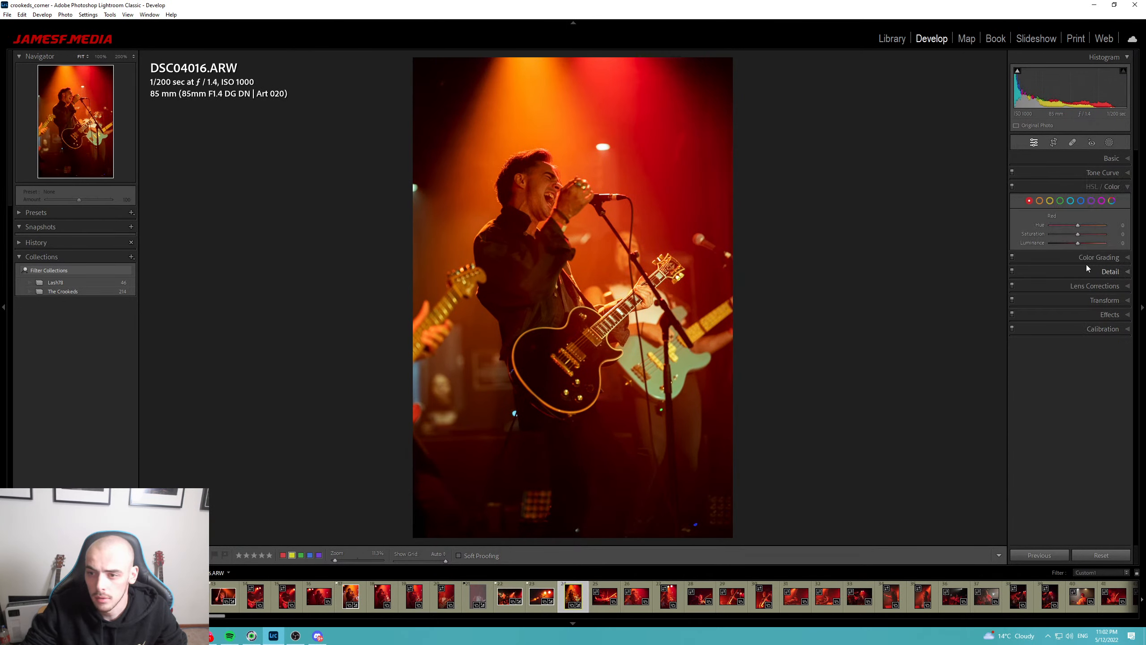
{"action": "mouse_move", "coordinate": [1082, 224]}
{"action": "left_mouse_down"}
{"action": "mouse_move", "coordinate": [1069, 224]}
{"action": "mouse_move", "coordinate": [1075, 234]}
{"action": "left_mouse_up"}
{"action": "left_click", "coordinate": [1039, 200]}
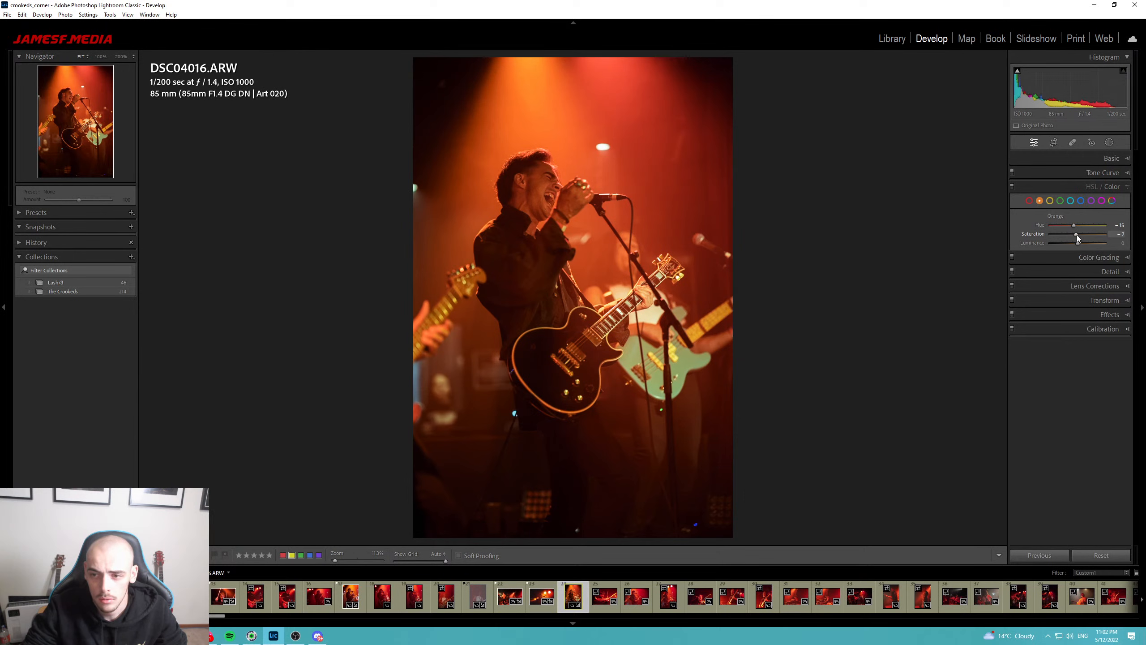
{"action": "double_click", "coordinate": [1076, 235]}
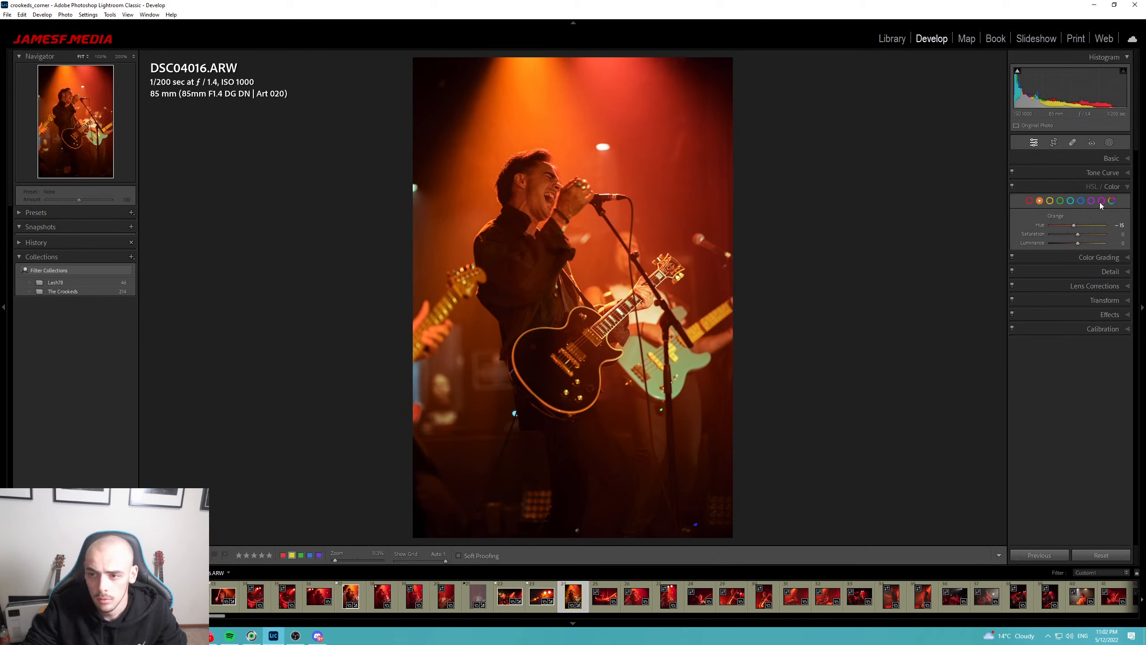
Set DSC04016's calibration hues to +12 for red, +21 for green and −37 for blue.
{"action": "left_click", "coordinate": [1085, 328]}
{"action": "left_click_drag", "start_coordinate": [1076, 335], "coordinate": [1078, 339]}
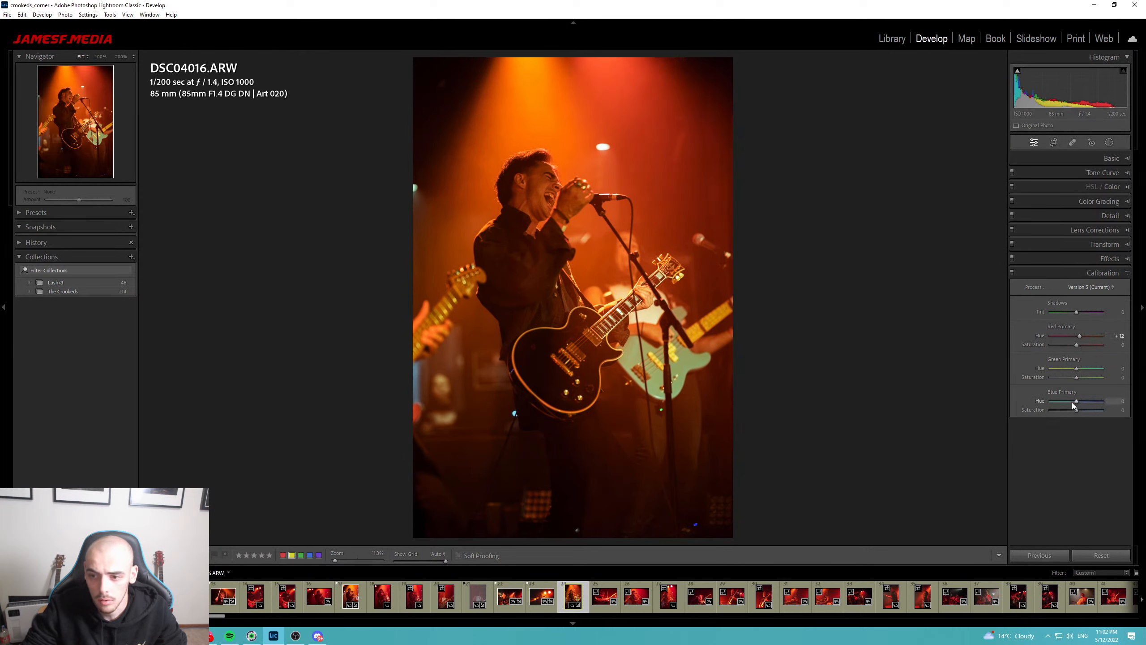
{"action": "left_click_drag", "start_coordinate": [1073, 402], "coordinate": [1068, 401]}
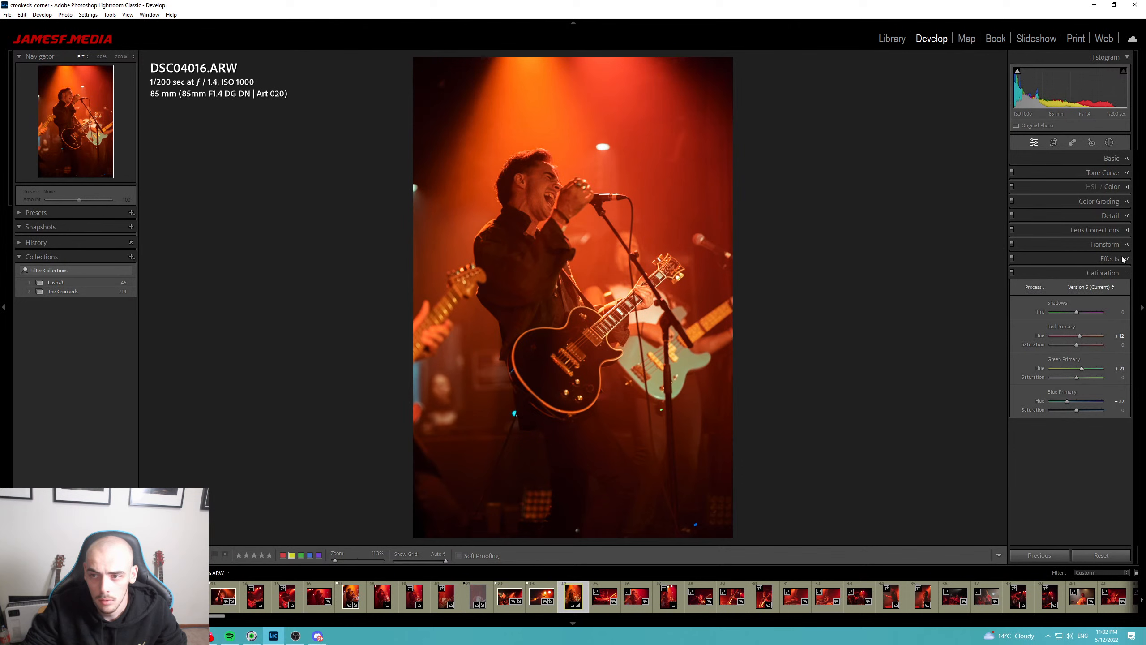
Shape DSC04016's tone curve with a lowered shadow point and a slightly raised highlight point, and lift the black point.
{"action": "left_click", "coordinate": [1101, 173]}
{"action": "left_click_drag", "start_coordinate": [1046, 268], "coordinate": [1049, 267]}
{"action": "left_click_drag", "start_coordinate": [1090, 223], "coordinate": [1090, 220]}
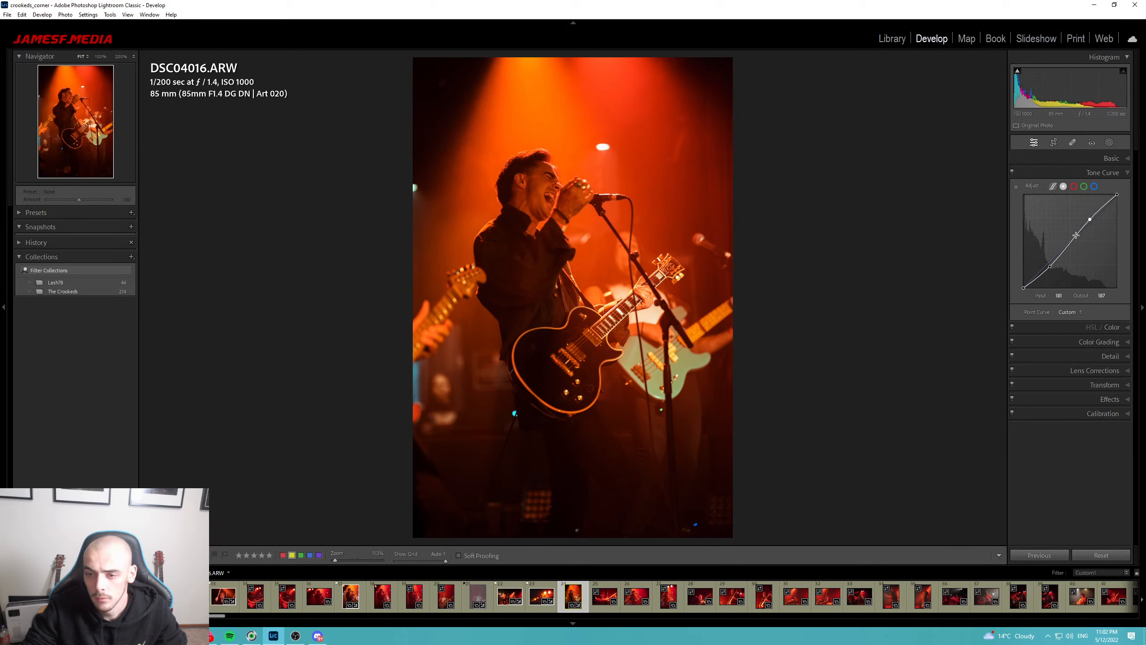
{"action": "left_click_drag", "start_coordinate": [1022, 285], "coordinate": [1015, 287]}
{"action": "left_click", "coordinate": [1110, 171]}
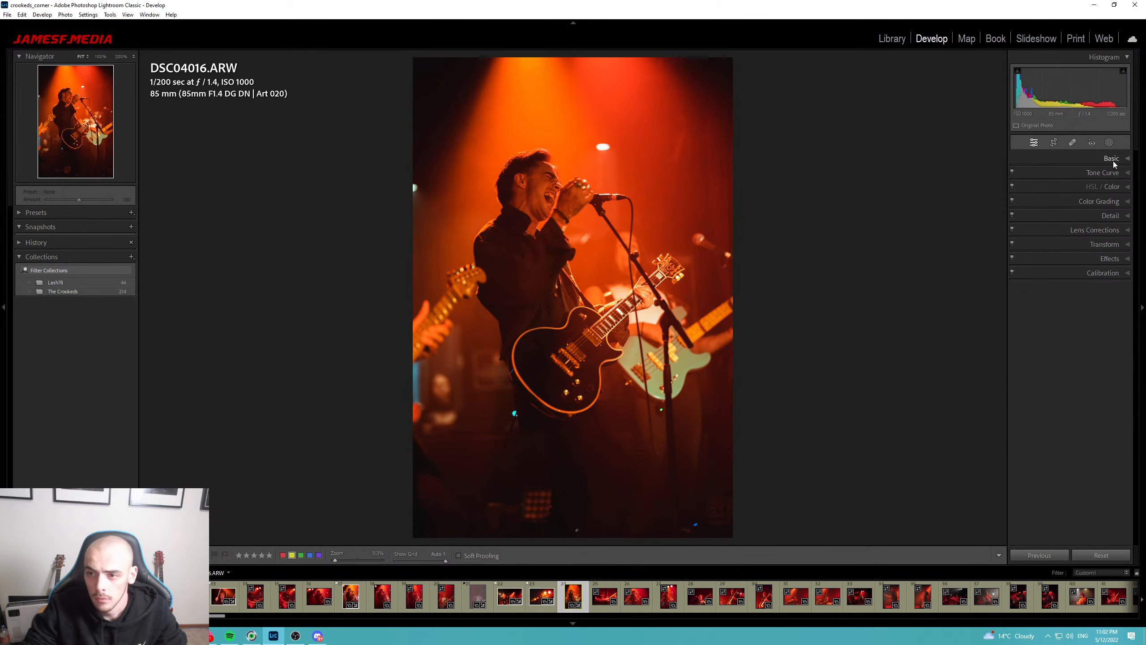
Add a tall radial gradient mask around the guitarist in DSC04016, invert it, and set its exposure to −1.04.
{"action": "left_click", "coordinate": [1111, 158]}
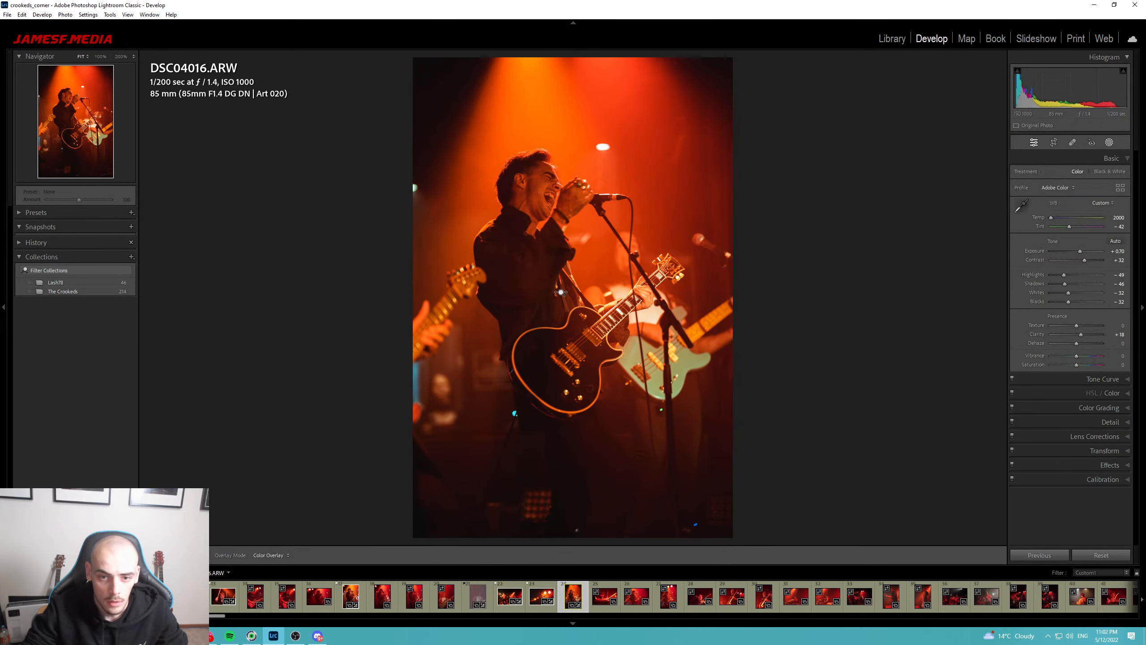
{"action": "key", "text": "shift+m"}
{"action": "left_click_drag", "start_coordinate": [554, 285], "coordinate": [686, 587]}
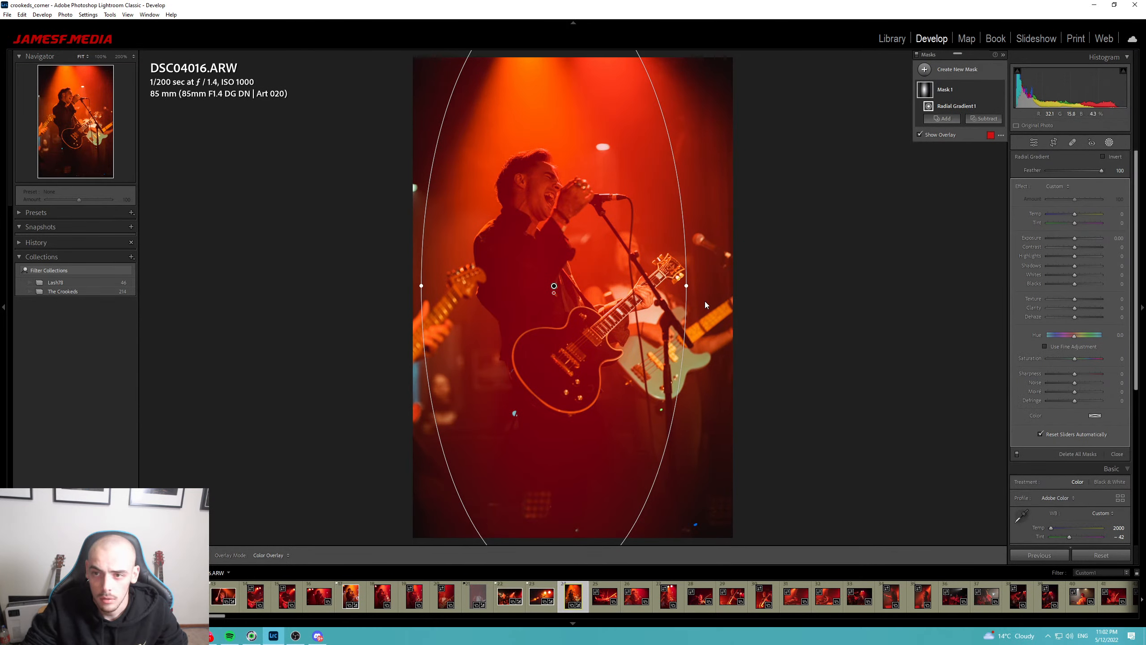
{"action": "left_click_drag", "start_coordinate": [702, 289], "coordinate": [702, 273]}
{"action": "left_click_drag", "start_coordinate": [555, 286], "coordinate": [555, 310]}
{"action": "left_click", "coordinate": [1106, 157]}
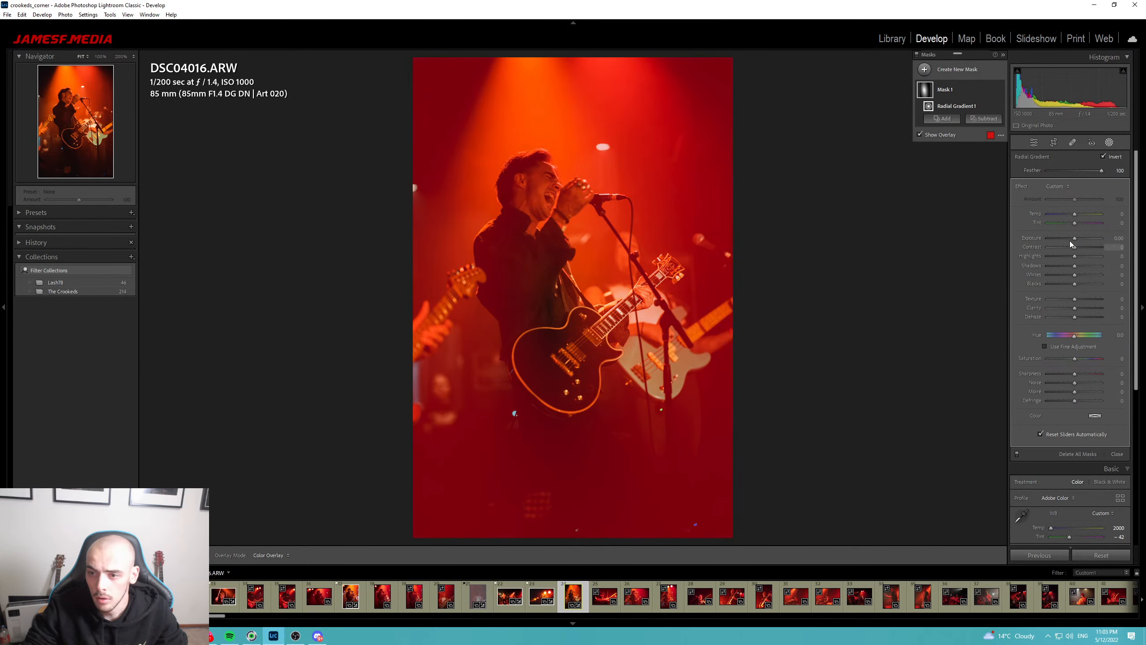
{"action": "left_click_drag", "start_coordinate": [1073, 237], "coordinate": [1068, 238]}
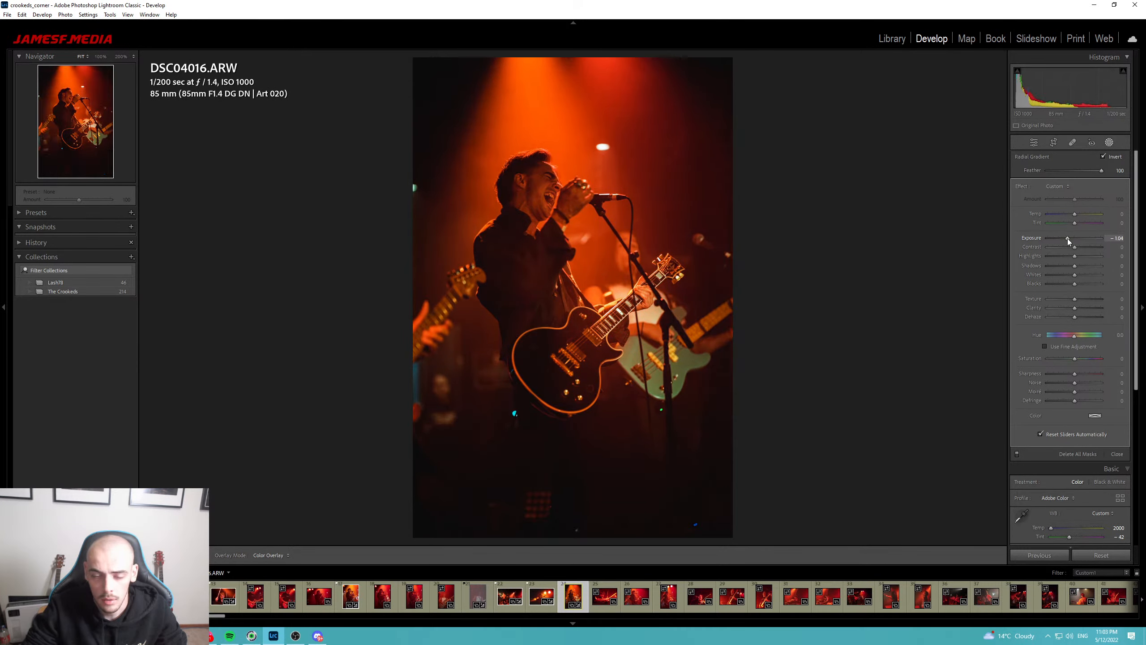
{"action": "left_click", "coordinate": [1109, 142]}
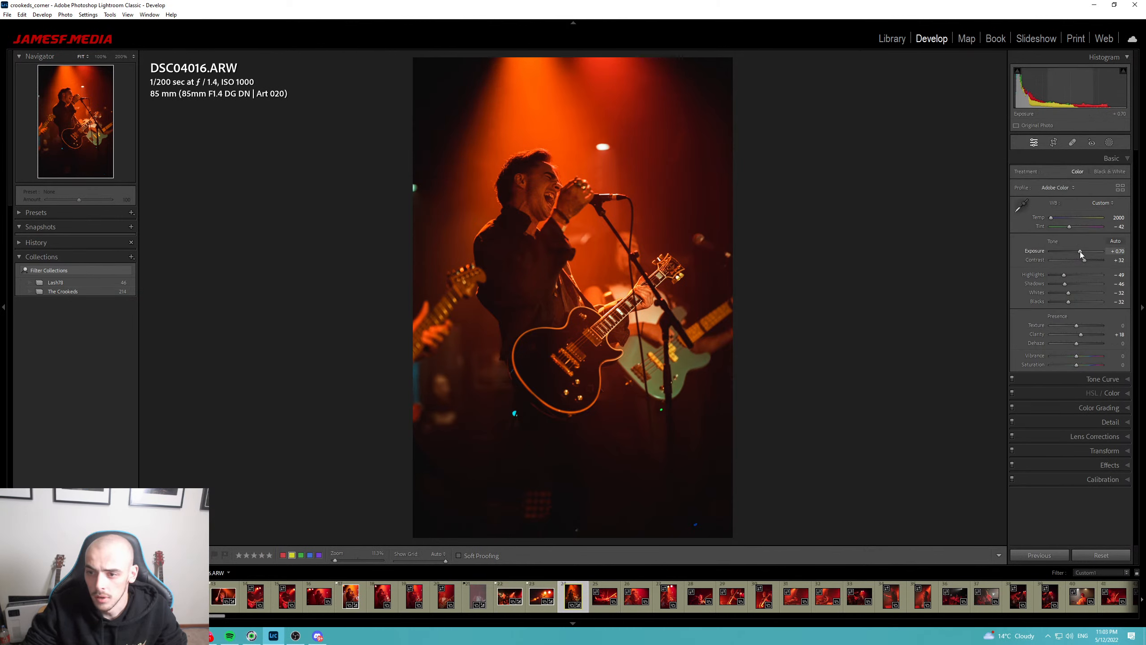
Refine DSC04016 with exposure +1.23, highlights −21, shadows −30, blacks −19 and tint −13.
{"action": "left_click_drag", "start_coordinate": [1080, 251], "coordinate": [1070, 301]}
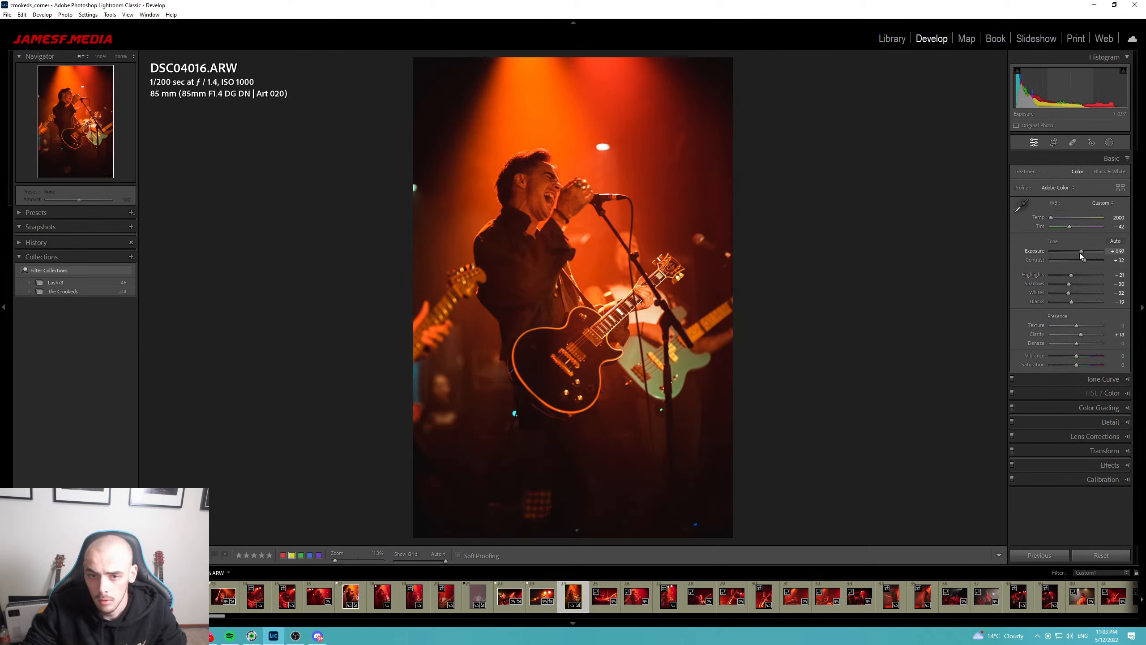
{"action": "left_click_drag", "start_coordinate": [1080, 253], "coordinate": [1074, 231]}
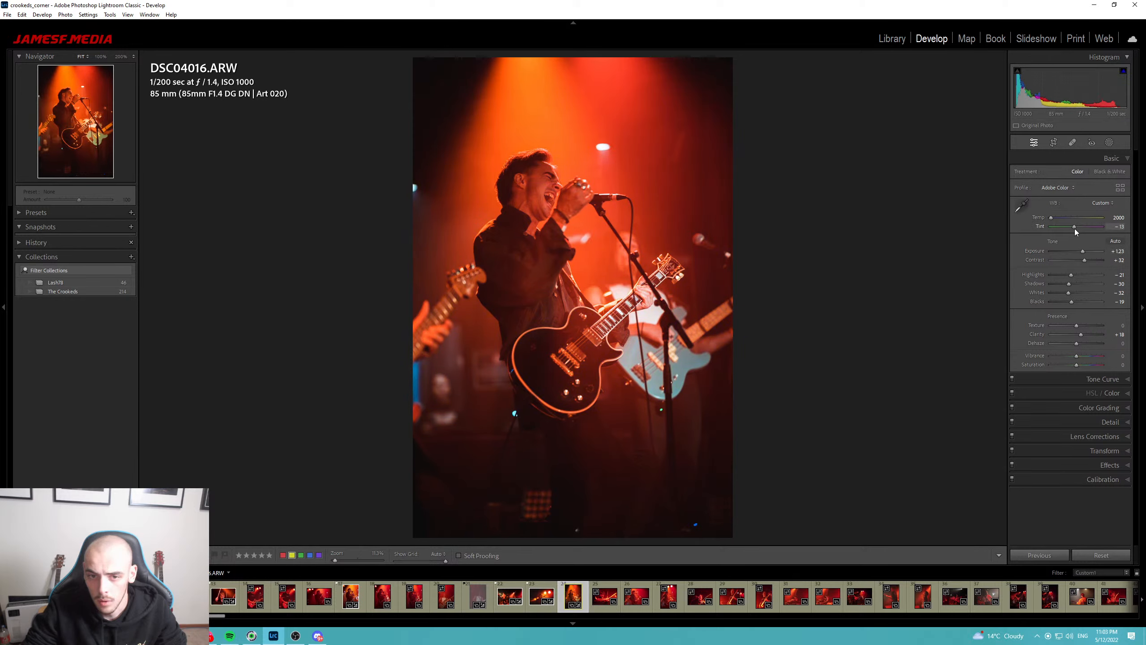
Check the sharpness of the singer's face at 100% and flag DSC04016 as a pick.
{"action": "left_click", "coordinate": [560, 176]}
{"action": "left_click_drag", "start_coordinate": [483, 343], "coordinate": [692, 154]}
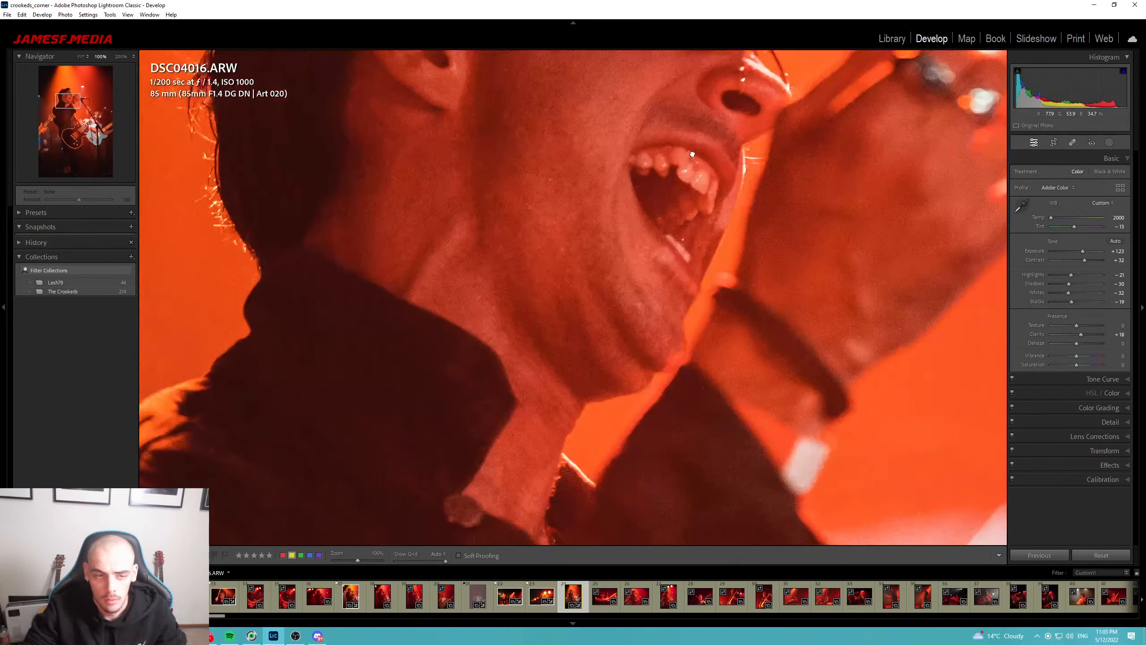
{"action": "left_click", "coordinate": [692, 155]}
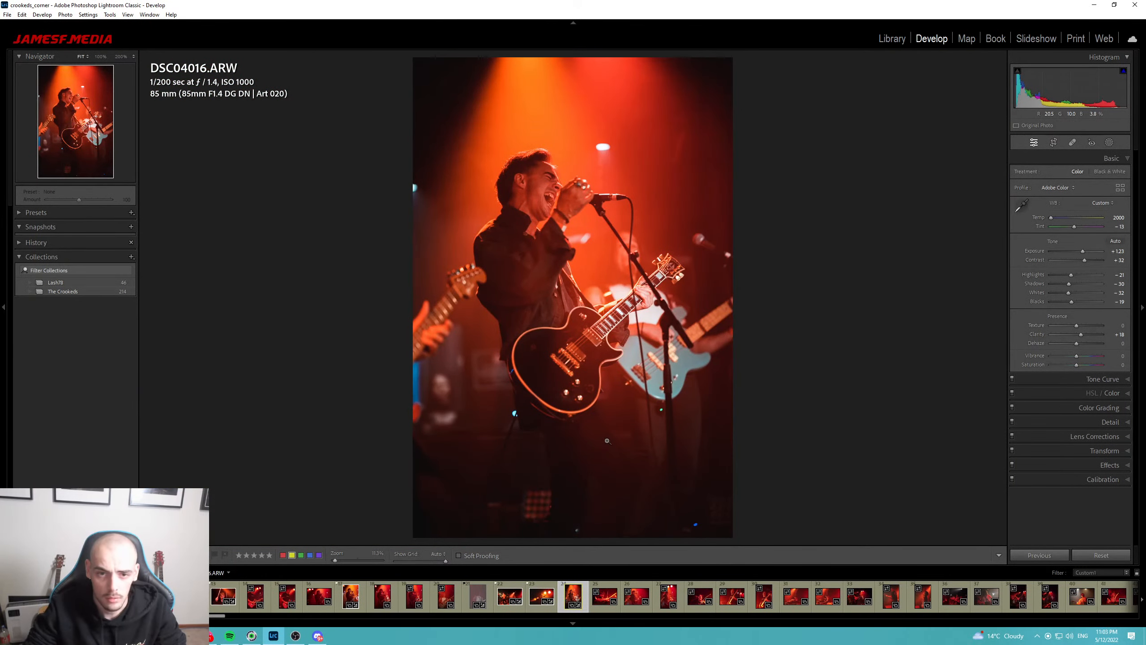
{"action": "key", "text": "p"}
Set the white balance of the drummer photo DSC04039 to temp 2000 and tint −24, and move on to the guitarist photo DSC04058.
{"action": "key", "text": "Right"}
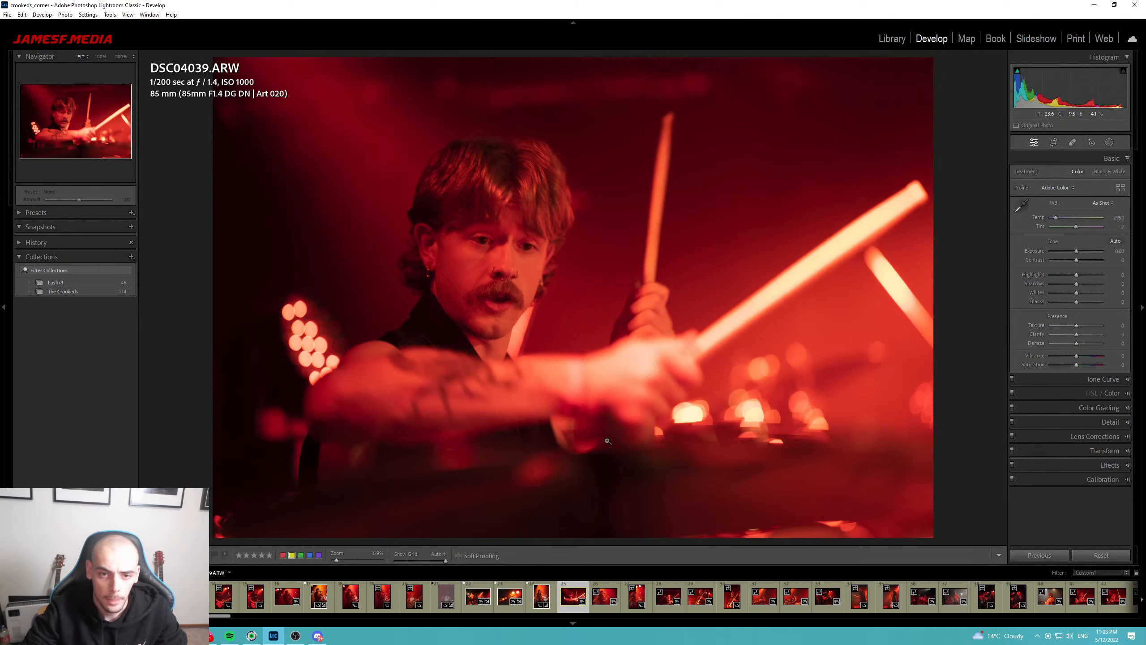
{"action": "left_click", "coordinate": [499, 294]}
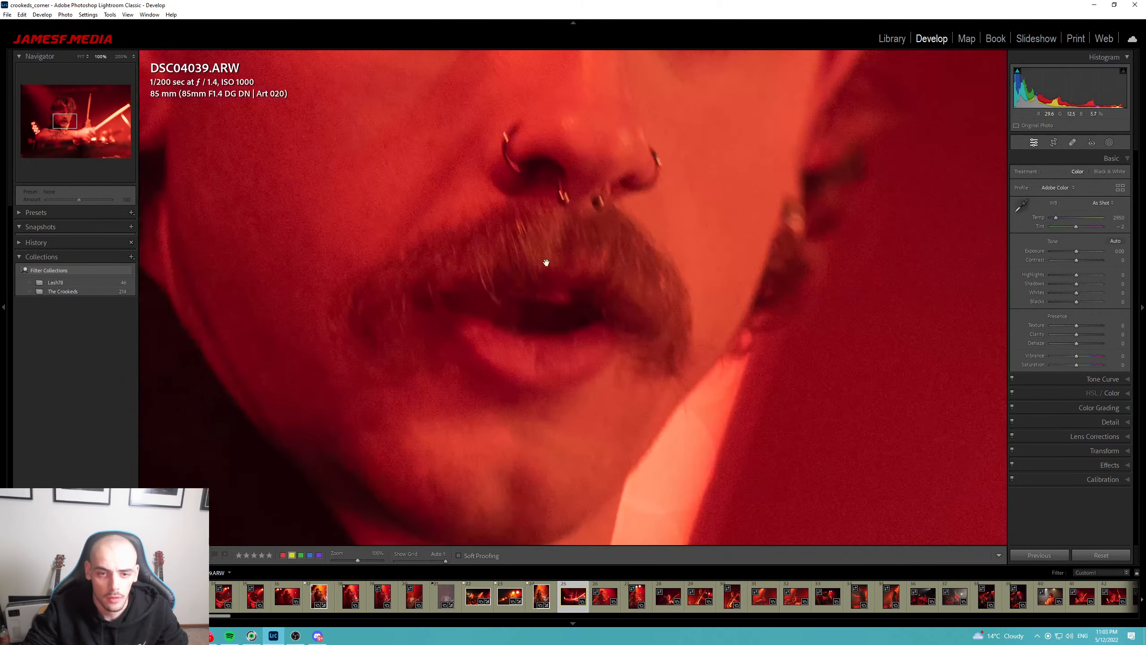
{"action": "left_click", "coordinate": [546, 263]}
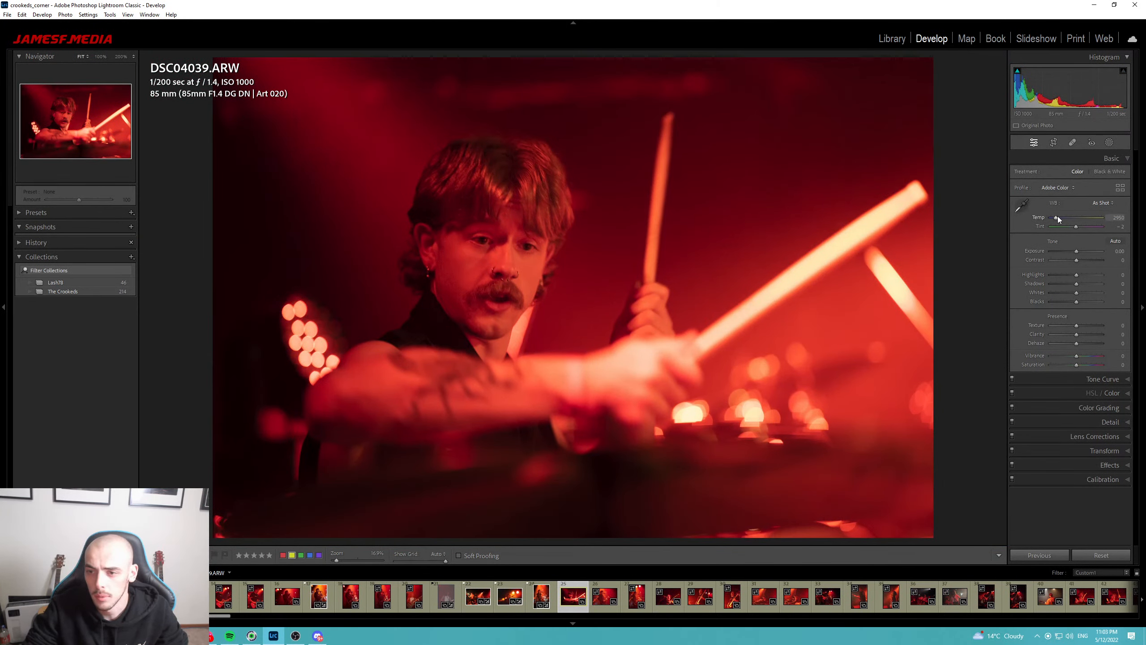
{"action": "mouse_move", "coordinate": [1058, 219]}
{"action": "left_mouse_down"}
{"action": "mouse_move", "coordinate": [1043, 216]}
{"action": "mouse_move", "coordinate": [1073, 230]}
{"action": "left_mouse_up"}
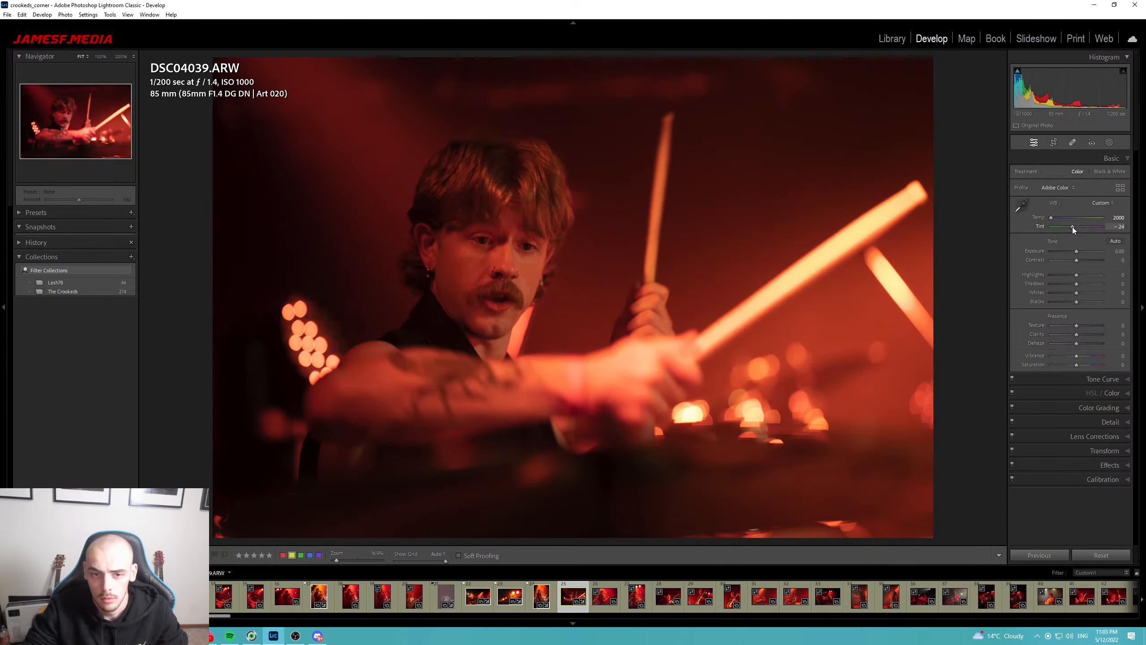
{"action": "left_click", "coordinate": [599, 605]}
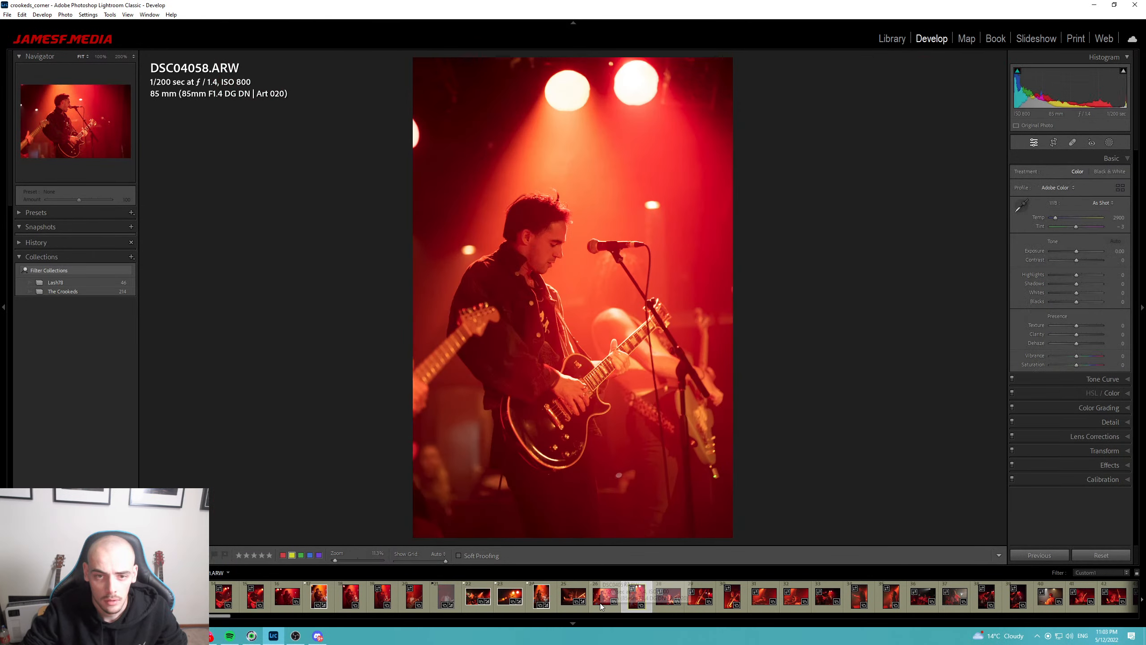
Open the guitarist photo DSC04074 and set temp 2000, tint −18, exposure +0.53, contrast +7, highlights +37, shadows −81, whites +47 and blacks +7.
{"action": "scroll", "coordinate": [600, 604], "scroll_direction": "down", "scroll_amount": 3}
{"action": "left_click", "coordinate": [600, 605]}
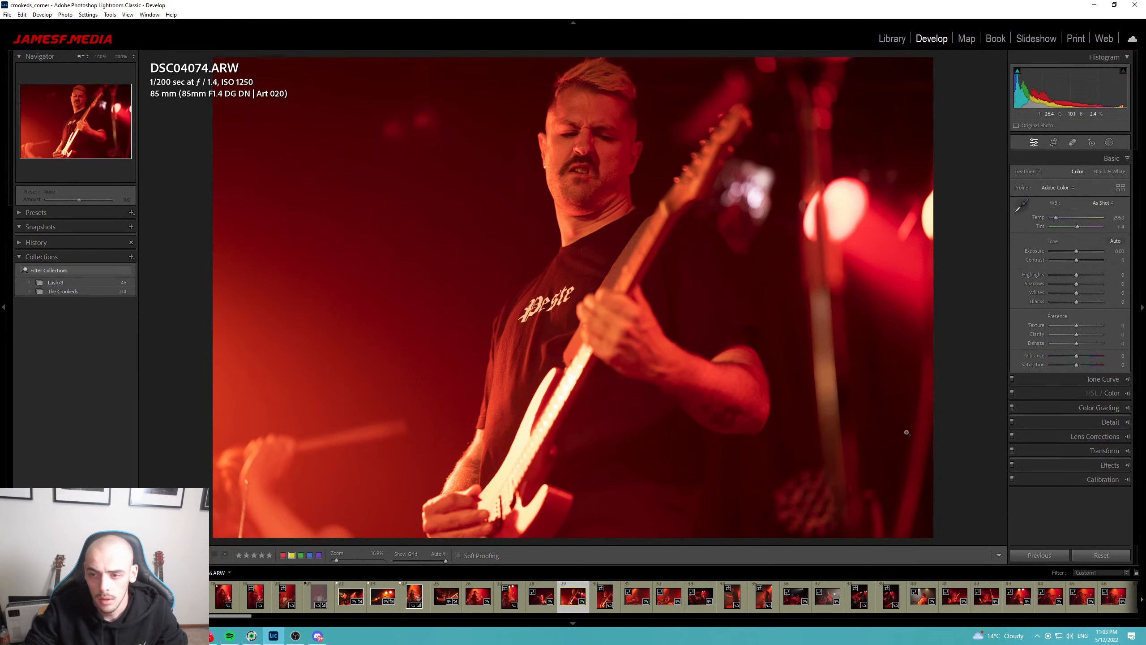
{"action": "left_click_drag", "start_coordinate": [1055, 218], "coordinate": [1079, 250]}
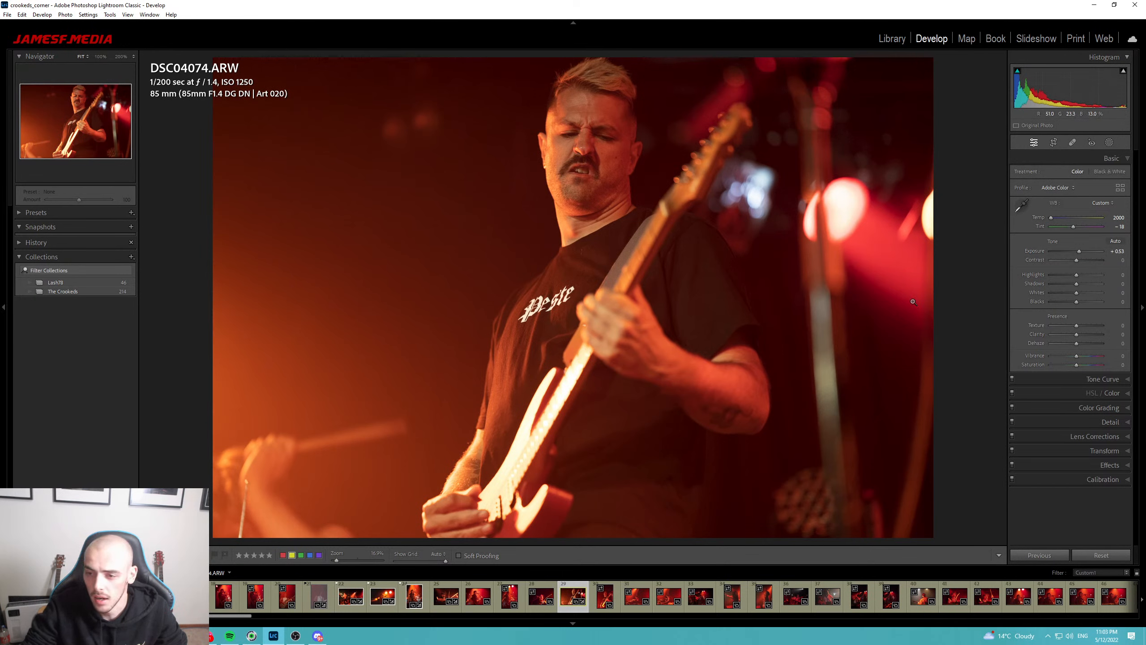
{"action": "mouse_move", "coordinate": [1070, 274]}
{"action": "left_mouse_down"}
{"action": "mouse_move", "coordinate": [1089, 275]}
{"action": "mouse_move", "coordinate": [1056, 283]}
{"action": "mouse_move", "coordinate": [1079, 261]}
{"action": "left_mouse_up"}
{"action": "mouse_move", "coordinate": [1080, 303]}
{"action": "left_mouse_down"}
{"action": "mouse_move", "coordinate": [1069, 303]}
{"action": "mouse_move", "coordinate": [1089, 293]}
{"action": "left_mouse_up"}
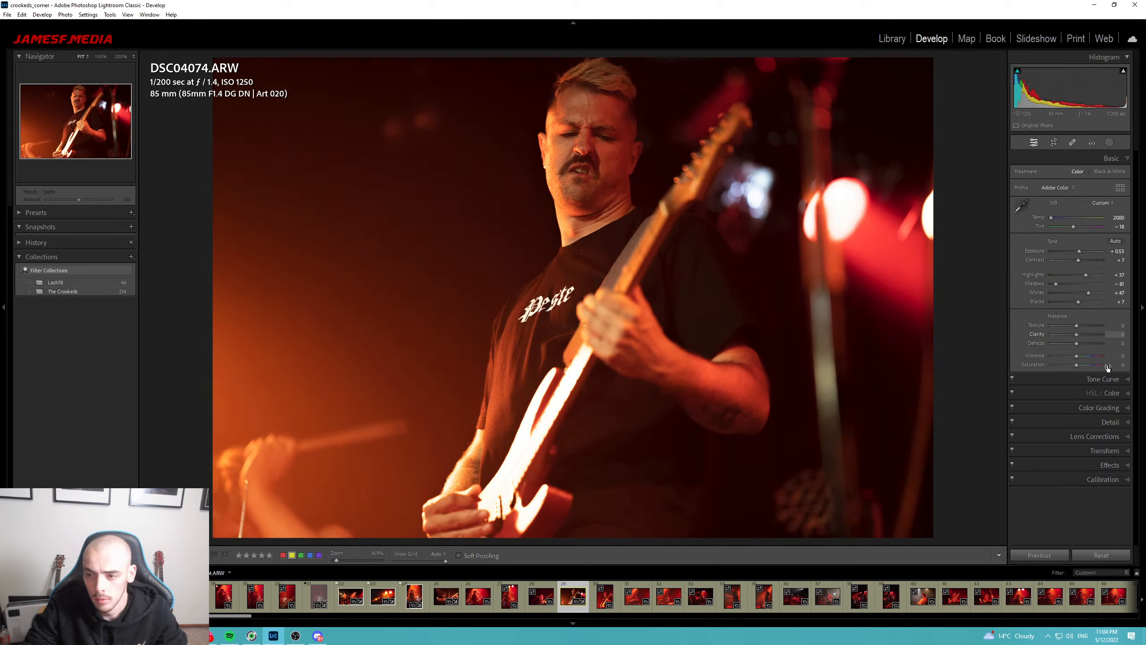
Set clarity and vibrance to +21 in DSC04074, trying clarity at +100 before returning it to +21.
{"action": "double_click", "coordinate": [1079, 328]}
{"action": "left_click_drag", "start_coordinate": [1078, 335], "coordinate": [1082, 334]}
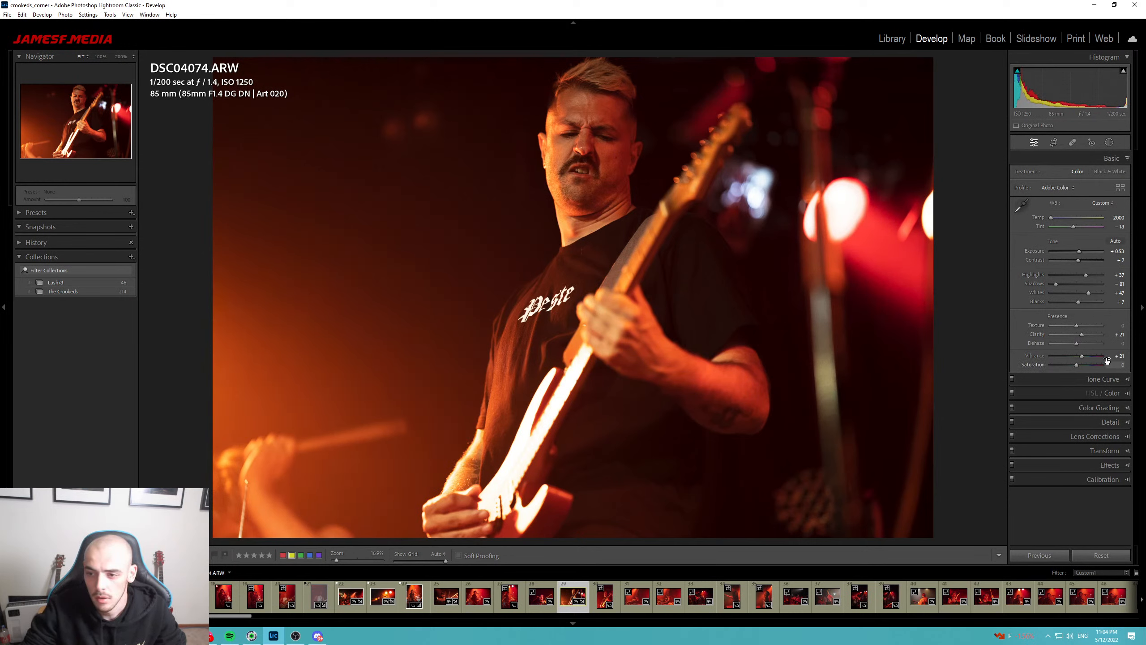
{"action": "left_click_drag", "start_coordinate": [1083, 334], "coordinate": [1107, 334]}
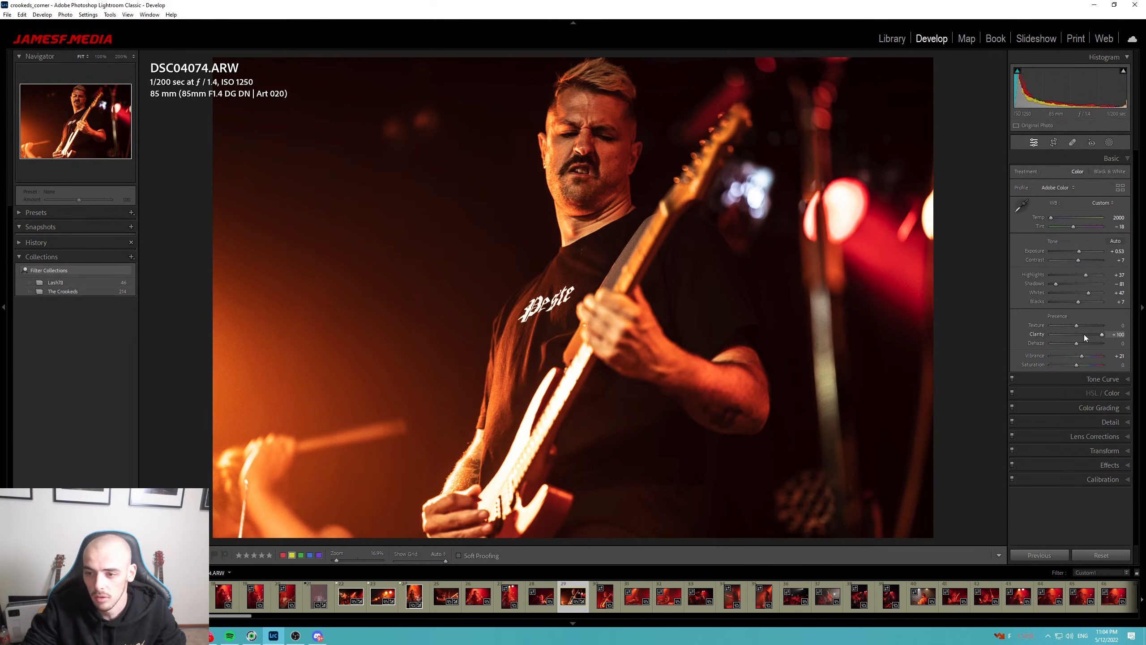
{"action": "left_click_drag", "start_coordinate": [1083, 334], "coordinate": [1080, 335]}
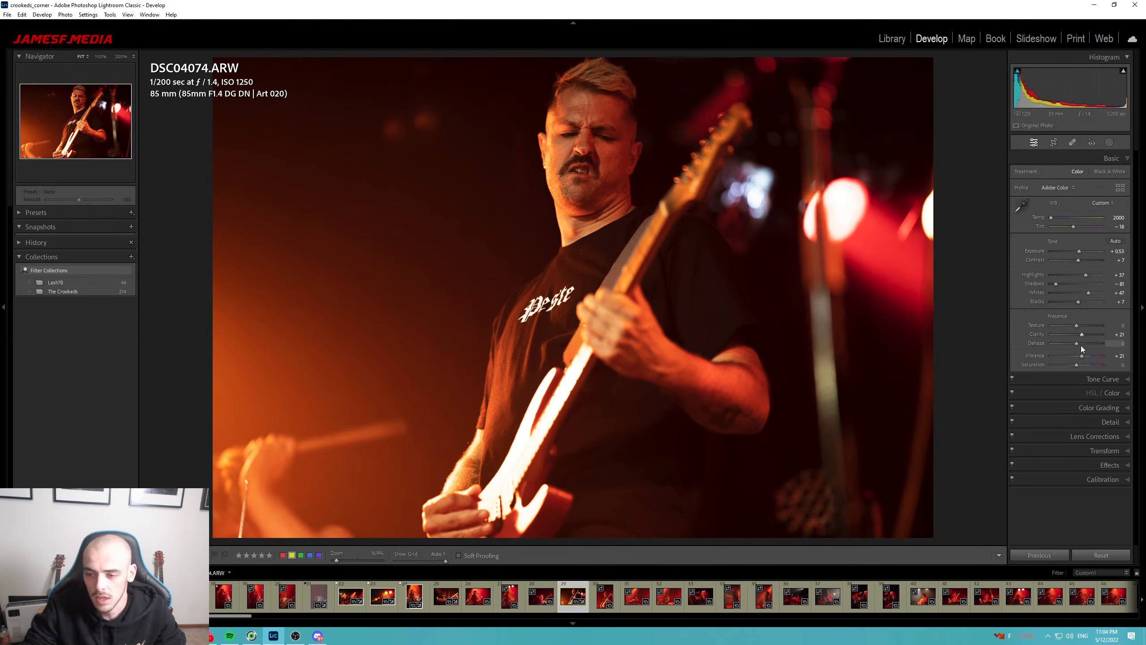
{"action": "left_click", "coordinate": [587, 140]}
{"action": "left_click", "coordinate": [702, 340]}
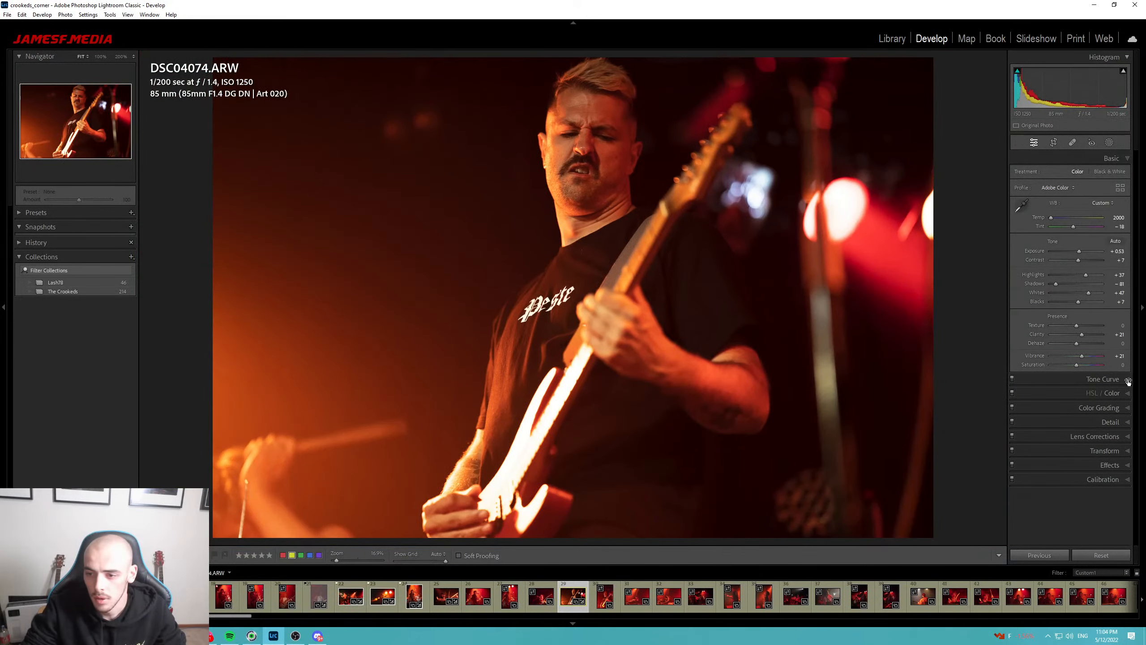
Calibrate DSC04074 with red primary hue −14, green primary hue −39 and blue primary hue −18.
{"action": "left_click", "coordinate": [1107, 481]}
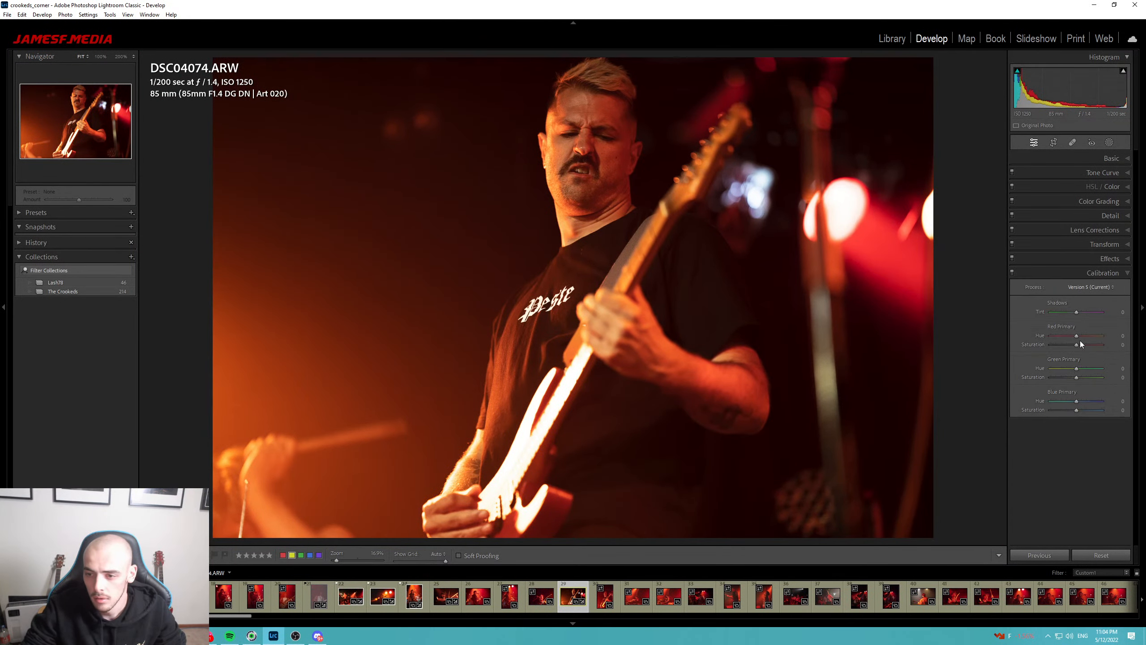
{"action": "left_click_drag", "start_coordinate": [1076, 336], "coordinate": [1074, 338]}
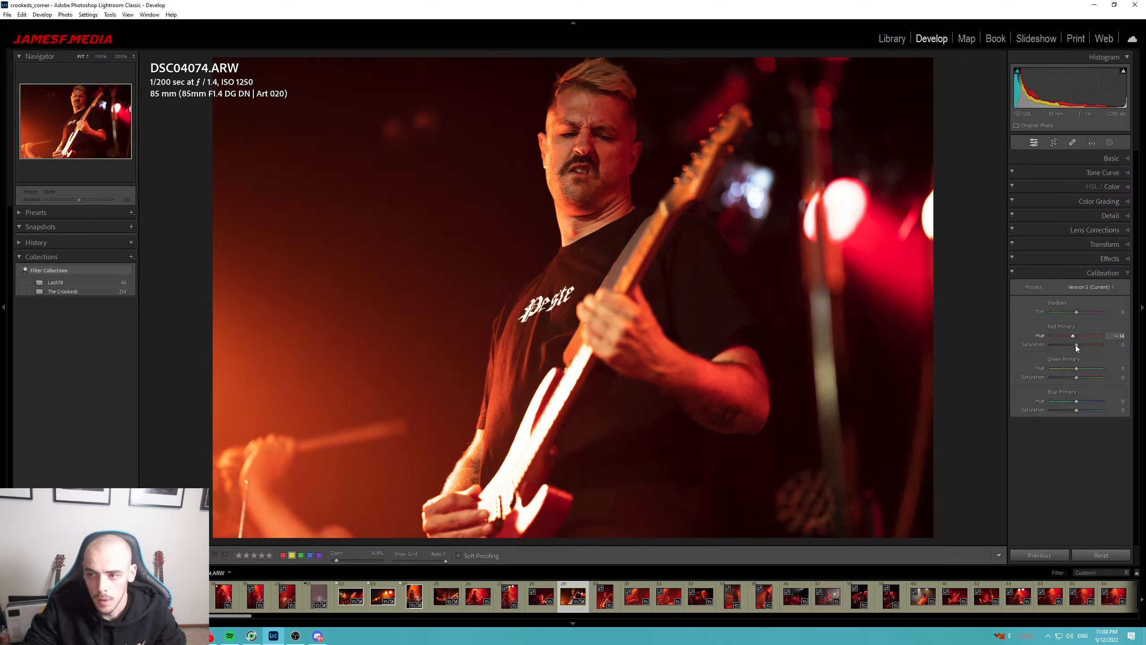
{"action": "left_click_drag", "start_coordinate": [1076, 400], "coordinate": [1068, 400]}
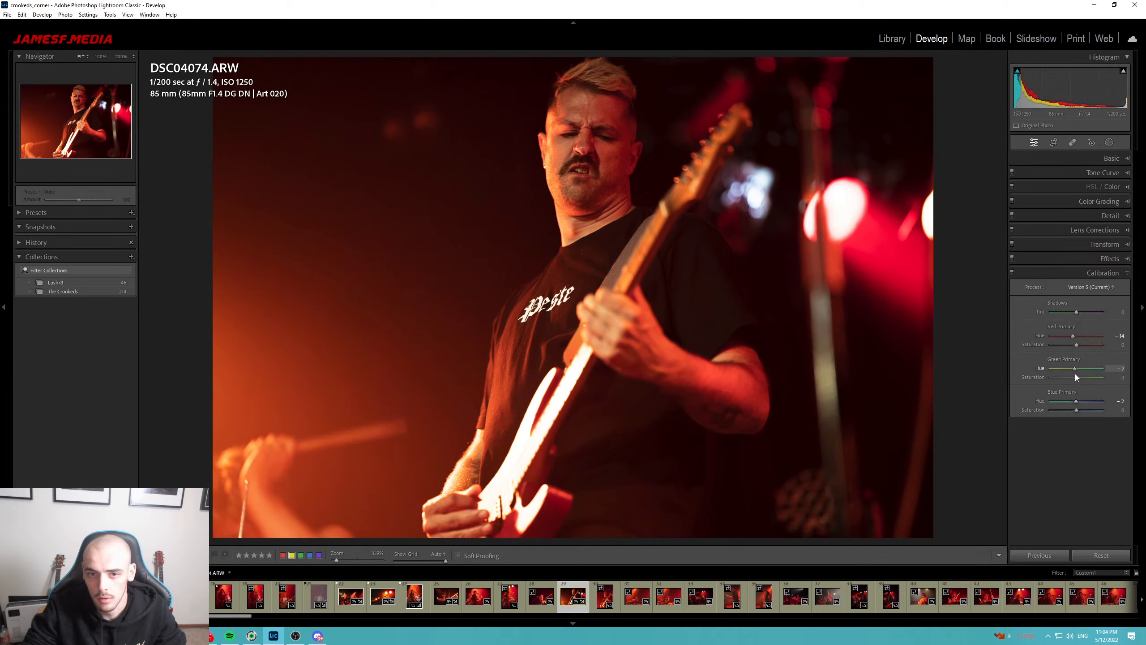
{"action": "left_click_drag", "start_coordinate": [1075, 373], "coordinate": [1073, 401]}
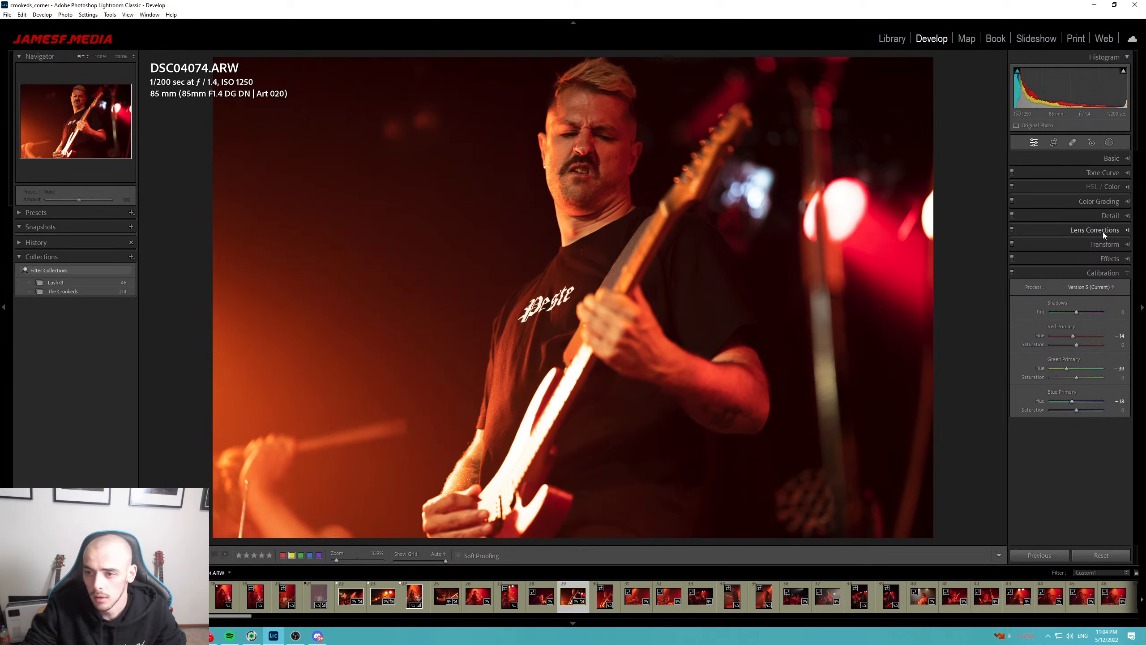
Shift the red hue of DSC04074 to −25 in the colour mixer and bring up the magenta range.
{"action": "left_click", "coordinate": [1115, 201]}
{"action": "left_click", "coordinate": [1114, 187]}
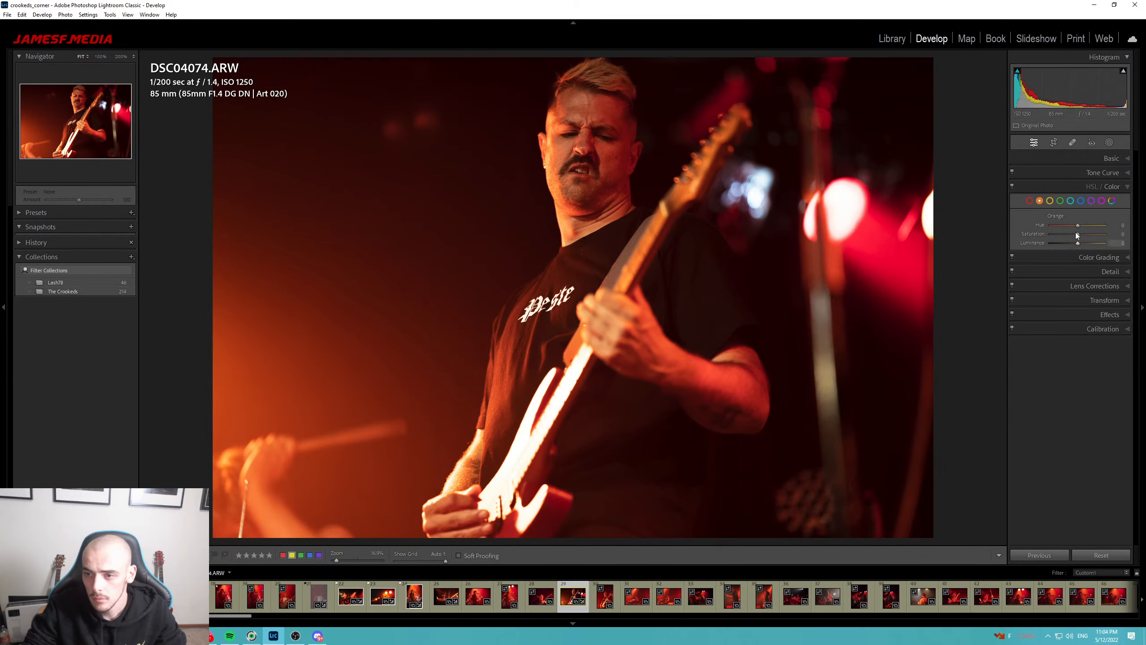
{"action": "left_click_drag", "start_coordinate": [1079, 223], "coordinate": [1070, 223]}
{"action": "double_click", "coordinate": [1079, 224]}
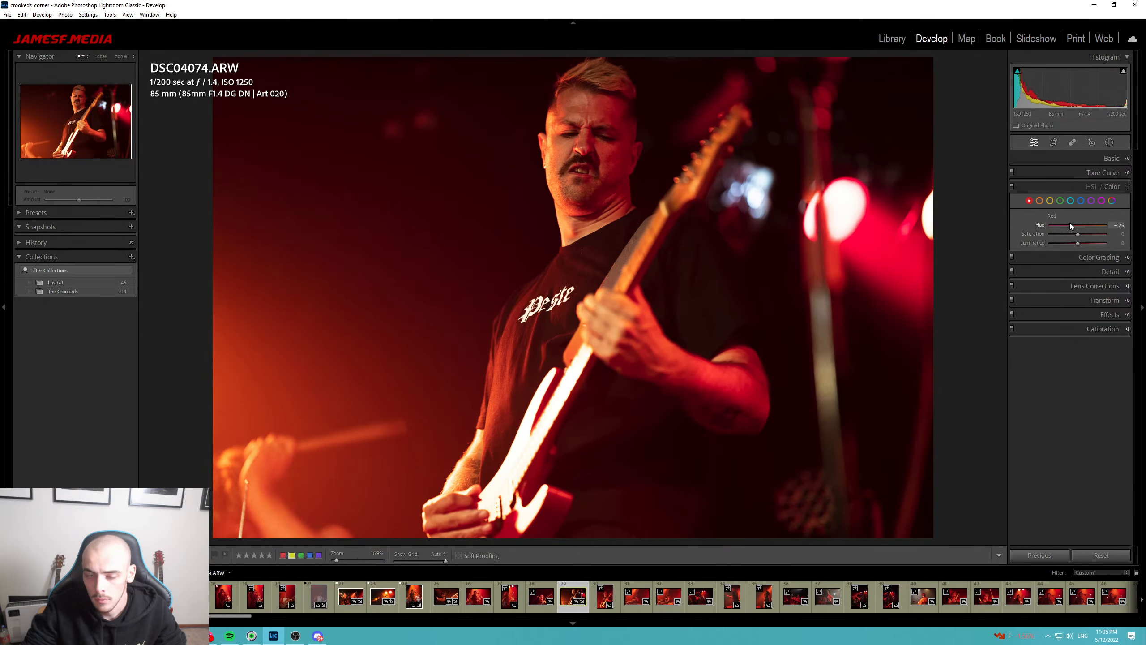
{"action": "left_click", "coordinate": [1101, 201]}
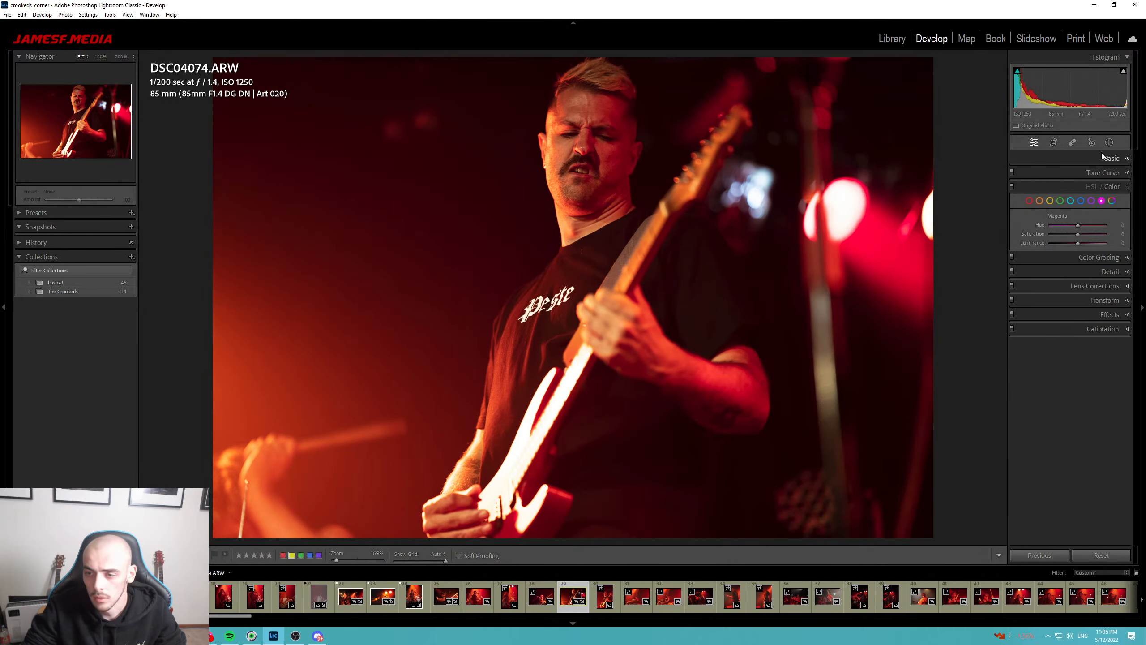
Try a tone curve on DSC04074 with a black point raised to 22 and lowered shadows, and reset it to linear.
{"action": "left_click", "coordinate": [1101, 174]}
{"action": "left_click_drag", "start_coordinate": [1050, 267], "coordinate": [1021, 282]}
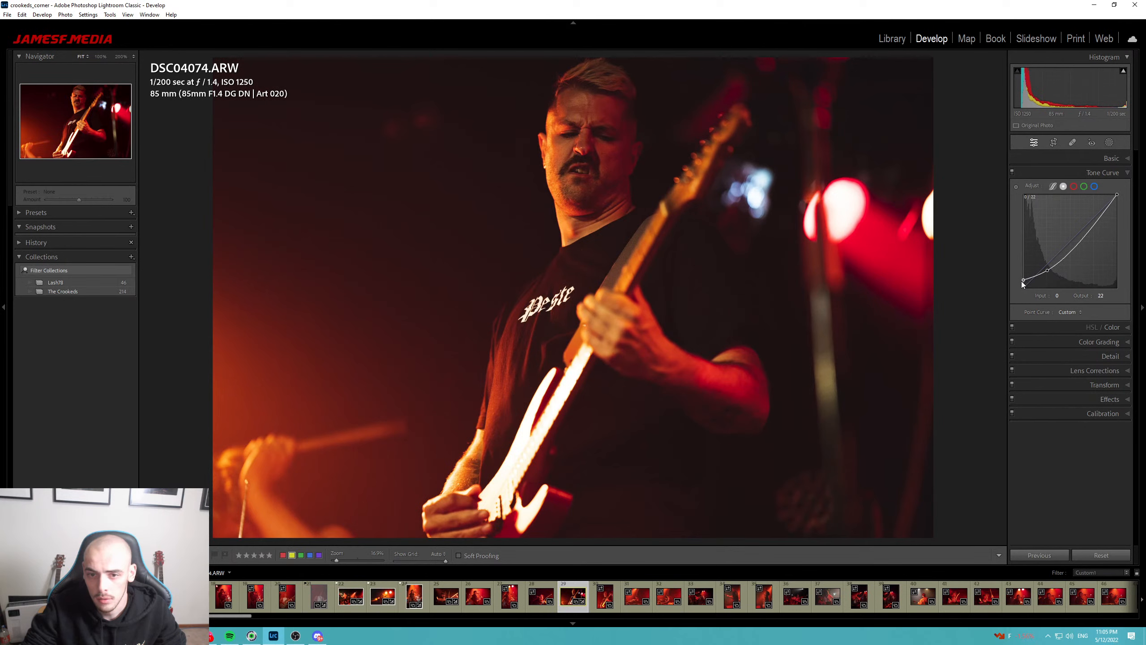
{"action": "right_click", "coordinate": [1054, 267]}
{"action": "left_click", "coordinate": [1074, 275]}
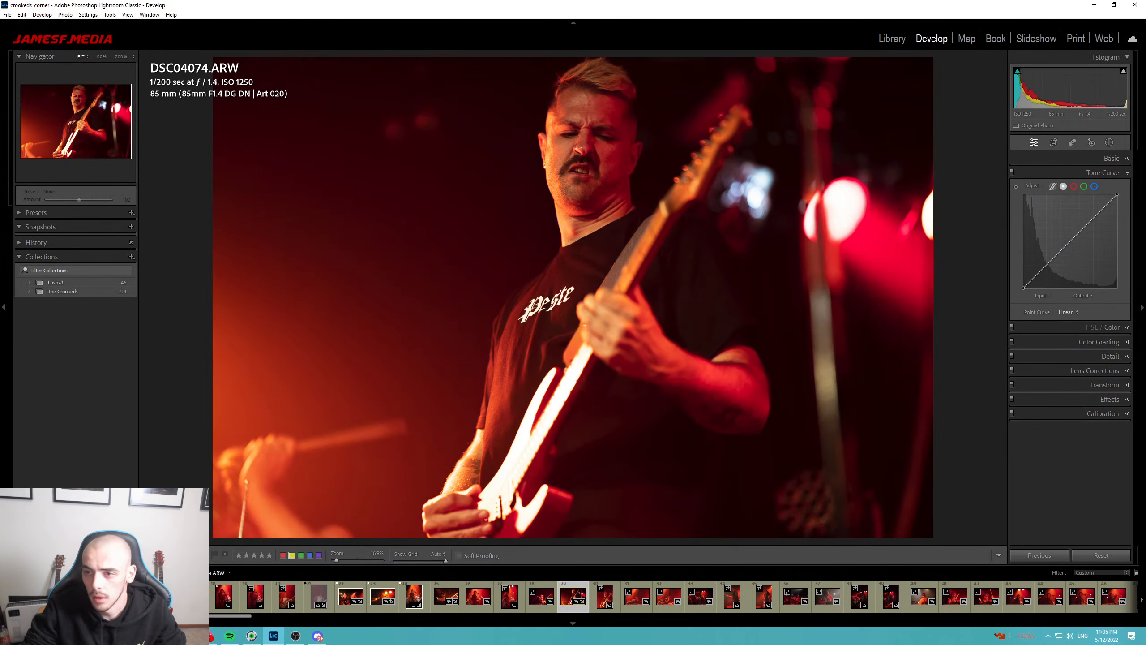
Add a large radial gradient mask around the guitarist in DSC04074, invert it, and set its exposure to −1.04.
{"action": "key", "text": "shift+m"}
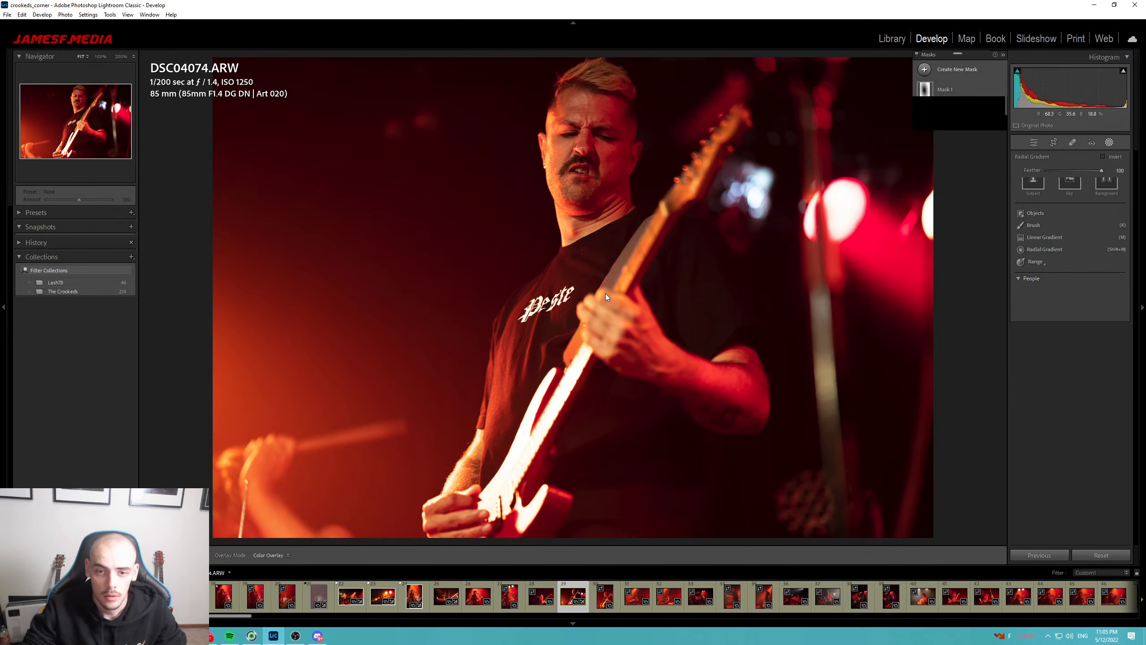
{"action": "left_click_drag", "start_coordinate": [585, 272], "coordinate": [920, 503]}
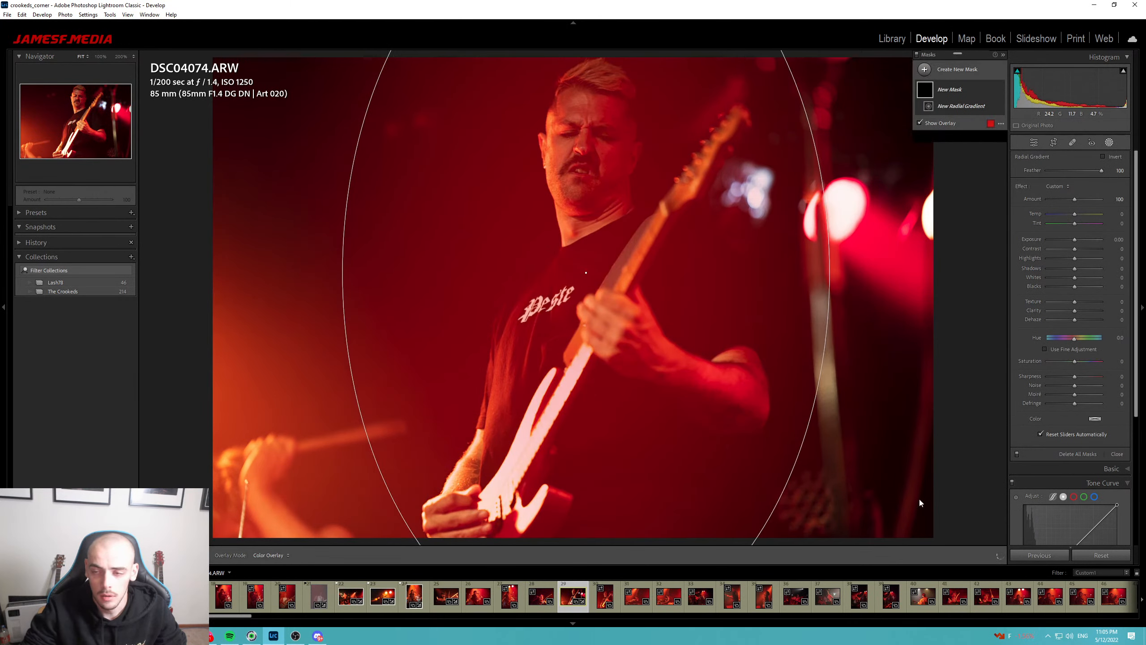
{"action": "left_click", "coordinate": [1102, 156]}
{"action": "left_click_drag", "start_coordinate": [1075, 239], "coordinate": [1067, 238]}
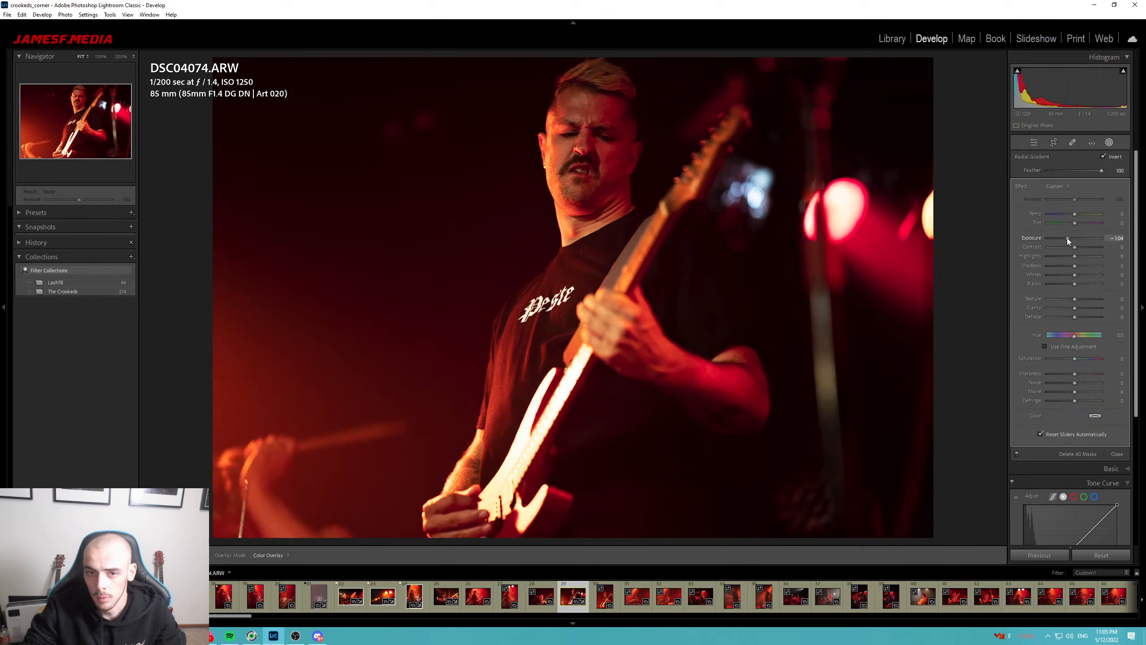
{"action": "key", "text": "Return"}
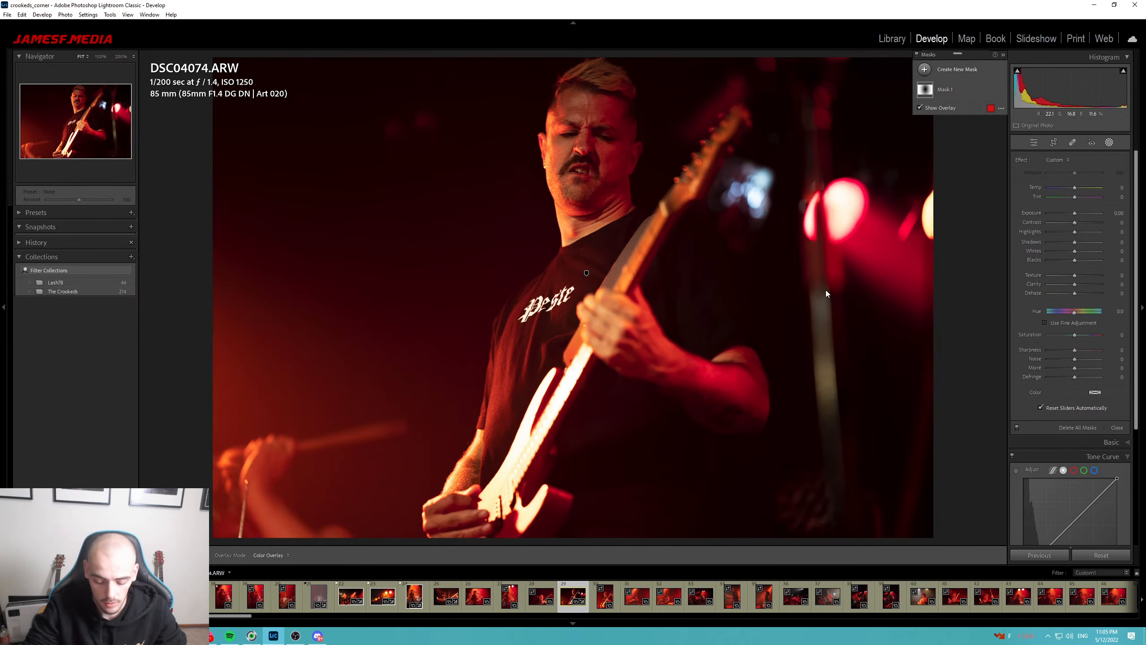
Compare DSC04074 before and after editing, keep it in the catalog, and flag it as a pick.
{"action": "key", "text": "backslash"}
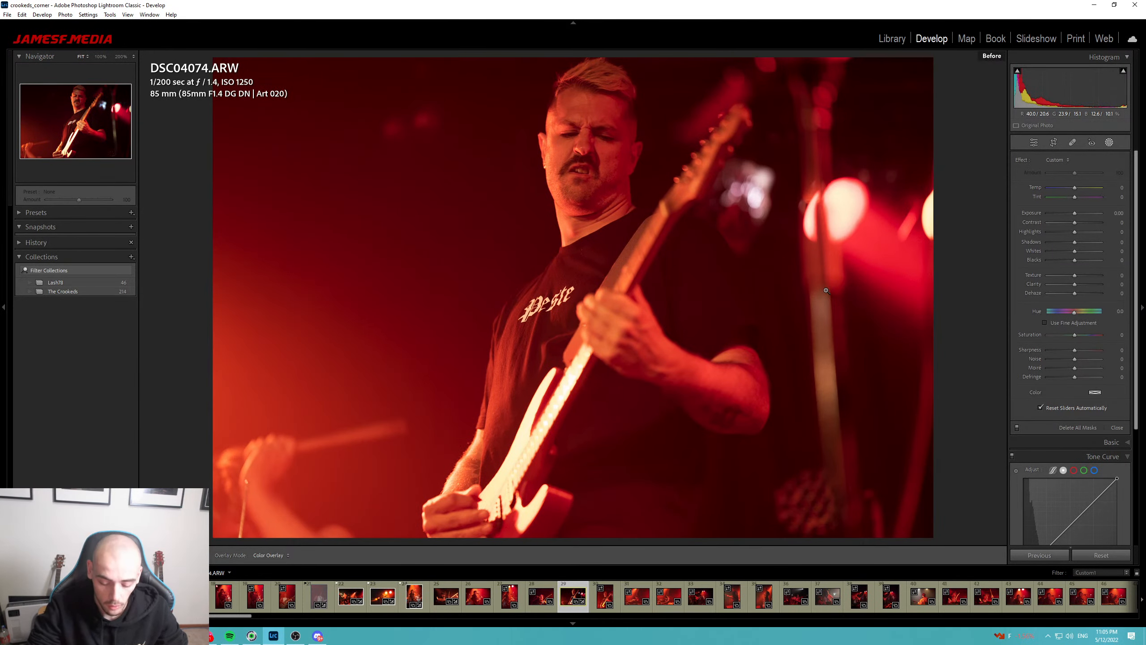
{"action": "key", "text": "backslash"}
{"action": "key", "text": "Delete"}
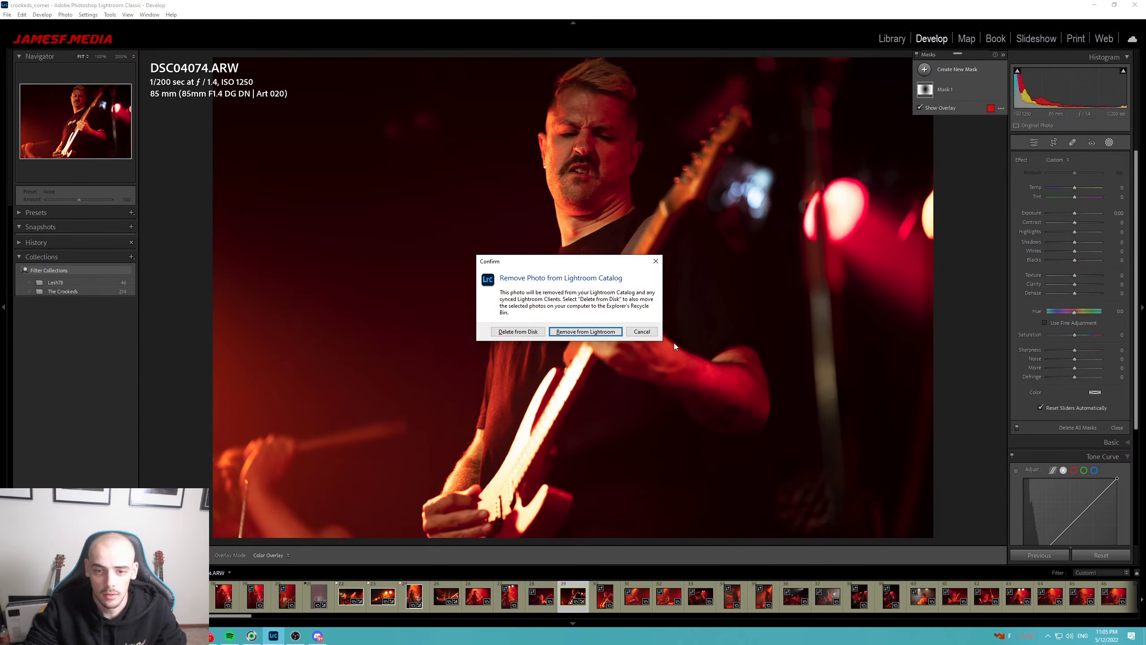
{"action": "left_click", "coordinate": [642, 332]}
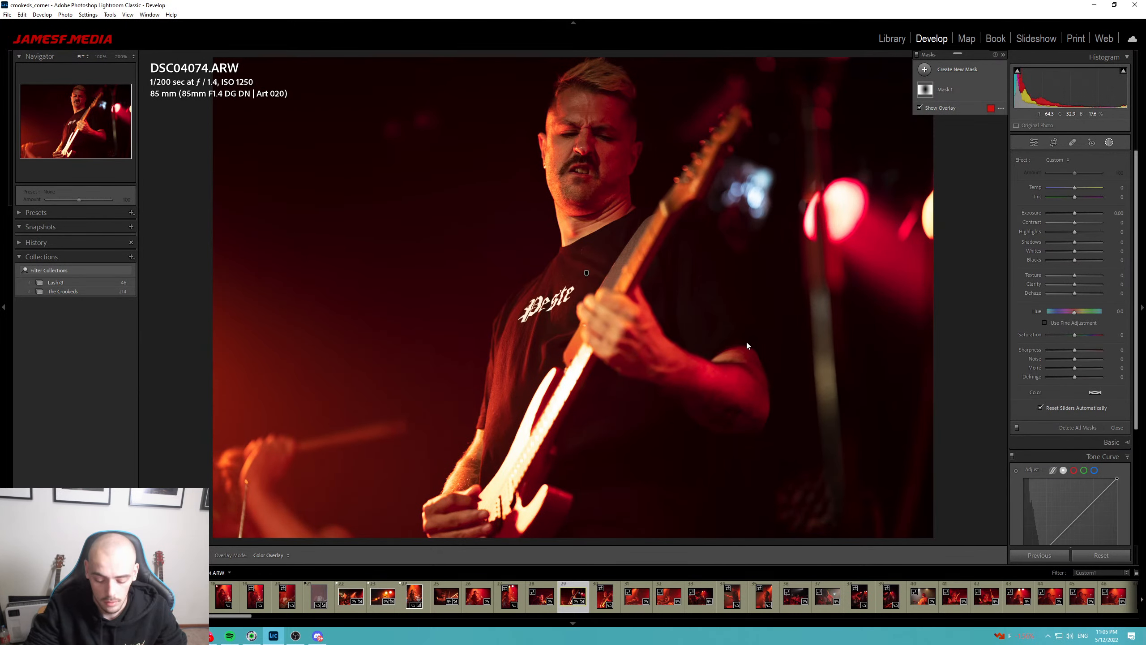
{"action": "key", "text": "backslash"}
{"action": "key", "text": "backslash"}
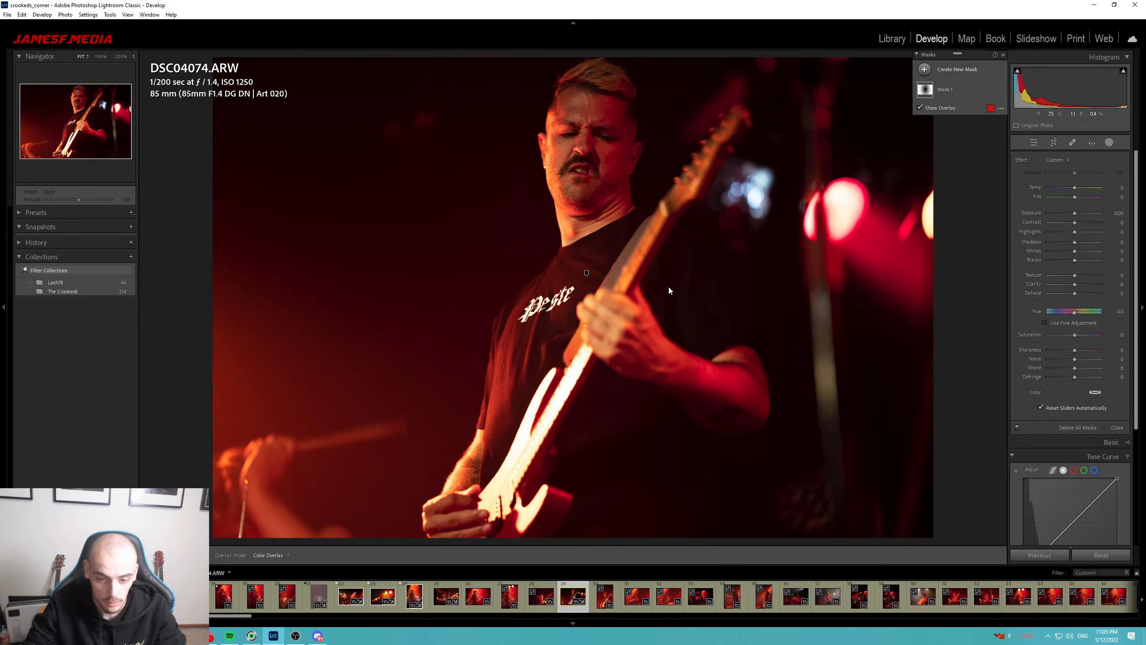
{"action": "key", "text": "p"}
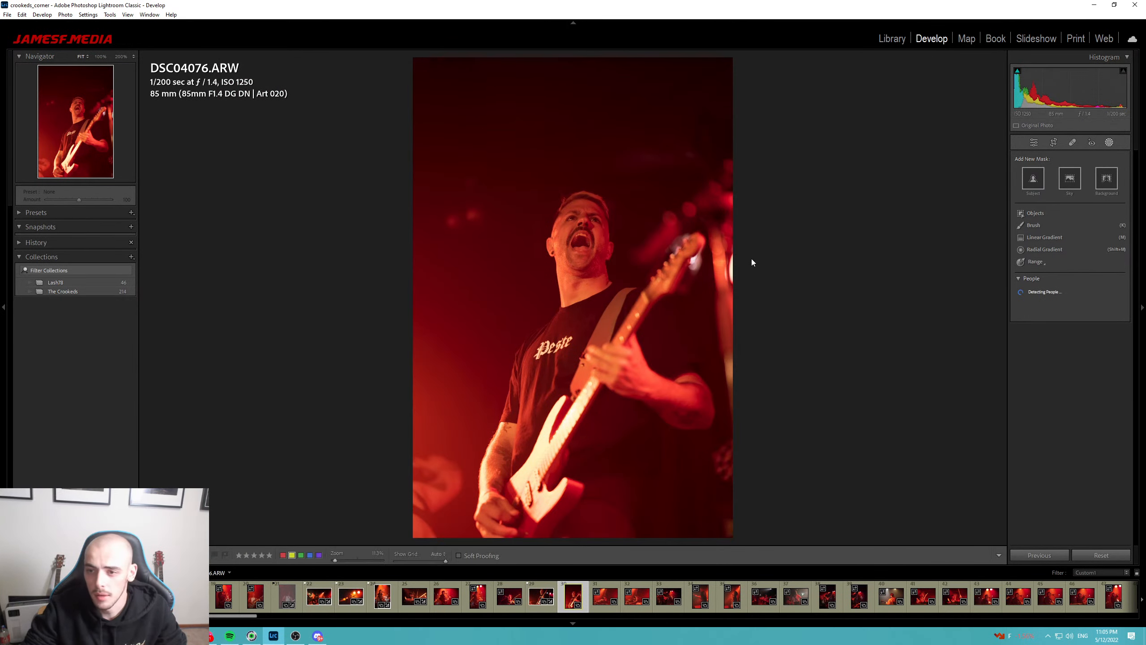
Set DSC04076 to temp 2000, tint −13, exposure +0.41, contrast +37, highlights +12, shadows −37, blacks −16 and dehaze +23.
{"action": "key", "text": "shift+w"}
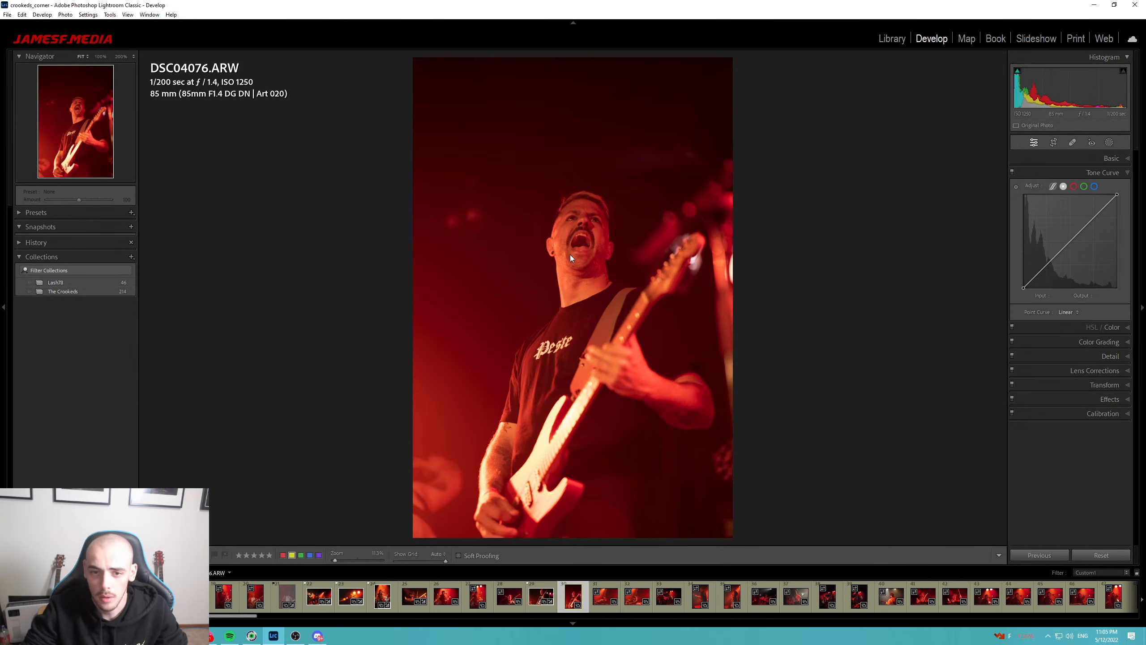
{"action": "left_click", "coordinate": [1105, 159]}
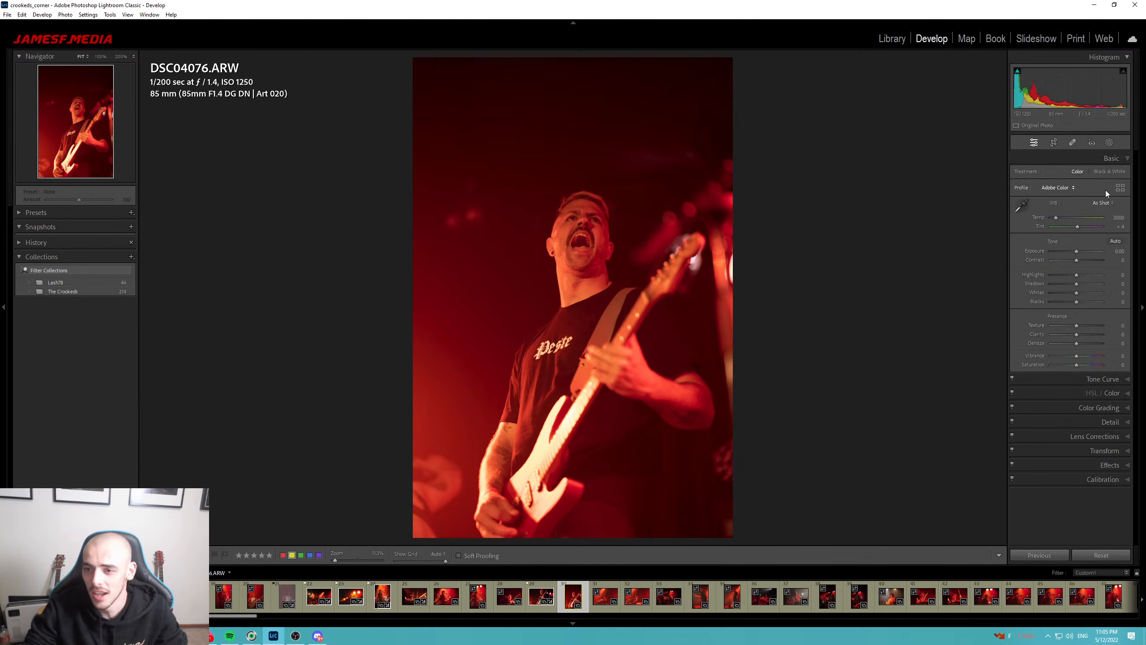
{"action": "left_click", "coordinate": [1051, 217]}
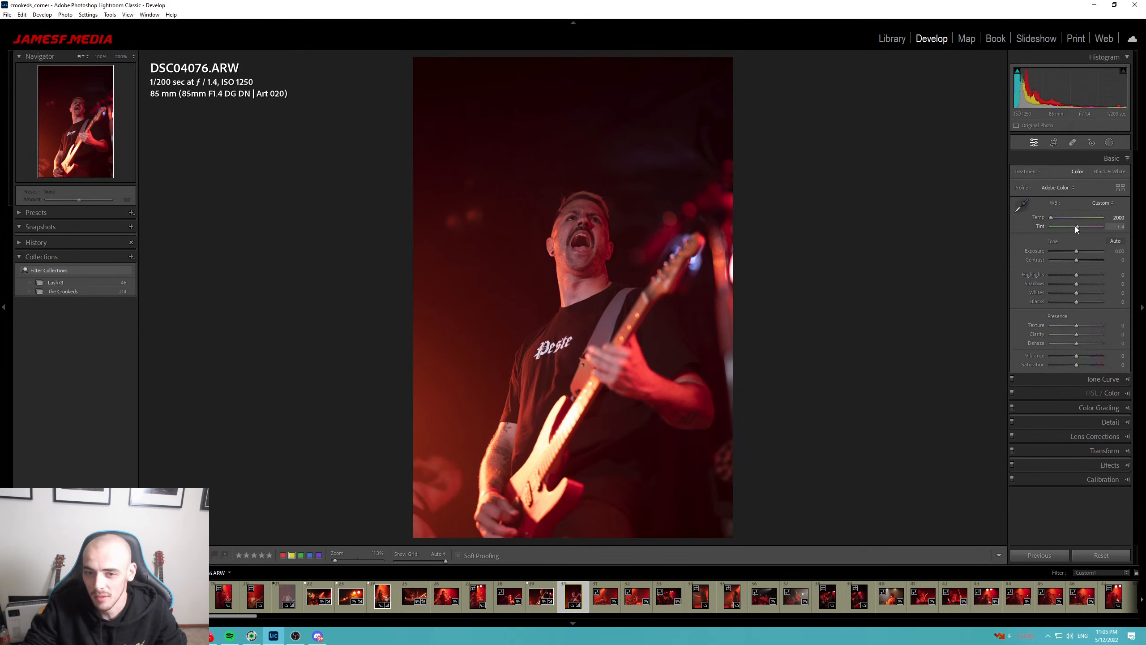
{"action": "left_click_drag", "start_coordinate": [1076, 226], "coordinate": [1069, 301]}
{"action": "left_click_drag", "start_coordinate": [1084, 259], "coordinate": [1085, 260]}
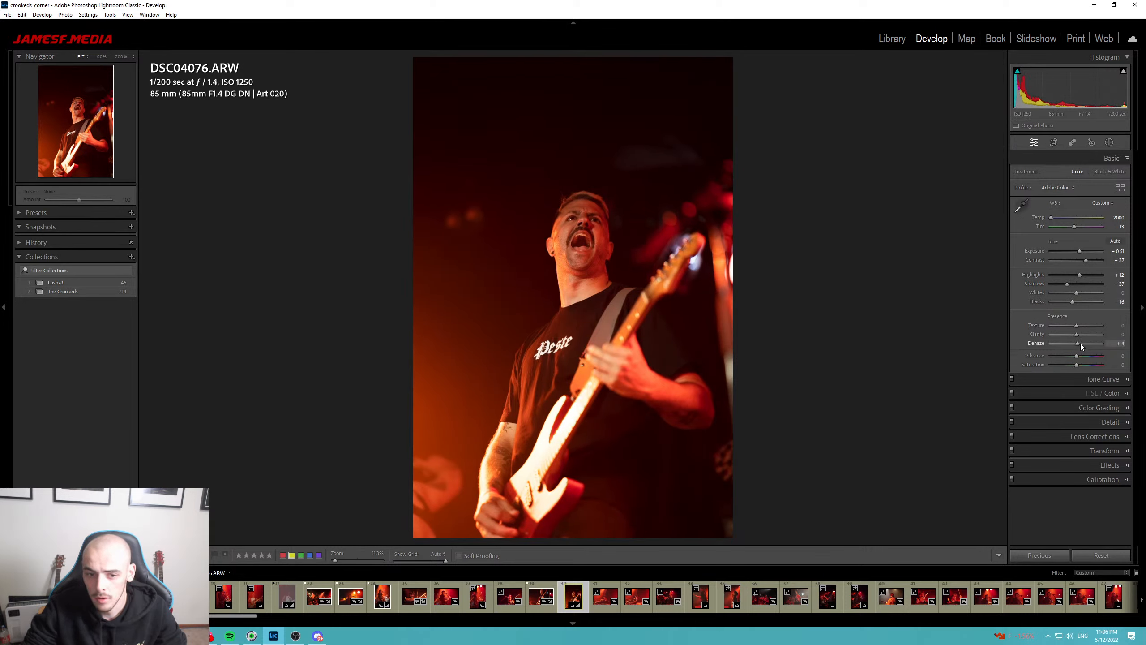
{"action": "left_click_drag", "start_coordinate": [1080, 344], "coordinate": [1082, 345]}
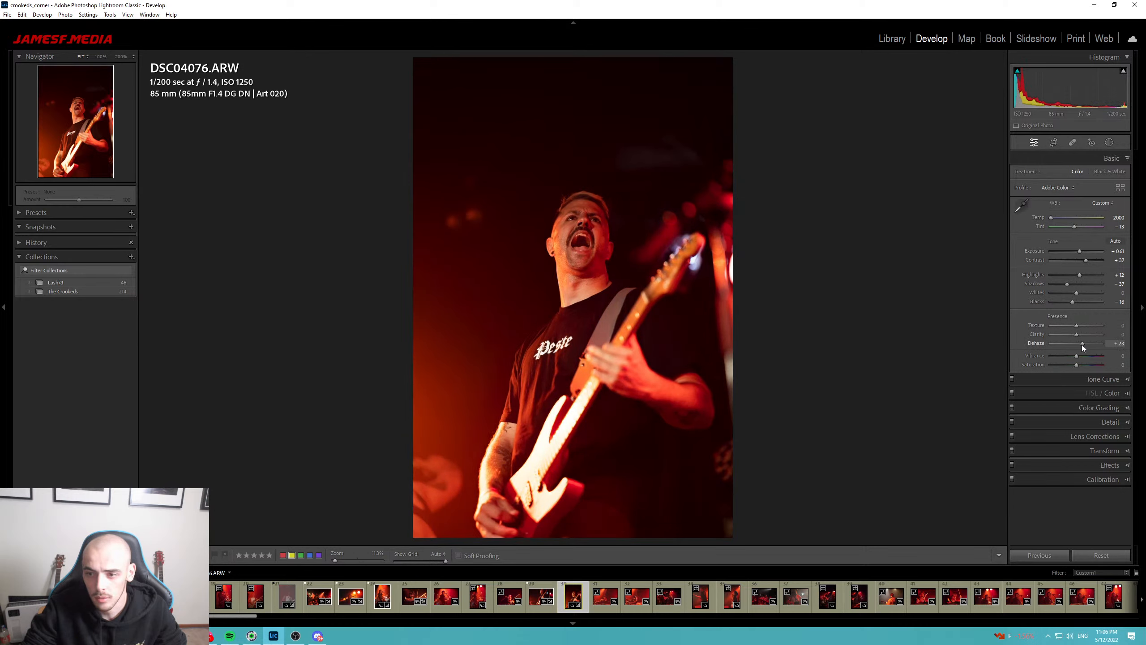
Adjust DSC04076's colour mixer to red hue +8 and orange hue −15, and its calibration to red primary hue +11 and blue primary hue +14.
{"action": "left_click", "coordinate": [1110, 380]}
{"action": "left_click", "coordinate": [1114, 327]}
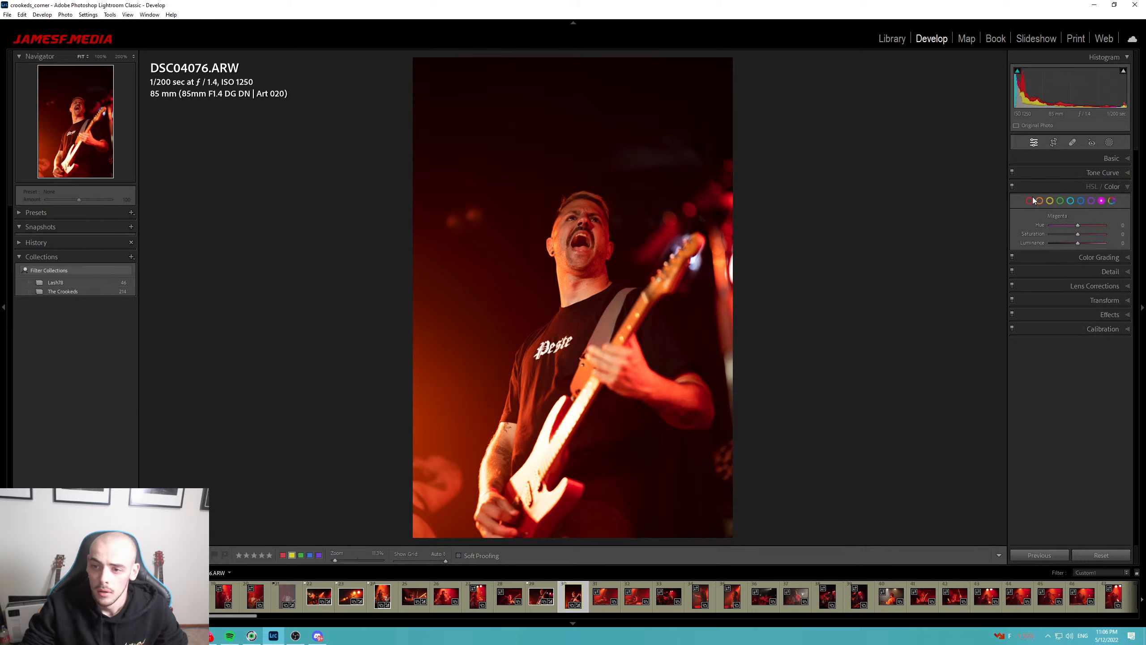
{"action": "left_click_drag", "start_coordinate": [1078, 226], "coordinate": [1081, 226]}
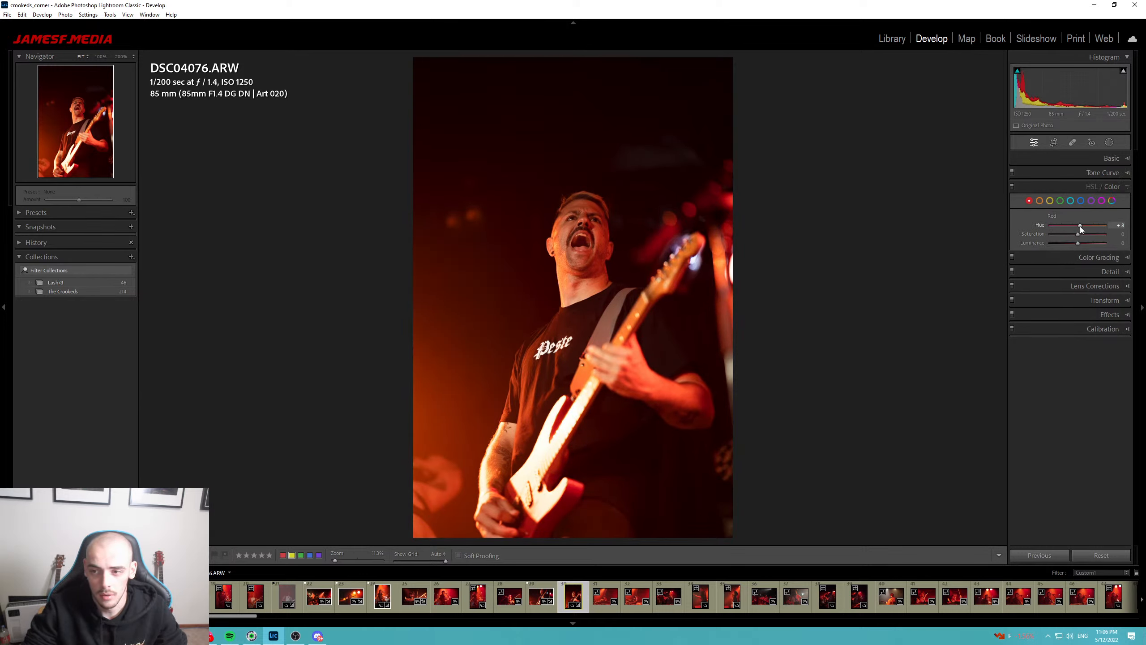
{"action": "left_click", "coordinate": [1040, 200]}
{"action": "left_click_drag", "start_coordinate": [1078, 224], "coordinate": [1073, 224]}
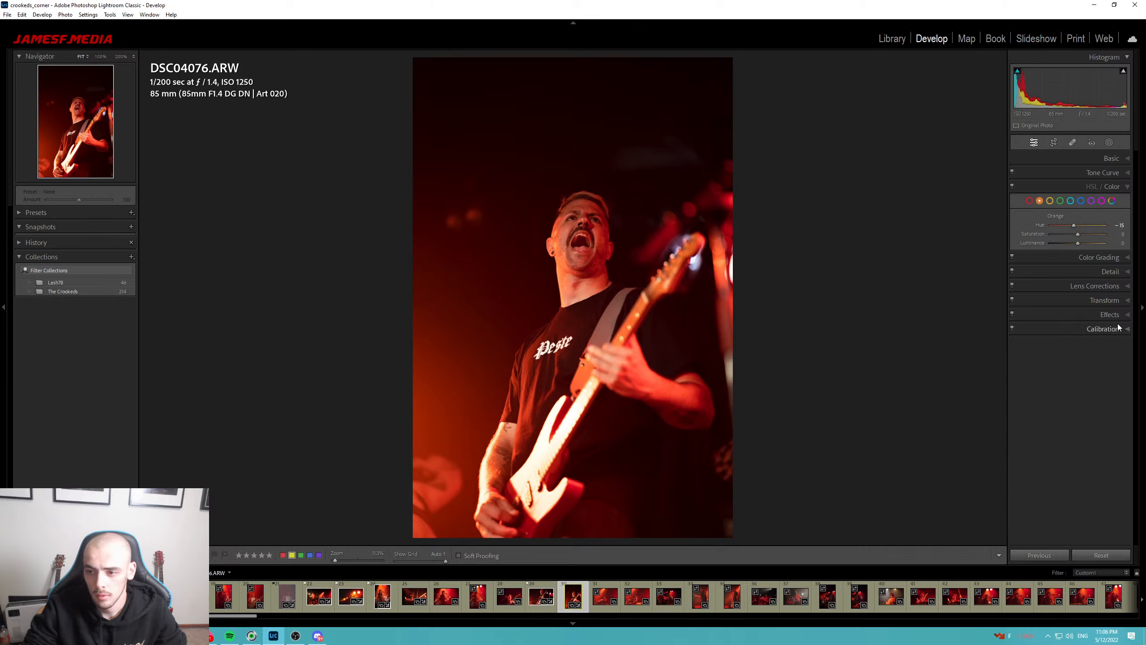
{"action": "left_click", "coordinate": [1096, 328]}
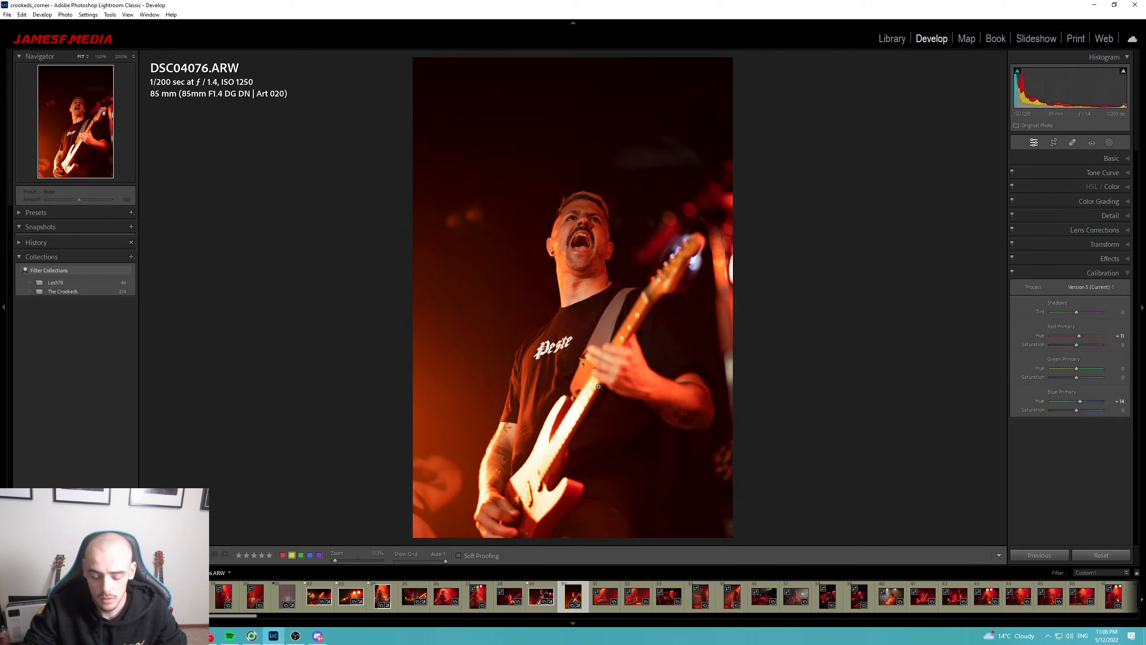
Add an inverted radial gradient mask around the guitarist in DSC04076, set its exposure to −0.98, and make the ellipse taller, narrower and higher.
{"action": "key", "text": "shift+m"}
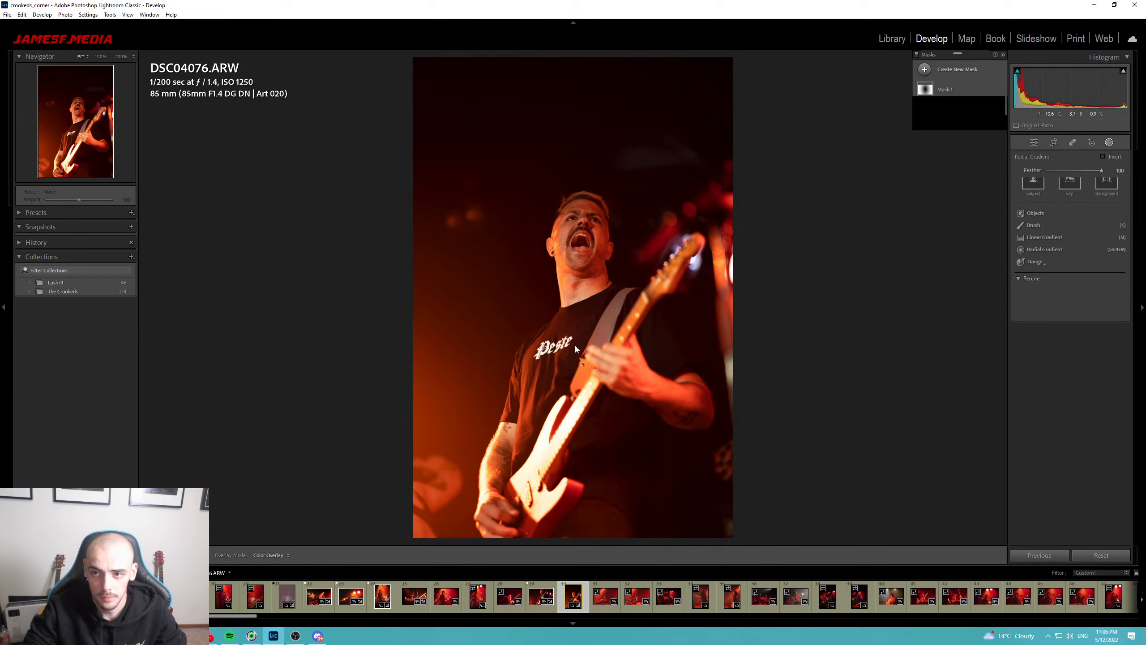
{"action": "left_click_drag", "start_coordinate": [579, 331], "coordinate": [743, 602]}
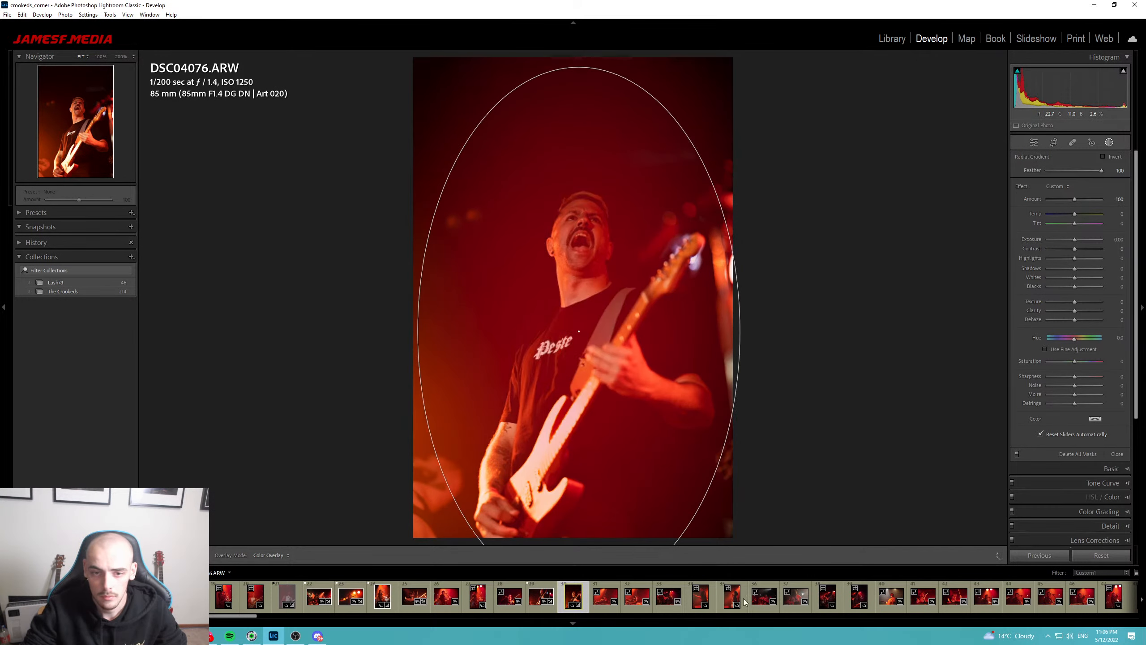
{"action": "left_click", "coordinate": [1103, 156]}
{"action": "left_click_drag", "start_coordinate": [1074, 238], "coordinate": [1068, 242]}
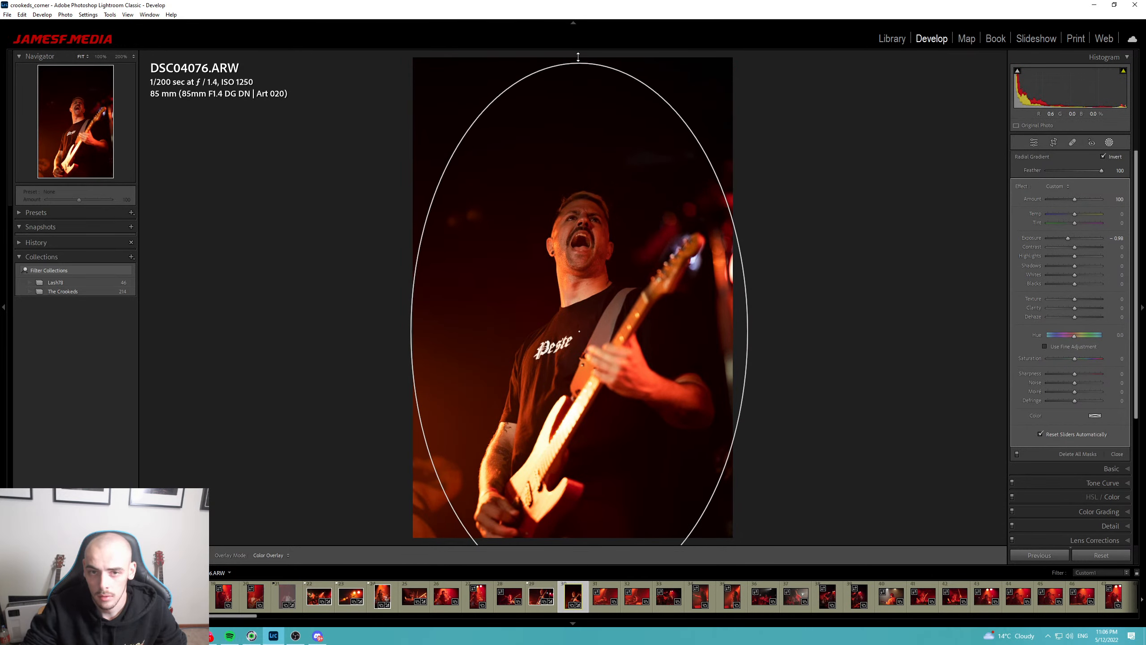
{"action": "left_click_drag", "start_coordinate": [578, 57], "coordinate": [579, 47]}
{"action": "left_click_drag", "start_coordinate": [748, 331], "coordinate": [719, 332]}
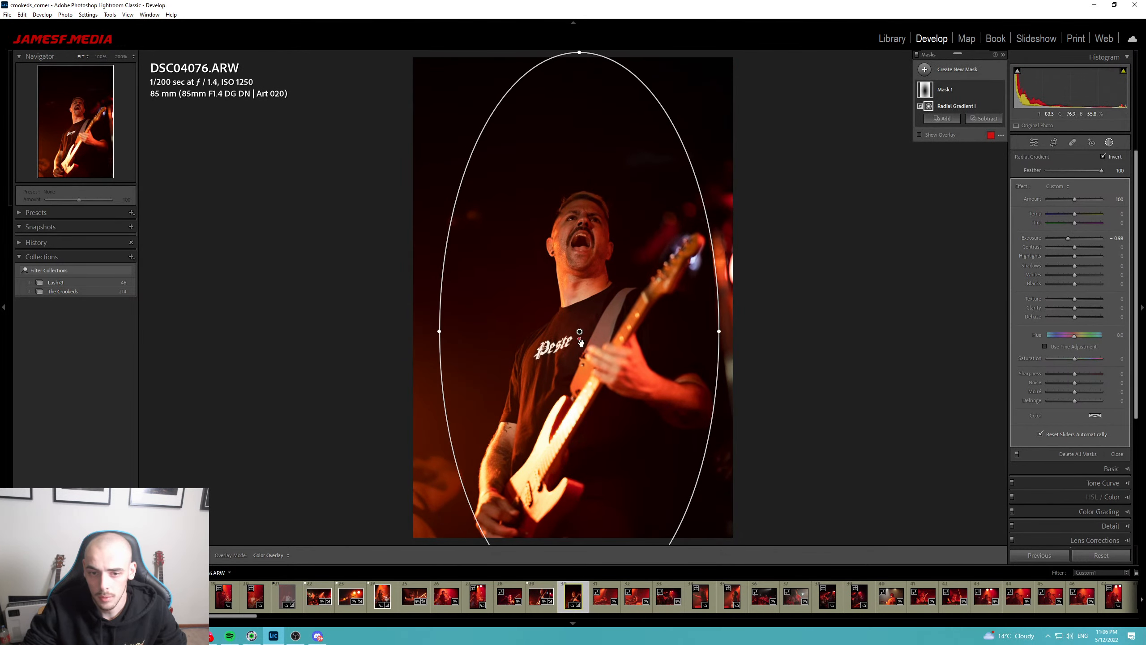
{"action": "left_click_drag", "start_coordinate": [581, 337], "coordinate": [585, 307]}
{"action": "key", "text": "Escape"}
Compare DSC04076 before and after editing, crop it tighter around the guitarist at the original aspect ratio, and flag it as a pick.
{"action": "key", "text": "backslash"}
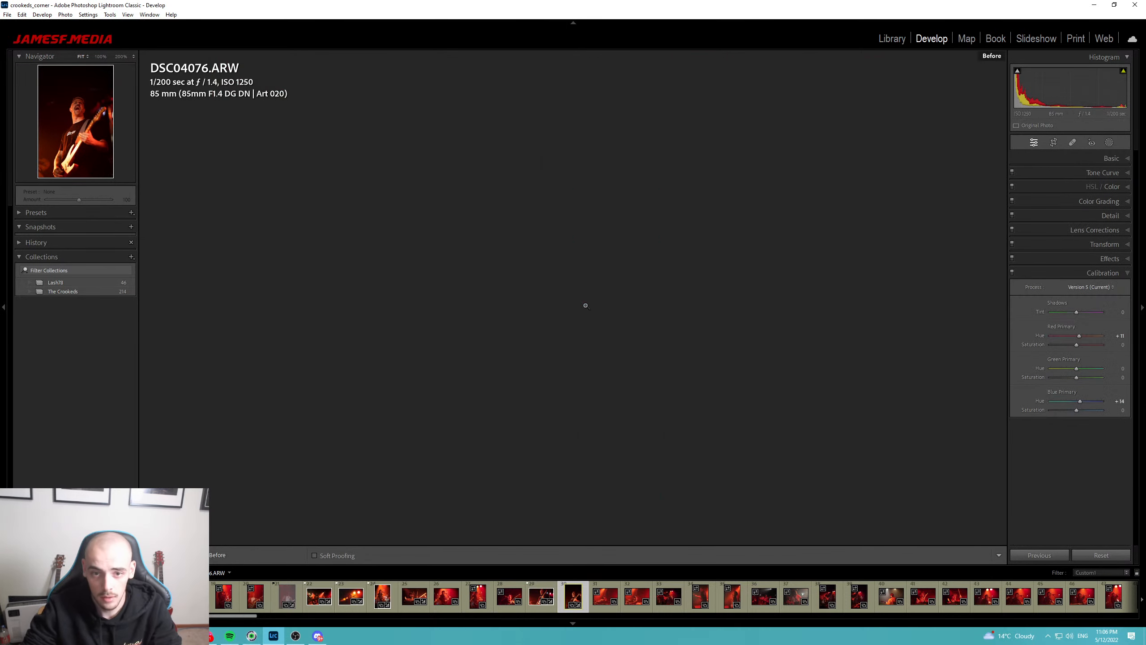
{"action": "key", "text": "backslash"}
{"action": "key", "text": "r"}
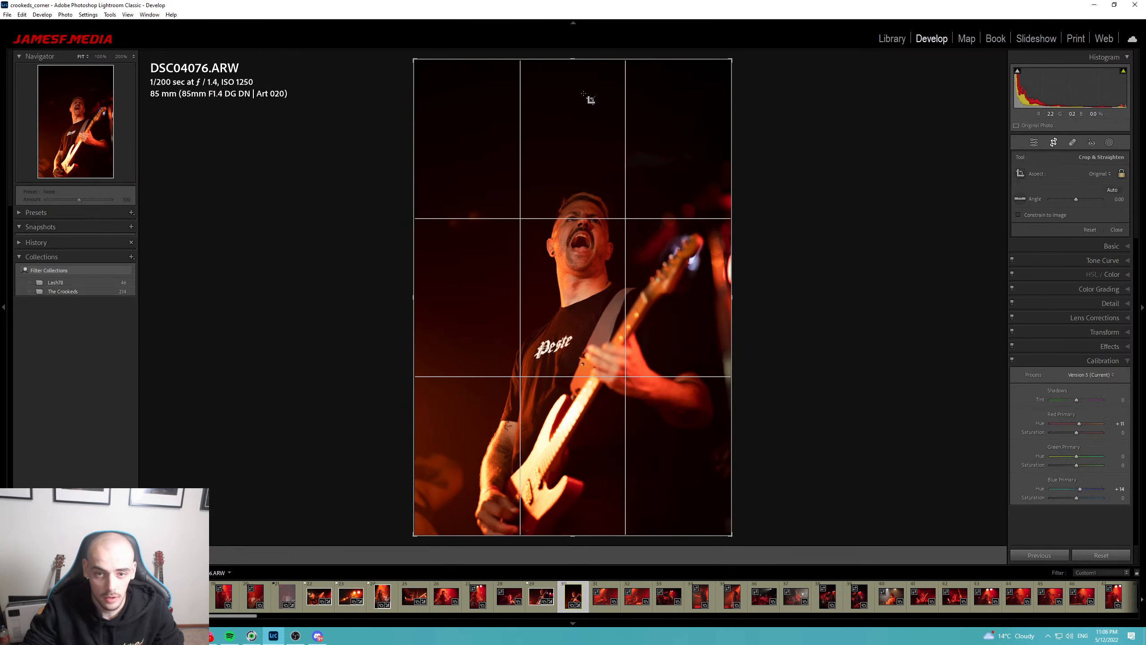
{"action": "left_click_drag", "start_coordinate": [573, 59], "coordinate": [573, 91]}
{"action": "mouse_move", "coordinate": [642, 196]}
{"action": "left_mouse_down"}
{"action": "mouse_move", "coordinate": [616, 199]}
{"action": "mouse_move", "coordinate": [624, 193]}
{"action": "left_mouse_up"}
{"action": "key", "text": "Return"}
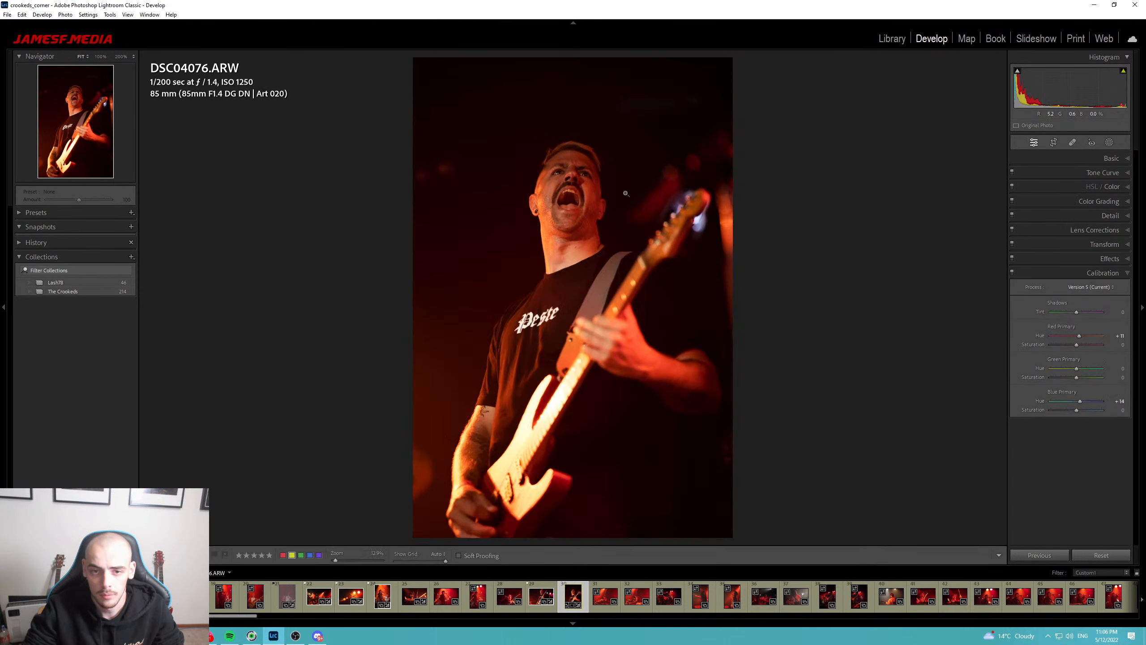
{"action": "key", "text": "p"}
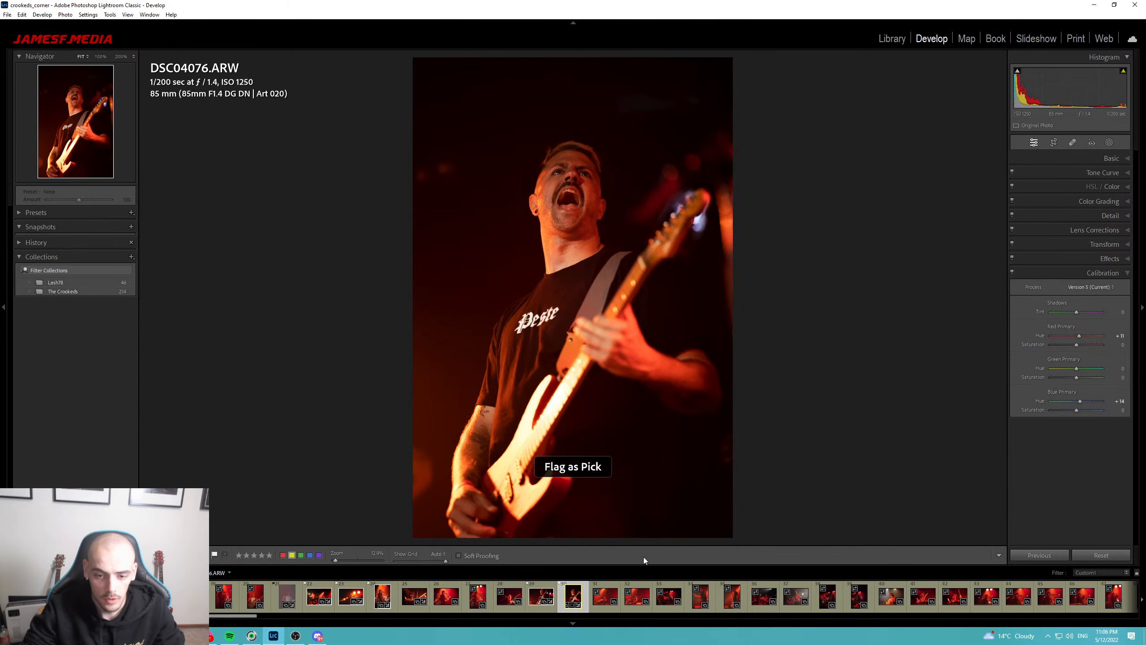
Browse the photos from DSC04080 onward and open DSD03143, the bassist with the teal bass, for developing.
{"action": "left_click", "coordinate": [602, 599]}
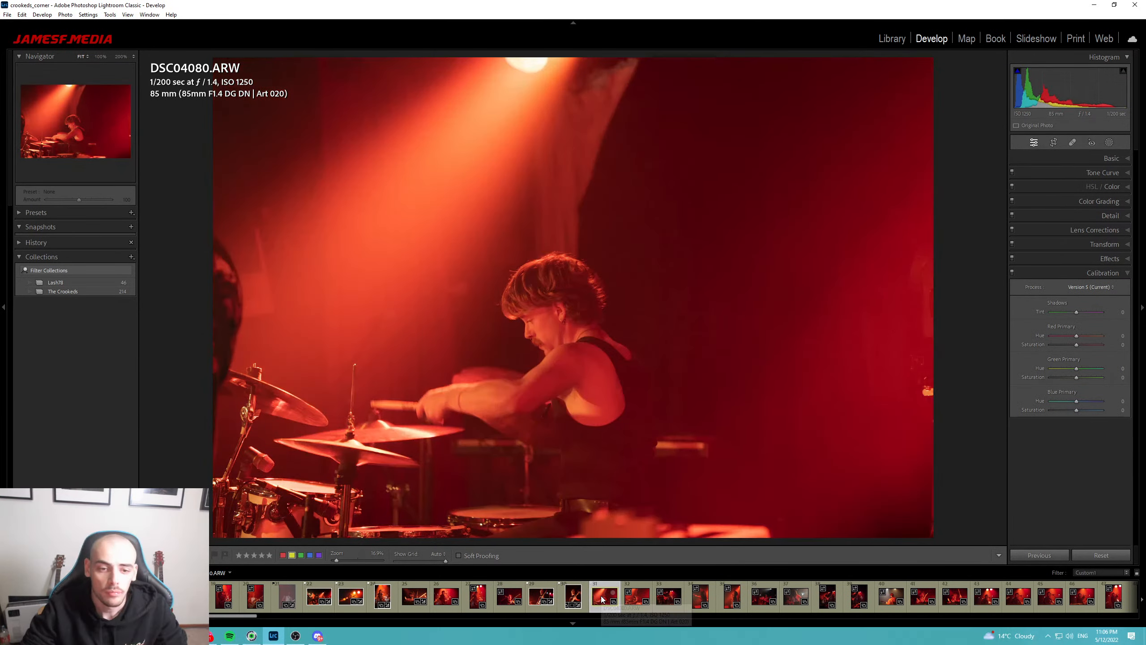
{"action": "key", "text": "Right"}
{"action": "key", "text": "Right"}
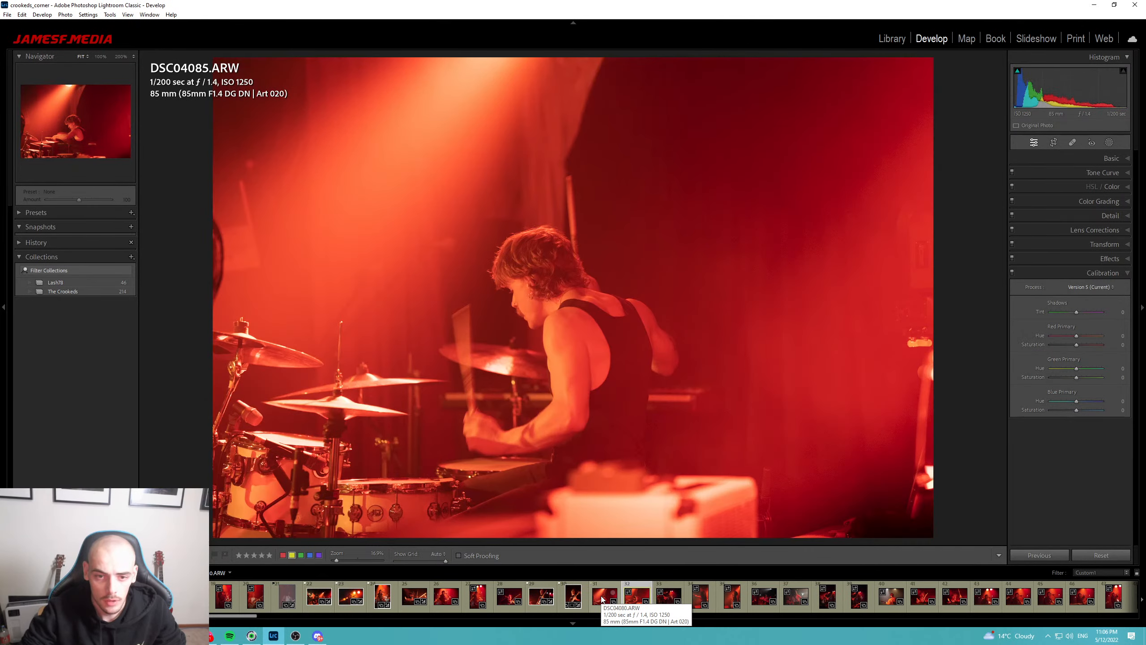
{"action": "key", "text": "Right"}
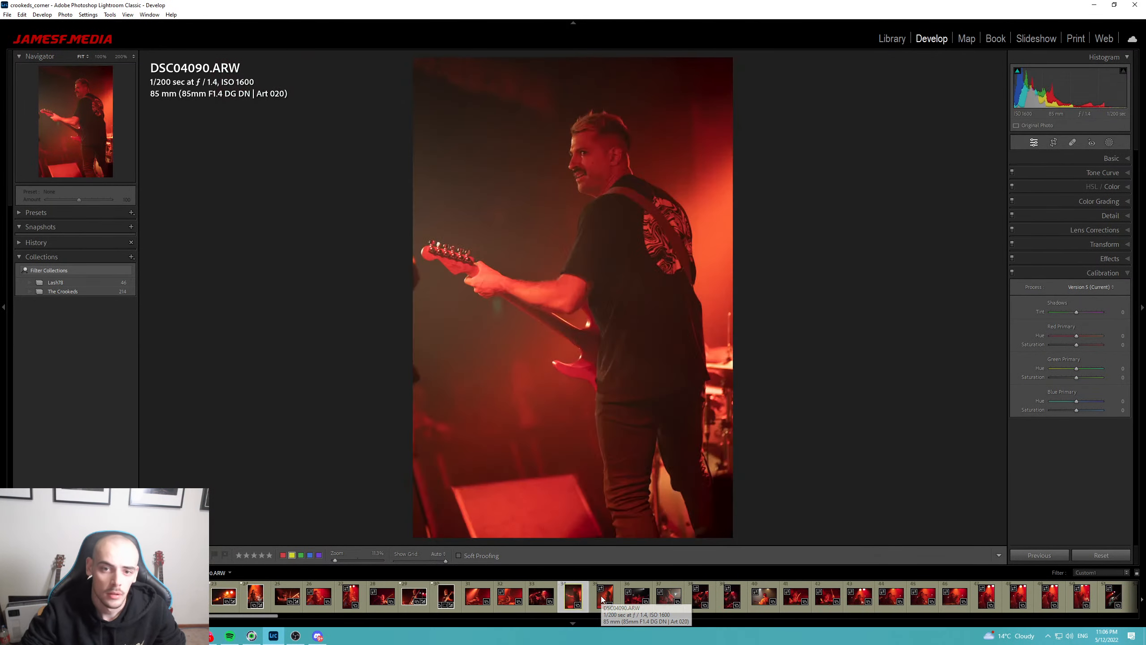
{"action": "key", "text": "Right"}
{"action": "key", "text": "Right"}
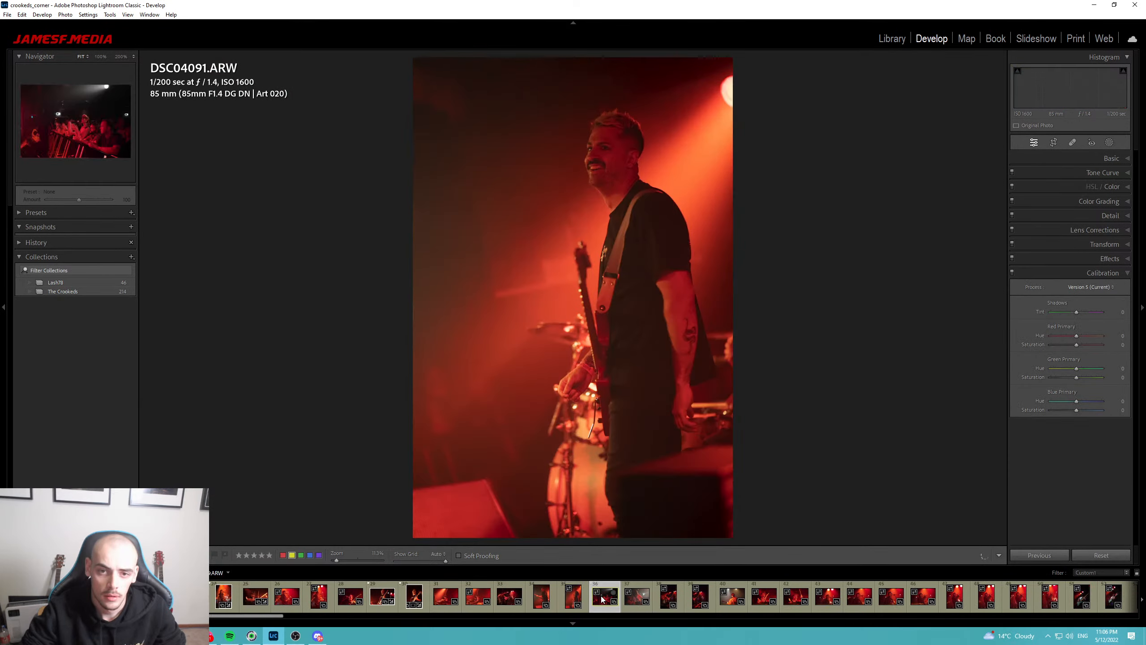
{"action": "key", "text": "g"}
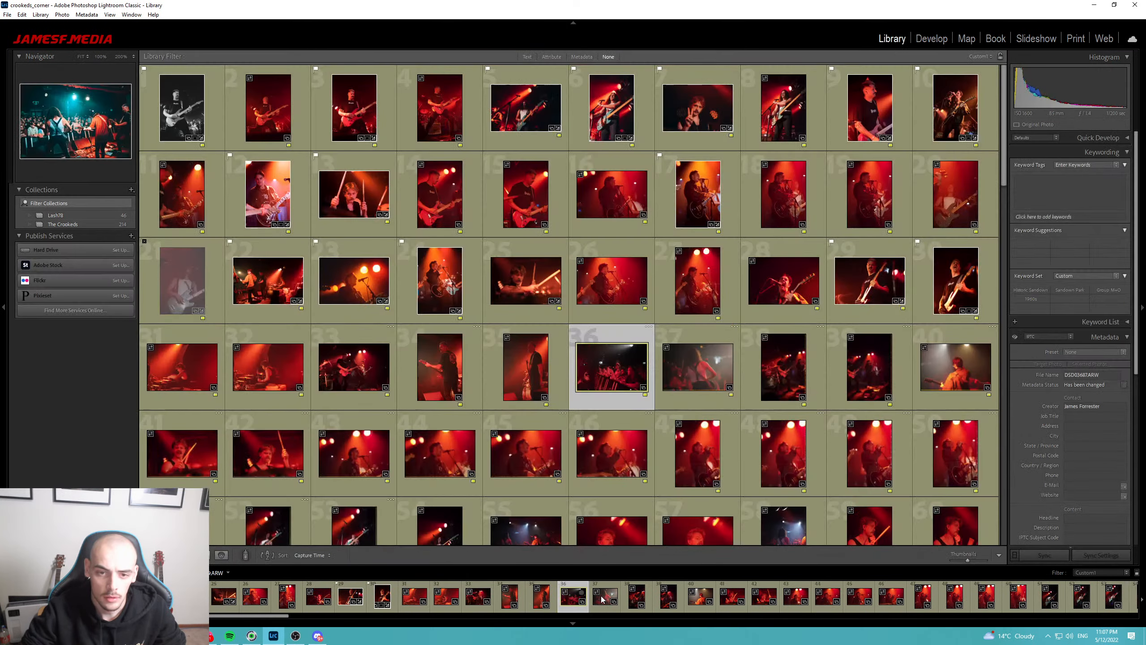
{"action": "scroll", "coordinate": [606, 412], "scroll_direction": "down", "scroll_amount": 4}
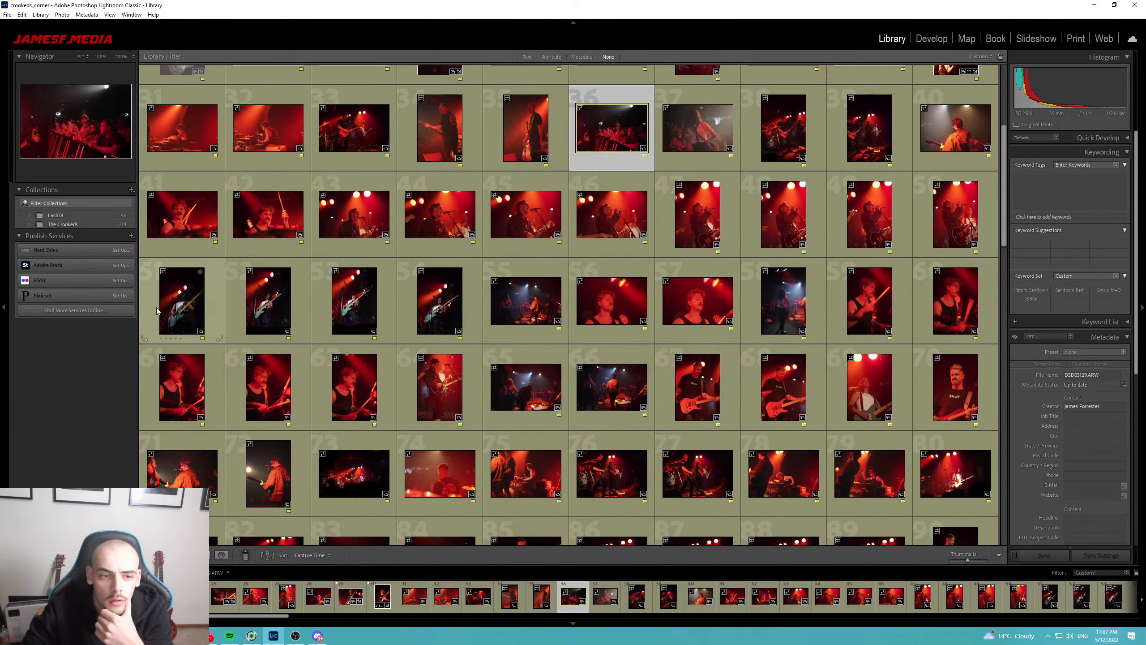
{"action": "double_click", "coordinate": [183, 306]}
{"action": "key", "text": "Right"}
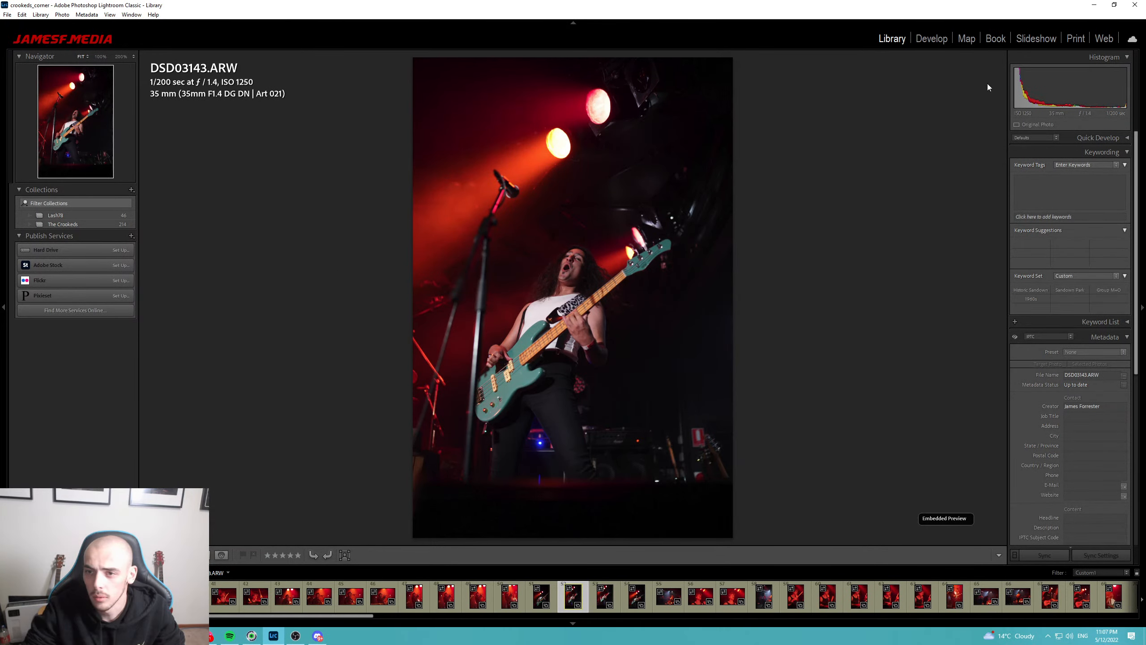
{"action": "left_click", "coordinate": [931, 39]}
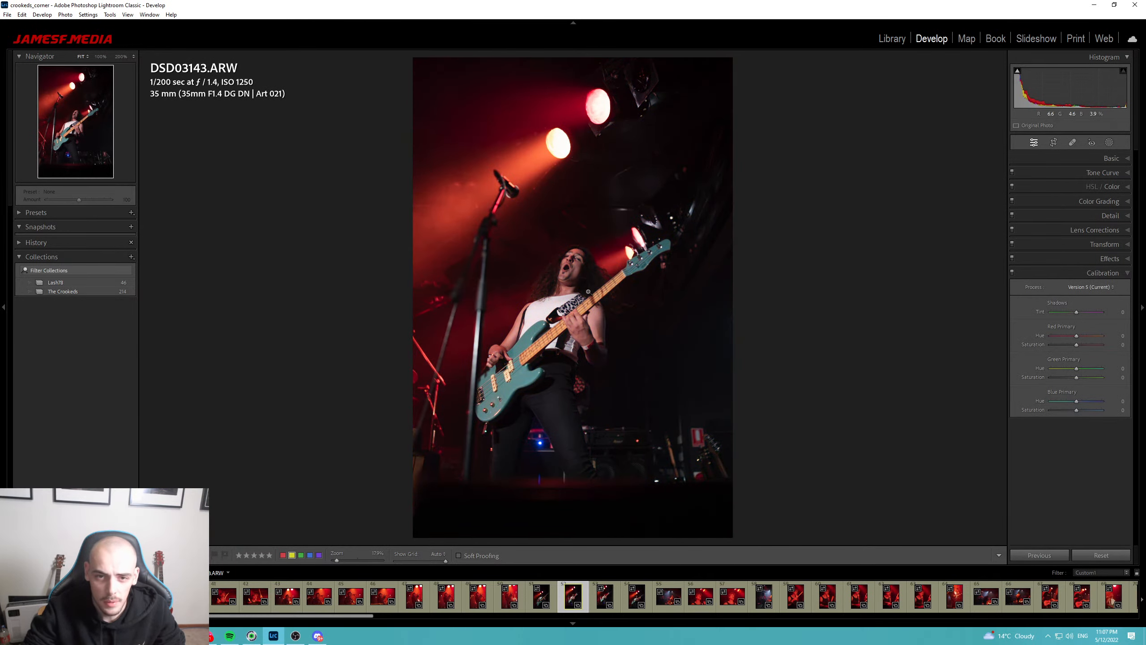
Inspect the stage lights and the bassist in DSD03143 up close and set the photo's white balance to Auto.
{"action": "left_click_drag", "start_coordinate": [538, 317], "coordinate": [527, 550]}
{"action": "left_click_drag", "start_coordinate": [520, 141], "coordinate": [436, 393]}
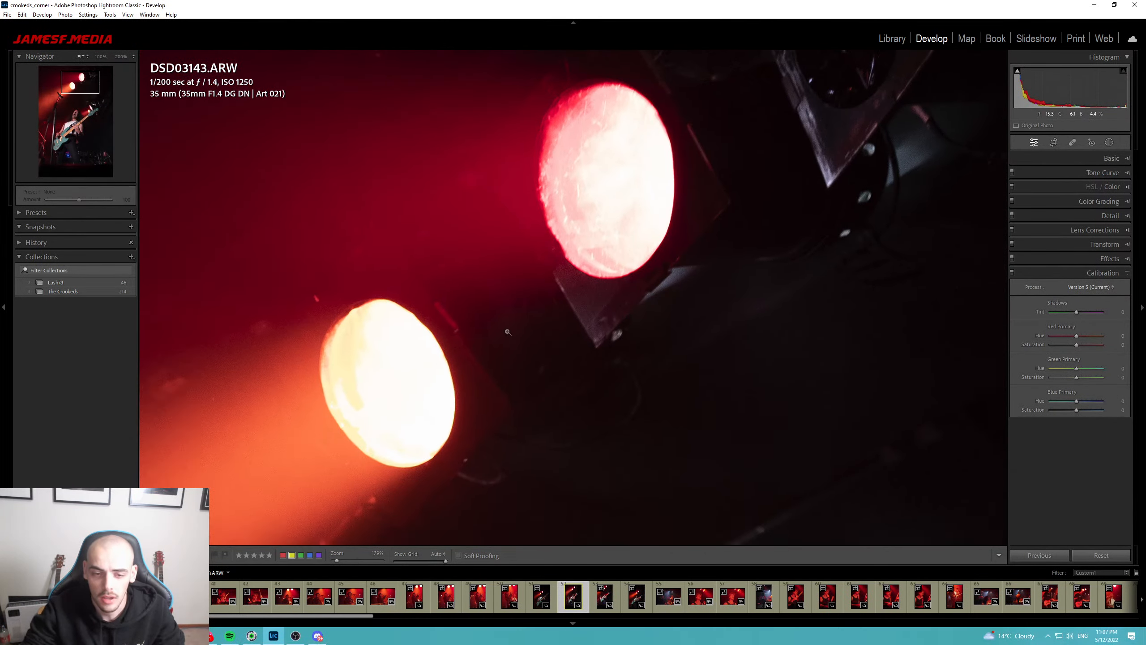
{"action": "left_click", "coordinate": [558, 274]}
{"action": "left_click", "coordinate": [562, 282]}
{"action": "left_click_drag", "start_coordinate": [602, 357], "coordinate": [619, 307]}
{"action": "left_click", "coordinate": [619, 308]}
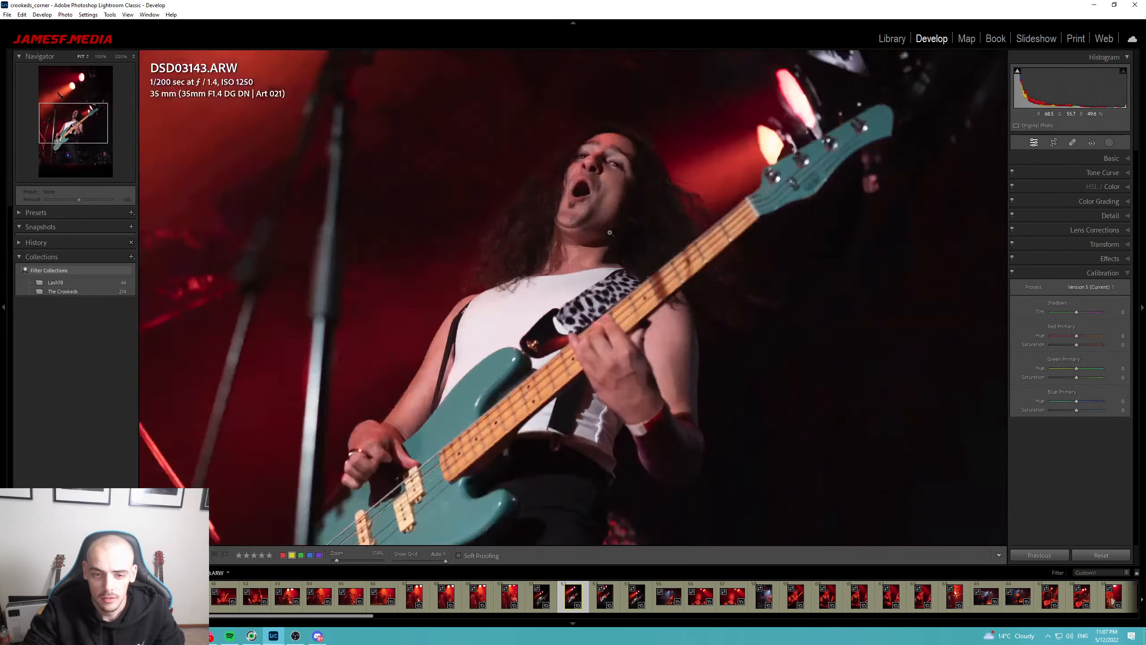
{"action": "left_click", "coordinate": [1117, 159]}
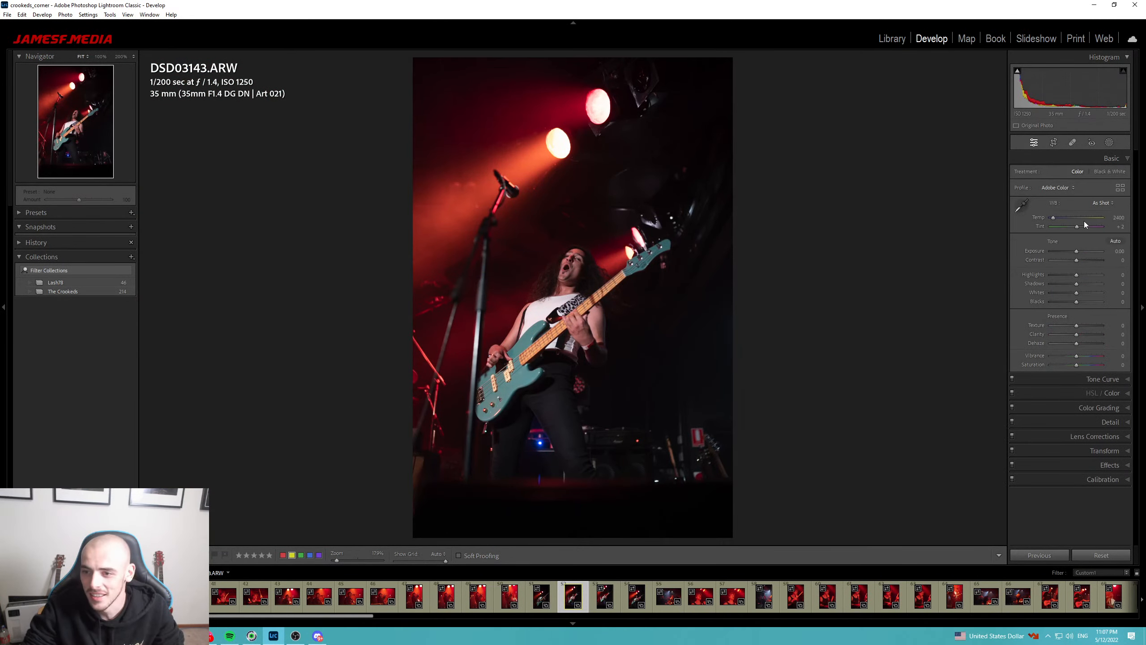
{"action": "left_click", "coordinate": [1102, 202]}
{"action": "left_click", "coordinate": [1091, 224]}
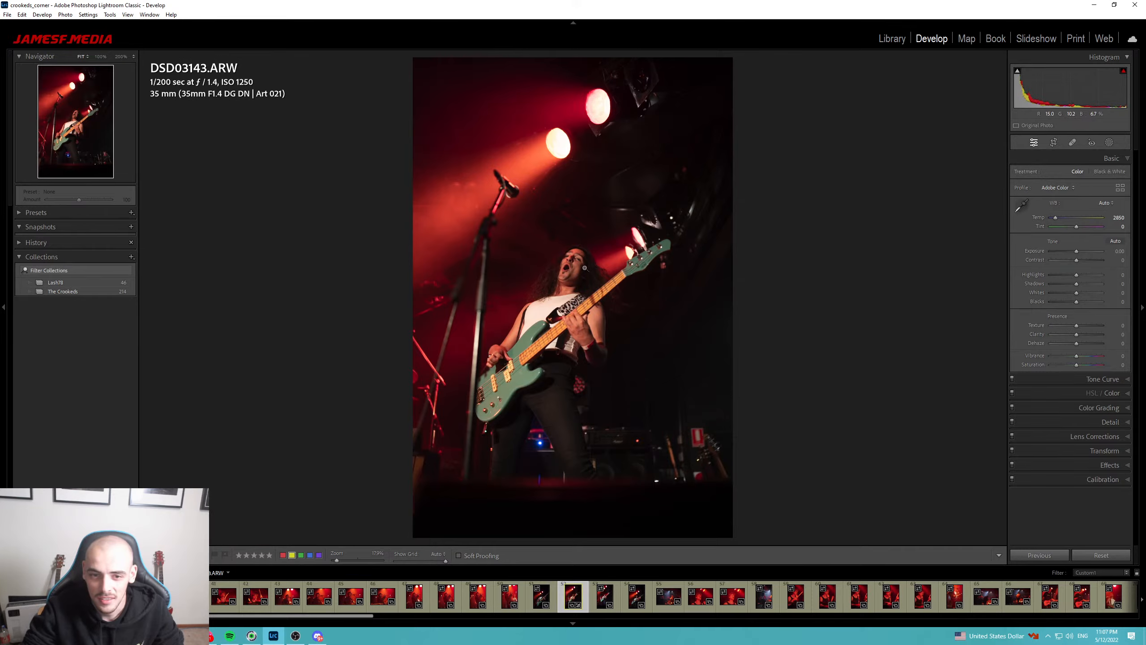
{"action": "left_click_drag", "start_coordinate": [584, 268], "coordinate": [713, 135]}
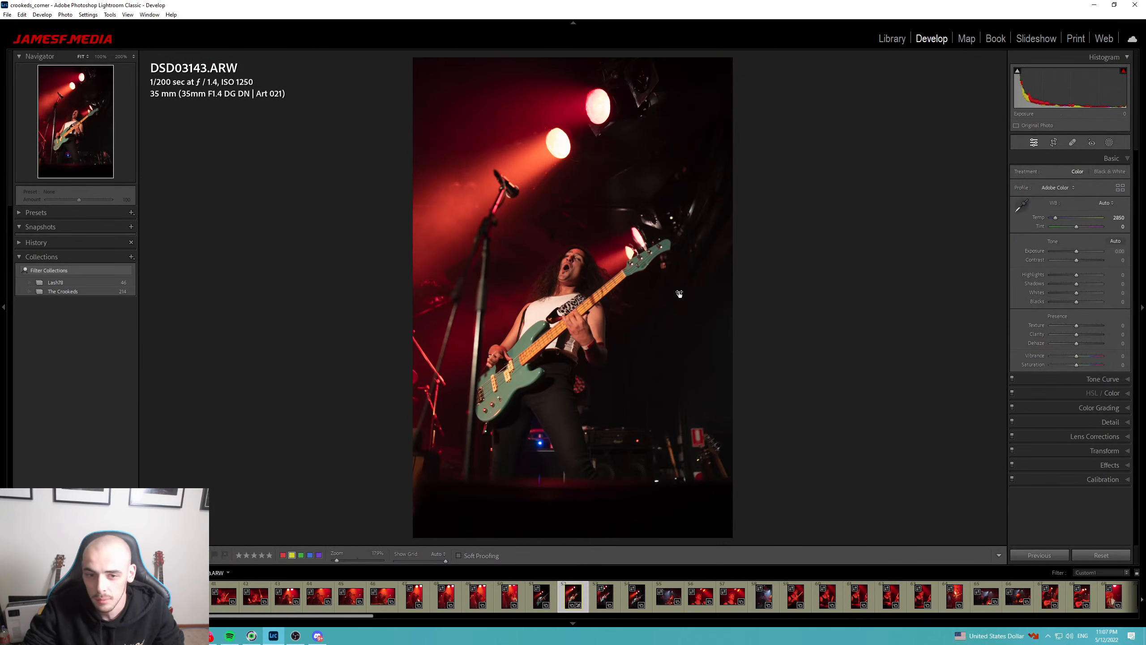
Crop DSD03143 at the original aspect ratio to cut off the upper stage light and bring the bassist closer.
{"action": "key", "text": "r"}
{"action": "left_click_drag", "start_coordinate": [573, 58], "coordinate": [573, 107]}
{"action": "left_click_drag", "start_coordinate": [553, 201], "coordinate": [566, 225]}
{"action": "key", "text": "r"}
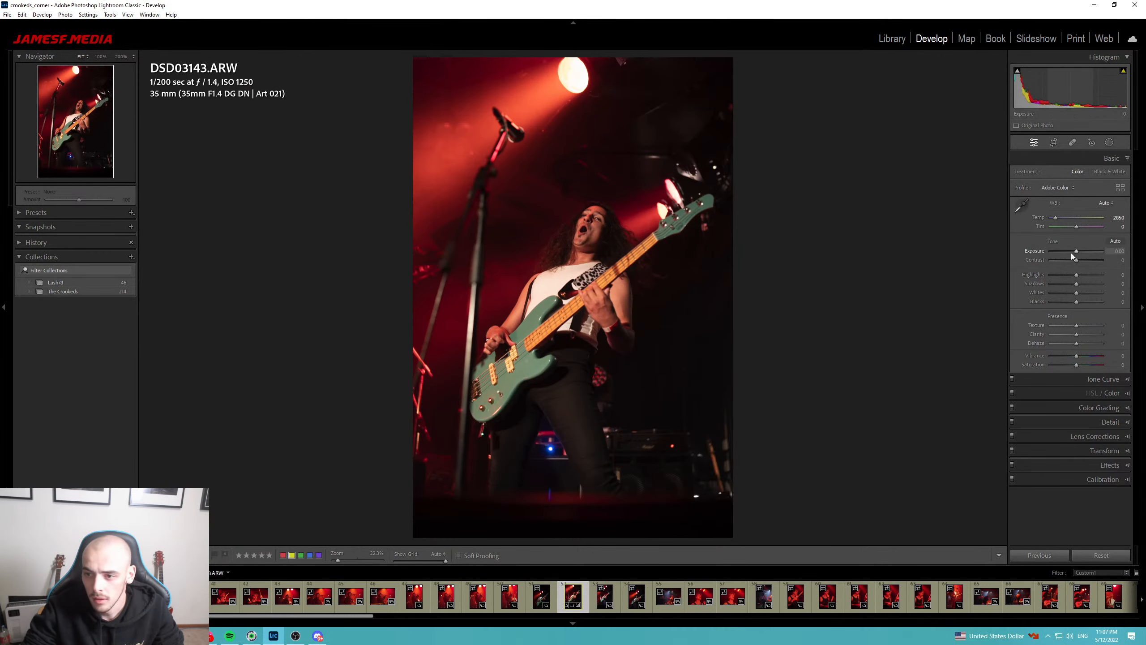
Set DSD03143 to exposure +0.53, contrast +25, highlights −11, shadows −65, blacks +61, clarity +14 and dehaze −21.
{"action": "left_click_drag", "start_coordinate": [1078, 251], "coordinate": [1074, 274]}
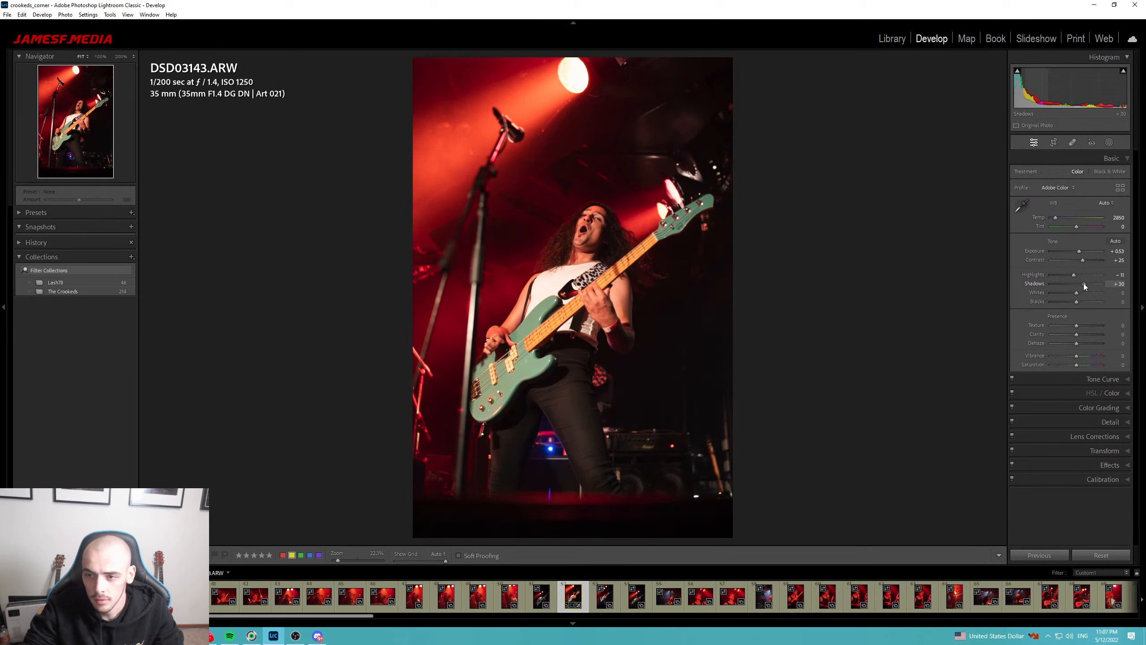
{"action": "left_click_drag", "start_coordinate": [1083, 283], "coordinate": [1047, 289]}
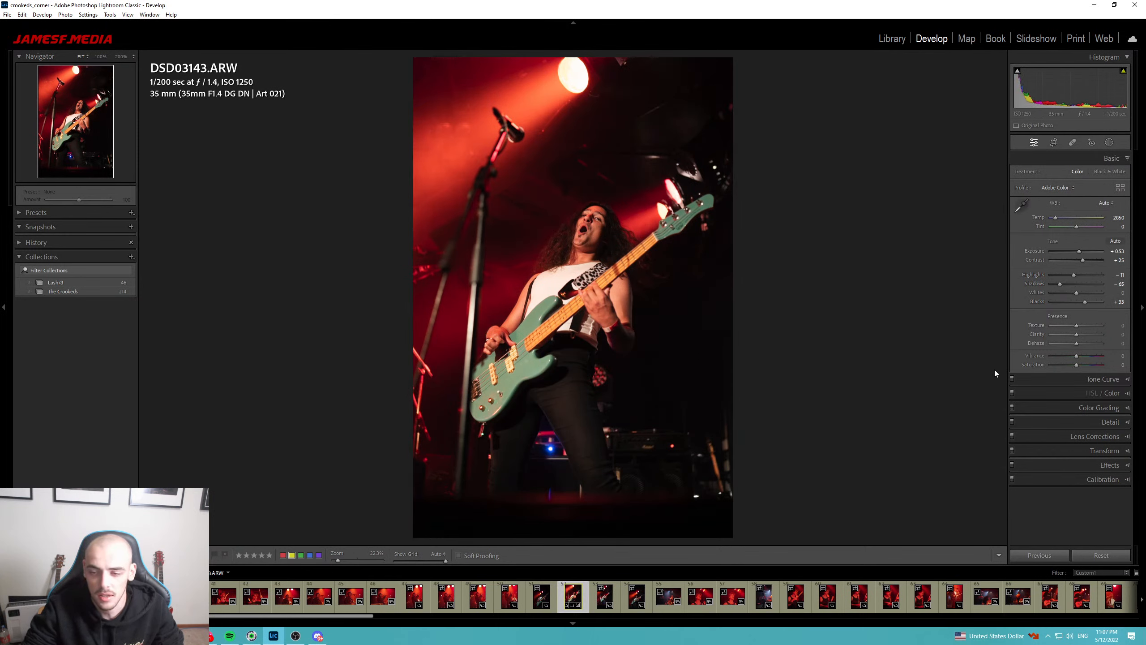
{"action": "left_click_drag", "start_coordinate": [1086, 302], "coordinate": [1092, 301]}
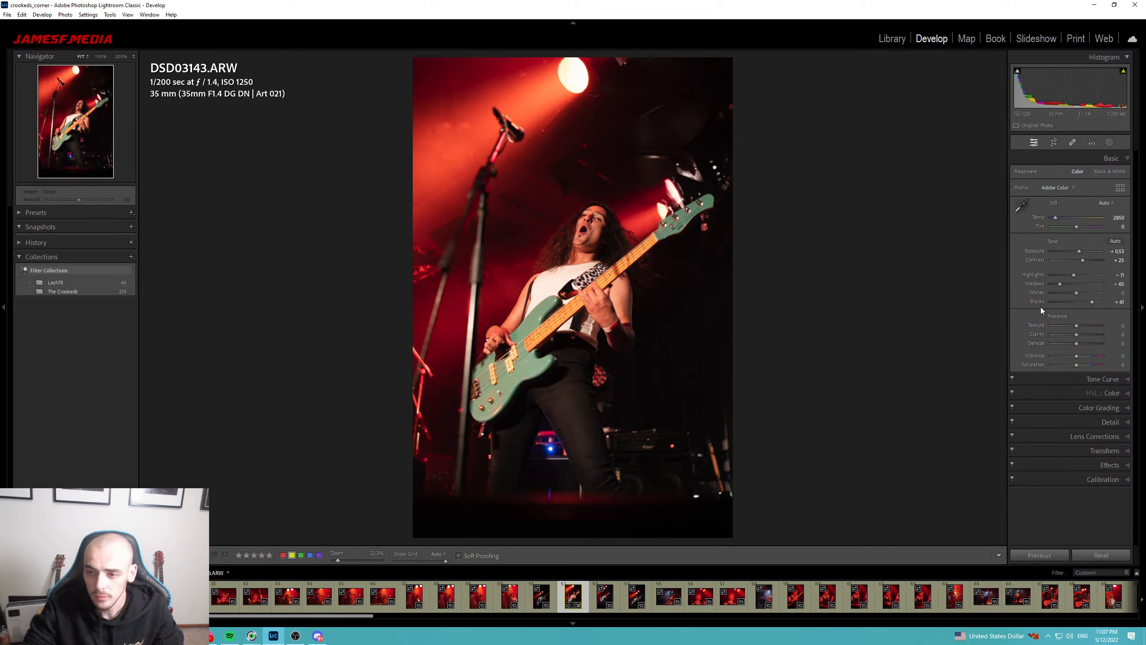
{"action": "left_click_drag", "start_coordinate": [1076, 334], "coordinate": [1071, 344]}
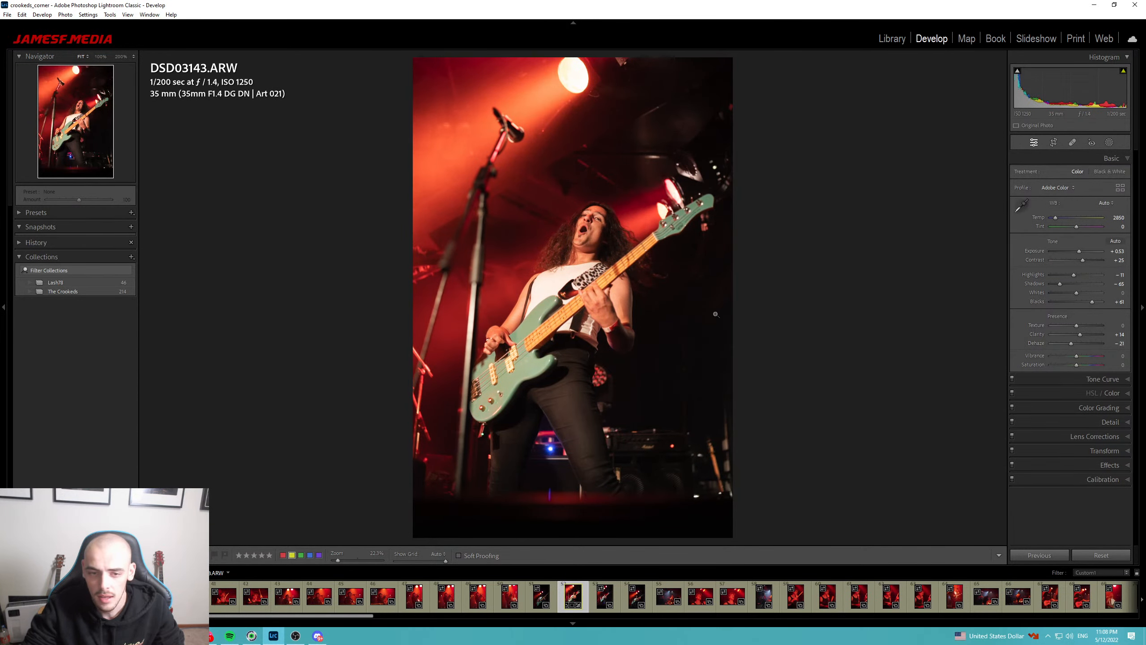
Check the bassist up close and tighten the crop of DSD03143 to exclude both stage lights above the microphone.
{"action": "left_click", "coordinate": [594, 222]}
{"action": "left_click", "coordinate": [627, 333]}
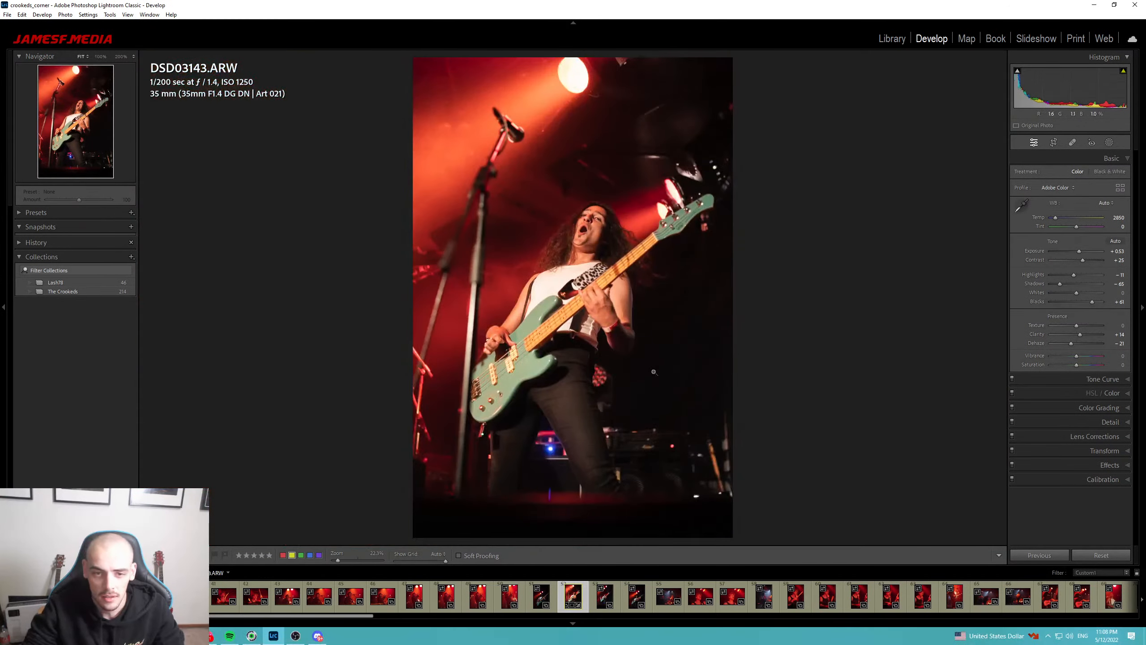
{"action": "key", "text": "r"}
{"action": "left_click_drag", "start_coordinate": [572, 58], "coordinate": [574, 170]}
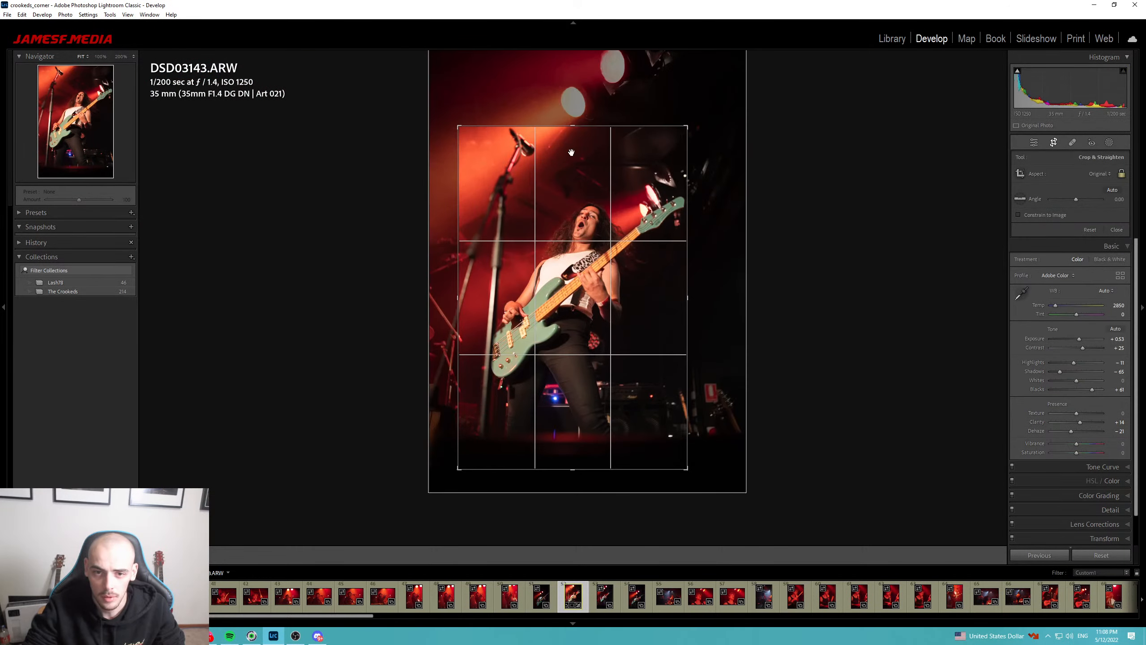
{"action": "key", "text": "Return"}
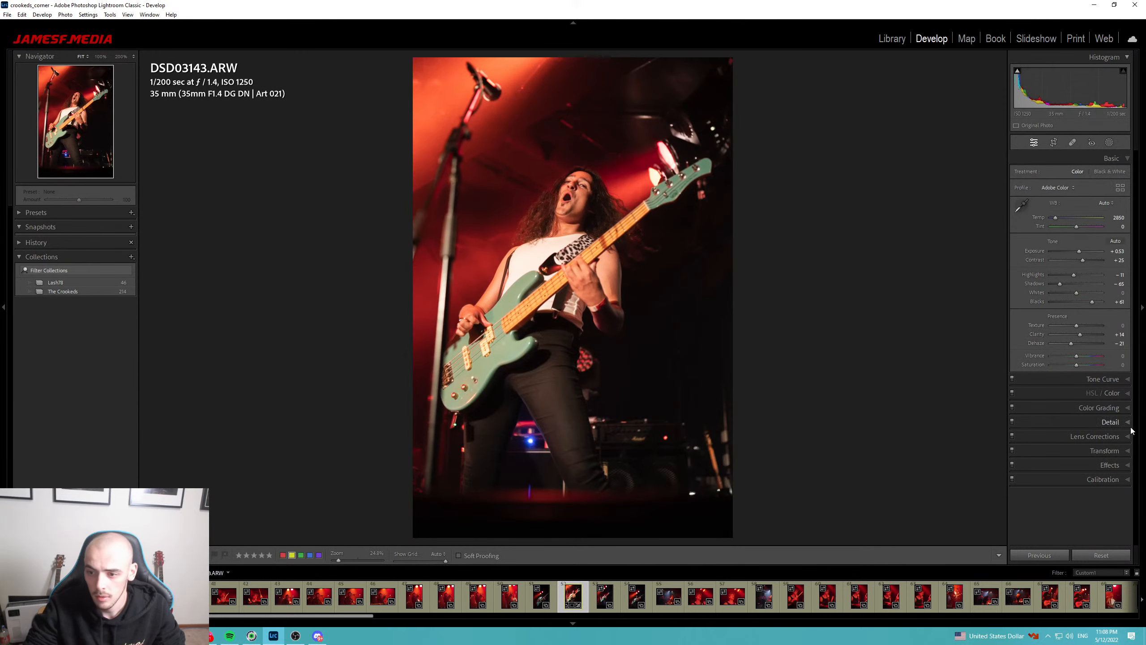
Try a red primary hue shift in the calibration of DSD03143 and flag the photo as a pick.
{"action": "left_click", "coordinate": [1115, 480]}
{"action": "left_click_drag", "start_coordinate": [1077, 337], "coordinate": [1076, 340]}
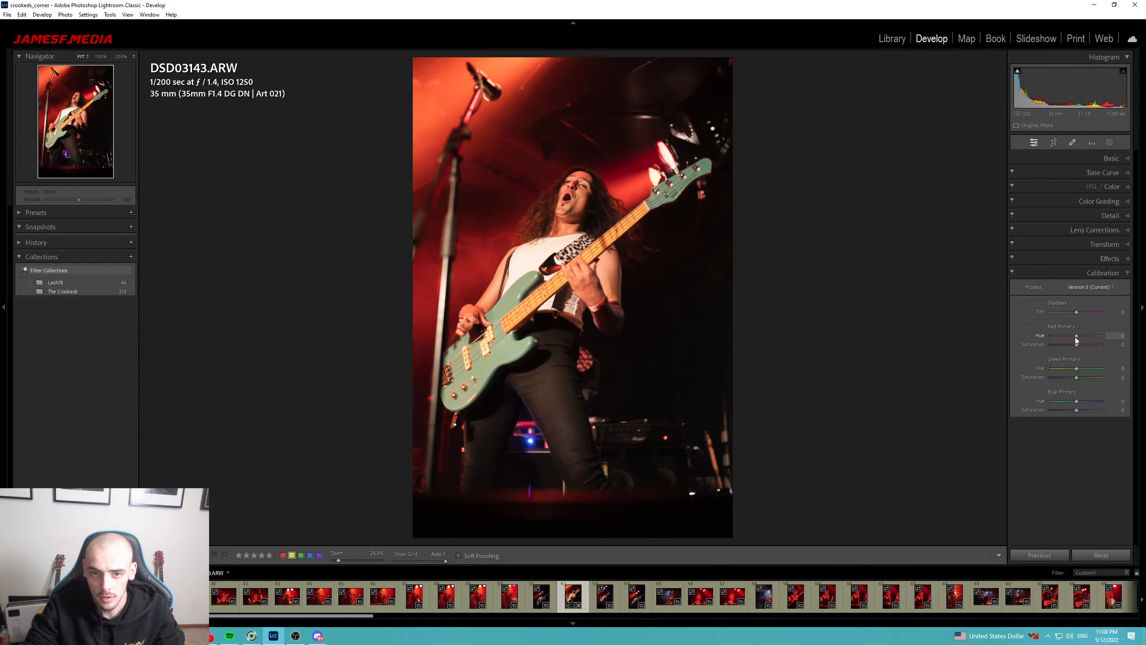
{"action": "key", "text": "p"}
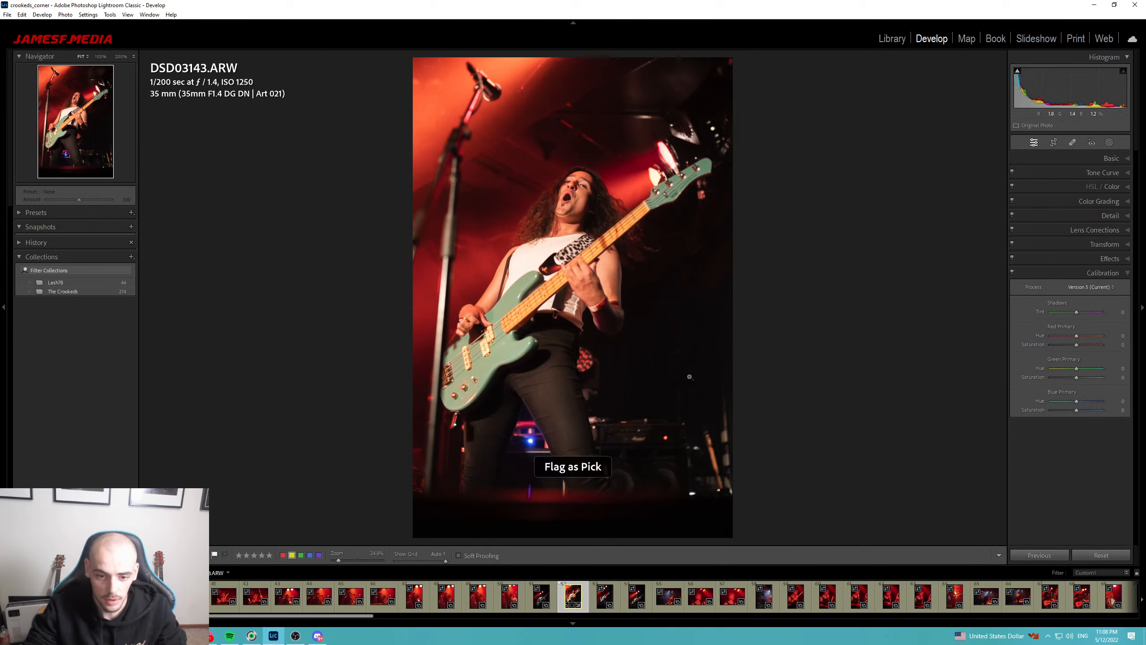
Skip ahead to DSD03158, the band seen from behind facing the crowd, and set its white balance to Auto.
{"action": "key", "text": "Right"}
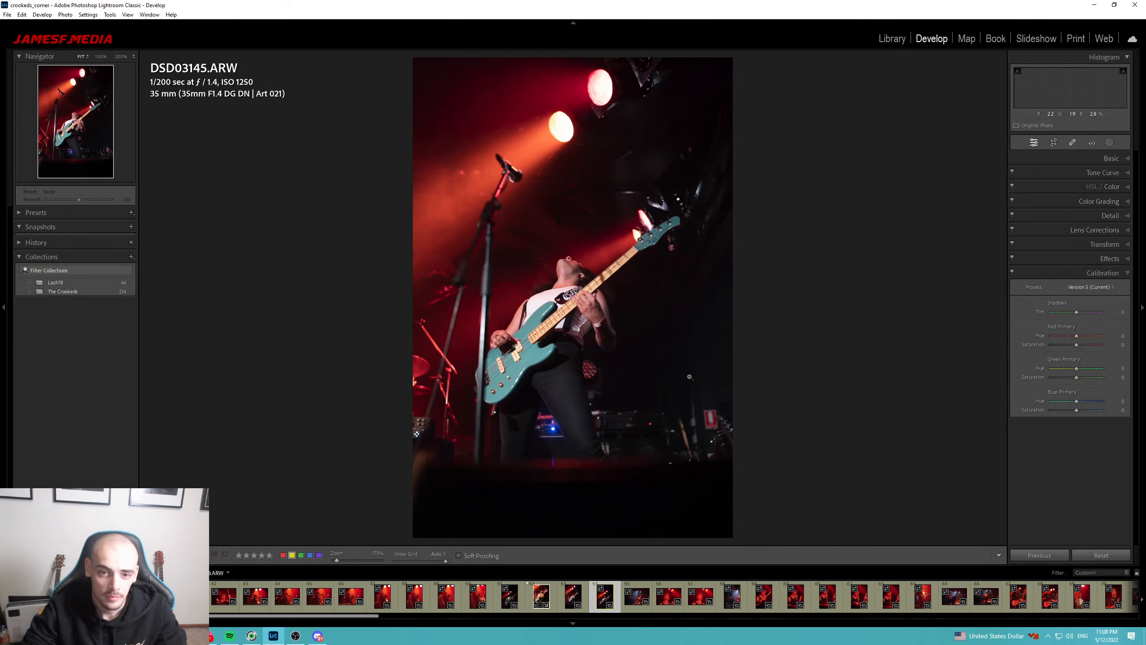
{"action": "key", "text": "Right"}
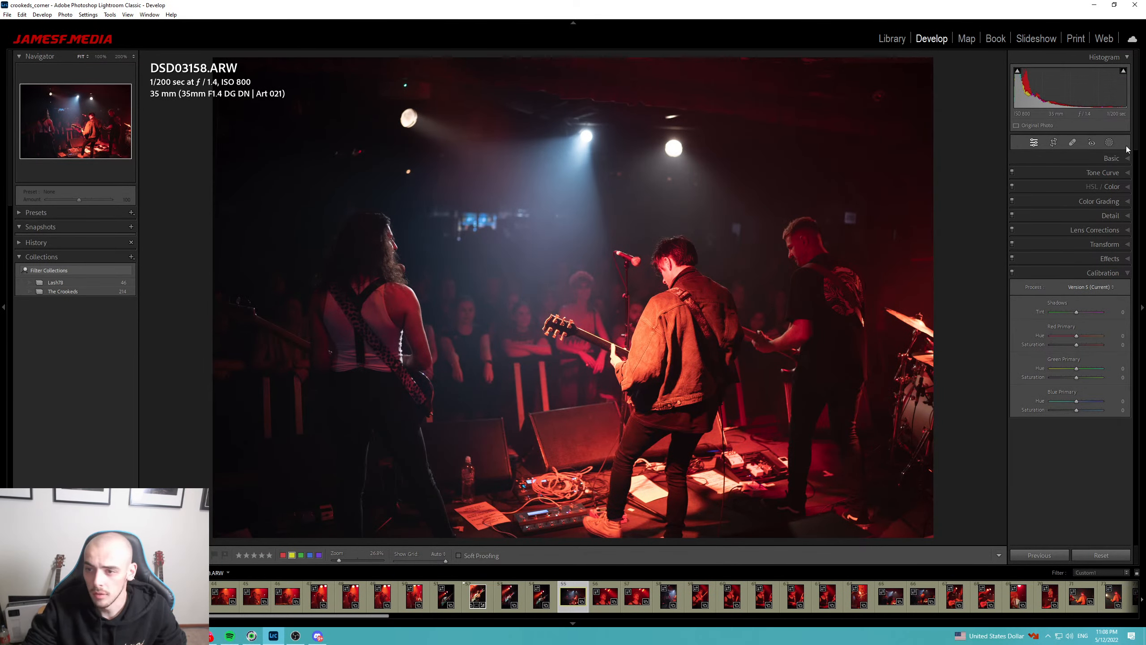
{"action": "left_click", "coordinate": [1108, 159]}
{"action": "left_click", "coordinate": [1102, 203]}
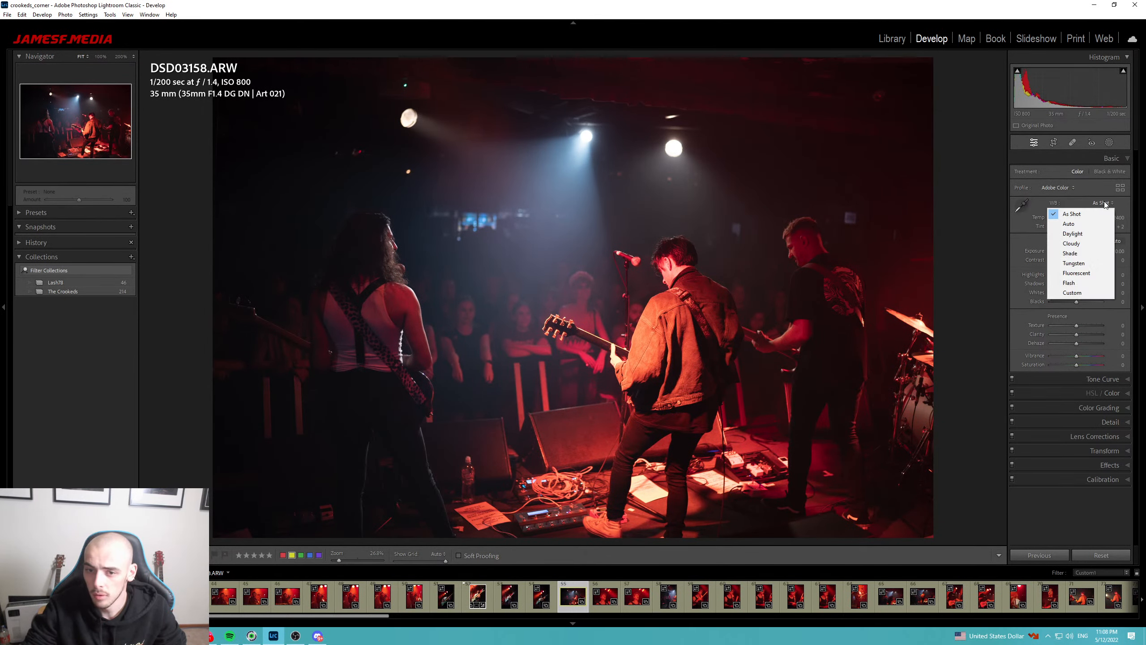
{"action": "left_click", "coordinate": [1083, 223]}
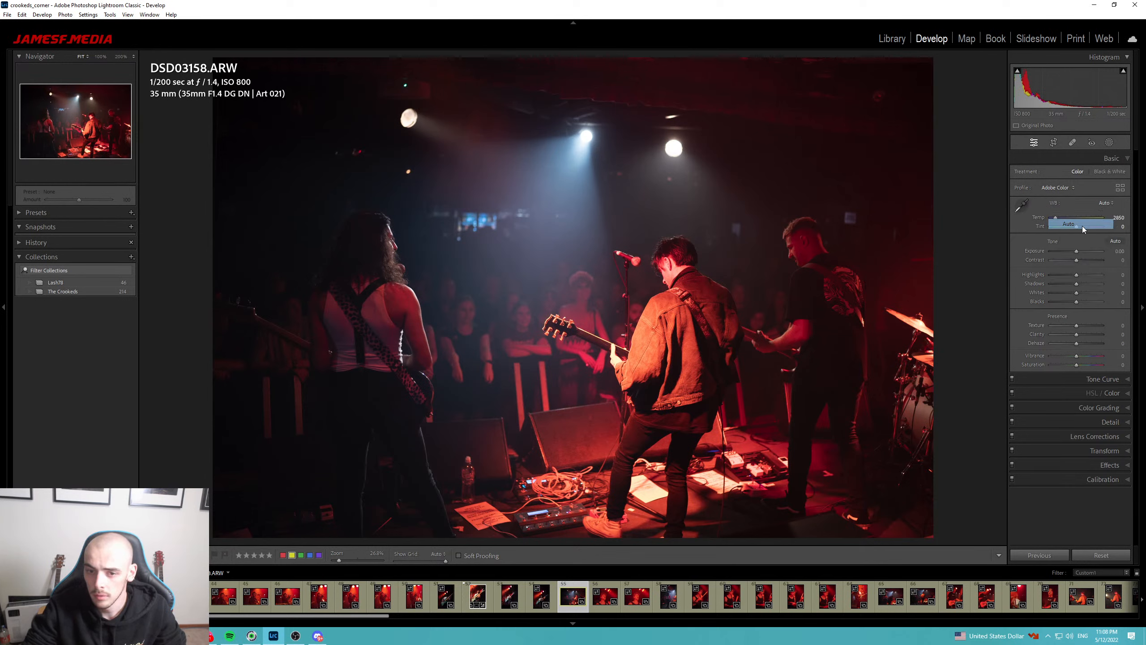
Compare the As Shot and Auto white balance on DSD03158, ending on As Shot.
{"action": "left_click", "coordinate": [1104, 204]}
{"action": "left_click", "coordinate": [1100, 214]}
{"action": "left_click", "coordinate": [1109, 204]}
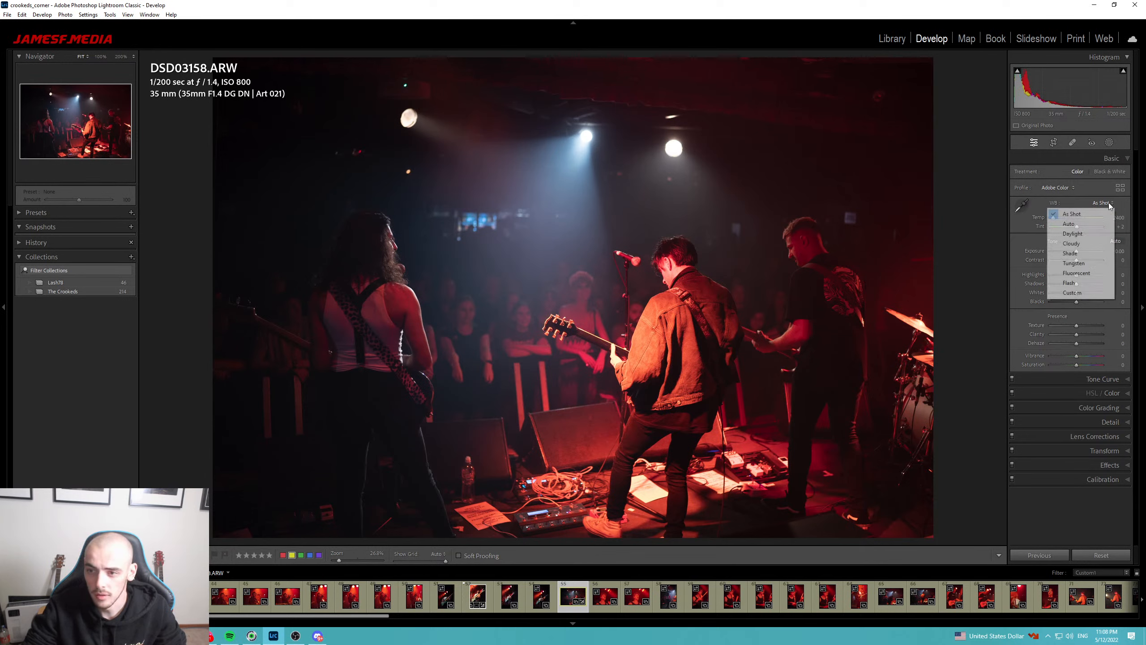
{"action": "left_click", "coordinate": [1090, 224]}
{"action": "left_click", "coordinate": [1105, 203]}
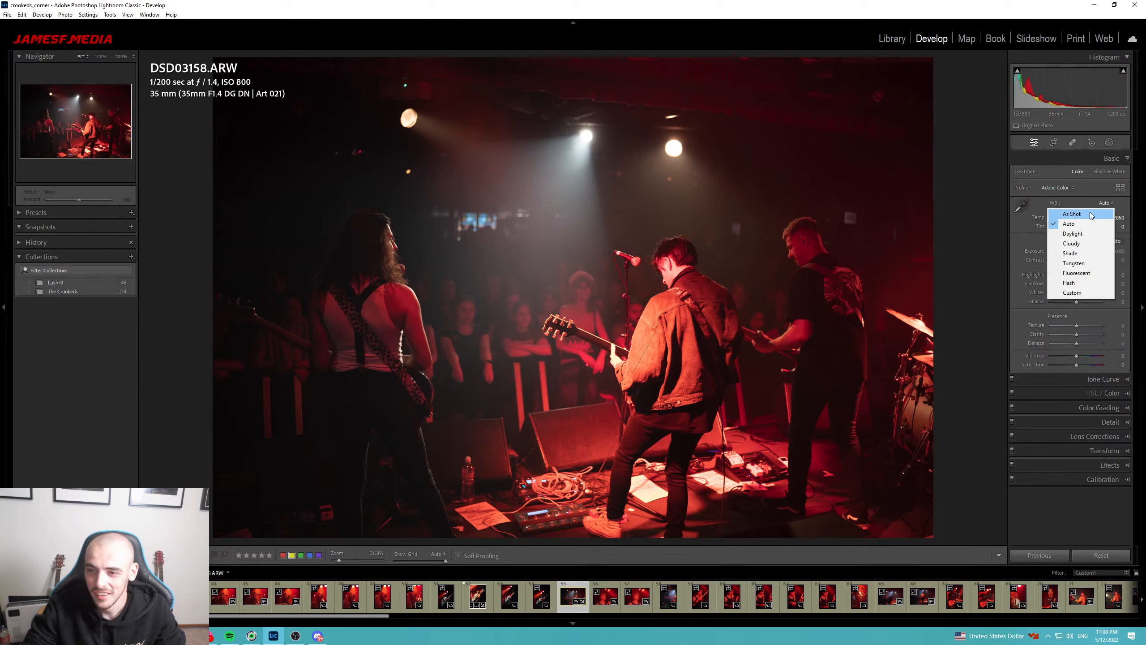
{"action": "left_click", "coordinate": [1090, 215]}
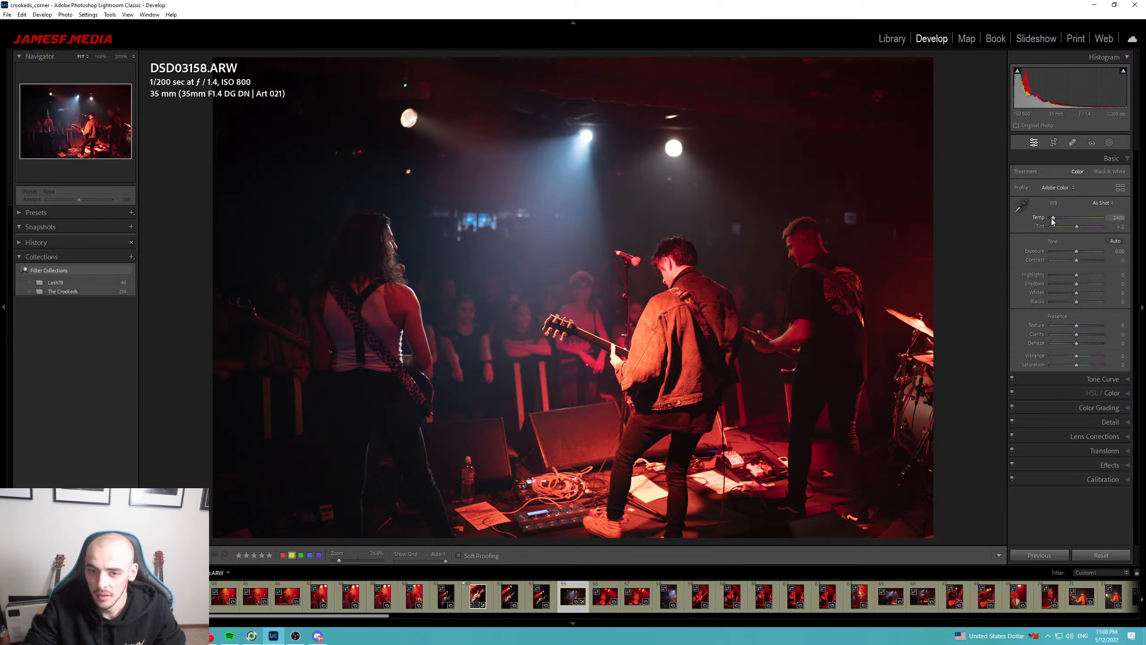
Set DSD03158 to temperature 2000, tint −21, exposure +1.05 and contrast +25, and lower the highlights.
{"action": "left_click_drag", "start_coordinate": [1052, 221], "coordinate": [1071, 229]}
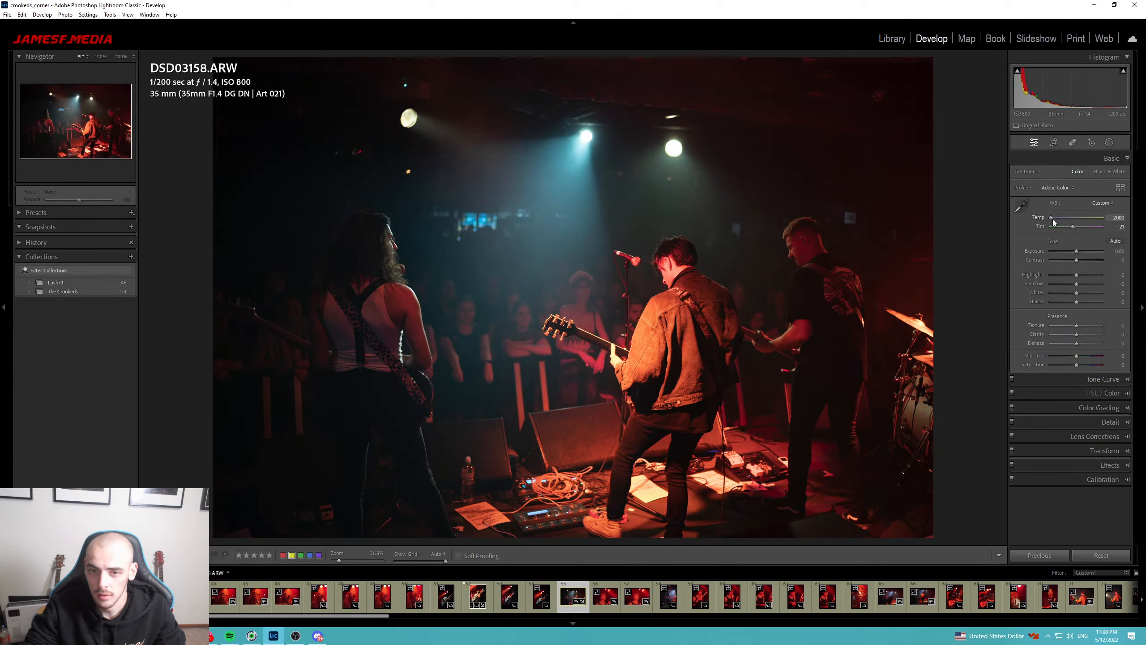
{"action": "left_click_drag", "start_coordinate": [1077, 251], "coordinate": [1085, 260]}
{"action": "left_click_drag", "start_coordinate": [1076, 275], "coordinate": [1064, 276]}
Set the calibration's red primary hue to +12 and green primary hue to +5, and lower the blue primary hue.
{"action": "left_click", "coordinate": [1103, 479]}
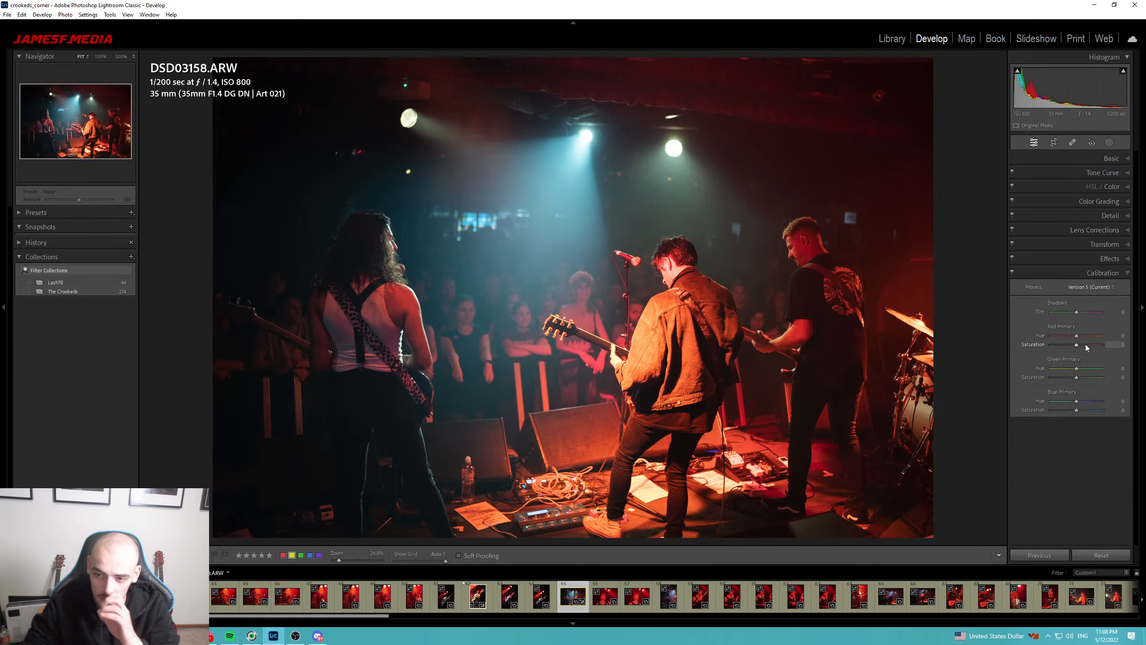
{"action": "left_click_drag", "start_coordinate": [1076, 335], "coordinate": [1081, 335]}
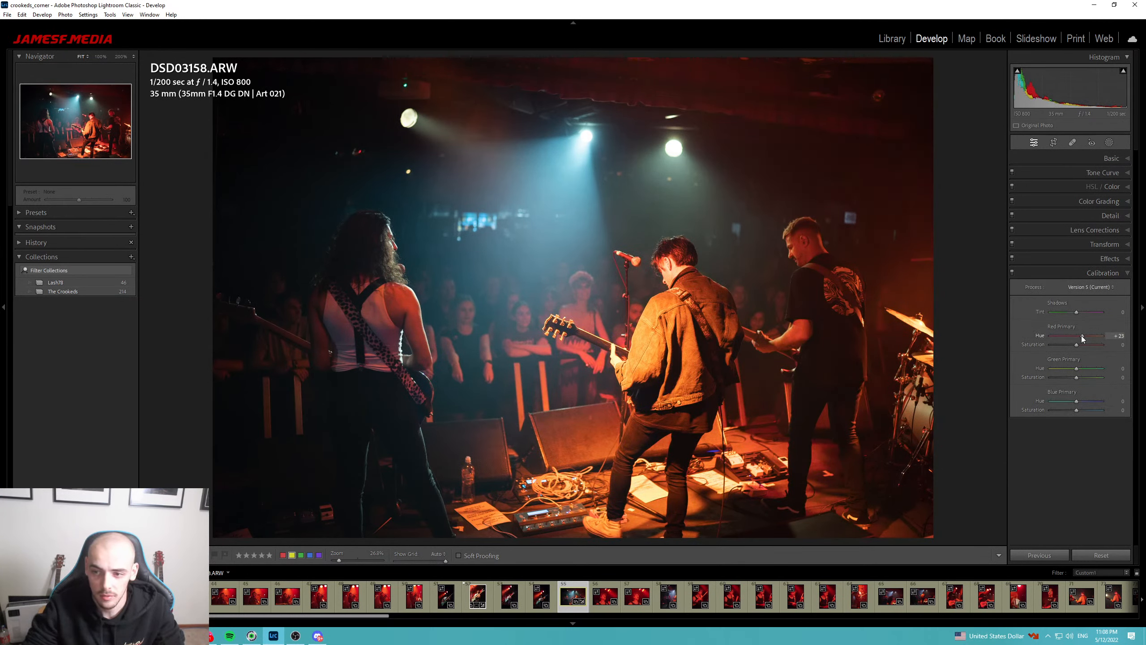
{"action": "left_click", "coordinate": [1078, 369]}
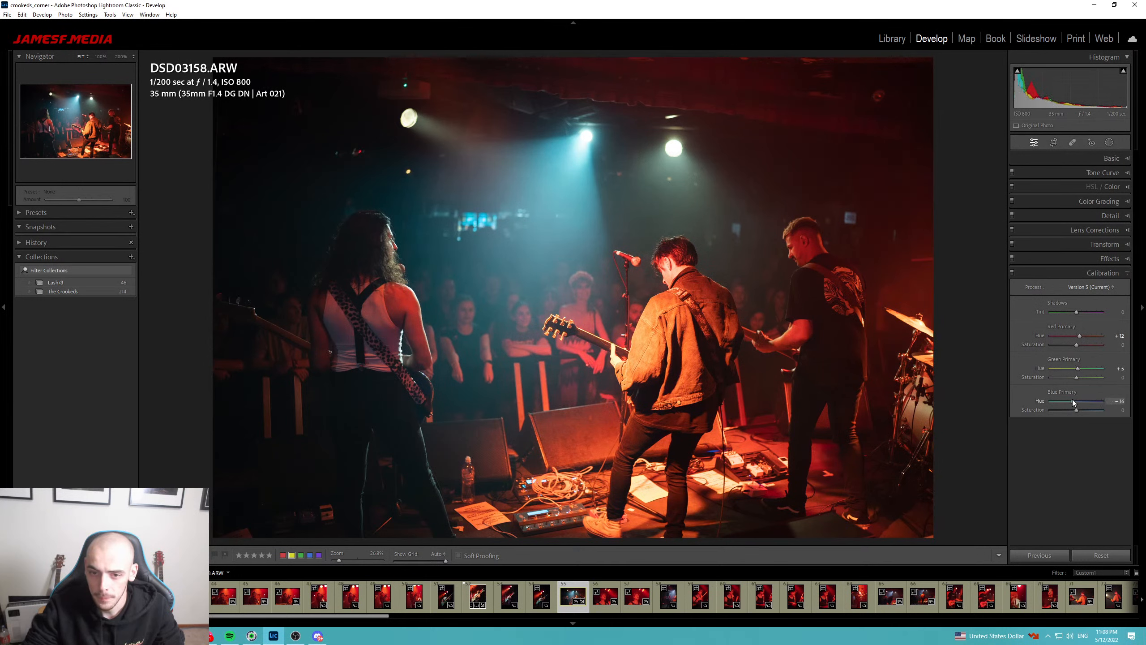
Set the orange hue to +3 and the orange saturation to −12 in the colour mixer.
{"action": "left_click", "coordinate": [1111, 185]}
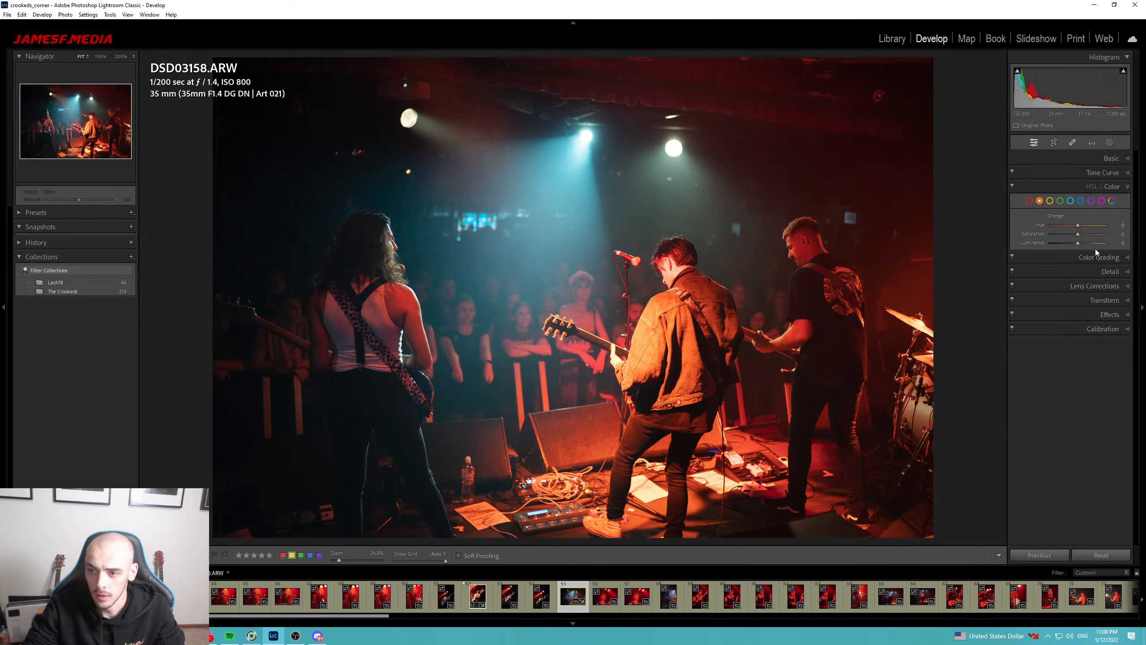
{"action": "left_click", "coordinate": [1078, 225]}
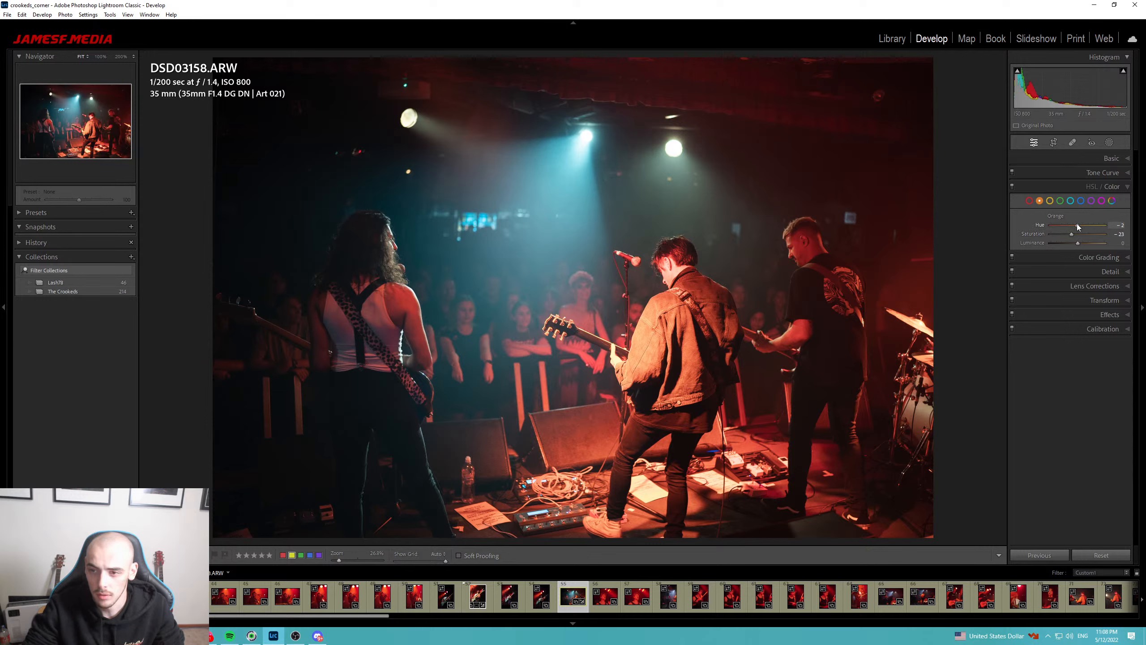
{"action": "left_click", "coordinate": [1080, 225]}
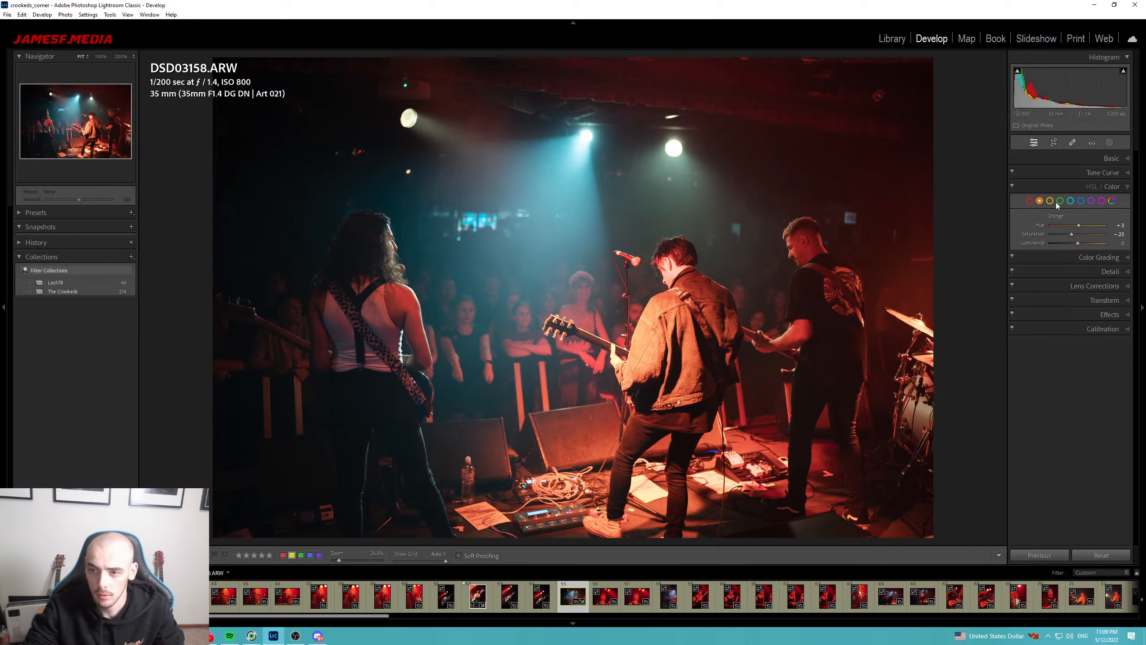
{"action": "left_click", "coordinate": [1081, 225]}
{"action": "left_click", "coordinate": [1070, 233]}
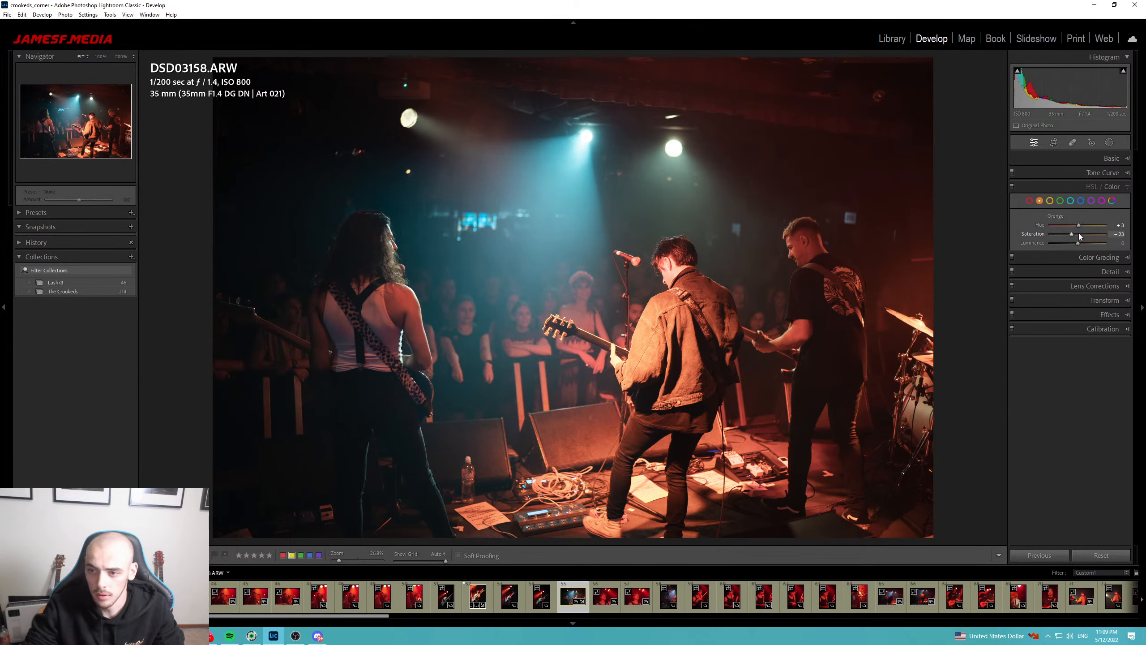
{"action": "left_click", "coordinate": [1075, 234]}
Check the guitarist in the denim jacket up close and lower the highlights to −82.
{"action": "key", "text": "z"}
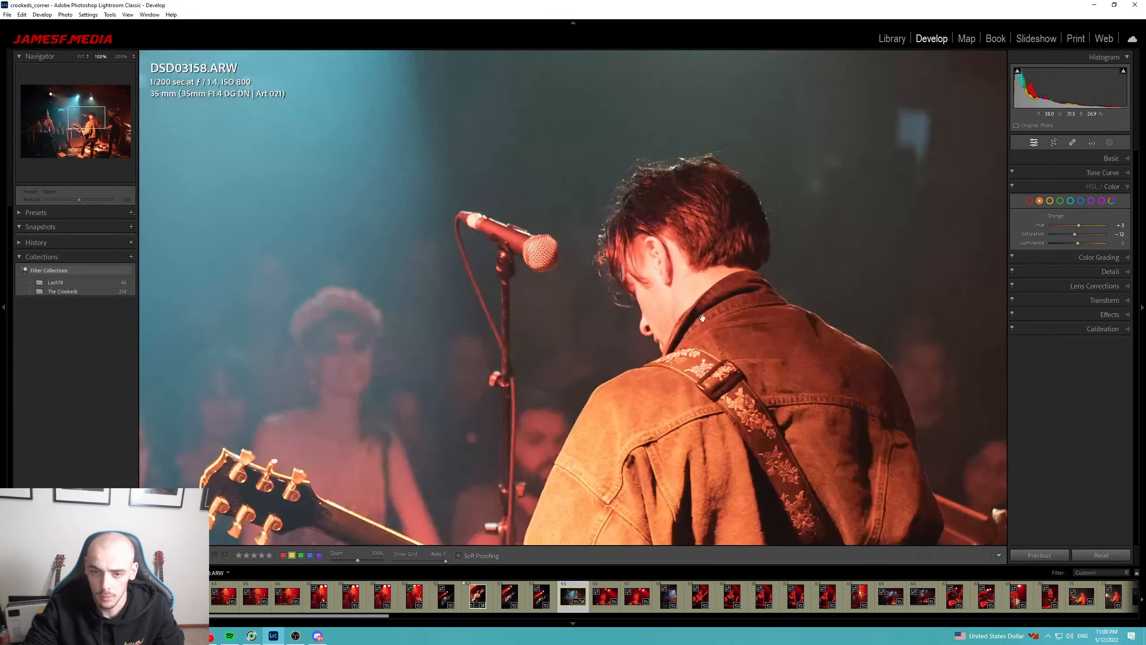
{"action": "left_click", "coordinate": [1079, 159]}
{"action": "left_click_drag", "start_coordinate": [1070, 274], "coordinate": [1054, 274]}
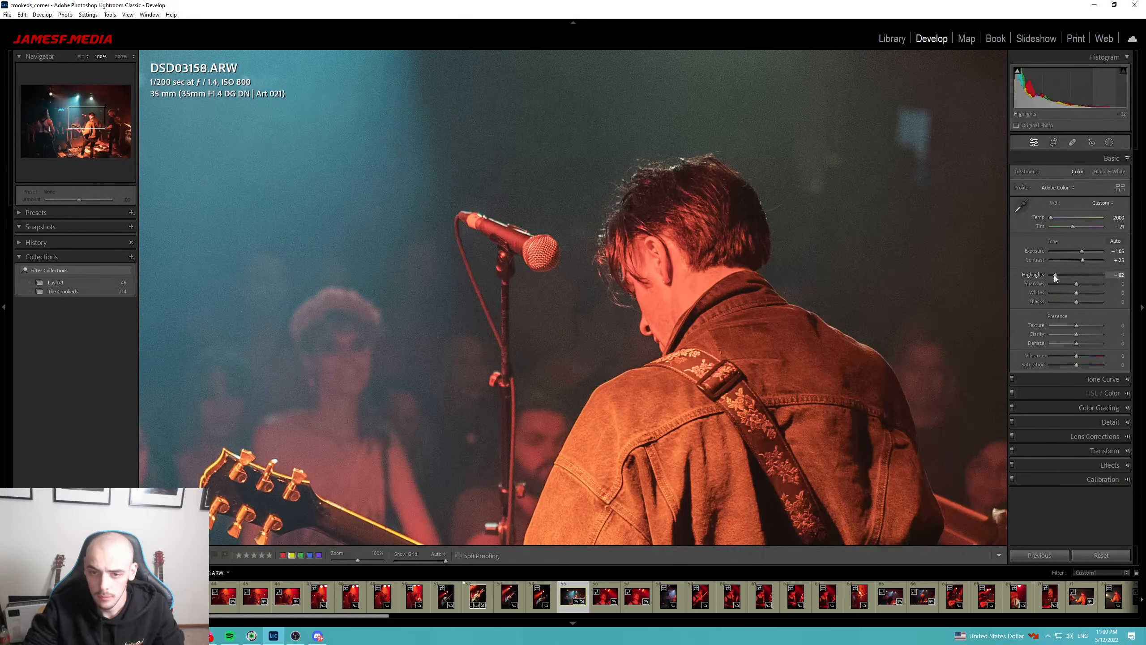
Set the orange hue to +7 and the red hue to +25, and view the whole photo again.
{"action": "left_click", "coordinate": [1110, 394]}
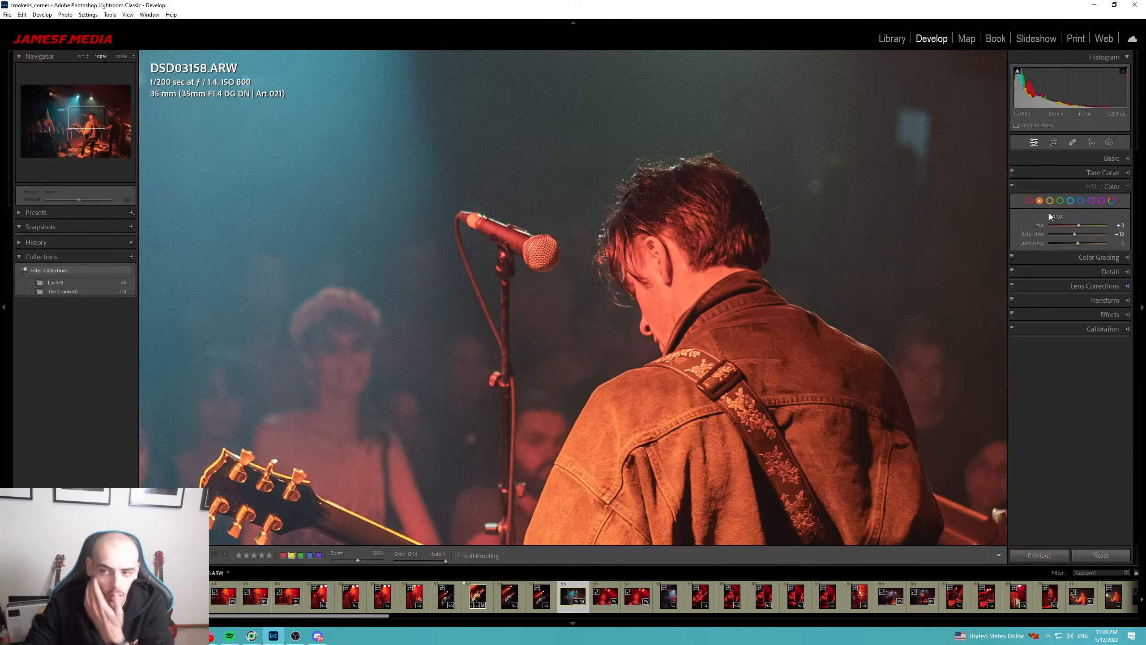
{"action": "left_click_drag", "start_coordinate": [1079, 226], "coordinate": [1085, 226]}
{"action": "left_click", "coordinate": [1029, 200]}
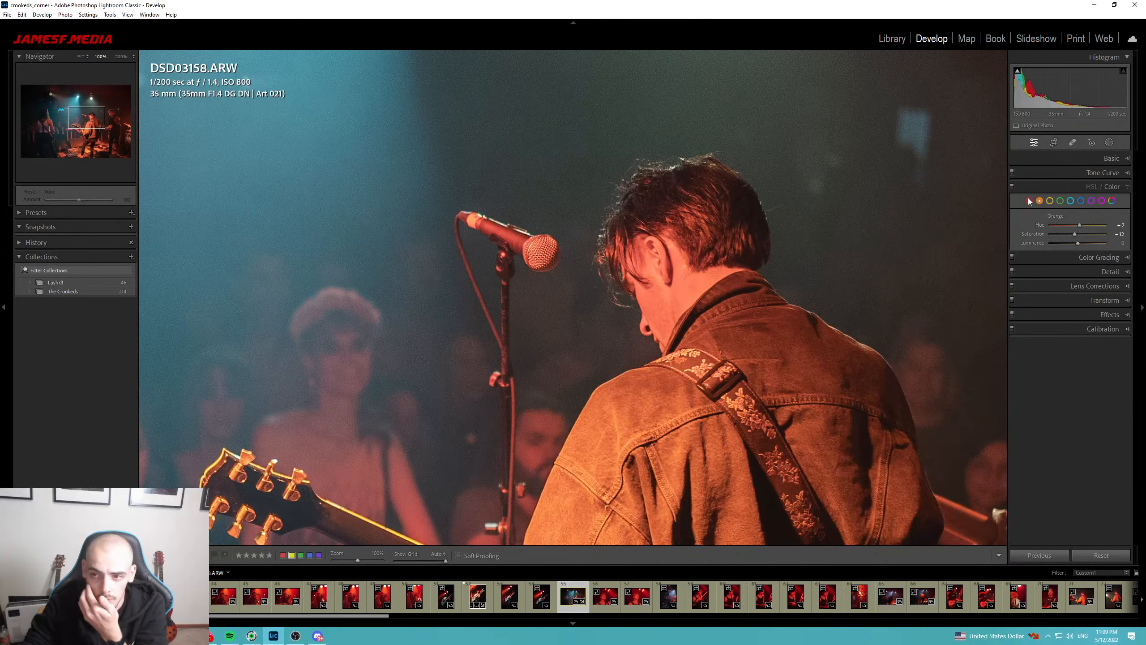
{"action": "left_click_drag", "start_coordinate": [1083, 226], "coordinate": [1088, 224]}
{"action": "left_click", "coordinate": [569, 418]}
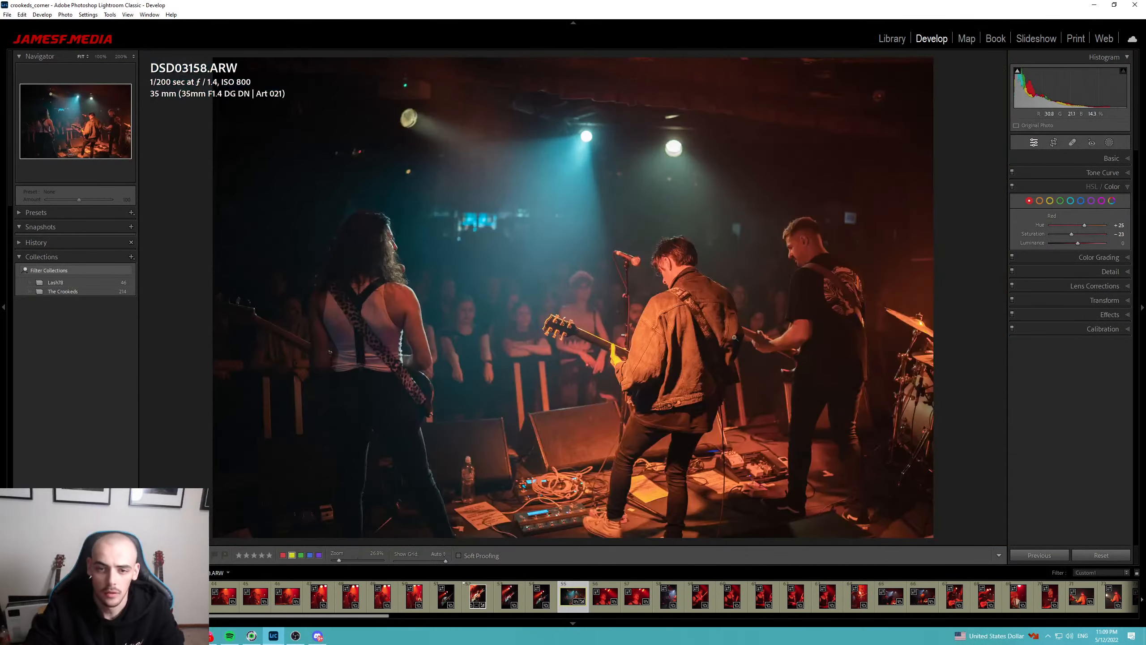
Return the hue and saturation of both reds and oranges to 0.
{"action": "double_click", "coordinate": [1081, 226]}
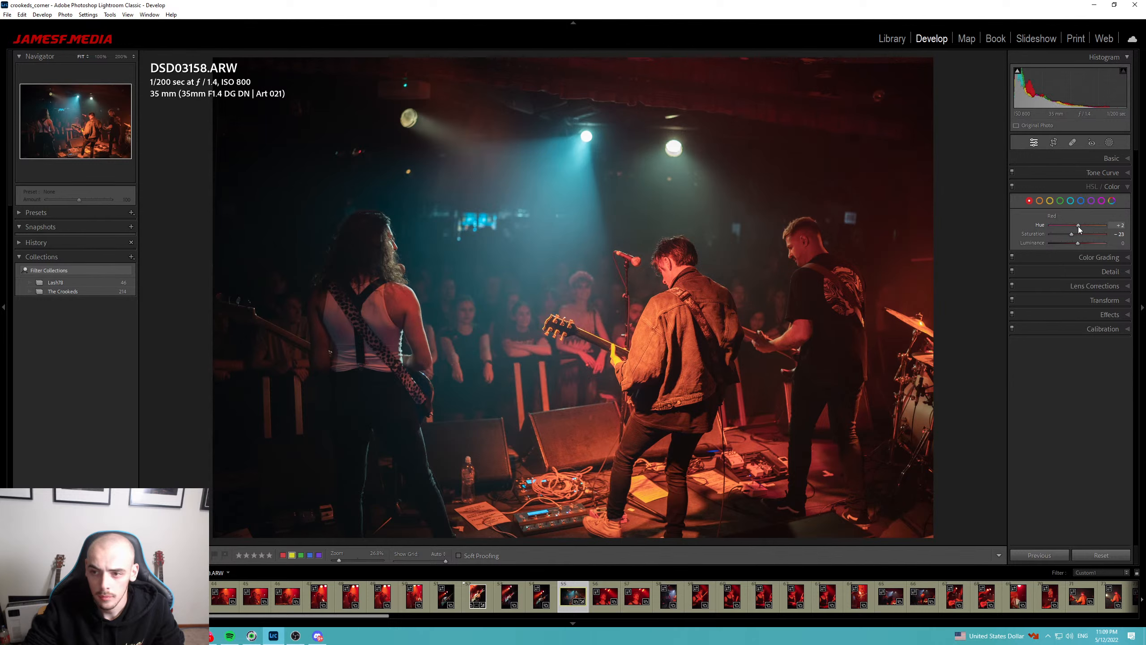
{"action": "left_click_drag", "start_coordinate": [1073, 233], "coordinate": [1076, 233]}
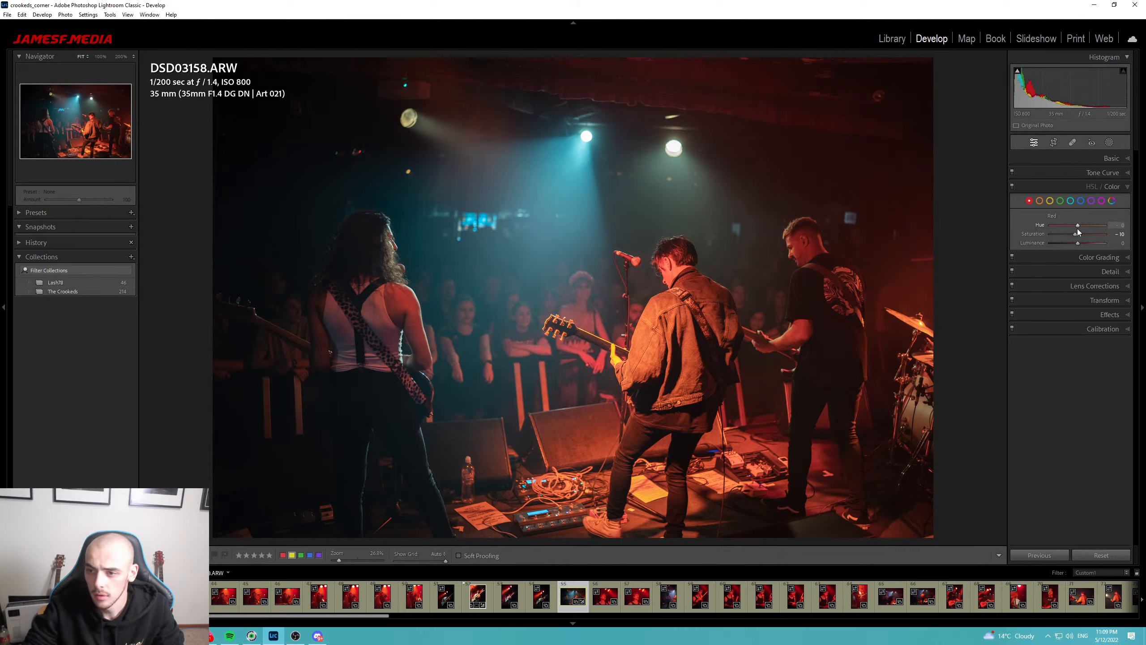
{"action": "mouse_move", "coordinate": [1076, 234]}
{"action": "left_mouse_down"}
{"action": "mouse_move", "coordinate": [1109, 233]}
{"action": "mouse_move", "coordinate": [1080, 234]}
{"action": "left_mouse_up"}
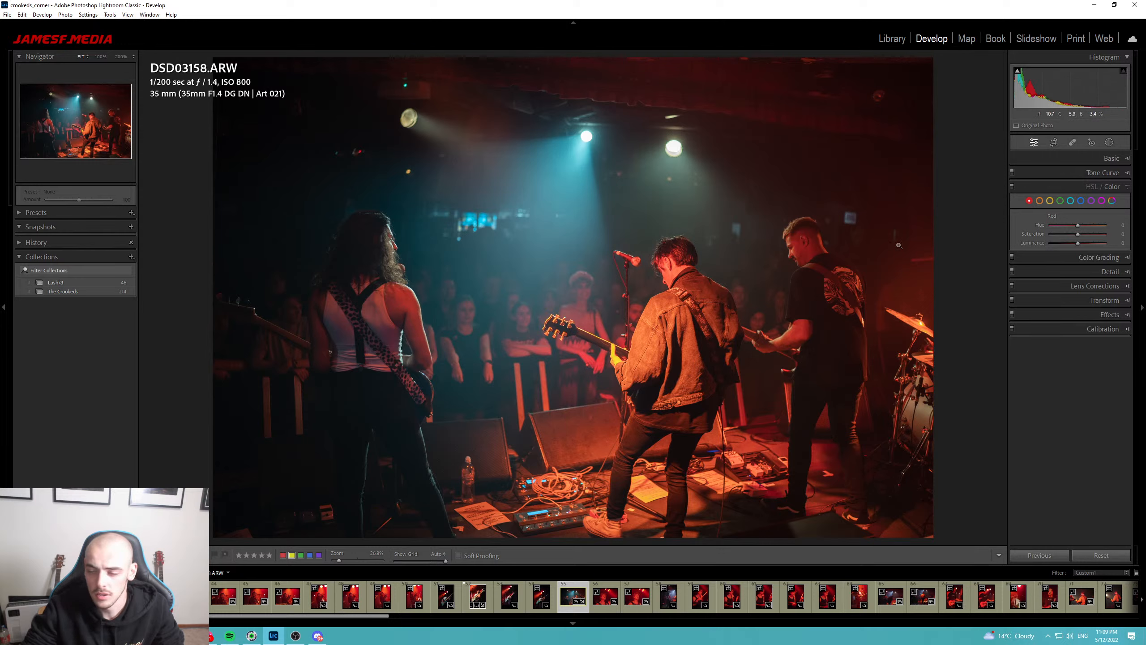
{"action": "left_click", "coordinate": [1040, 201]}
{"action": "double_click", "coordinate": [1079, 226]}
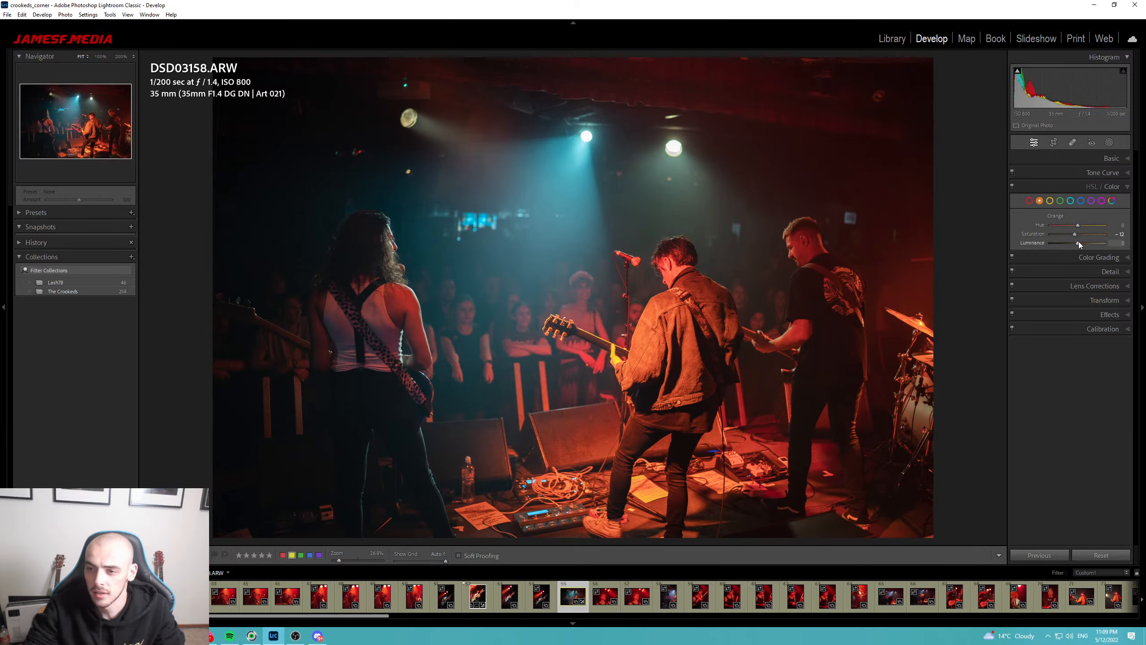
{"action": "double_click", "coordinate": [1075, 234]}
Warm the white balance of DSD03158 to temperature 2702 and tint +11.
{"action": "left_click", "coordinate": [1113, 158]}
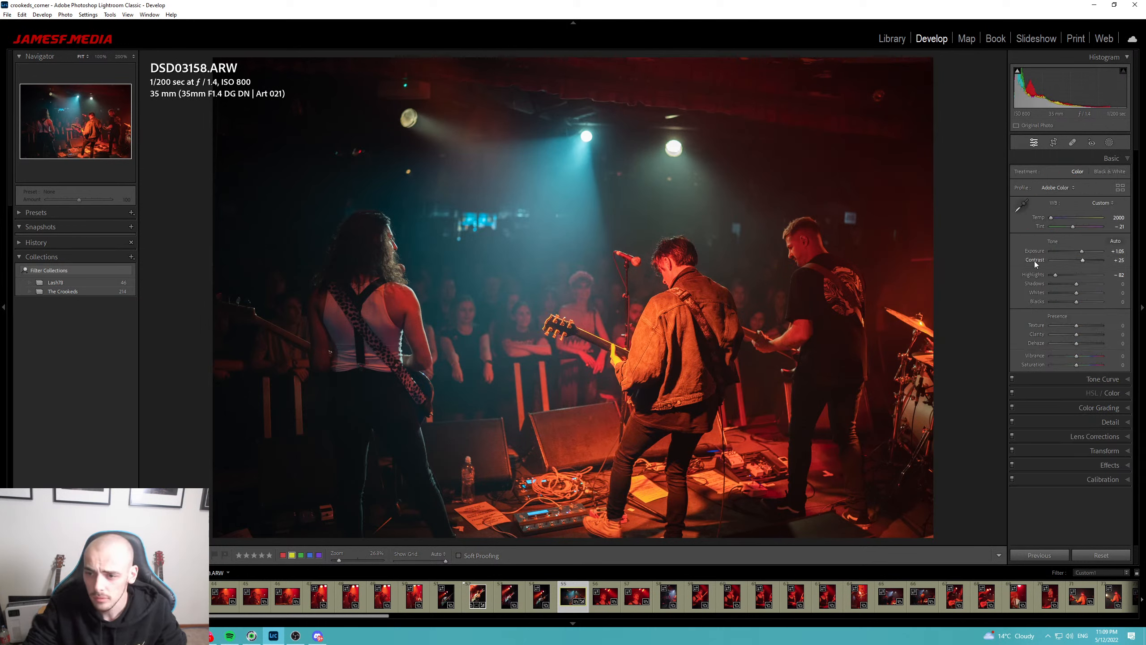
{"action": "left_click", "coordinate": [1068, 225]}
{"action": "mouse_move", "coordinate": [1067, 226]}
{"action": "left_mouse_down"}
{"action": "mouse_move", "coordinate": [1077, 225]}
{"action": "mouse_move", "coordinate": [1055, 219]}
{"action": "mouse_move", "coordinate": [1082, 226]}
{"action": "mouse_move", "coordinate": [1055, 220]}
{"action": "left_mouse_up"}
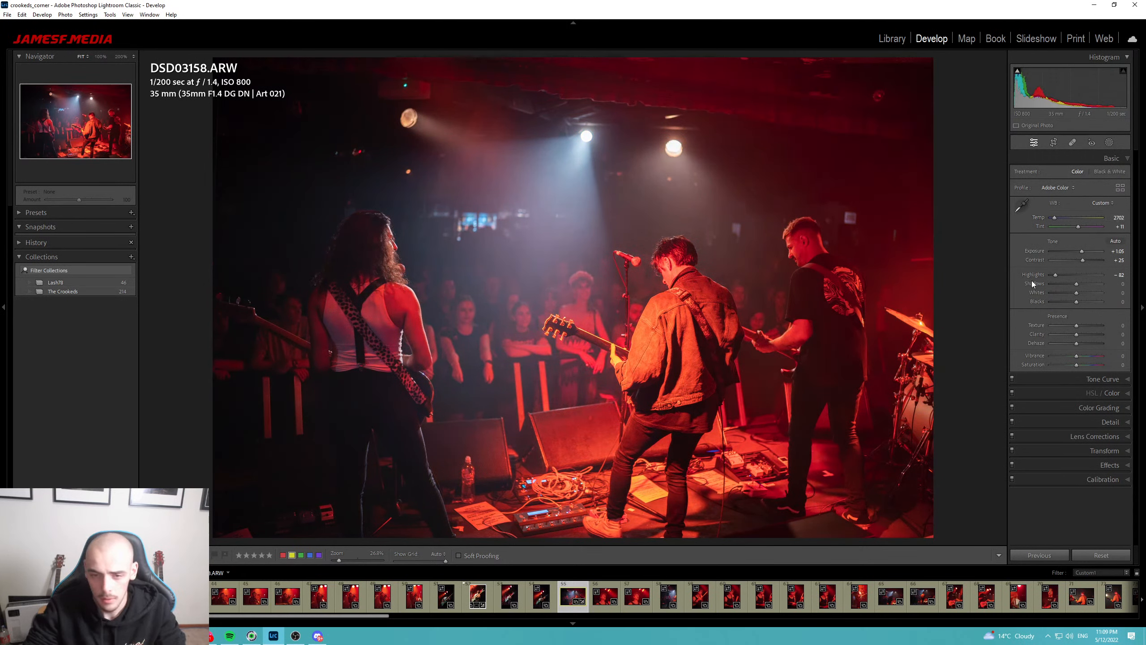
Adjust the reds in the colour mixer and try an orange hue of −22, returning the orange hue to 0.
{"action": "left_click", "coordinate": [1112, 393]}
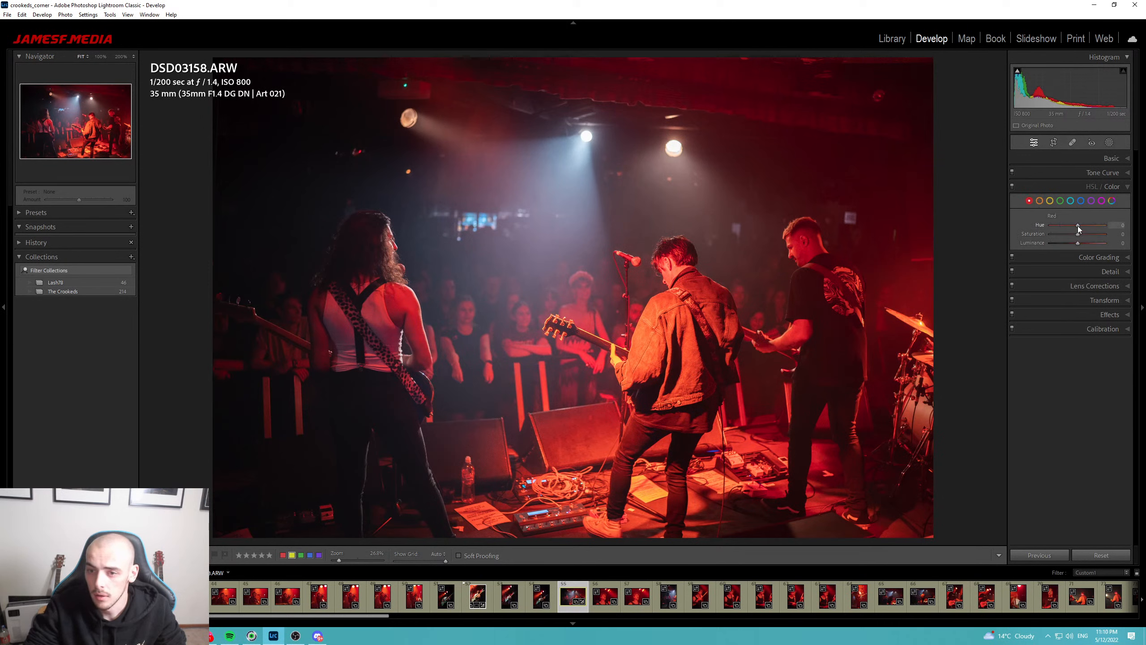
{"action": "mouse_move", "coordinate": [1078, 226]}
{"action": "left_mouse_down"}
{"action": "mouse_move", "coordinate": [1066, 235]}
{"action": "mouse_move", "coordinate": [1078, 242]}
{"action": "left_mouse_up"}
{"action": "left_click_drag", "start_coordinate": [1068, 234], "coordinate": [1073, 227]}
{"action": "left_click", "coordinate": [1039, 200]}
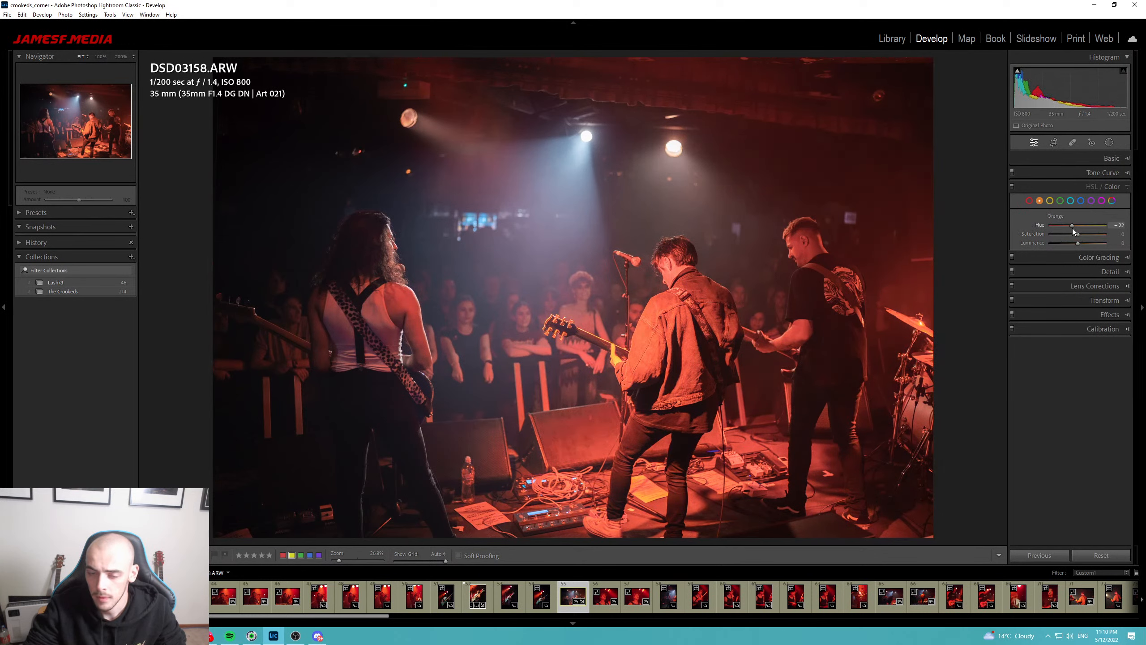
{"action": "double_click", "coordinate": [1073, 228]}
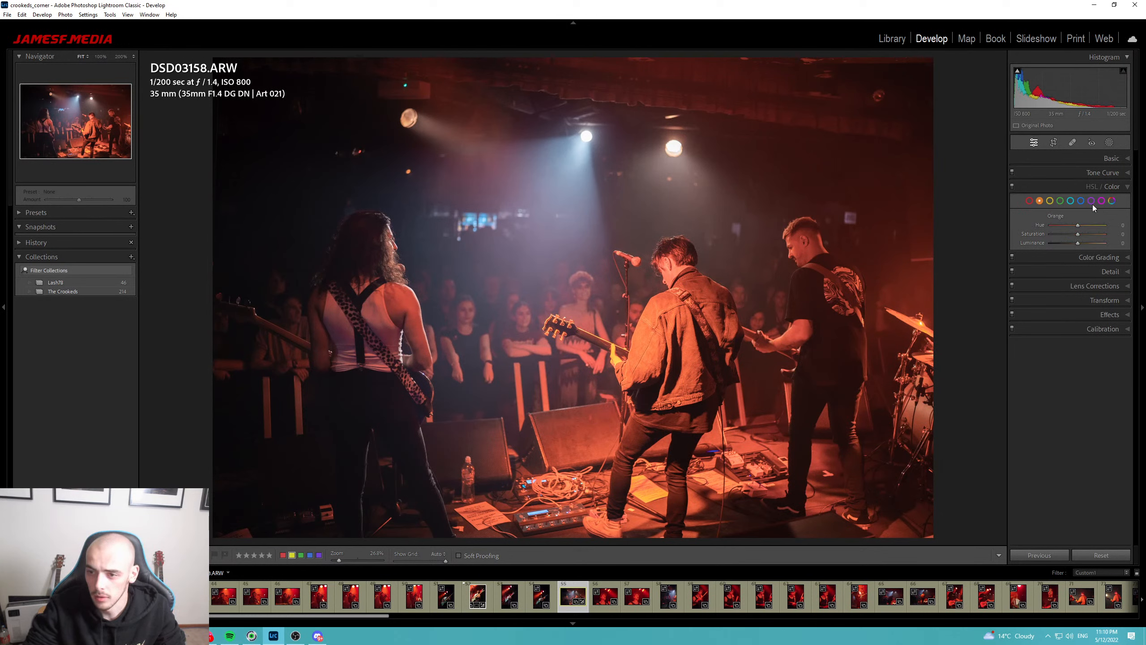
Try a slightly cooler temperature, and reset all adjustments of DSD03158.
{"action": "left_click", "coordinate": [1110, 165]}
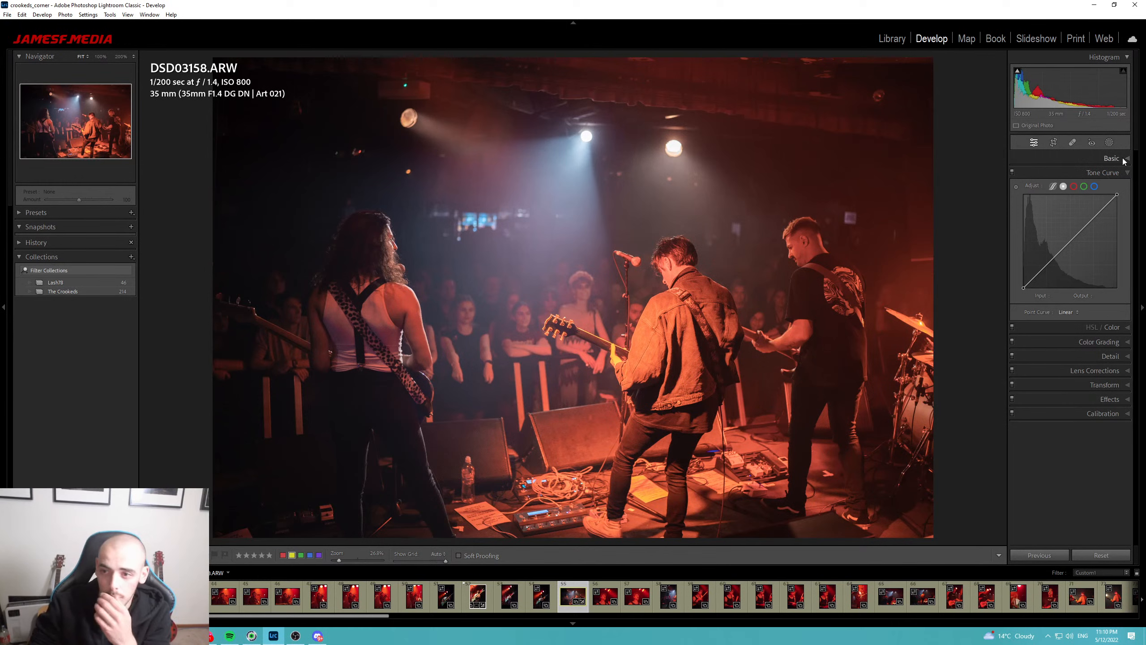
{"action": "mouse_move", "coordinate": [1055, 218]}
{"action": "left_mouse_down"}
{"action": "mouse_move", "coordinate": [1089, 231]}
{"action": "mouse_move", "coordinate": [1068, 216]}
{"action": "mouse_move", "coordinate": [1091, 219]}
{"action": "mouse_move", "coordinate": [1053, 218]}
{"action": "left_mouse_up"}
{"action": "left_click", "coordinate": [1101, 554]}
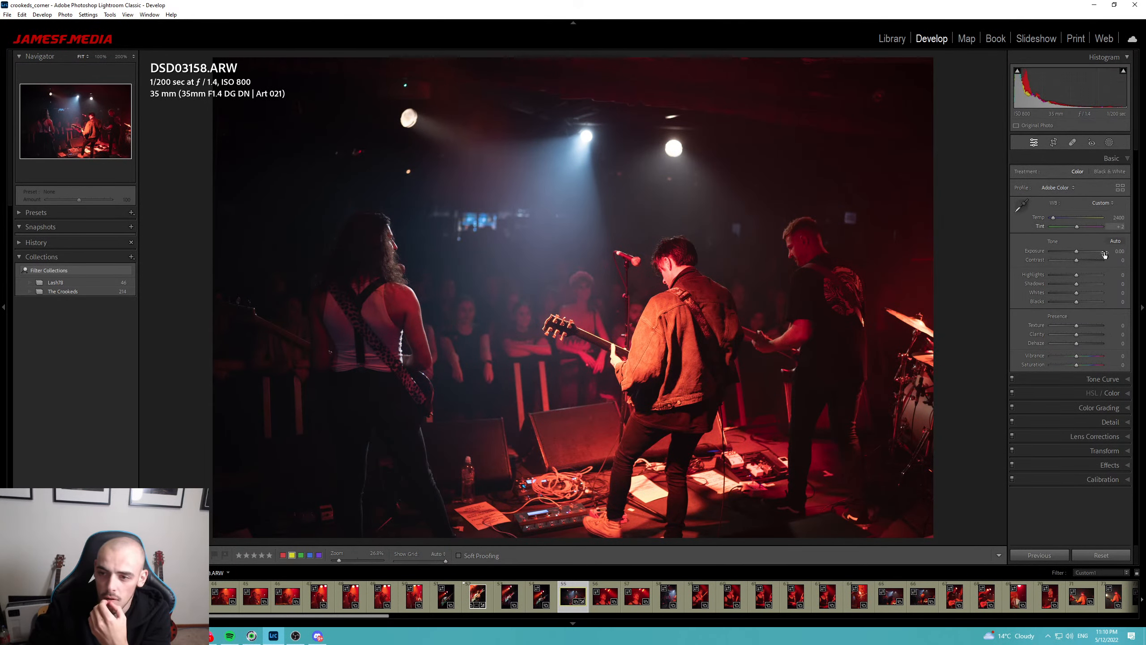
Set exposure −0.79, contrast +16, highlights +2, shadows +61, whites −4 and blacks +53, and try a vibrance change.
{"action": "left_click_drag", "start_coordinate": [1075, 253], "coordinate": [1073, 251]}
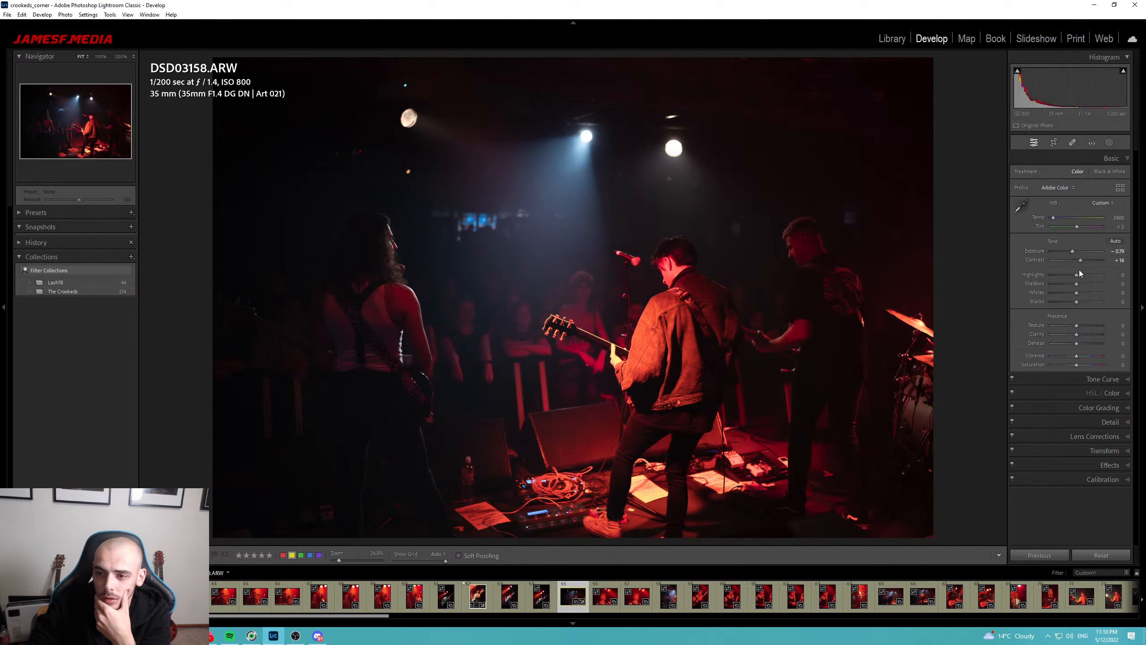
{"action": "left_click_drag", "start_coordinate": [1115, 284], "coordinate": [1080, 277]}
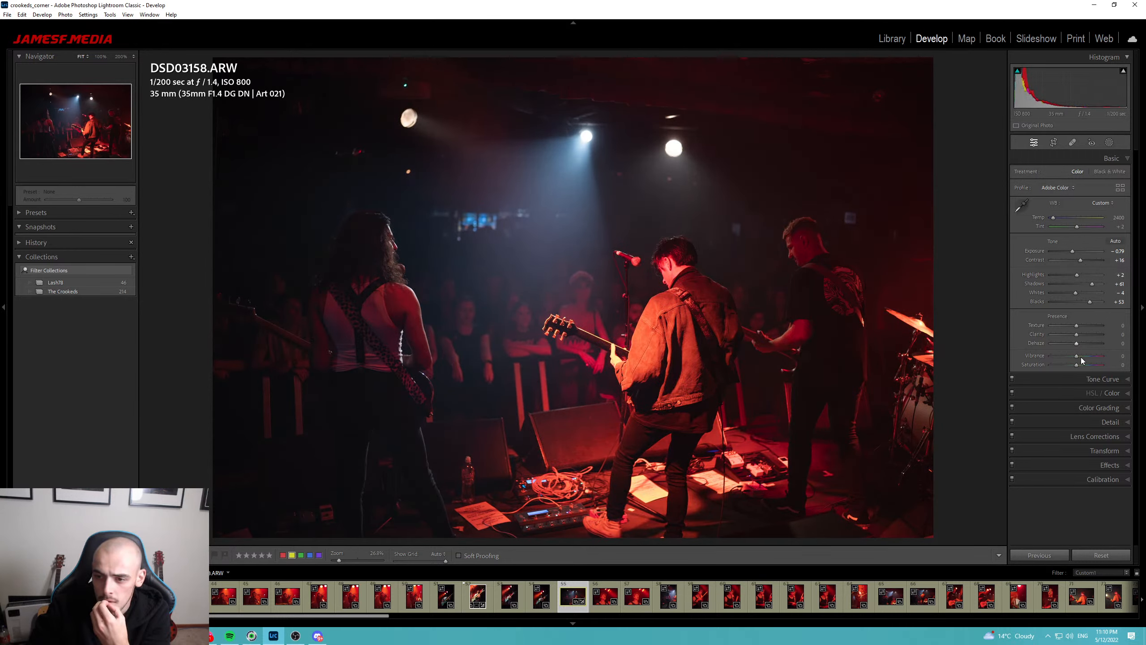
{"action": "left_click_drag", "start_coordinate": [1081, 357], "coordinate": [1071, 357]}
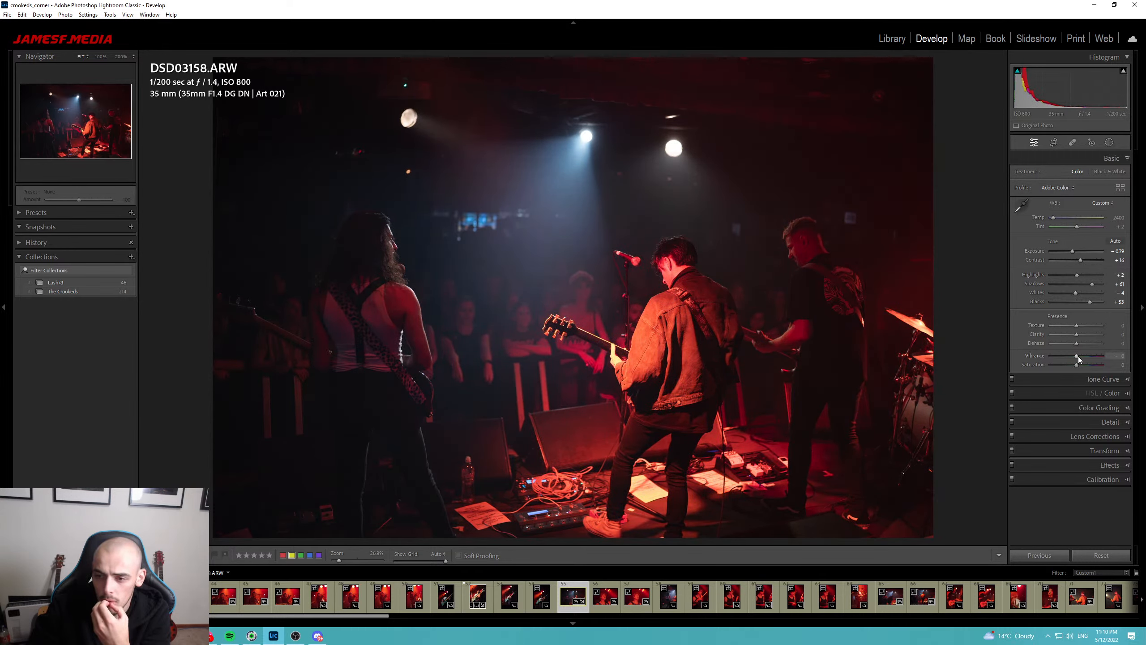
Adjust the reds in the colour mixer and set the oranges to hue +20, saturation −15 and luminance −13.
{"action": "left_click", "coordinate": [1097, 378]}
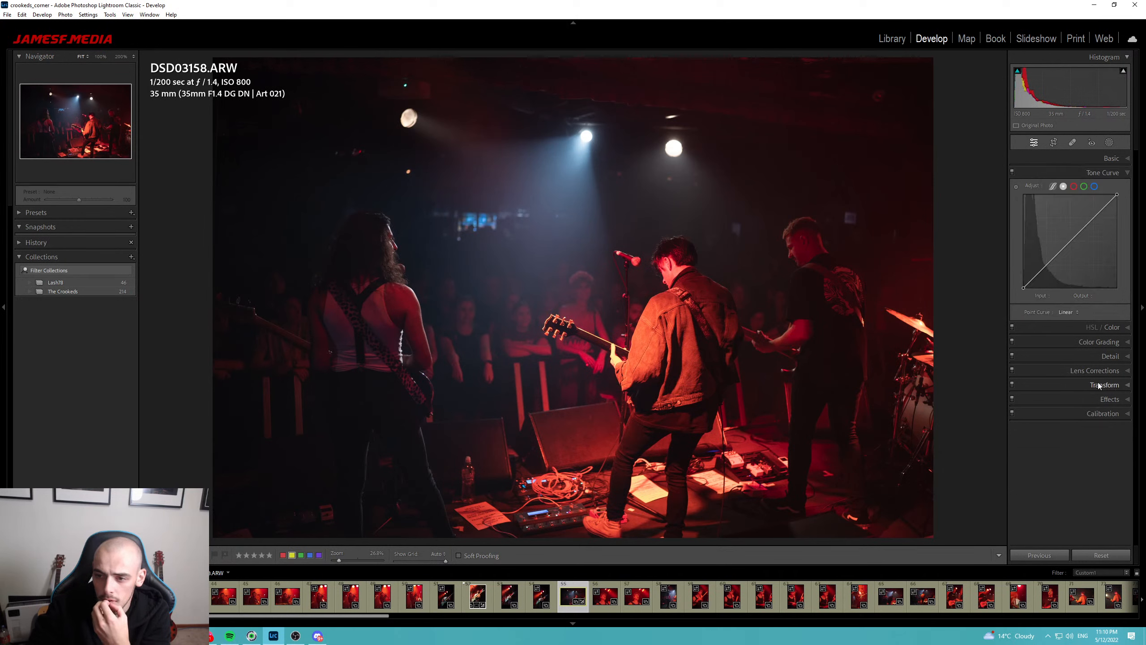
{"action": "left_click", "coordinate": [1108, 321]}
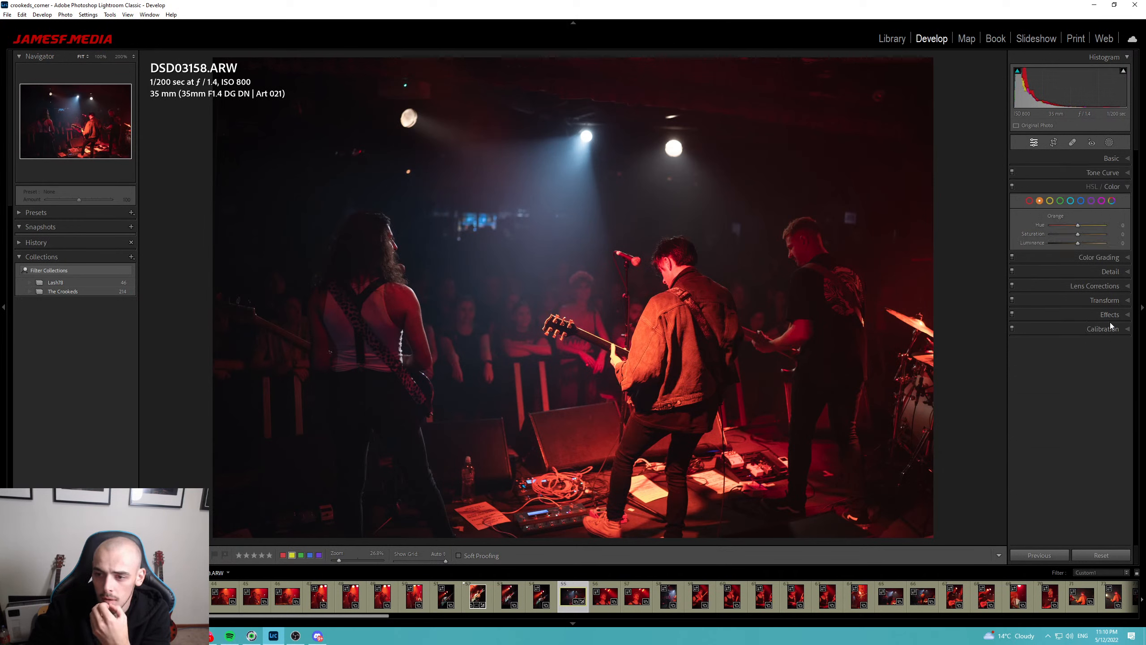
{"action": "left_click", "coordinate": [1030, 200]}
{"action": "mouse_move", "coordinate": [1081, 226]}
{"action": "left_mouse_down"}
{"action": "mouse_move", "coordinate": [1070, 236]}
{"action": "mouse_move", "coordinate": [1068, 223]}
{"action": "mouse_move", "coordinate": [1085, 244]}
{"action": "mouse_move", "coordinate": [1084, 224]}
{"action": "mouse_move", "coordinate": [1075, 243]}
{"action": "left_mouse_up"}
{"action": "left_click", "coordinate": [1039, 201]}
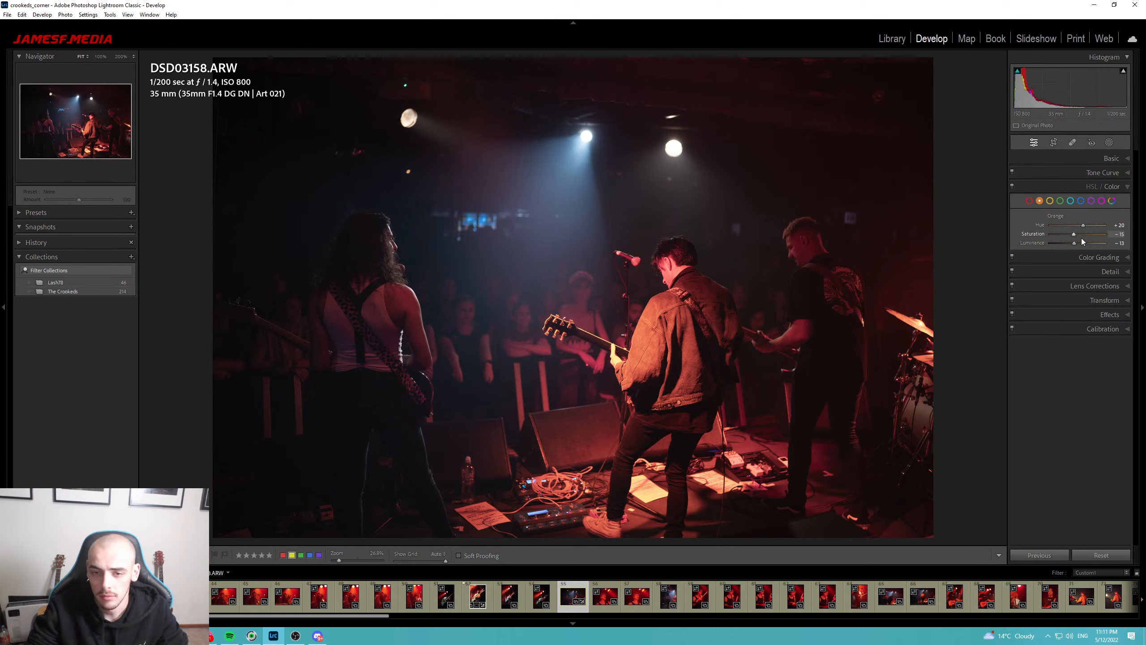
{"action": "left_click", "coordinate": [1109, 258]}
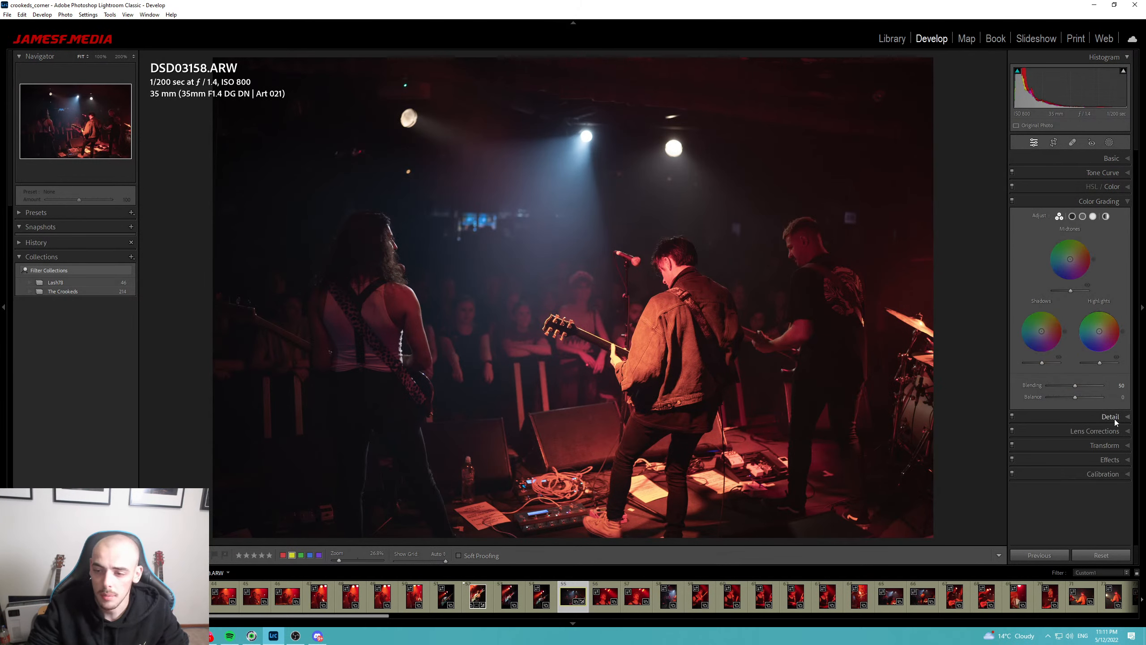
{"action": "left_click", "coordinate": [1103, 162]}
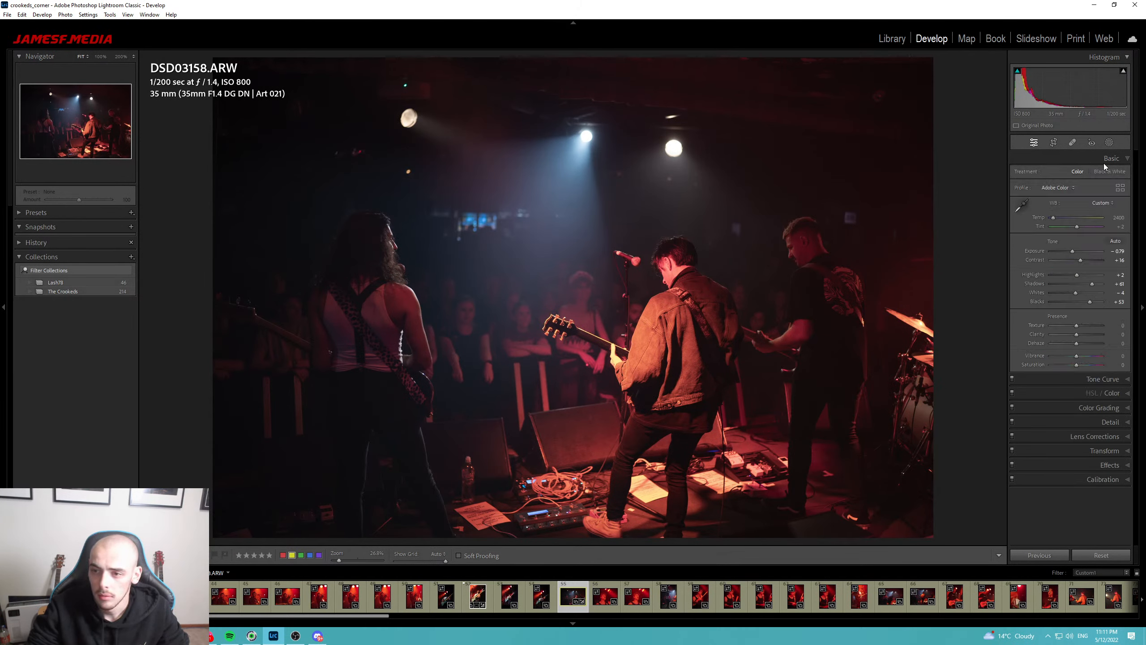
Convert DSD03158 to black and white, set exposure −0.61, contrast +56, highlights −56 and clarity +26, and raise the dehaze.
{"action": "left_click", "coordinate": [1113, 172]}
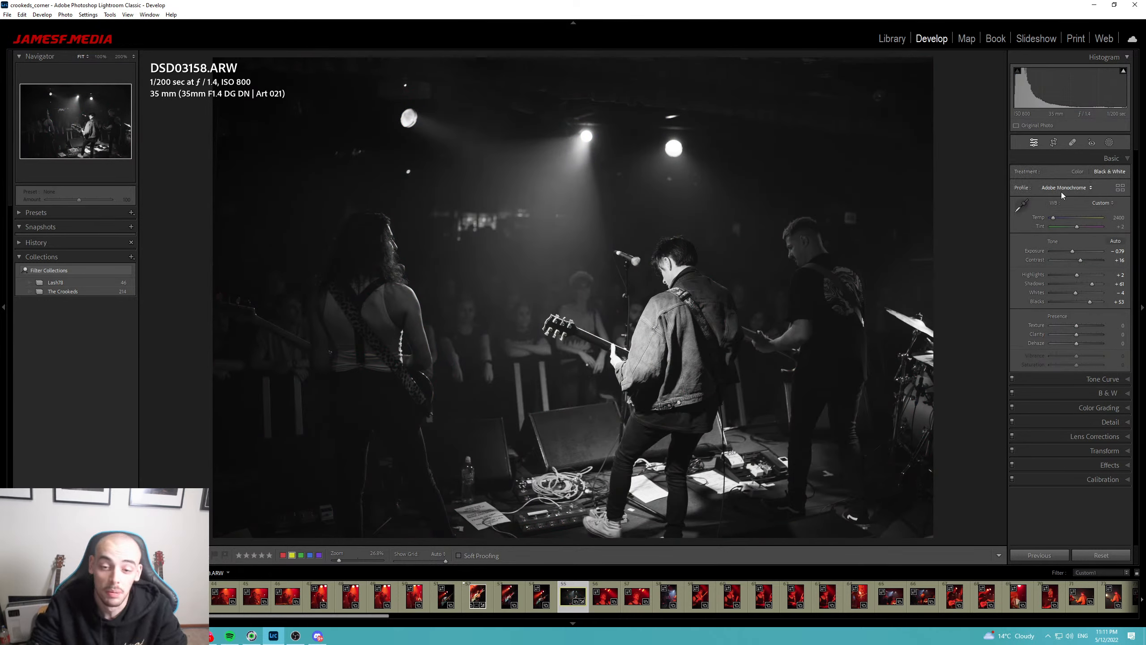
{"action": "mouse_move", "coordinate": [1083, 260]}
{"action": "left_mouse_down"}
{"action": "mouse_move", "coordinate": [1096, 262]}
{"action": "mouse_move", "coordinate": [1058, 278]}
{"action": "mouse_move", "coordinate": [1073, 252]}
{"action": "left_mouse_up"}
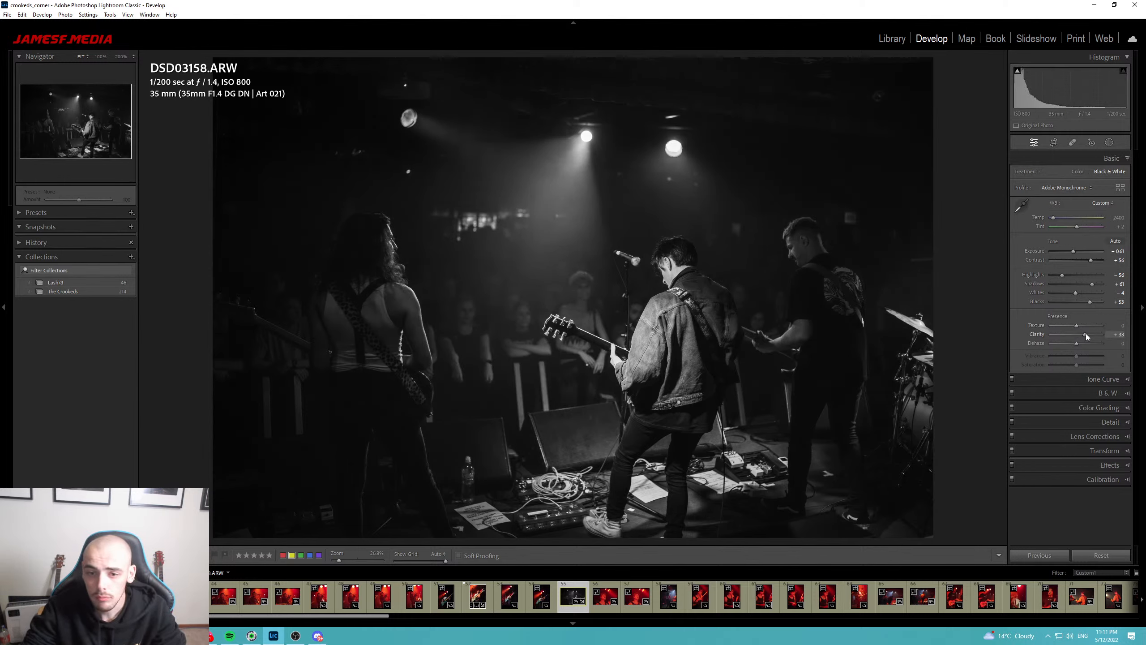
{"action": "left_click_drag", "start_coordinate": [1076, 335], "coordinate": [1087, 336]}
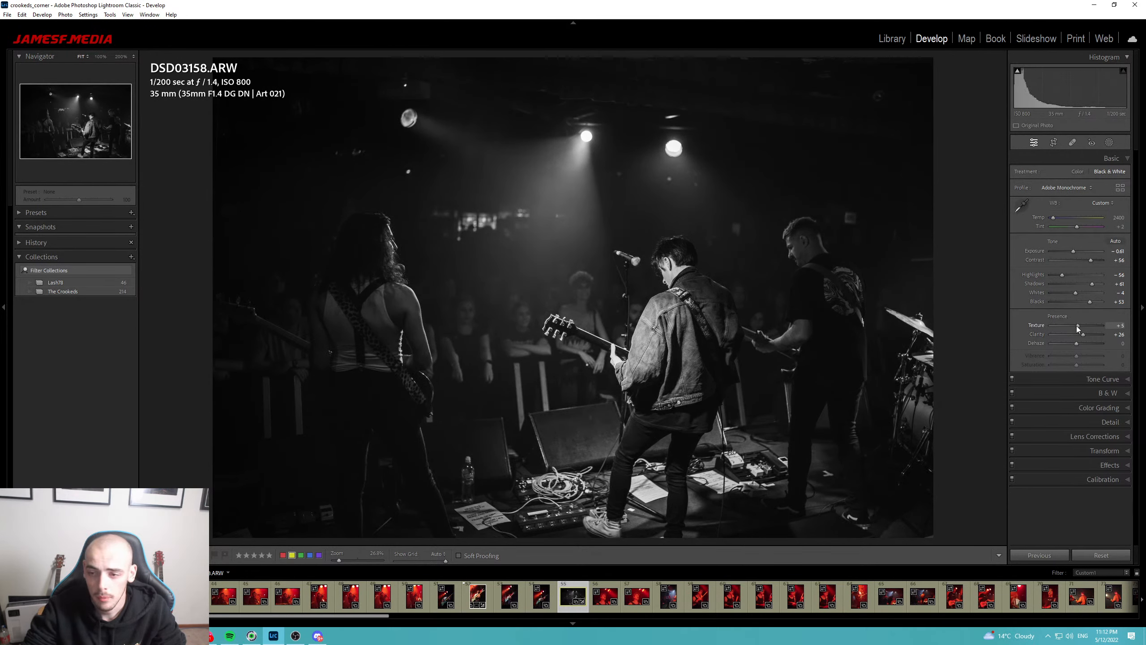
{"action": "left_click_drag", "start_coordinate": [1077, 344], "coordinate": [1082, 344]}
Shape the tone curve into a gentle S with lowered shadows and lifted highlights, and flag DSD03158 as a pick.
{"action": "left_click", "coordinate": [1102, 382]}
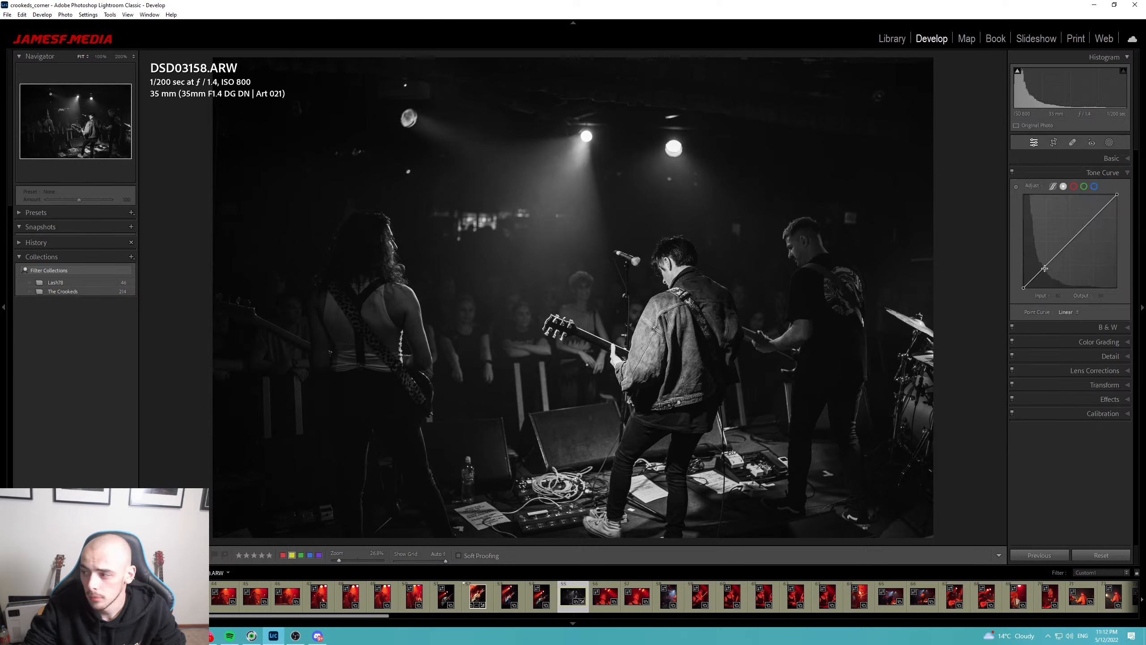
{"action": "left_click_drag", "start_coordinate": [1048, 265], "coordinate": [1048, 270]}
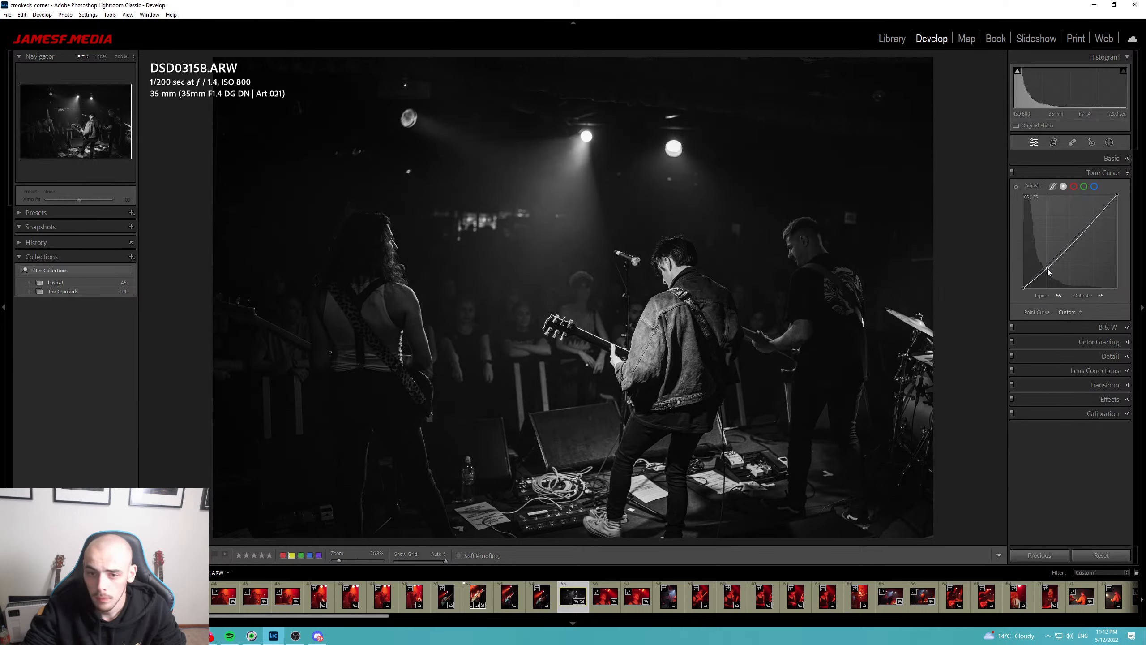
{"action": "left_click_drag", "start_coordinate": [1095, 217], "coordinate": [1119, 198]}
{"action": "left_click_drag", "start_coordinate": [1024, 288], "coordinate": [1015, 294]}
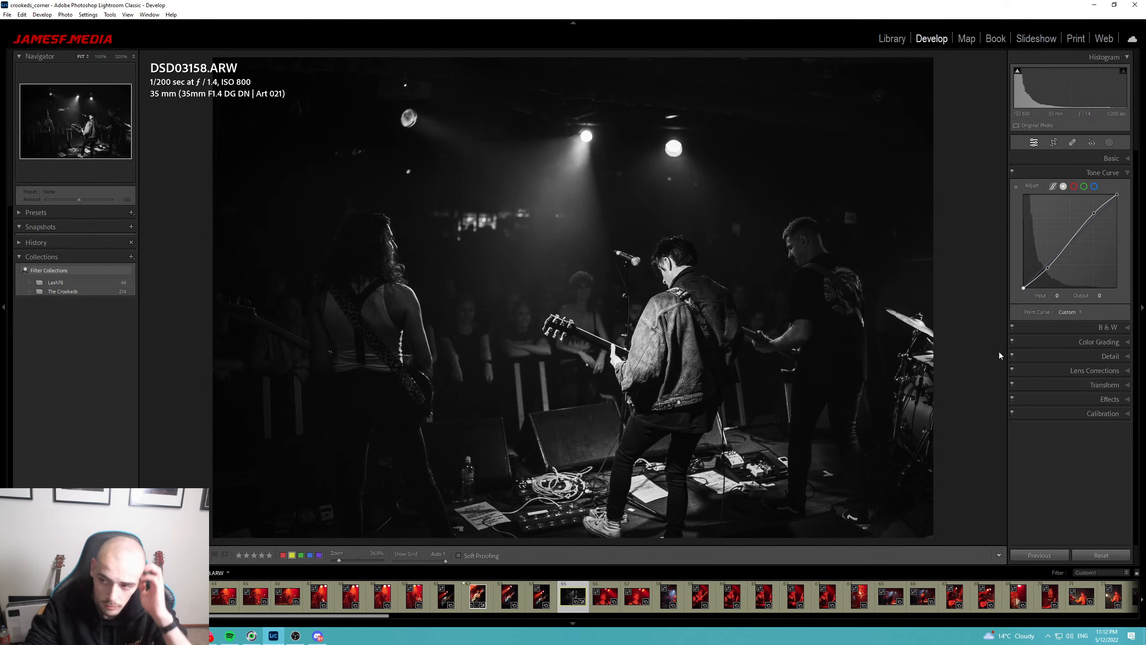
{"action": "key", "text": "p"}
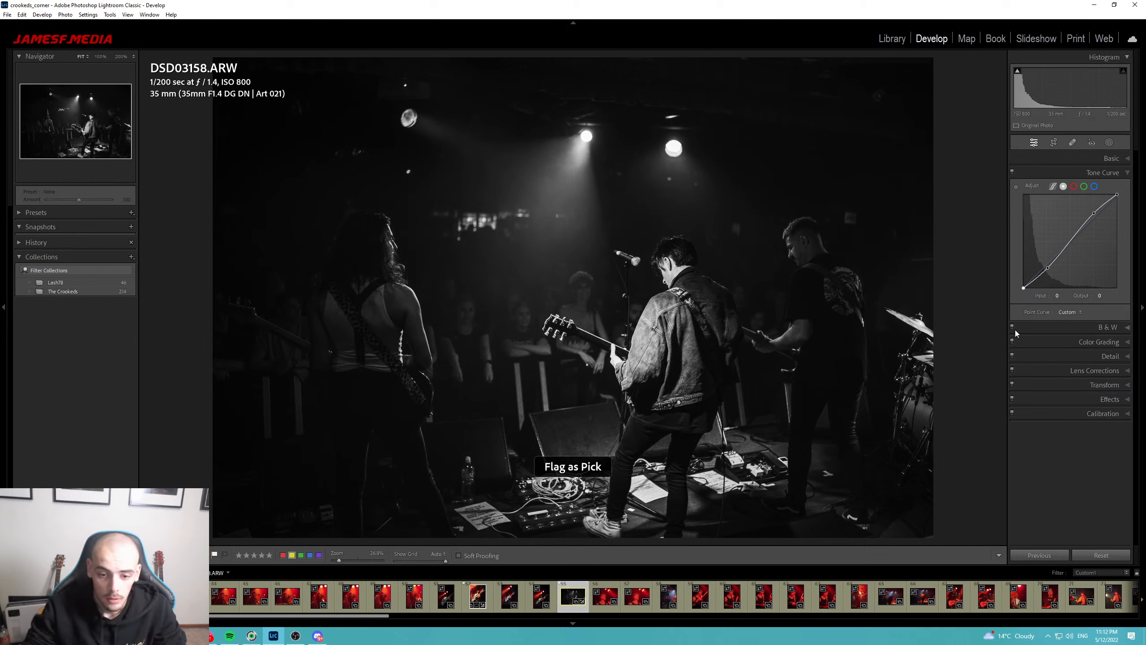
Open DSC04168 and set its white balance to temperature 2000 and tint −24.
{"action": "left_click", "coordinate": [600, 604]}
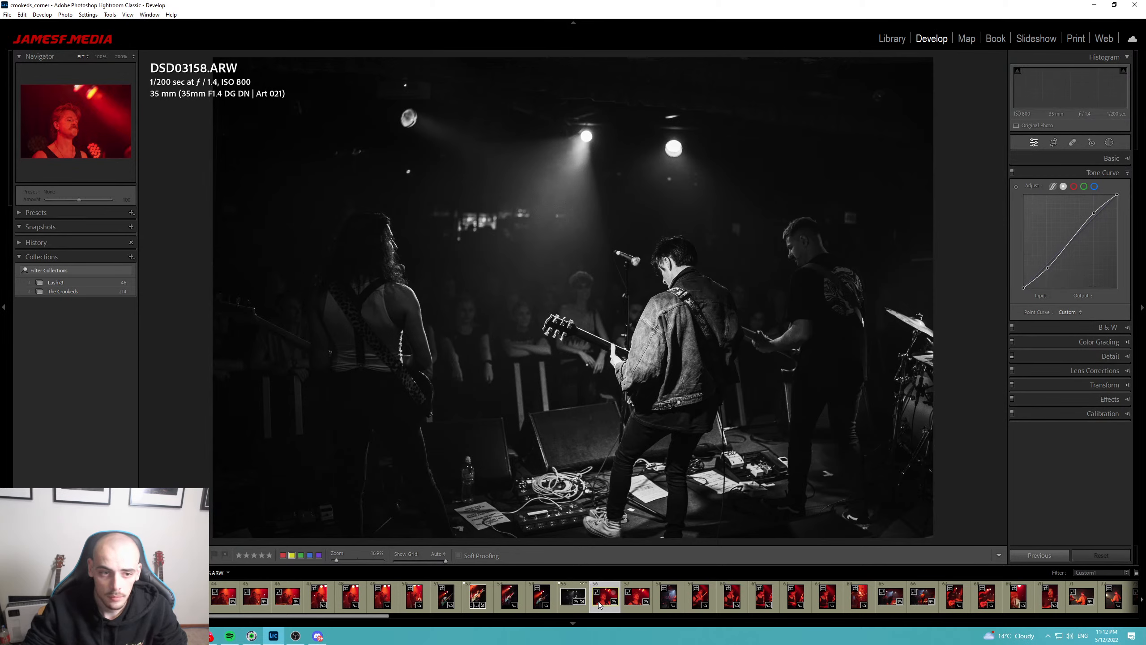
{"action": "key", "text": "Right"}
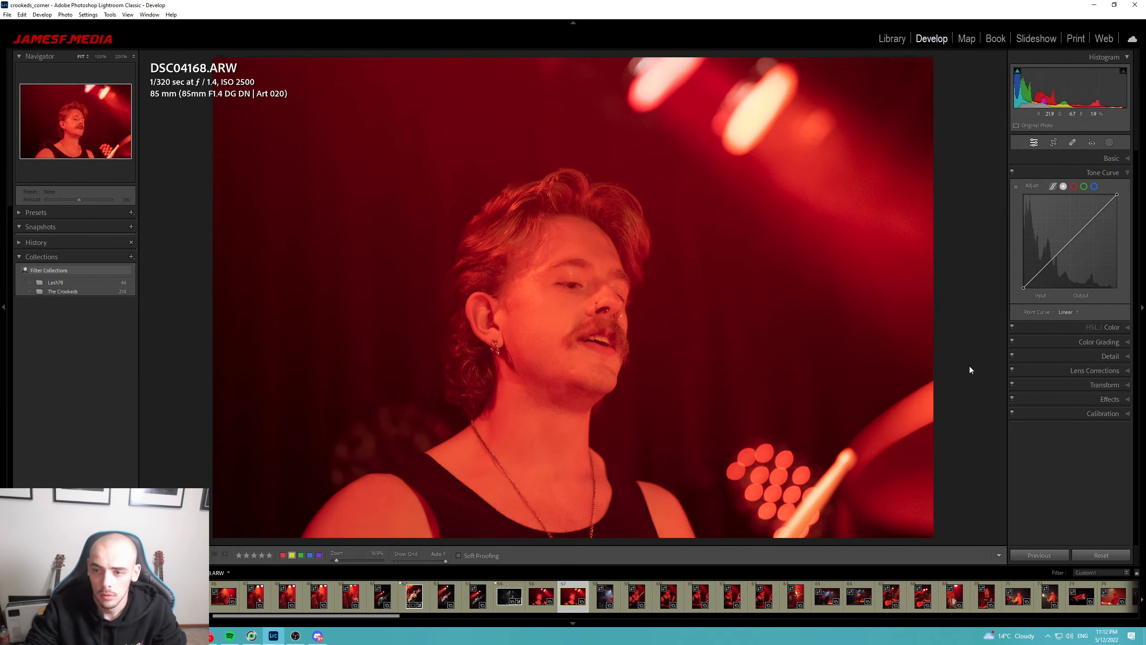
{"action": "left_click", "coordinate": [1110, 159]}
{"action": "mouse_move", "coordinate": [1056, 217]}
{"action": "left_mouse_down"}
{"action": "mouse_move", "coordinate": [1045, 217]}
{"action": "mouse_move", "coordinate": [1072, 227]}
{"action": "left_mouse_up"}
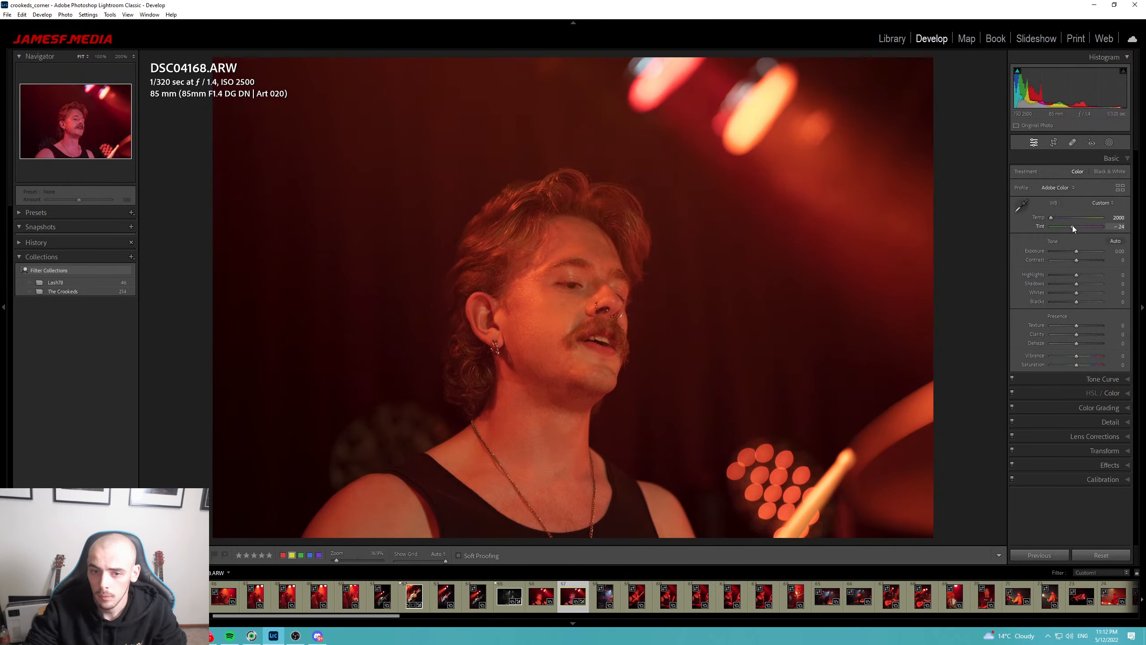
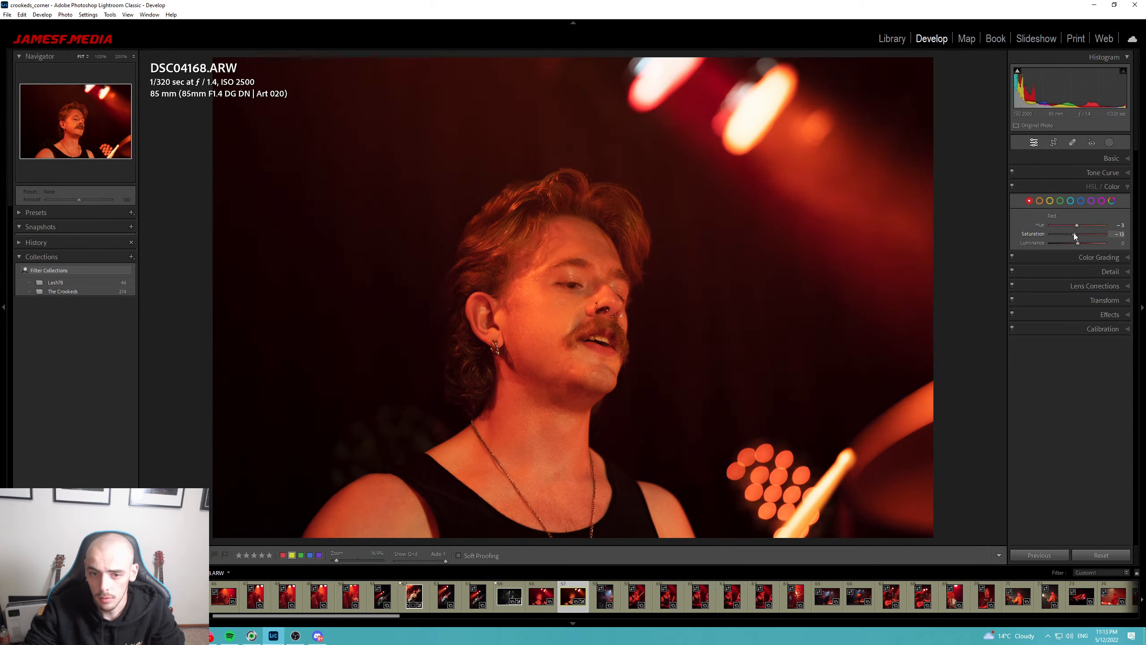
Try an orange hue of +27 in the colour mixer, reset it to 0, and set the orange saturation to −18.
{"action": "left_click", "coordinate": [1039, 201]}
{"action": "left_click_drag", "start_coordinate": [1078, 224], "coordinate": [1085, 224]}
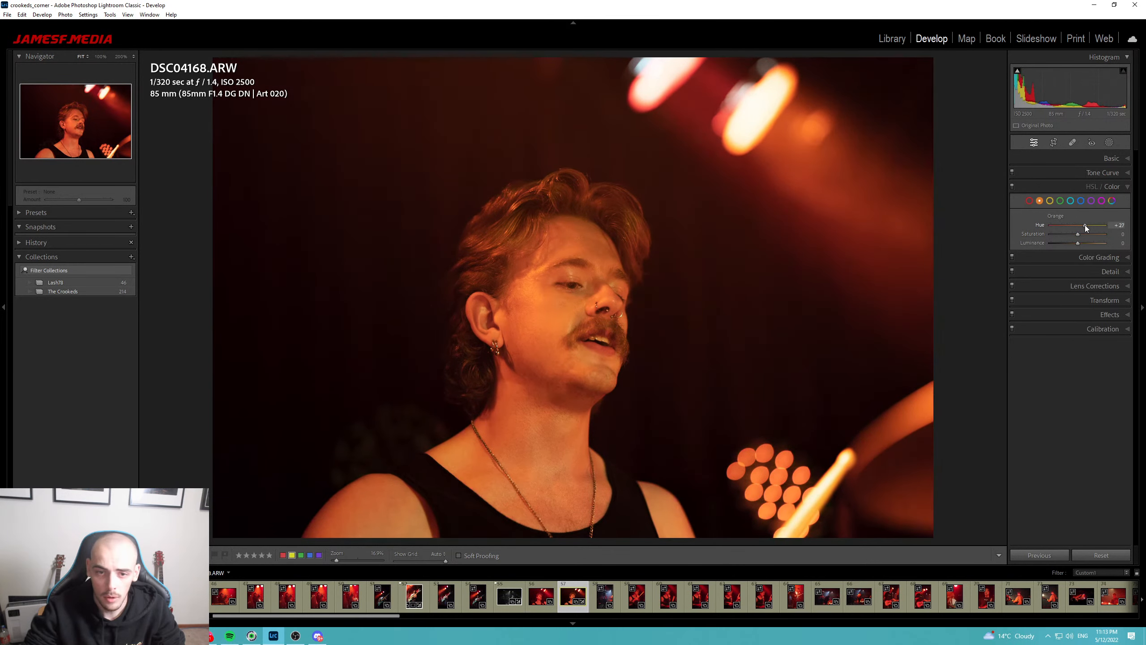
{"action": "double_click", "coordinate": [1086, 225]}
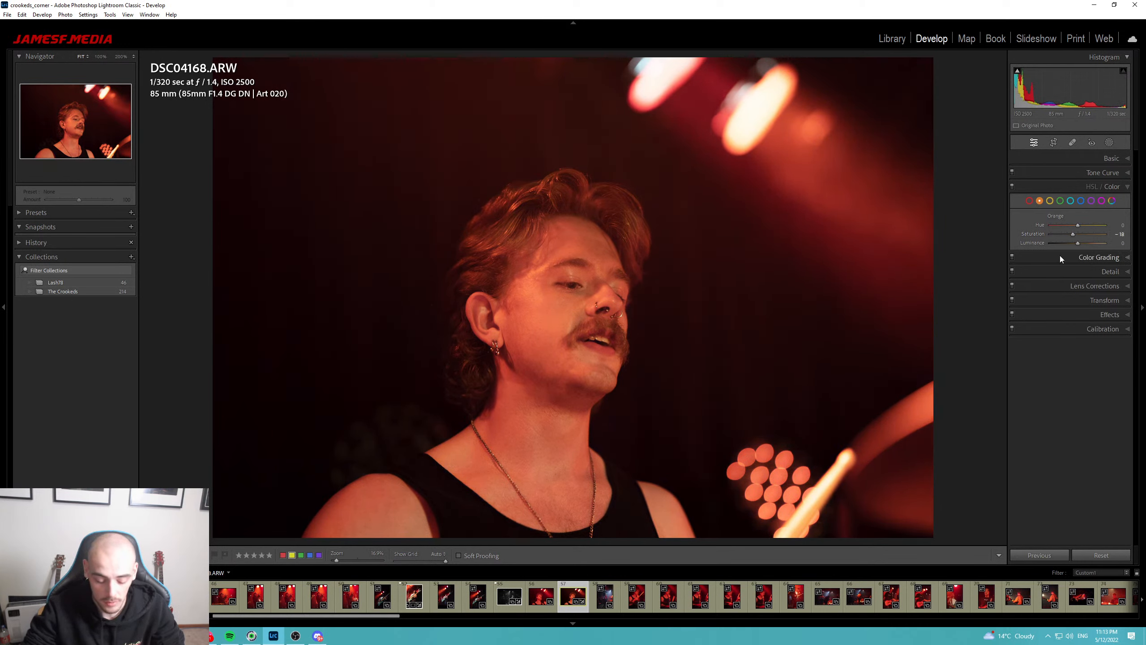
Add a large inverted radial mask around the singer, lower its exposure to about −0.9, and flag the photo as a pick.
{"action": "key", "text": "k"}
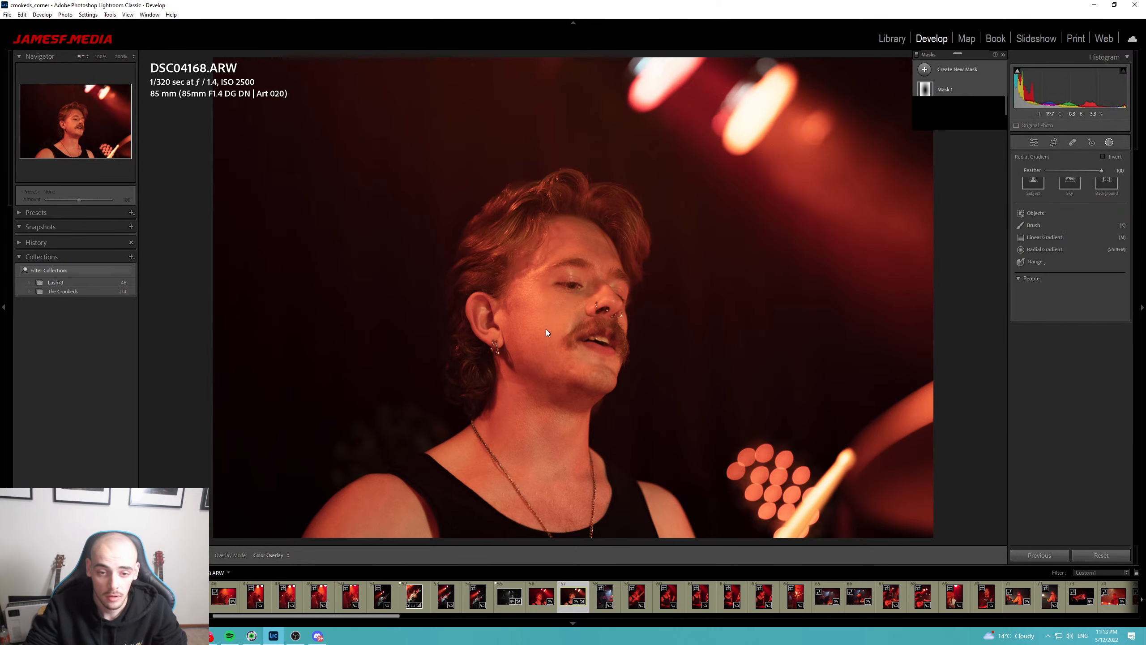
{"action": "left_click_drag", "start_coordinate": [767, 535], "coordinate": [297, 61]}
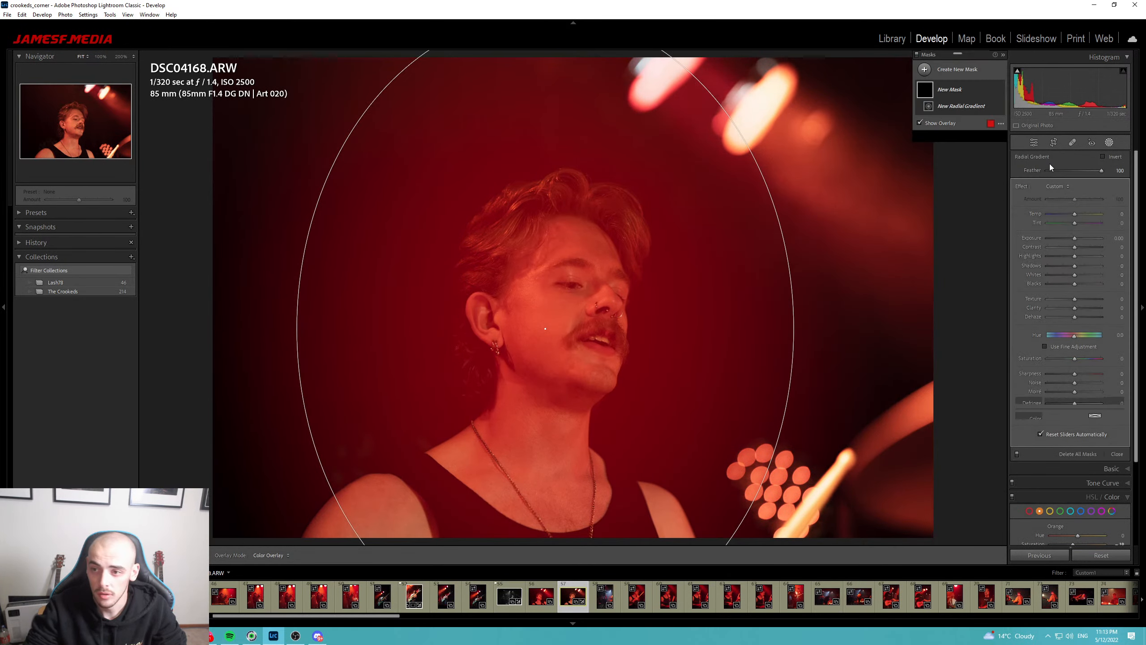
{"action": "left_click", "coordinate": [1109, 159]}
{"action": "left_click_drag", "start_coordinate": [1075, 238], "coordinate": [1066, 237]}
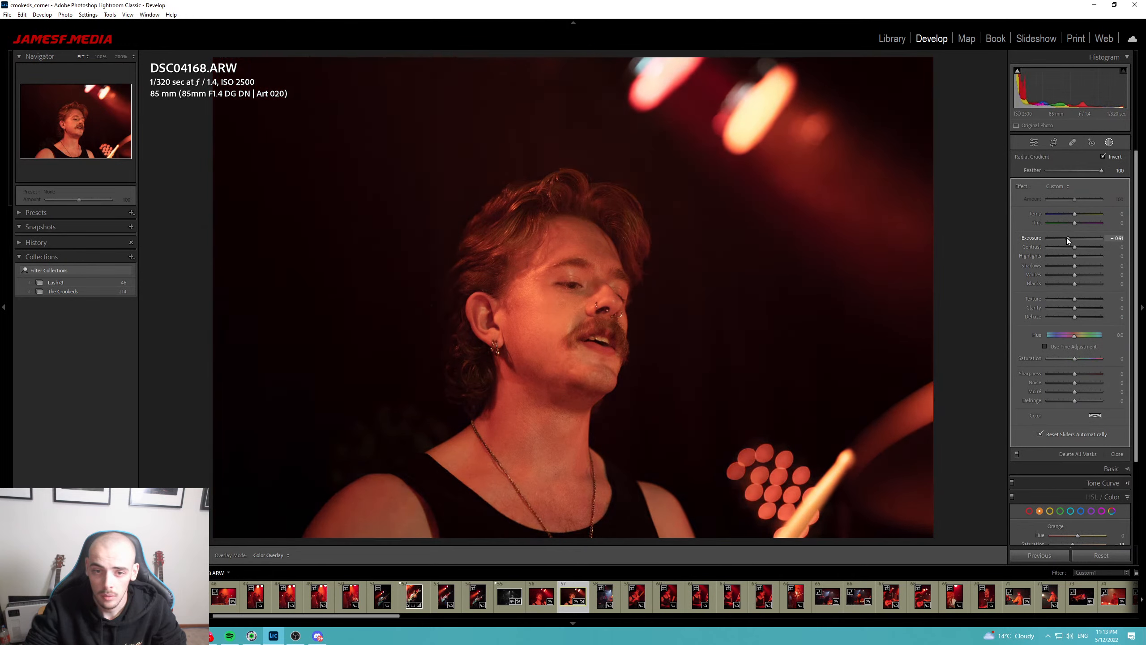
{"action": "key", "text": "Escape"}
{"action": "key", "text": "Escape"}
{"action": "key", "text": "p"}
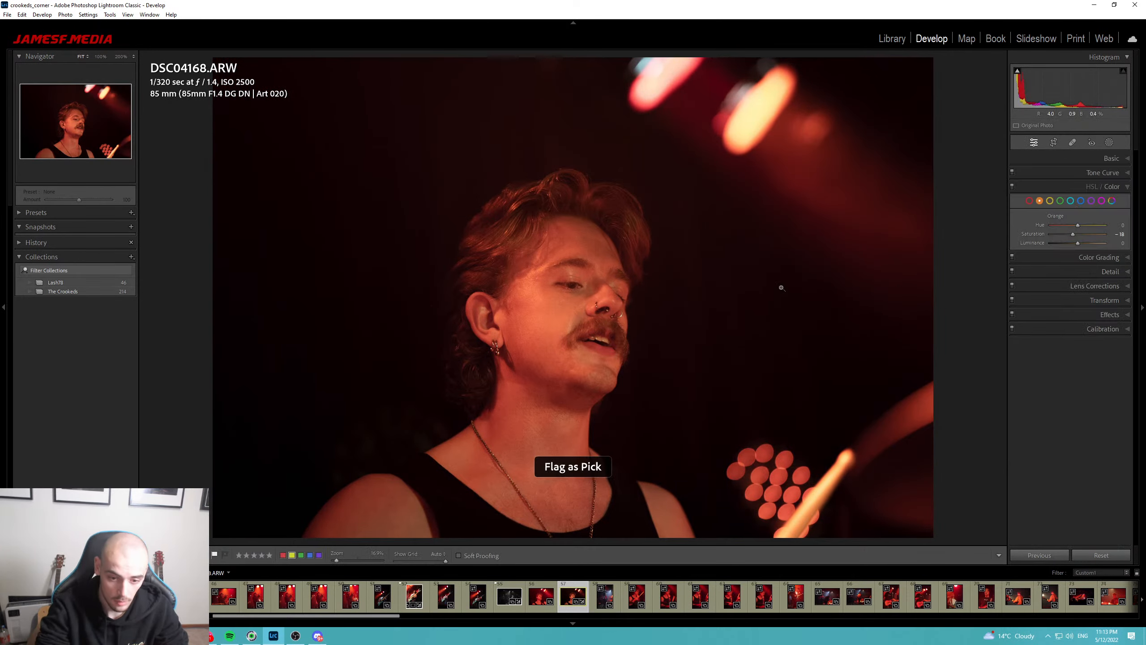
Go to the next photo, DSD03170, and show its basic adjustments.
{"action": "key", "text": "Right"}
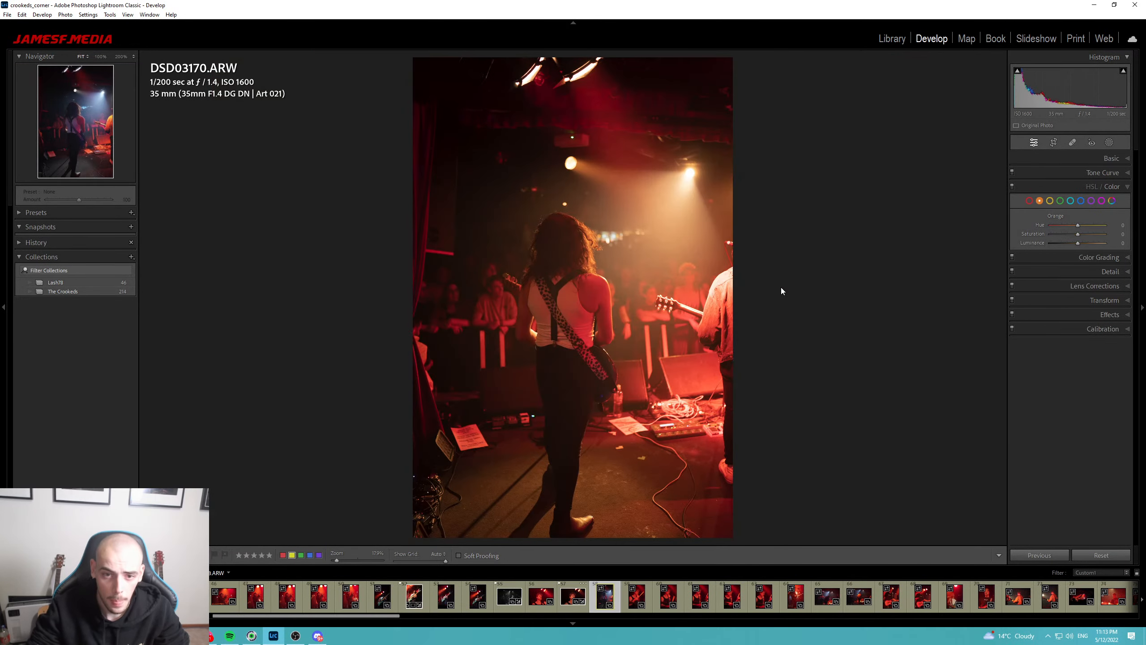
{"action": "left_click_drag", "start_coordinate": [580, 273], "coordinate": [473, 469]}
{"action": "left_click", "coordinate": [1111, 158]}
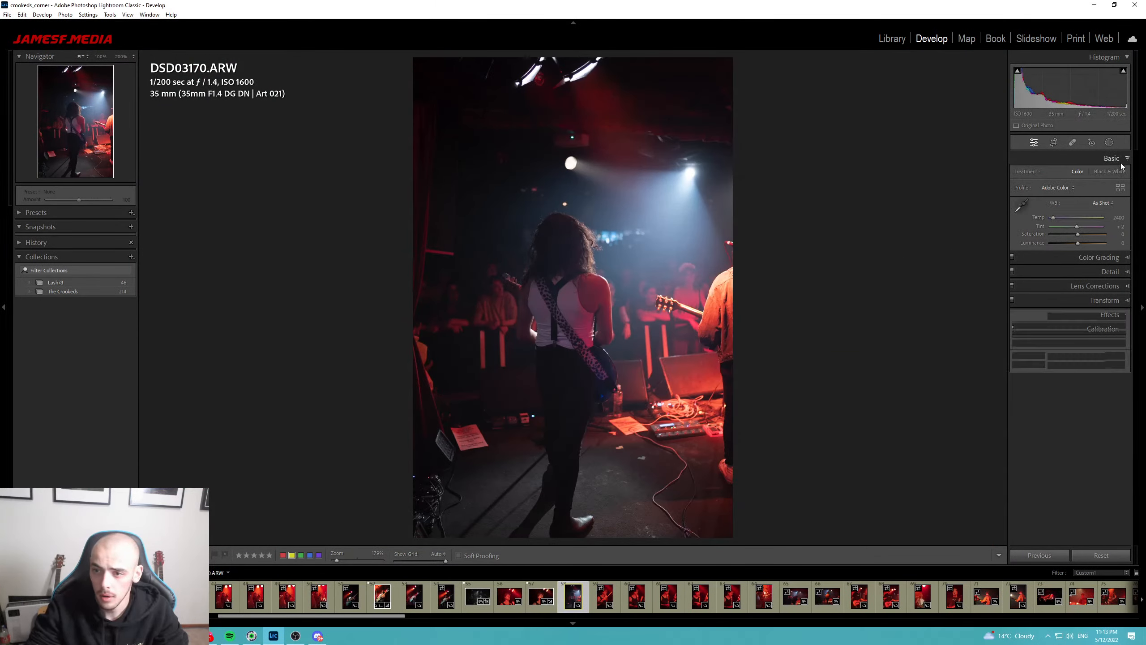
Try the Auto white balance on DSD03170 and return it to As Shot.
{"action": "left_click", "coordinate": [1103, 203]}
{"action": "left_click", "coordinate": [1081, 226]}
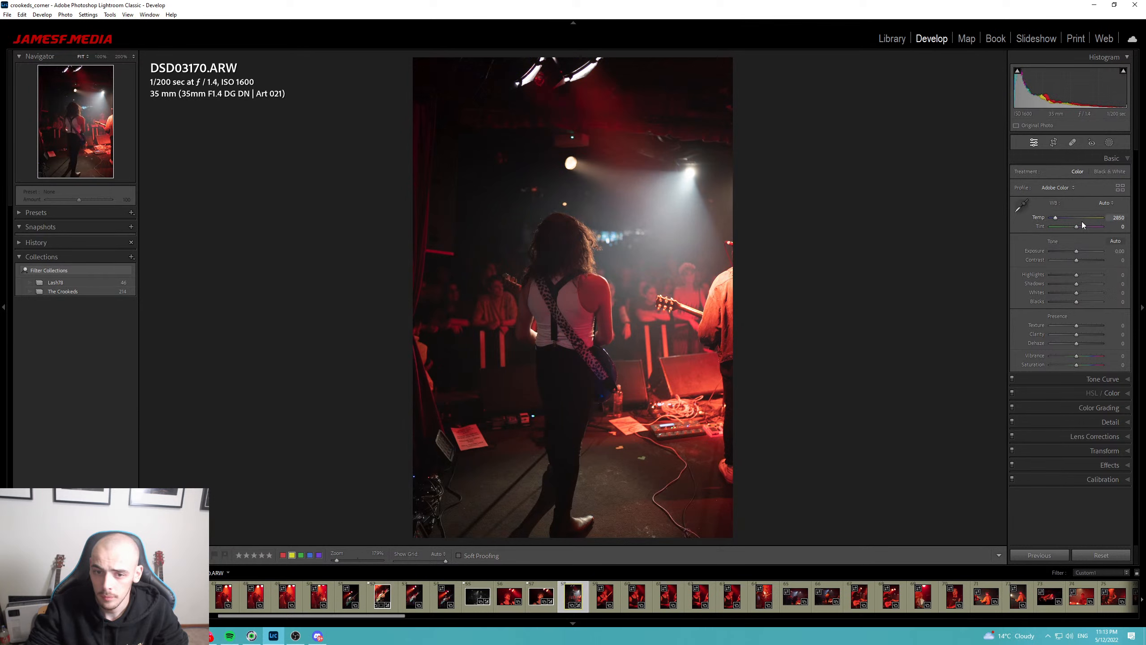
{"action": "left_click", "coordinate": [1103, 203]}
{"action": "left_click", "coordinate": [1101, 206]}
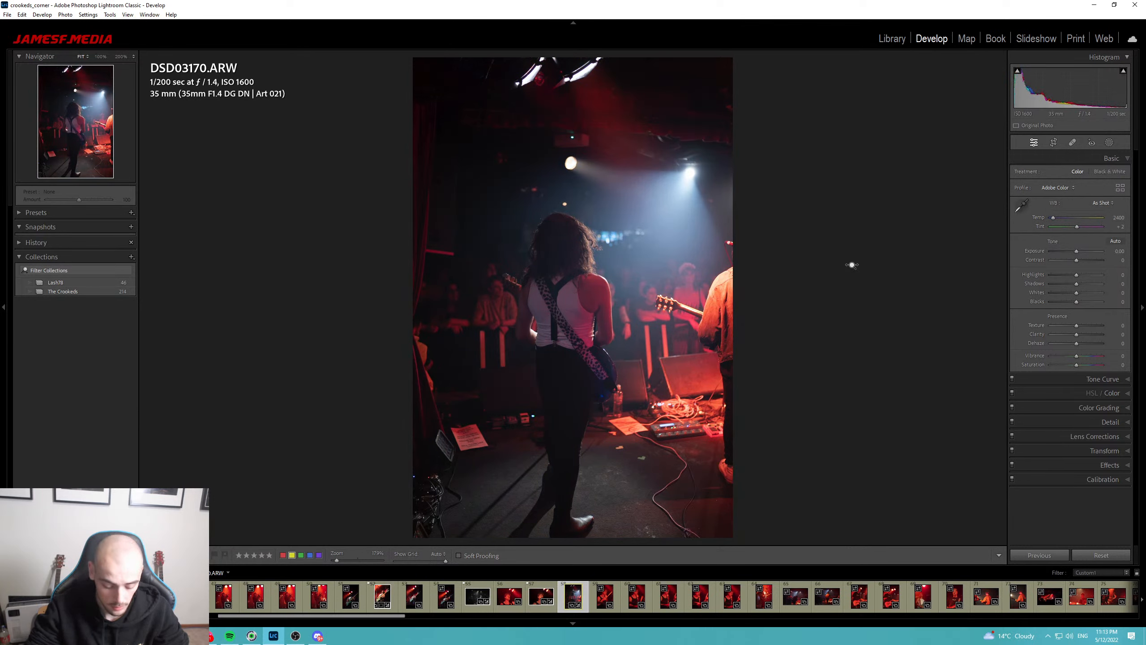
Add a tall inverted radial mask around the guitarist seen from behind and lower its exposure to about −0.9.
{"action": "key", "text": "shift+m"}
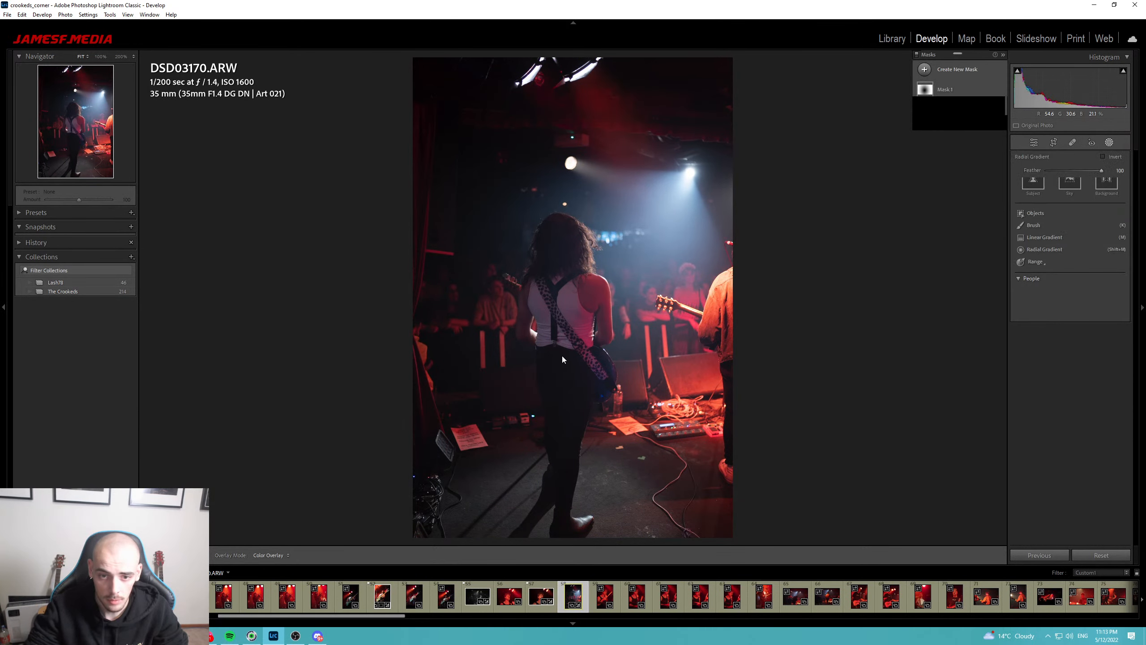
{"action": "left_click_drag", "start_coordinate": [562, 337], "coordinate": [675, 586]}
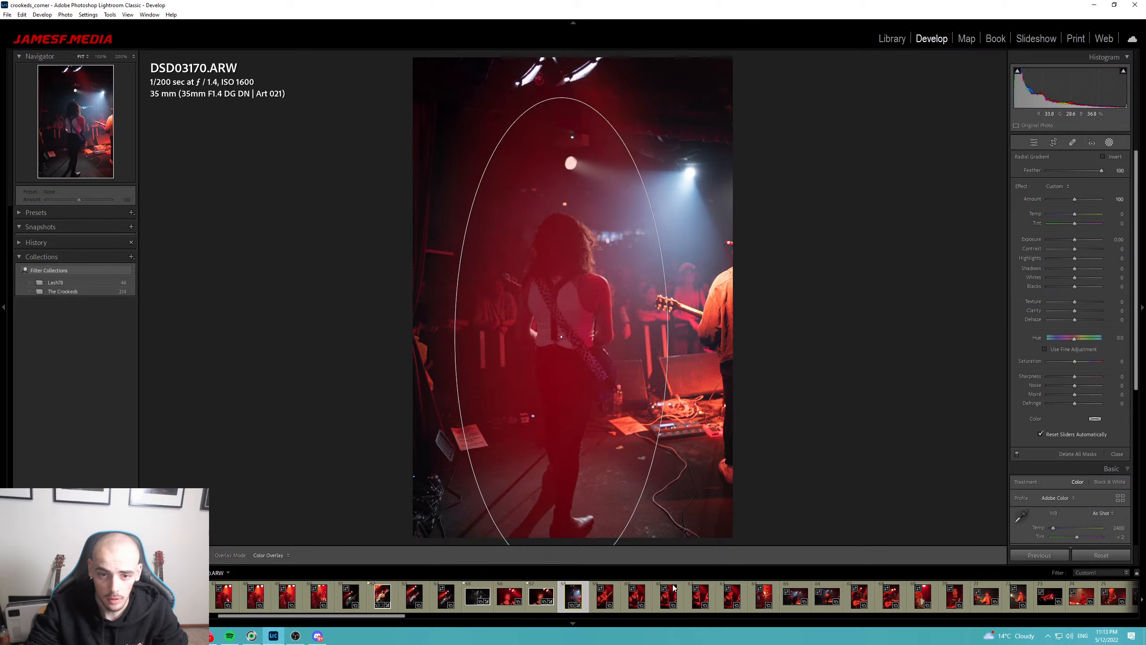
{"action": "left_click", "coordinate": [1103, 156]}
{"action": "left_click_drag", "start_coordinate": [1074, 238], "coordinate": [1065, 238]}
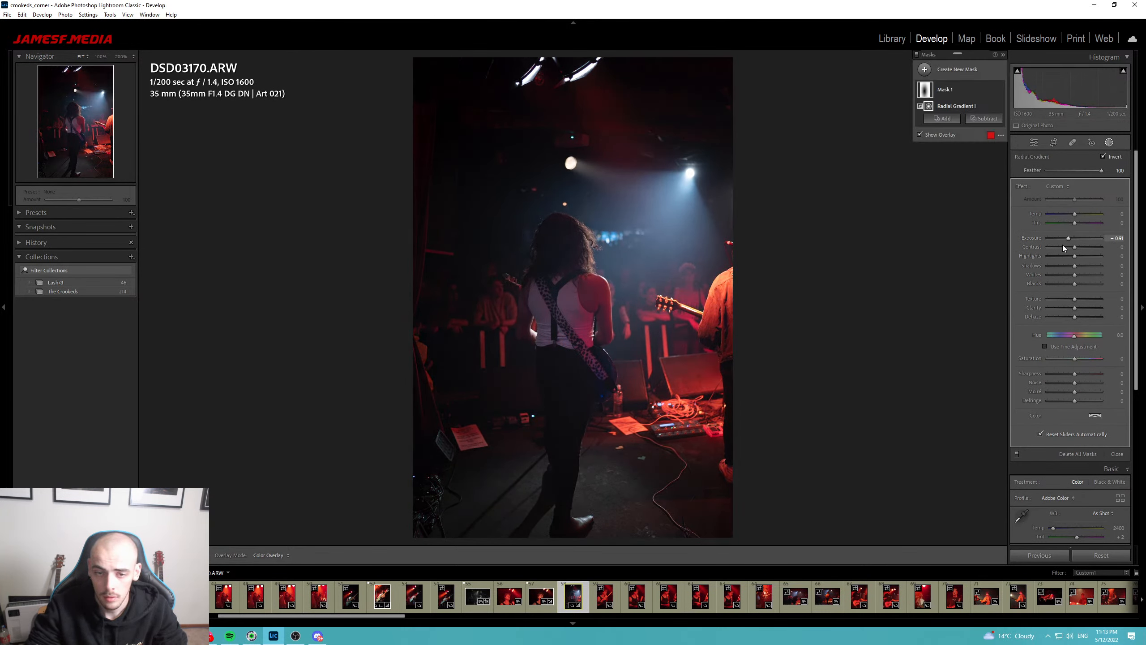
{"action": "left_click", "coordinate": [1109, 142]}
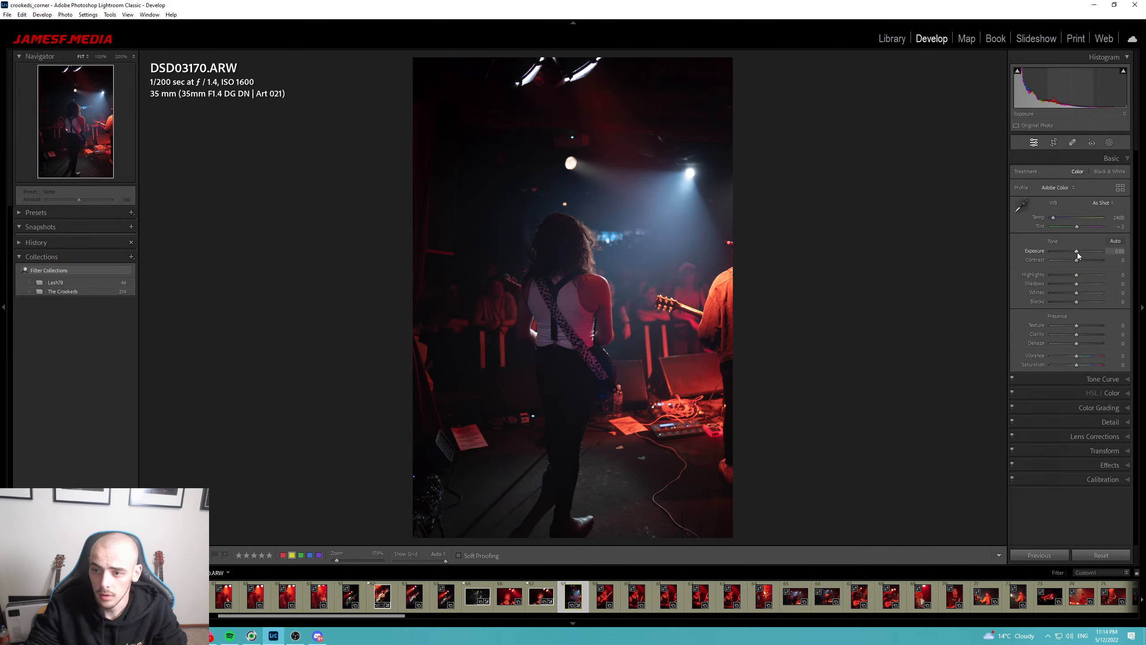
Raise the overall exposure and set highlights +61, shadows −33, whites +51, blacks +54 and dehaze +35.
{"action": "left_click_drag", "start_coordinate": [1077, 252], "coordinate": [1083, 303]}
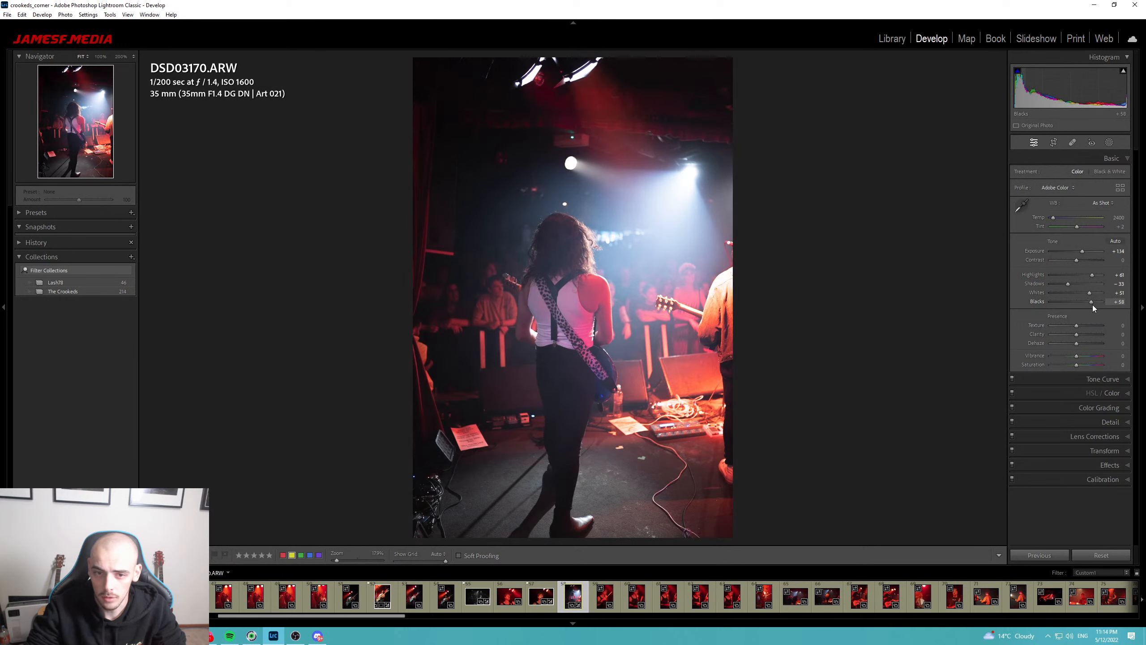
{"action": "left_click_drag", "start_coordinate": [1078, 342], "coordinate": [1082, 344]}
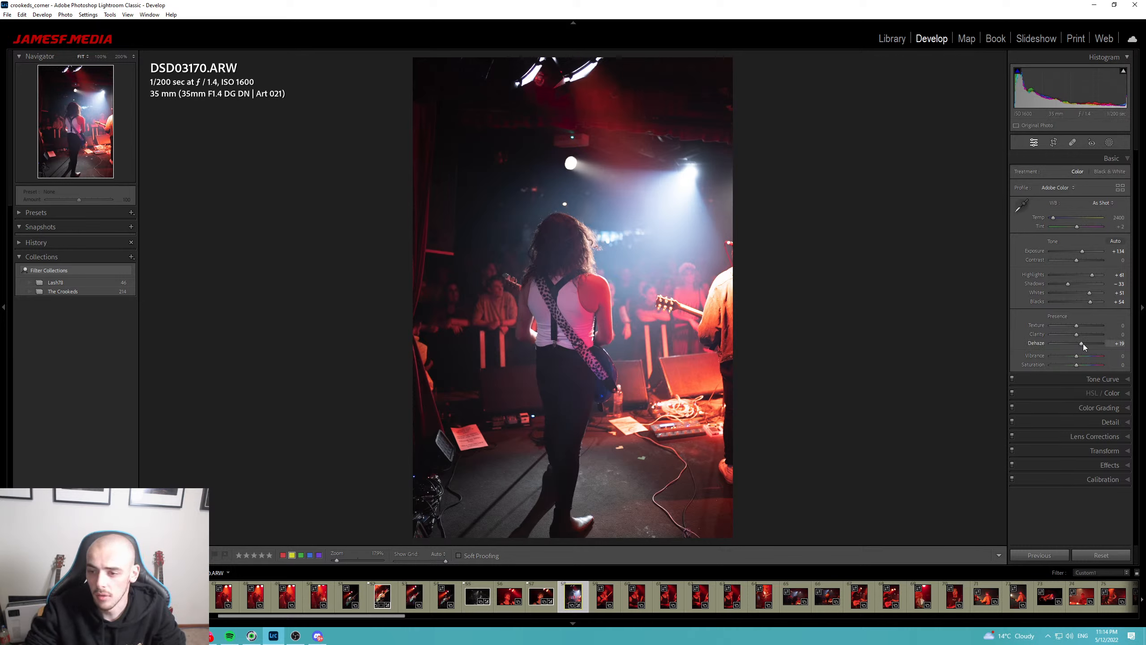
{"action": "left_click_drag", "start_coordinate": [1084, 344], "coordinate": [1088, 346]}
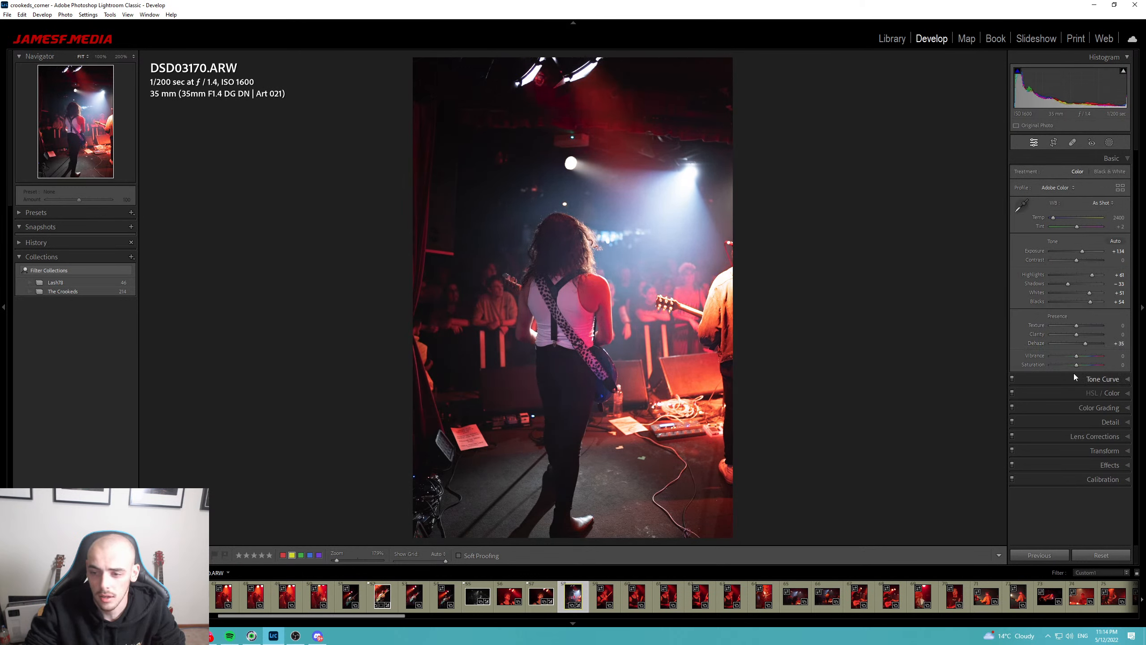
Reduce the saturation of the reds in the colour mixer.
{"action": "left_click", "coordinate": [1109, 392]}
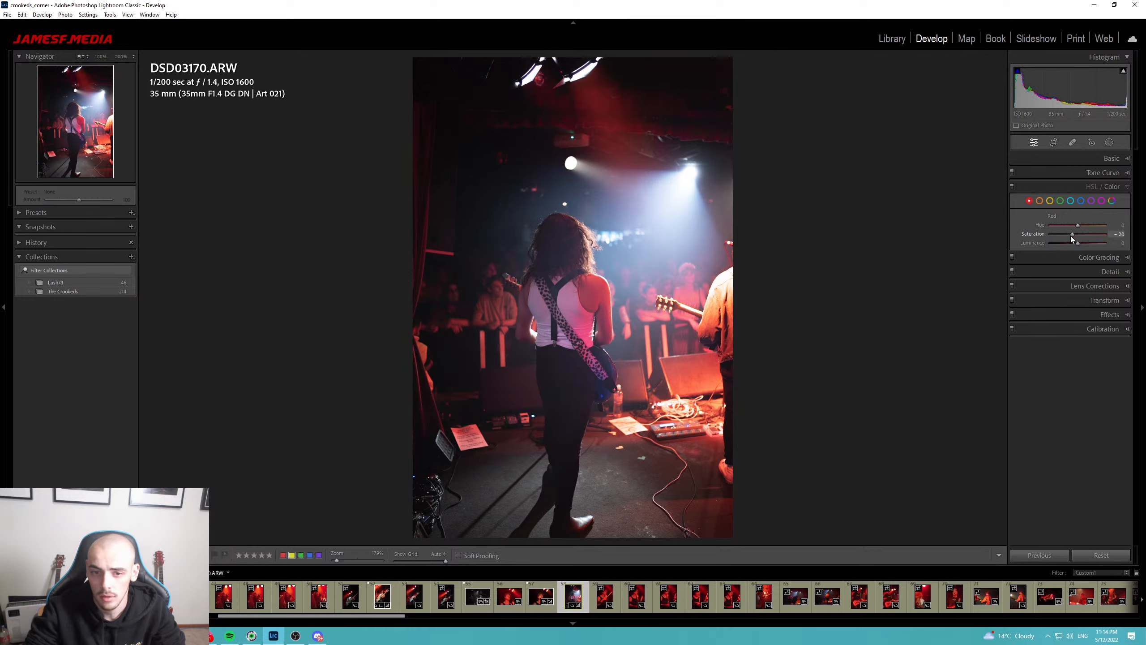
{"action": "mouse_move", "coordinate": [1071, 236]}
{"action": "left_mouse_down"}
{"action": "mouse_move", "coordinate": [1081, 234]}
{"action": "mouse_move", "coordinate": [1069, 234]}
{"action": "left_mouse_up"}
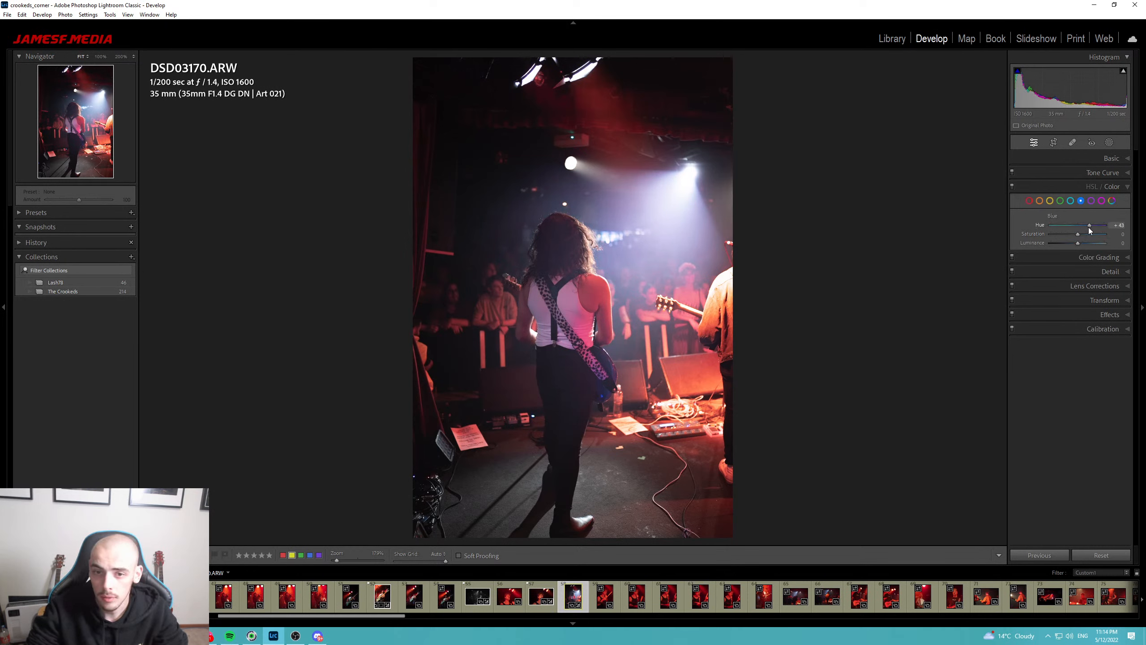
Try blue hues of +43 and −13 with saturation +35 and luminance +58, resetting the blue luminance and saturation.
{"action": "mouse_move", "coordinate": [1089, 230]}
{"action": "left_mouse_down"}
{"action": "mouse_move", "coordinate": [1067, 230]}
{"action": "mouse_move", "coordinate": [1094, 243]}
{"action": "left_mouse_up"}
{"action": "double_click", "coordinate": [1071, 227]}
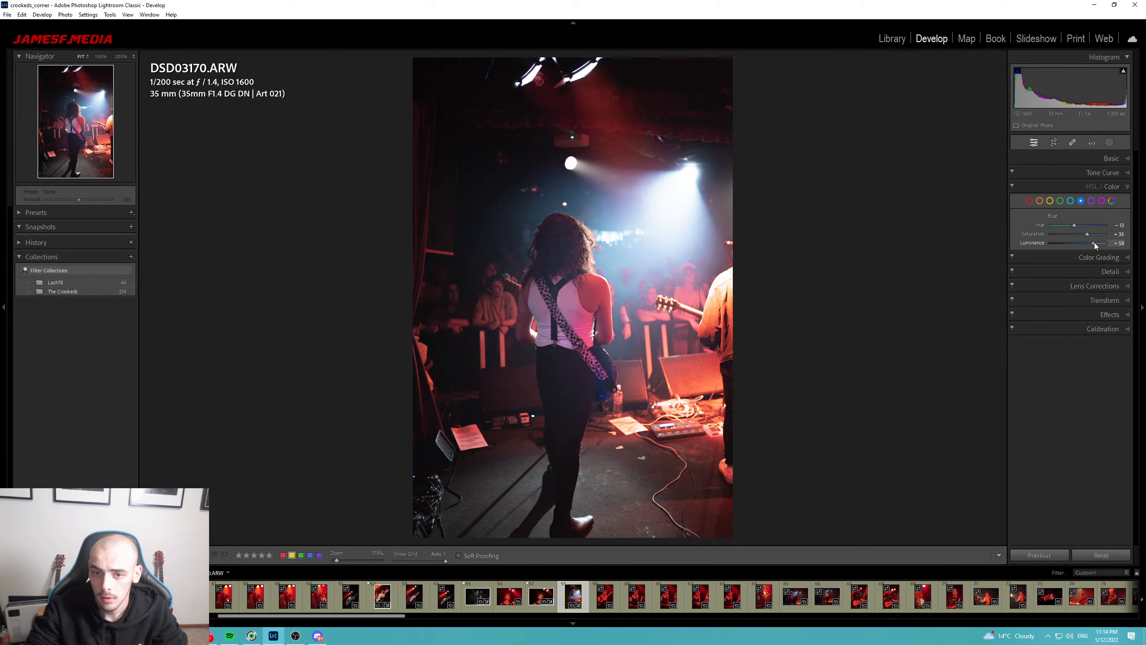
{"action": "double_click", "coordinate": [1090, 242]}
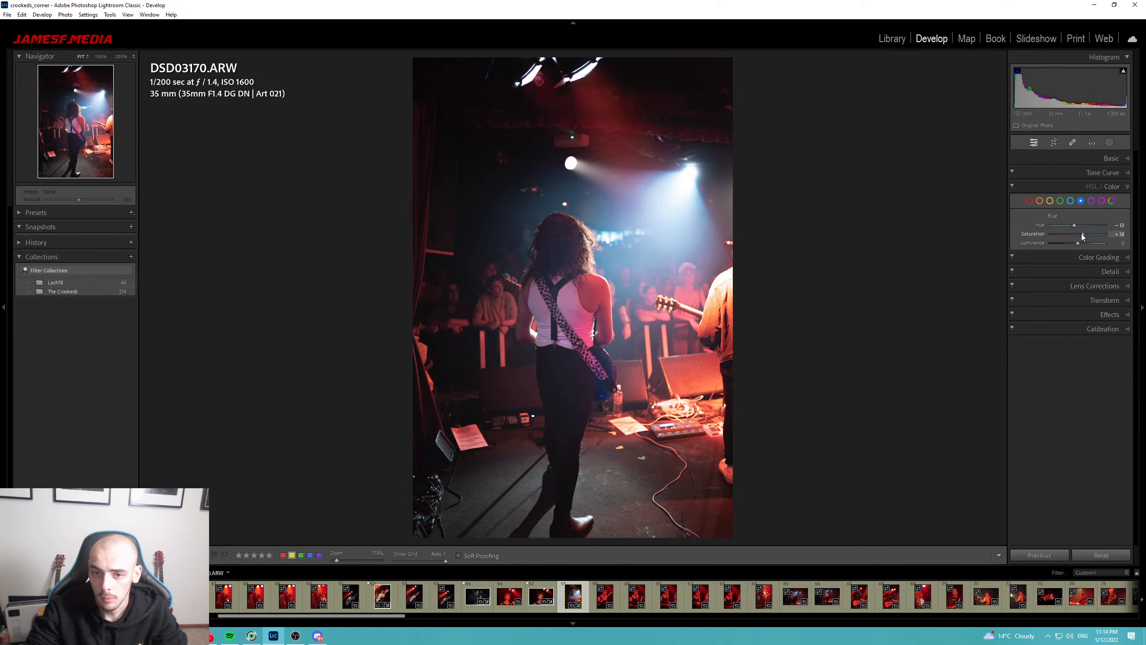
{"action": "double_click", "coordinate": [1081, 233]}
Set the aqua saturation to +2 and the blues to hue −18, saturation +13 and luminance +15.
{"action": "left_click", "coordinate": [1071, 200]}
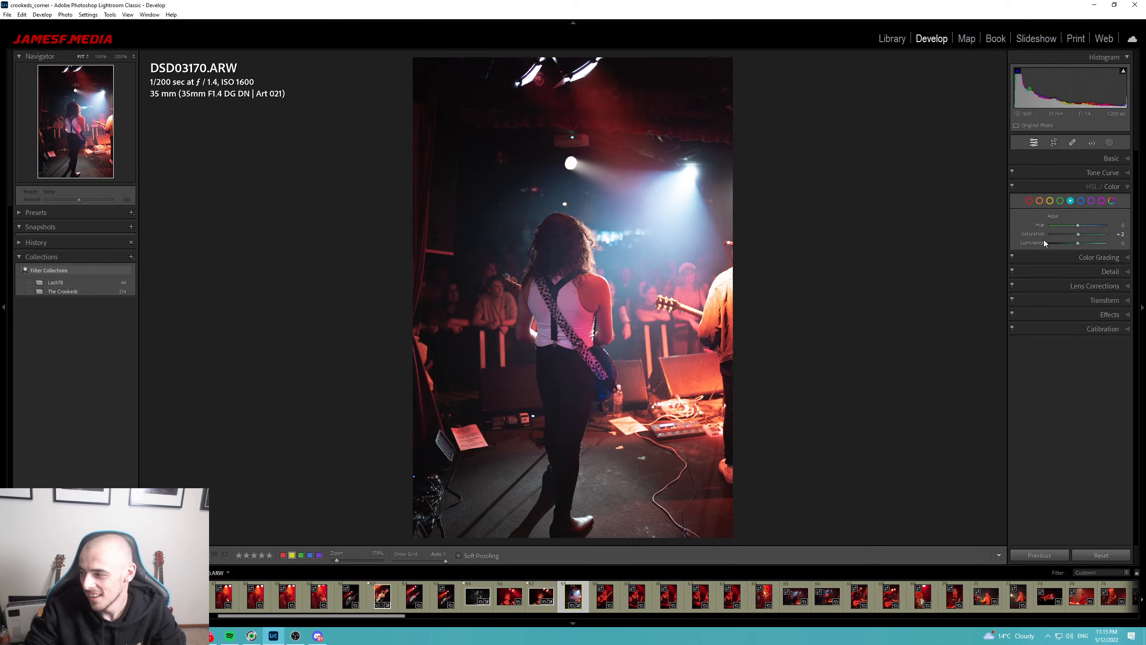
{"action": "left_click", "coordinate": [1081, 201]}
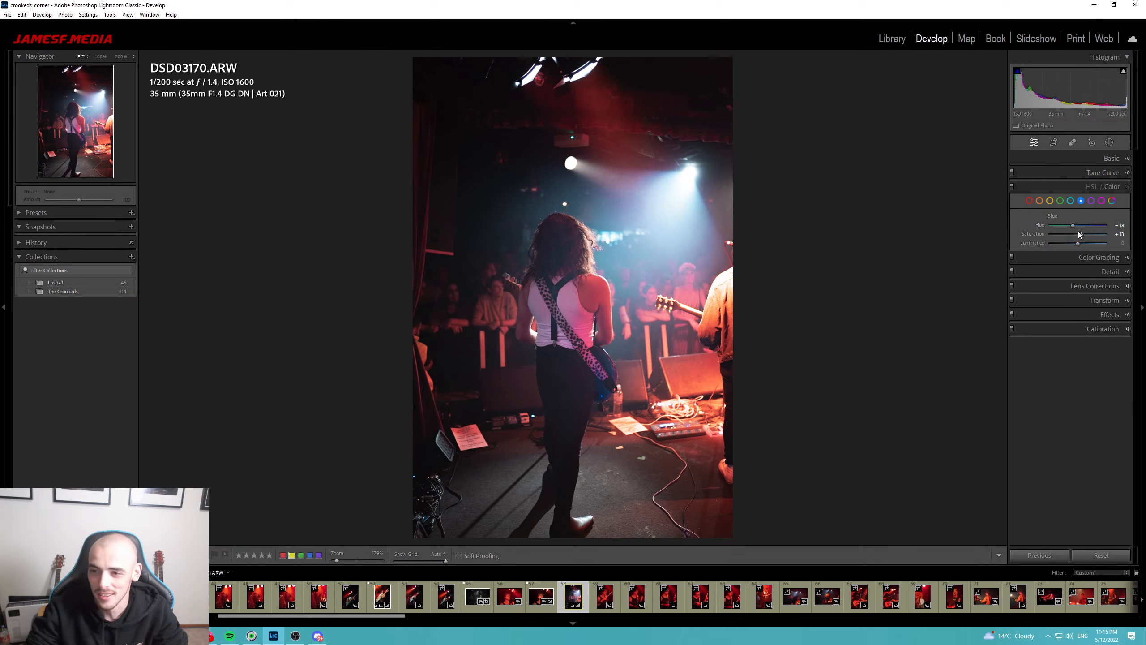
{"action": "left_click_drag", "start_coordinate": [1080, 245], "coordinate": [1083, 244]}
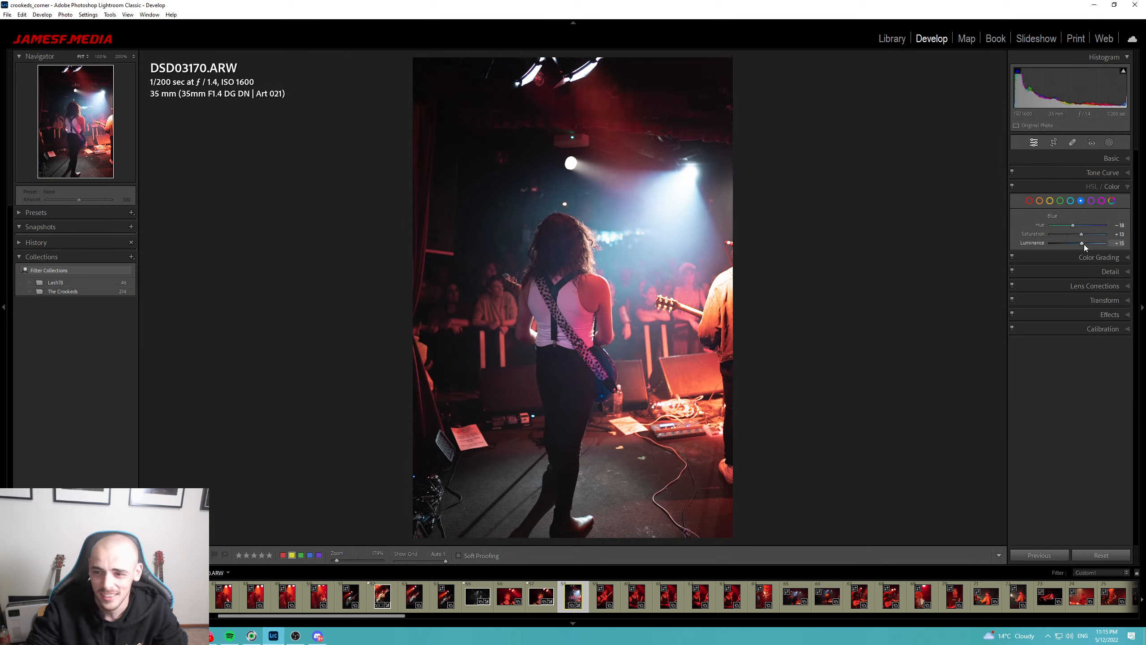
Reset the hue of the blues and set their saturation to −35 and luminance to +13 in the colour mixer.
{"action": "double_click", "coordinate": [1080, 235]}
{"action": "double_click", "coordinate": [1081, 243]}
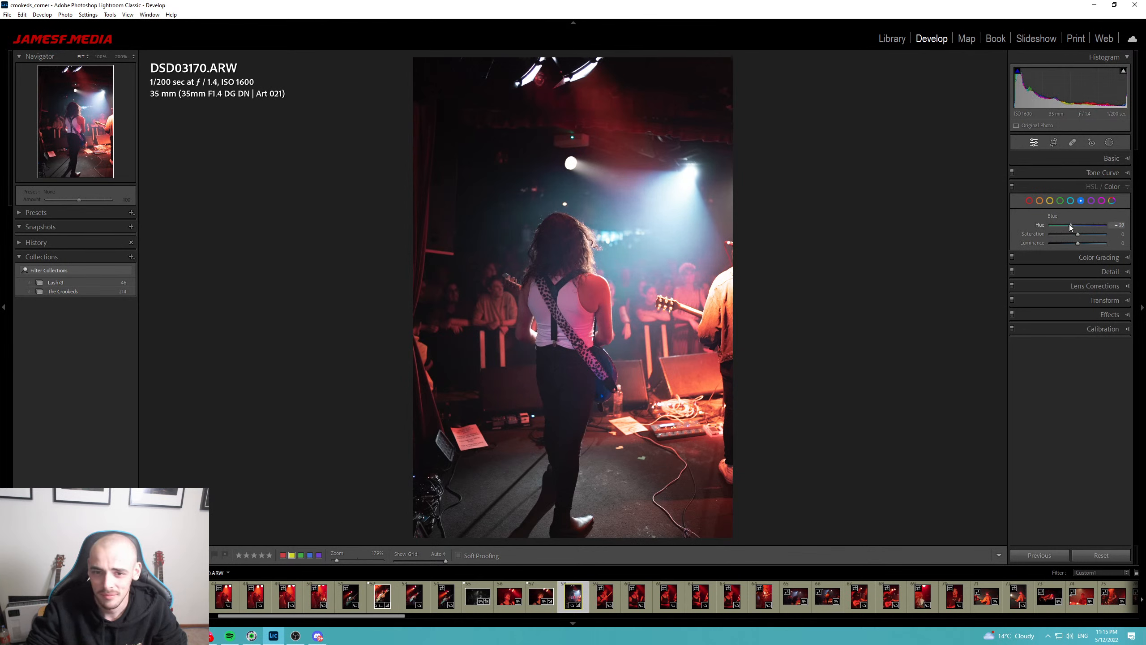
{"action": "double_click", "coordinate": [1073, 225]}
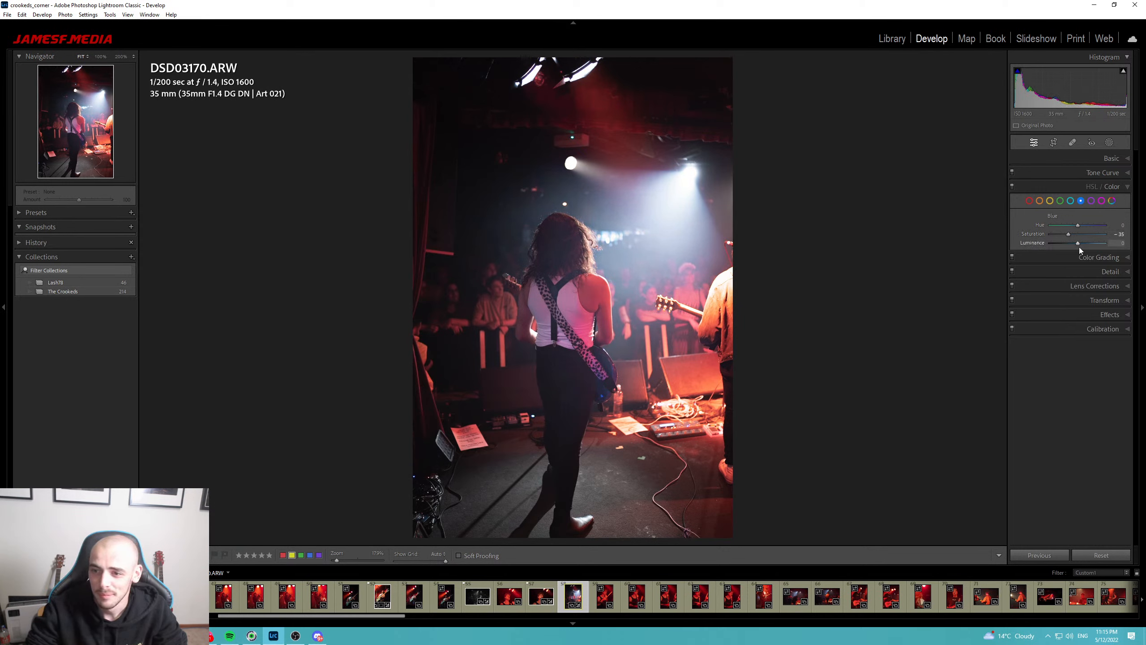
{"action": "left_click", "coordinate": [1082, 244]}
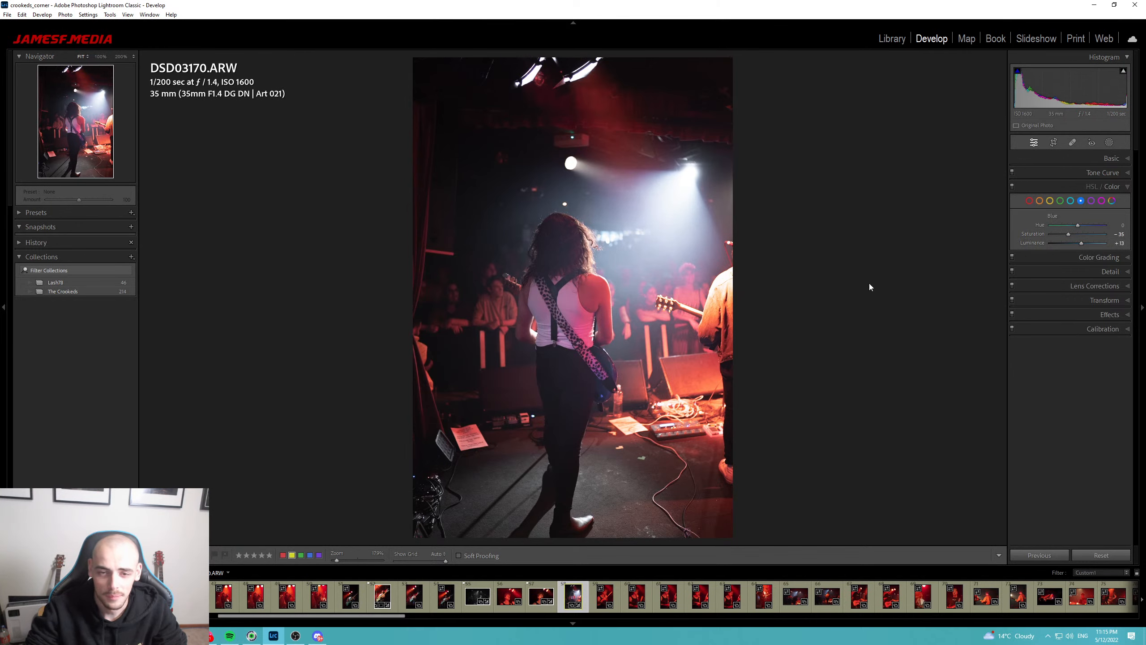
Crop DSD03170.ARW tighter around the guitarist, keeping the original aspect ratio, and flag it as a pick.
{"action": "key", "text": "r"}
{"action": "left_click_drag", "start_coordinate": [571, 58], "coordinate": [573, 99]}
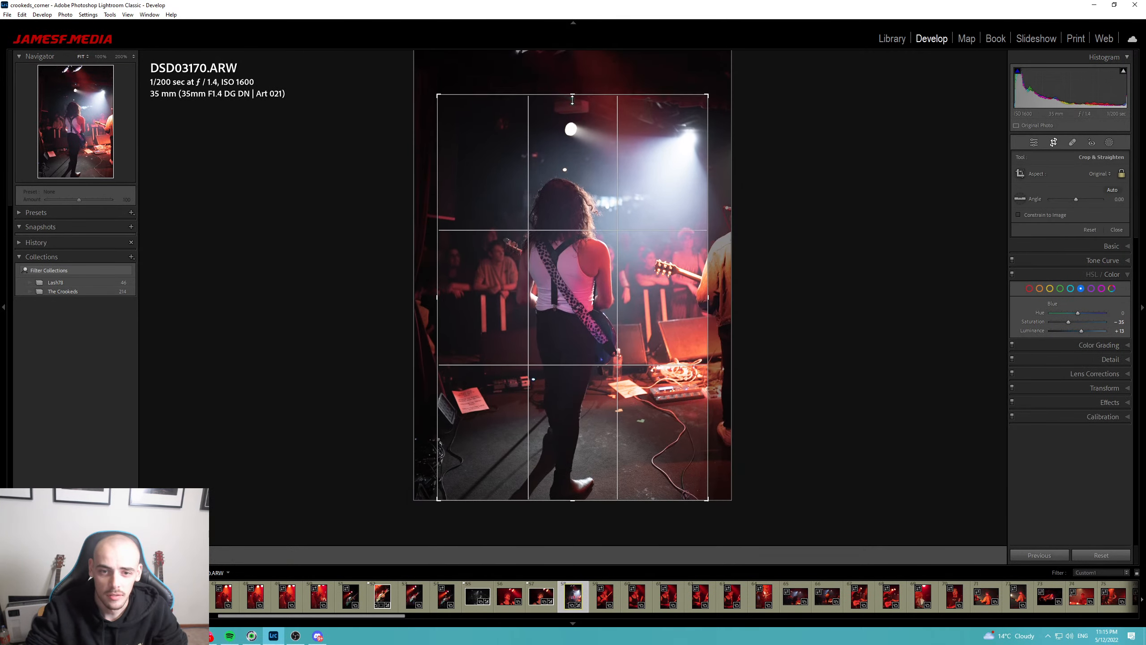
{"action": "key", "text": "Return"}
{"action": "key", "text": "p"}
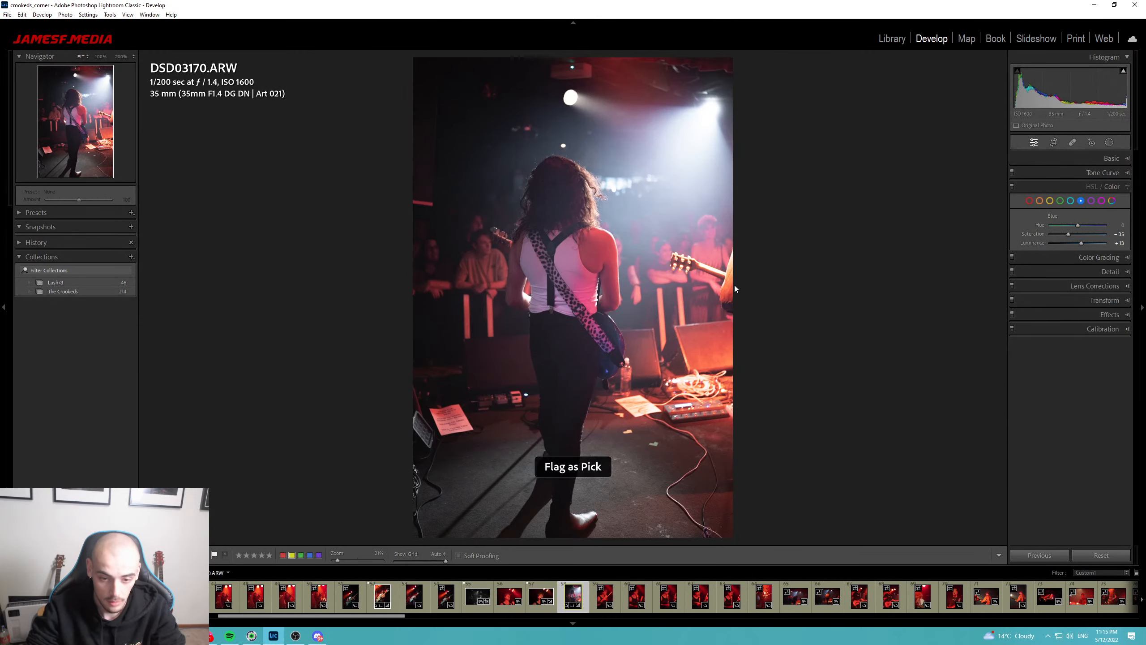
Compare the edited guitarist photo with its unedited version.
{"action": "key", "text": "backslash"}
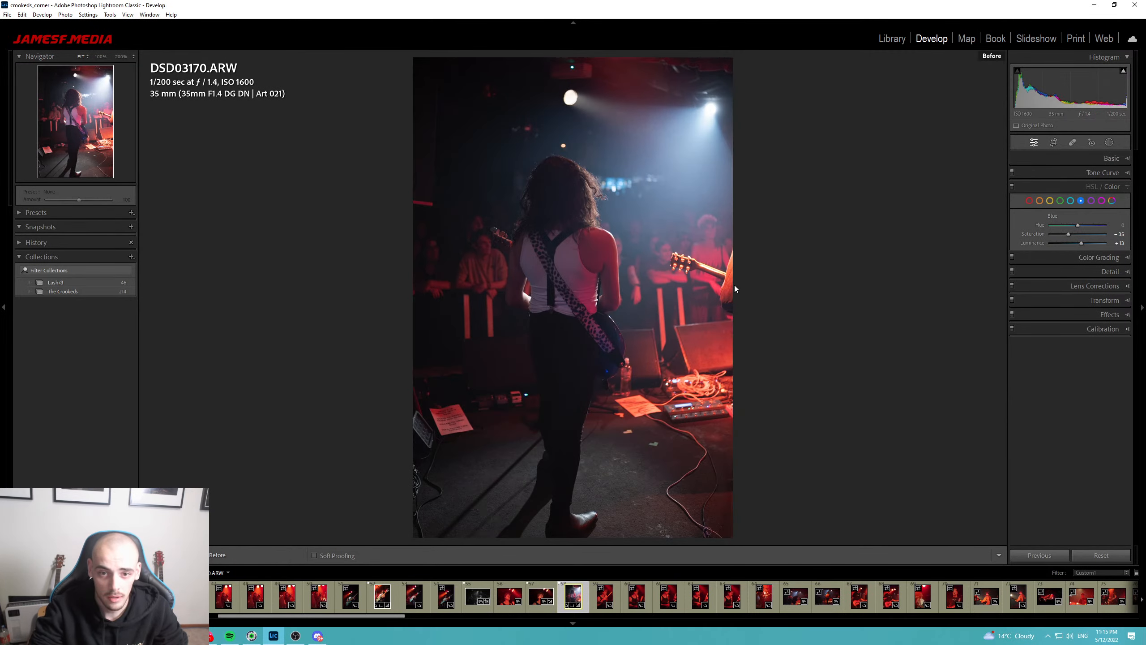
{"action": "key", "text": "backslash"}
{"action": "key", "text": "backslash"}
{"action": "key", "text": "backslash"}
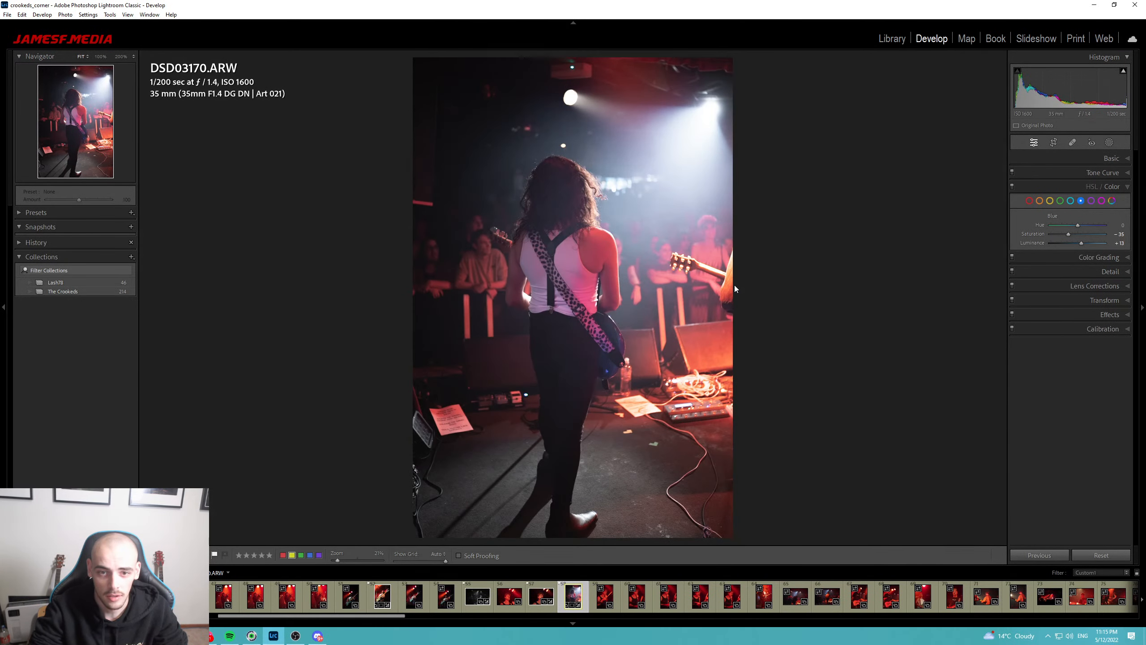
{"action": "key", "text": "backslash"}
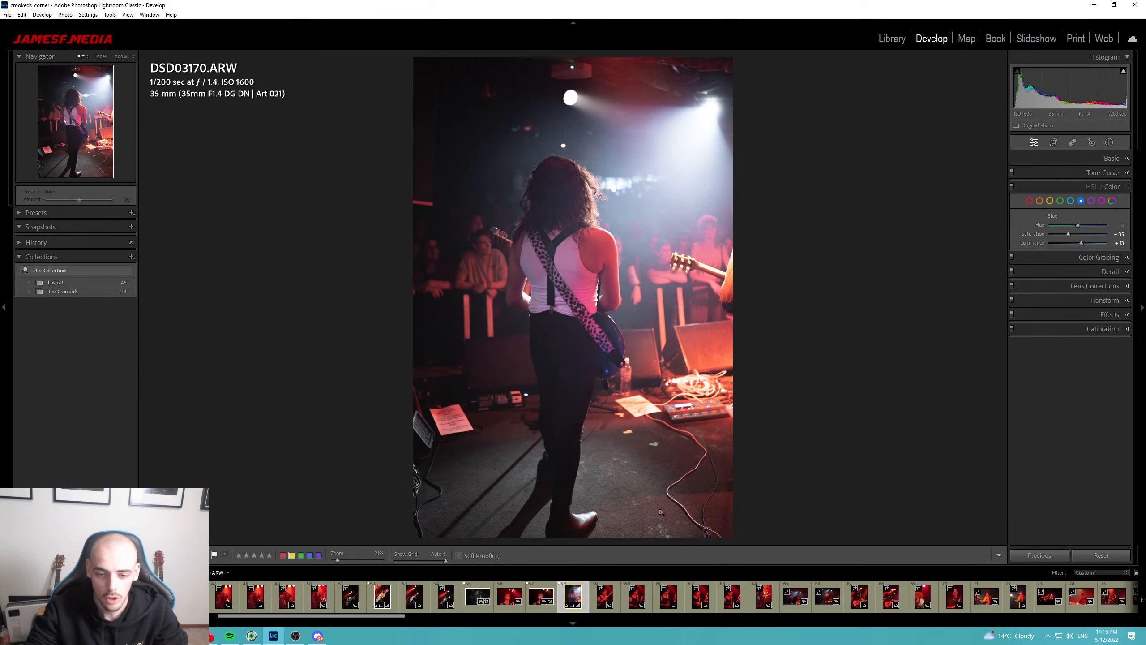
{"action": "key", "text": "p"}
Compare the drummer shots from DSC04171.ARW to DSC04175.ARW and inspect the focus on the face in DSC04173.ARW at 100%.
{"action": "left_click", "coordinate": [607, 598]}
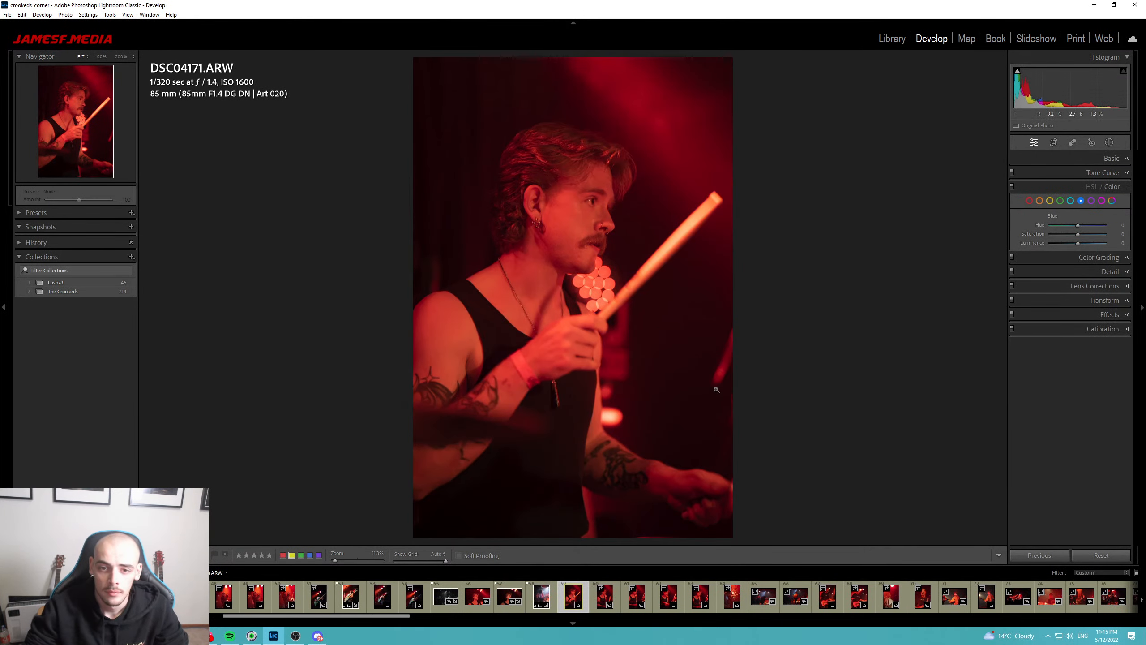
{"action": "key", "text": "Right"}
{"action": "key", "text": "Right"}
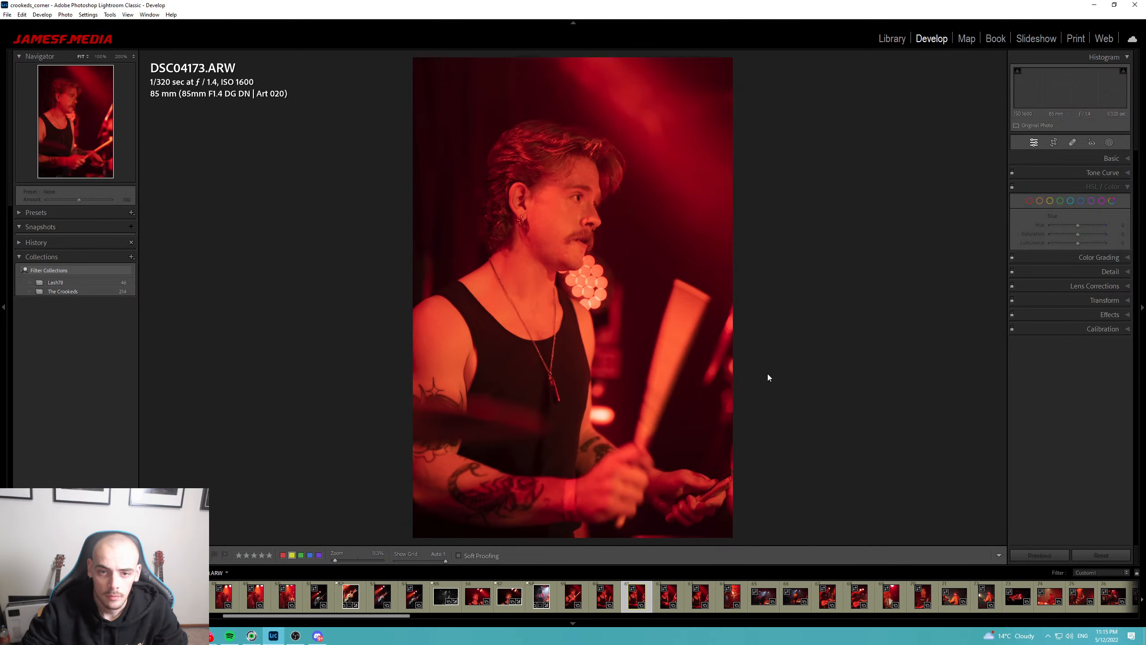
{"action": "key", "text": "Right"}
{"action": "key", "text": "Right"}
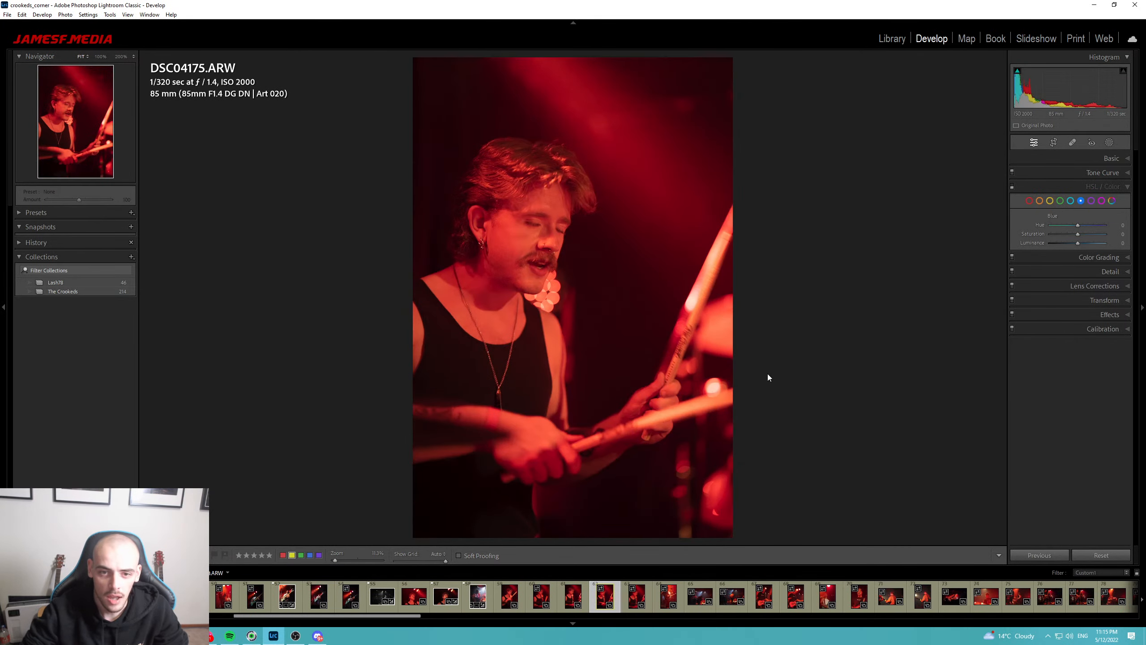
{"action": "key", "text": "Left"}
{"action": "key", "text": "Left"}
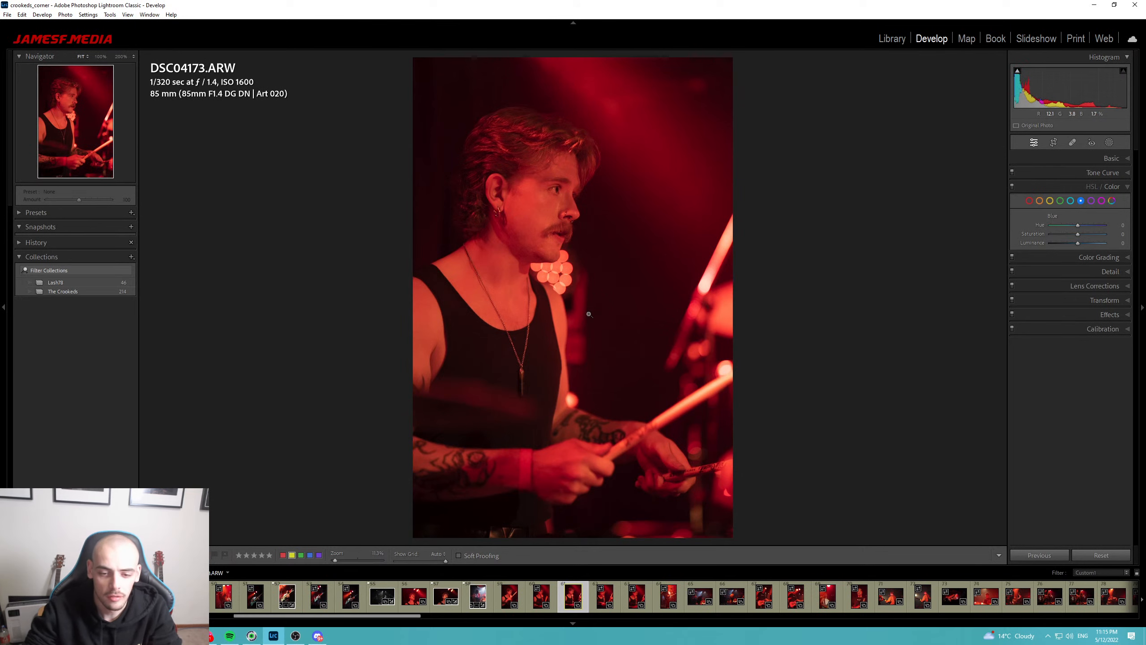
{"action": "left_click", "coordinate": [523, 191]}
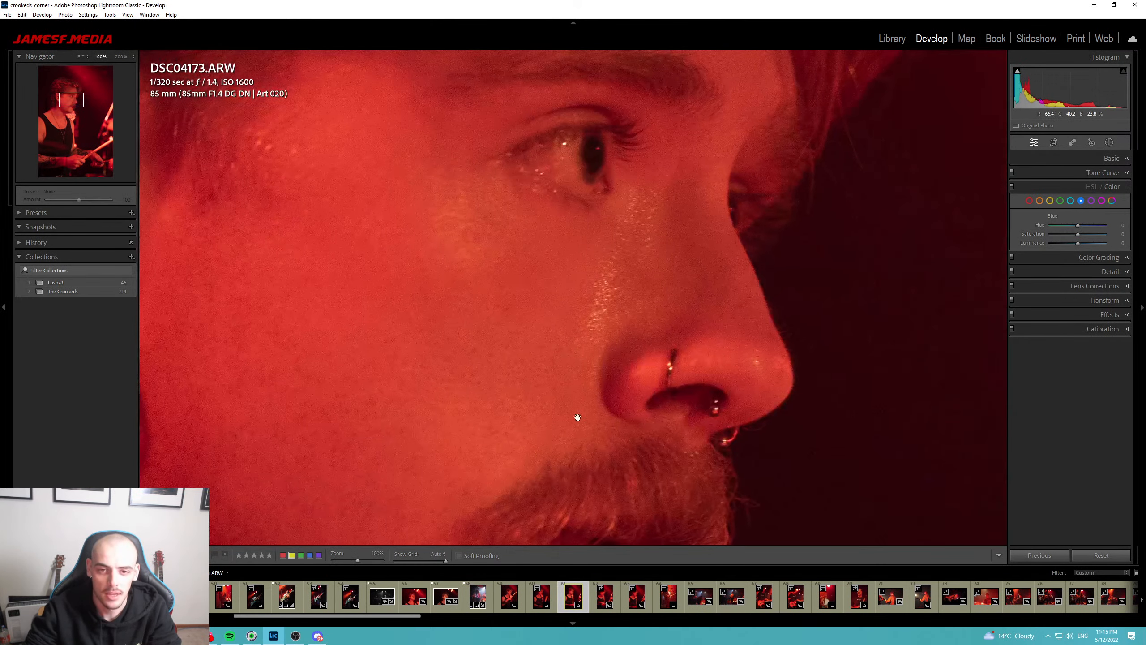
{"action": "left_click", "coordinate": [581, 409]}
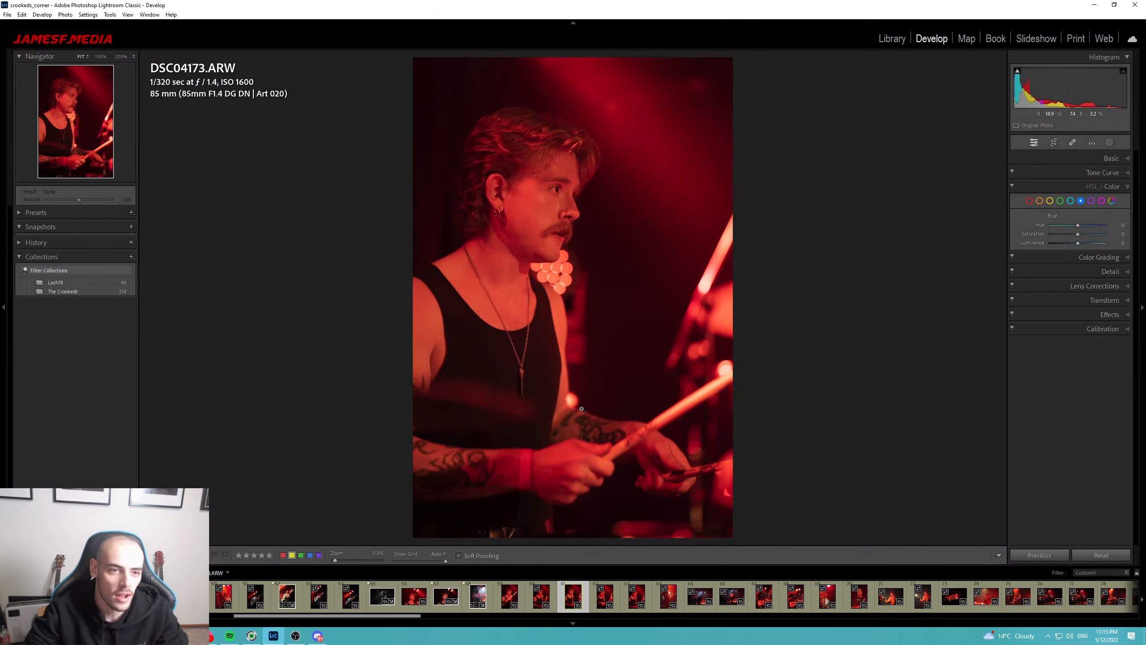
Set temperature 2000, tint −3, exposure +0.61, contrast +23, highlights +28, shadows −51, whites +11, blacks +35, texture +5, clarity +18 and vibrance +7.
{"action": "left_click", "coordinate": [1113, 159]}
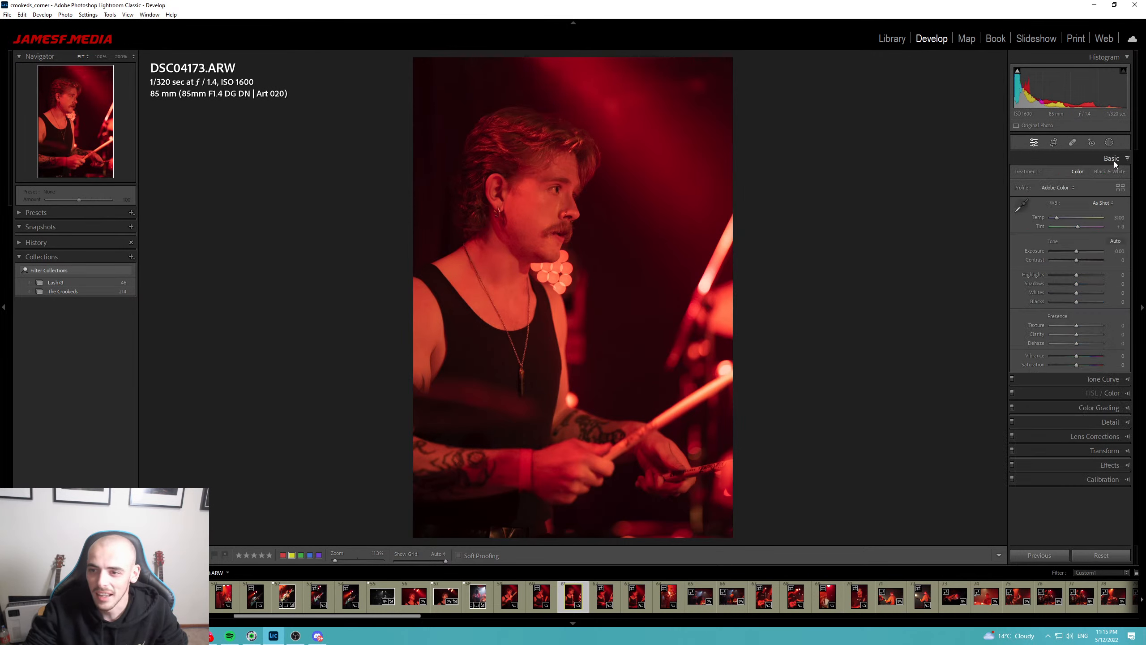
{"action": "left_click_drag", "start_coordinate": [1054, 223], "coordinate": [1076, 232]}
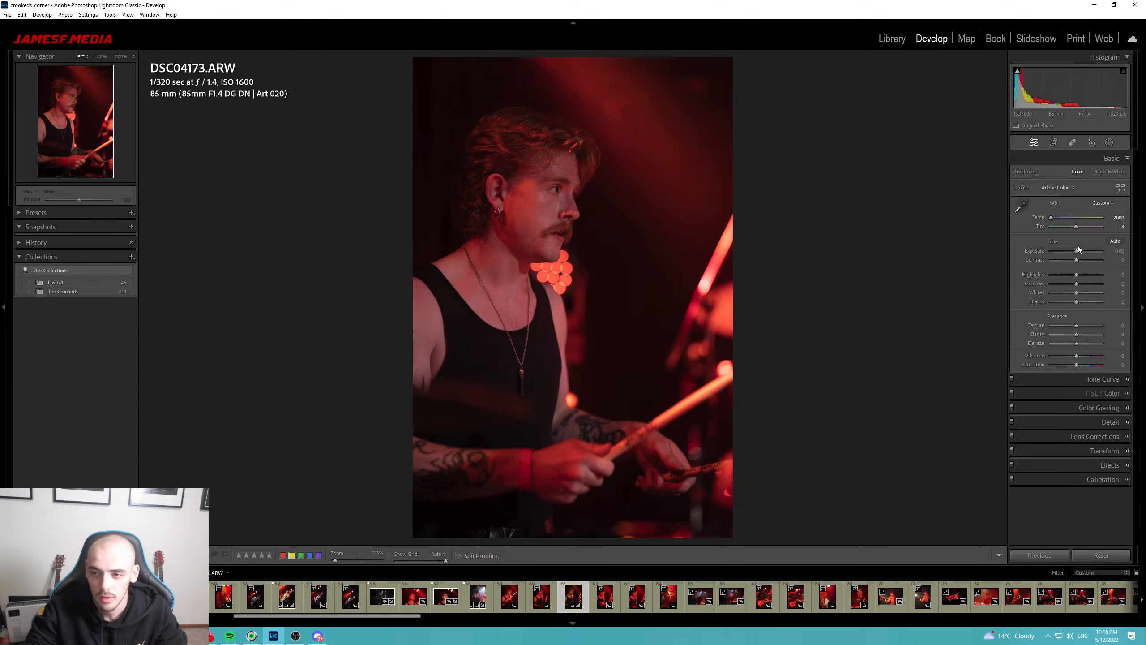
{"action": "left_click_drag", "start_coordinate": [1076, 251], "coordinate": [1083, 302]}
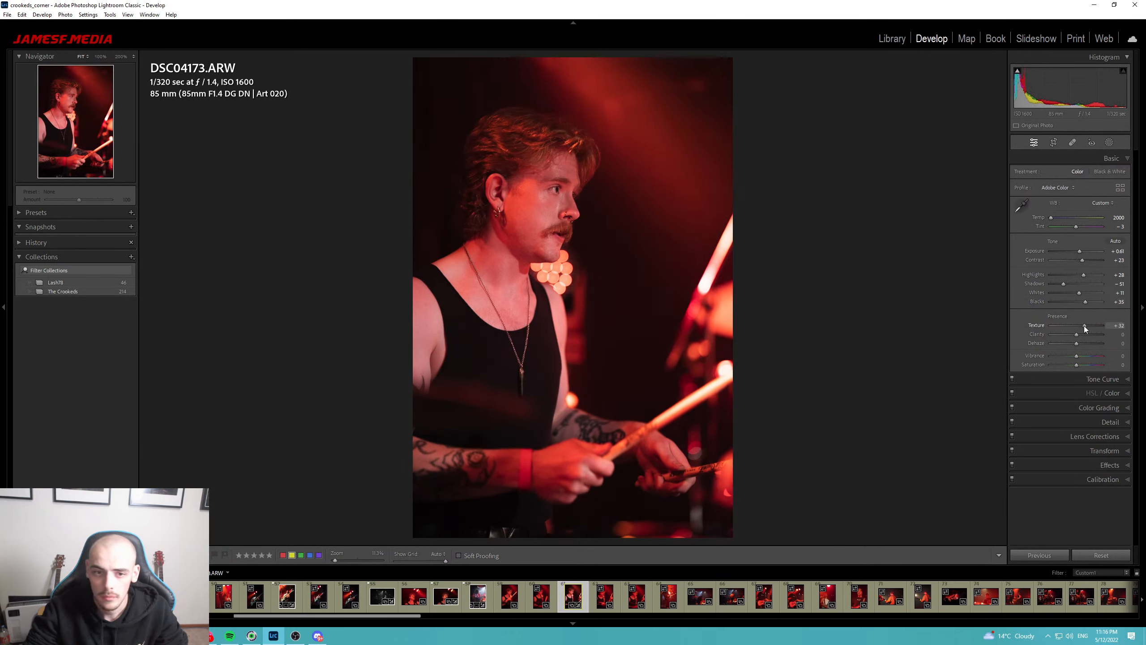
{"action": "left_click_drag", "start_coordinate": [1085, 326], "coordinate": [1076, 344]}
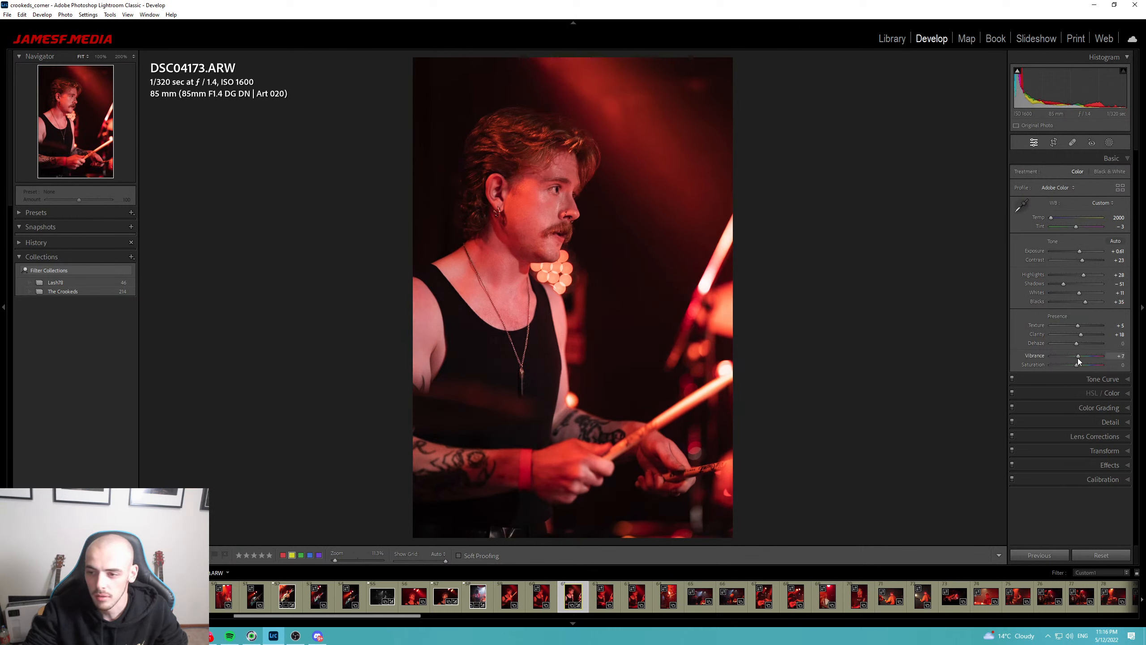
Adjust the hue and luminance of the reds in the colour mixer for the drummer photo.
{"action": "left_click", "coordinate": [1099, 379]}
{"action": "left_click", "coordinate": [1118, 329]}
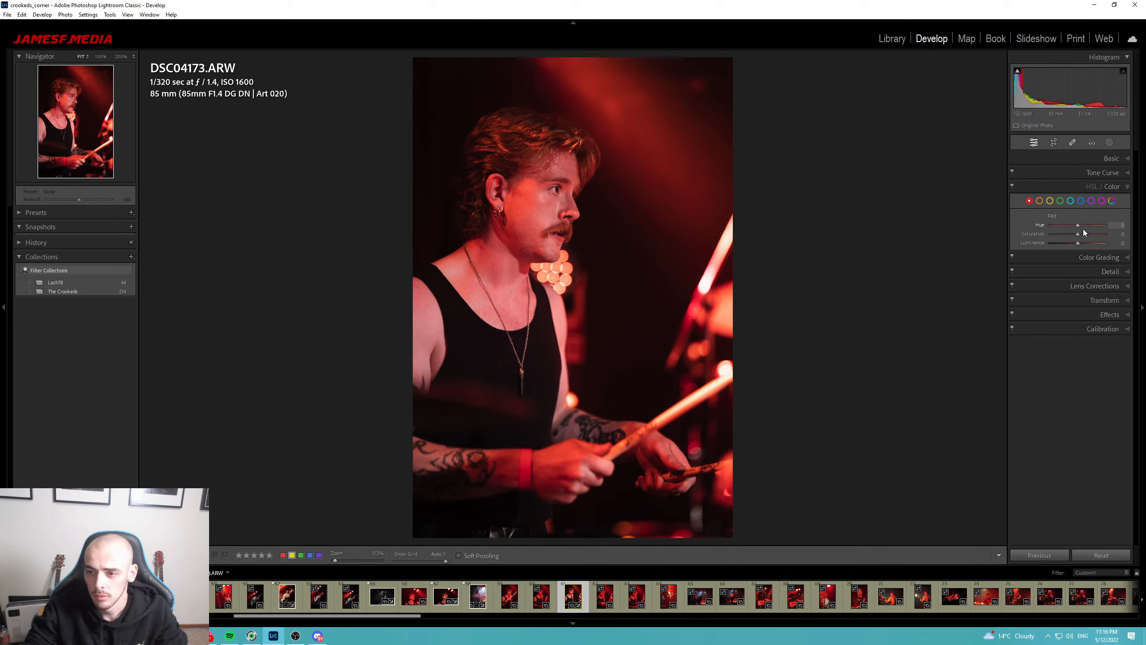
{"action": "left_click_drag", "start_coordinate": [1079, 224], "coordinate": [1083, 243]}
Calibrate the primary hues to red −11, green −44 and blue −28.
{"action": "left_click", "coordinate": [1107, 329]}
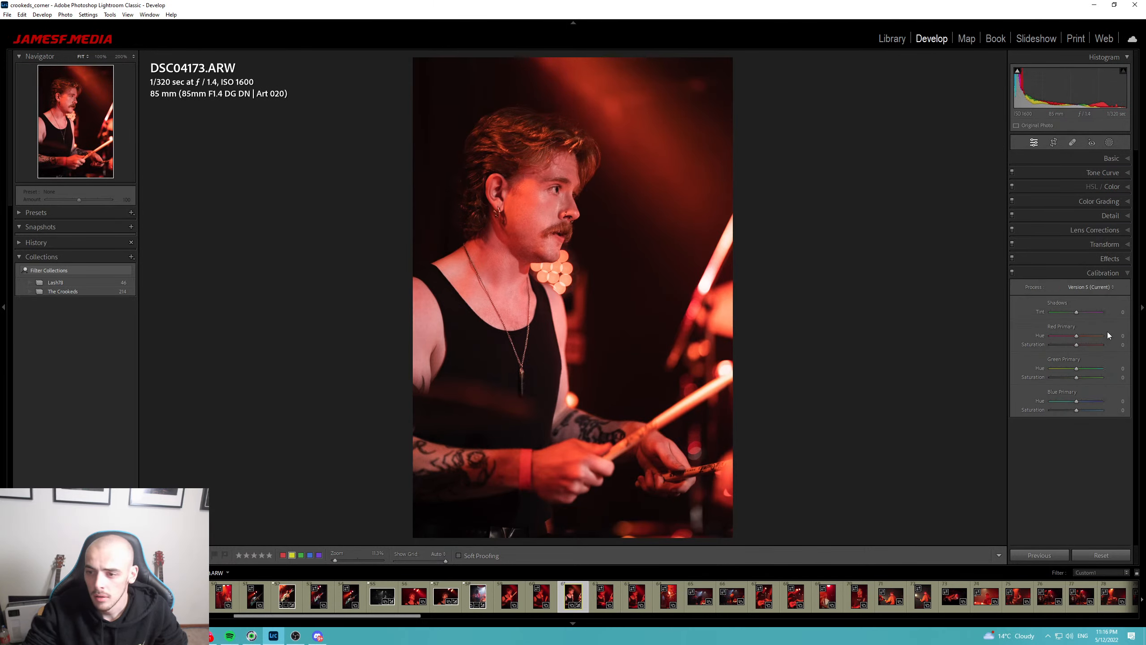
{"action": "left_click_drag", "start_coordinate": [1079, 335], "coordinate": [1074, 337]}
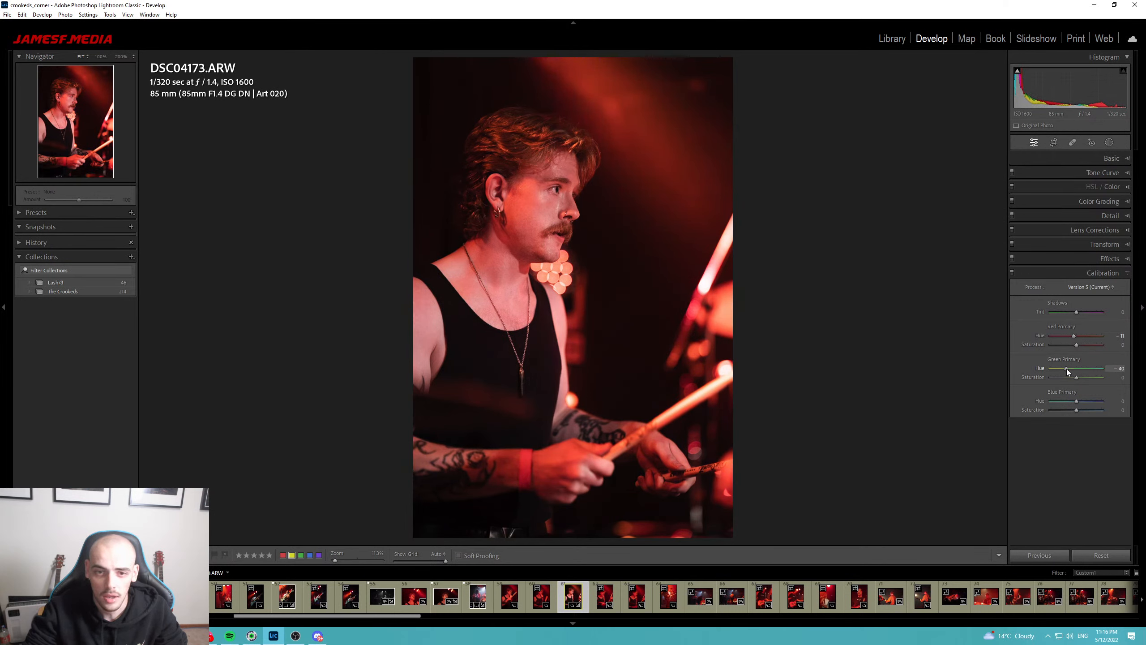
{"action": "left_click_drag", "start_coordinate": [1064, 369], "coordinate": [1081, 401]}
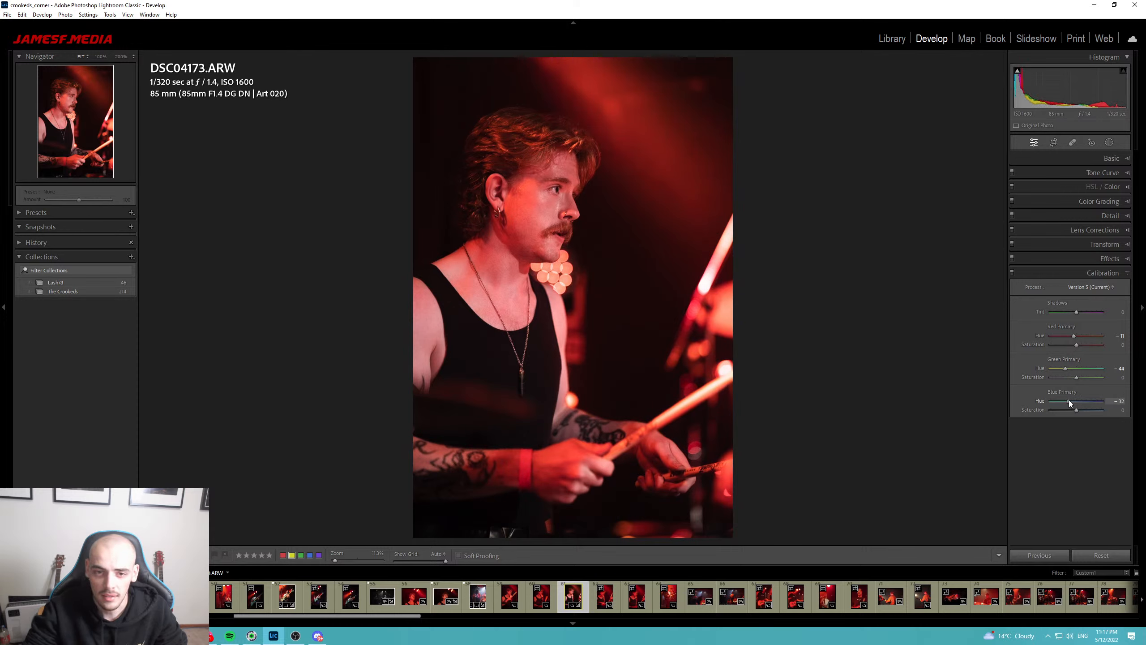
{"action": "left_click_drag", "start_coordinate": [1069, 402], "coordinate": [1066, 400]}
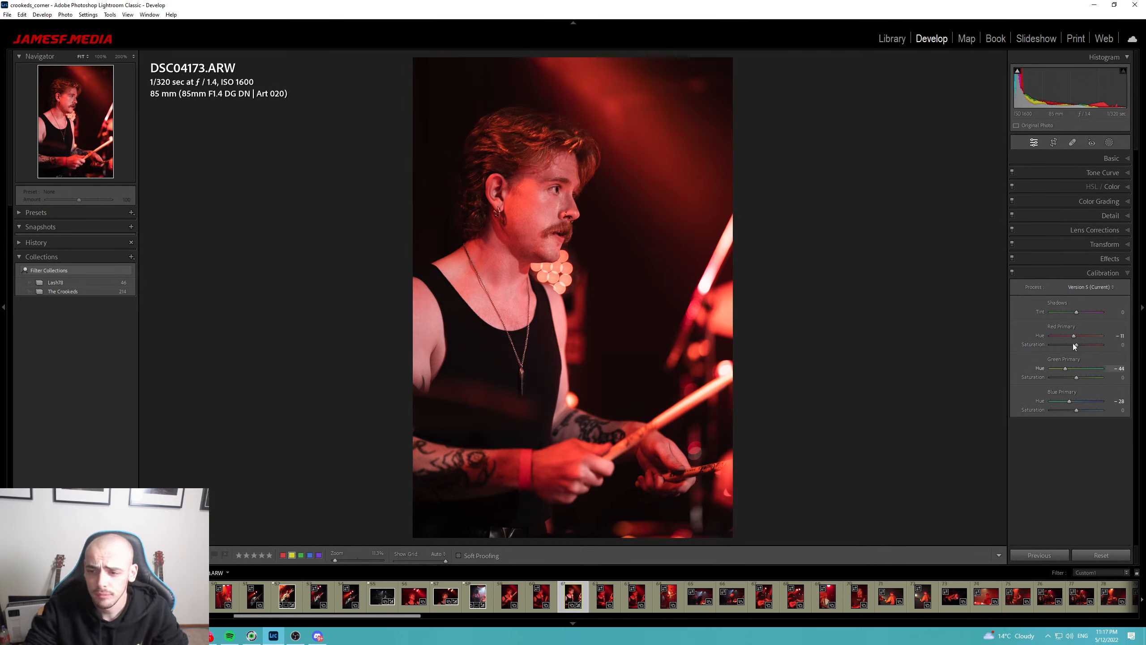
{"action": "left_click", "coordinate": [1112, 259]}
{"action": "left_click", "coordinate": [1110, 246]}
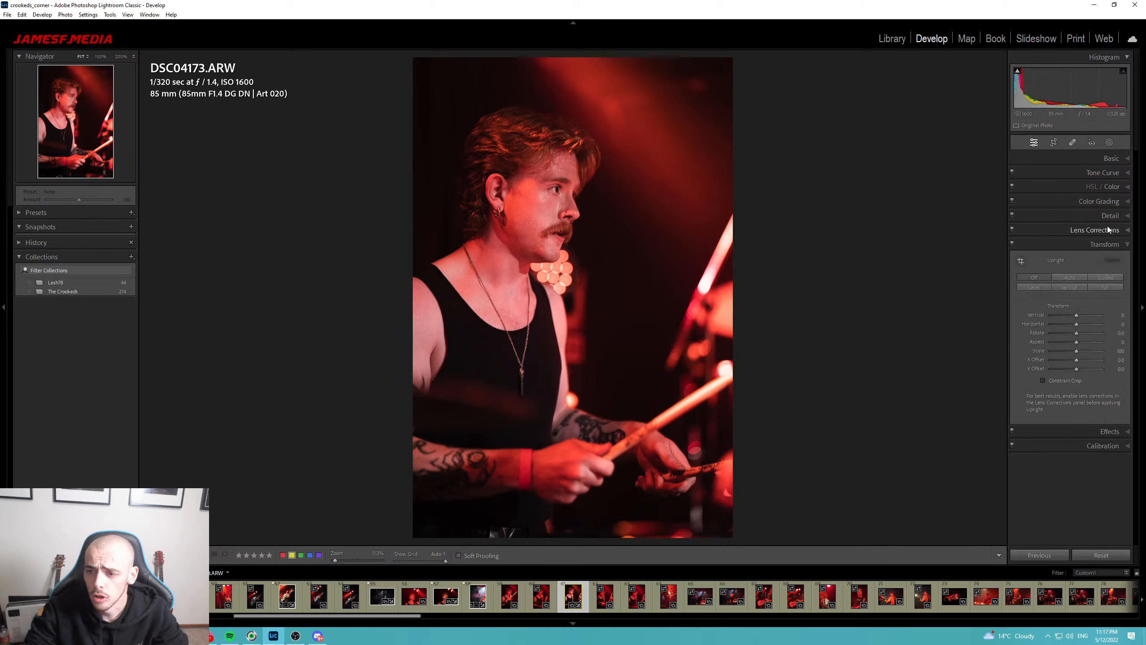
{"action": "left_click", "coordinate": [1109, 230]}
{"action": "left_click", "coordinate": [1110, 216]}
{"action": "left_click", "coordinate": [1103, 201]}
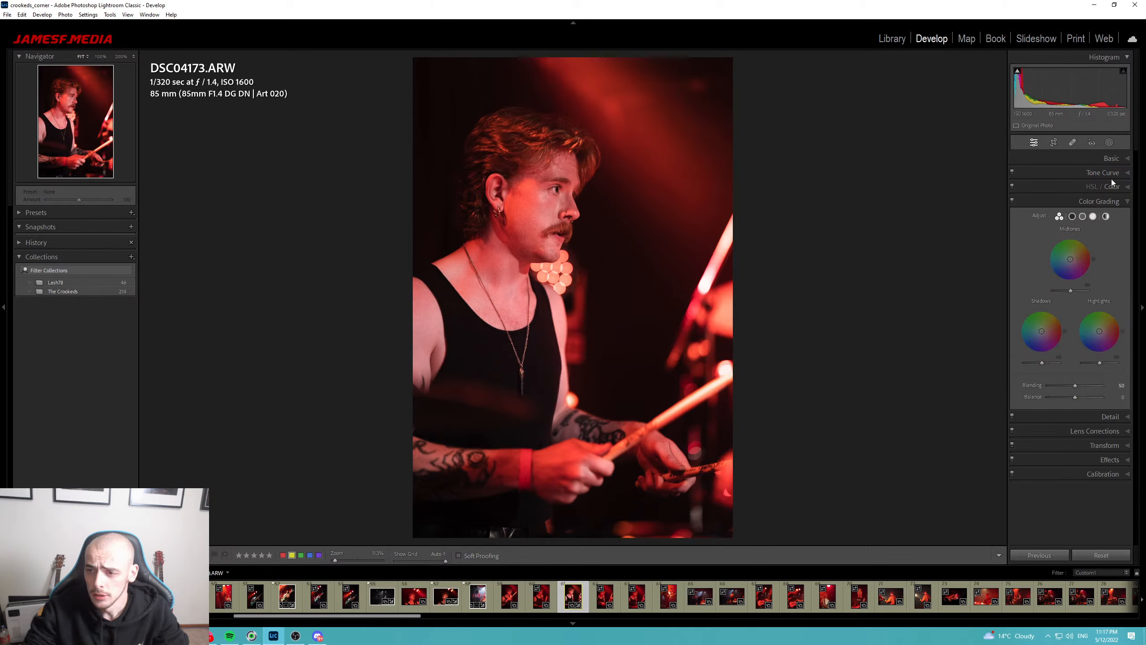
{"action": "left_click", "coordinate": [1111, 173]}
{"action": "left_click", "coordinate": [1111, 158]}
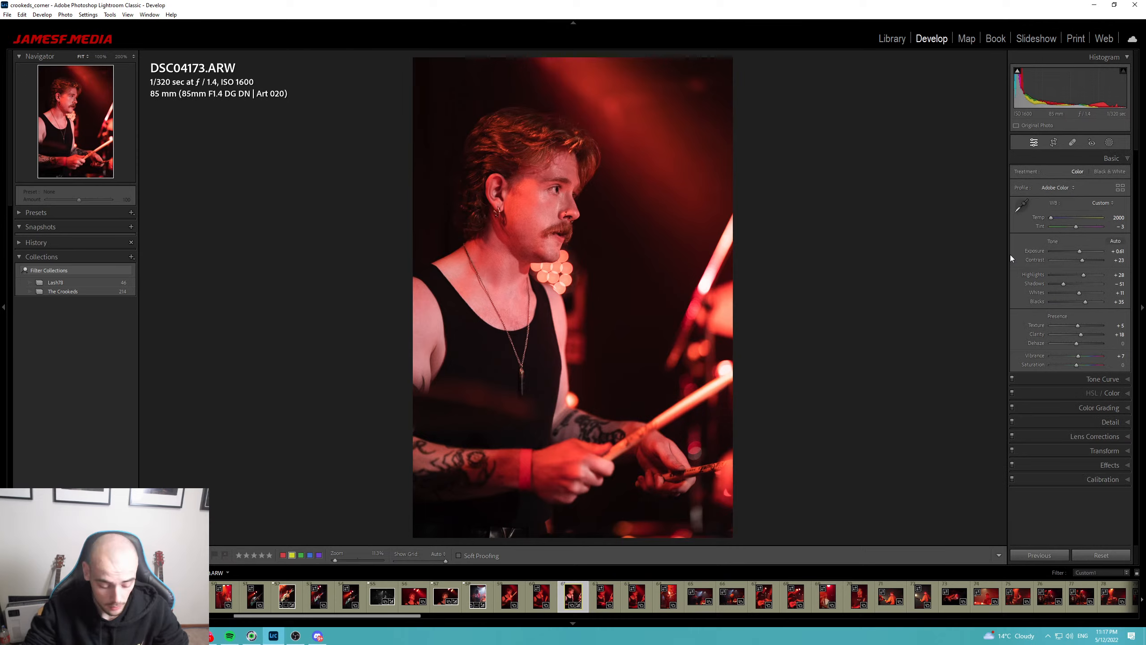
Try a tighter crop around the drummer's head and torso, and flag DSC04173.ARW as a pick.
{"action": "key", "text": "r"}
{"action": "left_click_drag", "start_coordinate": [732, 296], "coordinate": [709, 298]}
{"action": "left_click_drag", "start_coordinate": [662, 274], "coordinate": [702, 339]}
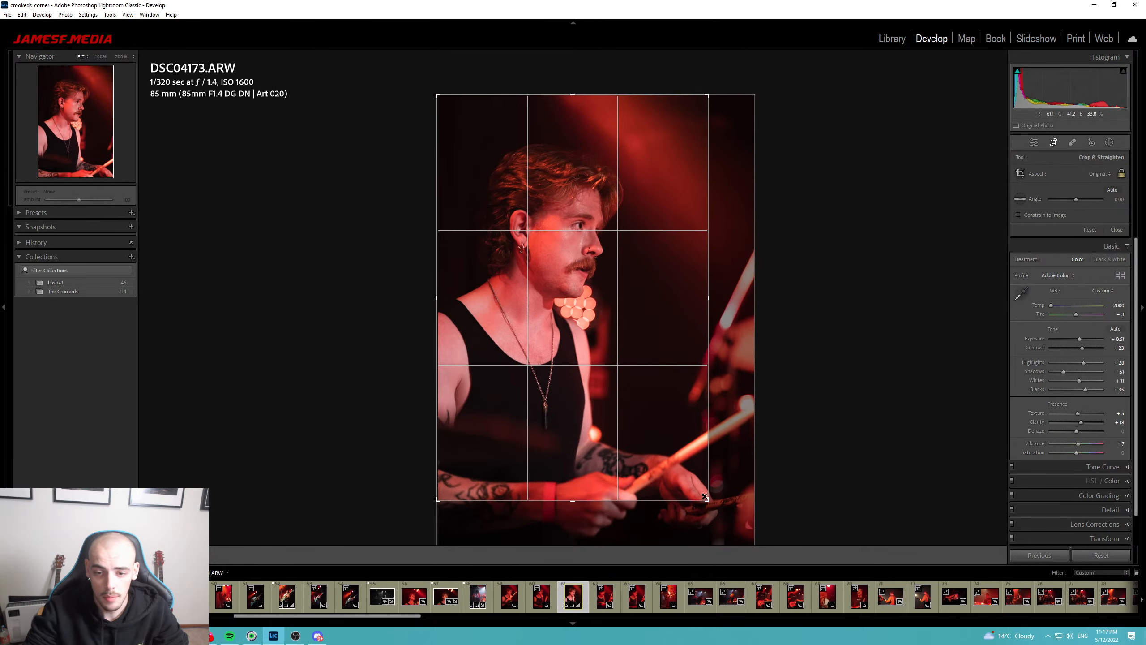
{"action": "key", "text": "Return"}
{"action": "key", "text": "p"}
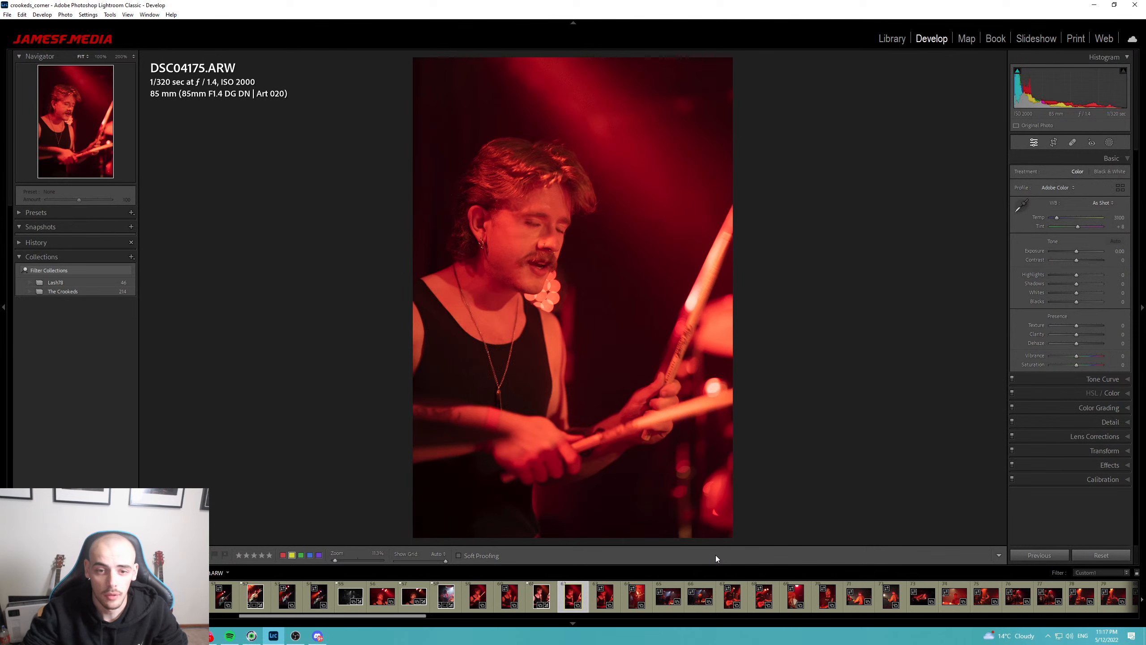
Copy the develop settings of DSC04173.ARW and paste them onto DSC04175.ARW.
{"action": "key", "text": "Right"}
{"action": "key", "text": "Left"}
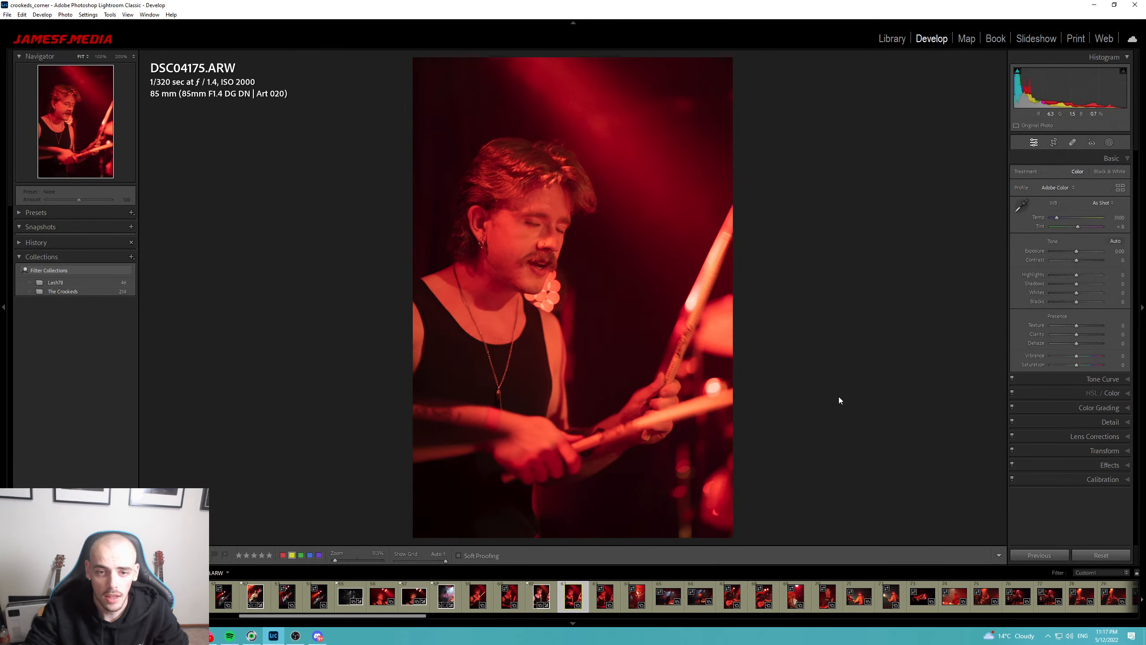
{"action": "left_click", "coordinate": [541, 596]}
{"action": "left_click", "coordinate": [570, 599], "text": "ctrl"}
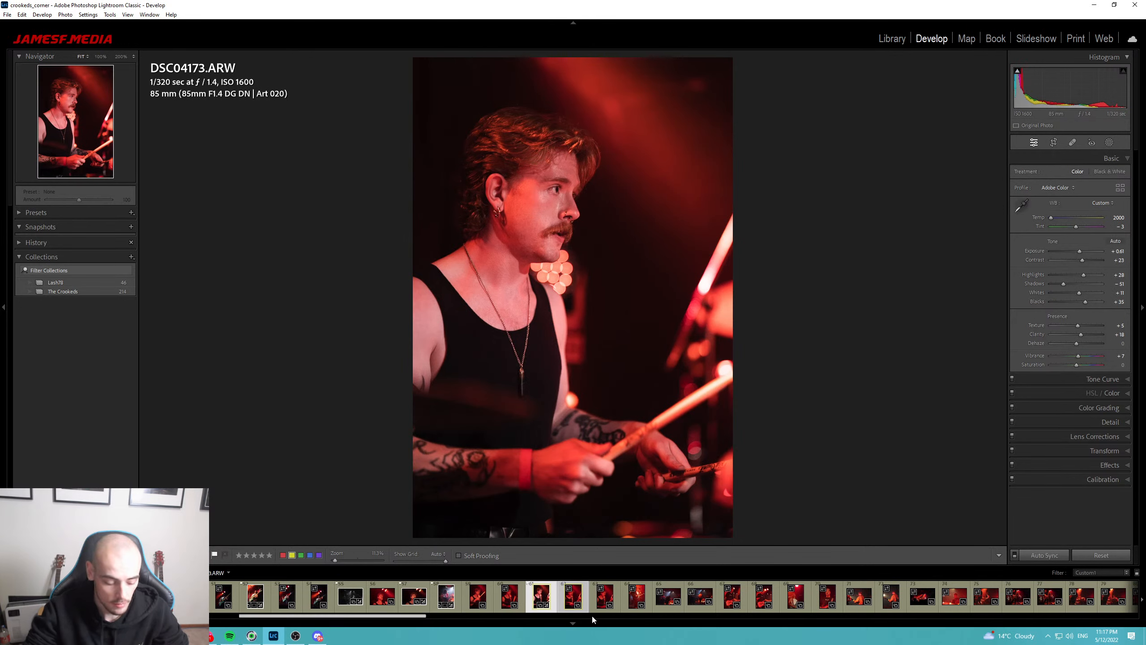
{"action": "key", "text": "ctrl+shift+c"}
{"action": "key", "text": "Return"}
{"action": "key", "text": "ctrl+shift+v"}
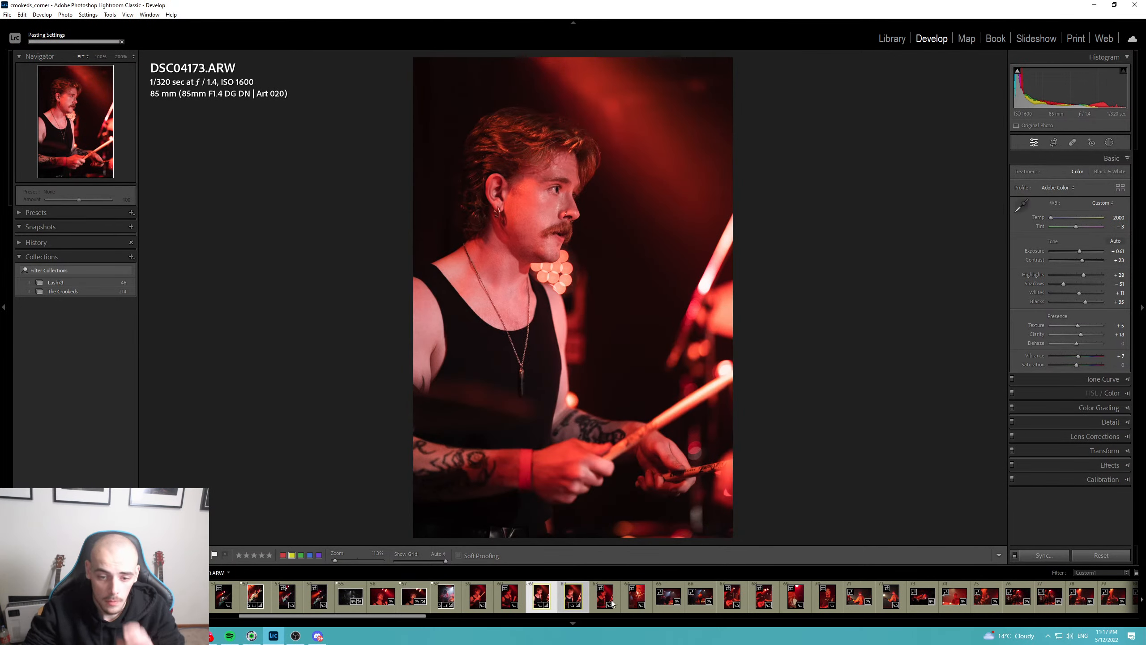
{"action": "left_click", "coordinate": [573, 597]}
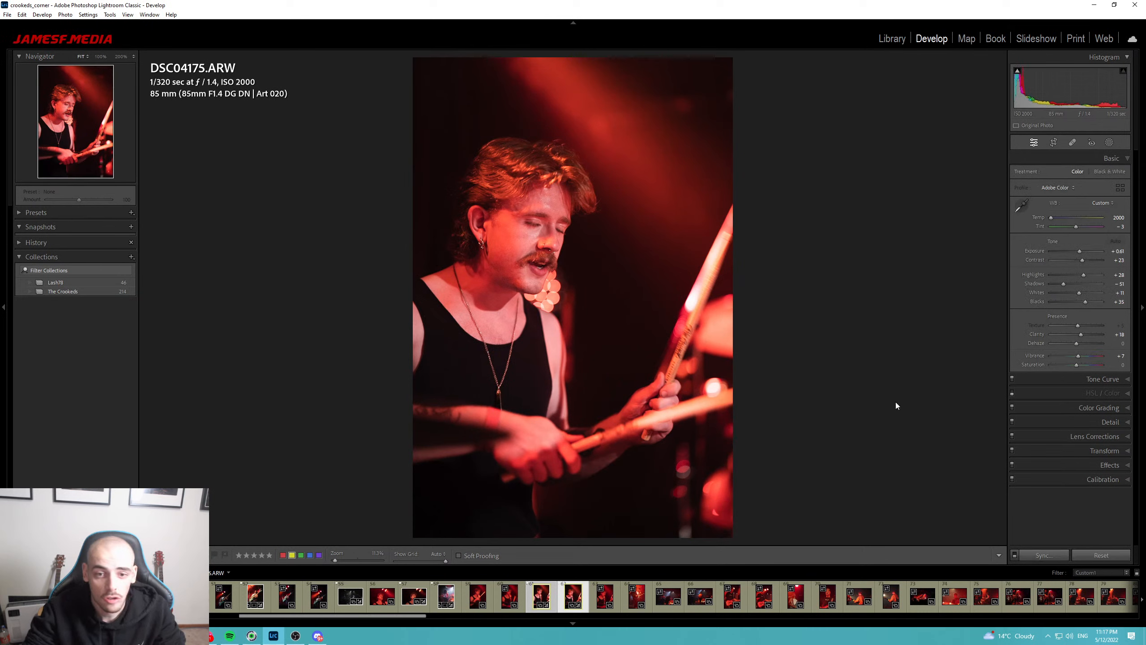
Set exposure +0.70, contrast +25 and highlights +33 on DSC04175.ARW and flag it as a pick.
{"action": "left_click_drag", "start_coordinate": [1071, 248], "coordinate": [1079, 252]}
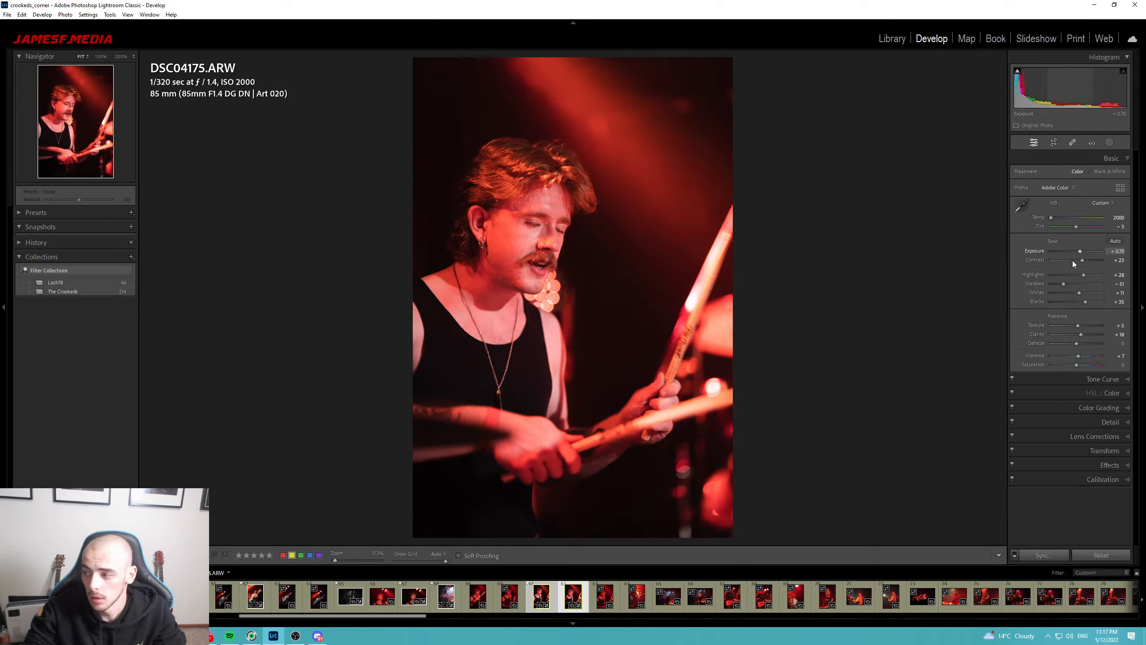
{"action": "left_click_drag", "start_coordinate": [1082, 260], "coordinate": [1089, 273]}
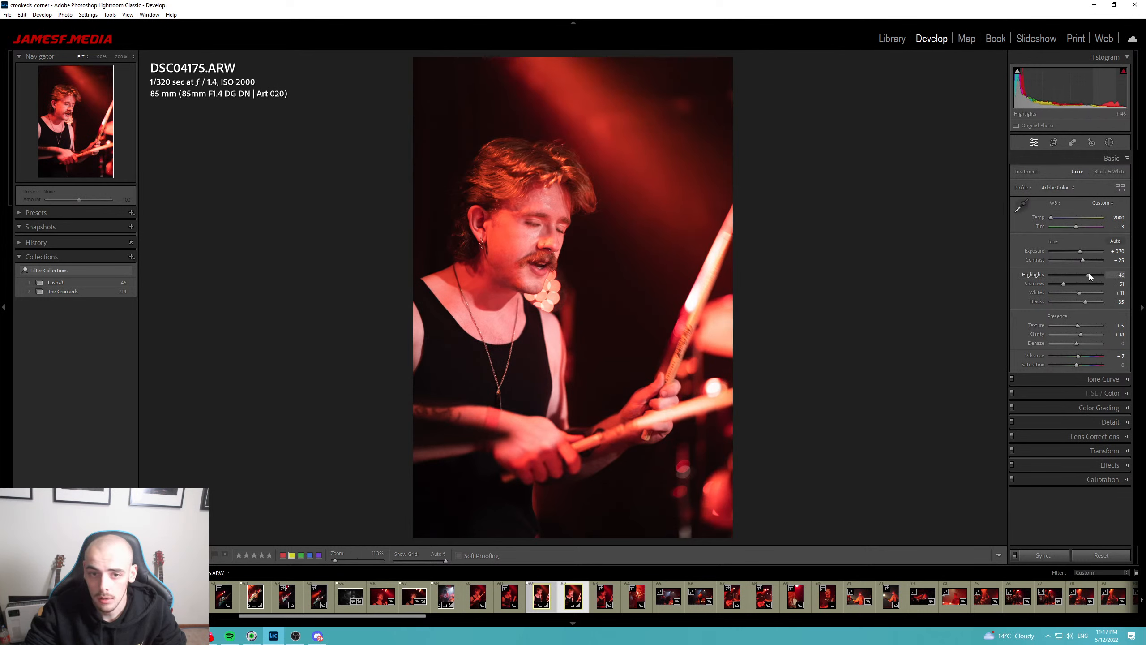
{"action": "key", "text": "p"}
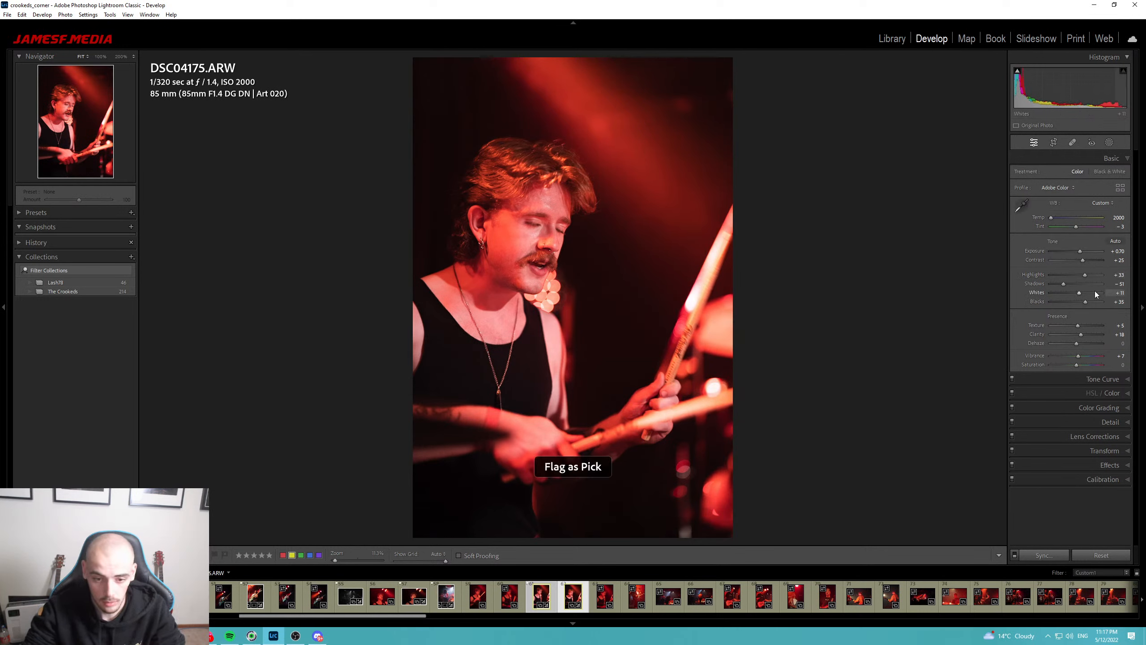
On DSC04182.ARW, set temperature 2000, tint −3, exposure +0.09, contrast +26, highlights +14 and shadows −26.
{"action": "left_click", "coordinate": [638, 594]}
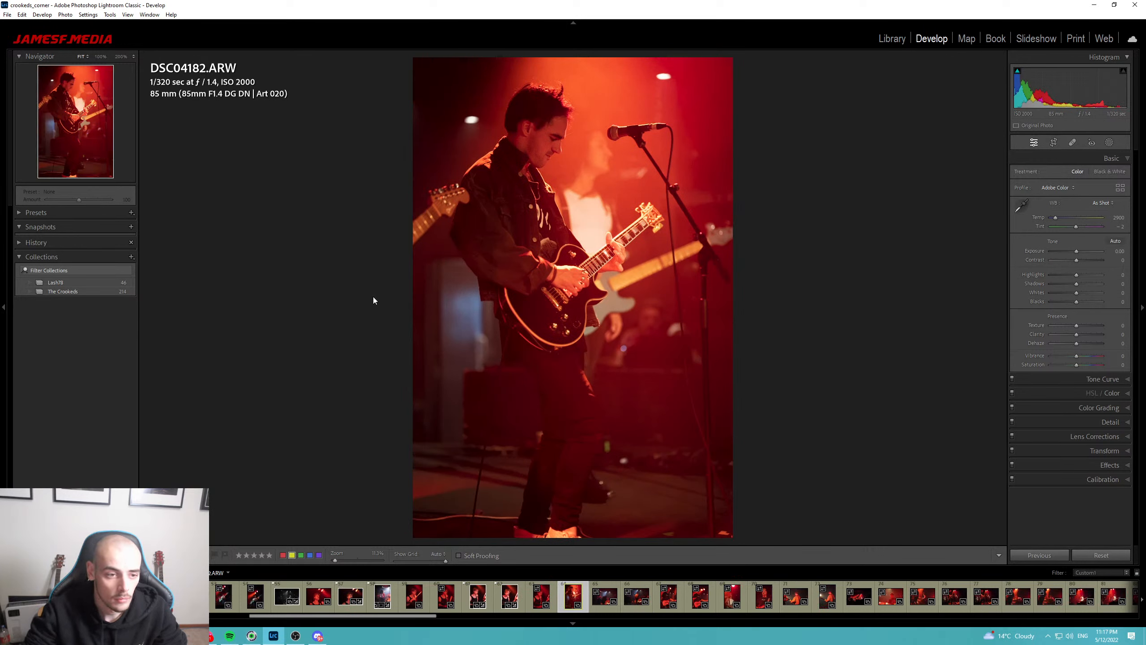
{"action": "mouse_move", "coordinate": [1055, 218]}
{"action": "left_mouse_down"}
{"action": "mouse_move", "coordinate": [1045, 219]}
{"action": "mouse_move", "coordinate": [1074, 227]}
{"action": "left_mouse_up"}
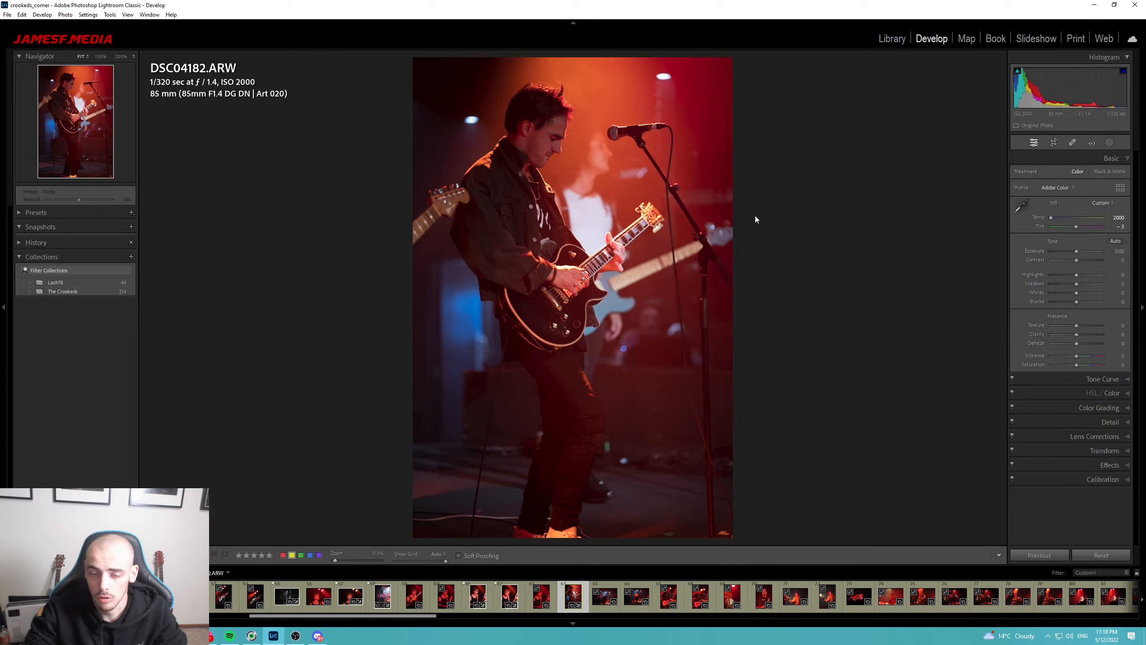
{"action": "left_click_drag", "start_coordinate": [1077, 251], "coordinate": [1071, 303]}
{"action": "double_click", "coordinate": [1078, 251]}
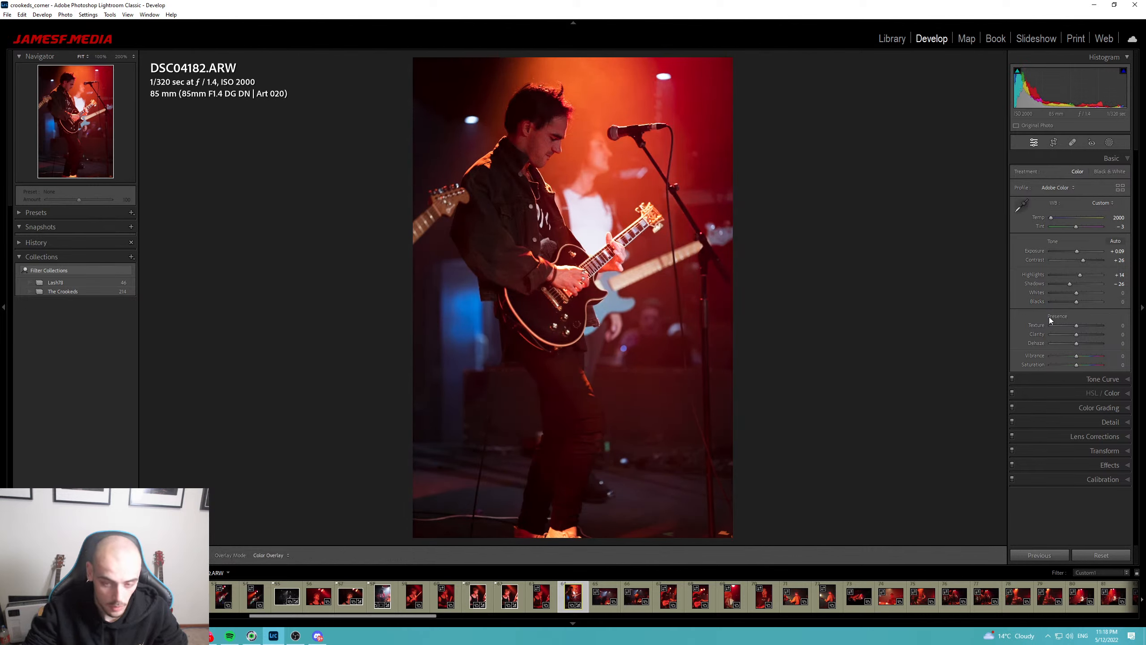
Darken the surroundings of the guitarist with an inverted radial gradient mask at exposure −0.71, positioned over his body.
{"action": "key", "text": "shift+m"}
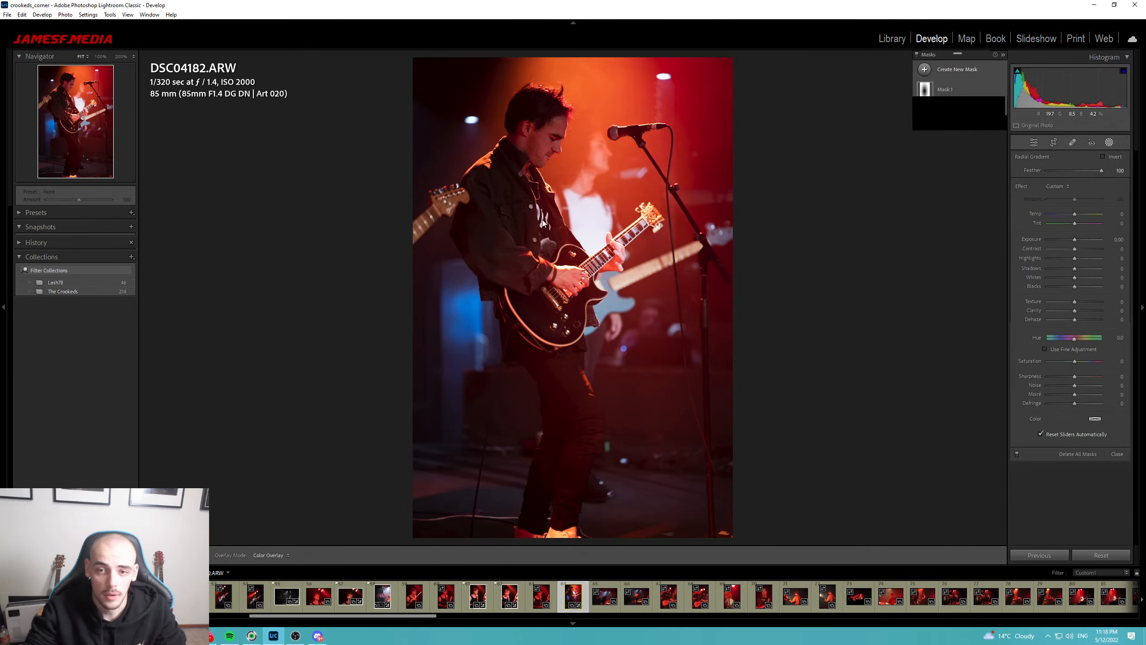
{"action": "left_click_drag", "start_coordinate": [541, 239], "coordinate": [675, 550]}
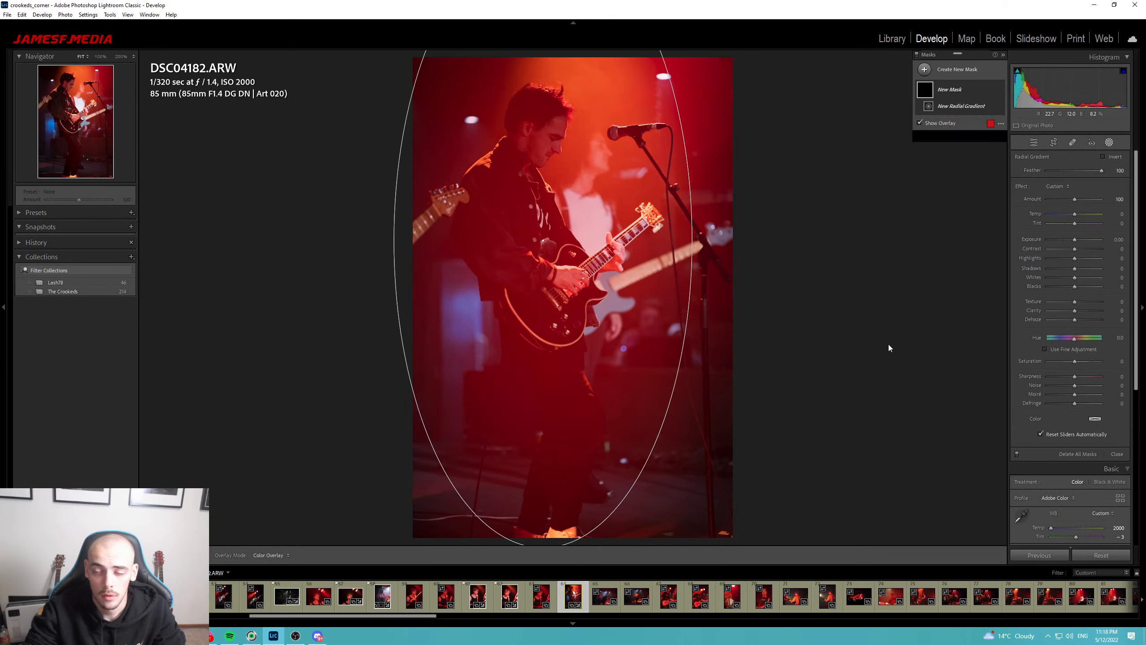
{"action": "left_click", "coordinate": [1102, 157]}
{"action": "left_click_drag", "start_coordinate": [1075, 238], "coordinate": [1069, 238]}
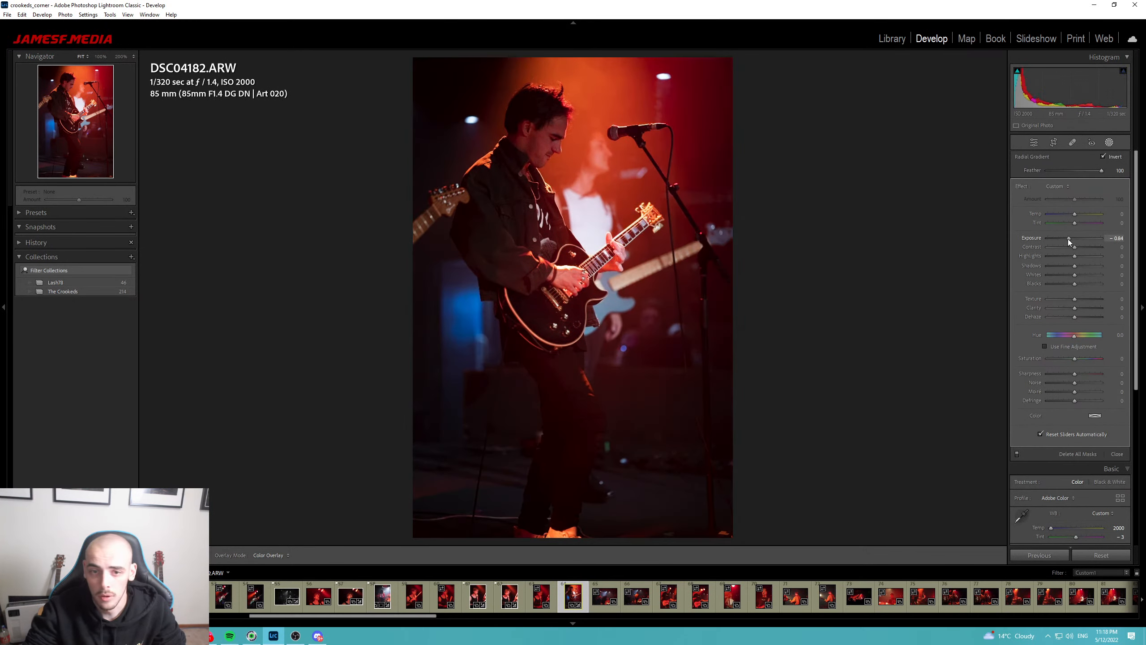
{"action": "left_click_drag", "start_coordinate": [541, 239], "coordinate": [532, 260]}
{"action": "left_click_drag", "start_coordinate": [688, 281], "coordinate": [689, 272]}
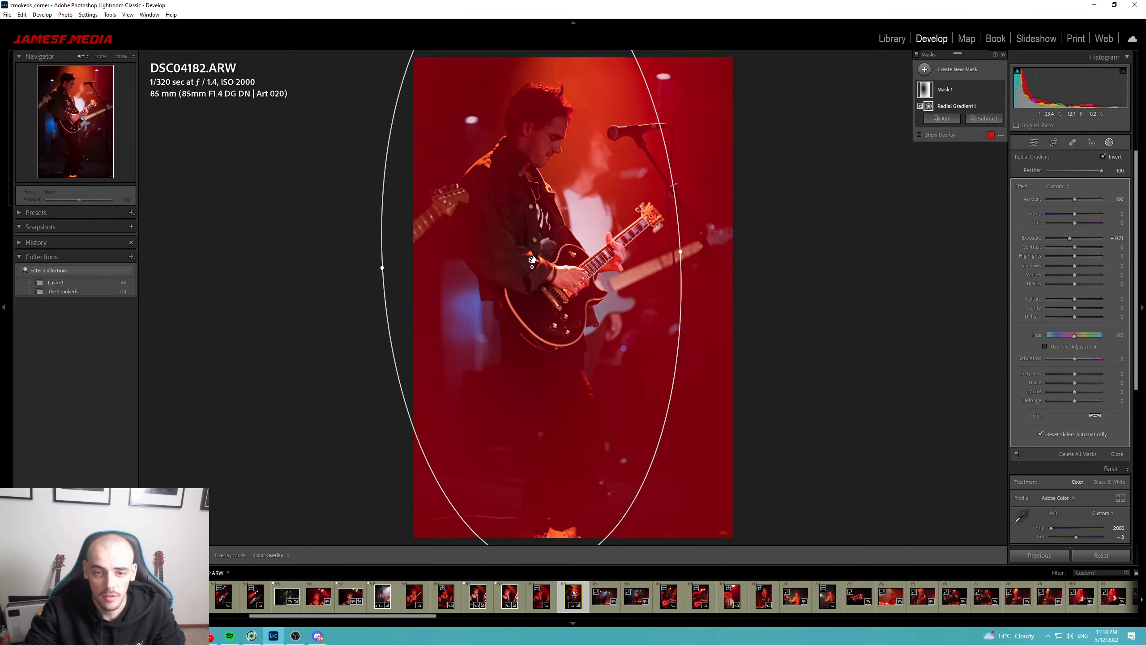
{"action": "left_click_drag", "start_coordinate": [541, 259], "coordinate": [537, 269]}
{"action": "key", "text": "Escape"}
{"action": "key", "text": "Escape"}
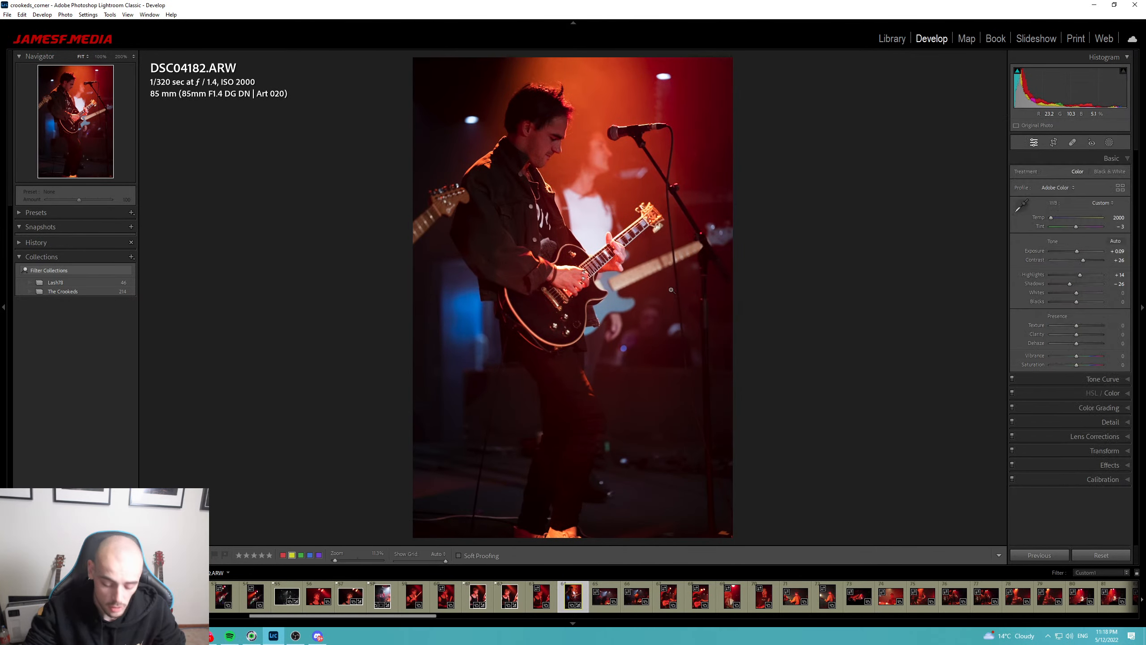
Crop DSC04182.ARW tighter around the guitarist and microphone, cutting off his lower legs, and flag it as a pick.
{"action": "key", "text": "r"}
{"action": "left_click_drag", "start_coordinate": [568, 536], "coordinate": [594, 505]}
{"action": "left_click_drag", "start_coordinate": [590, 355], "coordinate": [609, 356]}
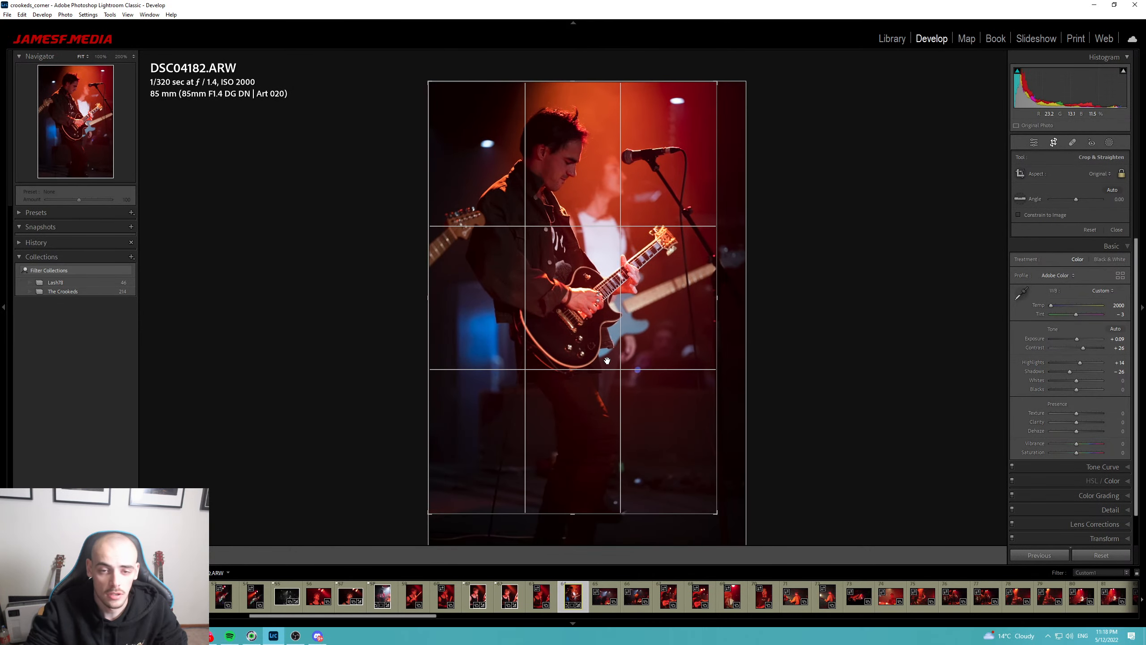
{"action": "key", "text": "r"}
{"action": "key", "text": "p"}
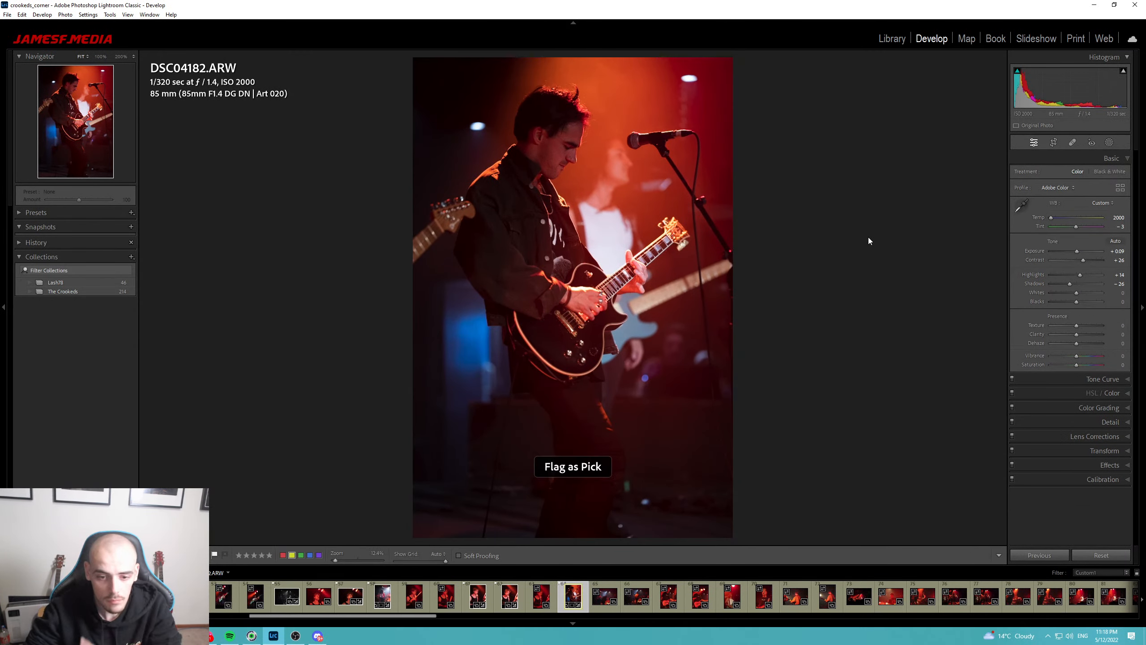
Look through the unedited photos from DSD03177.ARW to DSD03188.ARW to choose the next shot for editing.
{"action": "key", "text": "Right"}
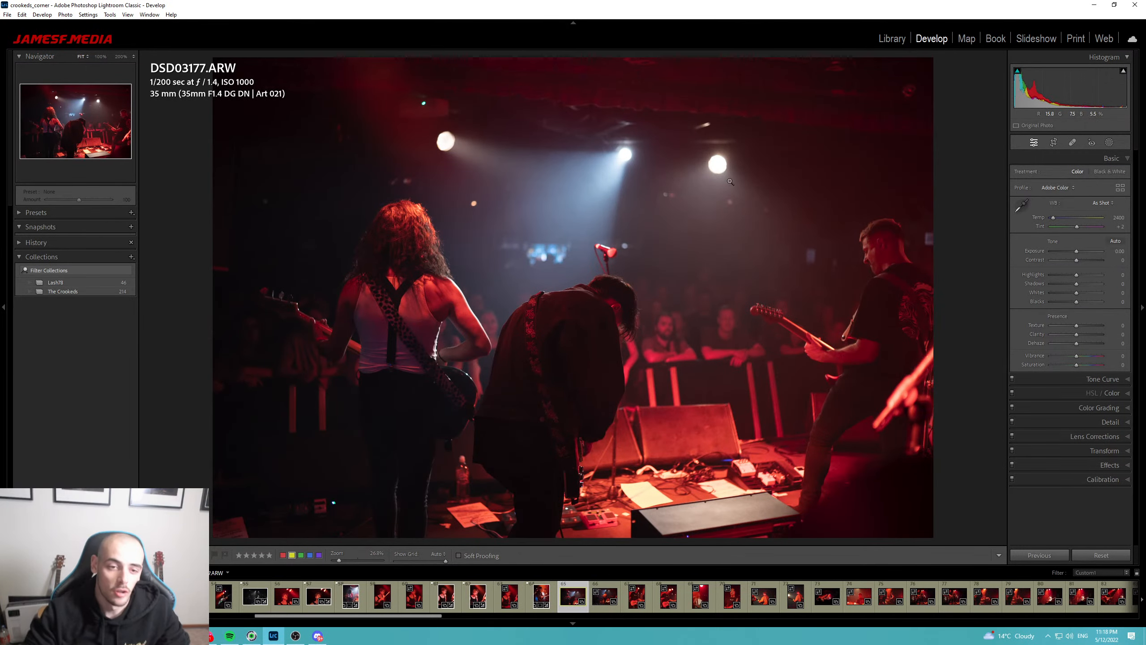
{"action": "left_click", "coordinate": [409, 230]}
{"action": "left_click", "coordinate": [551, 370]}
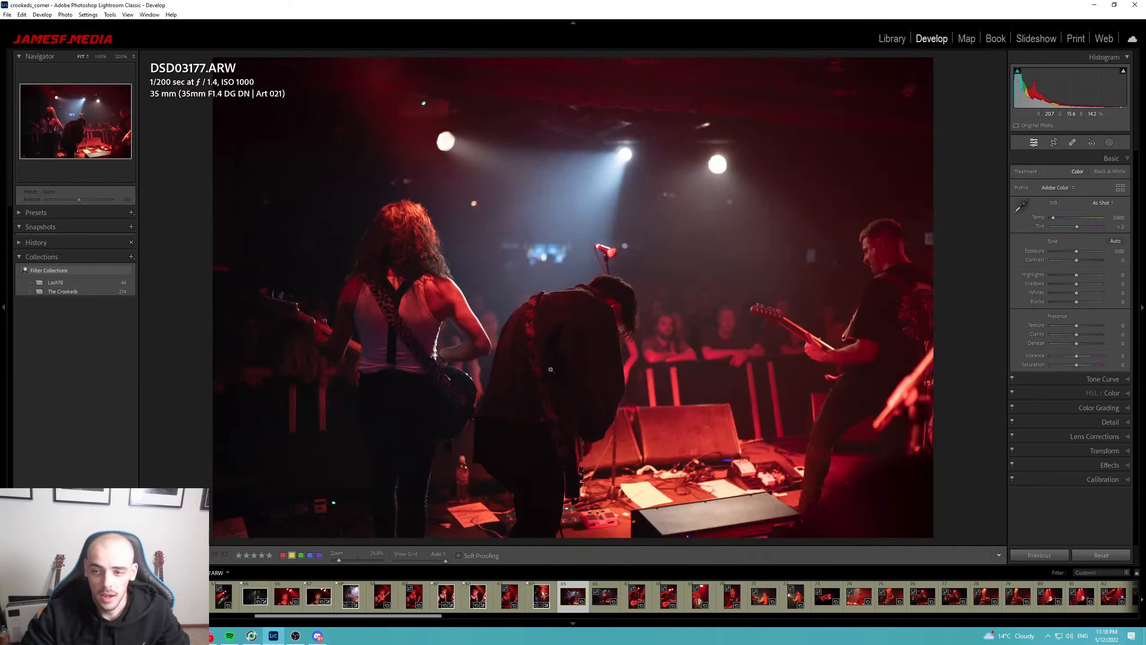
{"action": "key", "text": "Right"}
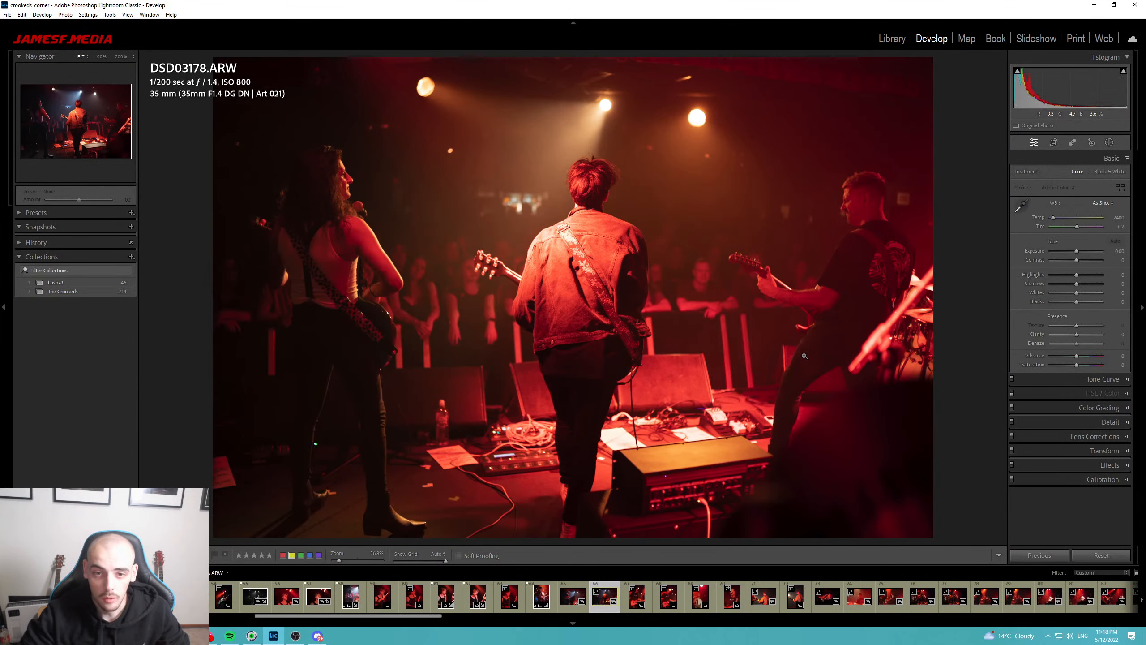
{"action": "key", "text": "Right"}
{"action": "key", "text": "Right"}
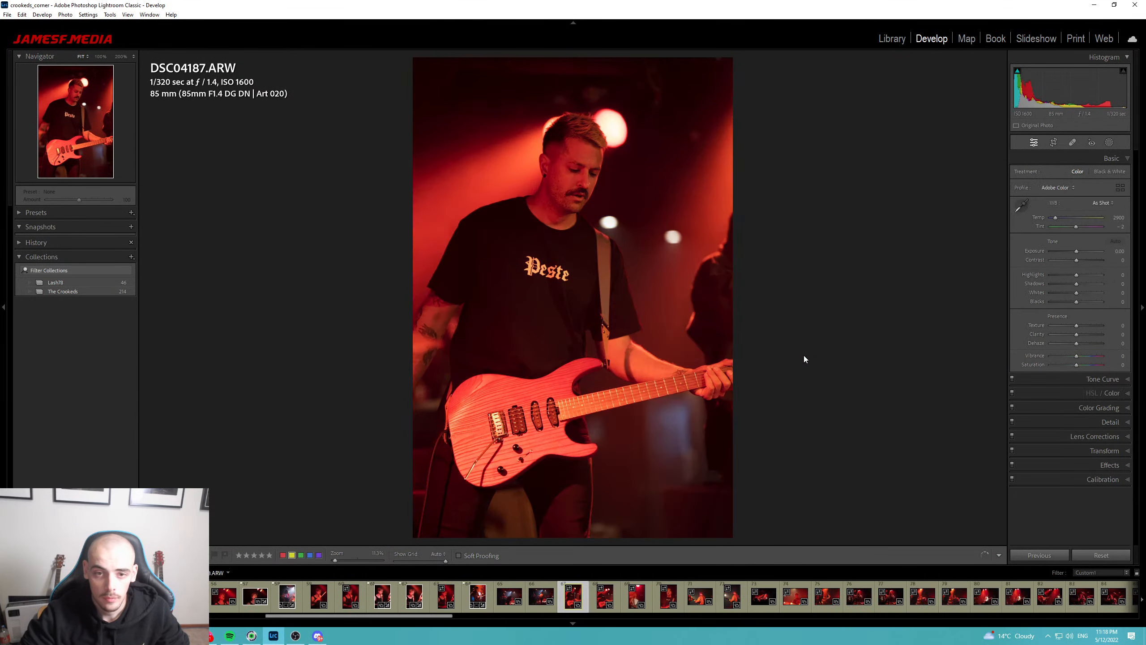
{"action": "key", "text": "Right"}
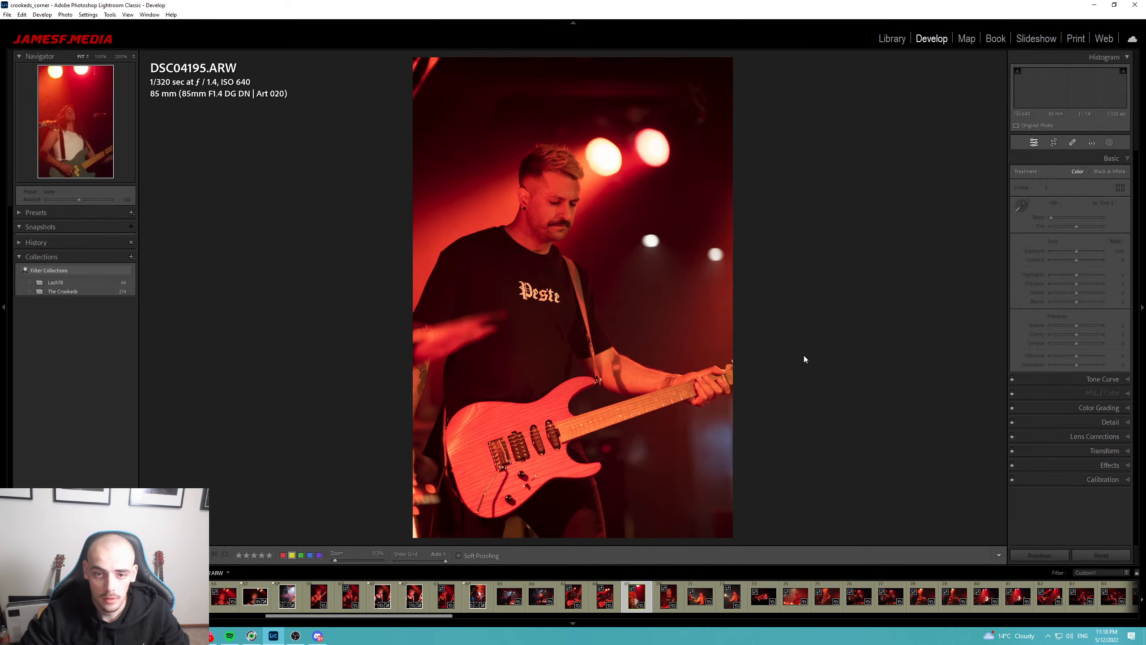
{"action": "key", "text": "Right"}
{"action": "key", "text": "Right"}
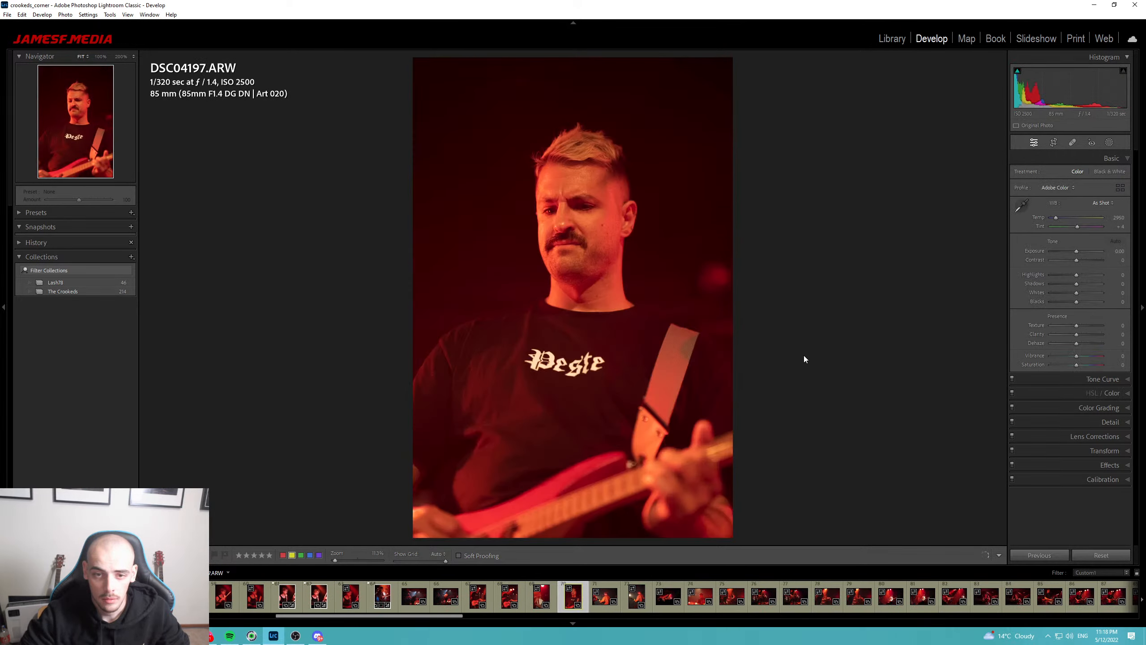
{"action": "key", "text": "Right"}
{"action": "key", "text": "Right"}
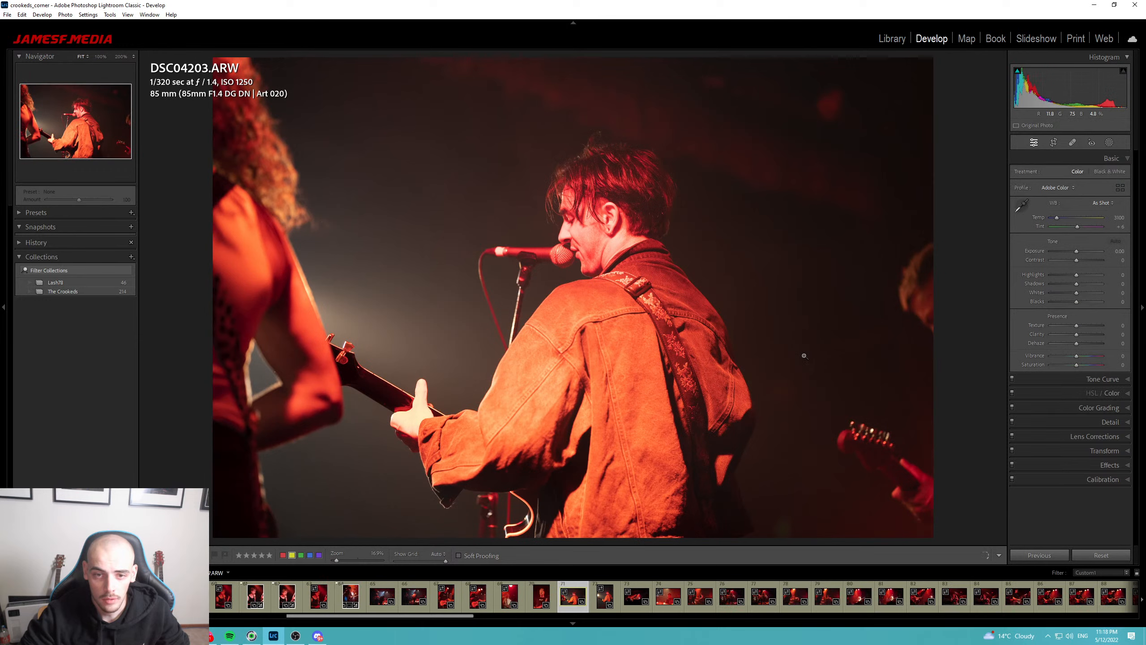
{"action": "key", "text": "Right"}
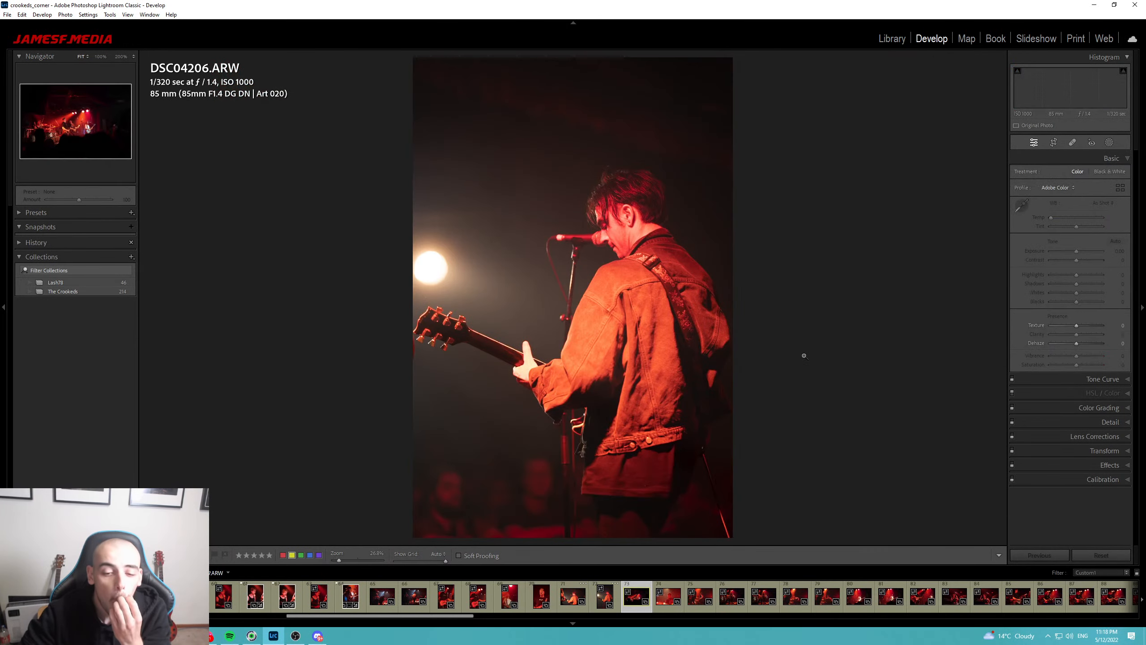
{"action": "key", "text": "Right"}
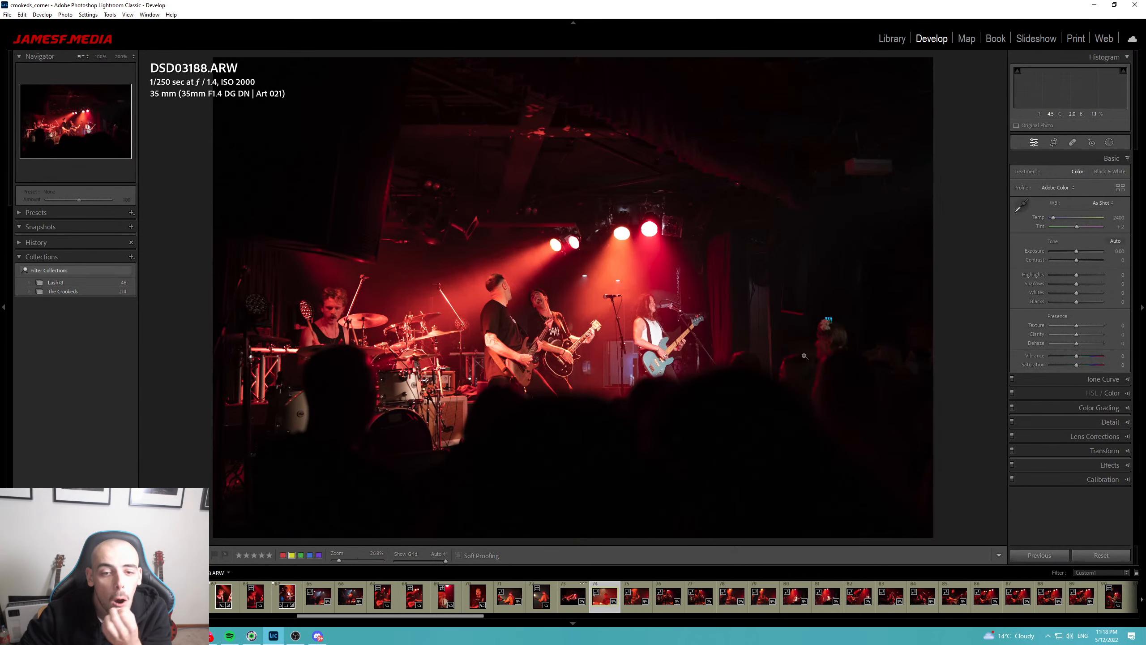
On DSC04208.ARW, raise exposure slightly and set temperature 2000, tint −3, contrast +37, highlights −51, shadows −63, whites +26, blacks +18, texture +9, dehaze +33, saturation −18.
{"action": "key", "text": "Right"}
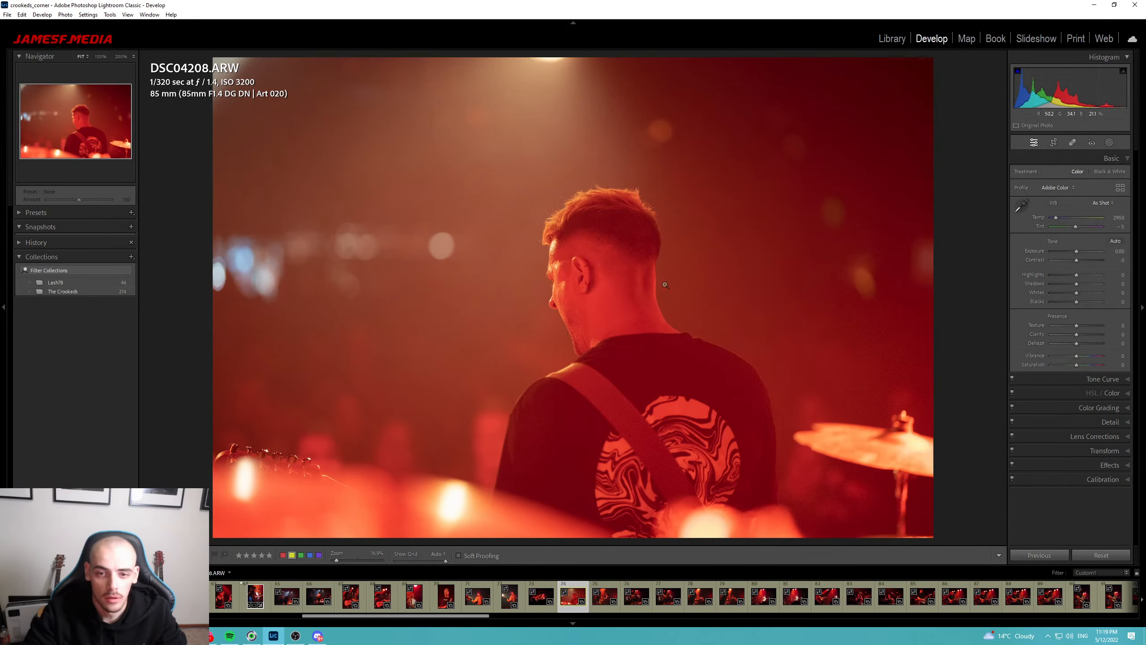
{"action": "left_click_drag", "start_coordinate": [1055, 220], "coordinate": [1072, 285]}
{"action": "left_click_drag", "start_coordinate": [1082, 260], "coordinate": [1086, 261]}
{"action": "left_click_drag", "start_coordinate": [1075, 366], "coordinate": [1063, 290]}
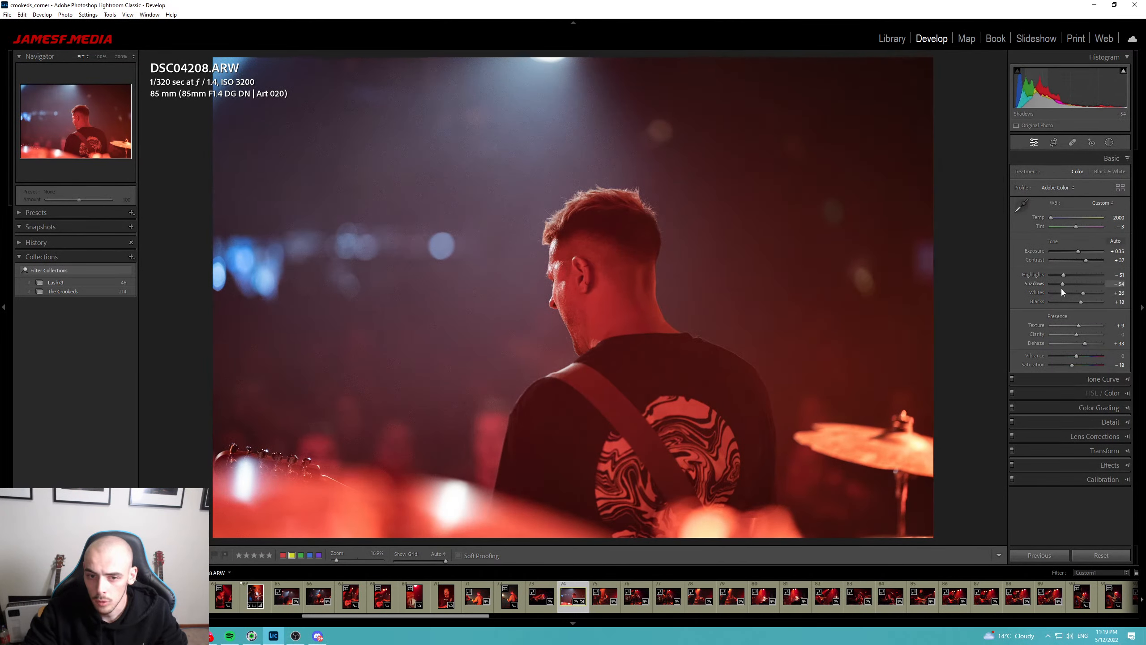
Darken the area around the musician in DSC04208.ARW with a large inverted radial gradient mask at exposure −1.24.
{"action": "key", "text": "shift+m"}
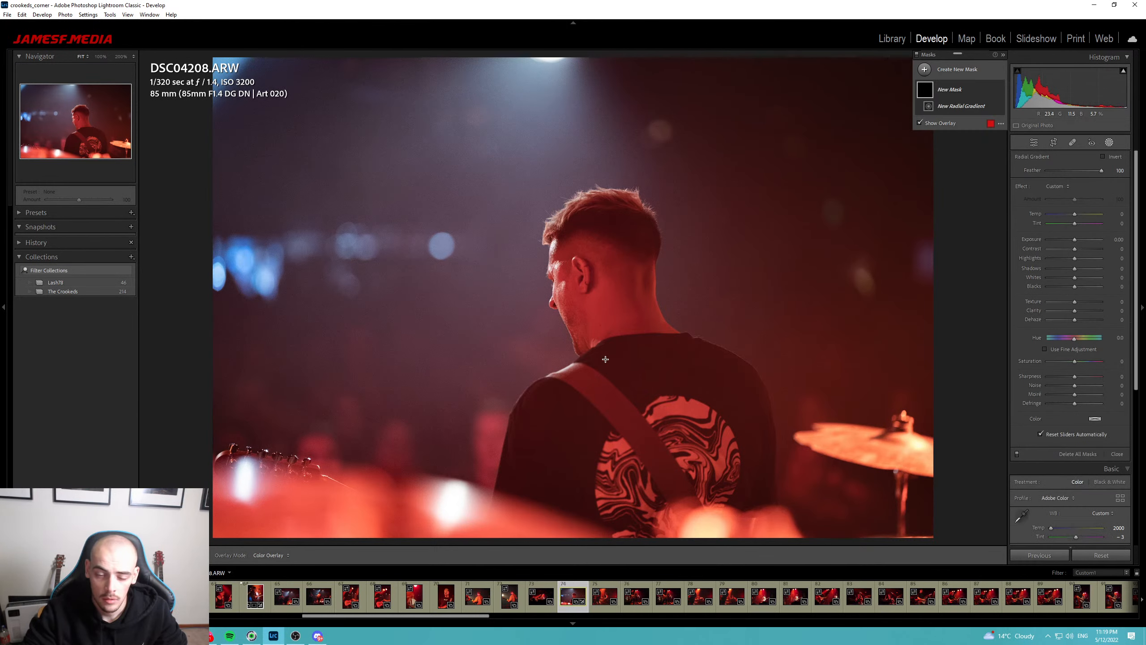
{"action": "left_click_drag", "start_coordinate": [605, 359], "coordinate": [921, 535]}
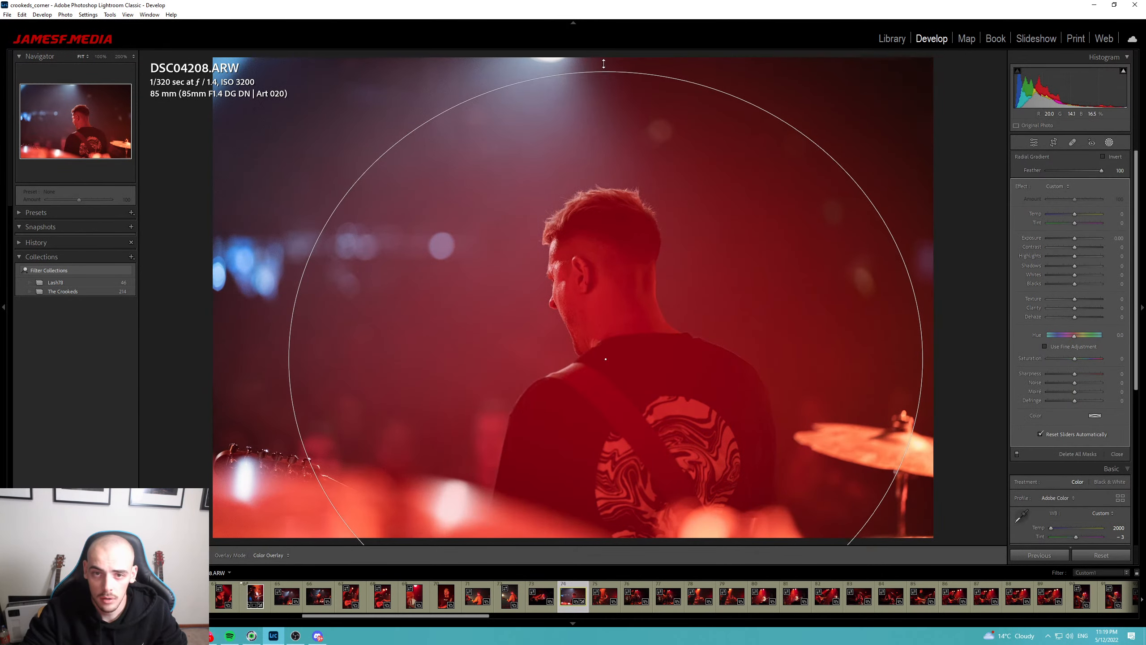
{"action": "left_click", "coordinate": [1102, 156]}
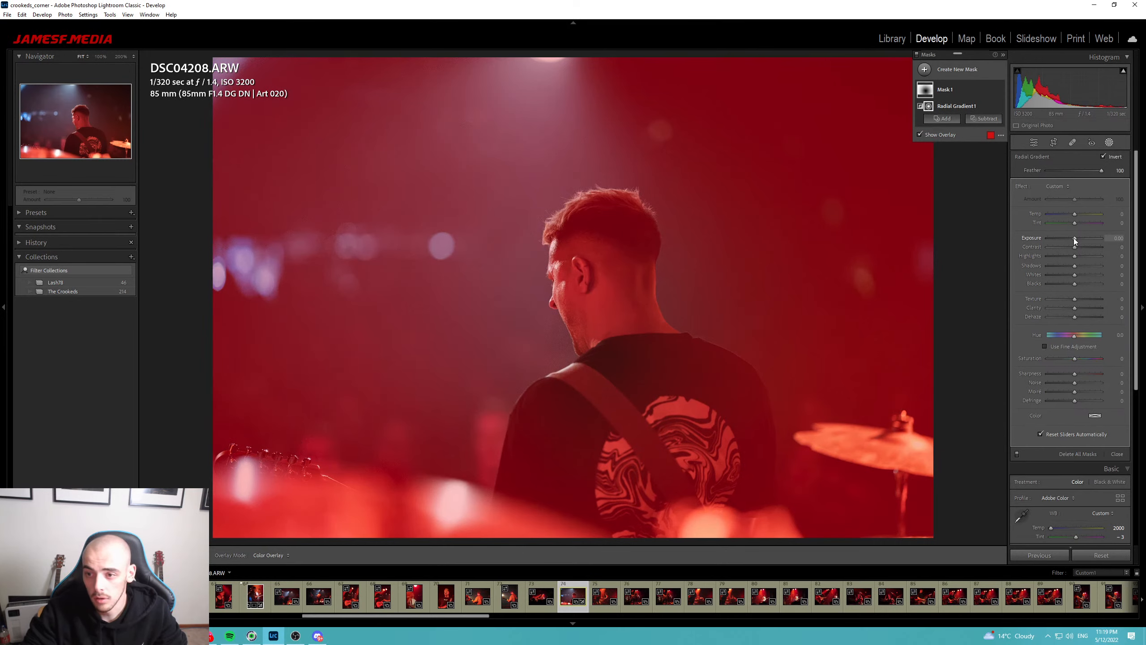
{"action": "left_click_drag", "start_coordinate": [1074, 239], "coordinate": [1065, 238]}
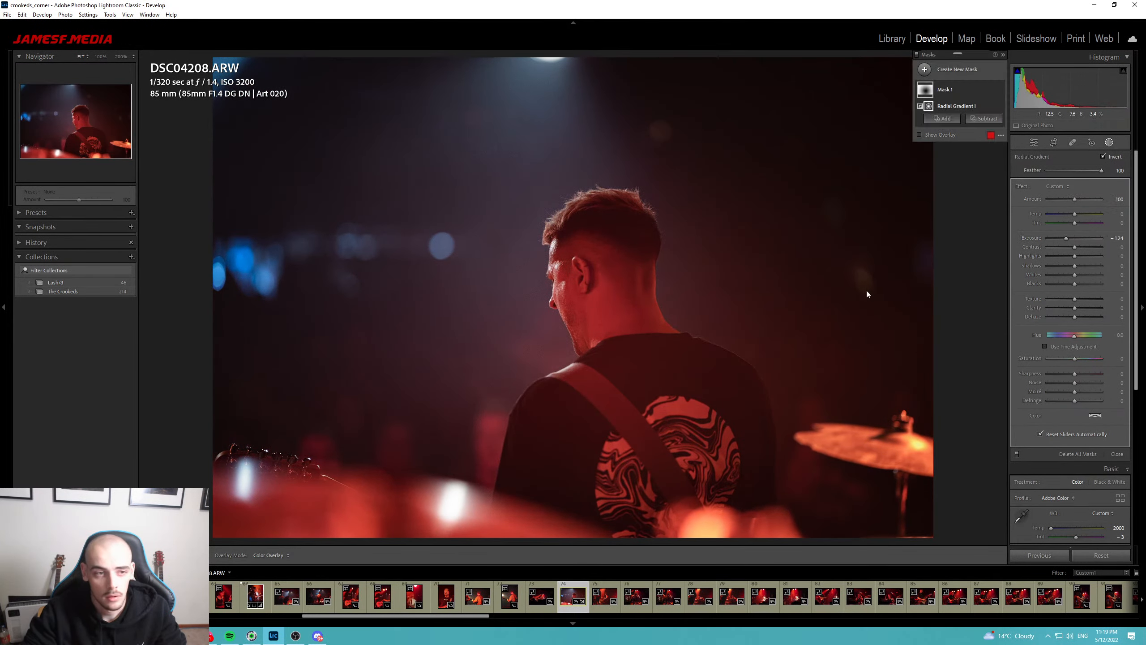
{"action": "key", "text": "shift+w"}
Flag DSC04208.ARW as a pick and compare the edit with the original.
{"action": "key", "text": "p"}
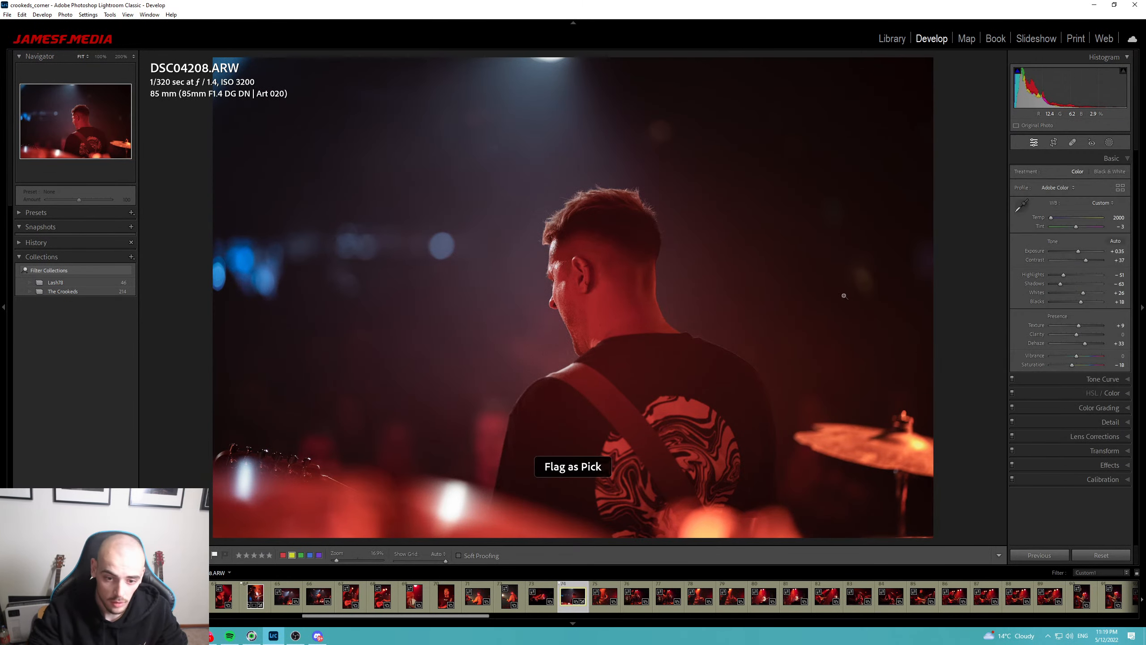
{"action": "key", "text": "backslash"}
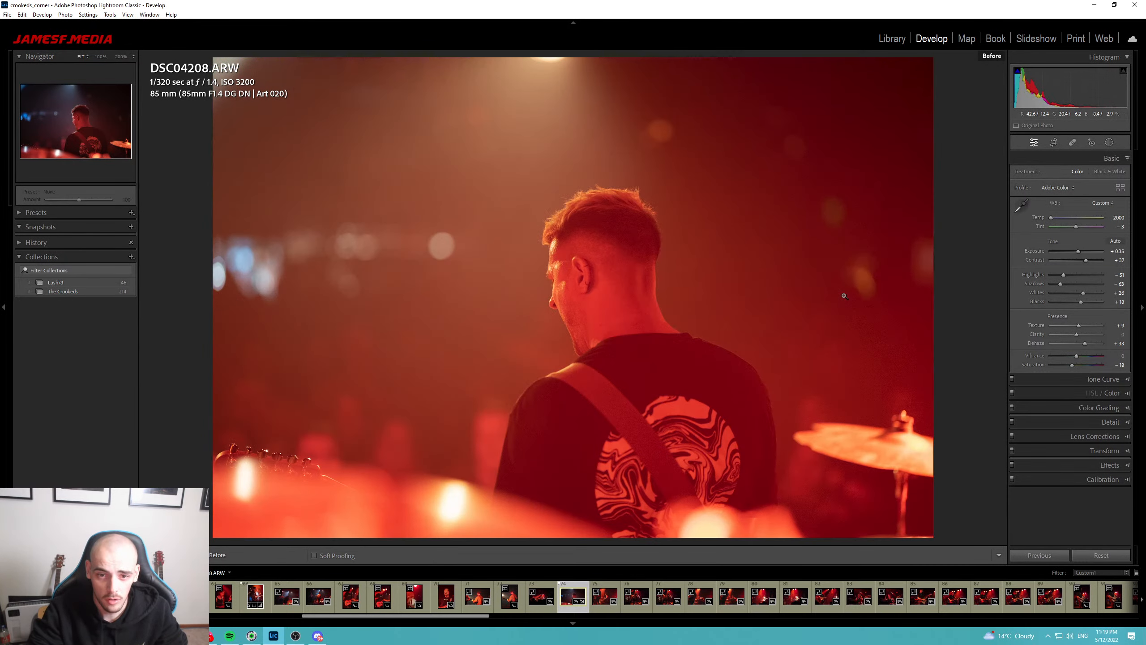
{"action": "key", "text": "backslash"}
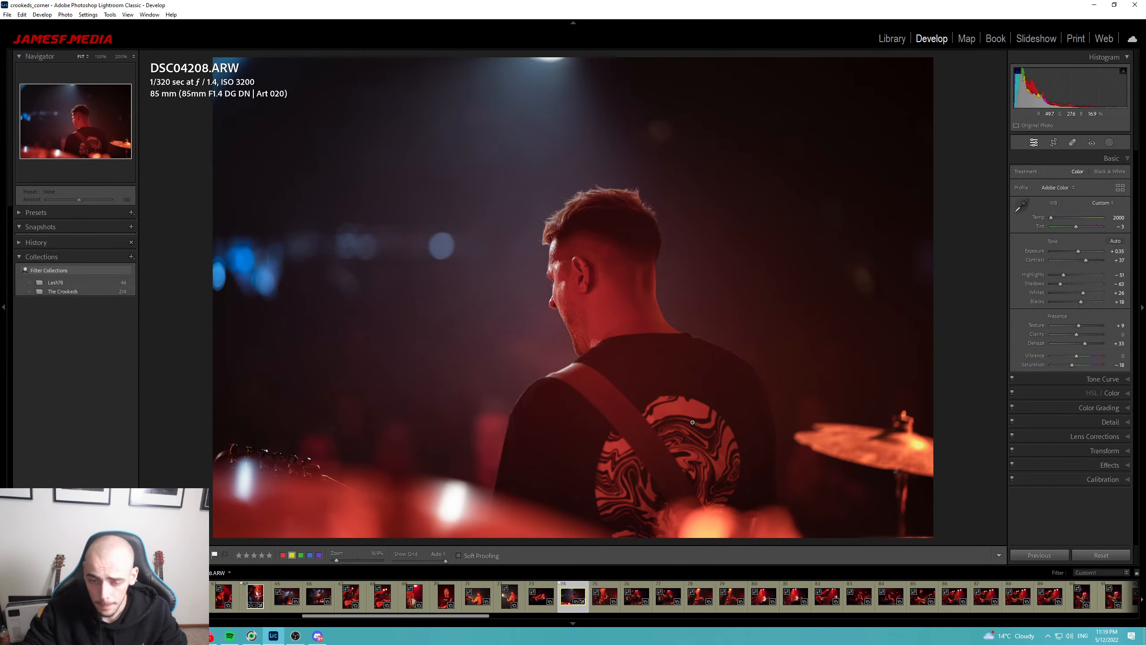
{"action": "key", "text": "p"}
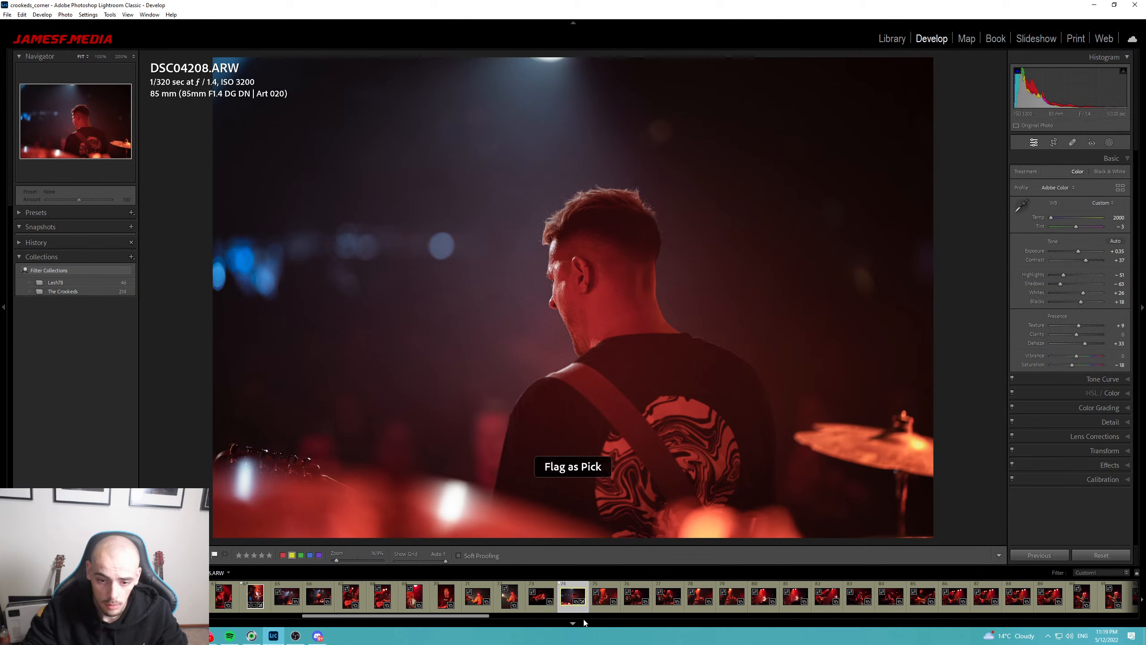
Move past DSC04225.ARW and DSD03202.ARW to open DSD03204.ARW, the wide shot of the band on stage.
{"action": "left_click", "coordinate": [599, 610]}
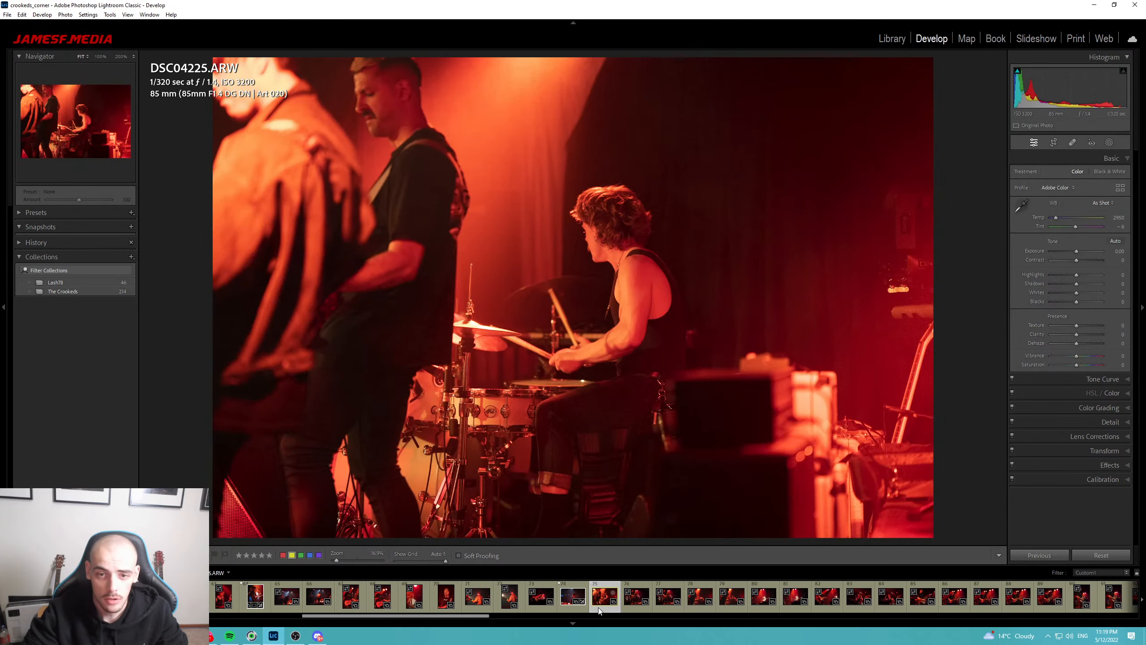
{"action": "key", "text": "Right"}
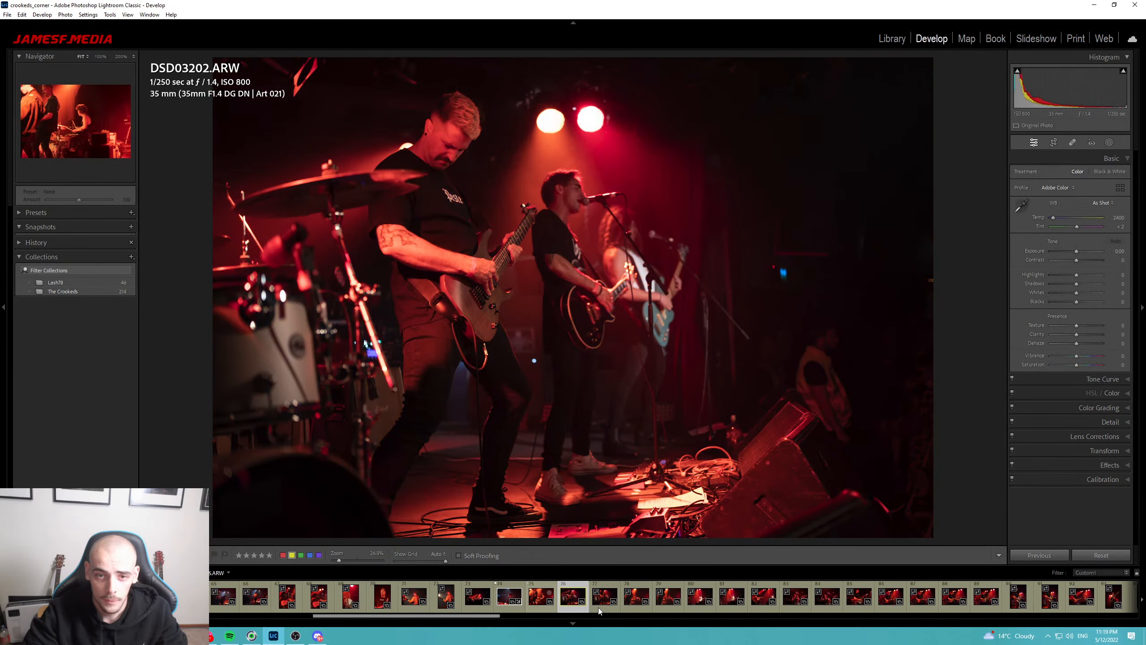
{"action": "key", "text": "Right"}
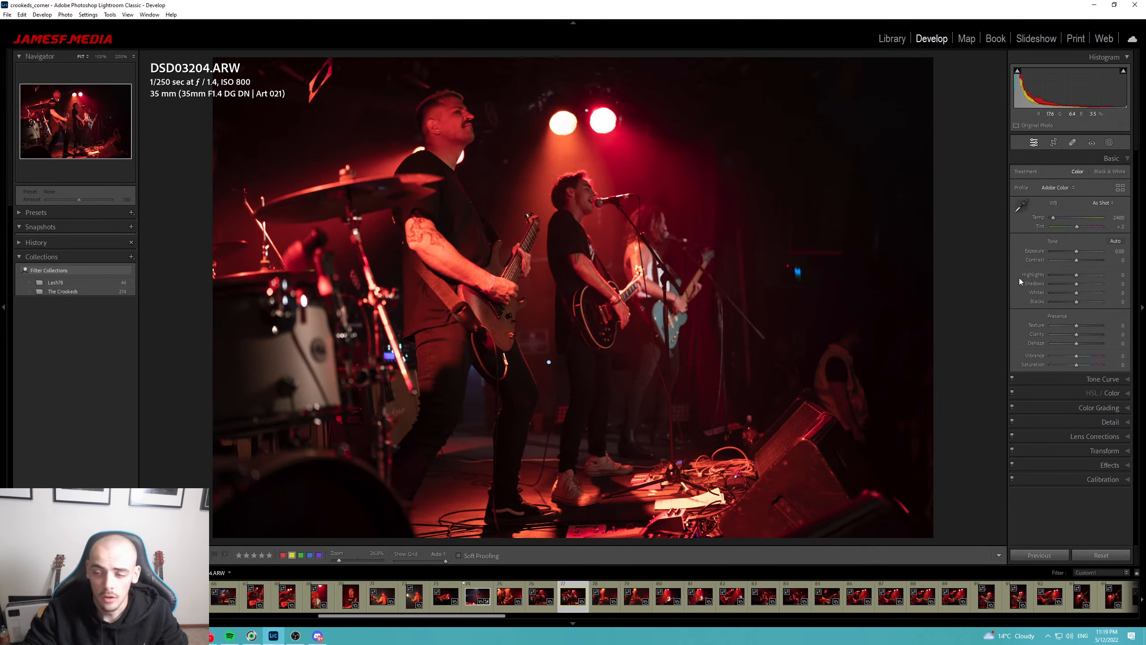
Set the band photo's white balance temperature to 2000 and raise its exposure to +0.88.
{"action": "left_click", "coordinate": [1108, 204]}
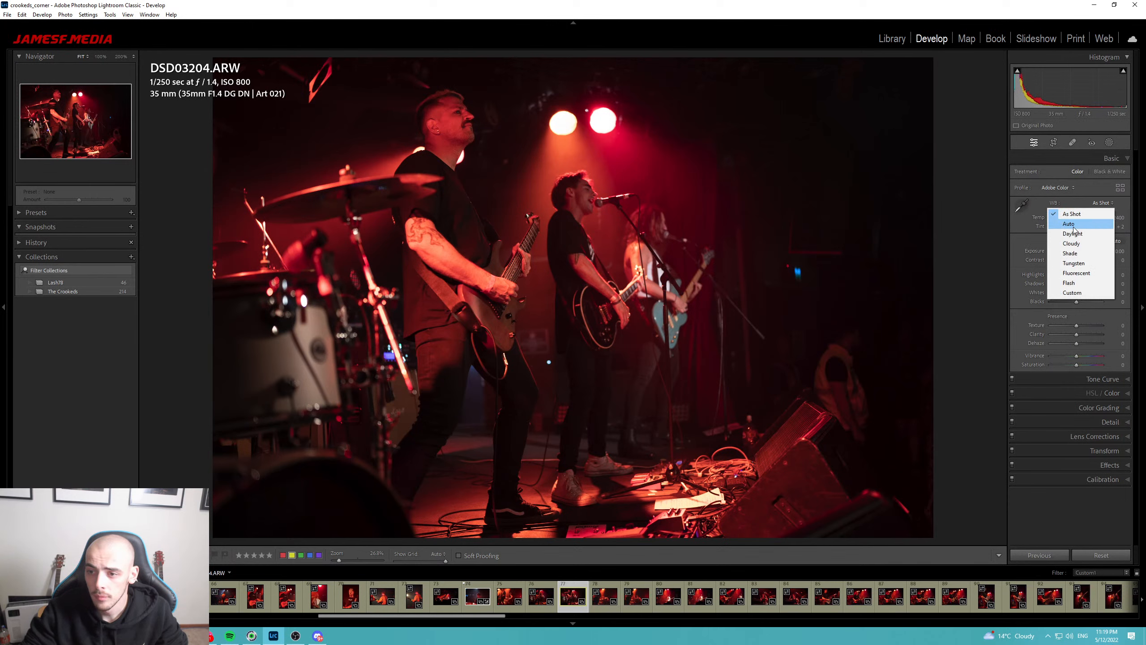
{"action": "left_click", "coordinate": [1109, 204]}
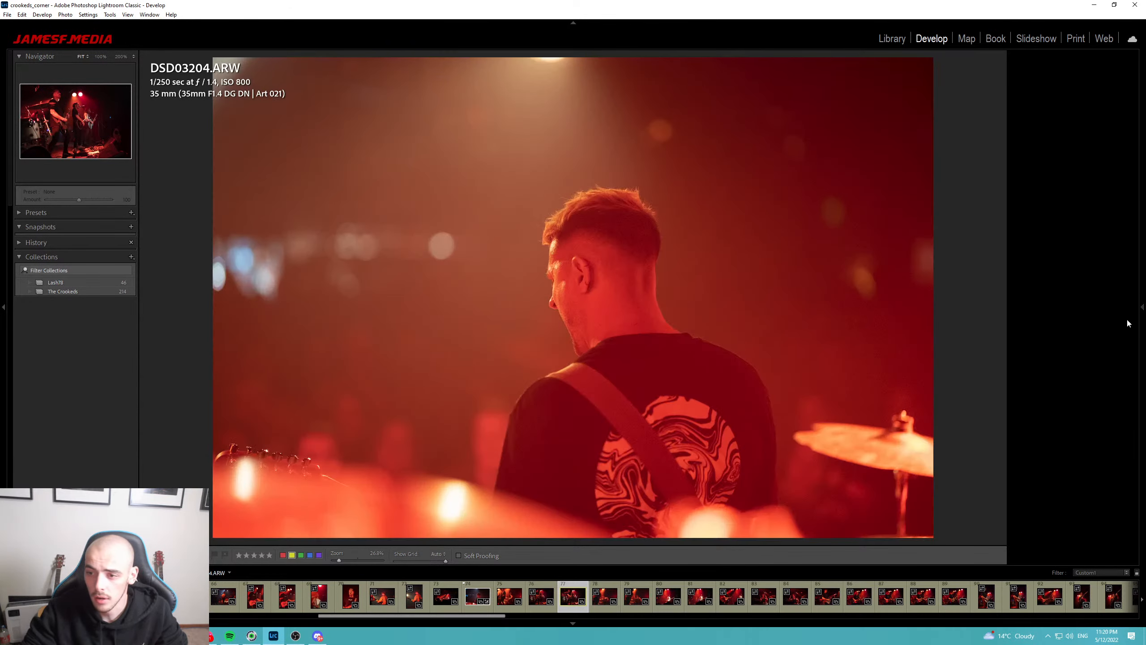
{"action": "mouse_move", "coordinate": [1141, 303]}
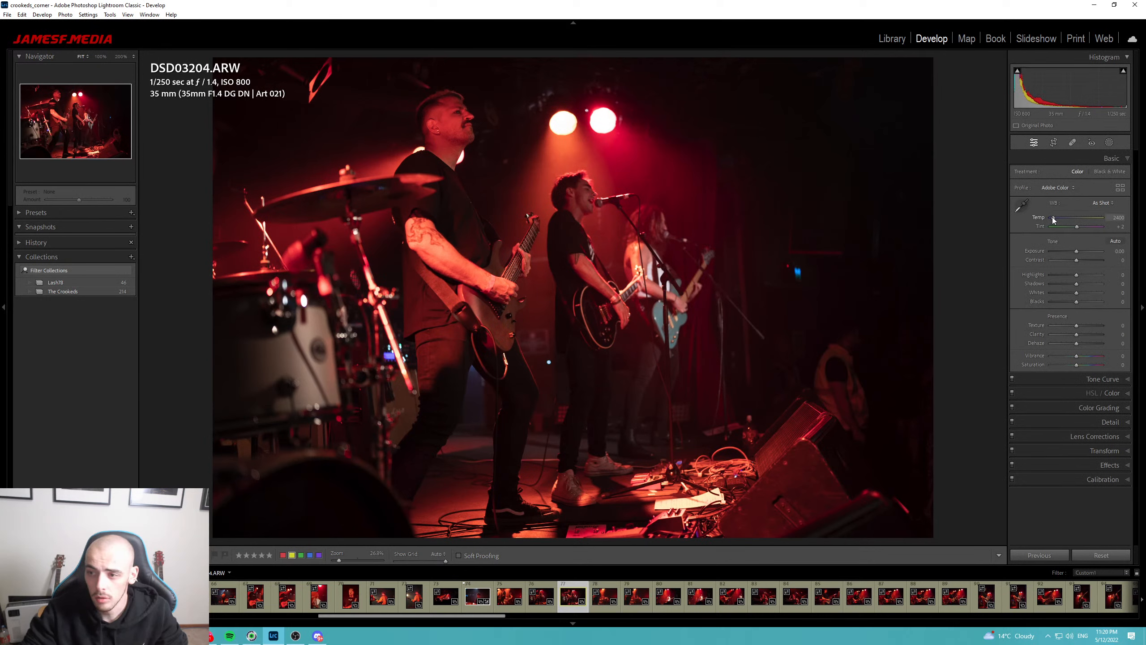
{"action": "left_click_drag", "start_coordinate": [1053, 219], "coordinate": [1079, 252]}
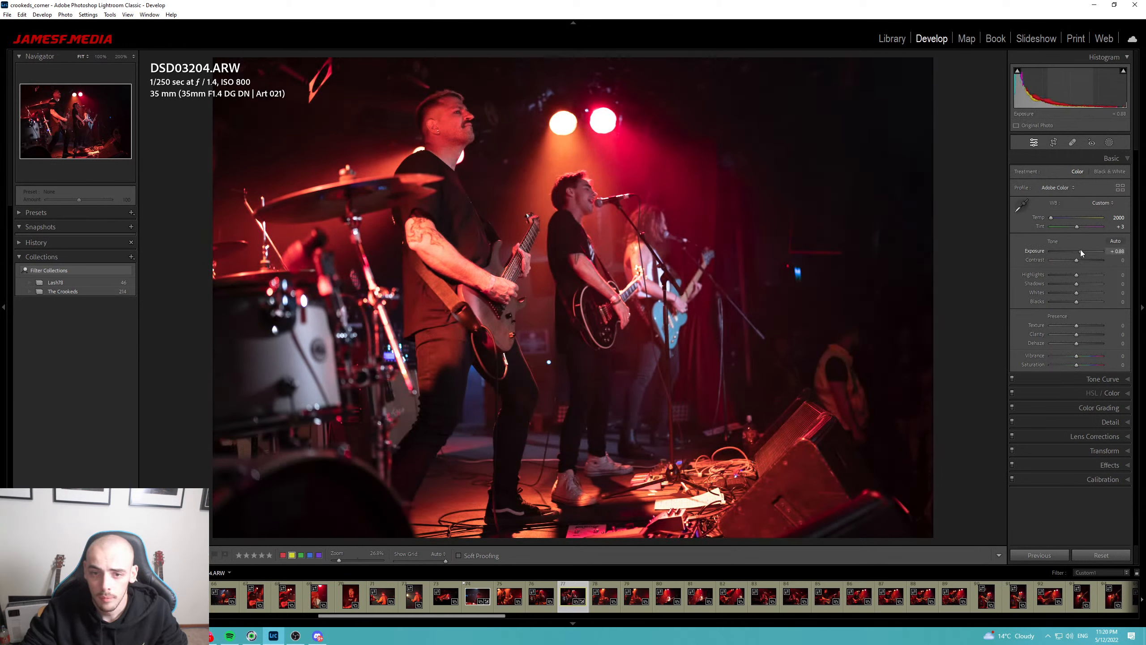
Set exposure to +0.97, contrast to +25, highlights to -40, shadows to +46, blacks to -11 and dehaze to +16.
{"action": "mouse_move", "coordinate": [1077, 261]}
{"action": "left_mouse_down"}
{"action": "mouse_move", "coordinate": [1066, 273]}
{"action": "mouse_move", "coordinate": [1090, 284]}
{"action": "mouse_move", "coordinate": [1073, 306]}
{"action": "mouse_move", "coordinate": [1081, 251]}
{"action": "left_mouse_up"}
{"action": "left_click", "coordinate": [467, 147]}
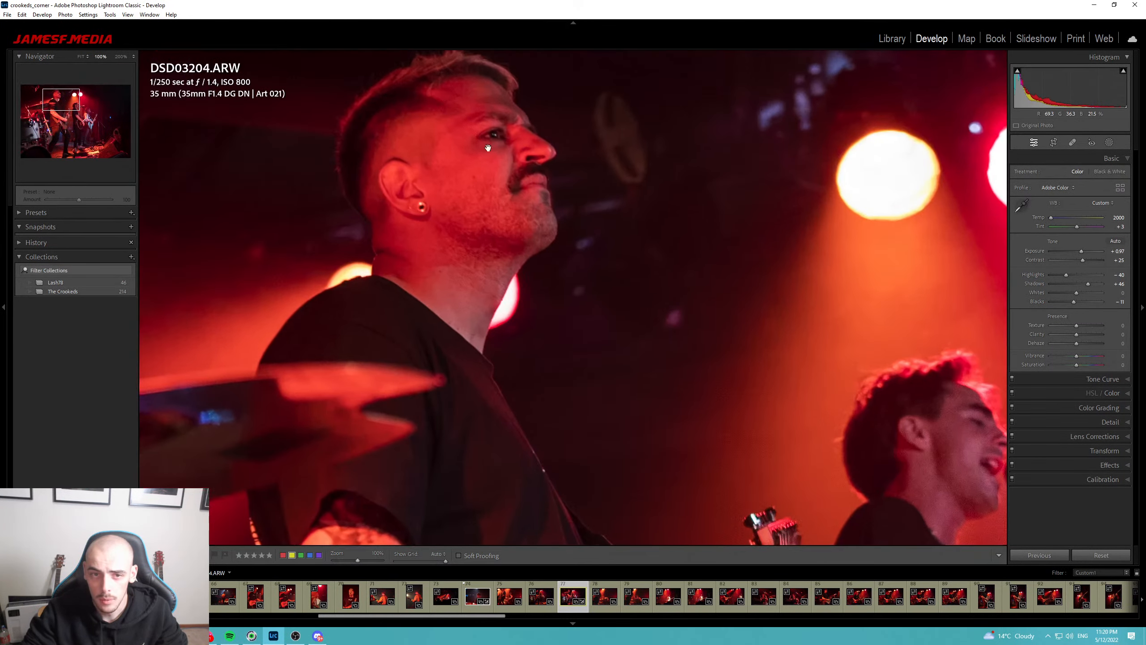
{"action": "left_click", "coordinate": [467, 147]}
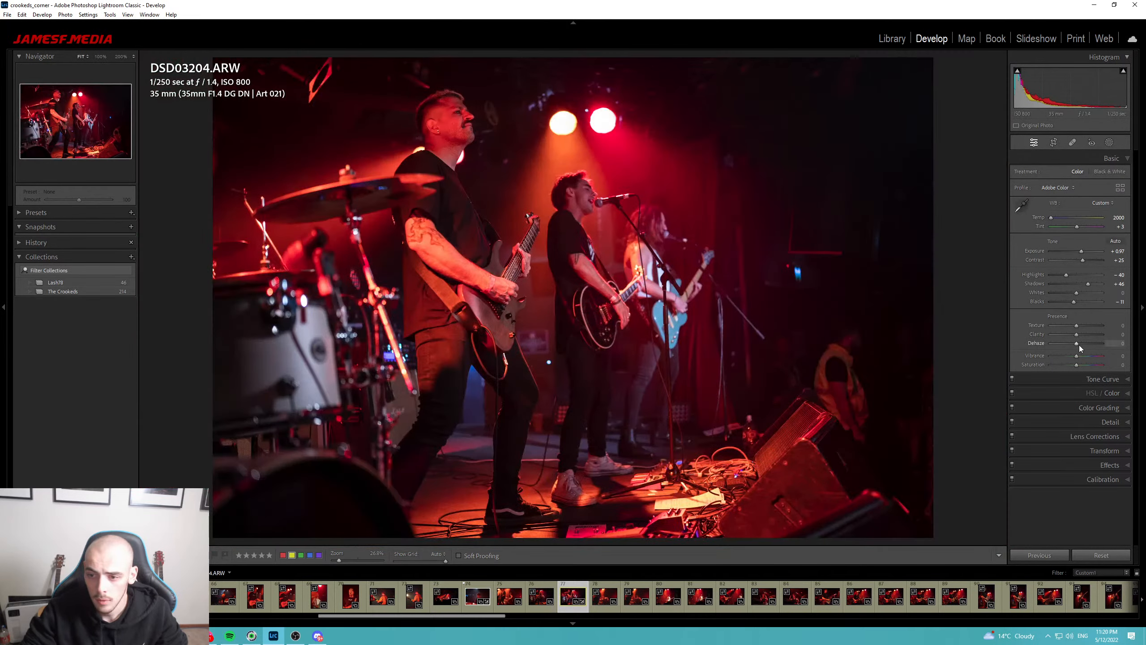
{"action": "left_click_drag", "start_coordinate": [1077, 343], "coordinate": [1080, 343]}
Shift the hue of the reds to +17 in the HSL / Color adjustments.
{"action": "left_click", "coordinate": [1101, 383]}
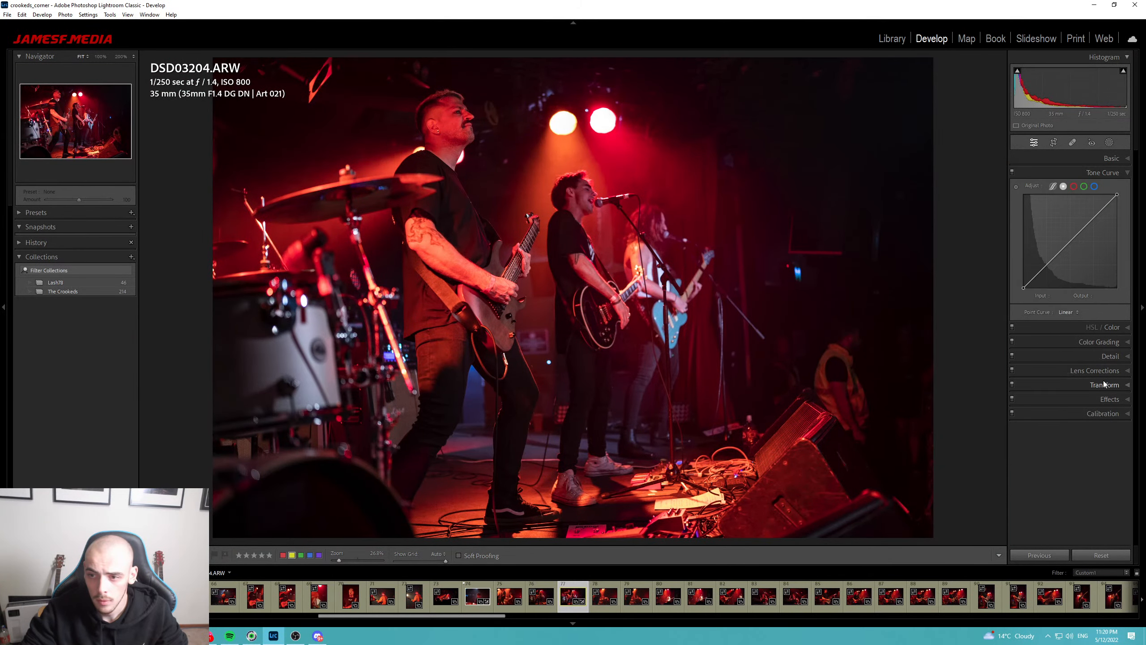
{"action": "left_click", "coordinate": [1112, 331]}
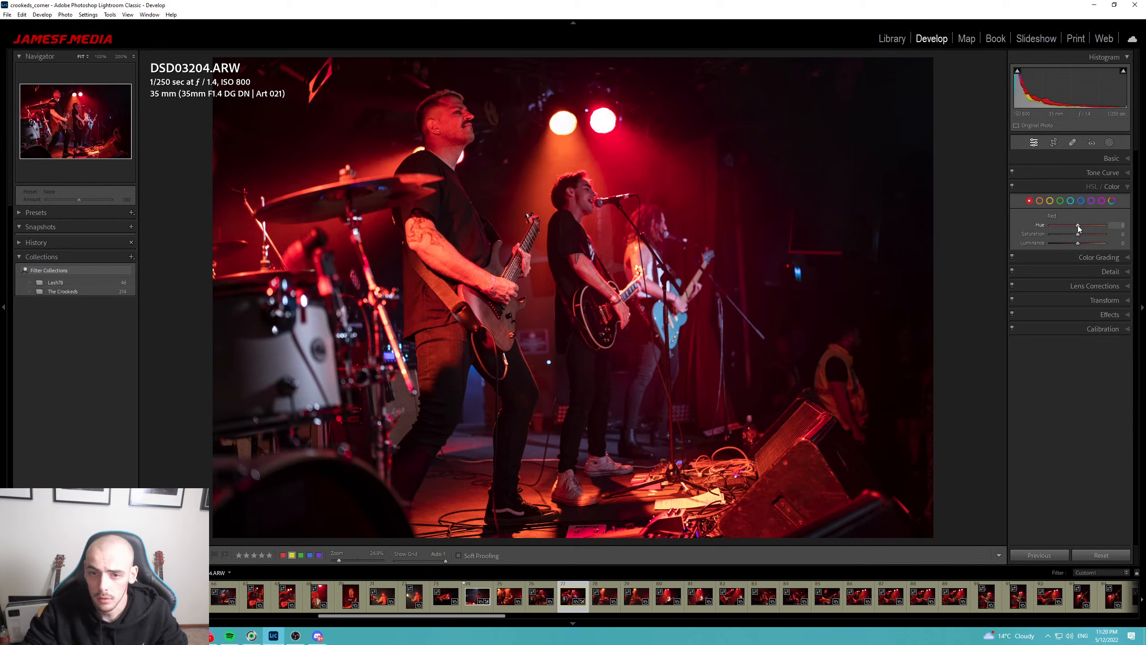
{"action": "mouse_move", "coordinate": [1077, 225]}
{"action": "left_mouse_down"}
{"action": "mouse_move", "coordinate": [1090, 225]}
{"action": "mouse_move", "coordinate": [1036, 228]}
{"action": "mouse_move", "coordinate": [1097, 223]}
{"action": "mouse_move", "coordinate": [1035, 226]}
{"action": "mouse_move", "coordinate": [1081, 227]}
{"action": "left_mouse_up"}
{"action": "left_click", "coordinate": [1039, 200]}
{"action": "left_click", "coordinate": [1030, 201]}
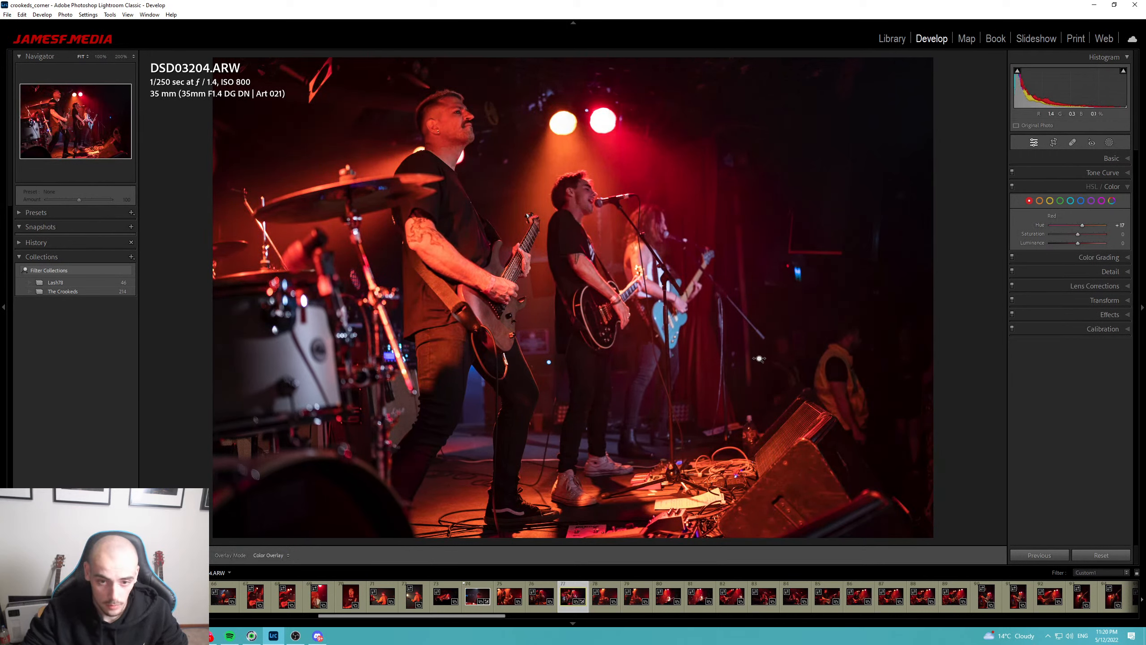
Add a large inverted radial gradient mask around the band and lower its exposure to darken the surroundings.
{"action": "key", "text": "shift+m"}
{"action": "left_click_drag", "start_coordinate": [521, 282], "coordinate": [851, 415]}
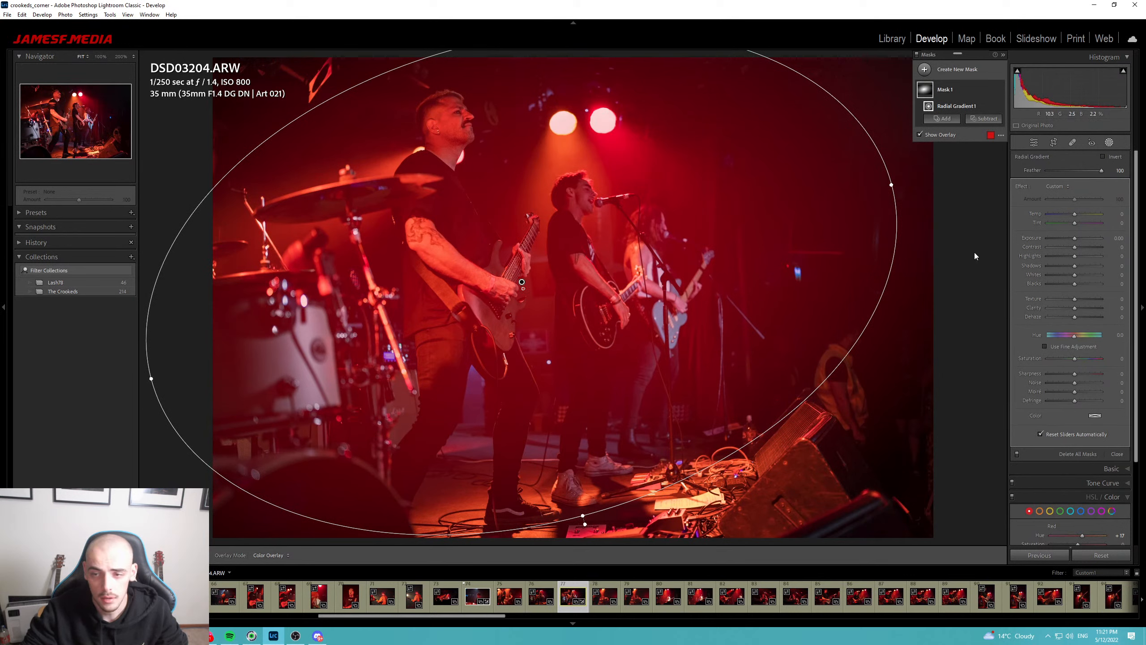
{"action": "left_click_drag", "start_coordinate": [1074, 238], "coordinate": [1064, 236]}
{"action": "key", "text": "shift+w"}
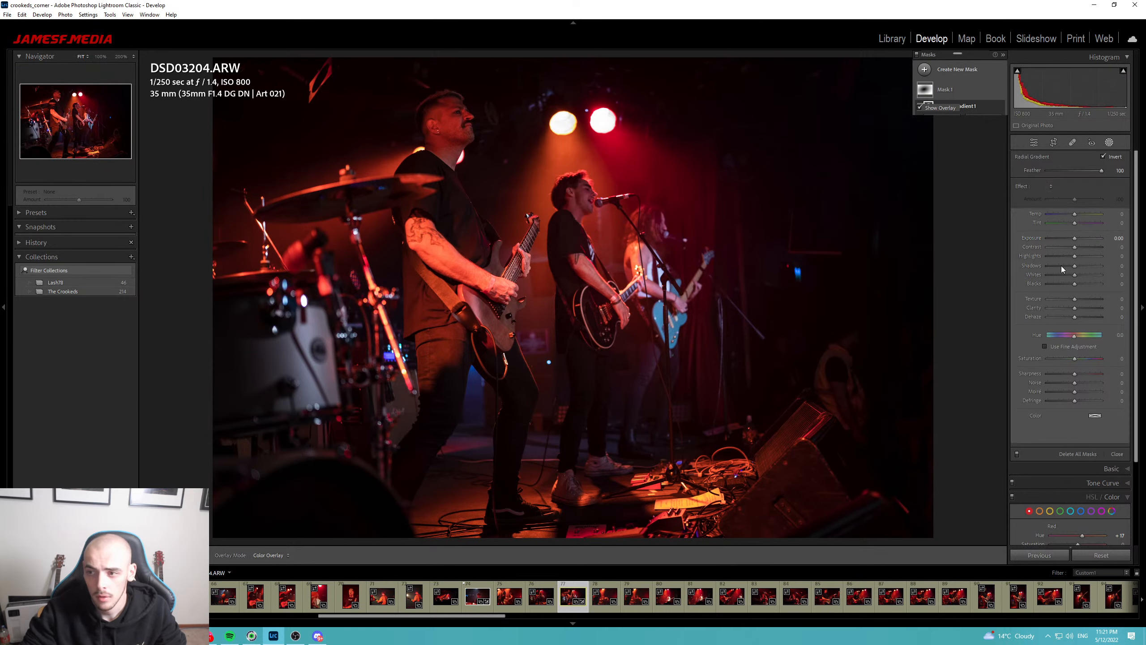
Raise the overall exposure to +1.32 and flag the photo as a pick.
{"action": "left_click", "coordinate": [1100, 159]}
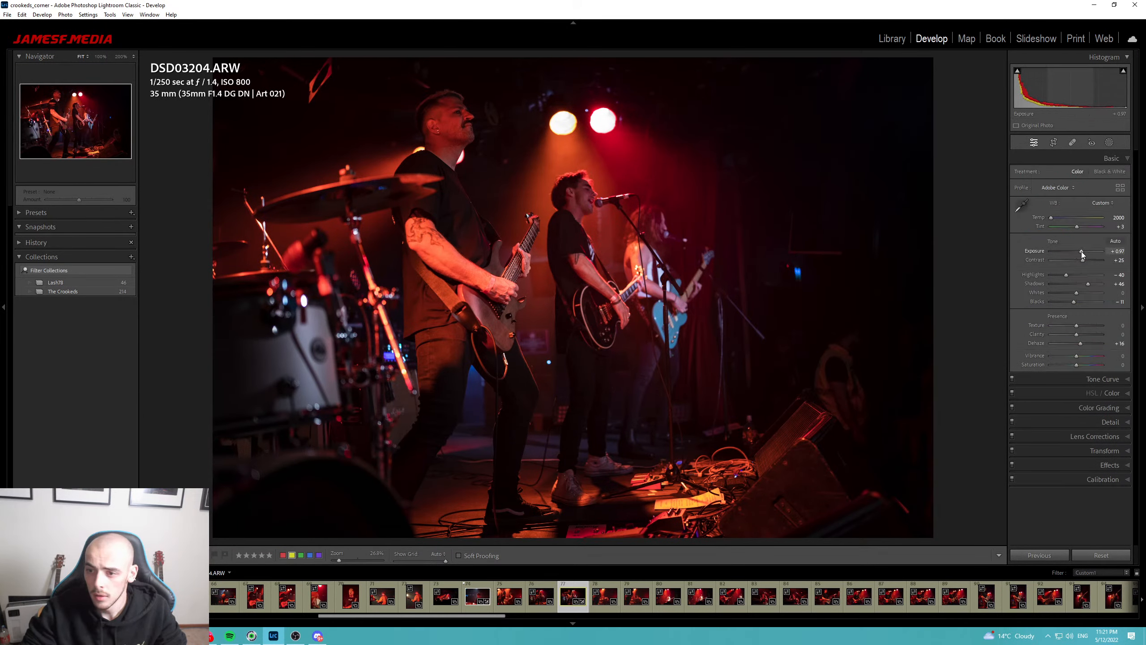
{"action": "left_click_drag", "start_coordinate": [1082, 251], "coordinate": [1084, 251]}
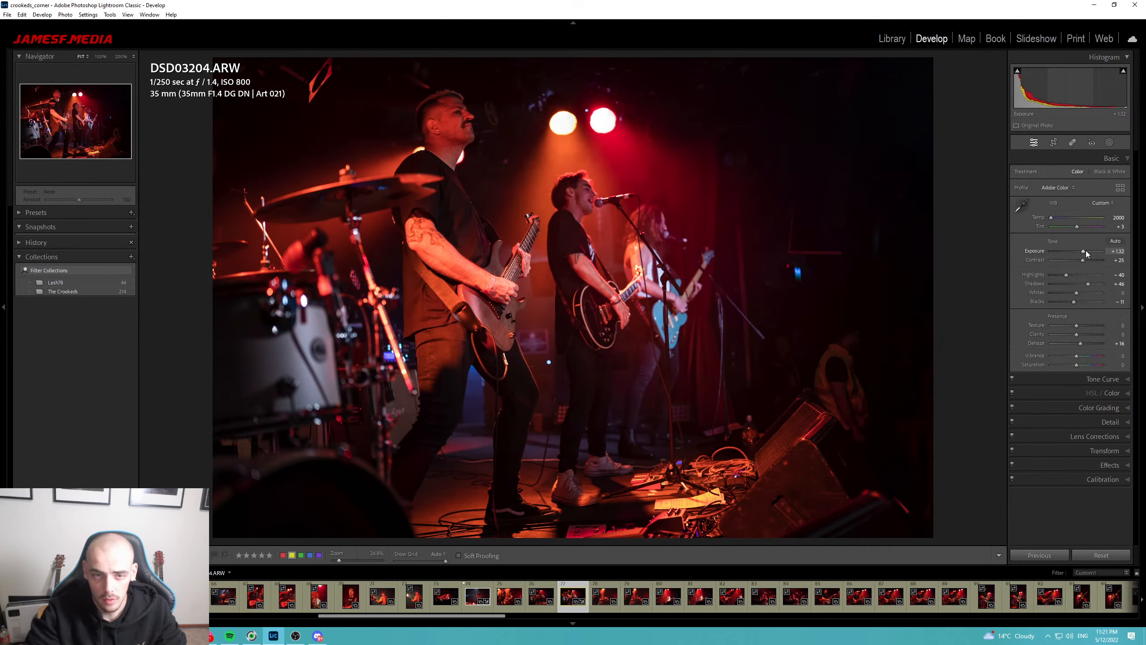
{"action": "key", "text": "p"}
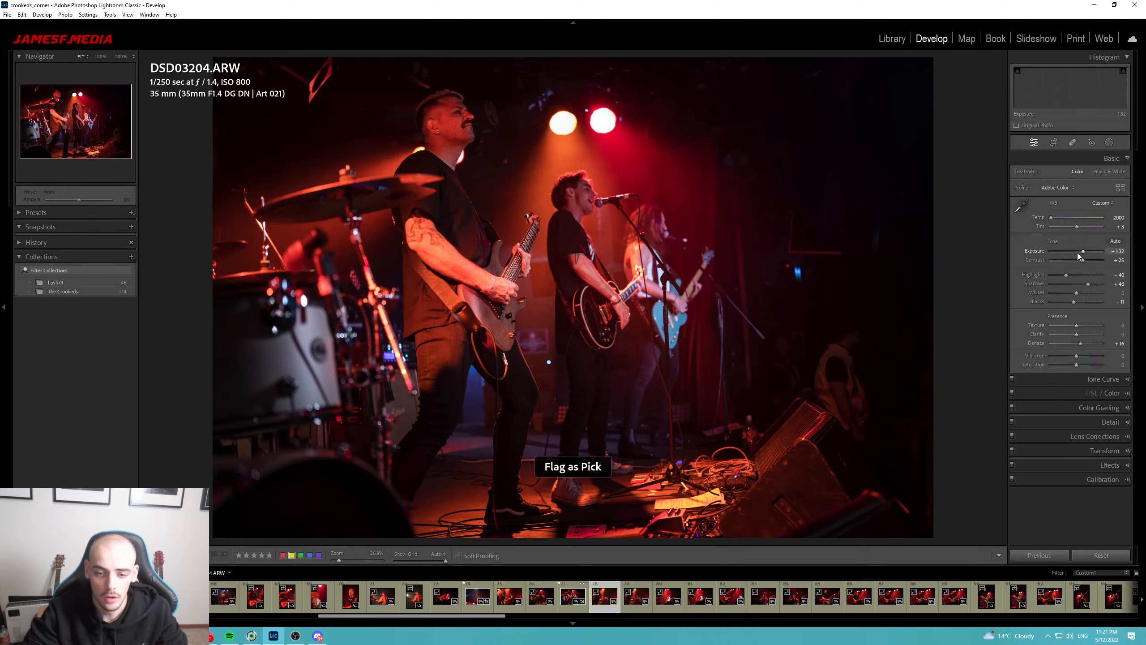
Go on to DSC04233.ARW, the drummer photo, and set its white balance to temperature 2000 and tint +3.
{"action": "key", "text": "p"}
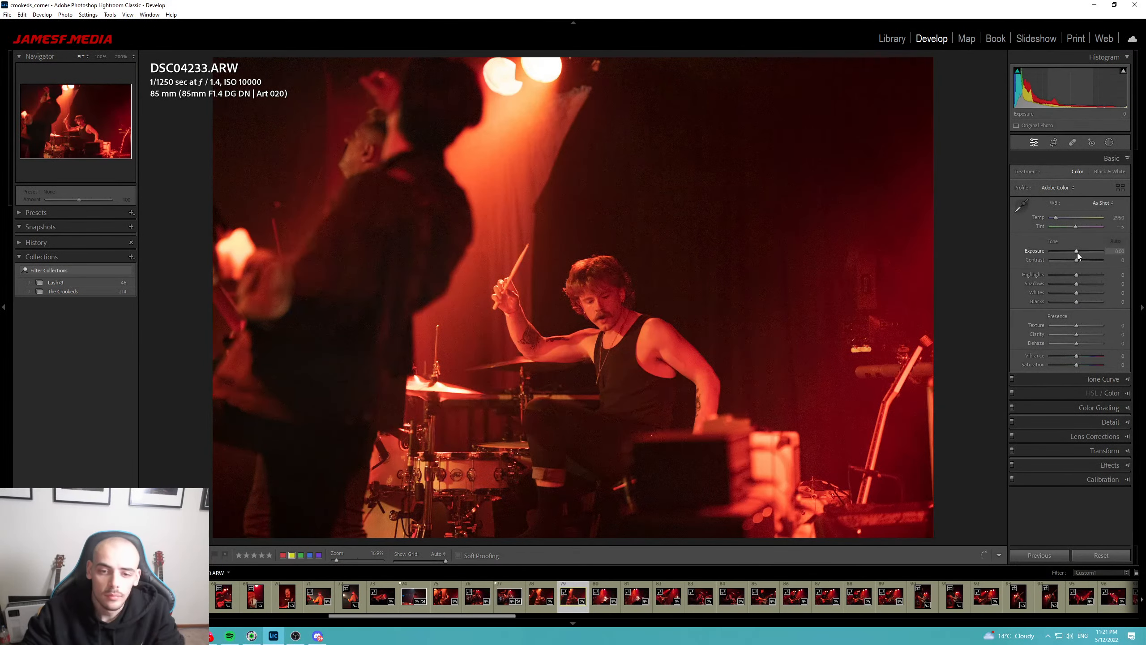
{"action": "left_click", "coordinate": [589, 321]}
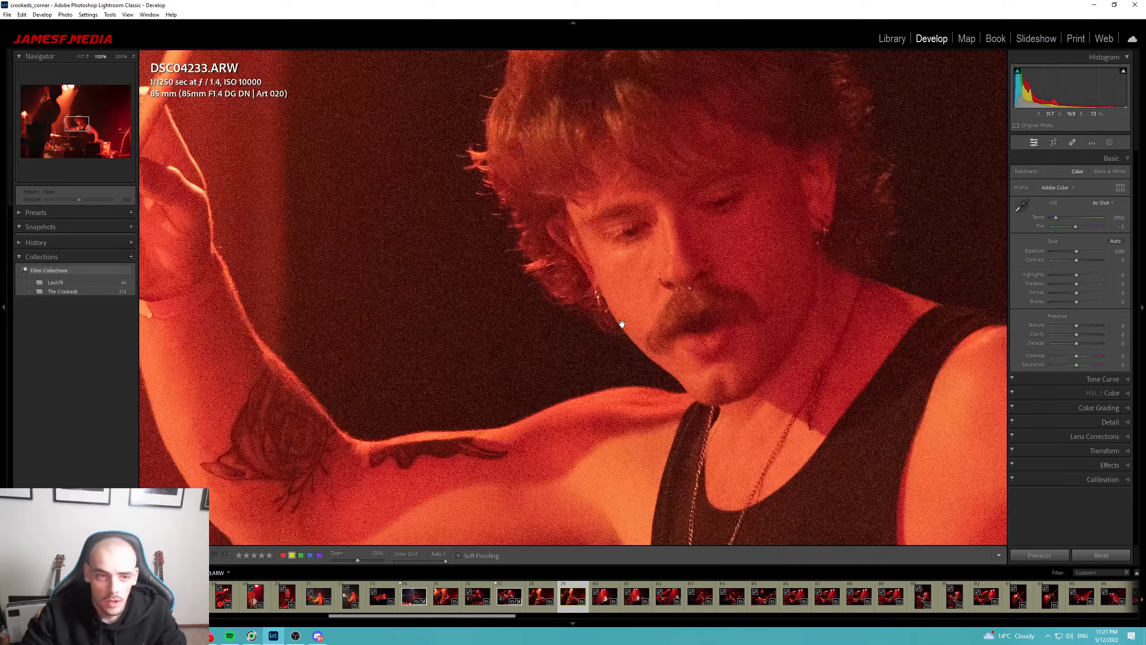
{"action": "left_click", "coordinate": [528, 141]}
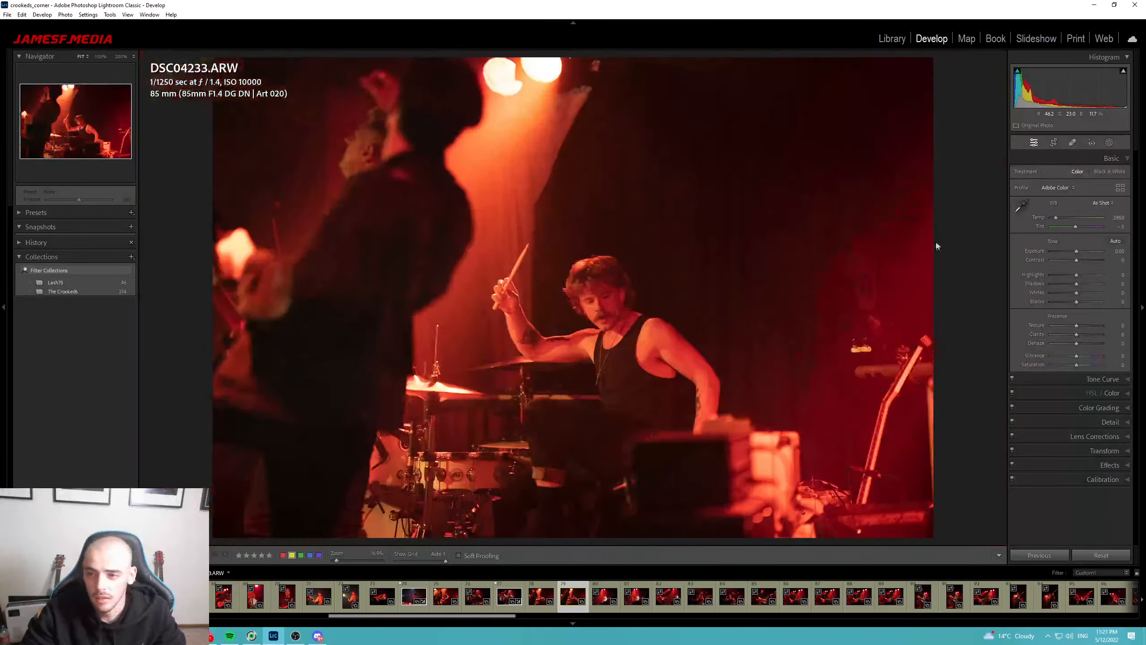
{"action": "left_click", "coordinate": [1104, 203]}
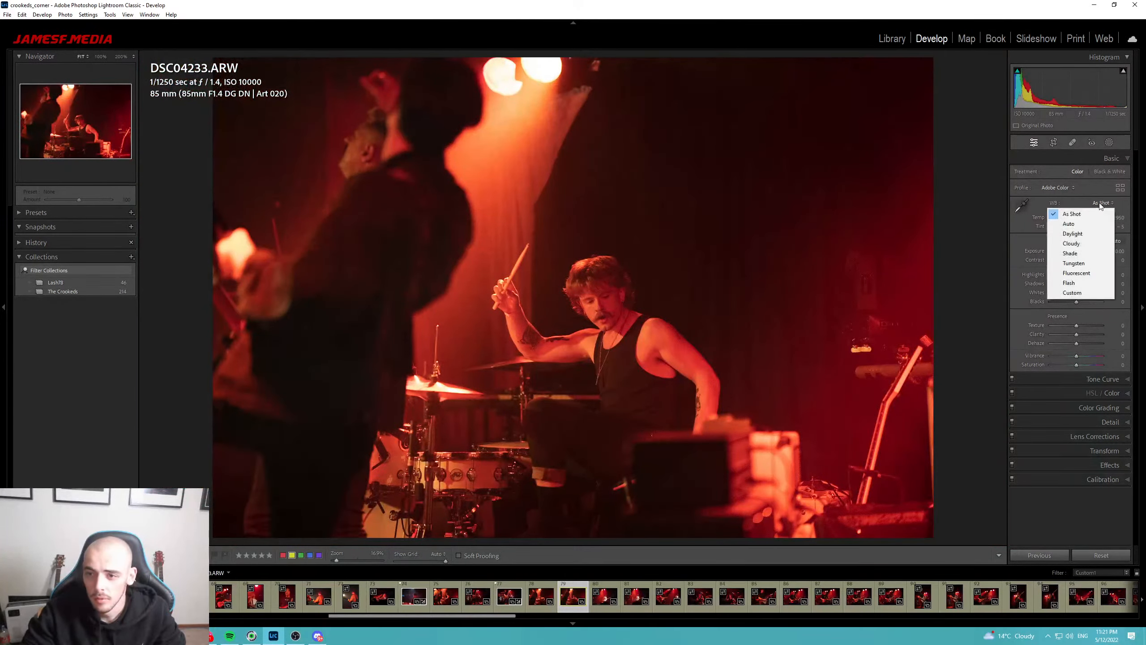
{"action": "left_click", "coordinate": [1067, 223]}
{"action": "mouse_move", "coordinate": [1061, 217]}
{"action": "left_mouse_down"}
{"action": "mouse_move", "coordinate": [1051, 220]}
{"action": "mouse_move", "coordinate": [1077, 228]}
{"action": "left_mouse_up"}
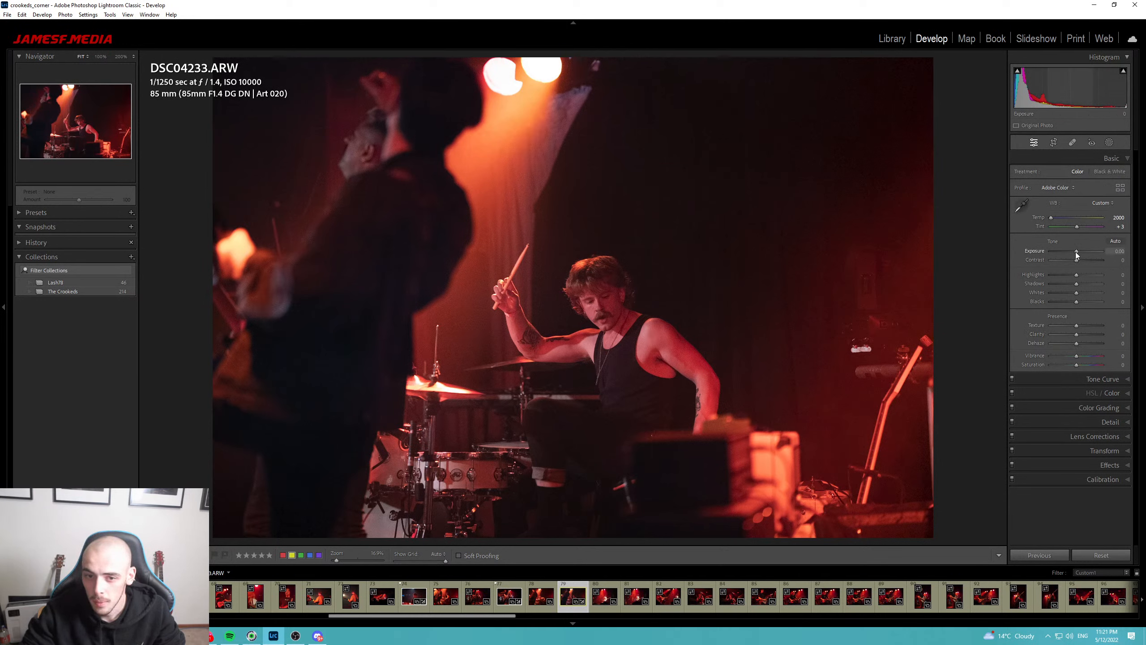
Set the drummer photo's contrast to +26 and inspect the noise in the dark background at 100%.
{"action": "left_click_drag", "start_coordinate": [1076, 261], "coordinate": [1081, 262]}
{"action": "left_click", "coordinate": [802, 225]}
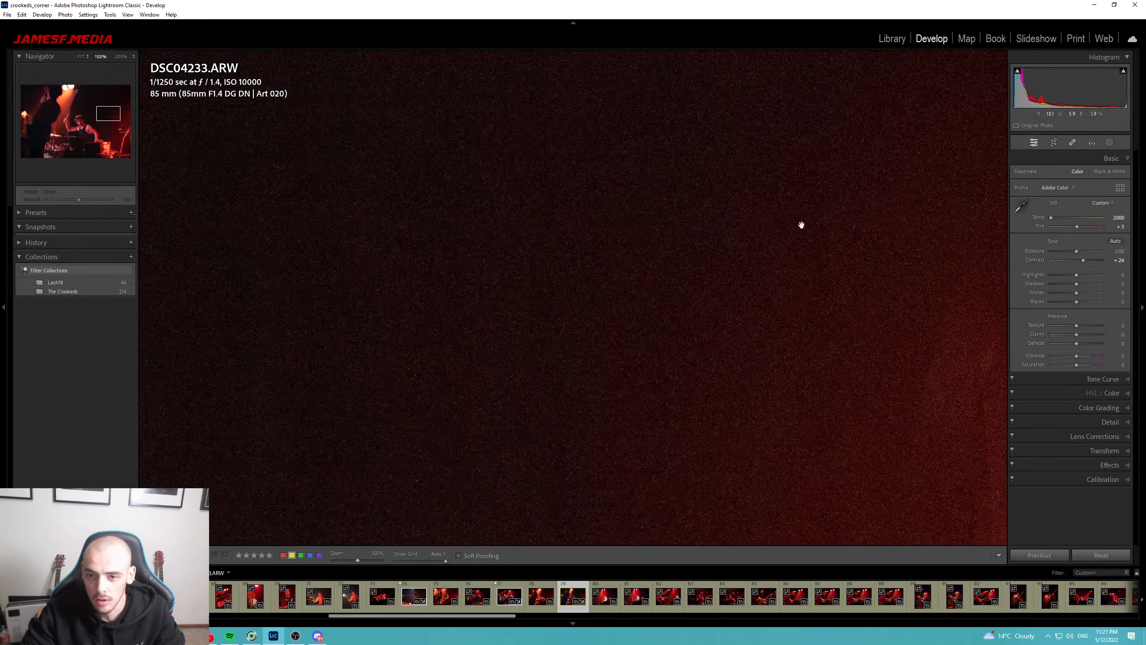
{"action": "left_click_drag", "start_coordinate": [801, 225], "coordinate": [842, 403]}
{"action": "left_click", "coordinate": [740, 260]}
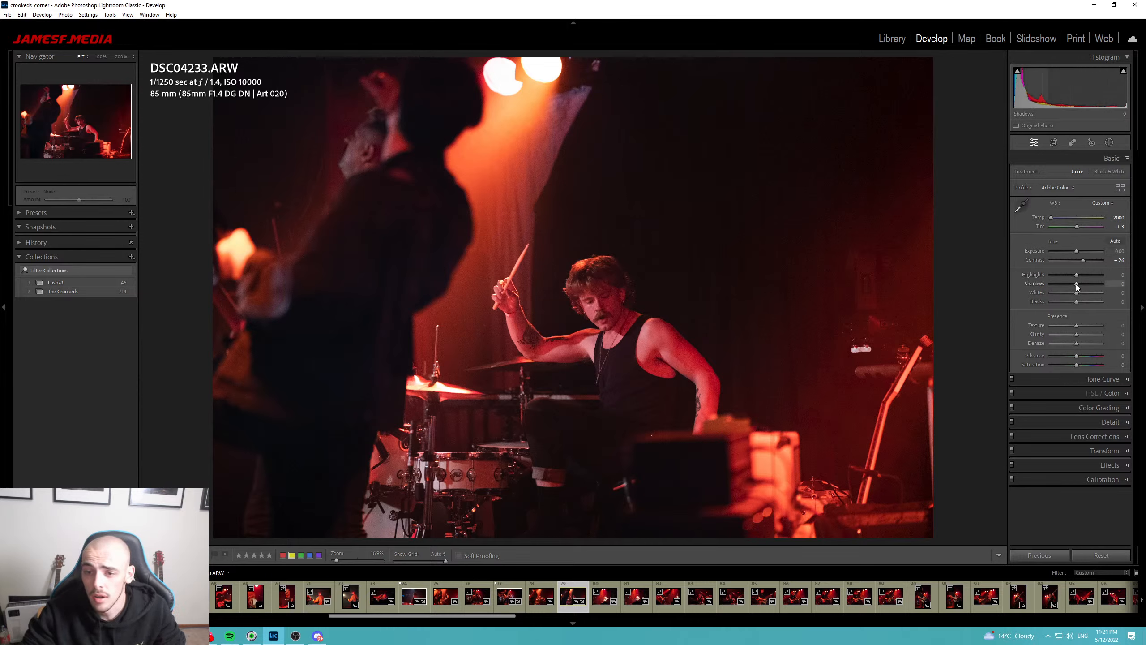
Try the shadows at +100, then darken them to -61.
{"action": "left_click_drag", "start_coordinate": [1076, 285], "coordinate": [1105, 285]}
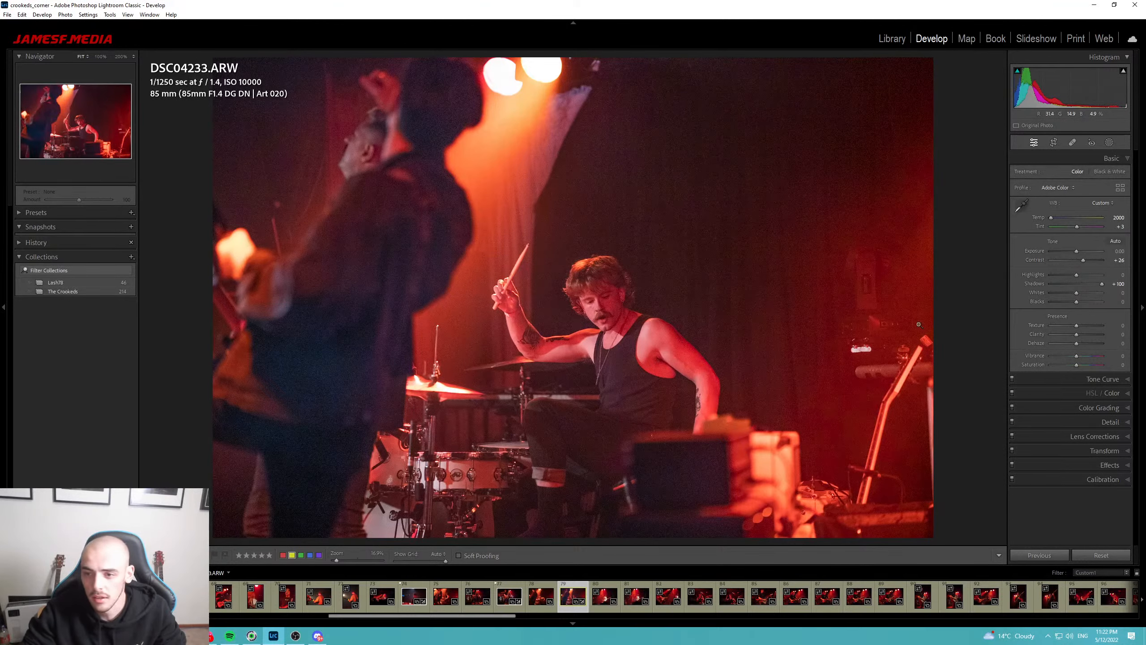
{"action": "left_click_drag", "start_coordinate": [1098, 284], "coordinate": [1054, 289]}
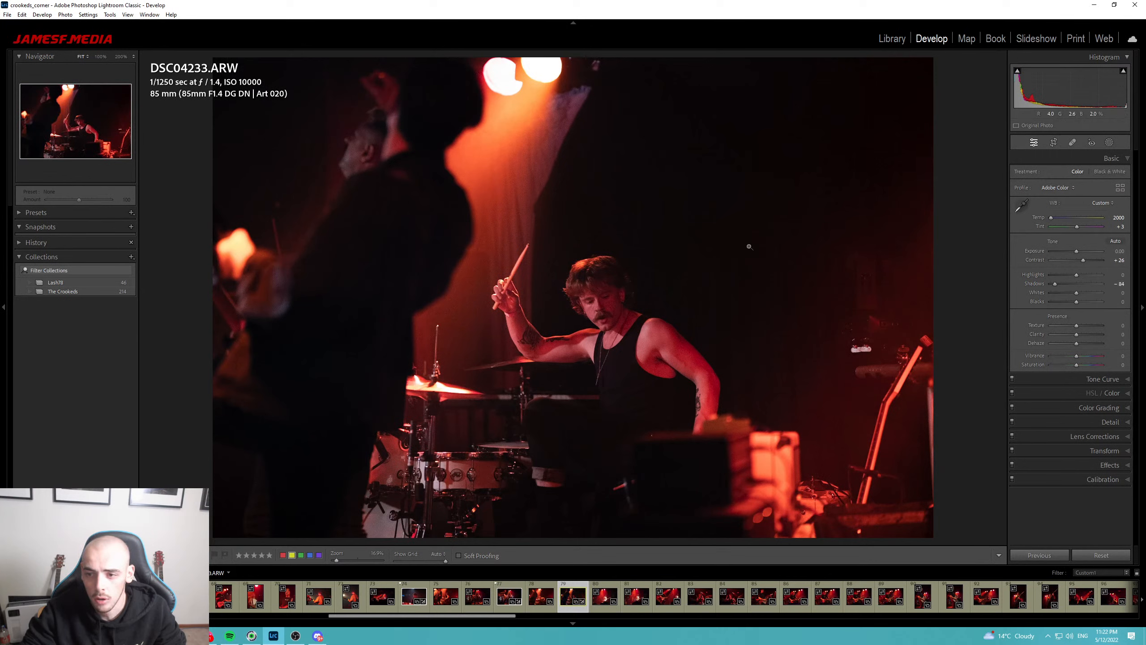
{"action": "left_click", "coordinate": [1061, 284]}
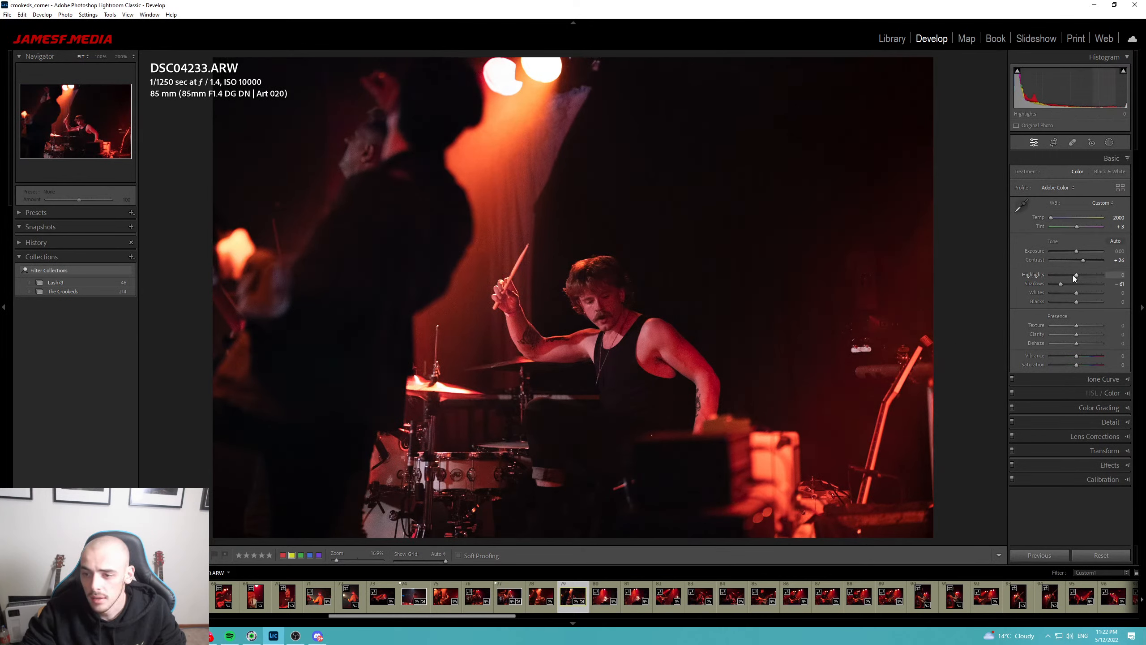
Set highlights to +21, whites to +35 and blacks to +9, keeping exposure and vibrance at 0.
{"action": "mouse_move", "coordinate": [1074, 275]}
{"action": "left_mouse_down"}
{"action": "mouse_move", "coordinate": [1086, 275]}
{"action": "mouse_move", "coordinate": [1072, 272]}
{"action": "mouse_move", "coordinate": [1084, 271]}
{"action": "mouse_move", "coordinate": [1083, 293]}
{"action": "left_mouse_up"}
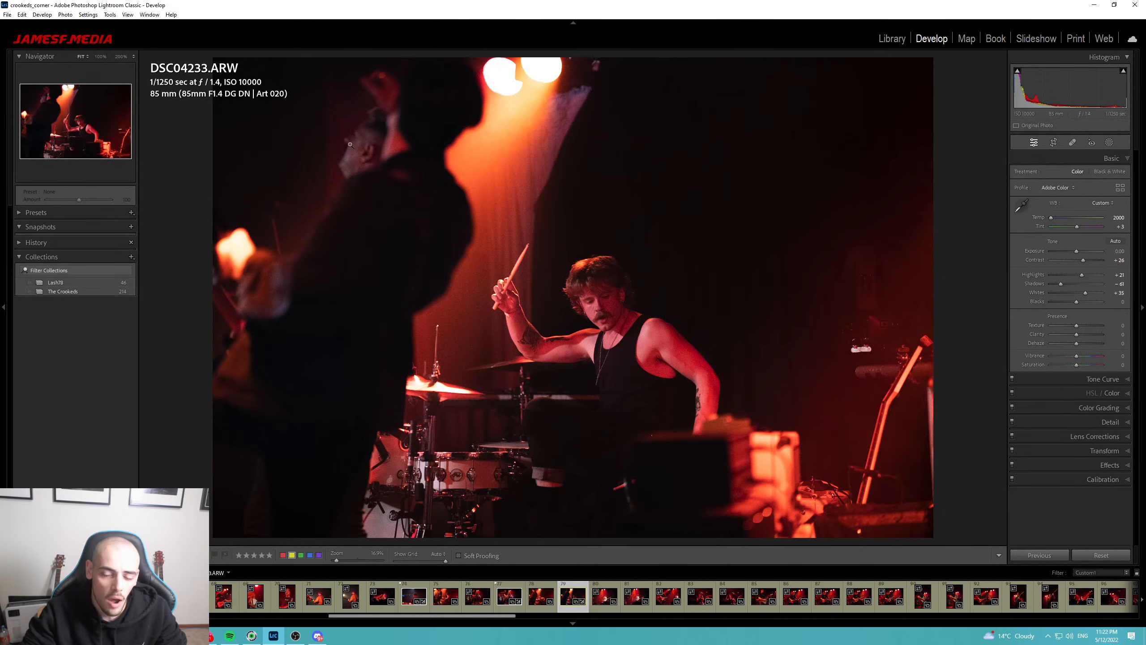
{"action": "left_click_drag", "start_coordinate": [1077, 252], "coordinate": [1078, 252]}
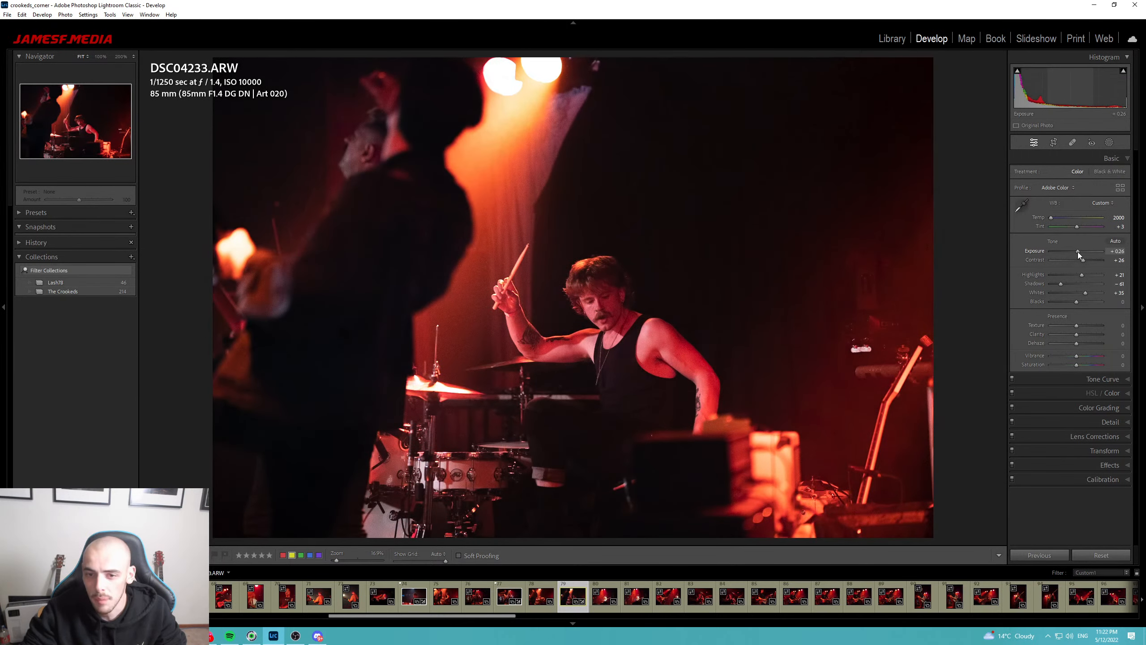
{"action": "double_click", "coordinate": [1077, 252]}
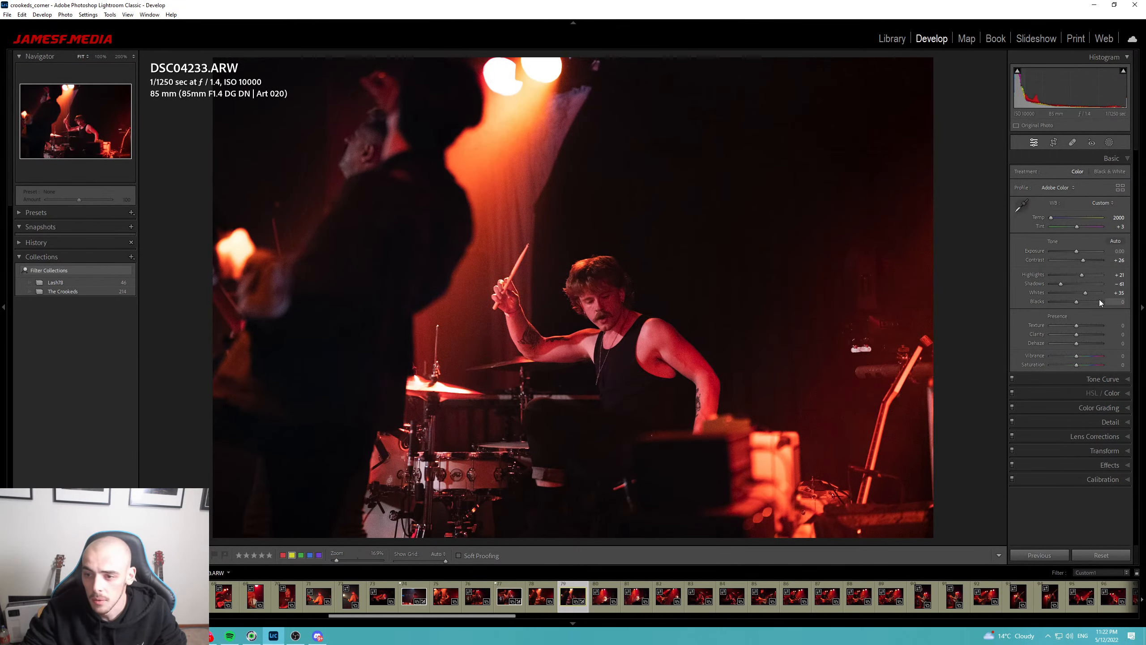
{"action": "left_click_drag", "start_coordinate": [1078, 303], "coordinate": [1080, 302]}
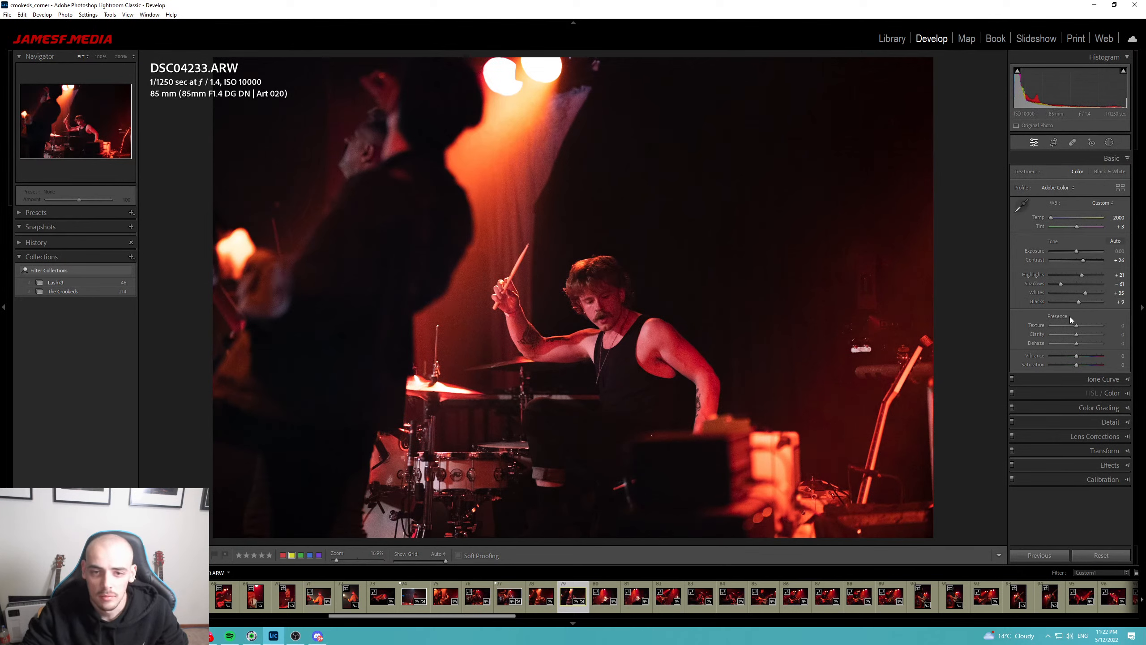
{"action": "double_click", "coordinate": [1081, 357]}
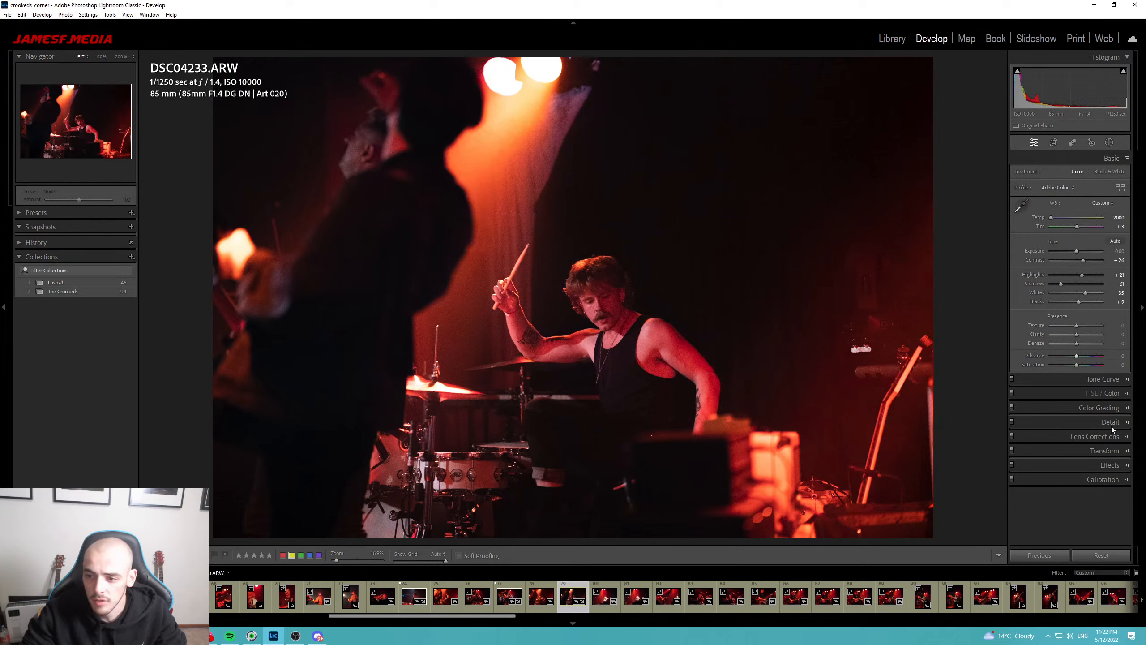
Set the calibration hue to +14 for the Red Primary and +19 for the Blue Primary.
{"action": "left_click", "coordinate": [1112, 393]}
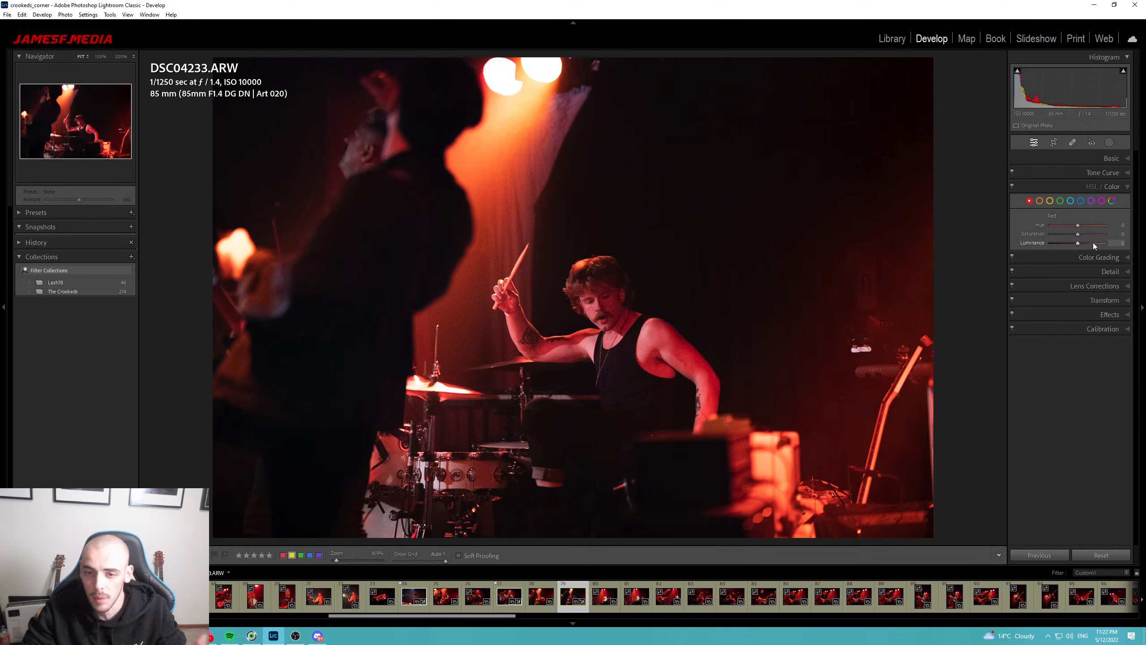
{"action": "left_click", "coordinate": [1097, 330]}
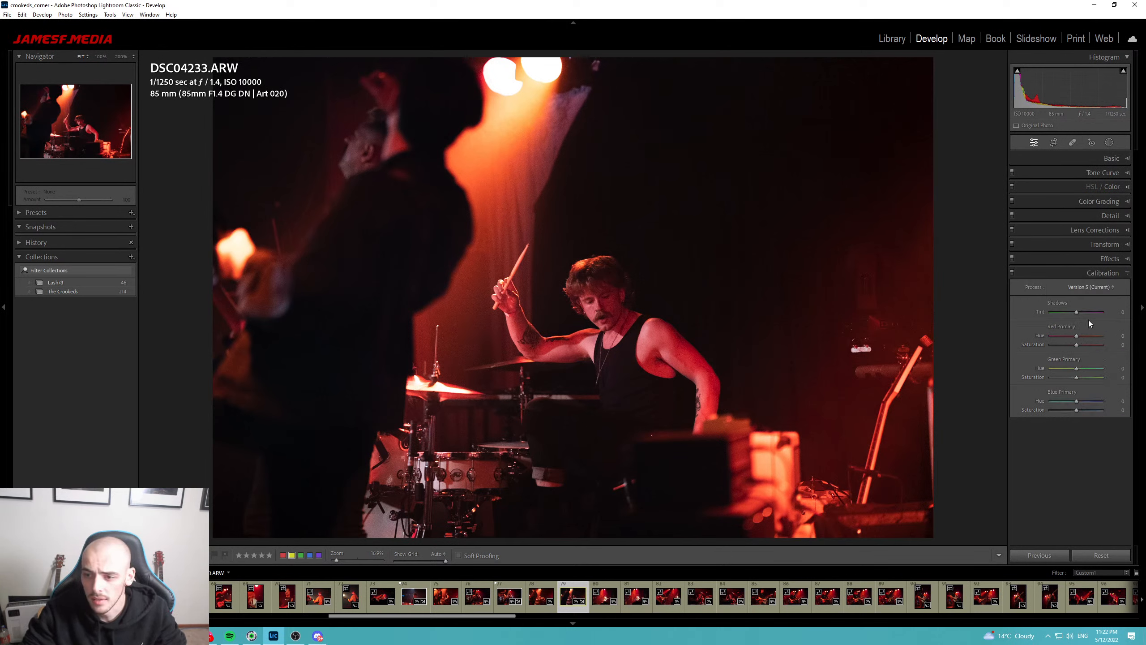
{"action": "left_click_drag", "start_coordinate": [1079, 336], "coordinate": [1078, 337]}
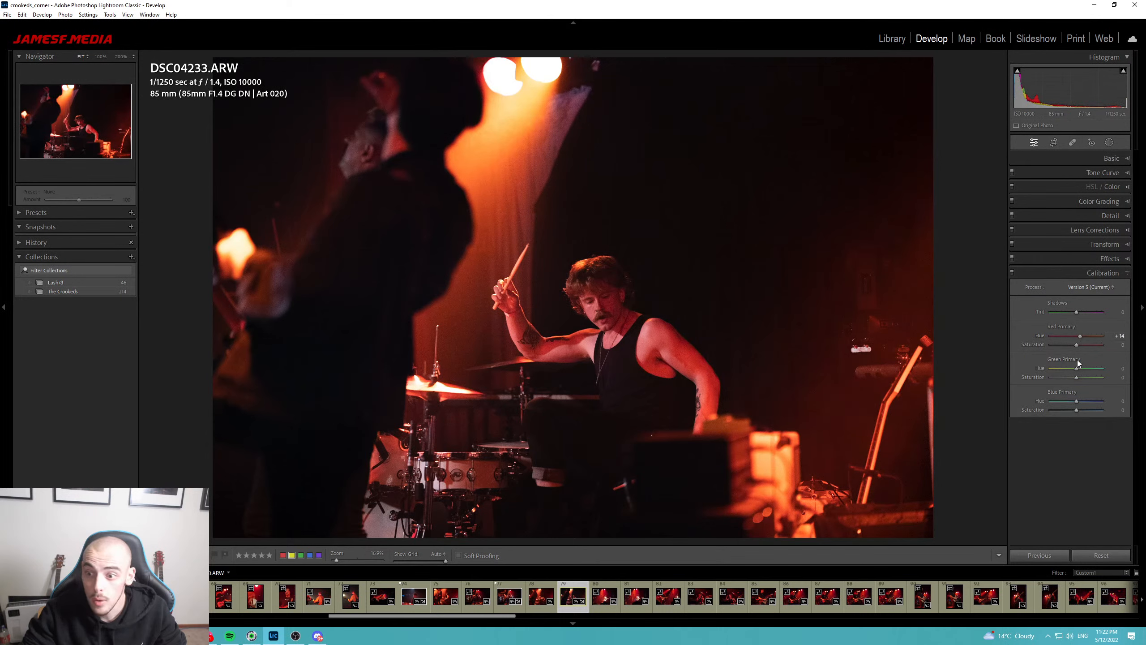
{"action": "left_click_drag", "start_coordinate": [1084, 401], "coordinate": [1082, 401]}
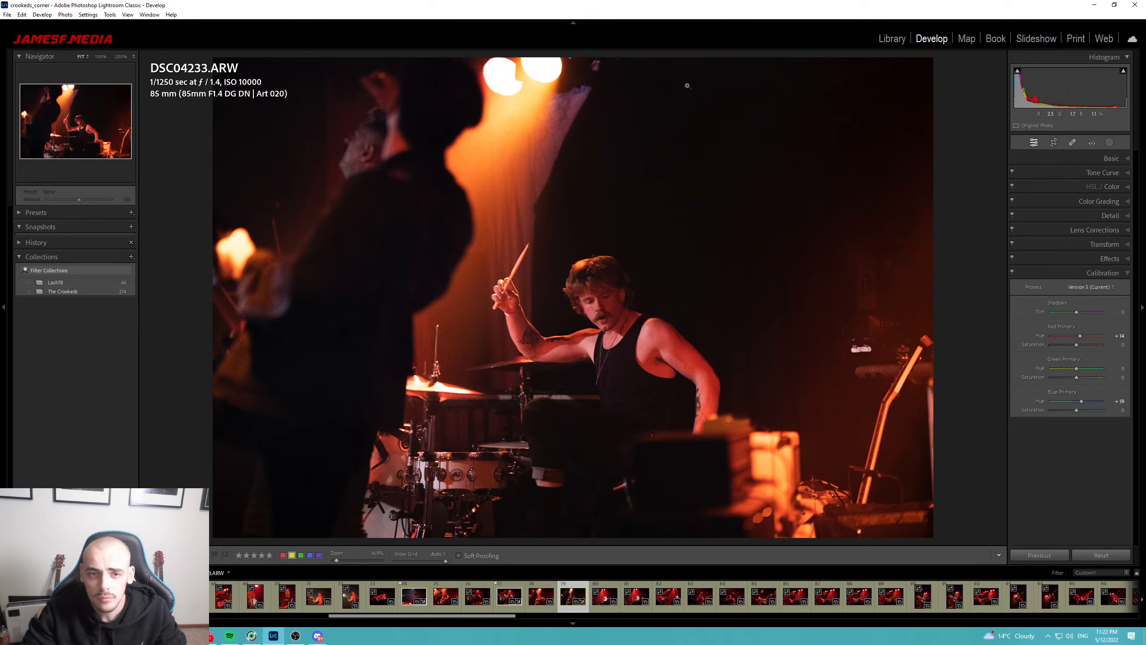
Show highlight clipping on the drummer photo.
{"action": "mouse_move", "coordinate": [1125, 74]}
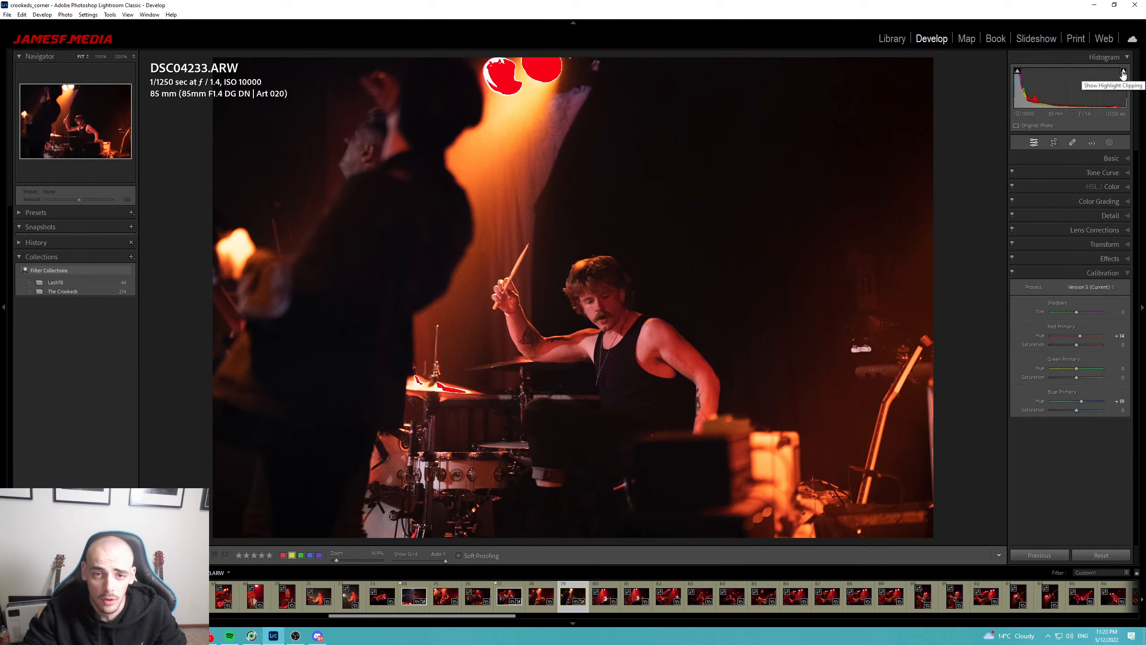
{"action": "left_click", "coordinate": [1124, 70]}
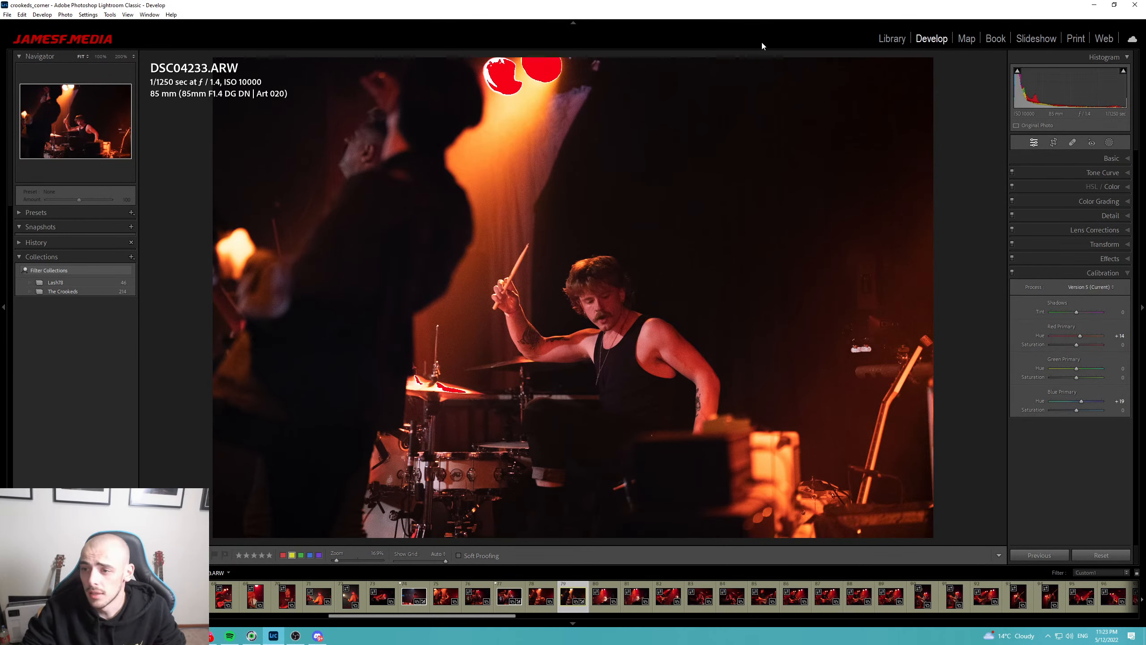
Turn off the clipping warnings and check the drummer photo without them.
{"action": "key", "text": "j"}
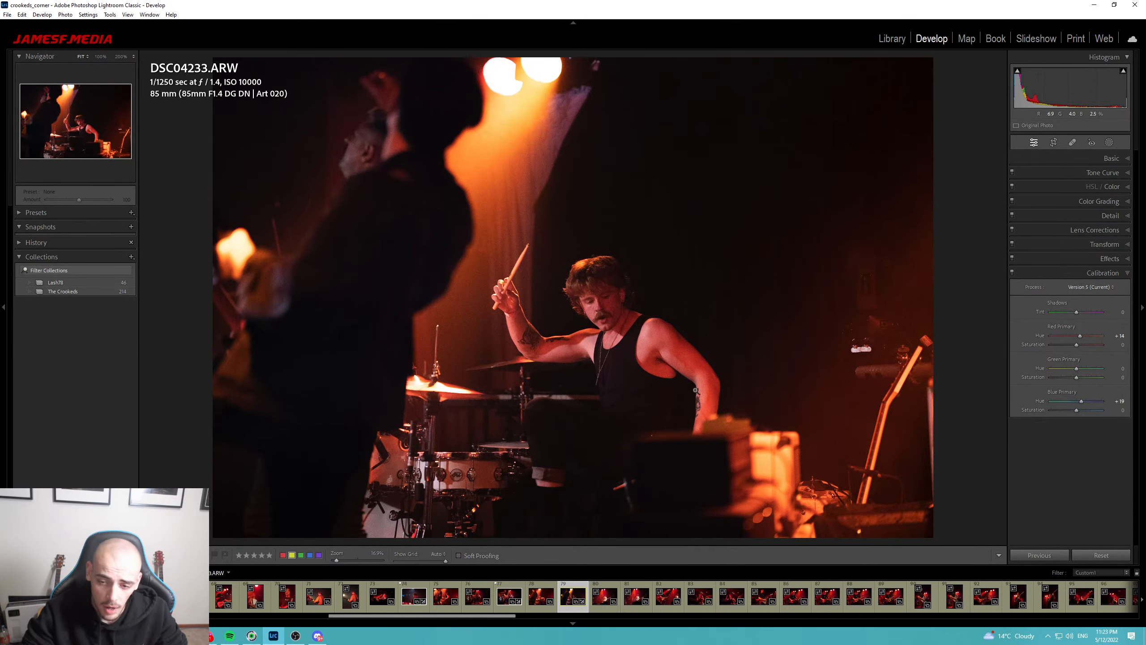
{"action": "left_click", "coordinate": [592, 300]}
{"action": "left_click", "coordinate": [700, 398]}
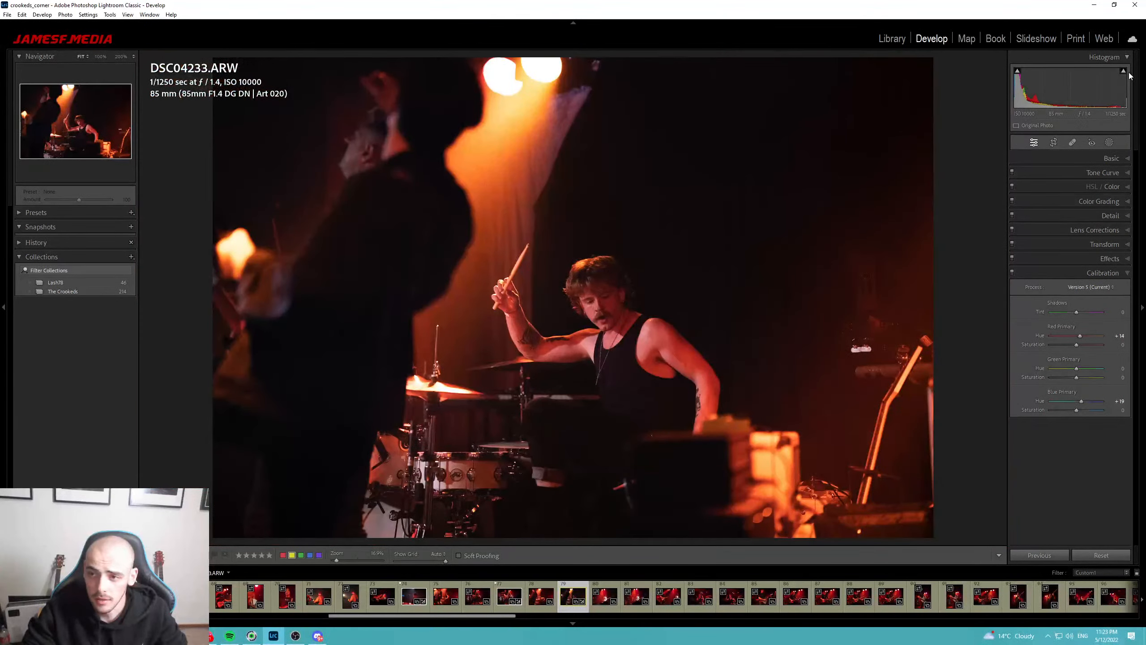
{"action": "mouse_move", "coordinate": [1124, 73]}
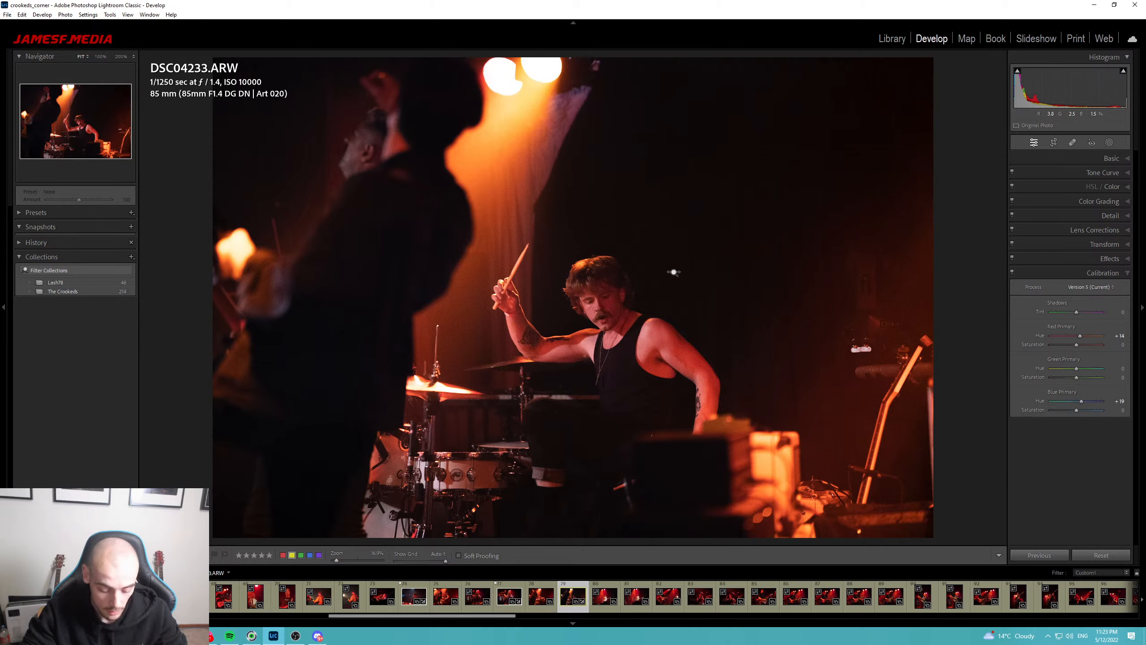
Darken the area around the drummer with an inverted radial gradient mask, and raise the photo's overall highlights to +63.
{"action": "key", "text": "shift+m"}
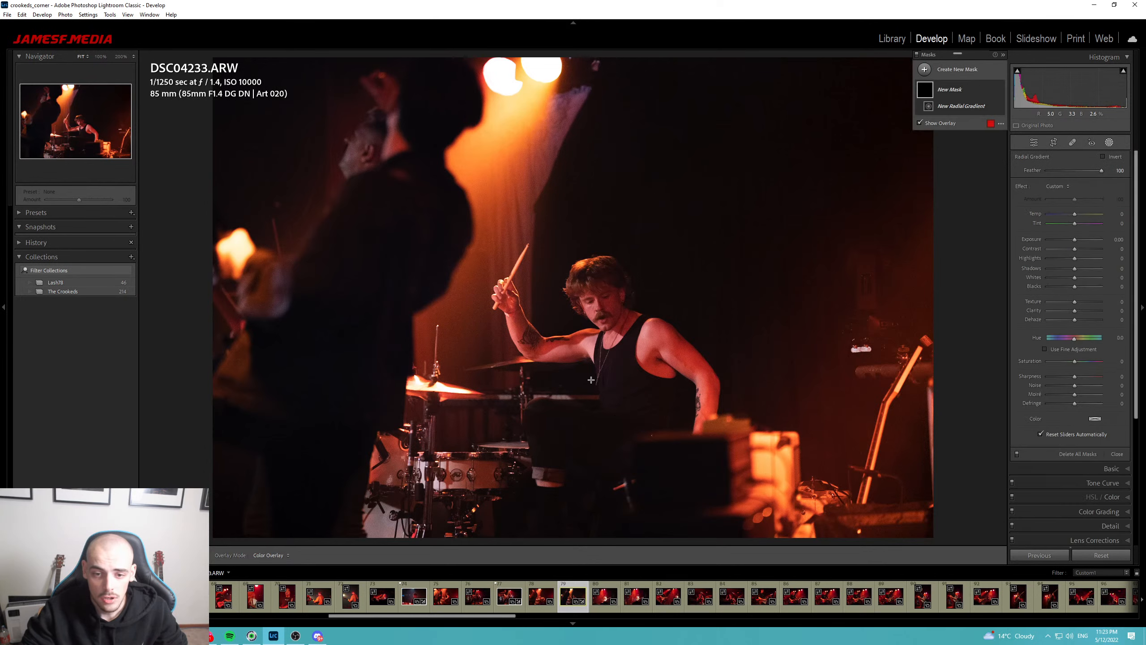
{"action": "left_click_drag", "start_coordinate": [572, 380], "coordinate": [726, 570]}
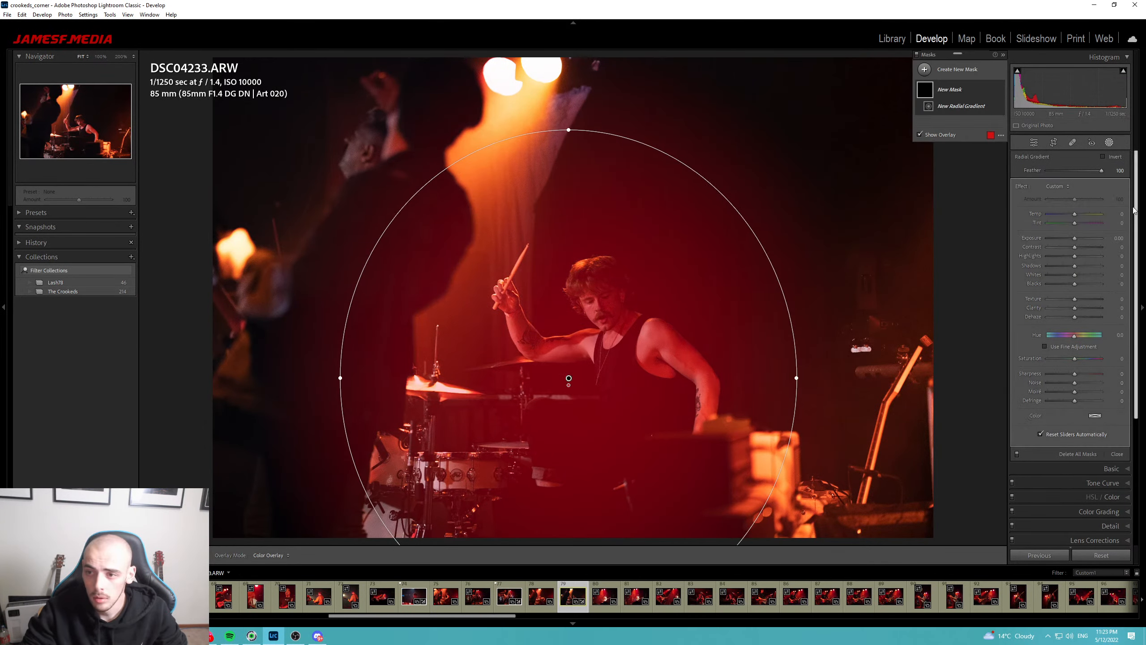
{"action": "left_click", "coordinate": [1102, 156]}
{"action": "left_click_drag", "start_coordinate": [1074, 238], "coordinate": [1066, 239]}
{"action": "key", "text": "shift+m"}
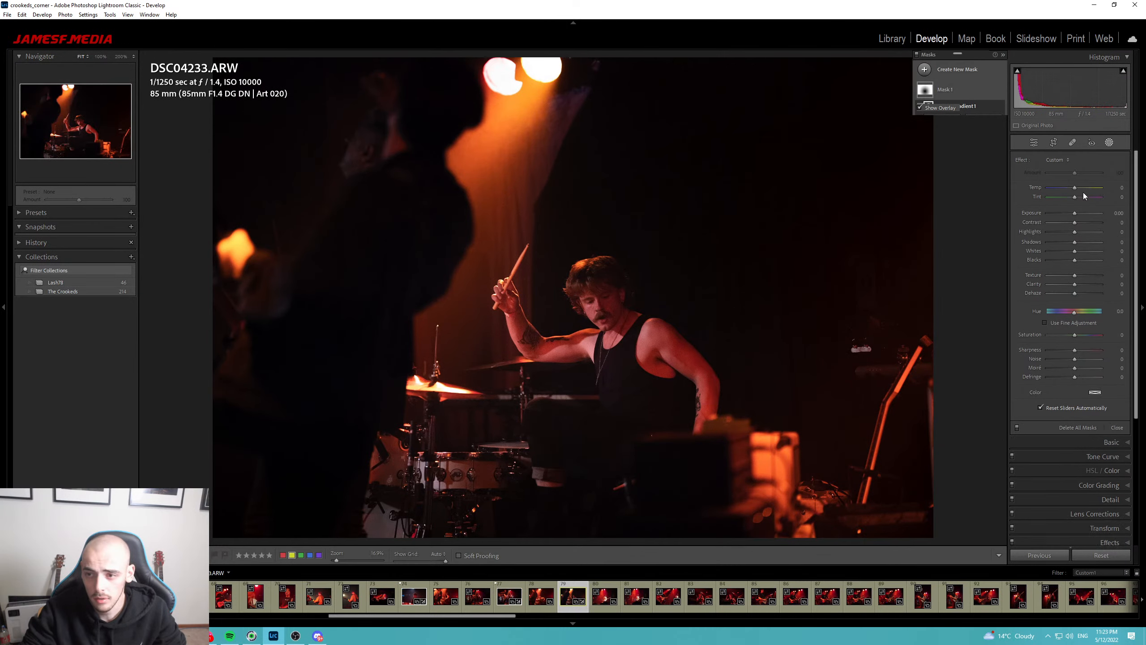
{"action": "left_click", "coordinate": [1106, 157]}
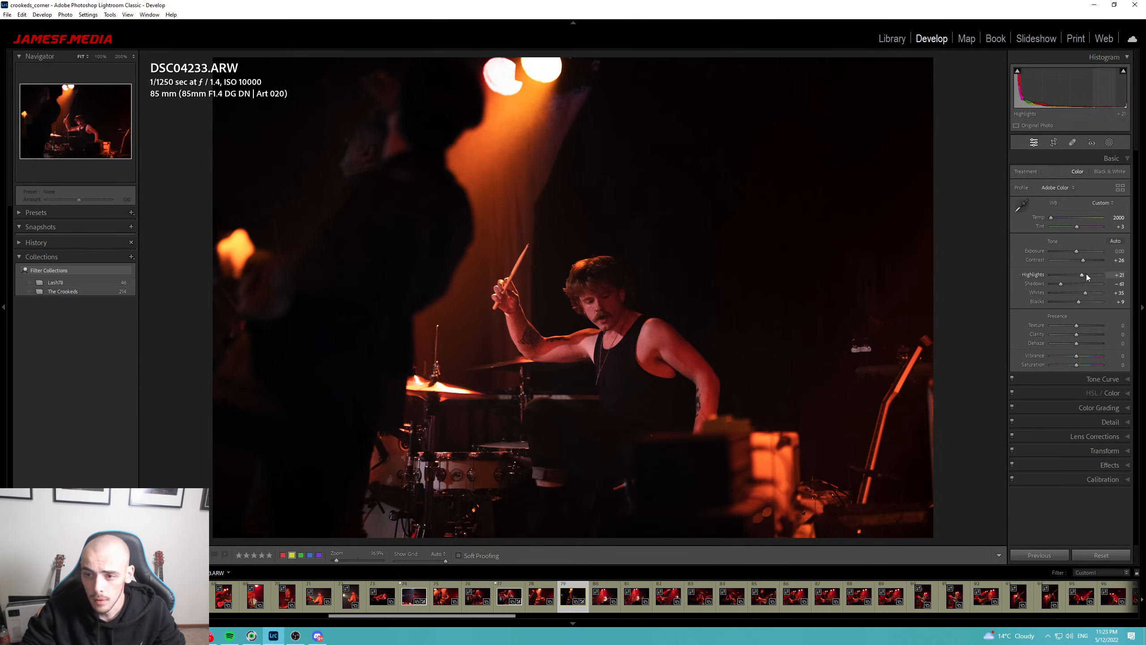
{"action": "left_click_drag", "start_coordinate": [1086, 274], "coordinate": [1092, 274]}
Crop the photo tighter around the drummer, cutting out the stage lights, and flag it as a pick.
{"action": "key", "text": "r"}
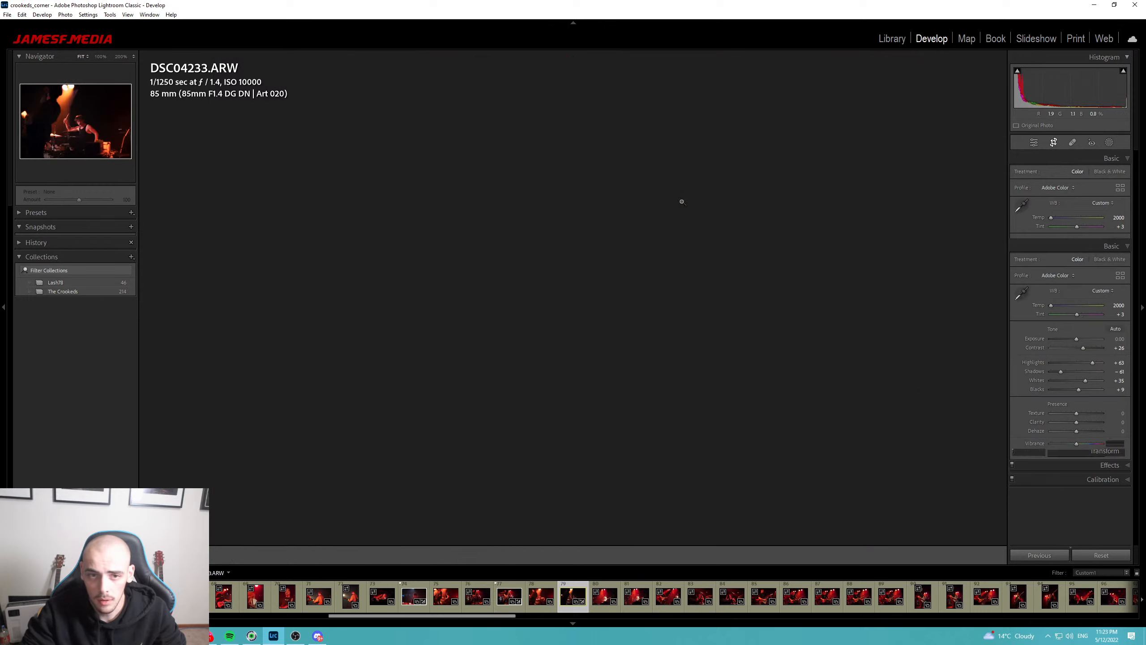
{"action": "left_click_drag", "start_coordinate": [579, 52], "coordinate": [578, 108]}
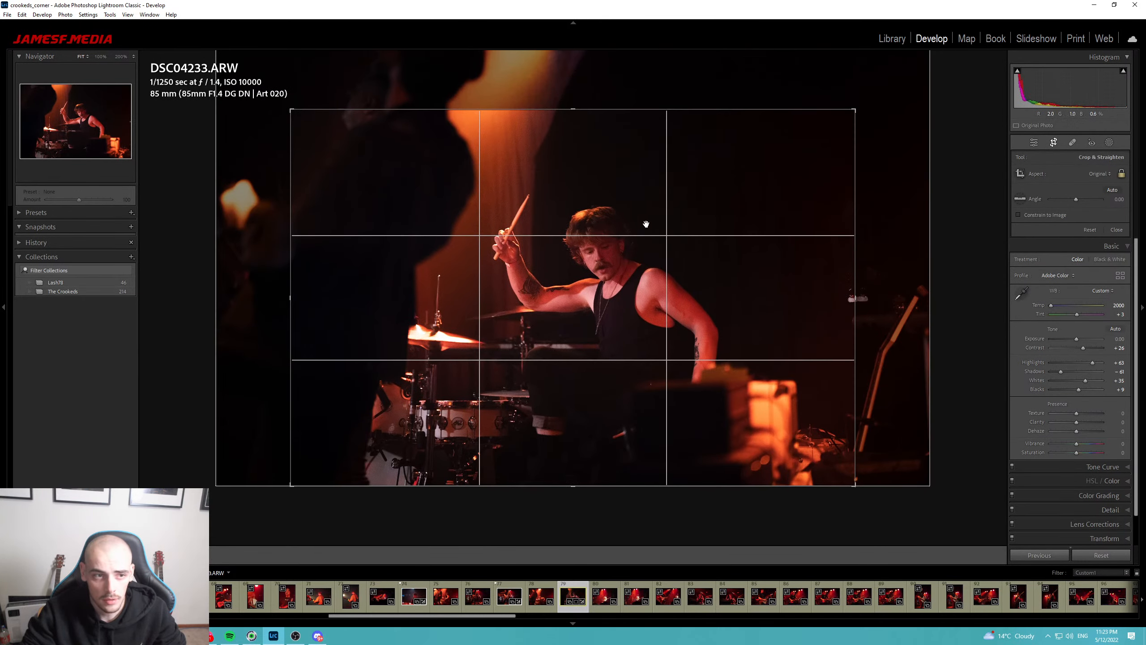
{"action": "left_click_drag", "start_coordinate": [644, 226], "coordinate": [624, 239]}
{"action": "key", "text": "Return"}
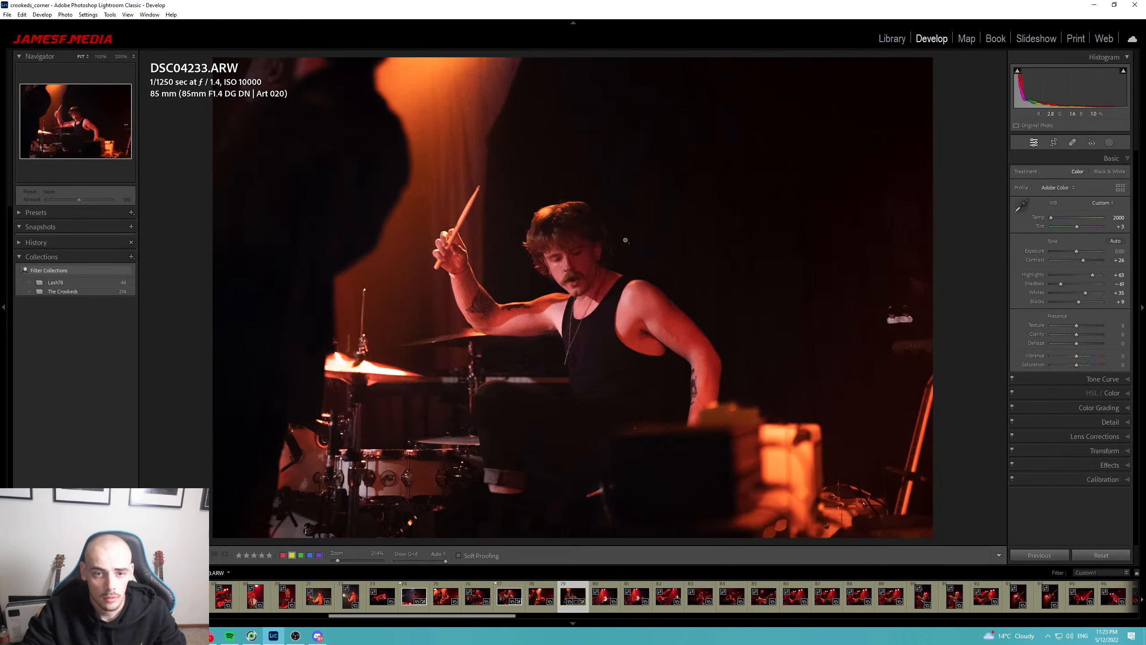
{"action": "key", "text": "p"}
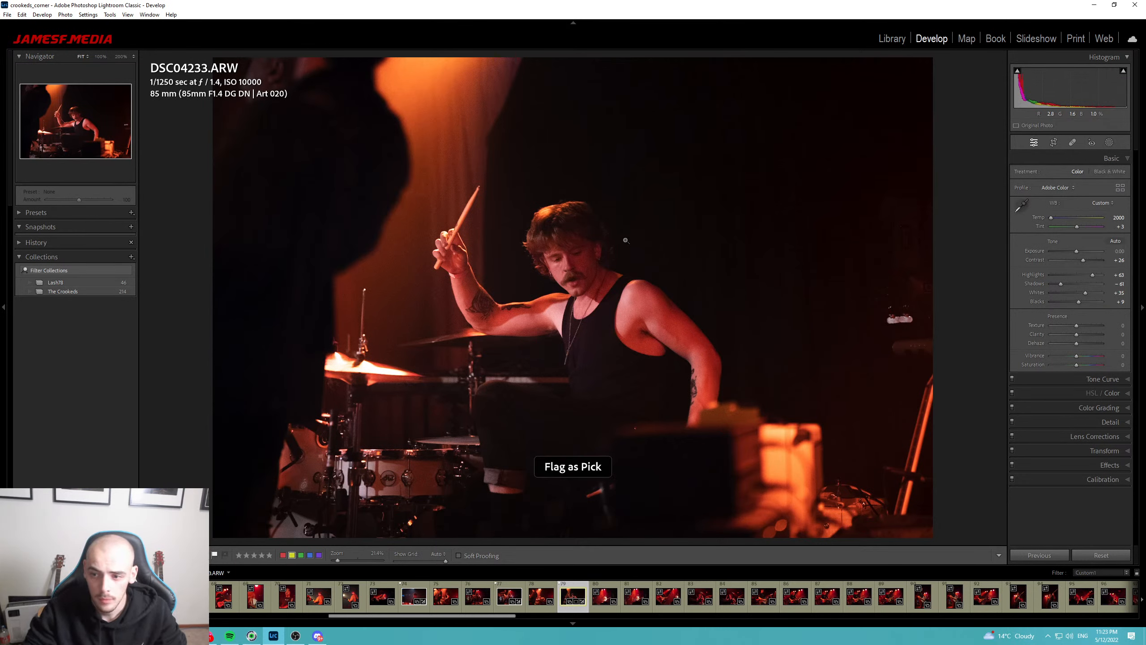
Set the drummer photo's luminance noise reduction to 19 and go to the bass player photo DSC04239.
{"action": "left_click", "coordinate": [1108, 421]}
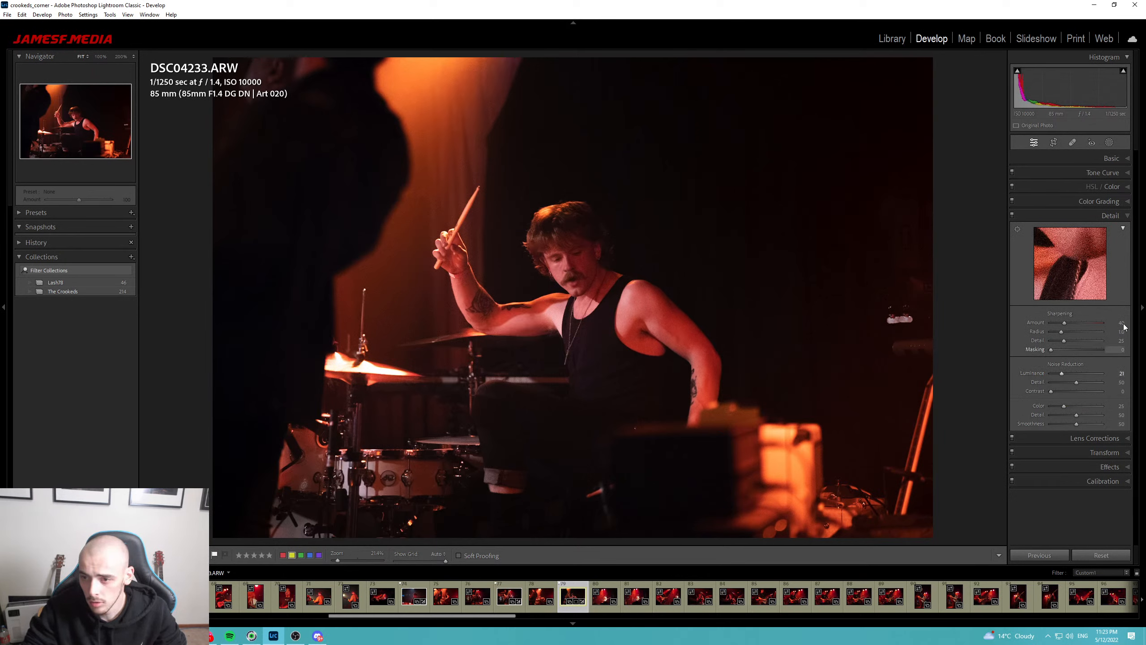
{"action": "left_click", "coordinate": [587, 285]}
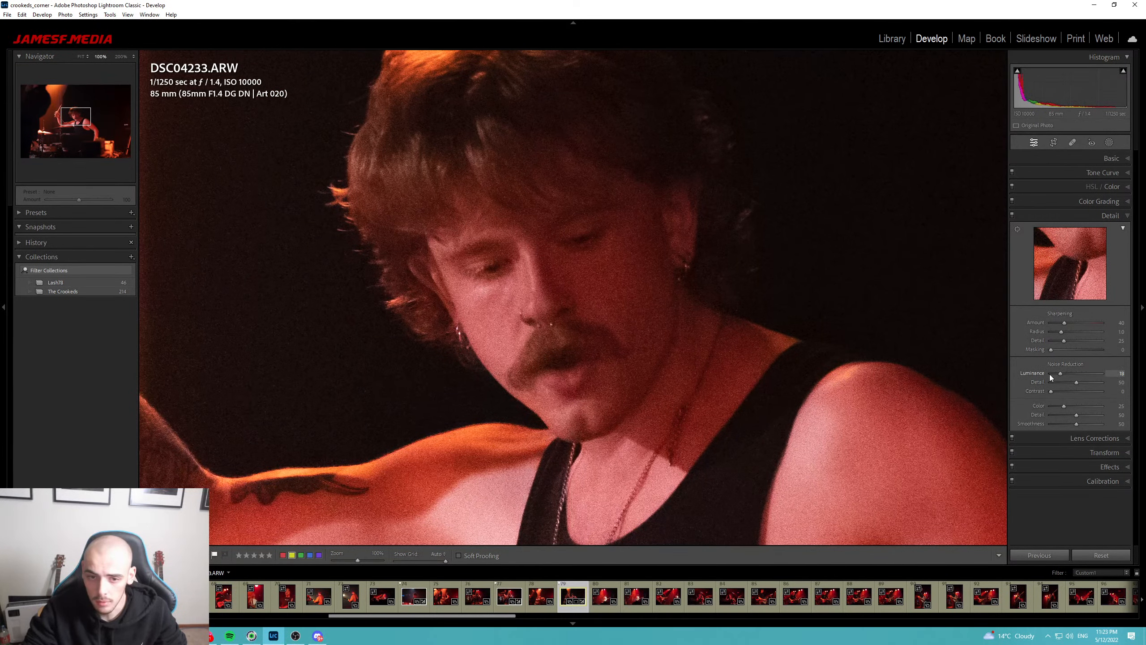
{"action": "double_click", "coordinate": [1029, 376]}
{"action": "left_click", "coordinate": [896, 208]}
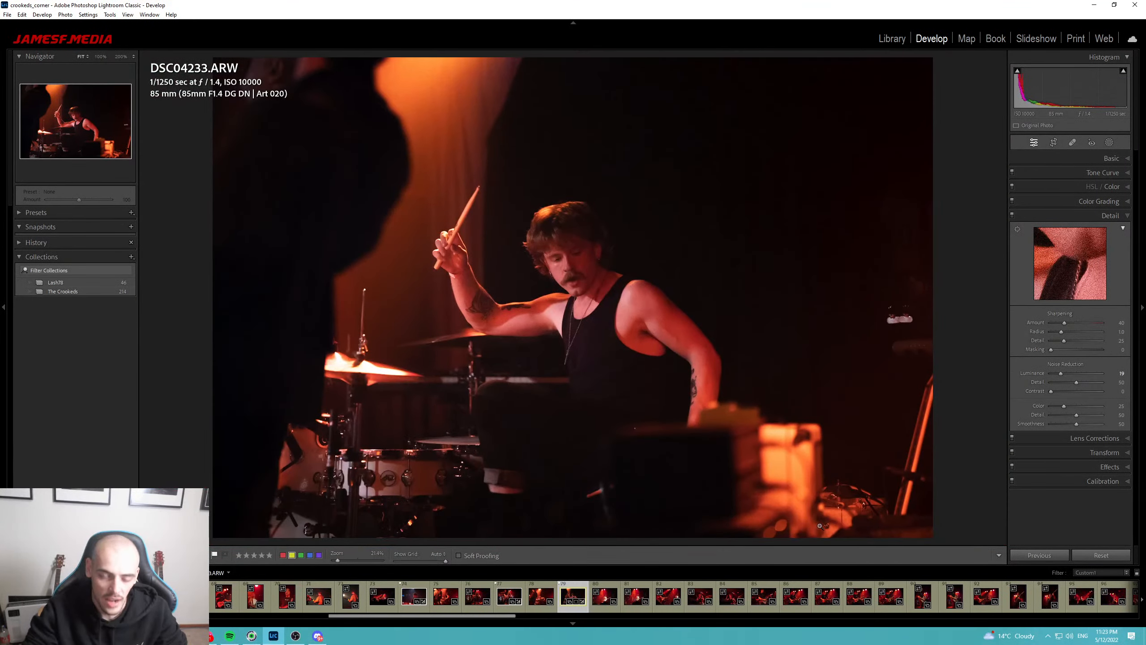
{"action": "key", "text": "Right"}
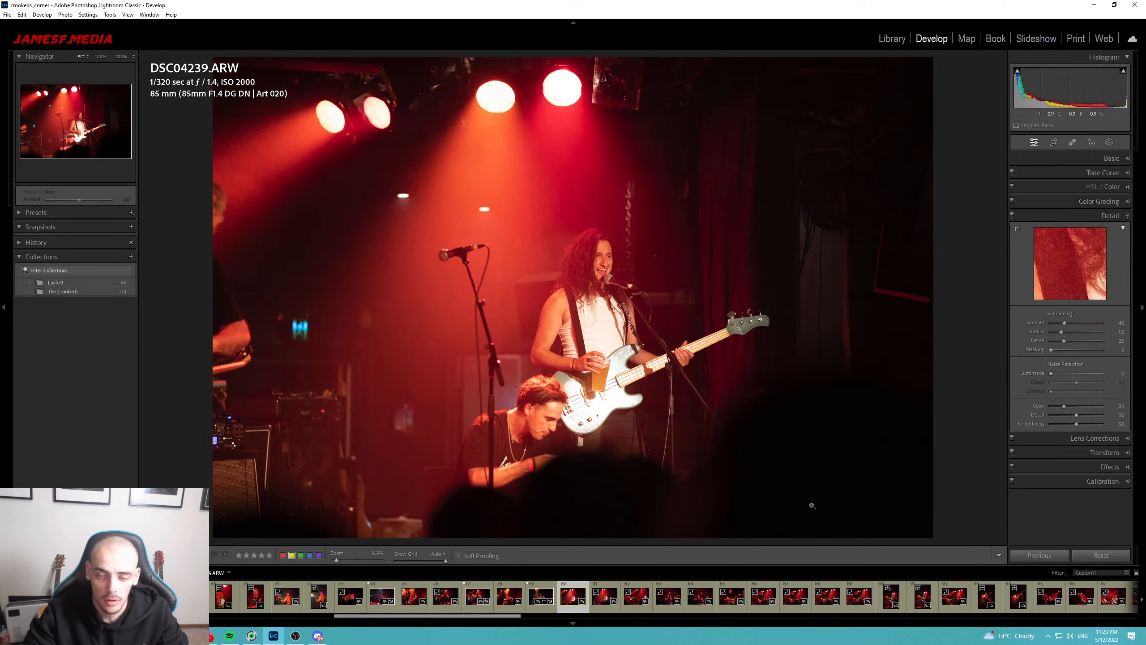
Try a white balance sampled from the bass guitar together with automatic tone, and reset the photo's edits.
{"action": "left_click", "coordinate": [1111, 158]}
{"action": "left_click_drag", "start_coordinate": [1058, 220], "coordinate": [1051, 220]}
{"action": "left_click", "coordinate": [1022, 204]}
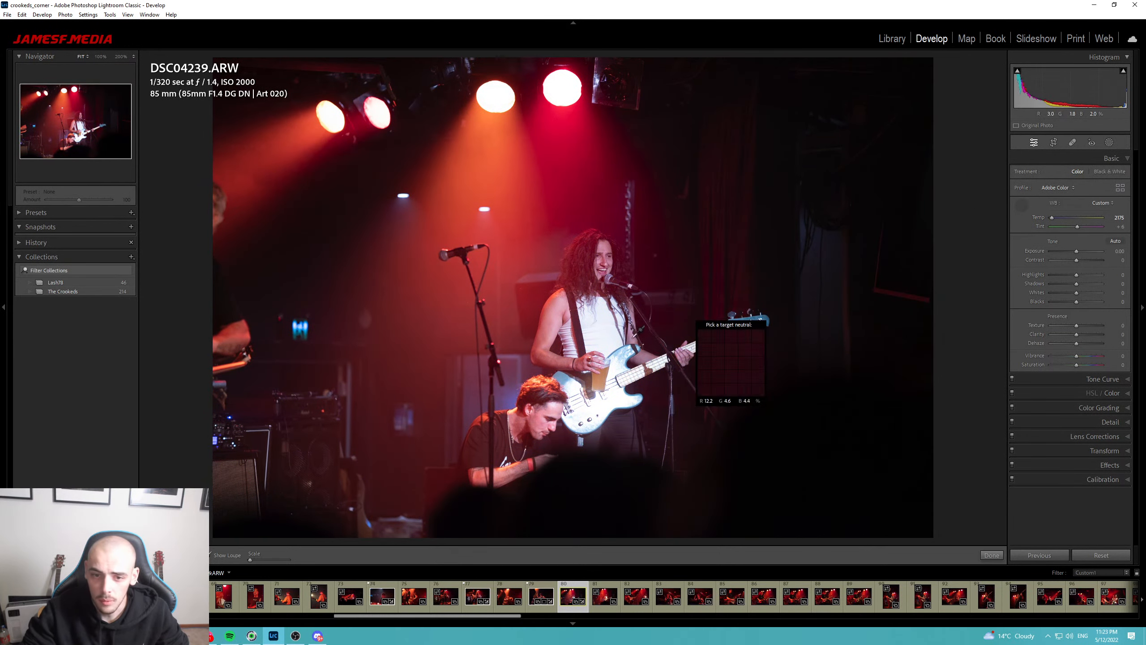
{"action": "left_click", "coordinate": [619, 346]}
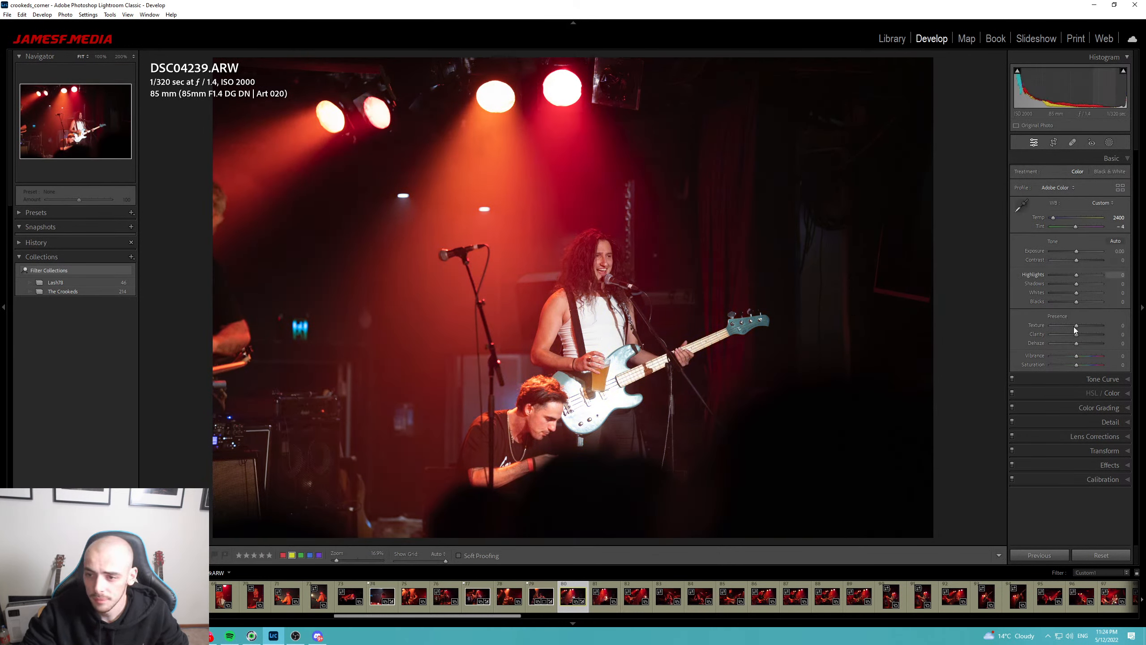
{"action": "left_click", "coordinate": [1114, 241]}
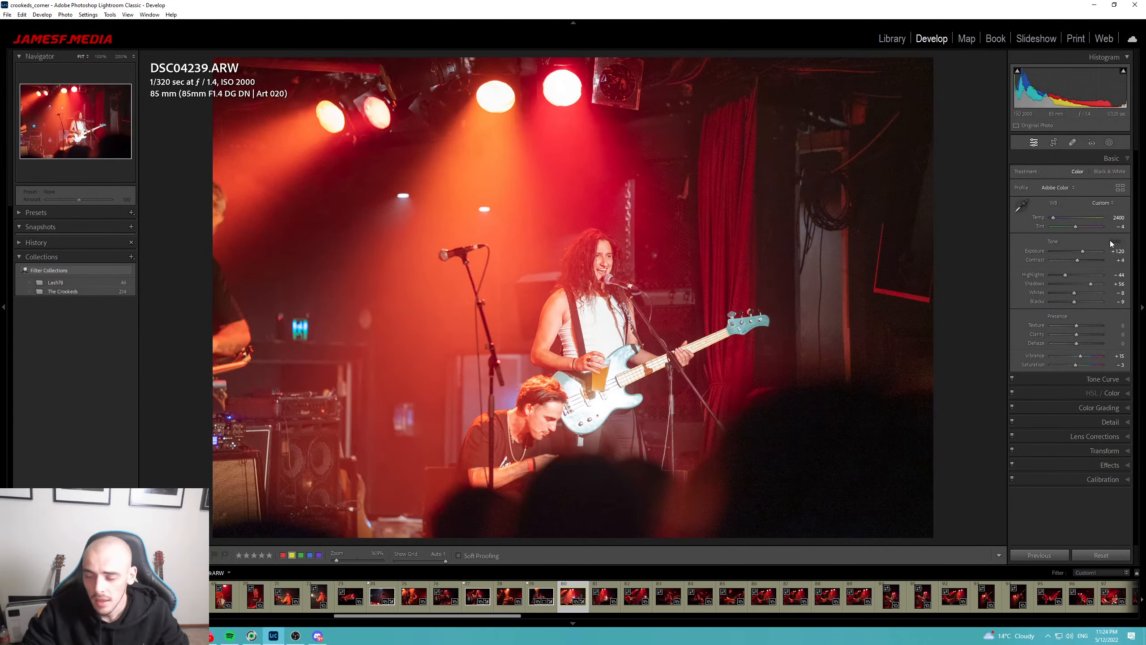
{"action": "left_click", "coordinate": [1093, 555]}
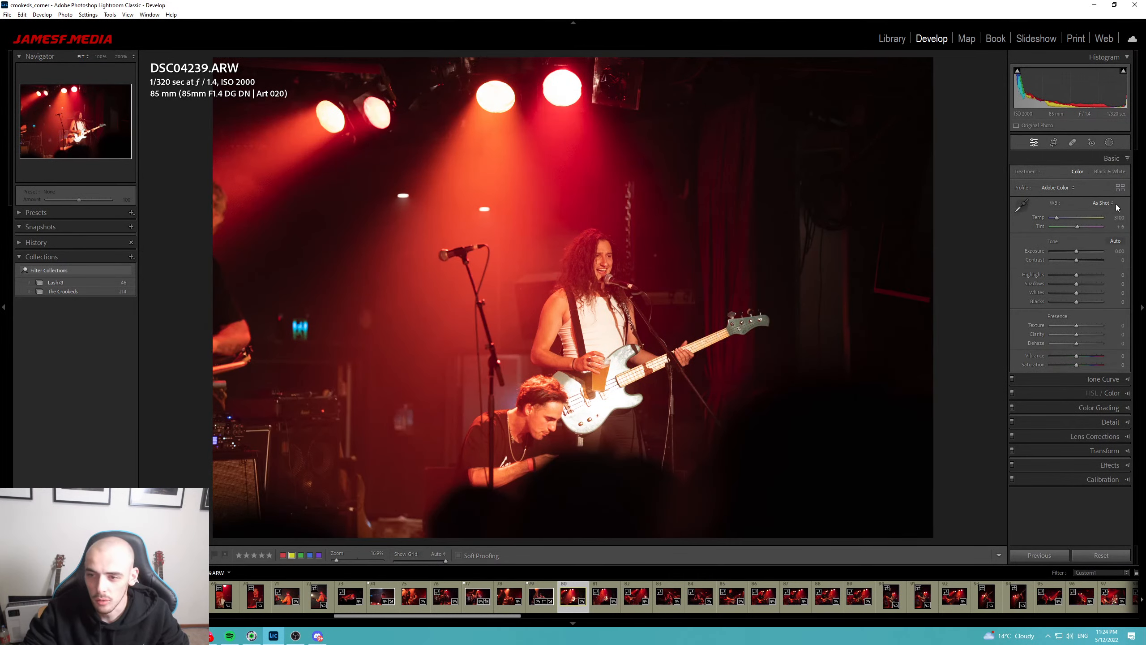
Set the white balance to temperature 2263 and tint -3, with exposure +0.61, contrast +28, highlights -23, shadows -37 and whites -33.
{"action": "left_click", "coordinate": [1114, 204]}
{"action": "left_click", "coordinate": [1104, 218]}
{"action": "left_click_drag", "start_coordinate": [1055, 218], "coordinate": [1051, 218]}
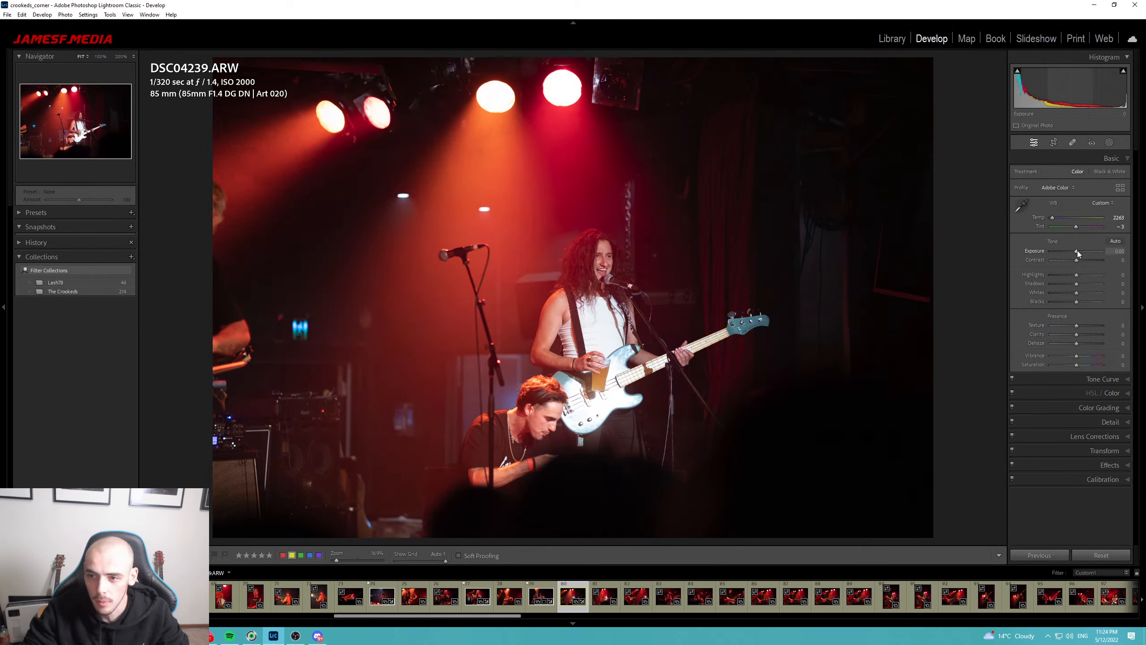
{"action": "mouse_move", "coordinate": [1077, 274]}
{"action": "left_mouse_down"}
{"action": "mouse_move", "coordinate": [1063, 272]}
{"action": "mouse_move", "coordinate": [1083, 251]}
{"action": "mouse_move", "coordinate": [1057, 293]}
{"action": "mouse_move", "coordinate": [1079, 285]}
{"action": "mouse_move", "coordinate": [1071, 280]}
{"action": "left_mouse_up"}
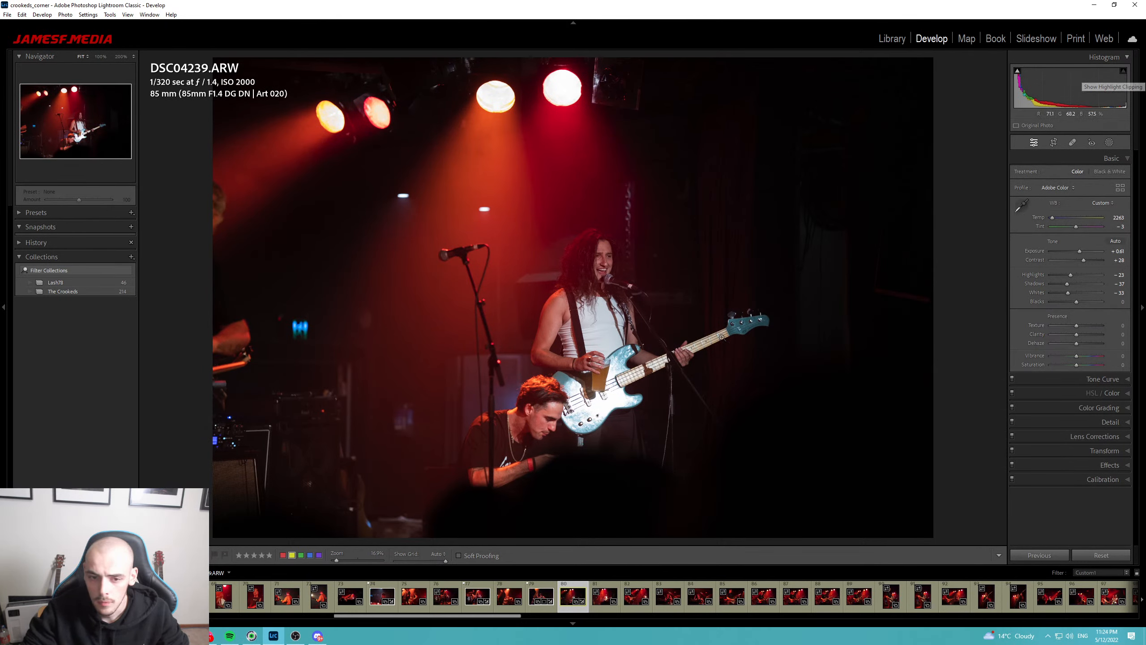
Try a portrait crop, then crop the photo in landscape at its As Shot aspect, closer around the bass player and crouching man.
{"action": "key", "text": "r"}
{"action": "key", "text": "x"}
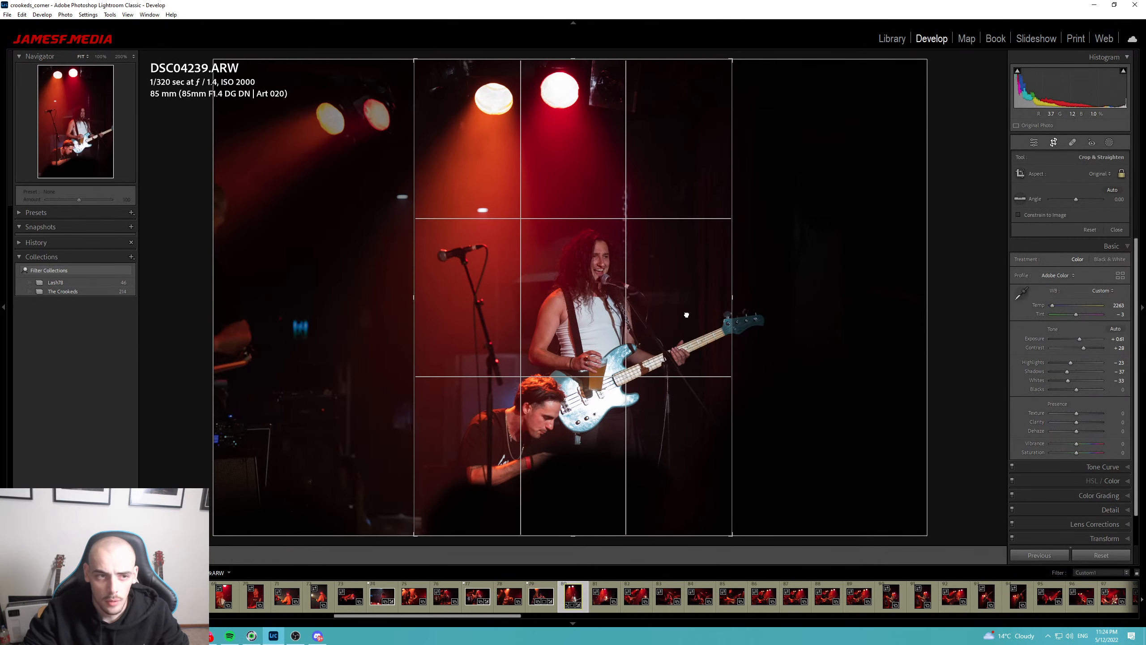
{"action": "key", "text": "x"}
{"action": "left_click", "coordinate": [1101, 174]}
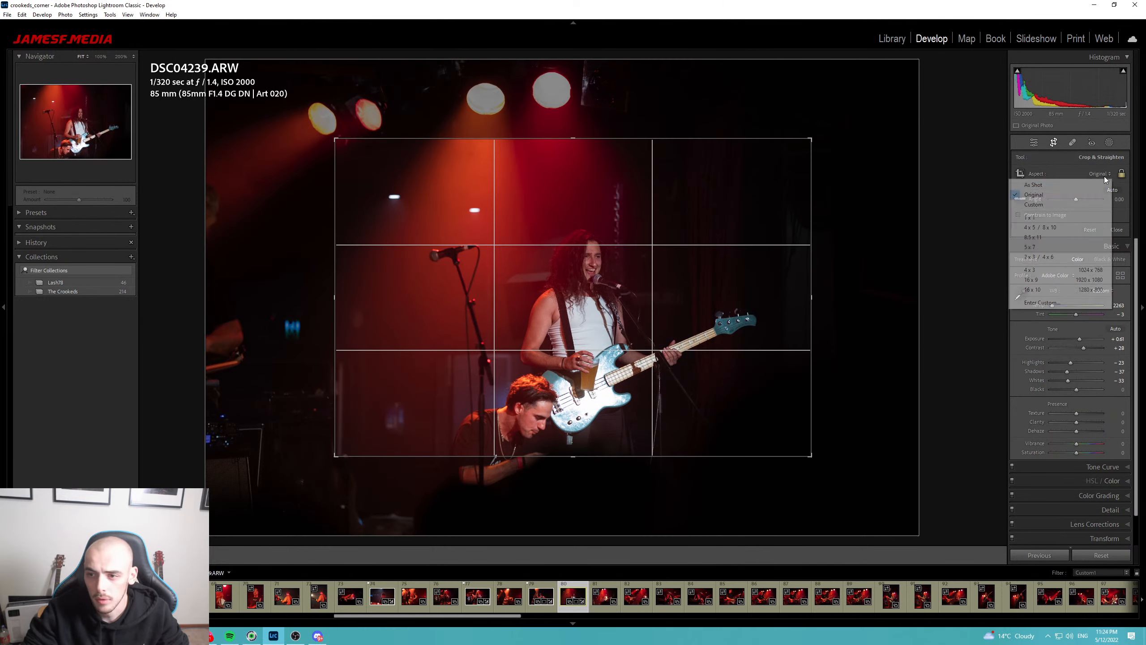
{"action": "left_click", "coordinate": [1096, 184]}
{"action": "left_click_drag", "start_coordinate": [575, 61], "coordinate": [575, 110]}
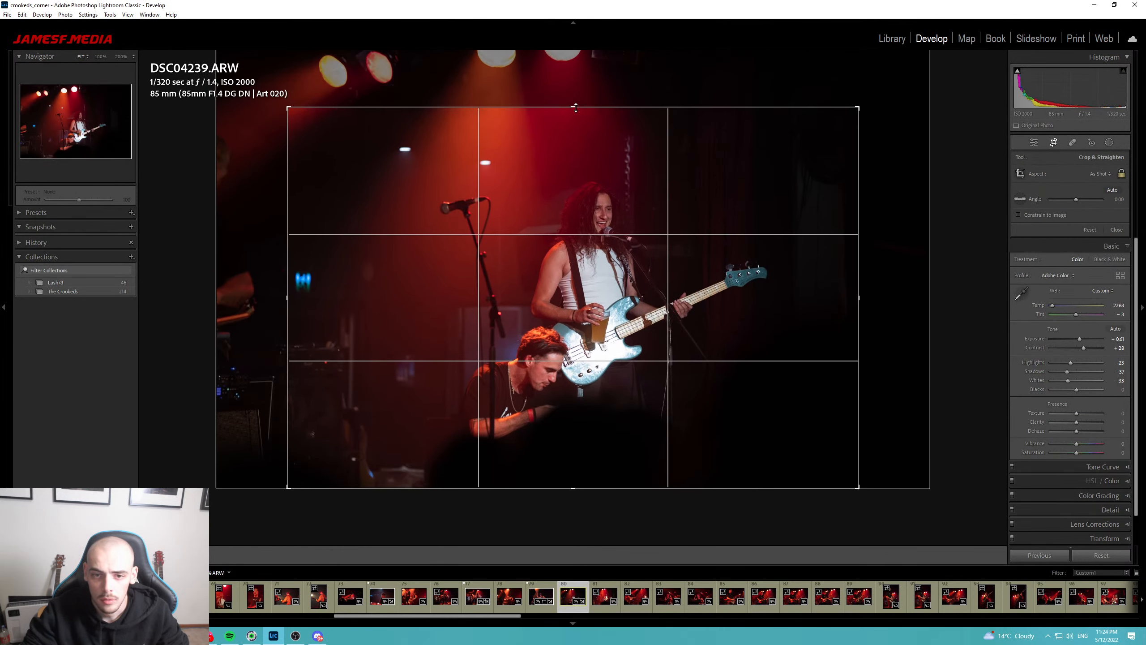
{"action": "left_click_drag", "start_coordinate": [636, 201], "coordinate": [613, 230]}
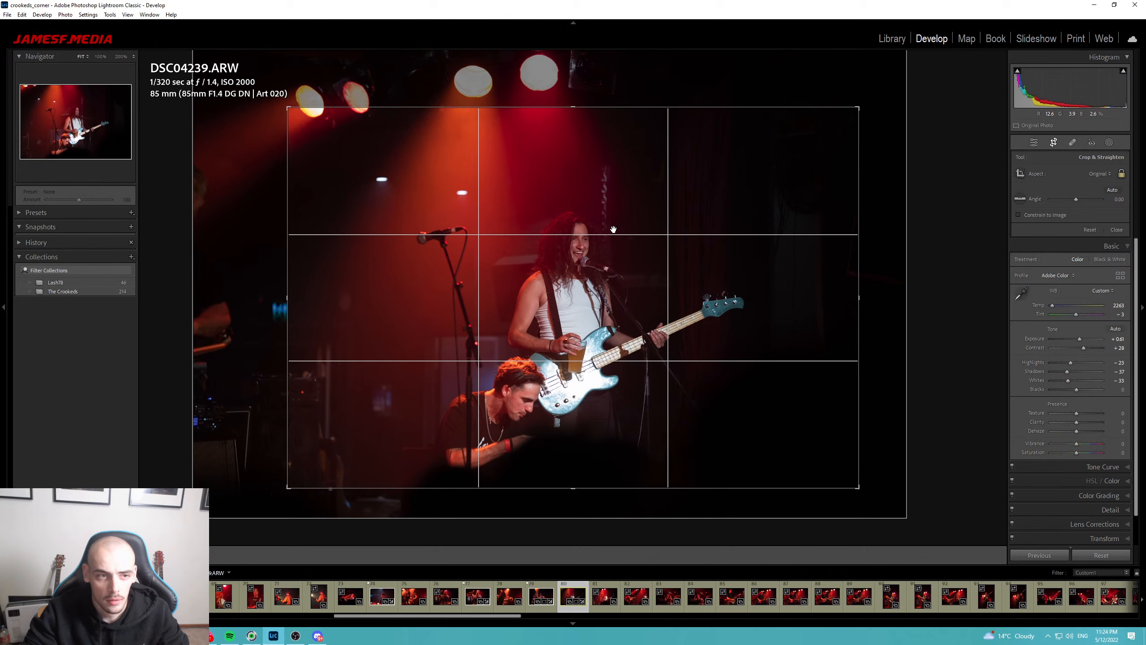
{"action": "key", "text": "Return"}
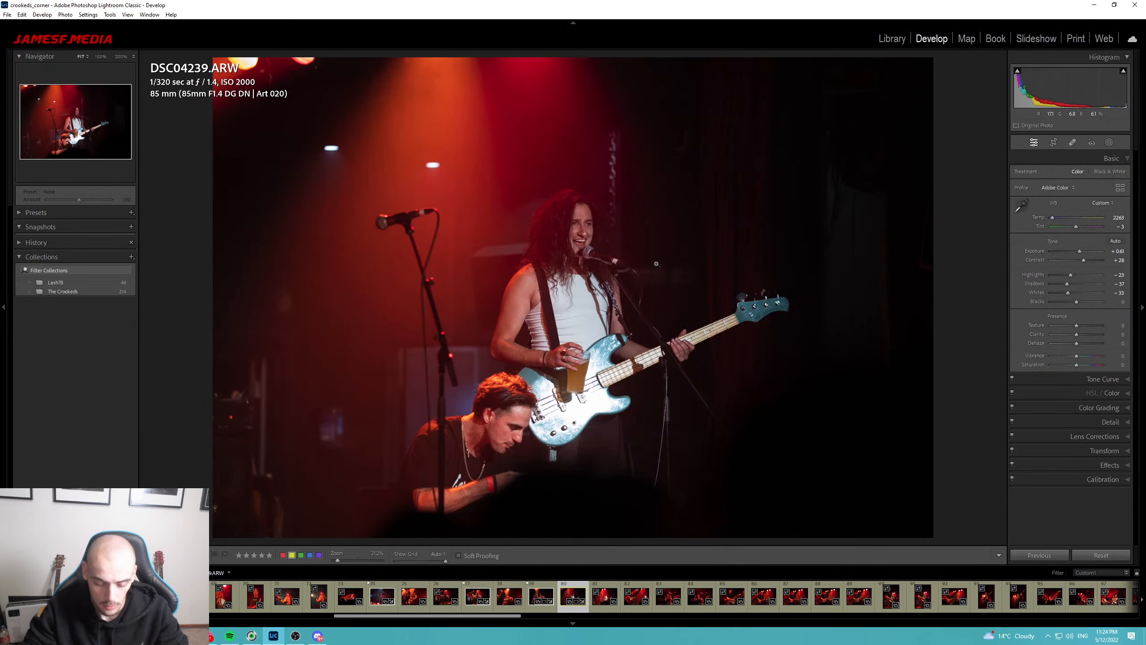
Flag the bass player photo as a pick and check its sharpness at 100% zoom.
{"action": "key", "text": "p"}
{"action": "left_click", "coordinate": [587, 241]}
{"action": "left_click_drag", "start_coordinate": [604, 362], "coordinate": [493, 177]}
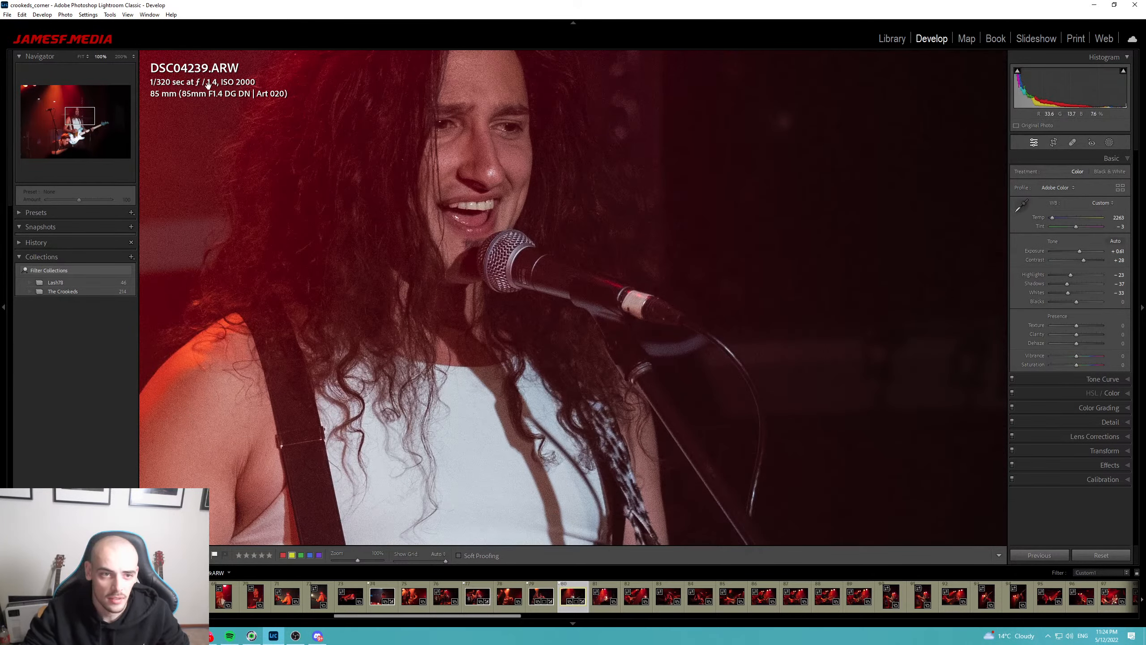
{"action": "left_click_drag", "start_coordinate": [532, 239], "coordinate": [545, 392]}
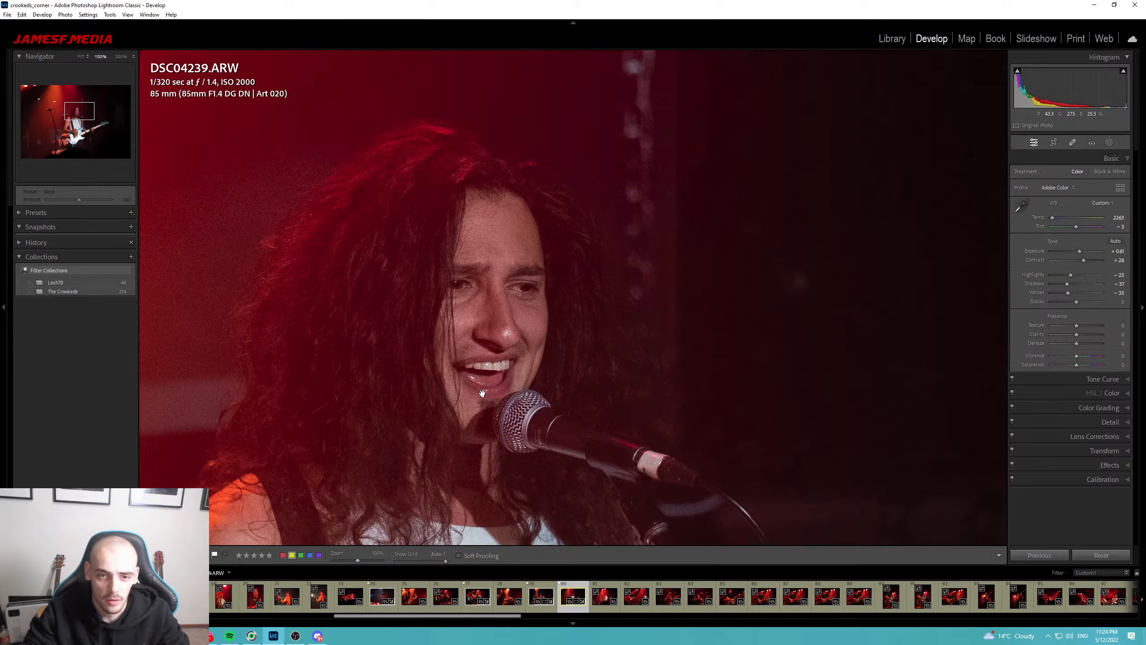
{"action": "left_click_drag", "start_coordinate": [410, 416], "coordinate": [728, 219]}
{"action": "left_click_drag", "start_coordinate": [712, 264], "coordinate": [704, 298]}
{"action": "left_click", "coordinate": [704, 298]}
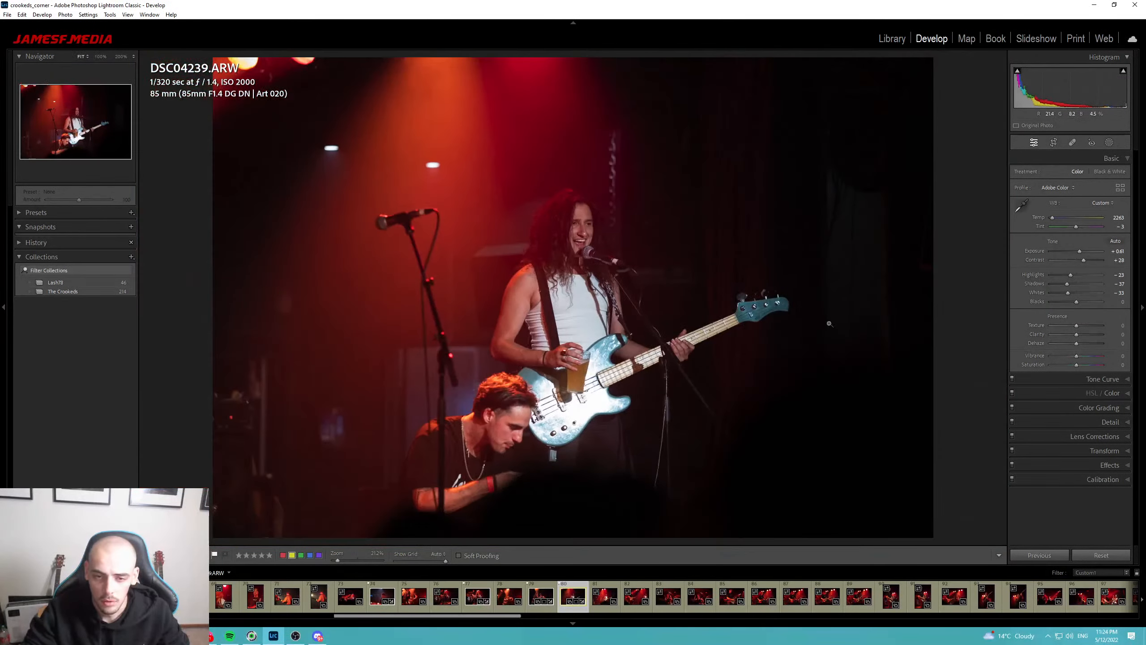
{"action": "key", "text": "p"}
Skip ahead to the drummer photo DSD03224 and set its white balance temperature to 2000.
{"action": "key", "text": "Right"}
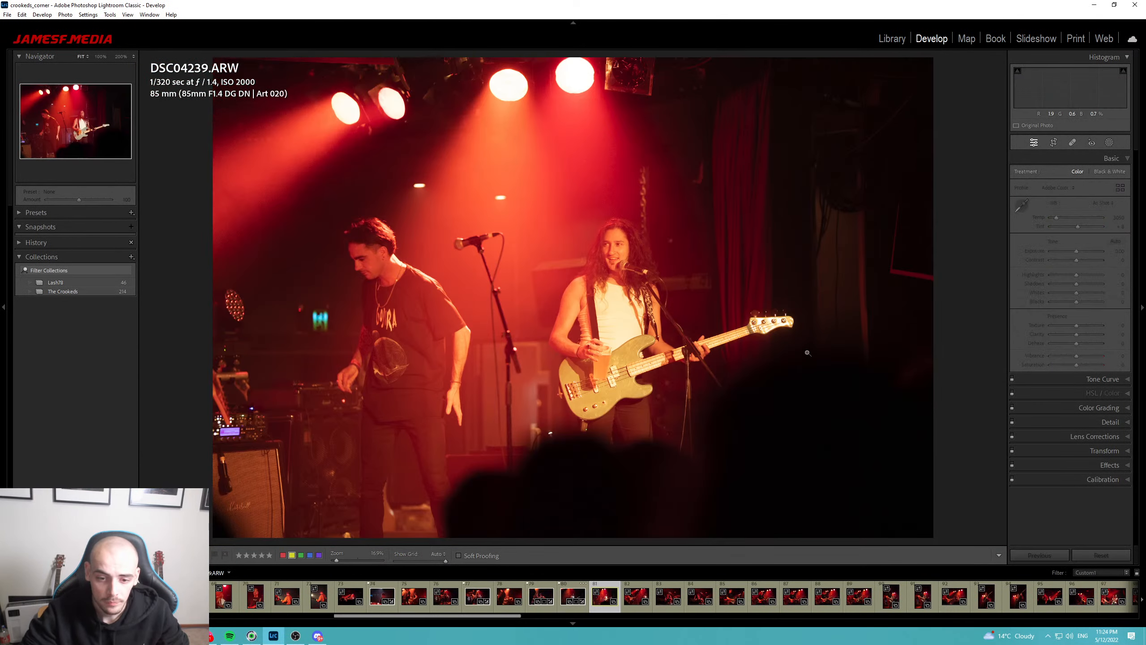
{"action": "key", "text": "Right"}
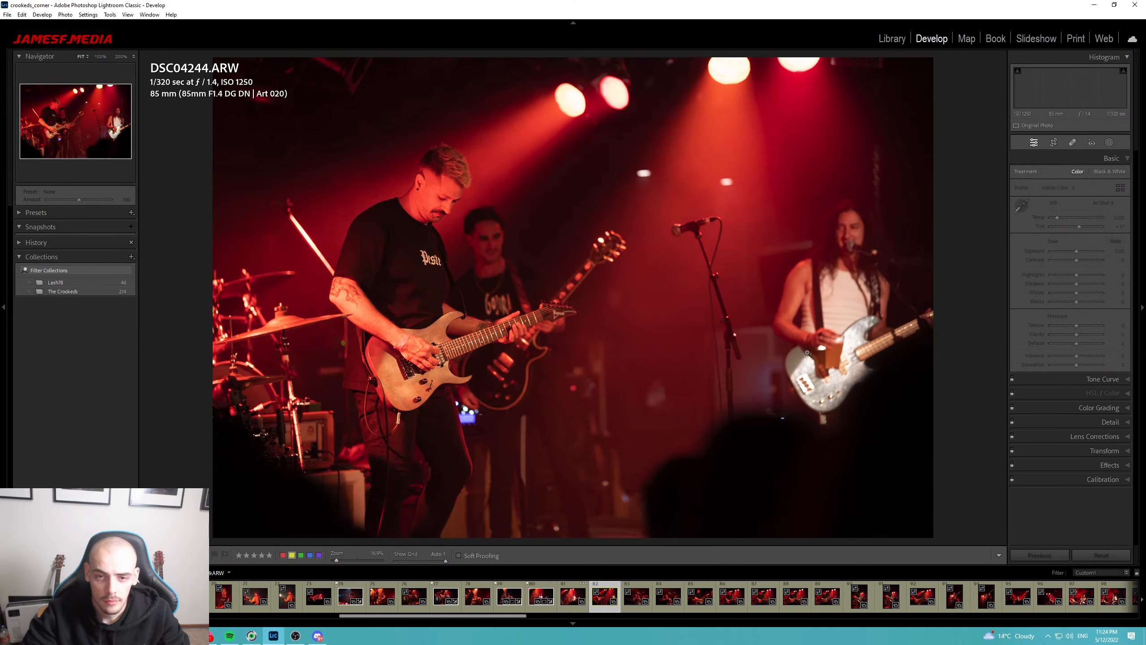
{"action": "key", "text": "Right"}
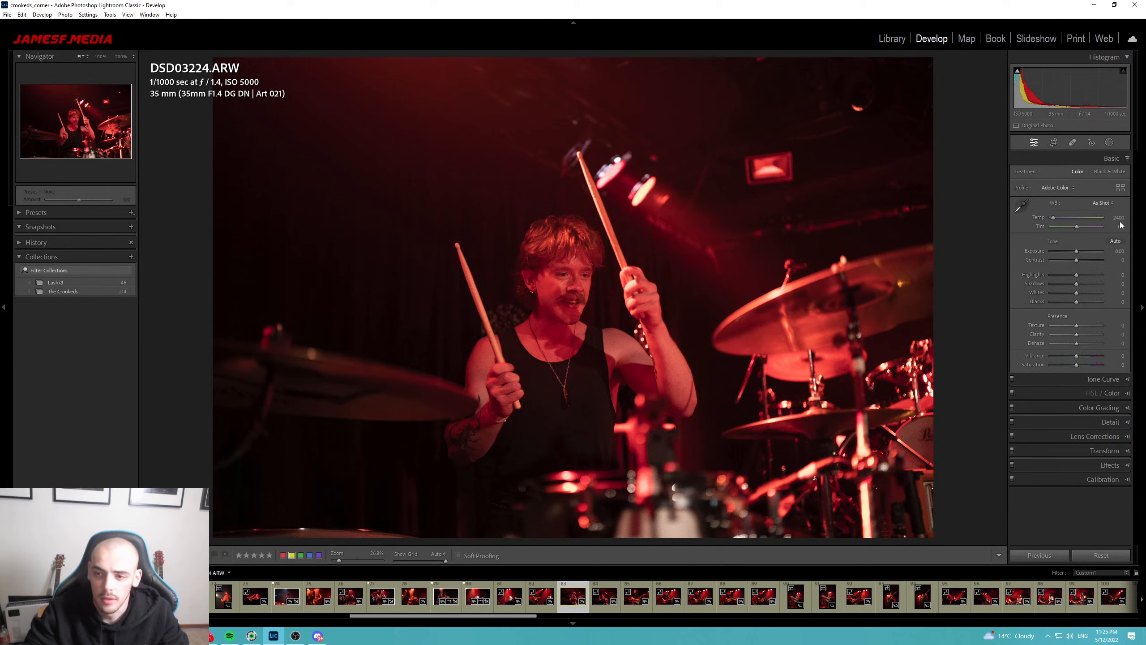
{"action": "left_click_drag", "start_coordinate": [1051, 220], "coordinate": [965, 233]}
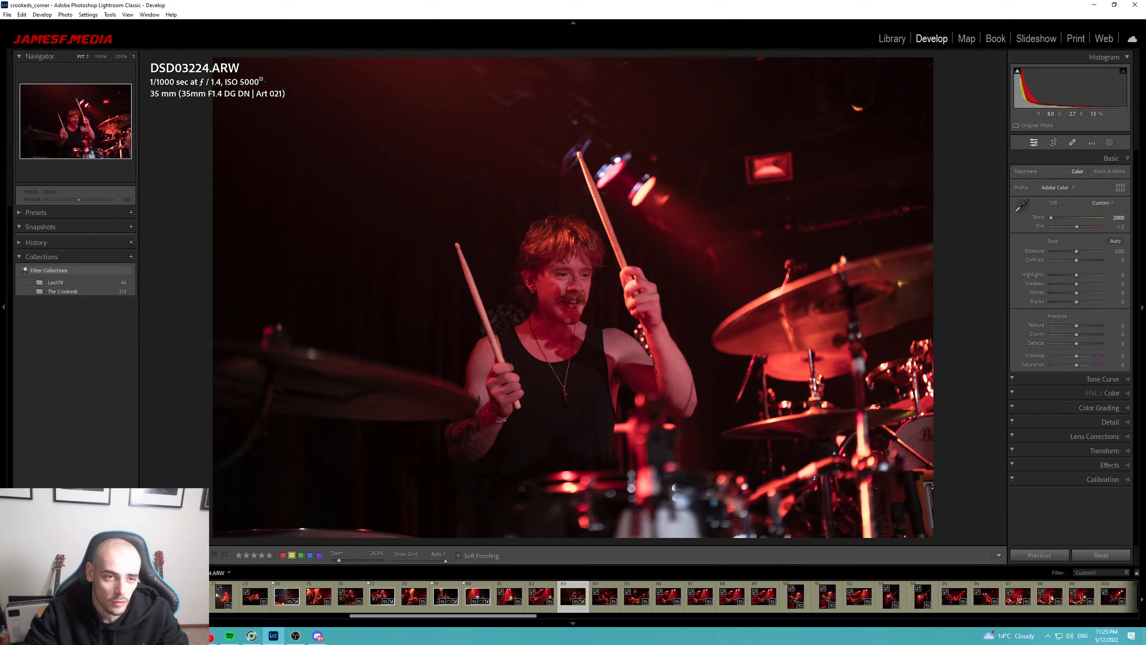
Examine the drummer's face and hands at 100% zoom.
{"action": "left_click", "coordinate": [582, 287]}
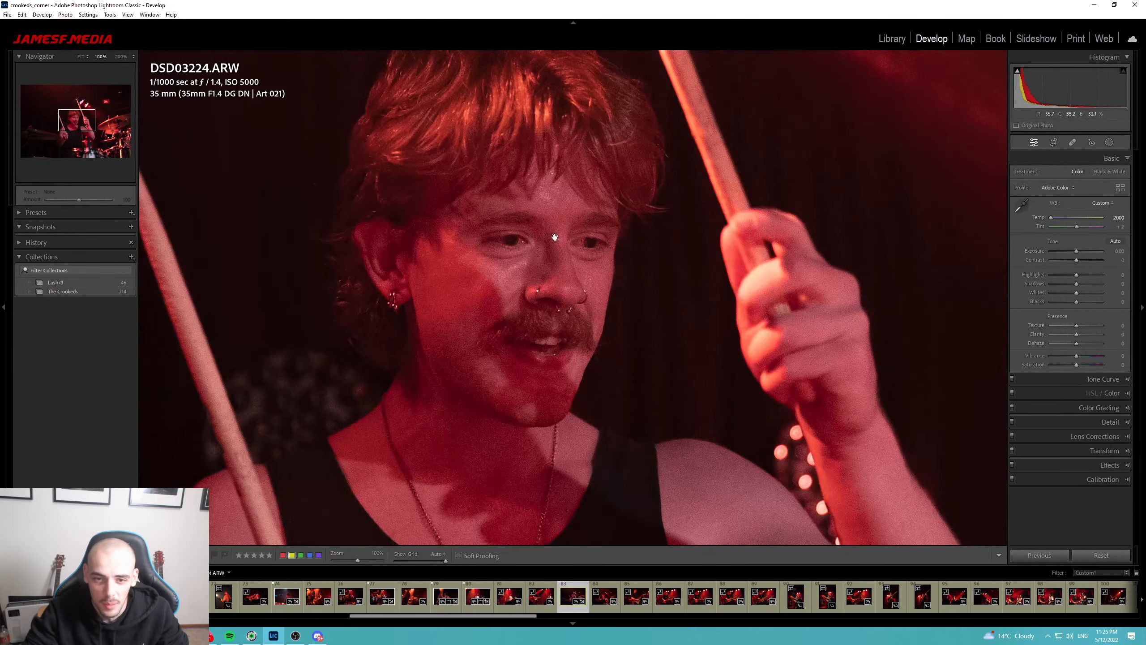
{"action": "left_click_drag", "start_coordinate": [555, 237], "coordinate": [600, 314]}
{"action": "left_click_drag", "start_coordinate": [611, 410], "coordinate": [600, 311]}
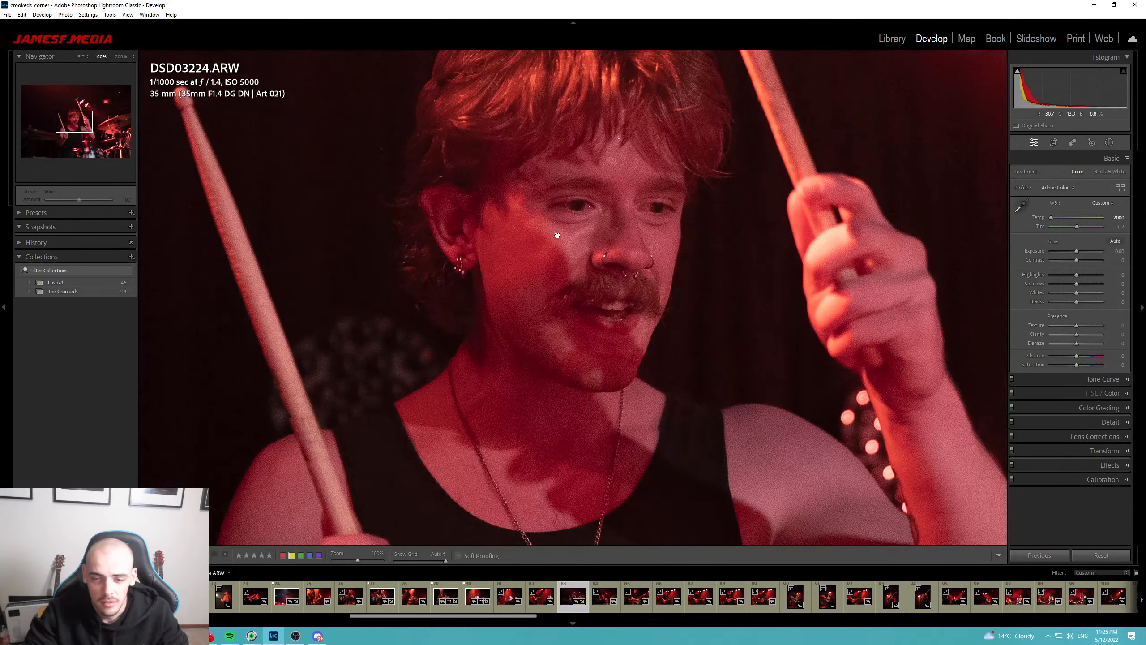
Try an exposure of +2.54 on the drummer photo, inspect the dark background at 100% zoom, and reset the exposure.
{"action": "left_click", "coordinate": [939, 337]}
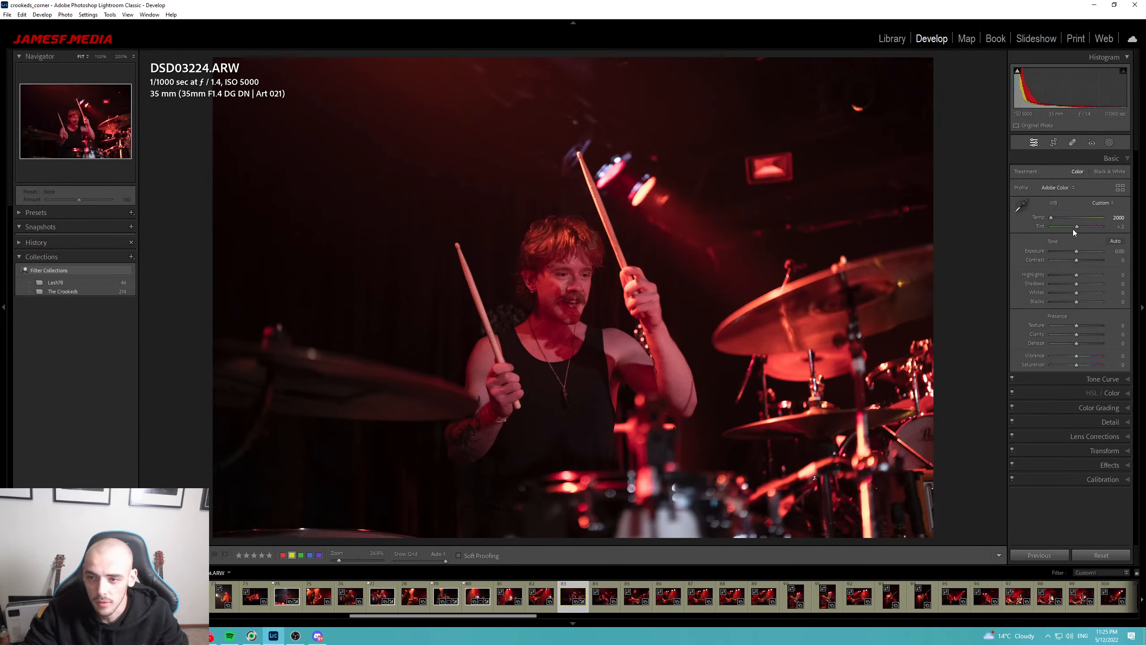
{"action": "left_click_drag", "start_coordinate": [1076, 251], "coordinate": [1092, 251]}
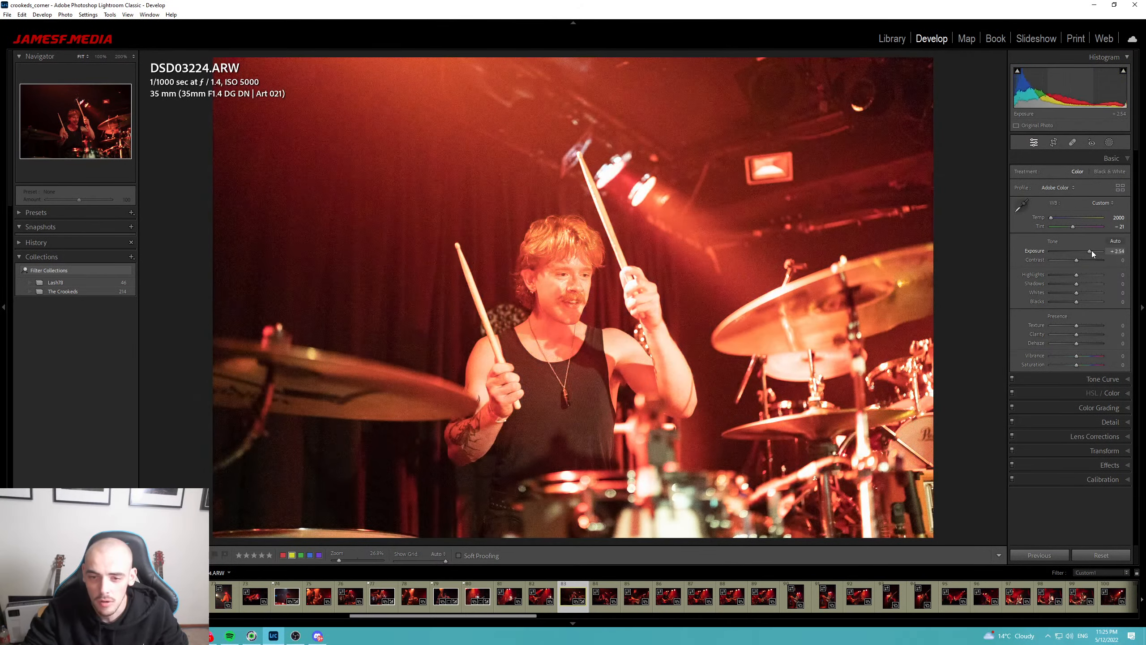
{"action": "left_click", "coordinate": [338, 508]}
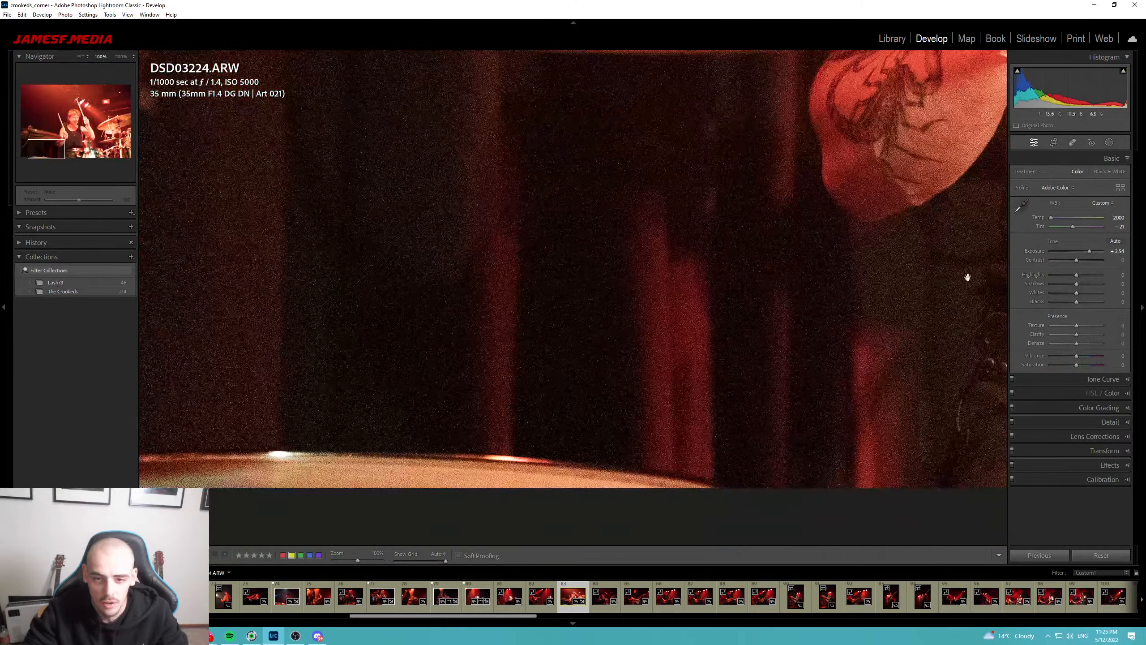
{"action": "mouse_move", "coordinate": [1085, 251]}
{"action": "left_mouse_down"}
{"action": "mouse_move", "coordinate": [1106, 252]}
{"action": "mouse_move", "coordinate": [1076, 251]}
{"action": "left_mouse_up"}
{"action": "left_click", "coordinate": [717, 218]}
{"action": "left_click", "coordinate": [680, 328]}
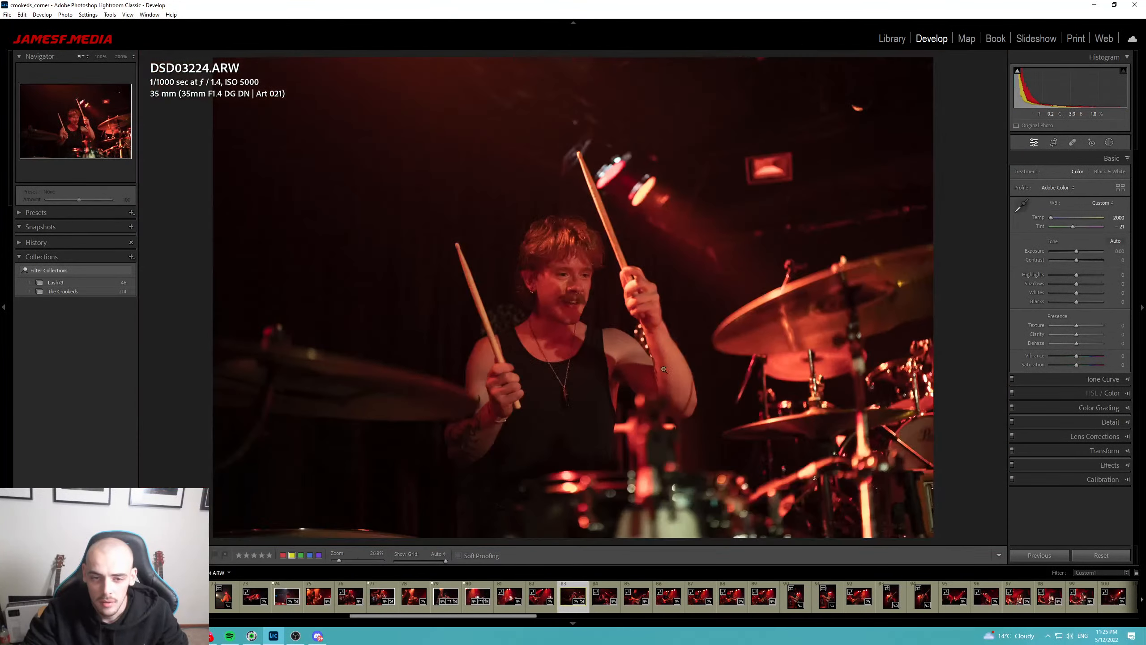
Set the drummer photo's tint to -11, exposure to +0.97, contrast to +32, shadows to -21 and blacks to +18.
{"action": "left_click_drag", "start_coordinate": [1077, 276], "coordinate": [1081, 252]}
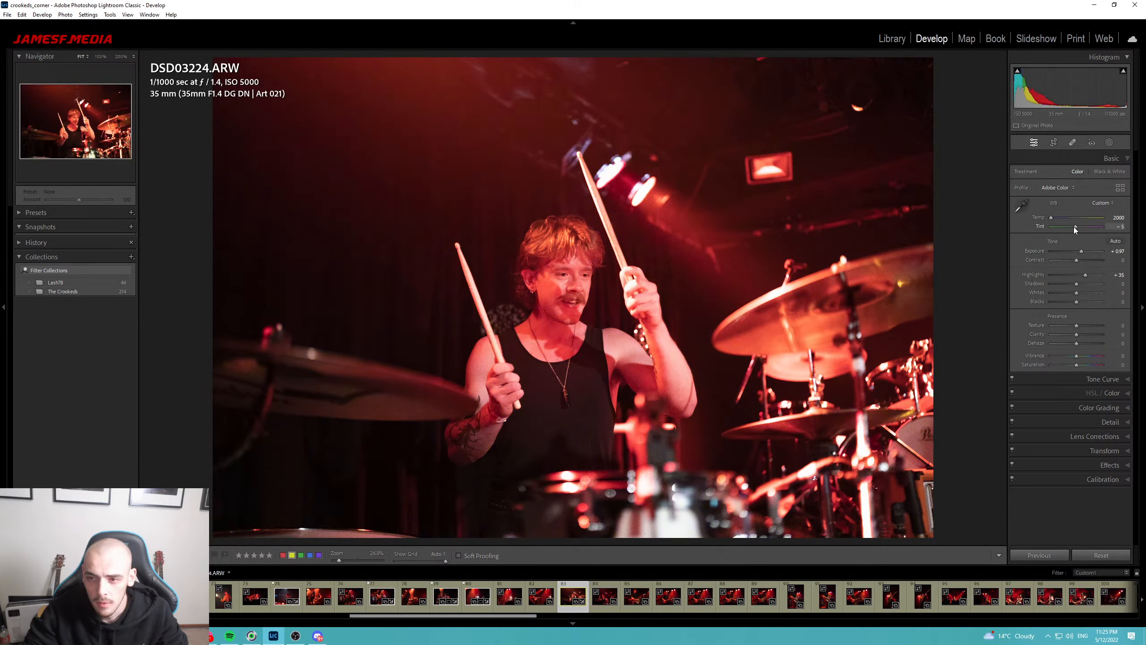
{"action": "left_click_drag", "start_coordinate": [1077, 260], "coordinate": [1081, 302]}
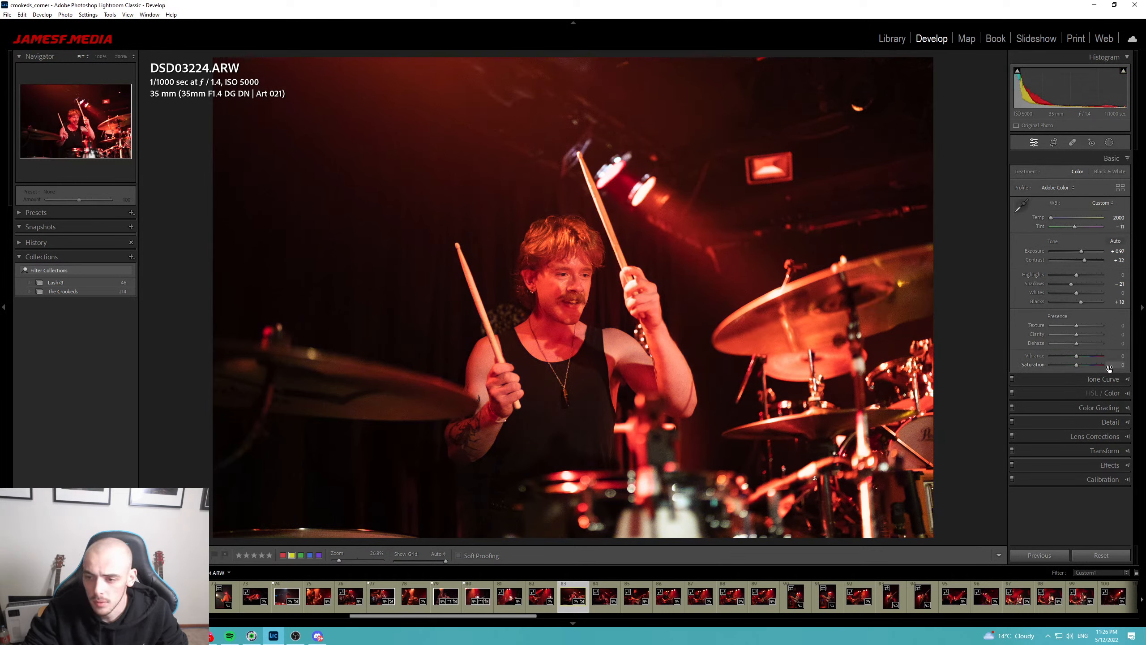
Try shifting the orange colour range in the drummer photo, then reset it.
{"action": "left_click", "coordinate": [1113, 387]}
{"action": "left_click_drag", "start_coordinate": [1078, 225], "coordinate": [1077, 235]}
{"action": "double_click", "coordinate": [1080, 228]}
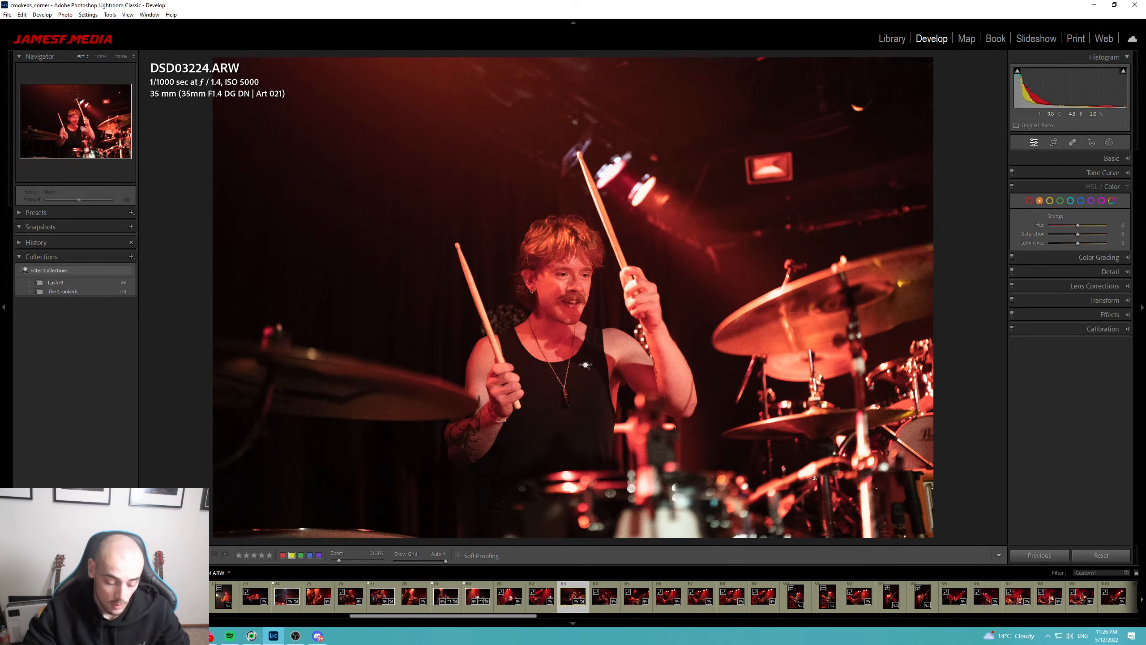
Darken the surroundings with an inverted radial gradient mask around the drummer, using a reduced exposure and a feather of 100.
{"action": "key", "text": "shift+m"}
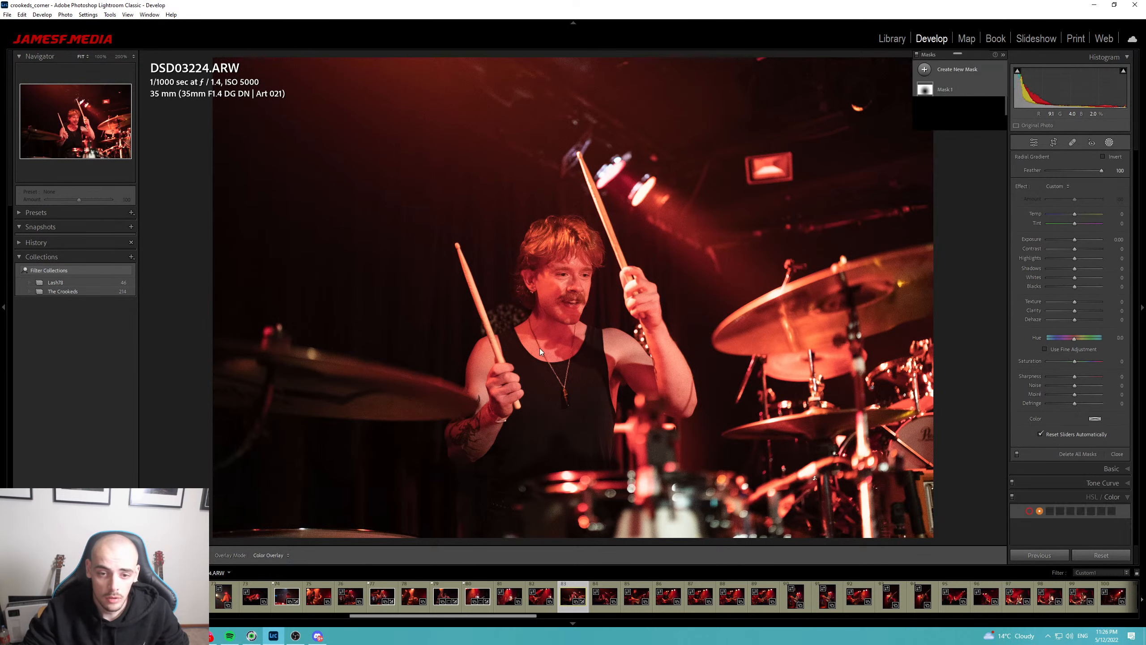
{"action": "left_click_drag", "start_coordinate": [555, 346], "coordinate": [745, 546]}
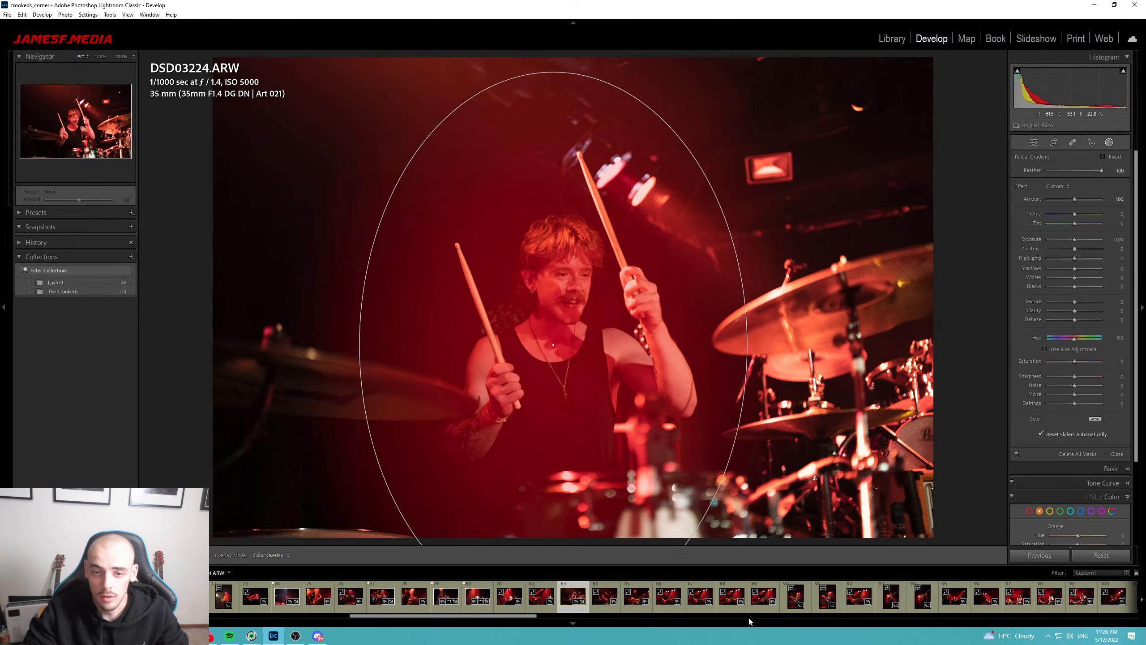
{"action": "left_click", "coordinate": [1114, 156]}
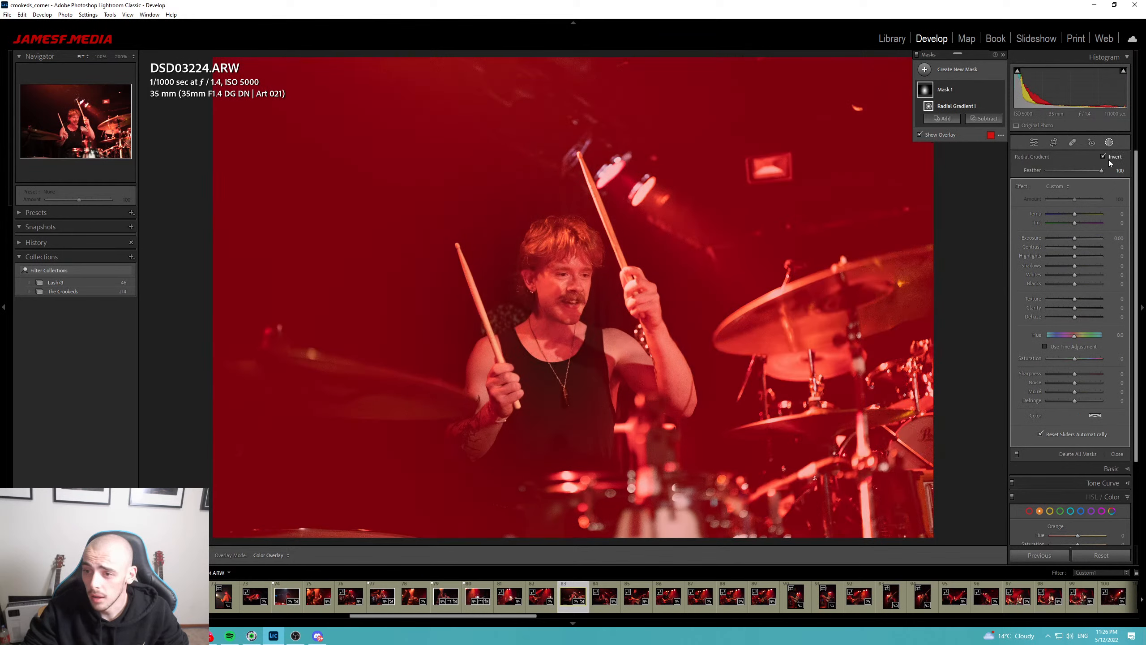
{"action": "left_click_drag", "start_coordinate": [1075, 238], "coordinate": [1067, 239]}
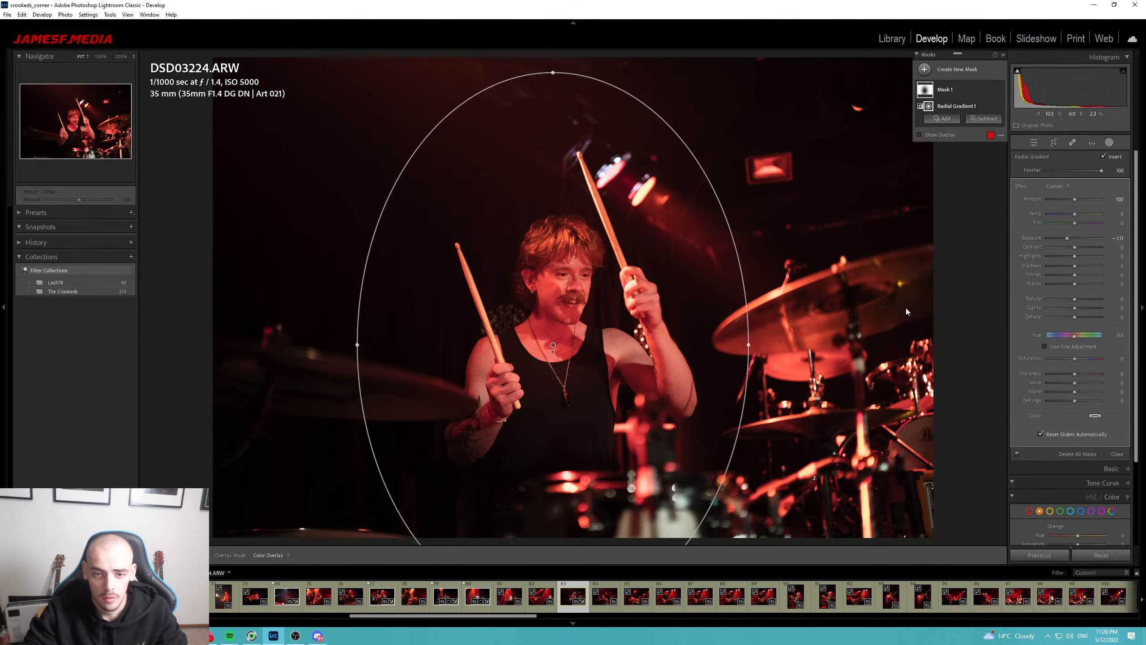
{"action": "left_click", "coordinate": [877, 321]}
{"action": "key", "text": "Escape"}
Compare the drummer photo with its unedited version, check it up close, and flag it as a pick.
{"action": "key", "text": "backslash"}
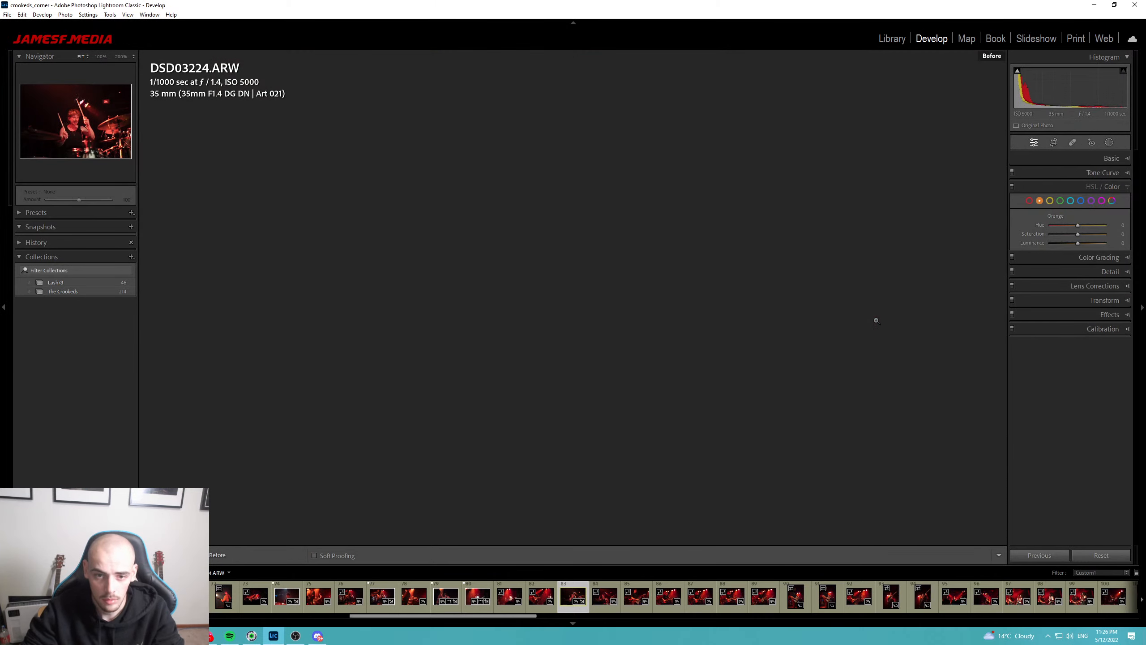
{"action": "key", "text": "backslash"}
{"action": "key", "text": "backslash"}
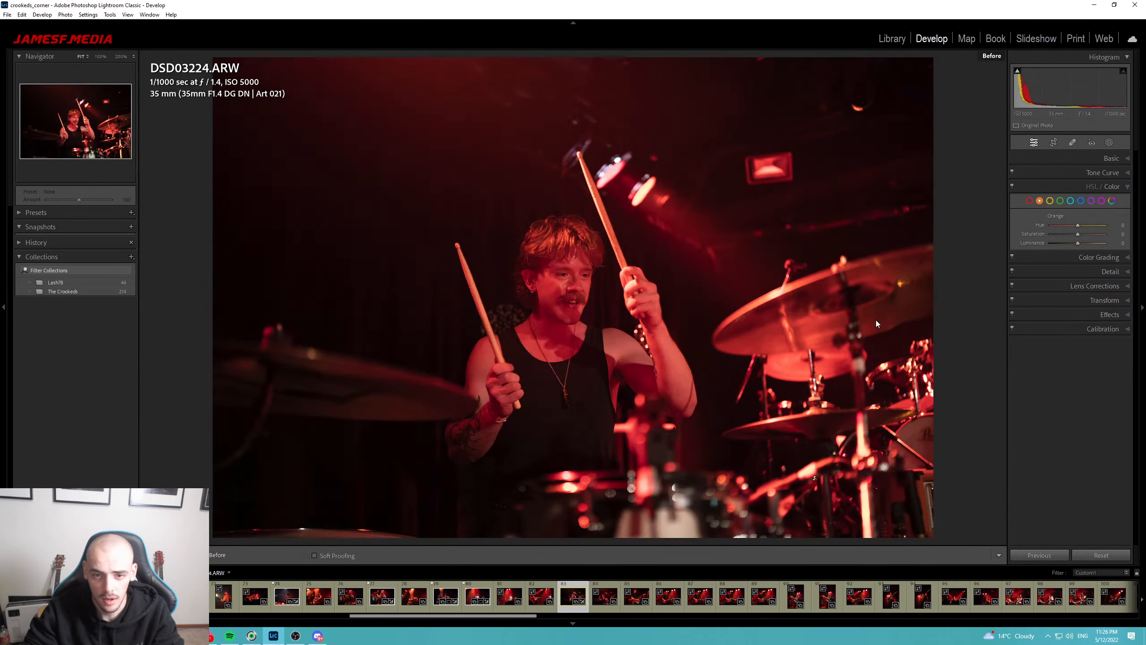
{"action": "key", "text": "backslash"}
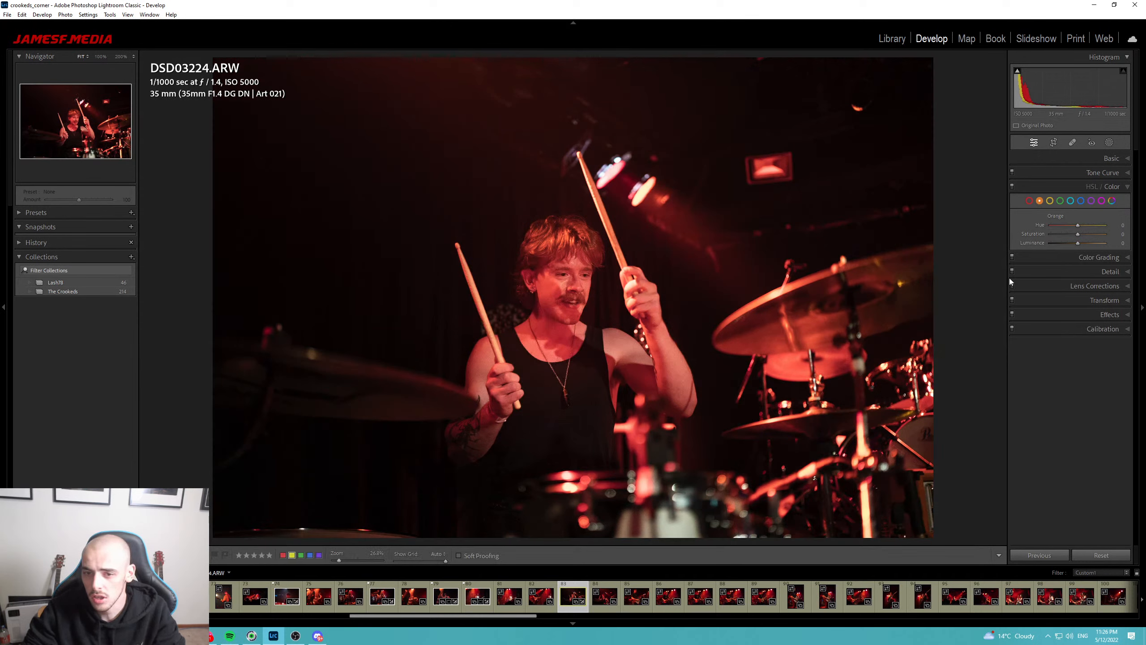
{"action": "left_click", "coordinate": [1108, 159]}
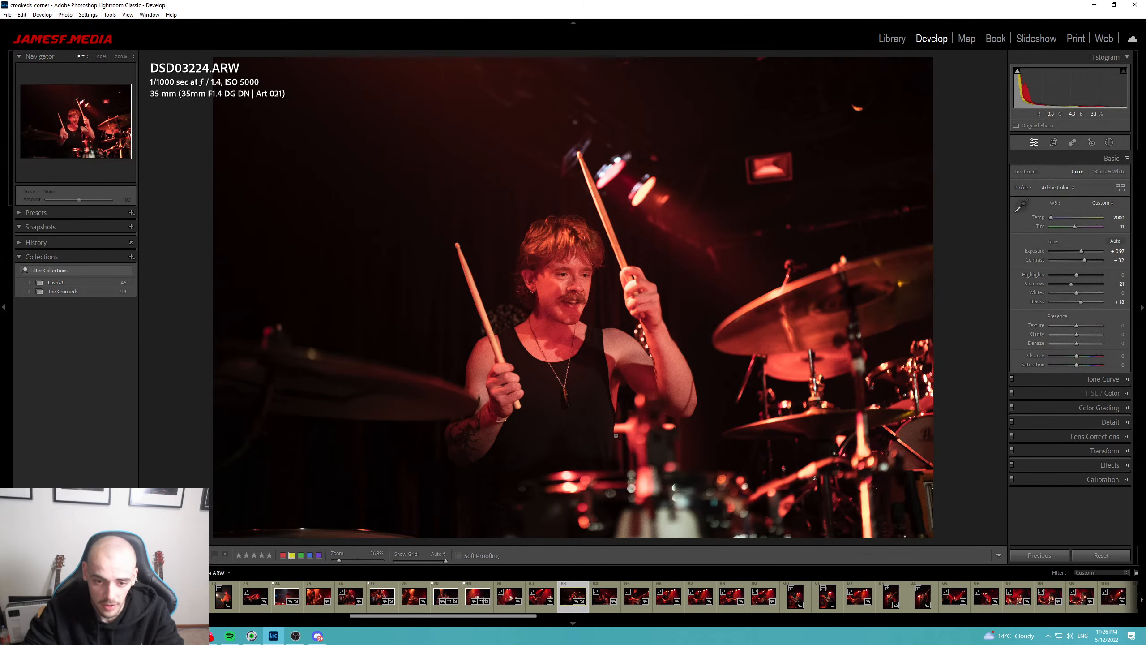
{"action": "left_click", "coordinate": [631, 312]}
{"action": "left_click", "coordinate": [519, 348]}
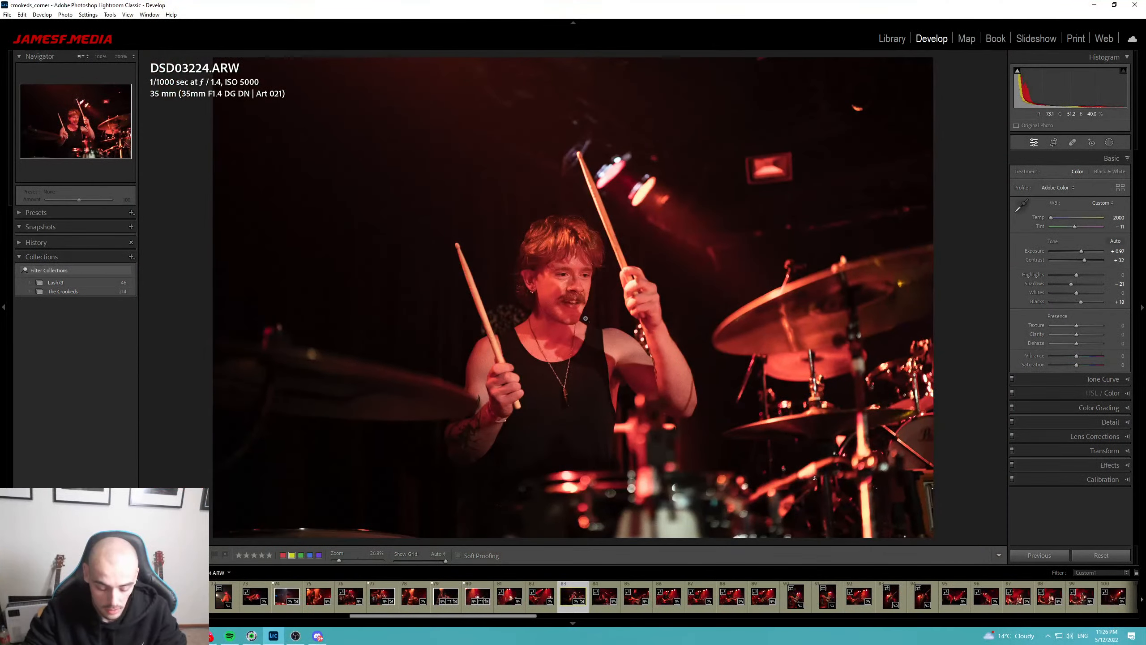
{"action": "key", "text": "p"}
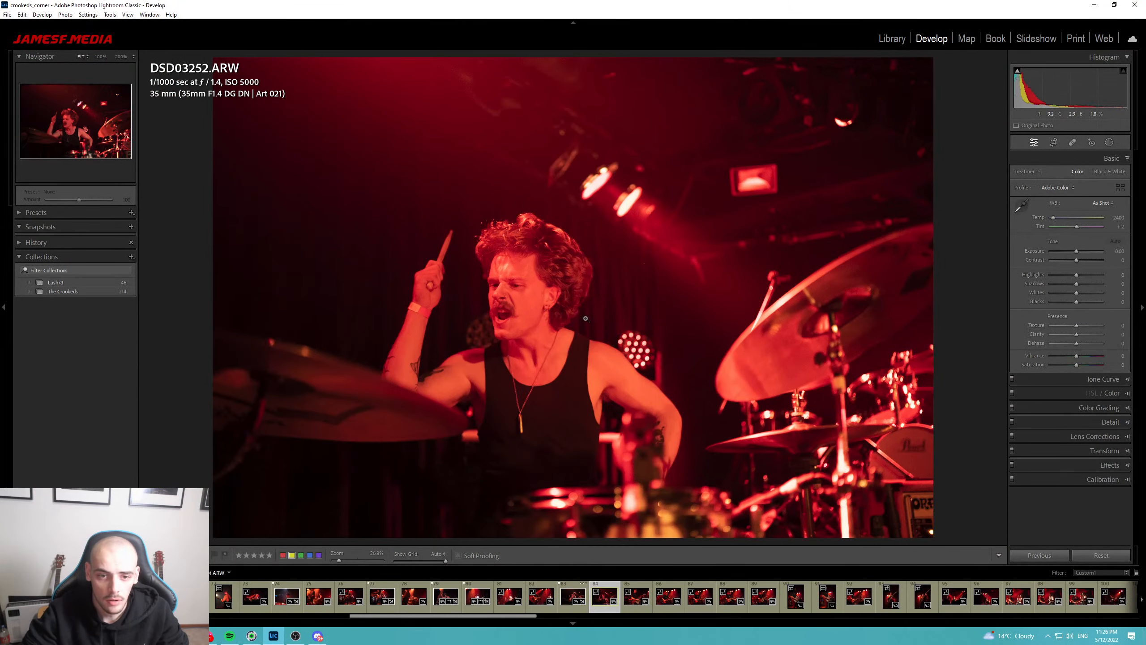
Sync the develop settings of the edited drummer photo DSD03224 to the next drummer photo, DSD03252.
{"action": "left_click_drag", "start_coordinate": [508, 343], "coordinate": [605, 452]}
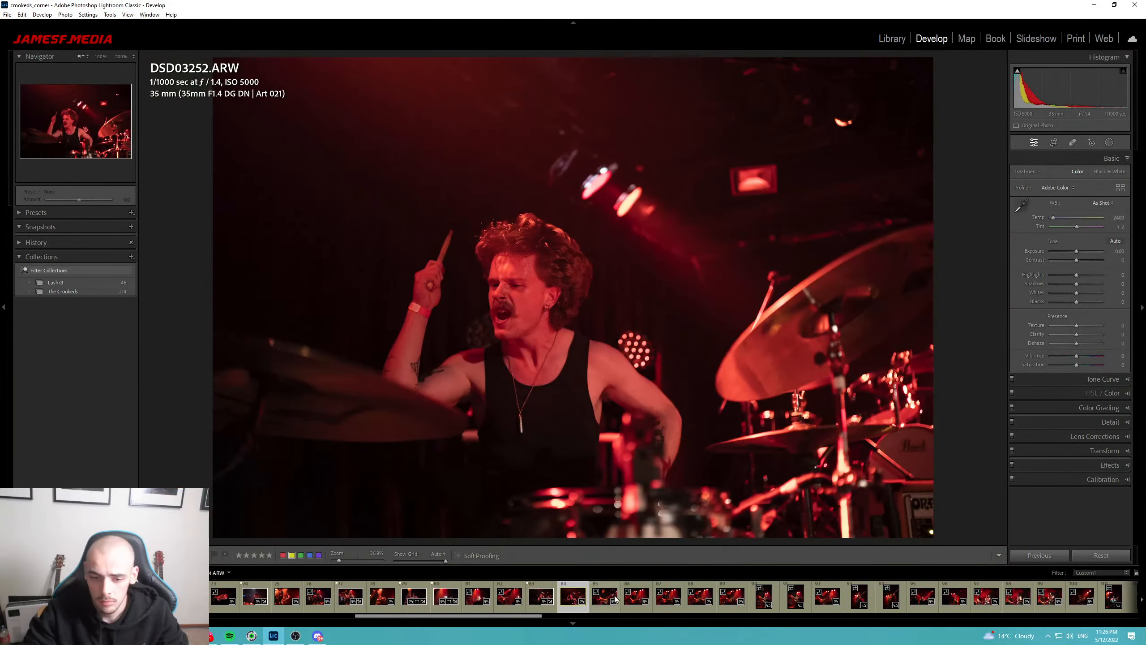
{"action": "left_click", "coordinate": [543, 596]}
{"action": "left_click", "coordinate": [566, 595]}
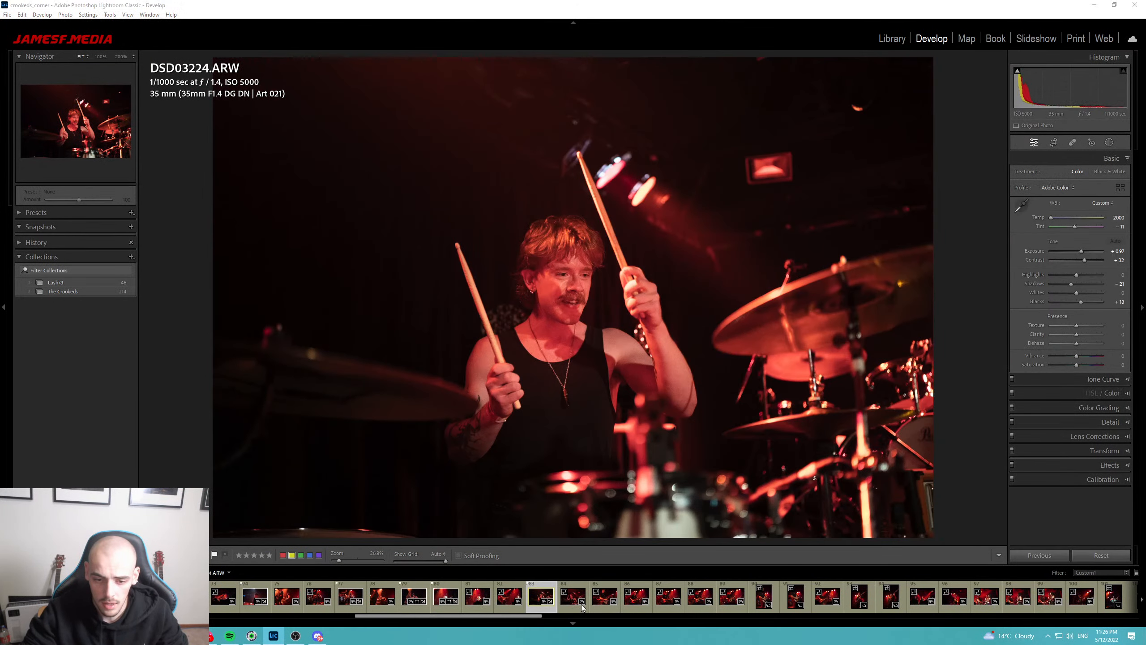
{"action": "left_click", "coordinate": [628, 327]}
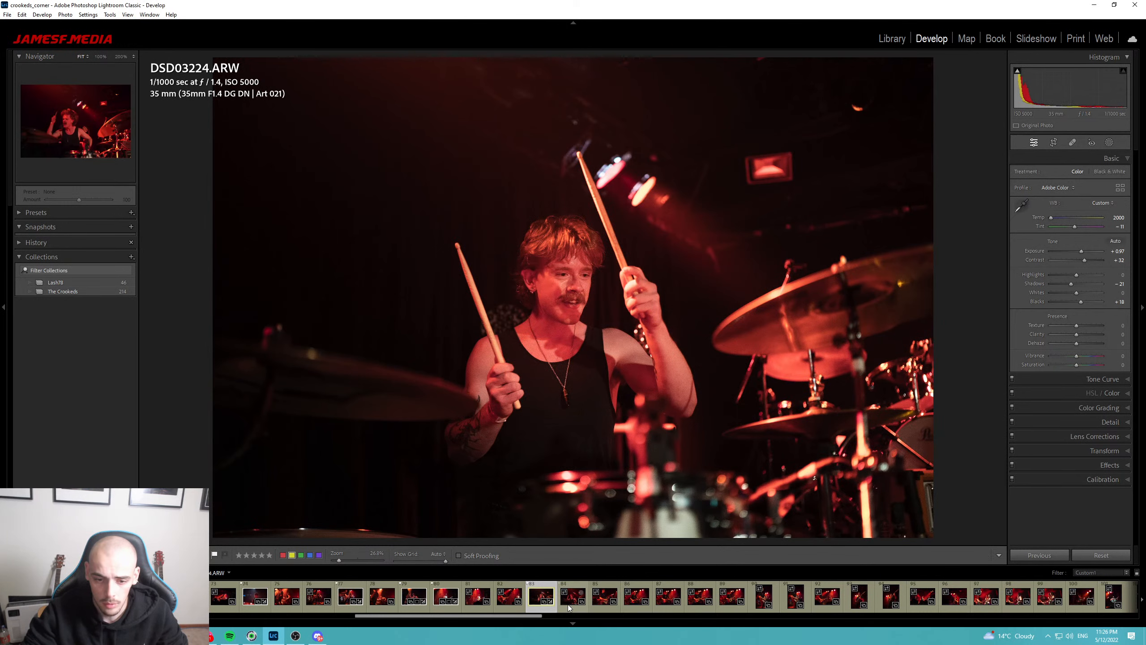
{"action": "left_click", "coordinate": [572, 603], "text": "ctrl"}
{"action": "key", "text": "ctrl+shift+s"}
{"action": "key", "text": "Return"}
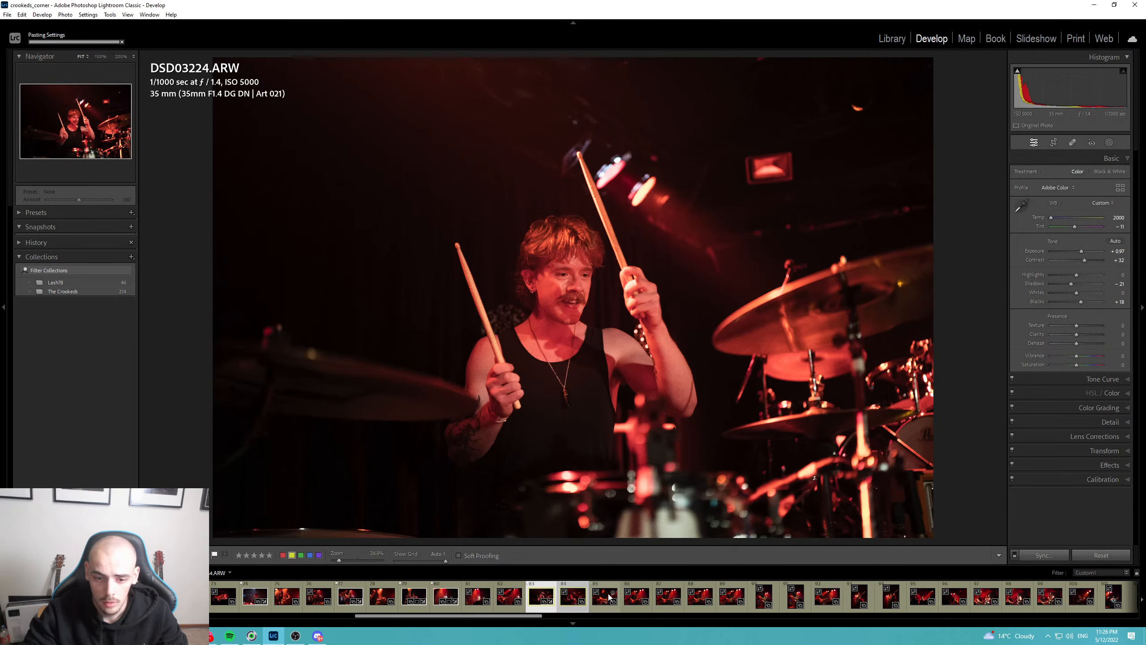
Compare DSD03252 with its unedited version and flag it as a pick.
{"action": "left_click", "coordinate": [565, 610]}
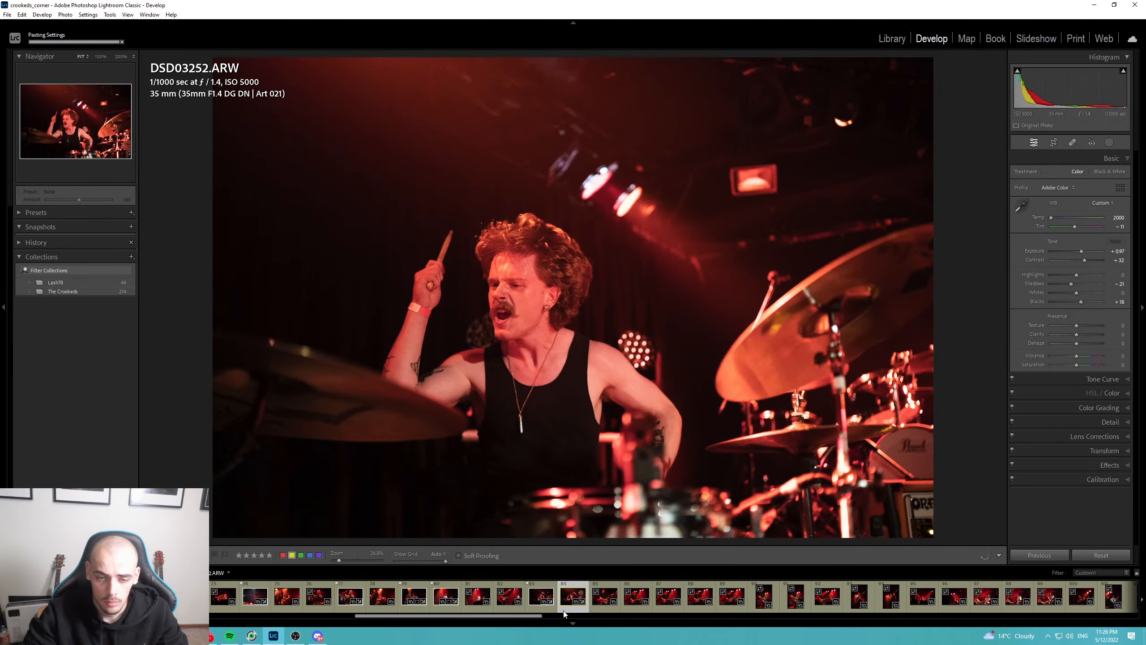
{"action": "key", "text": "backslash"}
{"action": "key", "text": "backslash"}
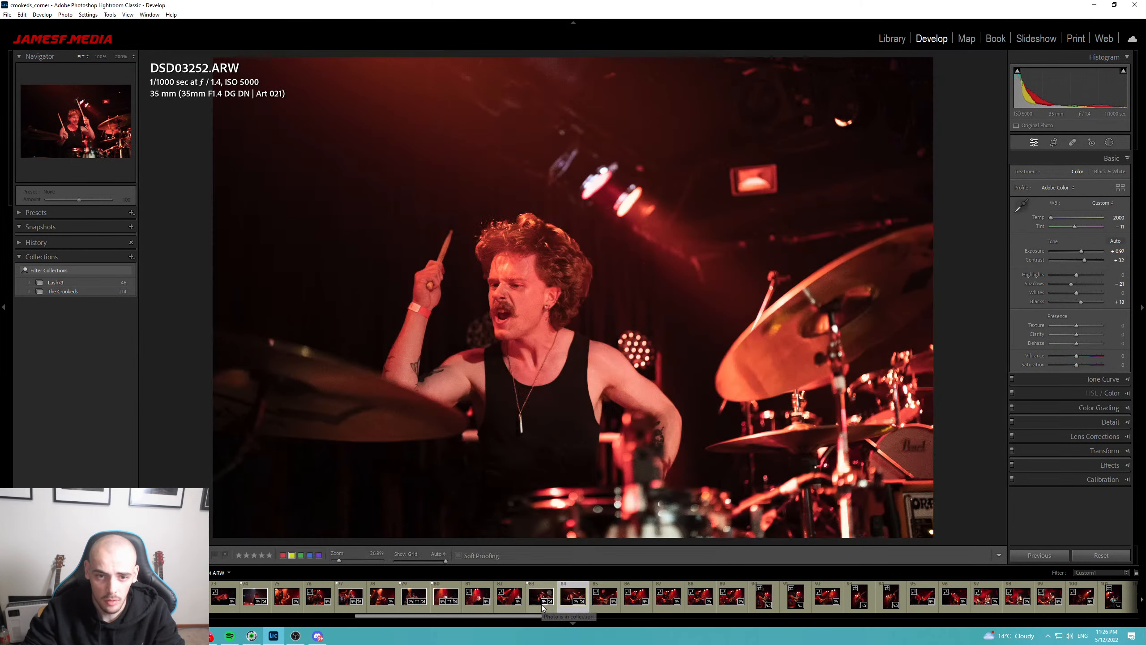
{"action": "key", "text": "p"}
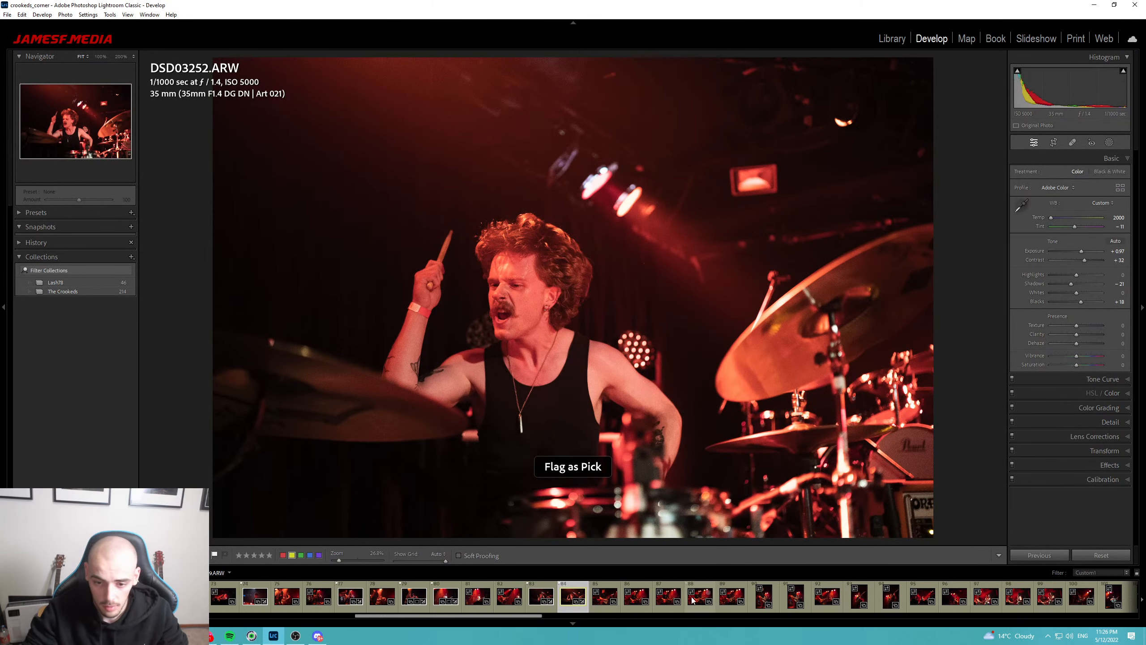
Examine the sharpness of the guitarist's face at 100% zoom in DSC04247, DSC04248 and DSC04249.
{"action": "left_click", "coordinate": [603, 605]}
{"action": "key", "text": "Right"}
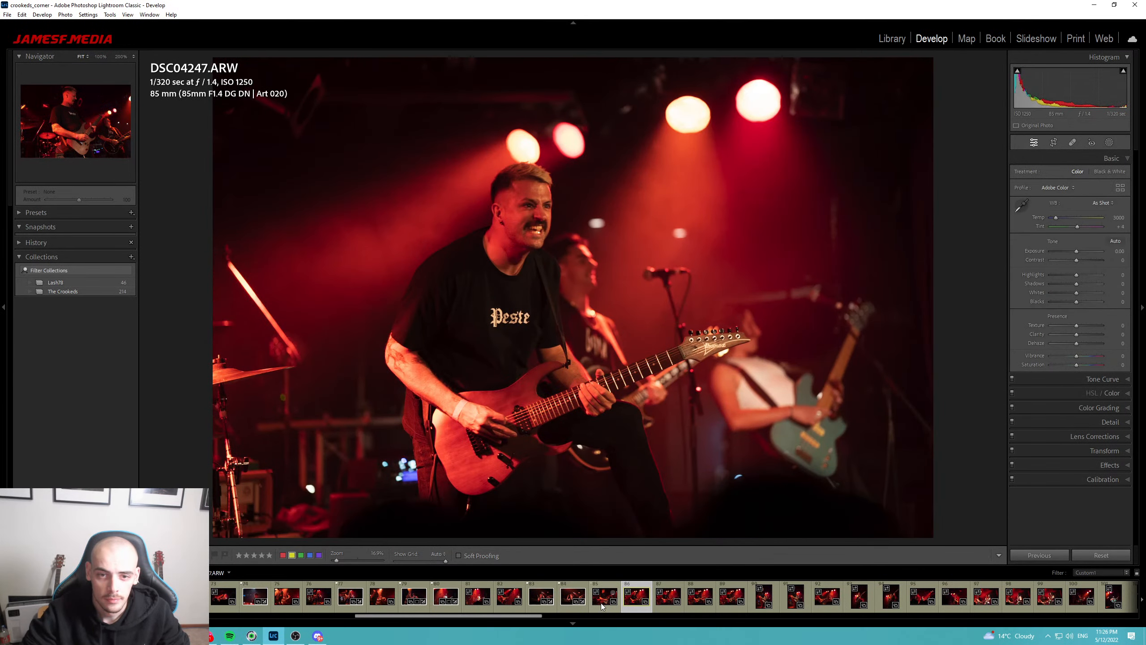
{"action": "left_click", "coordinate": [512, 321]}
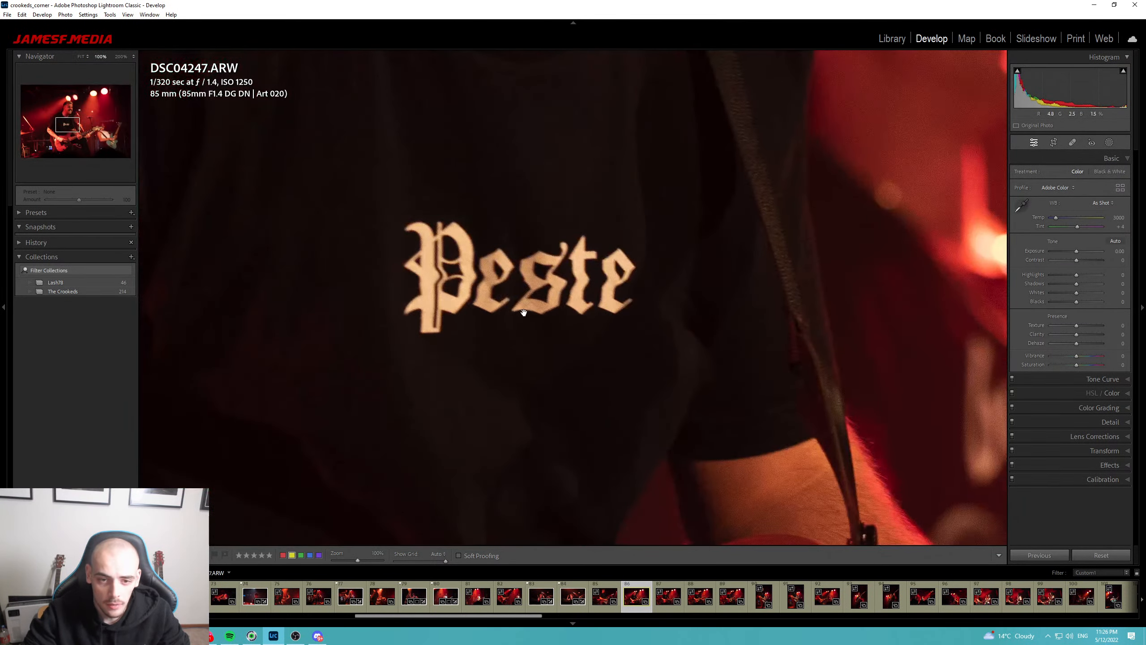
{"action": "left_click_drag", "start_coordinate": [536, 239], "coordinate": [528, 550]}
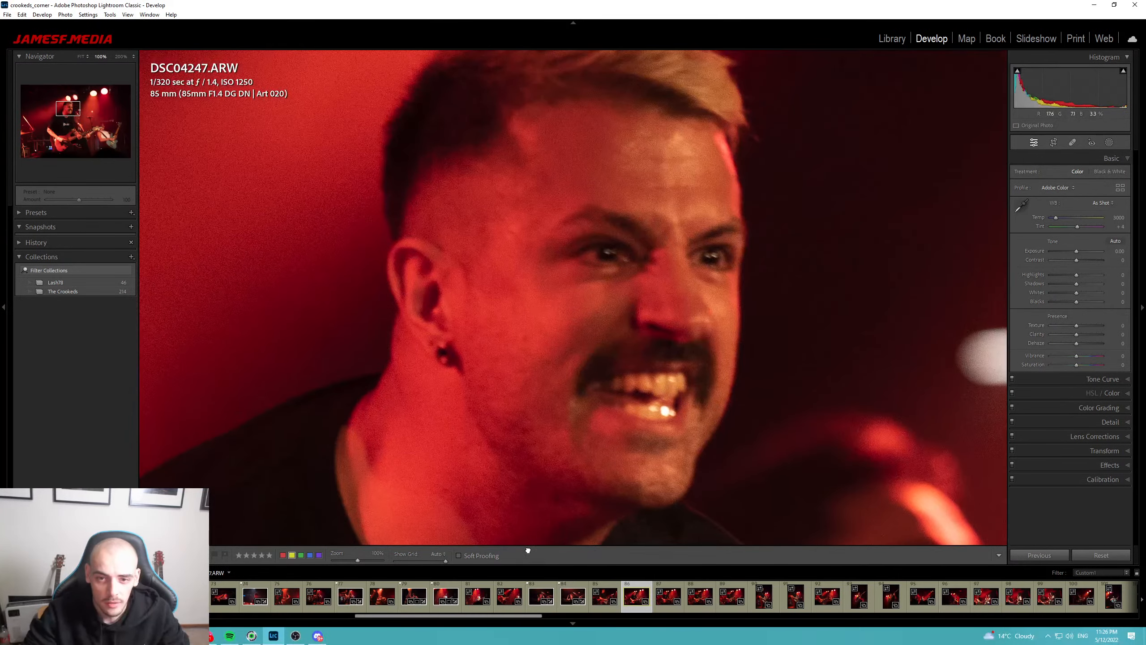
{"action": "left_click", "coordinate": [532, 441]}
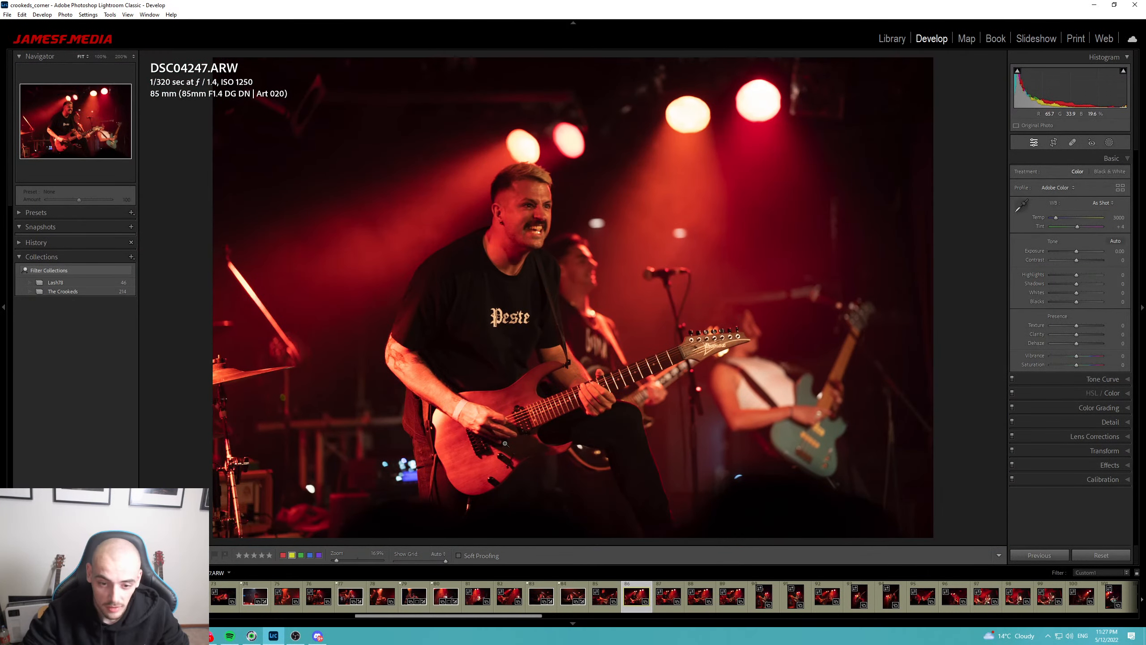
{"action": "key", "text": "Right"}
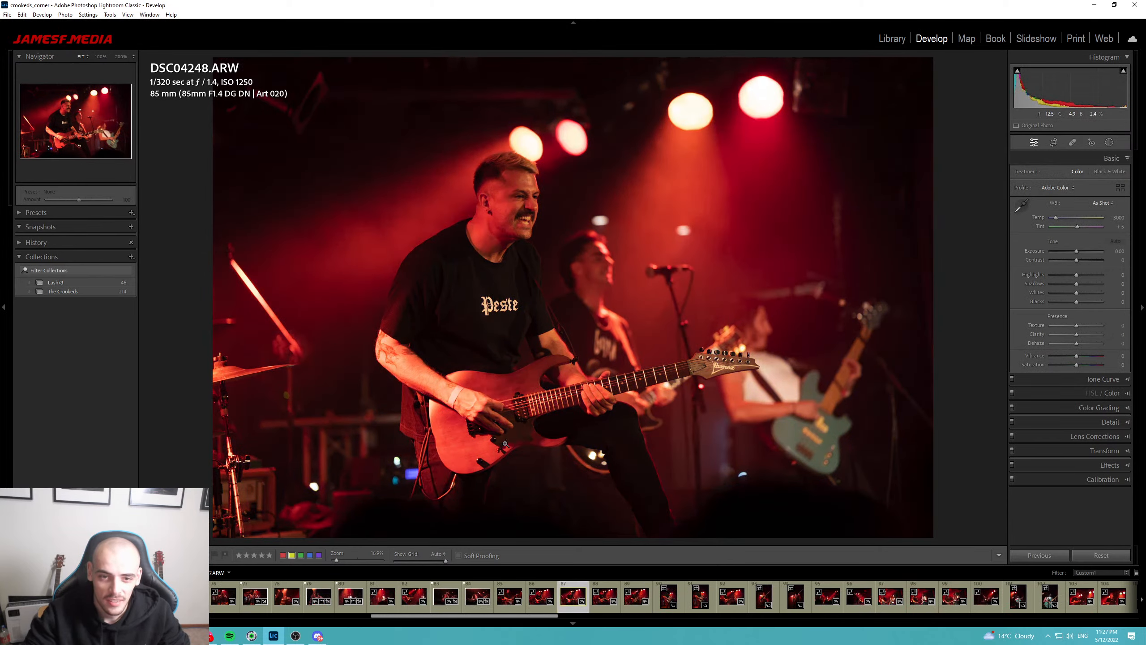
{"action": "left_click", "coordinate": [511, 200]}
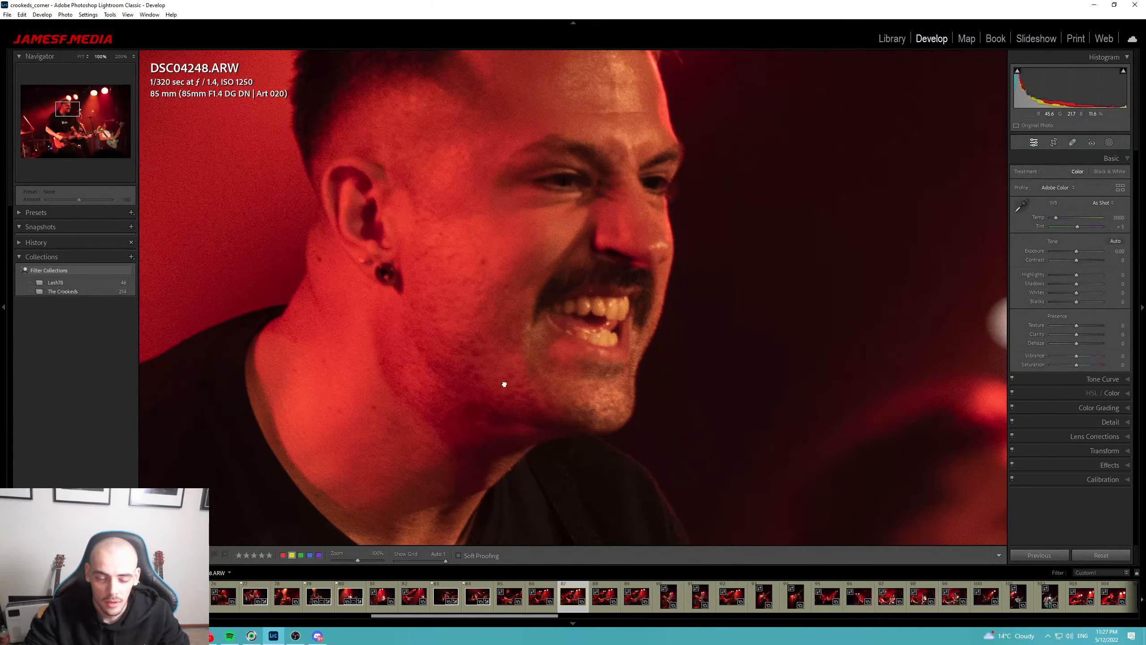
{"action": "left_click_drag", "start_coordinate": [502, 384], "coordinate": [585, 85]}
{"action": "left_click", "coordinate": [599, 203]}
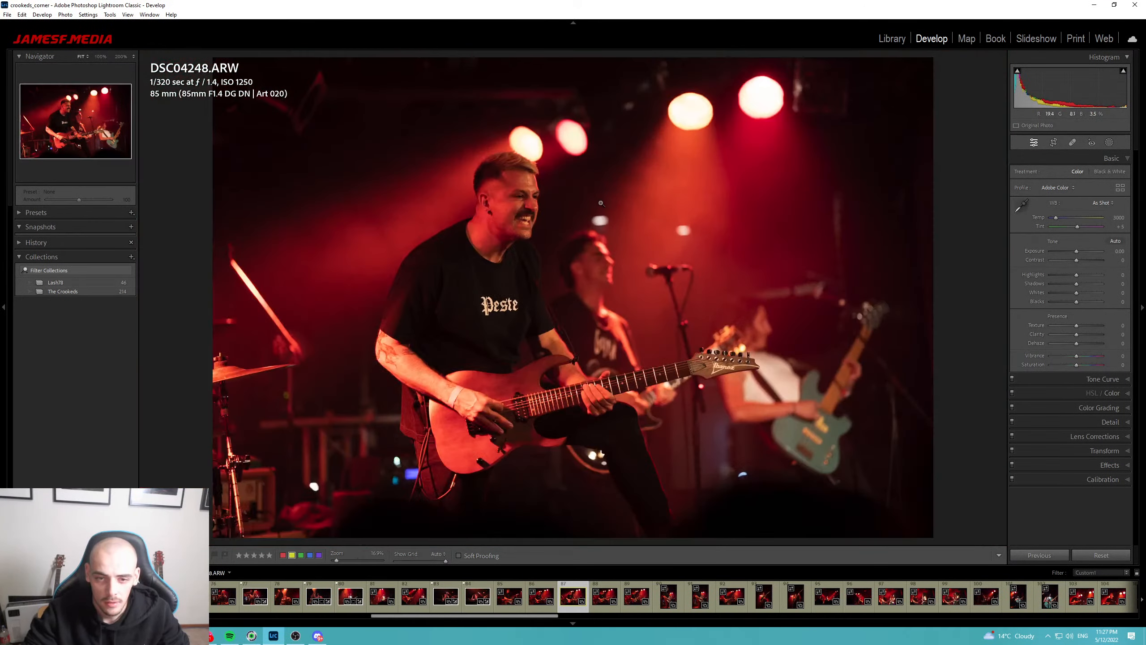
{"action": "key", "text": "Right"}
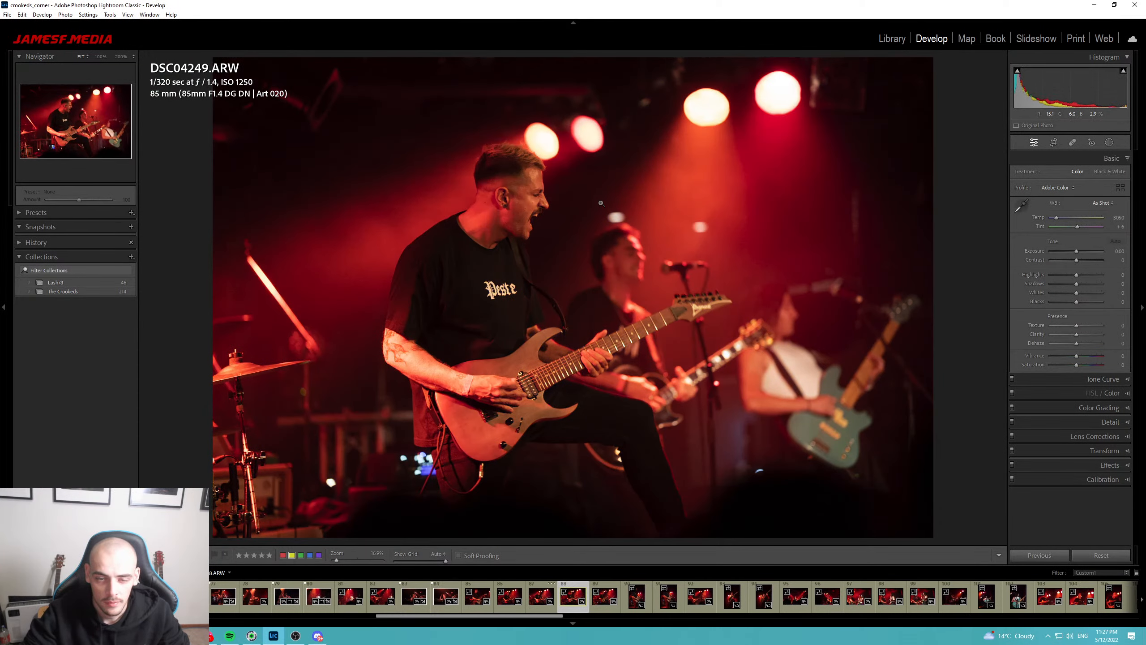
{"action": "left_click", "coordinate": [514, 199]}
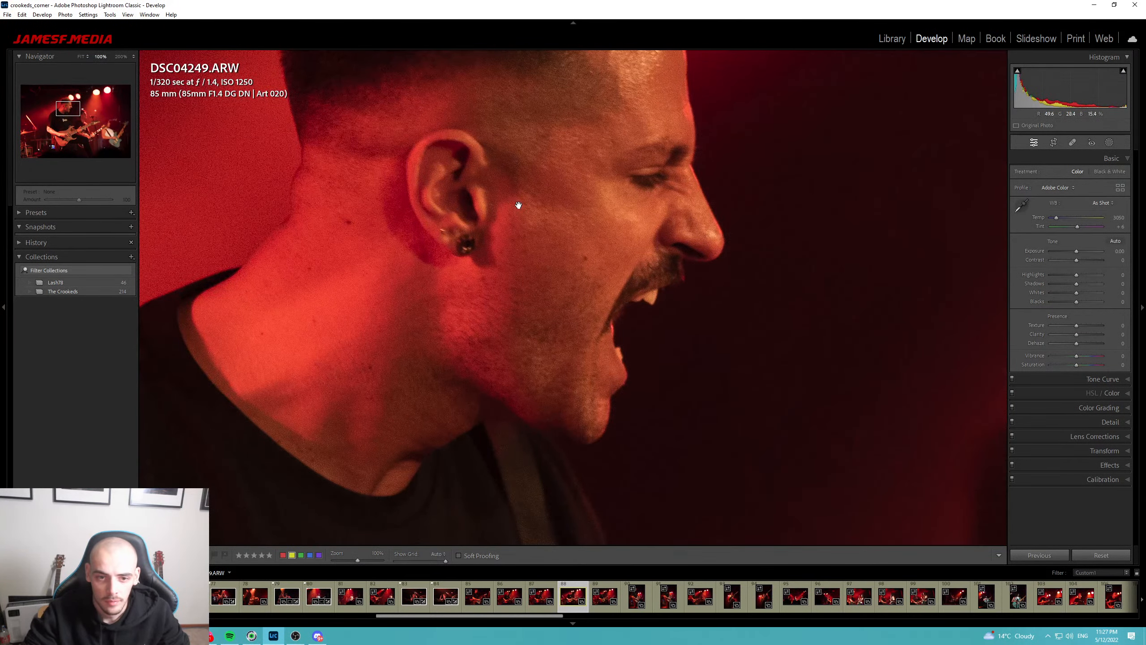
{"action": "left_click", "coordinate": [518, 205]}
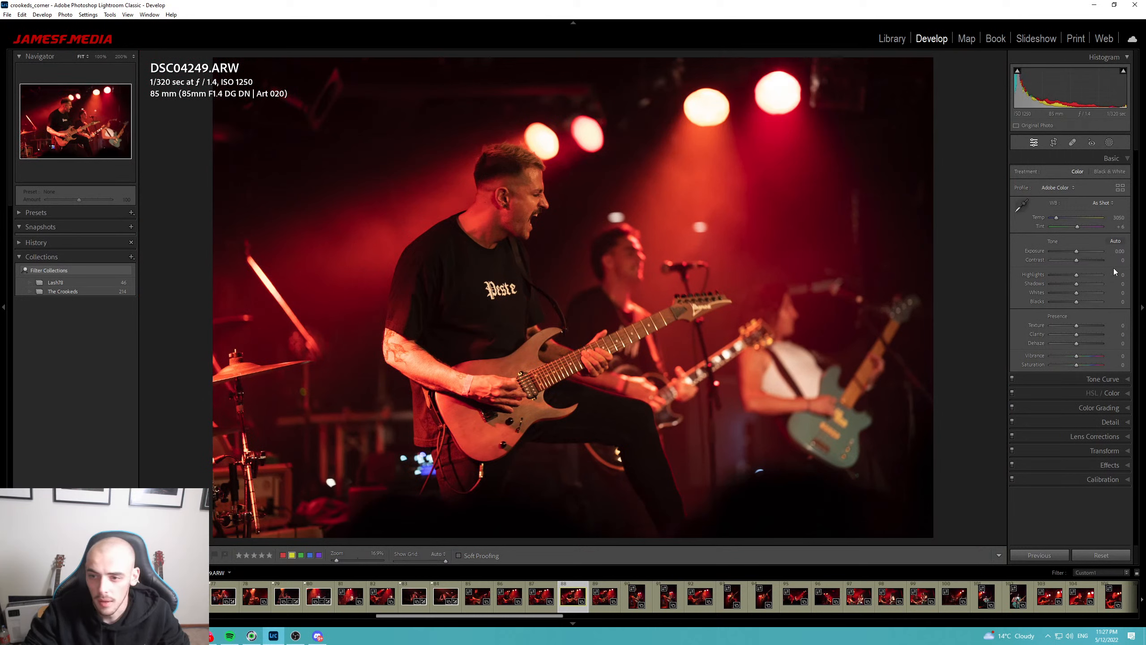
Correct DSC04249's white balance to temperature 2175 and tint -24, raise the exposure slightly, set contrast to +14, and check the face.
{"action": "left_click_drag", "start_coordinate": [1074, 249], "coordinate": [1054, 218]}
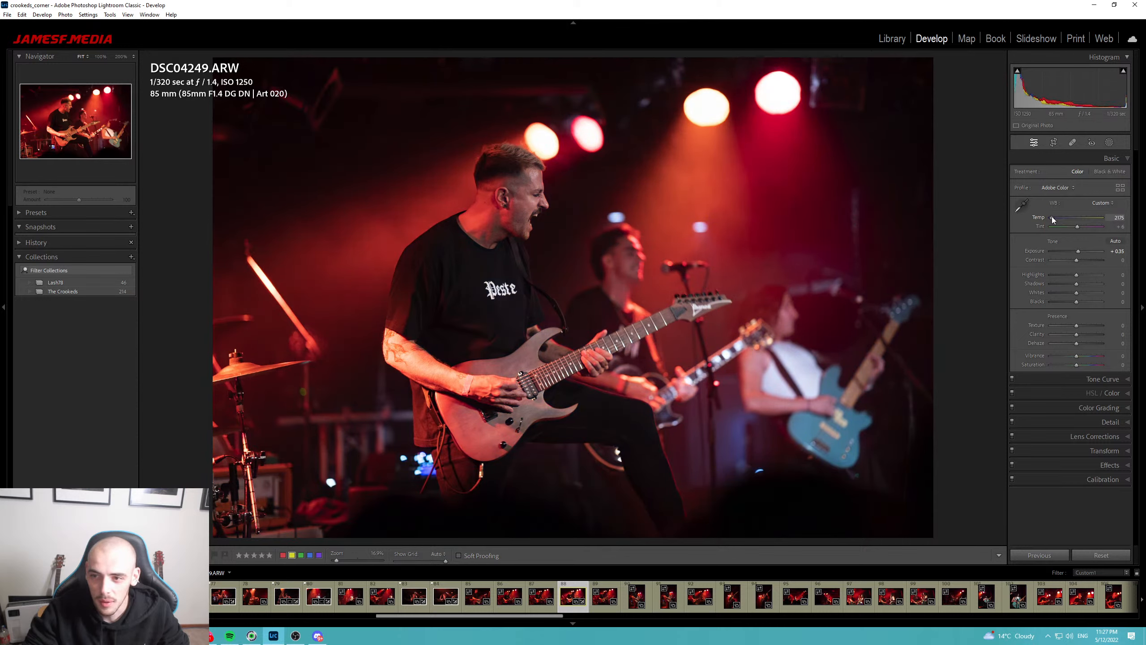
{"action": "left_click_drag", "start_coordinate": [1077, 226], "coordinate": [1074, 227]}
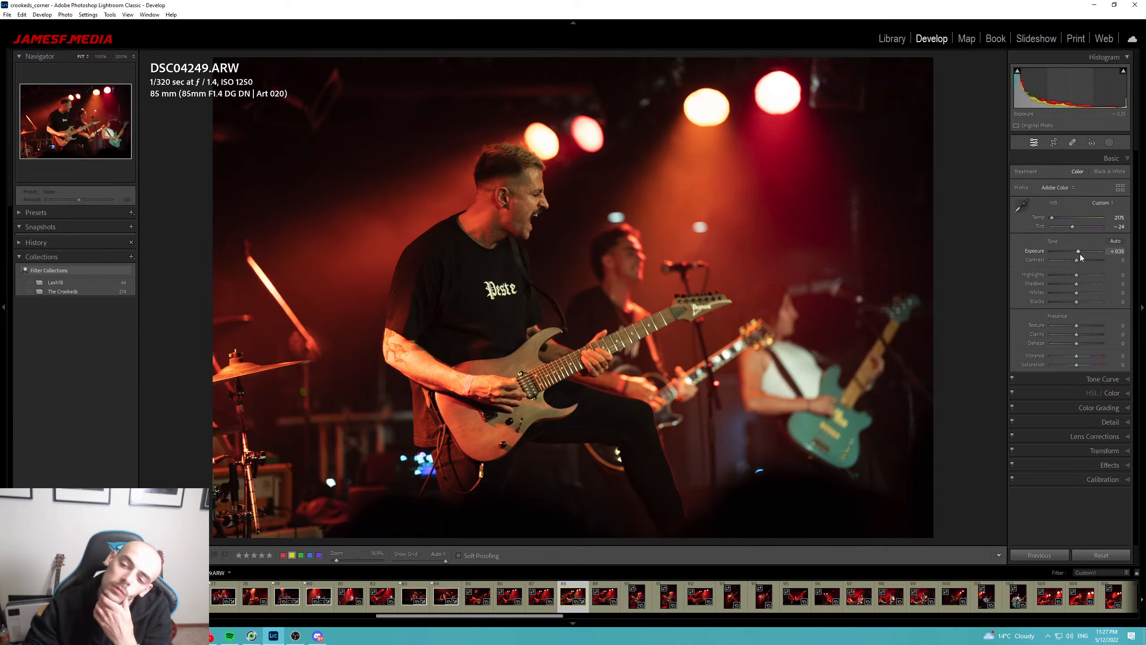
{"action": "left_click_drag", "start_coordinate": [1077, 260], "coordinate": [1082, 260]}
{"action": "left_click", "coordinate": [520, 179]}
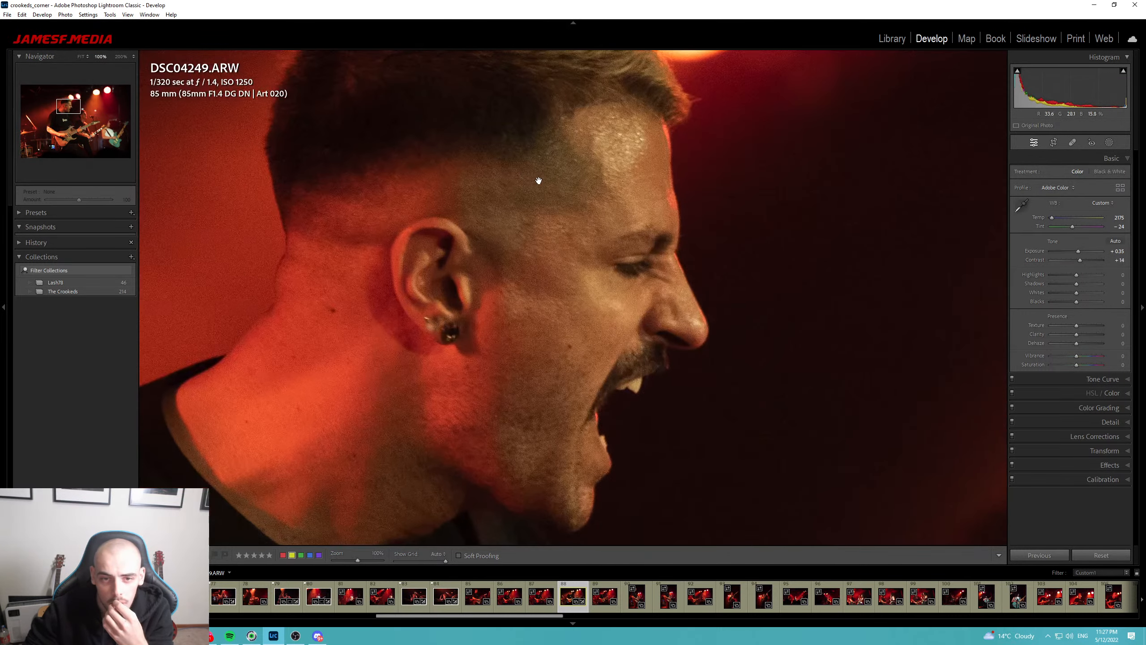
{"action": "left_click", "coordinate": [532, 192]}
Try different color hue shifts on DSC04249 and set the yellow hue to -95.
{"action": "left_click", "coordinate": [1107, 394]}
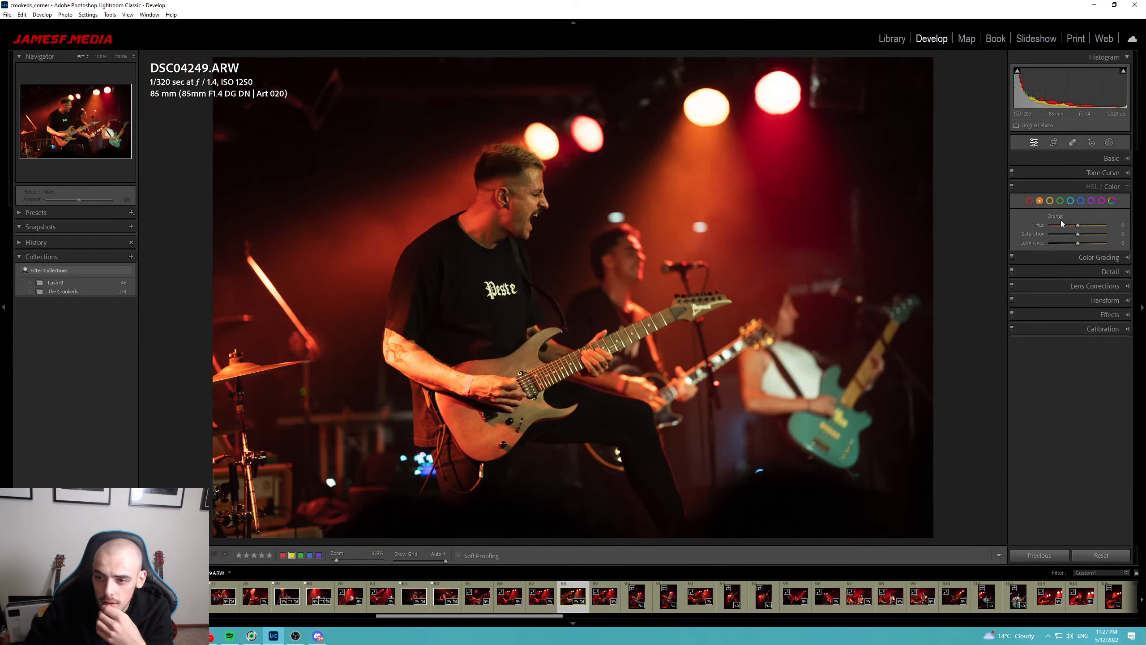
{"action": "left_click_drag", "start_coordinate": [1077, 224], "coordinate": [1061, 225]}
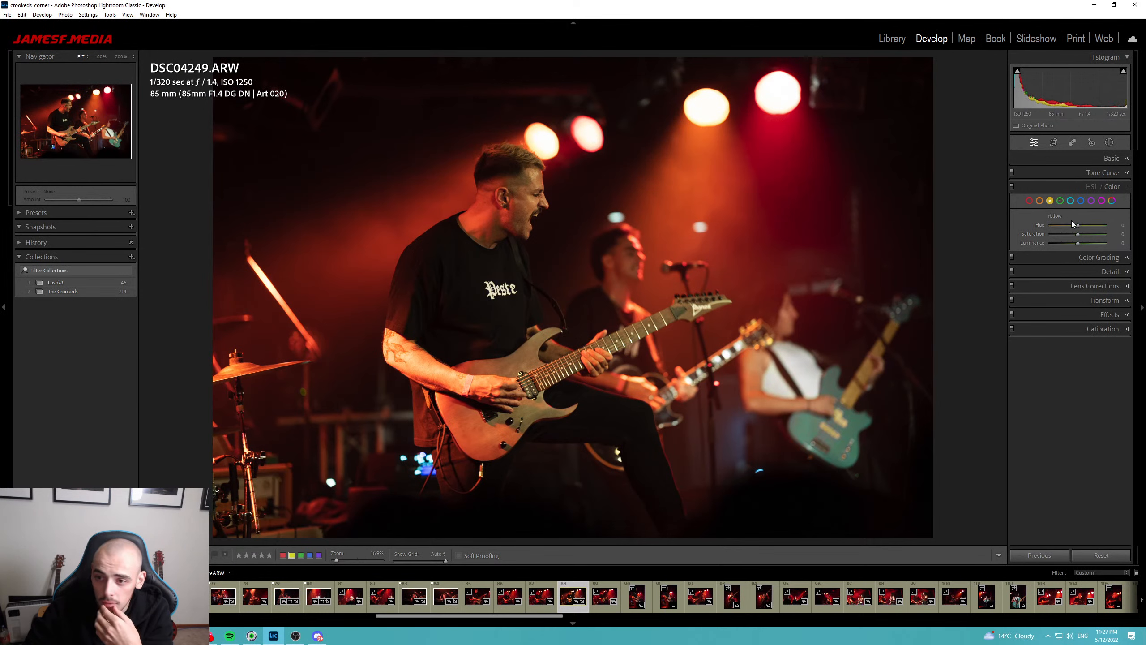
{"action": "left_click_drag", "start_coordinate": [1056, 228], "coordinate": [1084, 230]}
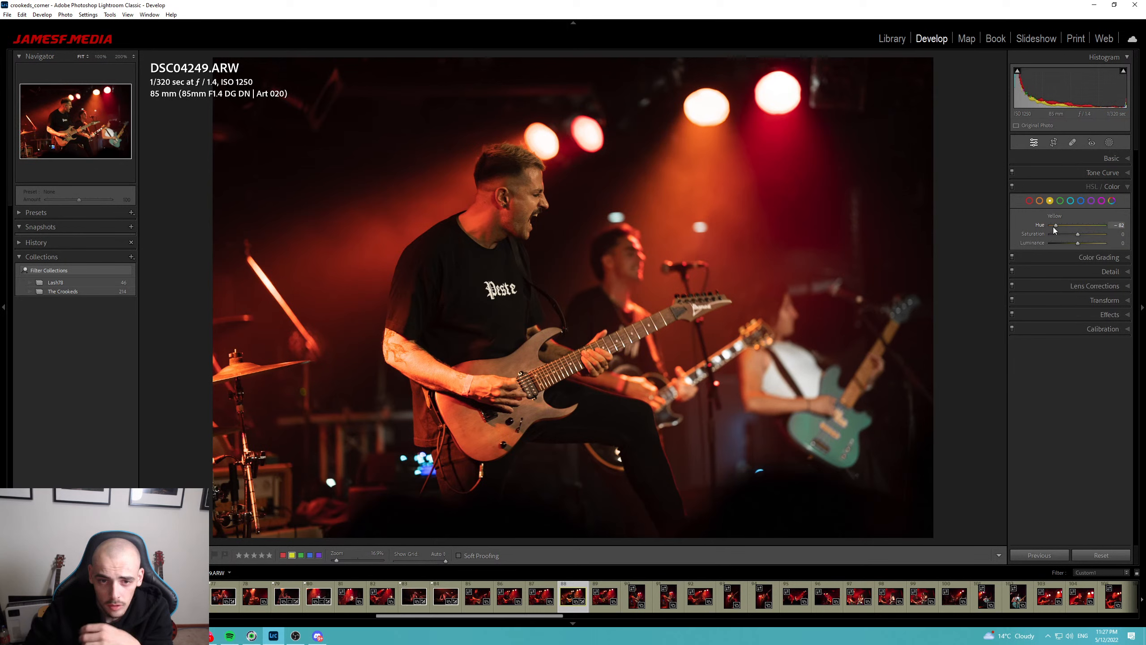
{"action": "left_click_drag", "start_coordinate": [1058, 228], "coordinate": [1090, 228]}
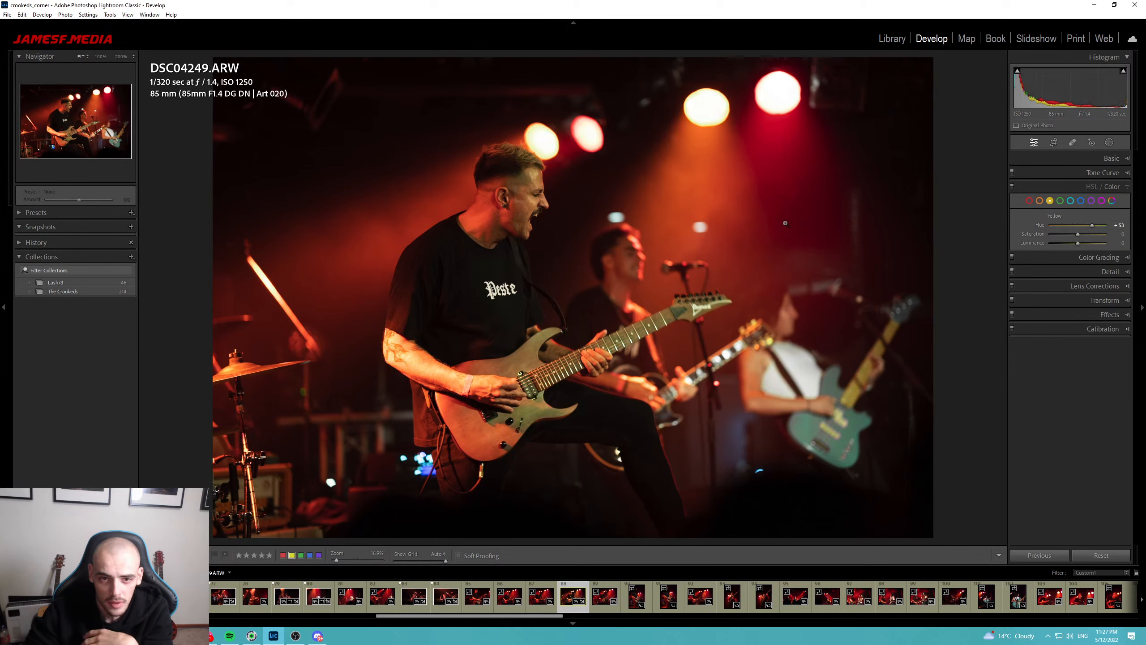
{"action": "left_click", "coordinate": [1053, 227]}
{"action": "left_click_drag", "start_coordinate": [1066, 225], "coordinate": [1099, 224]}
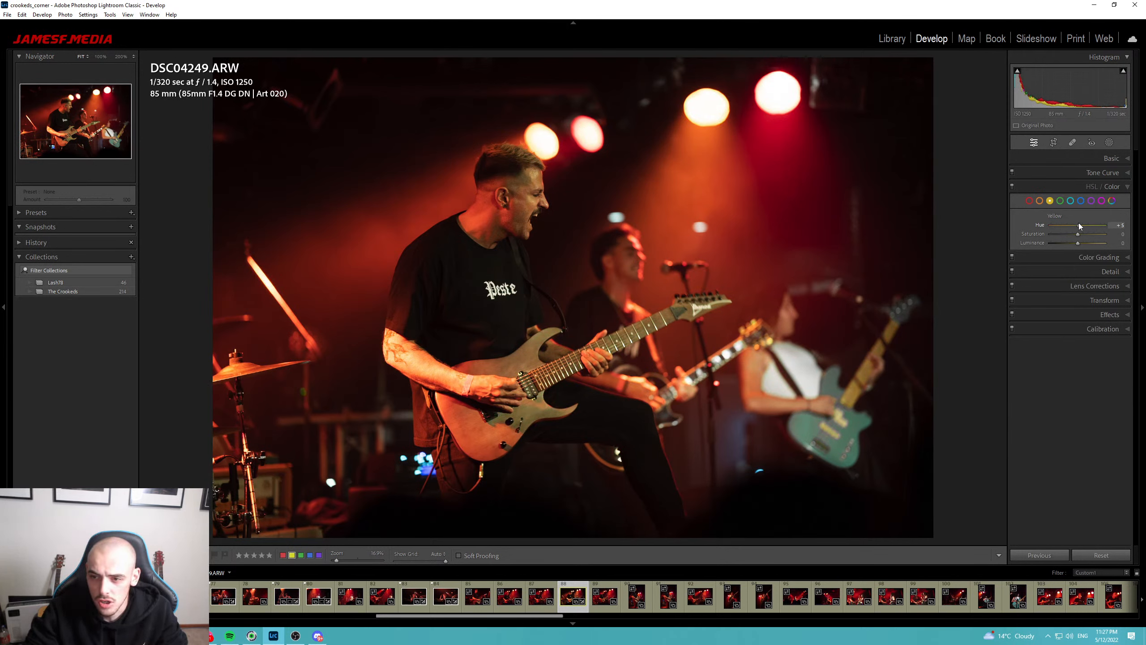
{"action": "left_click", "coordinate": [1068, 221]}
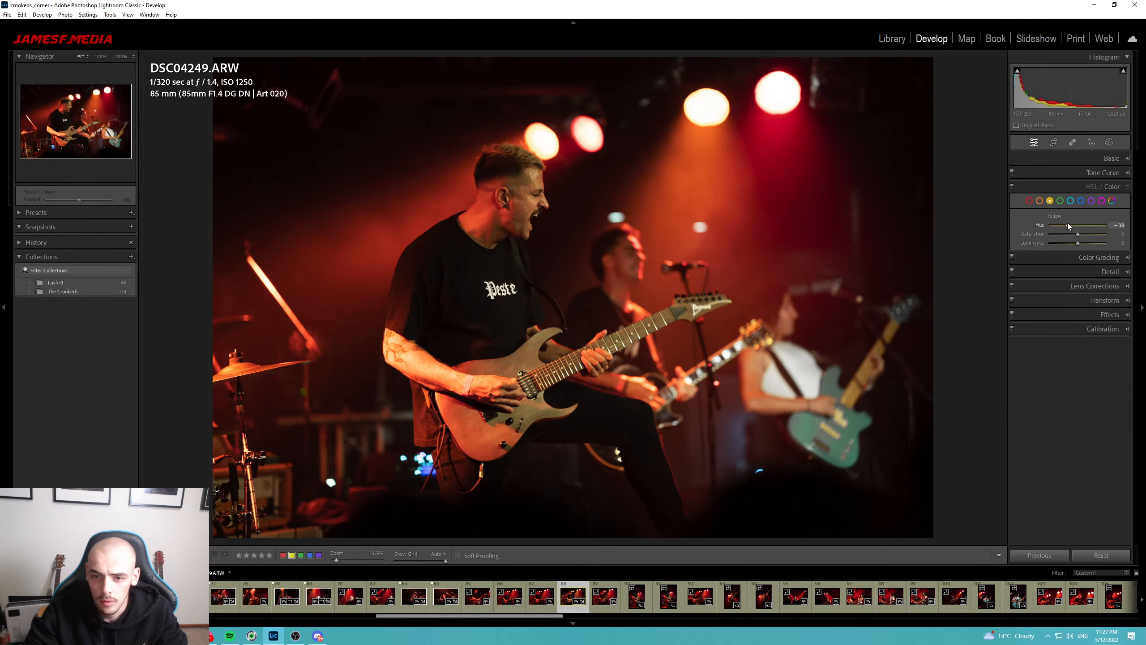
{"action": "left_click_drag", "start_coordinate": [1055, 224], "coordinate": [1051, 225]}
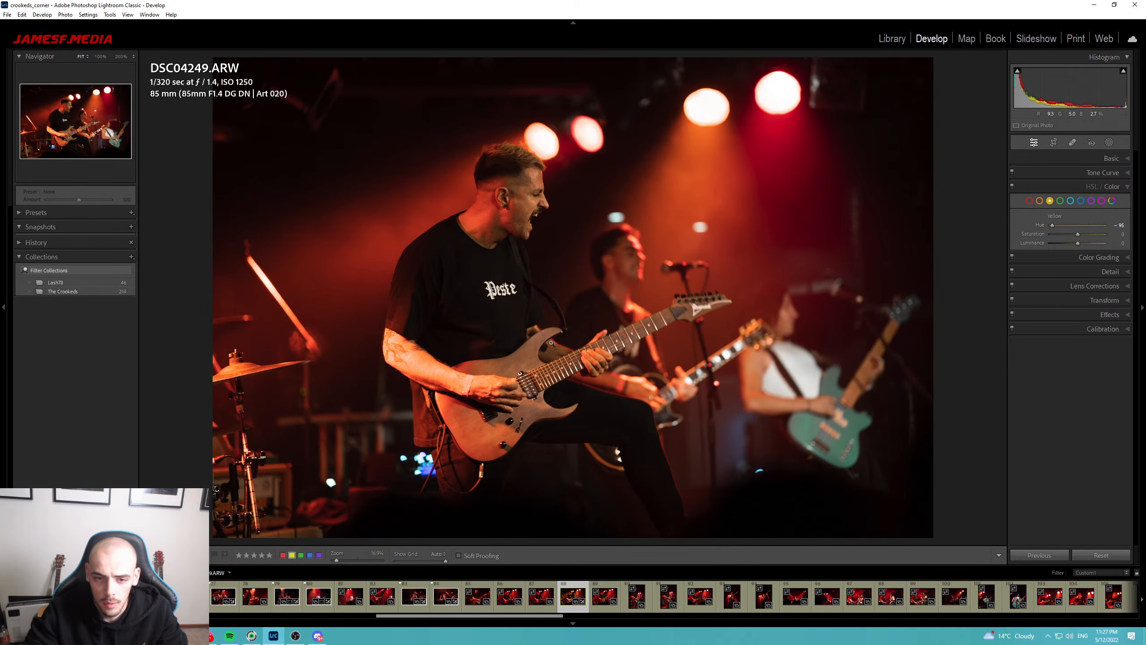
{"action": "left_click", "coordinate": [513, 357]}
{"action": "left_click", "coordinate": [668, 333]}
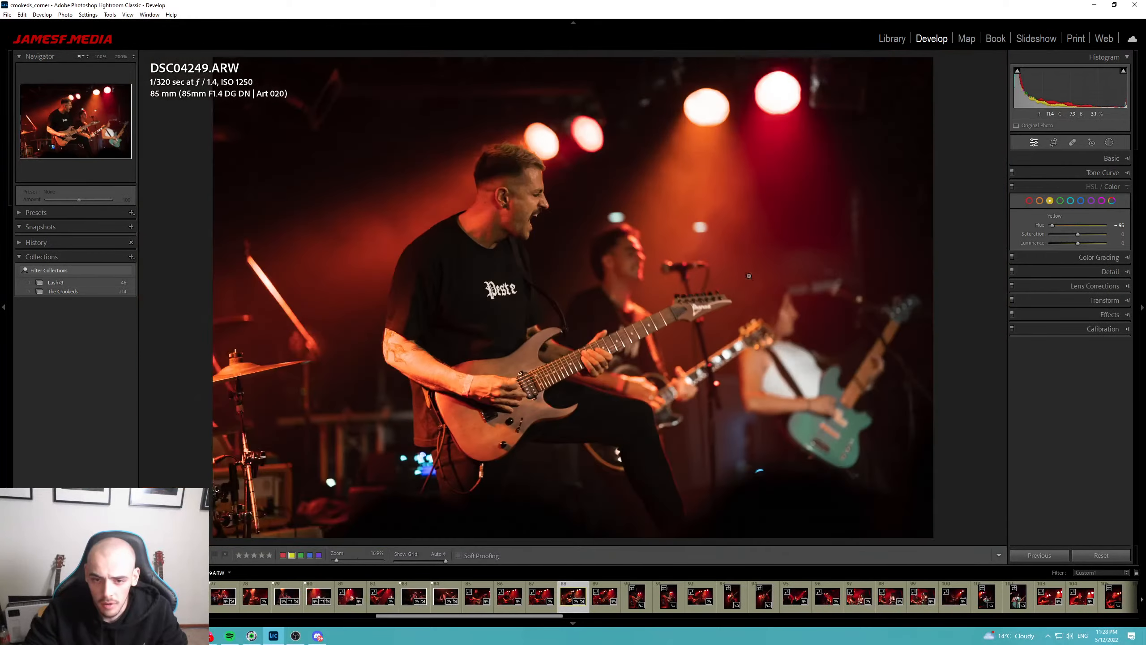
{"action": "left_click", "coordinate": [539, 159]}
{"action": "left_click_drag", "start_coordinate": [540, 159], "coordinate": [476, 259]}
{"action": "left_click", "coordinate": [476, 259]}
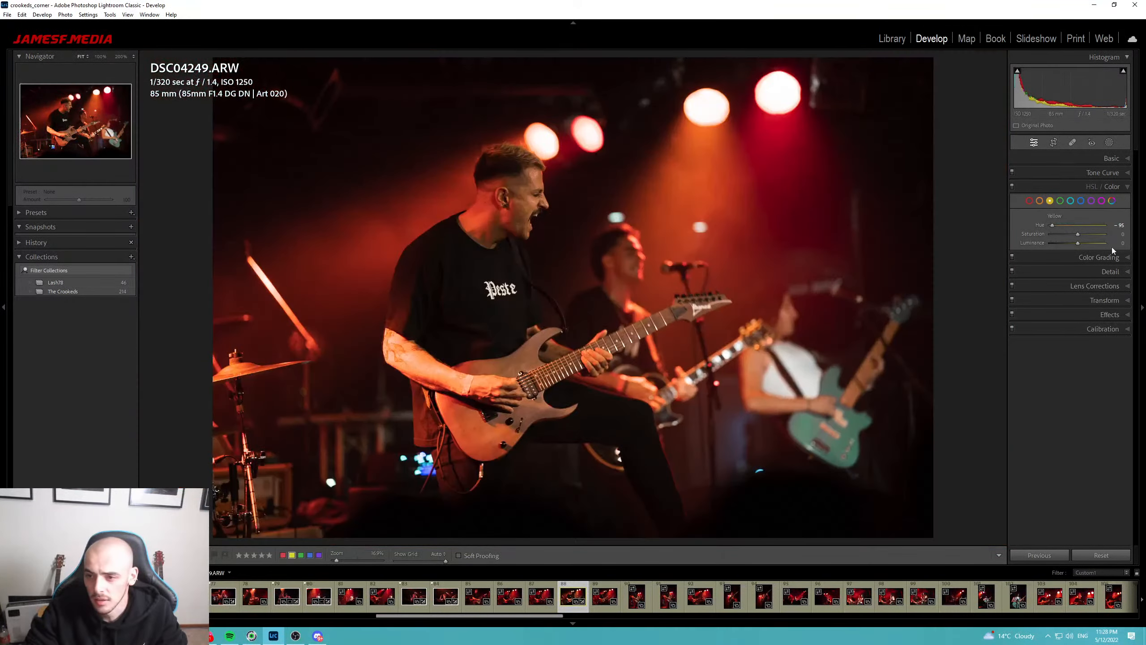
Set DSC04249's exposure to +0.88, highlights to -49, shadows to -26 and blacks to -4.
{"action": "left_click", "coordinate": [1105, 172]}
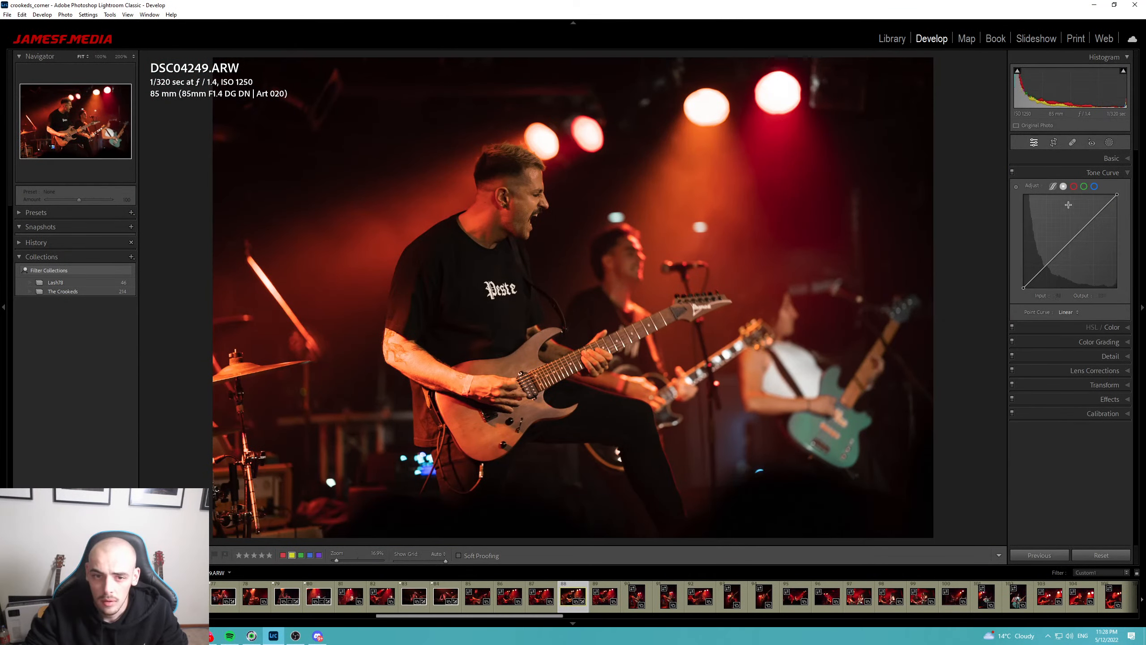
{"action": "left_click", "coordinate": [1110, 160]}
{"action": "left_click_drag", "start_coordinate": [1076, 274], "coordinate": [1075, 302]}
{"action": "double_click", "coordinate": [1069, 301]}
{"action": "left_click_drag", "start_coordinate": [1078, 252], "coordinate": [1084, 261]}
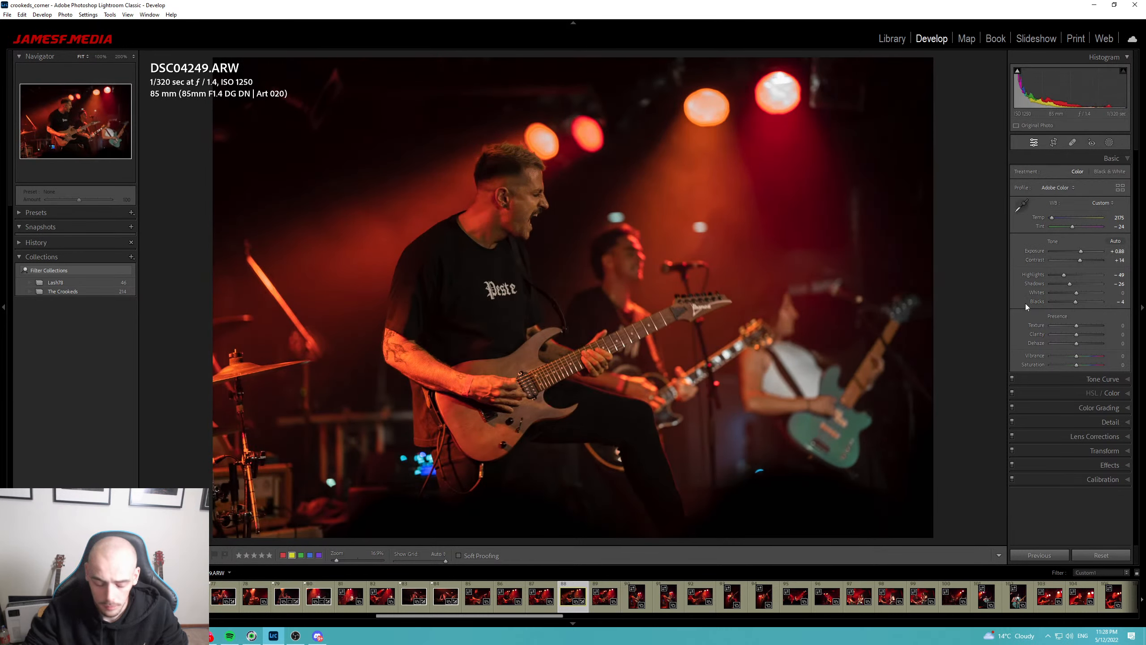
Darken the surroundings of the lead guitarist with a large inverted radial gradient mask, feather 100, and reduced exposure.
{"action": "key", "text": "shift+m"}
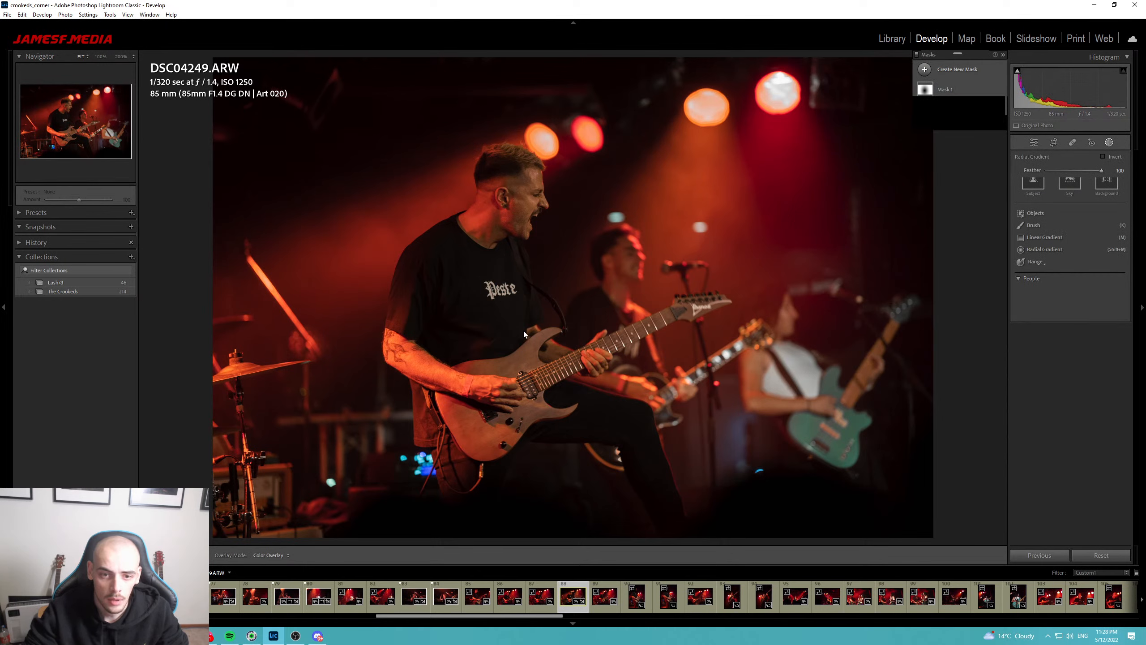
{"action": "left_click", "coordinate": [479, 350]}
{"action": "left_click_drag", "start_coordinate": [504, 301], "coordinate": [727, 533]}
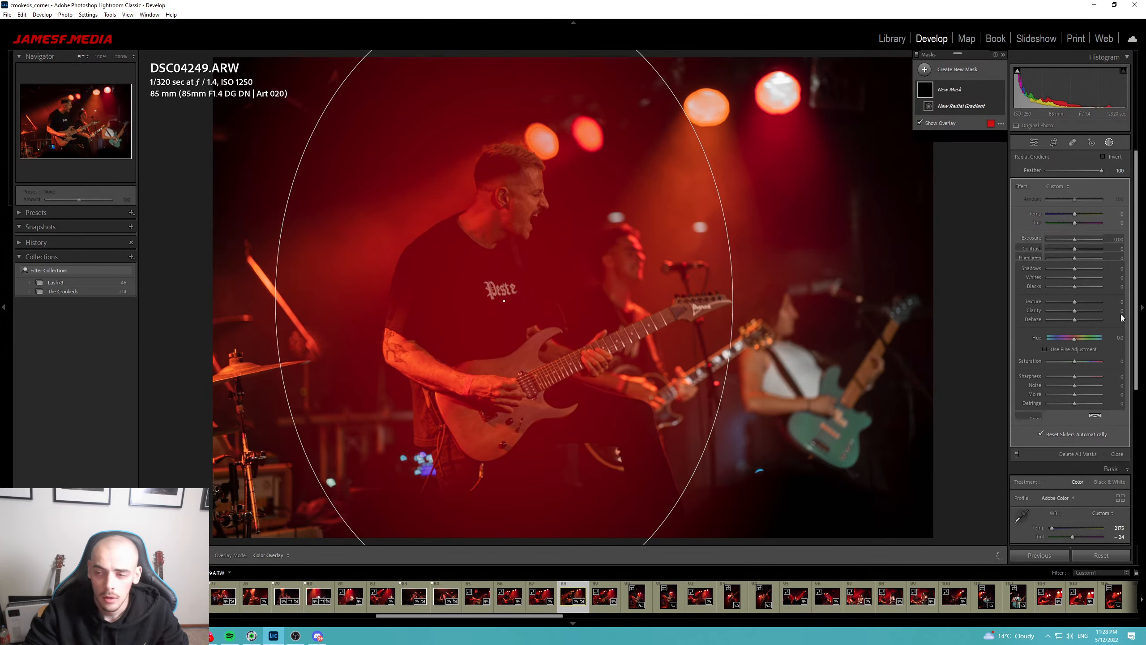
{"action": "left_click", "coordinate": [1103, 156]}
{"action": "left_click_drag", "start_coordinate": [1077, 237], "coordinate": [1066, 237]}
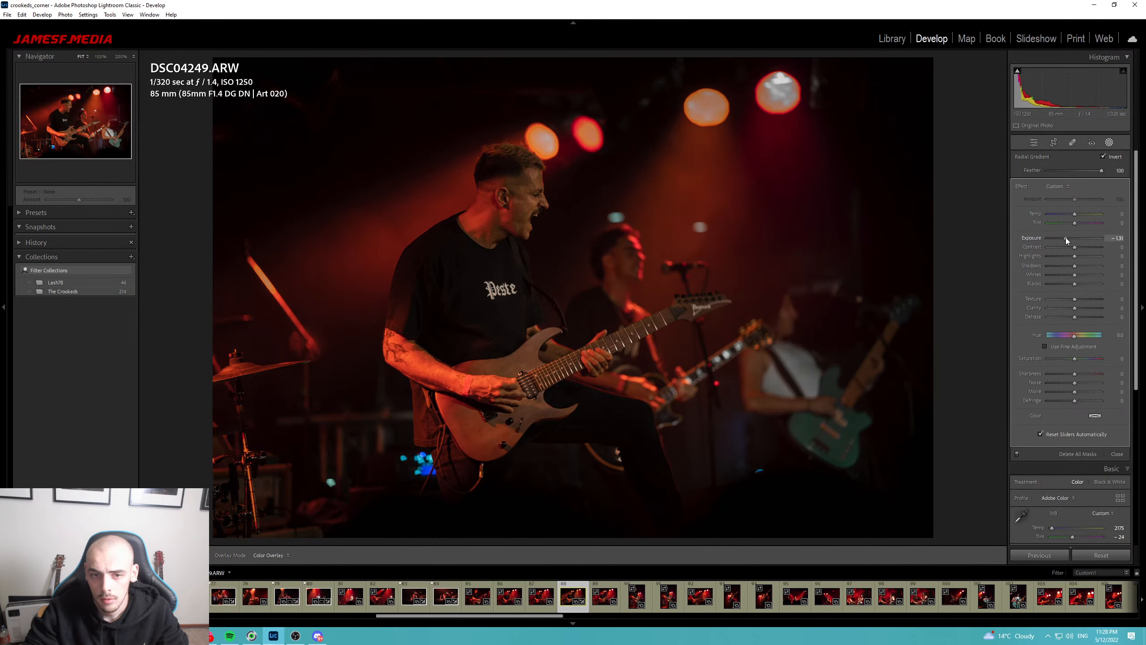
{"action": "double_click", "coordinate": [1065, 237]}
{"action": "key", "text": "ctrl+z"}
{"action": "key", "text": "ctrl+z"}
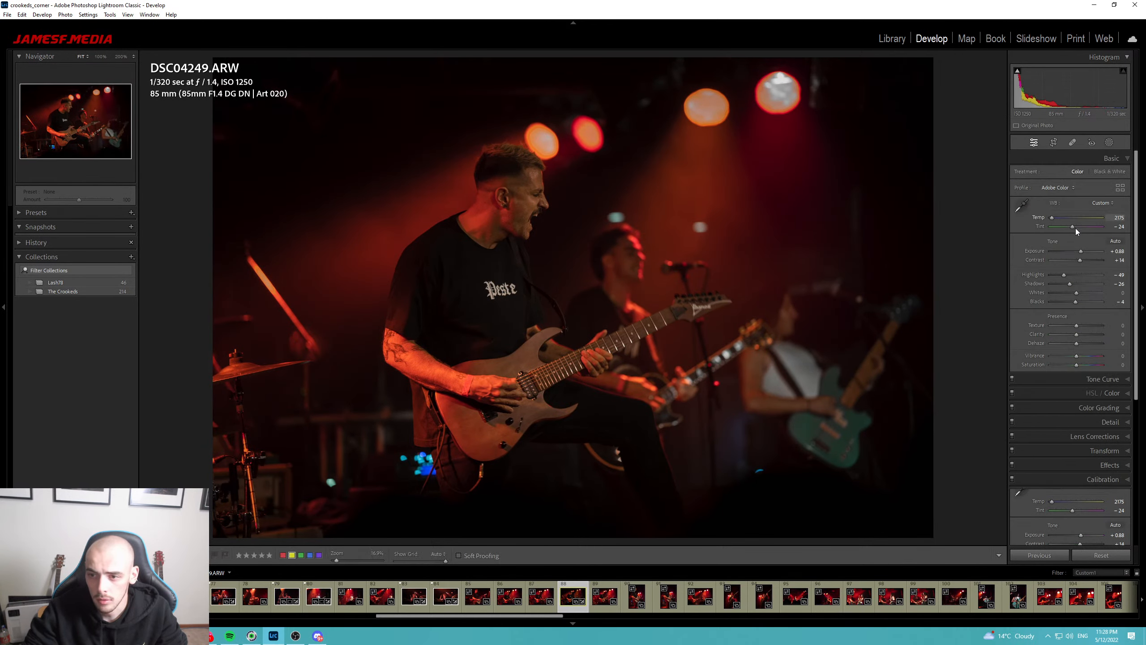
Set DSC04249's exposure to +1.32 and highlights to -28, and flag the photo as a pick.
{"action": "left_click_drag", "start_coordinate": [1083, 249], "coordinate": [1069, 274]}
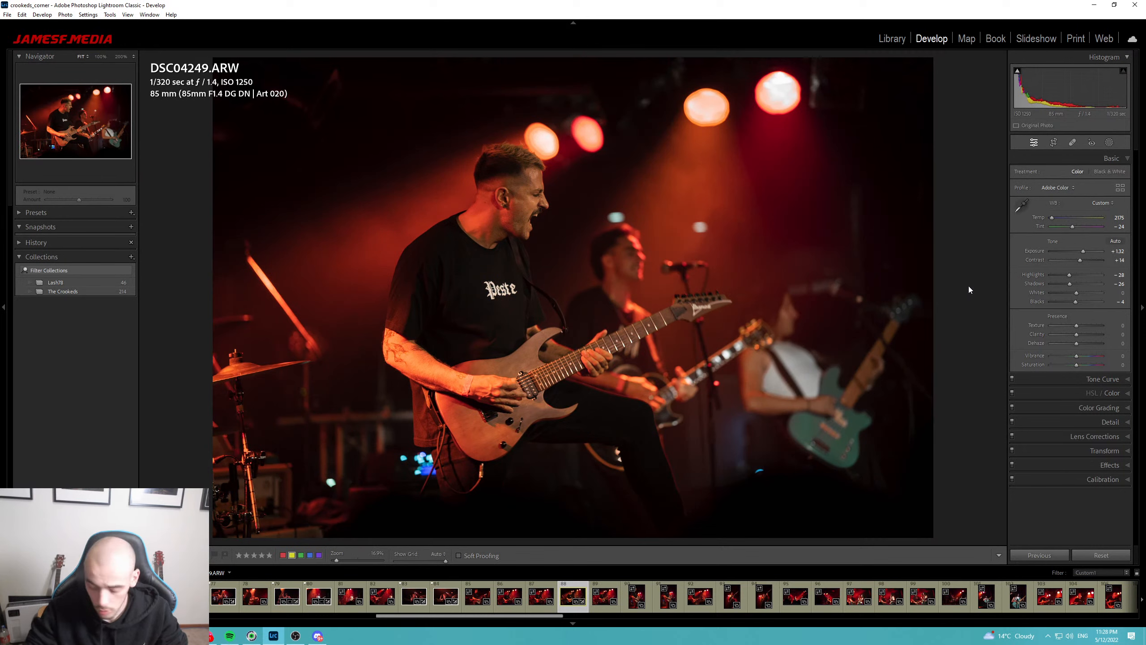
{"action": "key", "text": "p"}
Sync the develop settings of DSC04249 to DSC04250 and flag DSC04250 as a pick.
{"action": "left_click", "coordinate": [605, 595]}
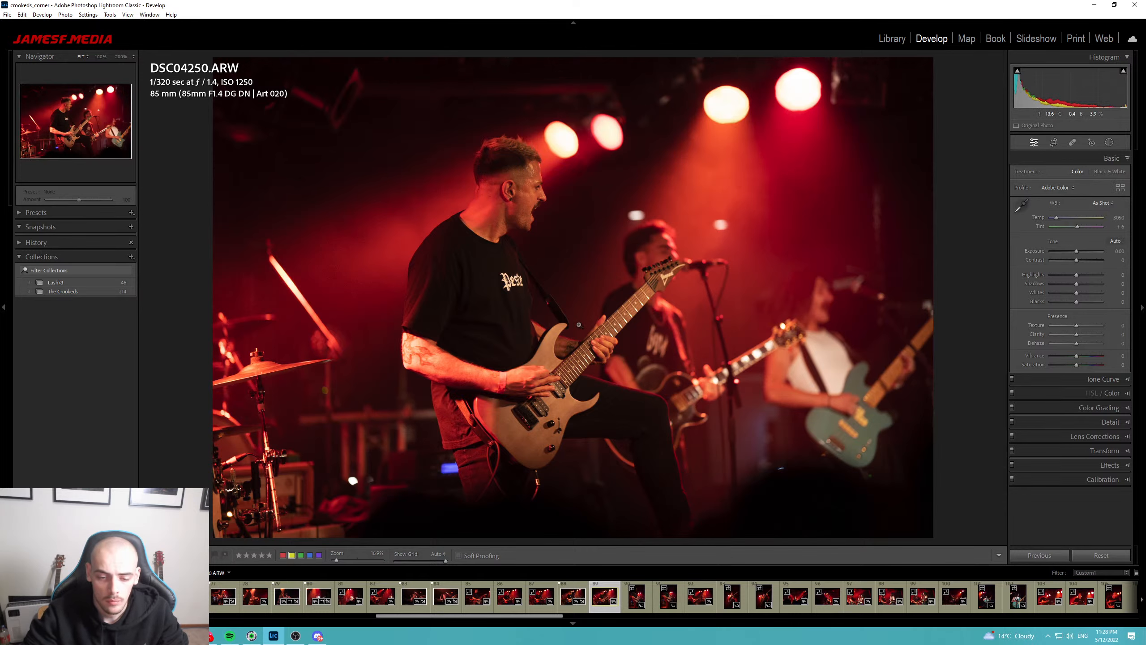
{"action": "key", "text": "shift+Left"}
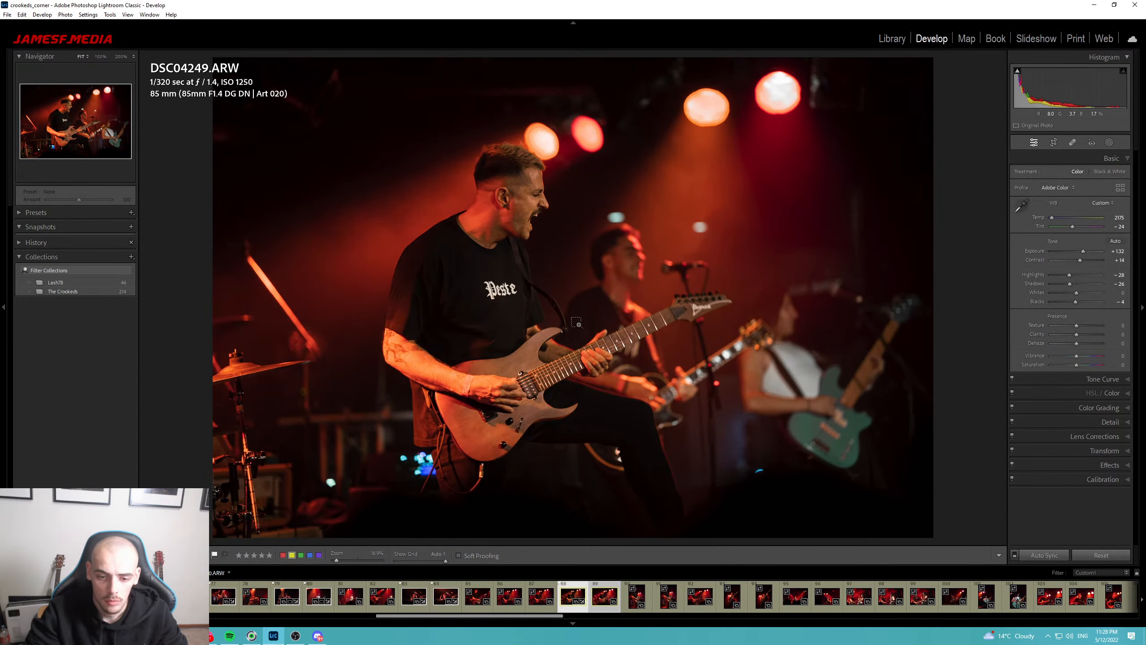
{"action": "key", "text": "ctrl+shift+s"}
{"action": "key", "text": "Return"}
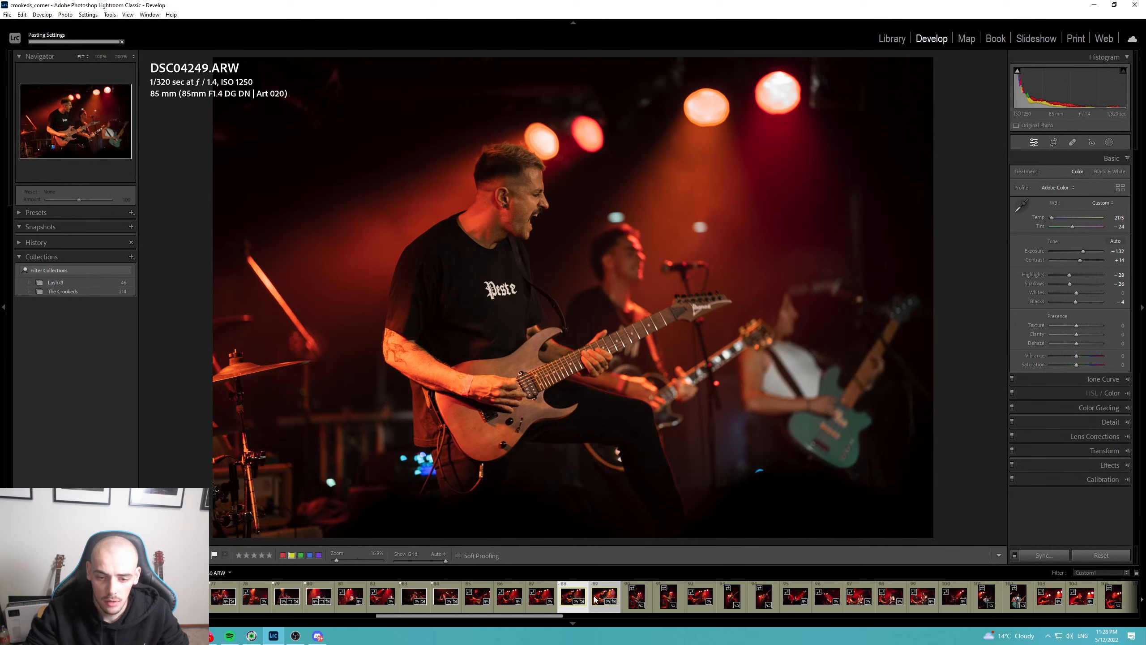
{"action": "left_click", "coordinate": [595, 599]}
{"action": "key", "text": "p"}
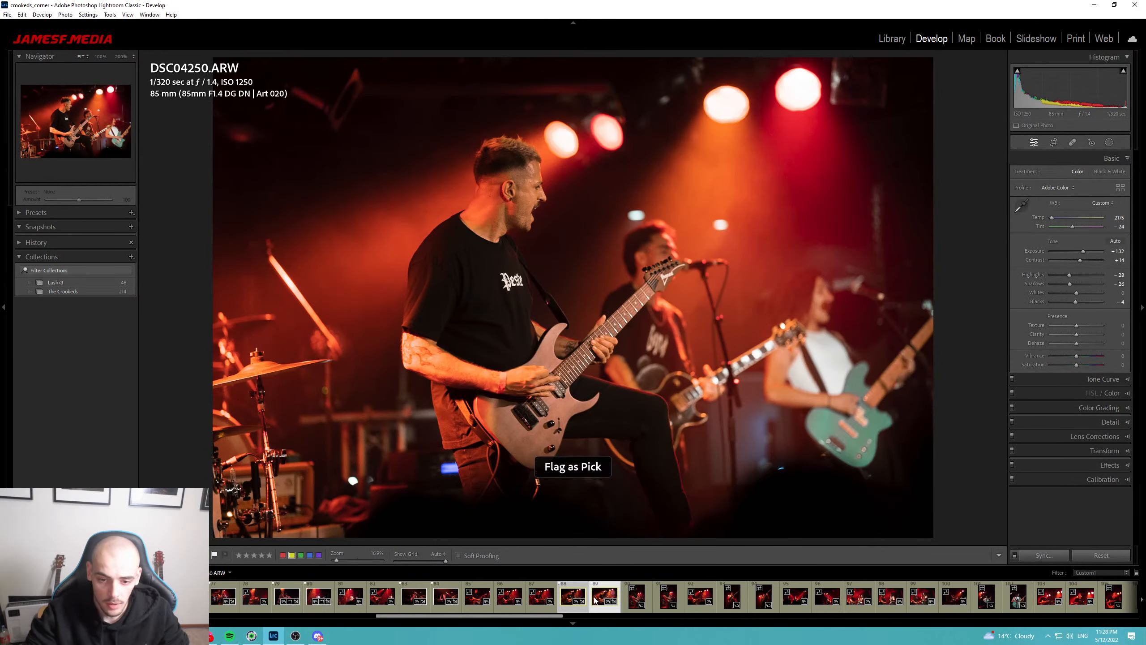
Examine the guitarist's face and hair in DSC04250 at 100% zoom.
{"action": "left_click", "coordinate": [520, 190]}
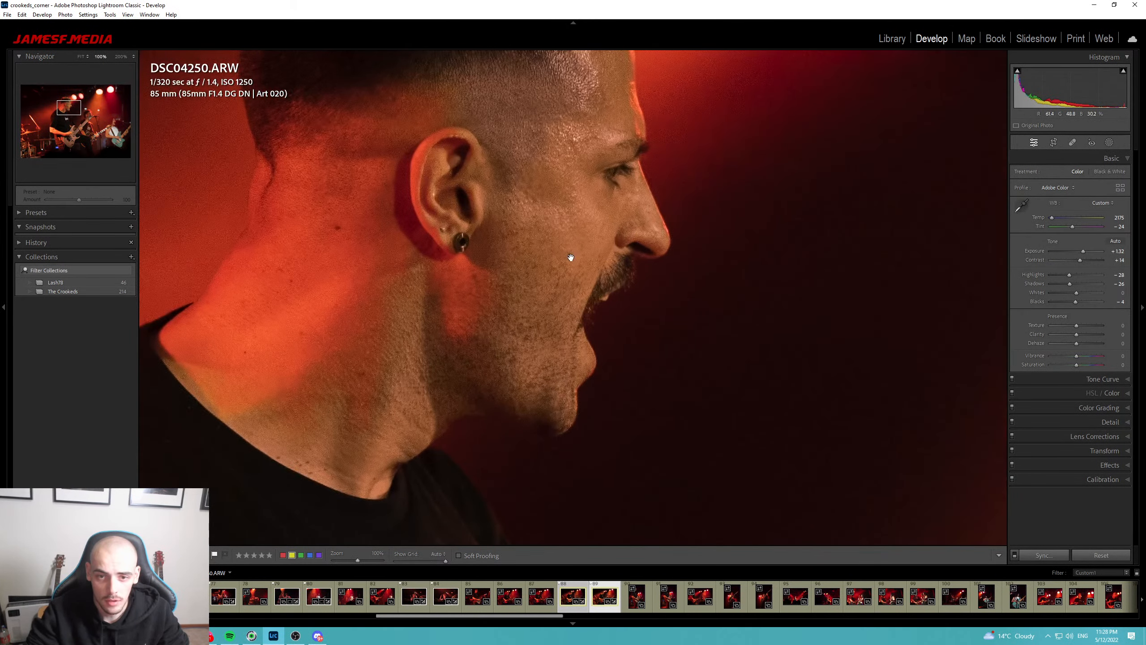
{"action": "left_click", "coordinate": [546, 228]}
{"action": "left_click", "coordinate": [529, 274]}
{"action": "left_click_drag", "start_coordinate": [529, 274], "coordinate": [542, 405]}
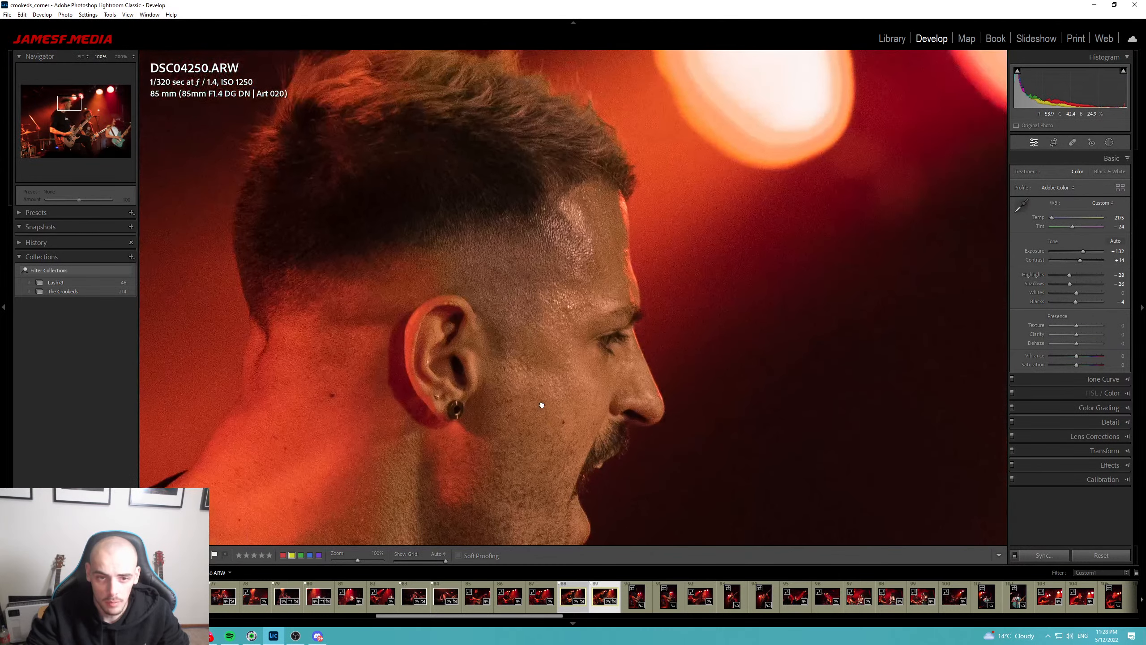
{"action": "left_click", "coordinate": [542, 405]}
Compare the vertical guitarist photos DSD03266 and DSD03272, examining their focus and detail at 100% zoom.
{"action": "left_click", "coordinate": [637, 598]}
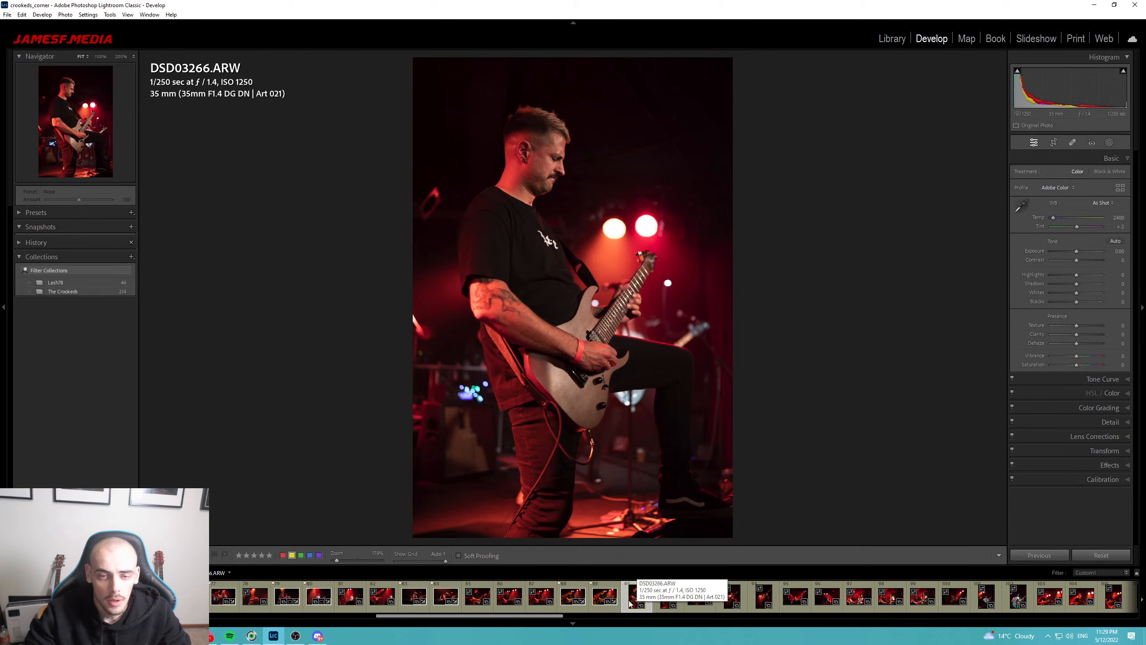
{"action": "left_click", "coordinate": [665, 603]}
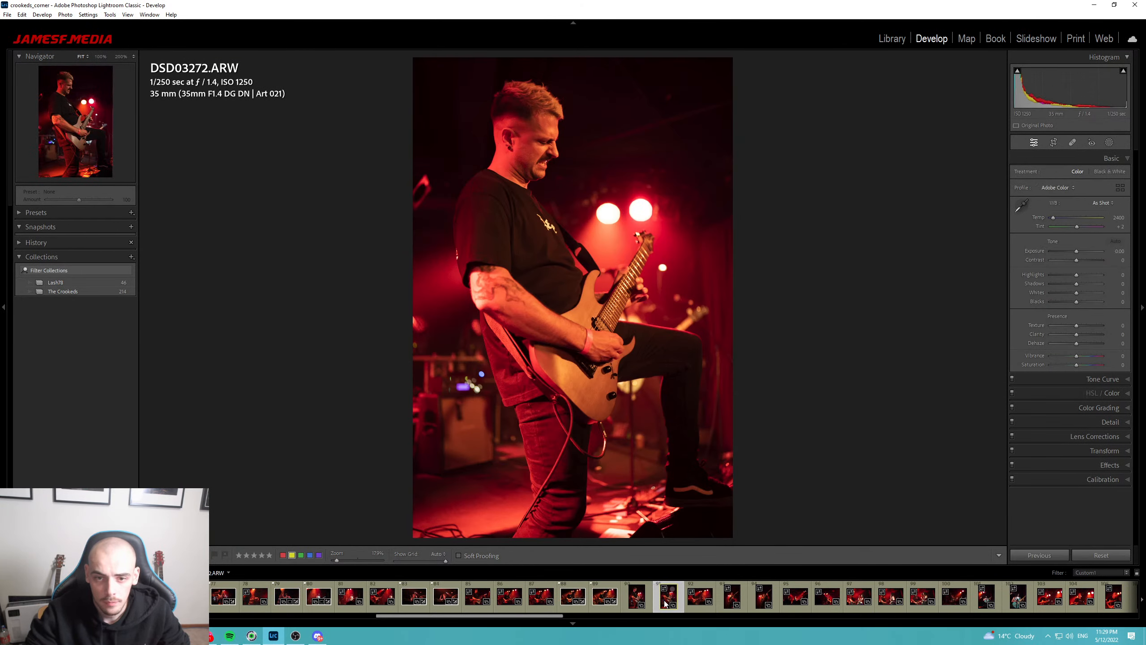
{"action": "left_click", "coordinate": [547, 156]}
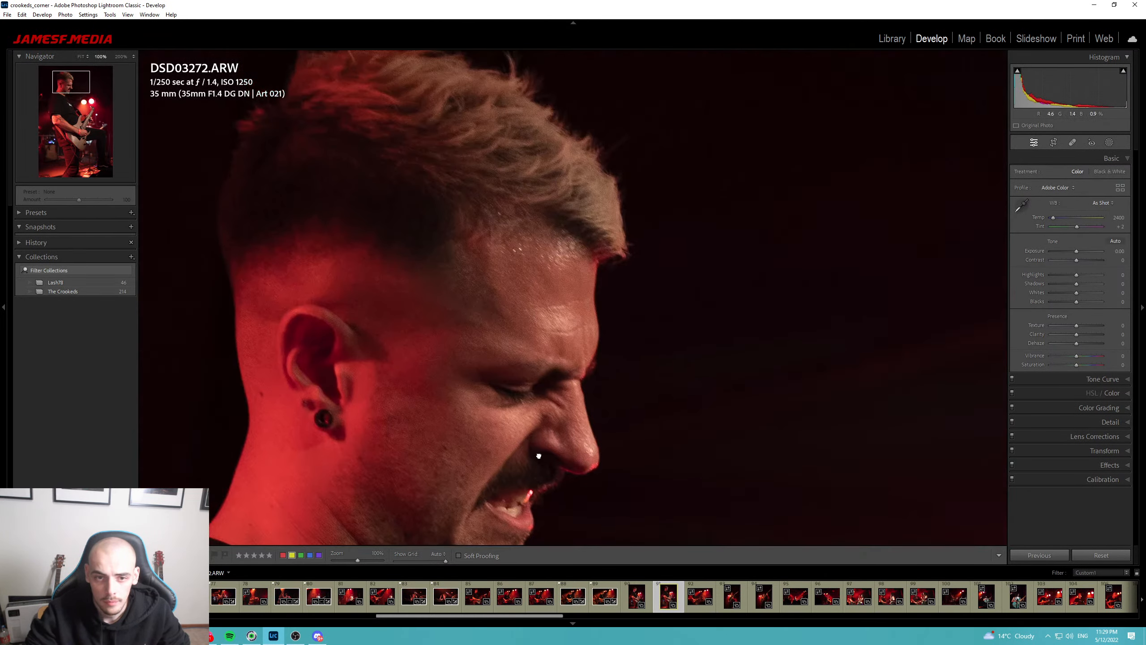
{"action": "scroll", "coordinate": [538, 455], "scroll_direction": "down", "scroll_amount": 15}
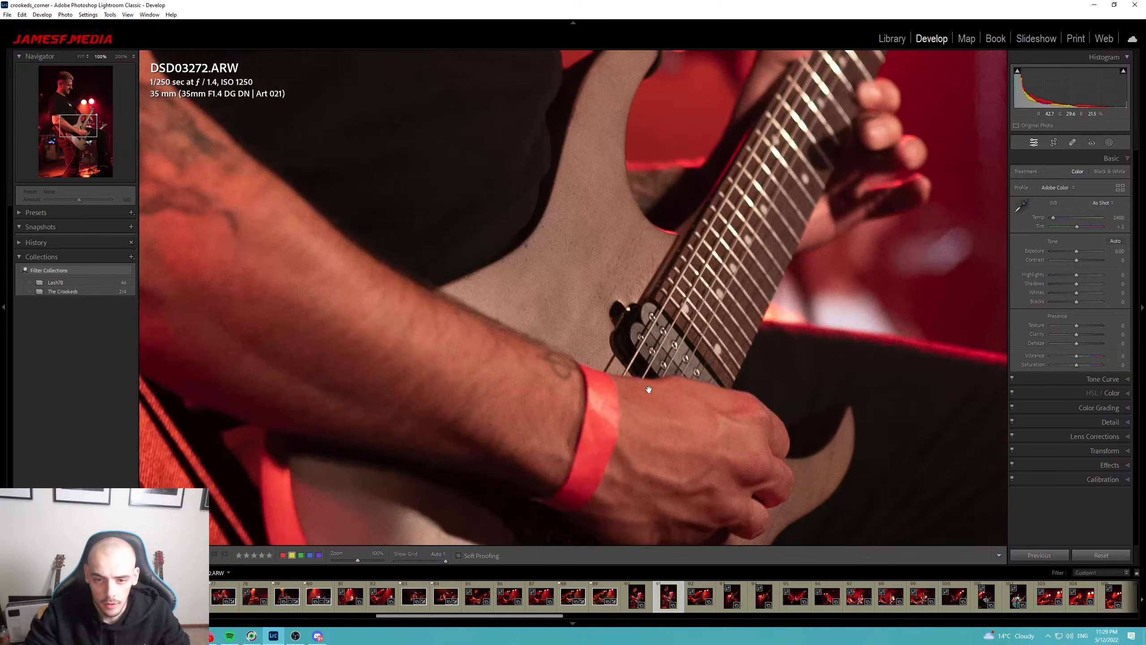
{"action": "left_click_drag", "start_coordinate": [648, 389], "coordinate": [577, 437]}
{"action": "left_click", "coordinate": [565, 350]}
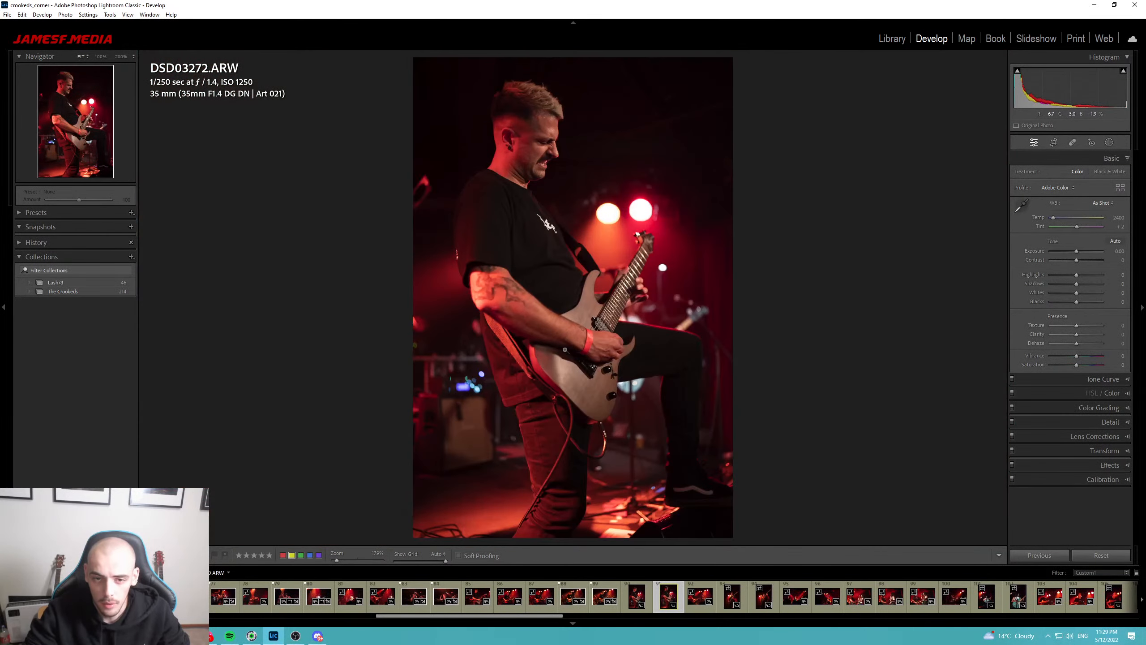
{"action": "left_click", "coordinate": [637, 596]}
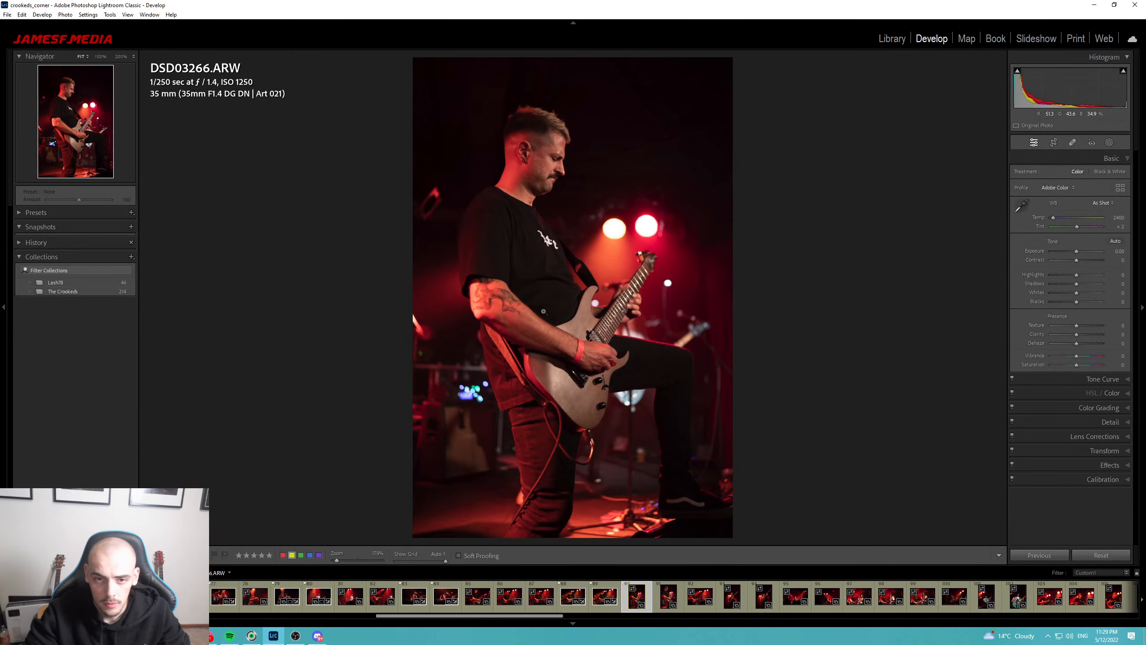
{"action": "left_click", "coordinate": [620, 305]}
{"action": "left_click_drag", "start_coordinate": [420, 204], "coordinate": [632, 573]}
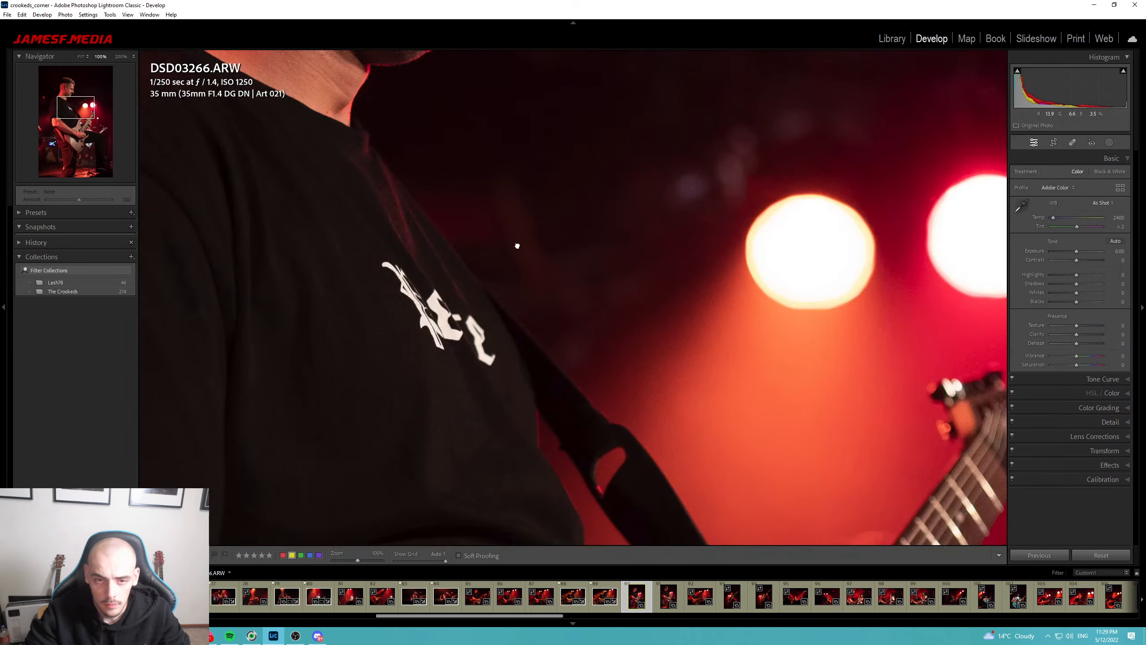
{"action": "left_click_drag", "start_coordinate": [517, 245], "coordinate": [543, 582]}
{"action": "left_click", "coordinate": [525, 379]}
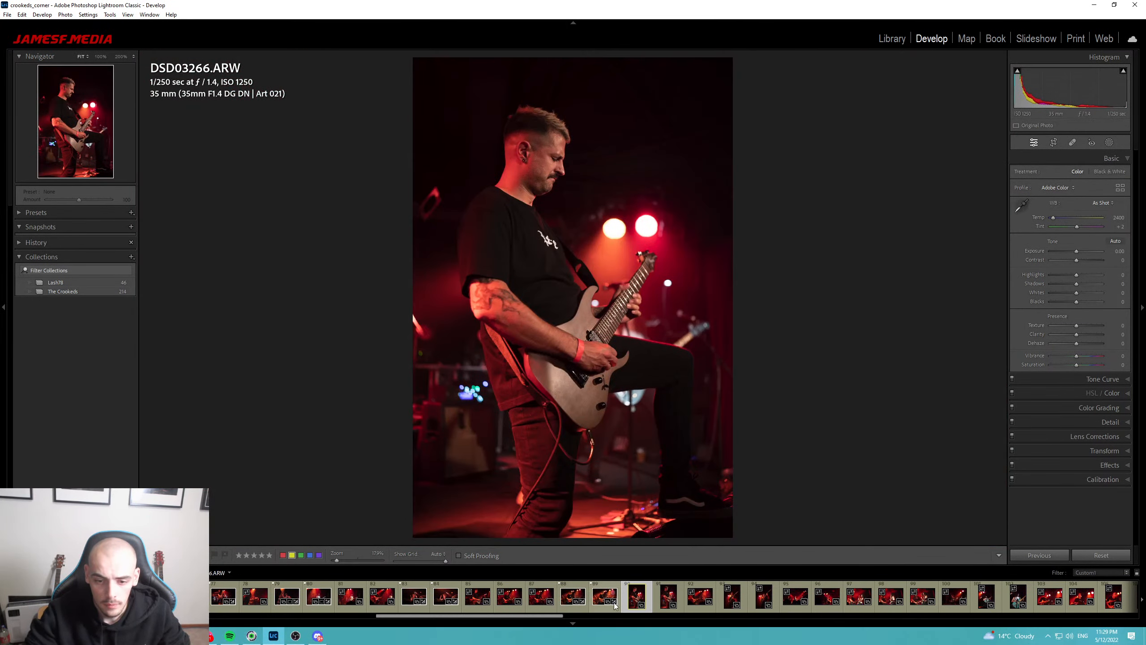
Sync the develop settings of DSC04250 to the vertical guitarist photos DSD03266 and DSD03272.
{"action": "left_click", "coordinate": [616, 604]}
{"action": "left_click", "coordinate": [674, 605], "text": "shift"}
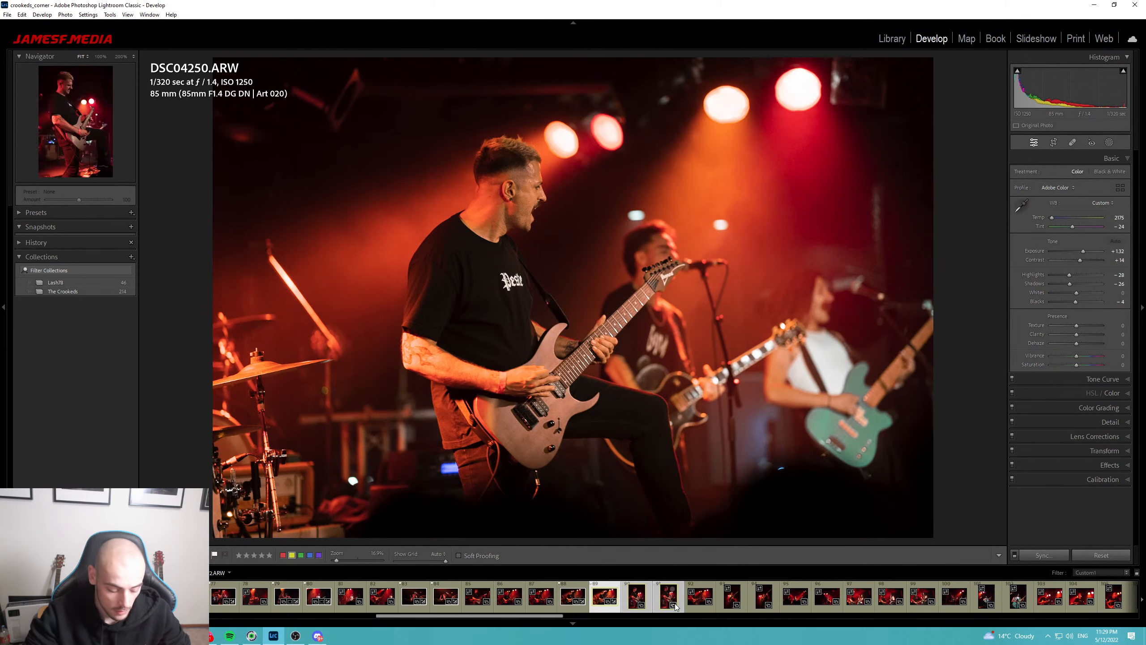
{"action": "key", "text": "ctrl+shift+s"}
{"action": "key", "text": "Return"}
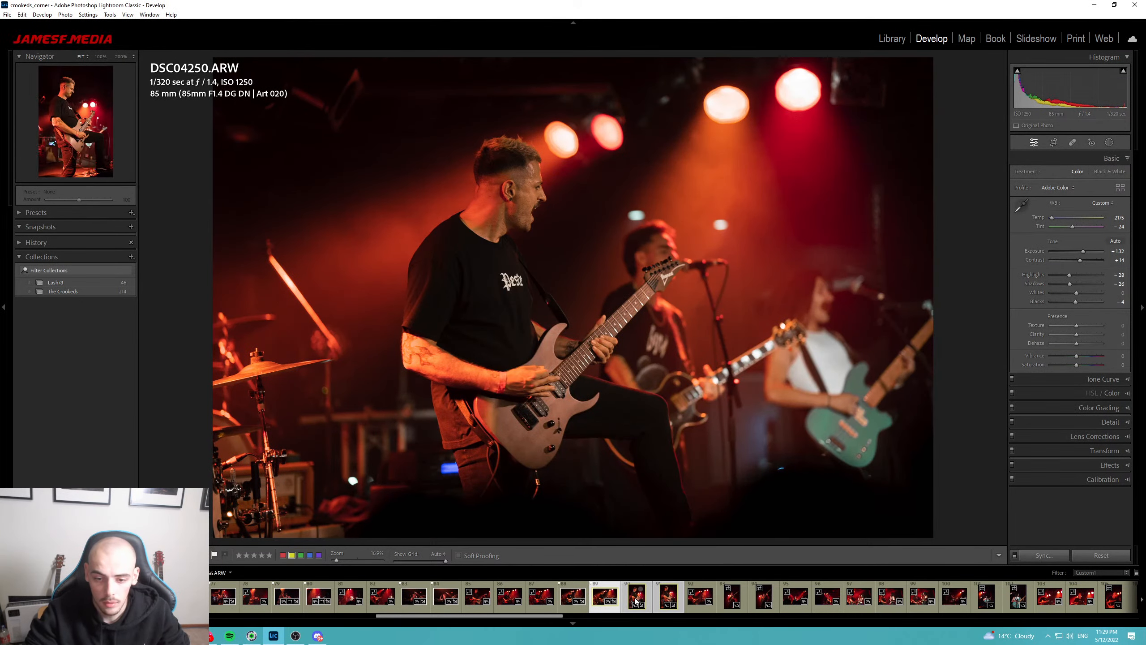
Compare the before and after views of DSD03266 with the synced edits.
{"action": "left_click", "coordinate": [636, 600]}
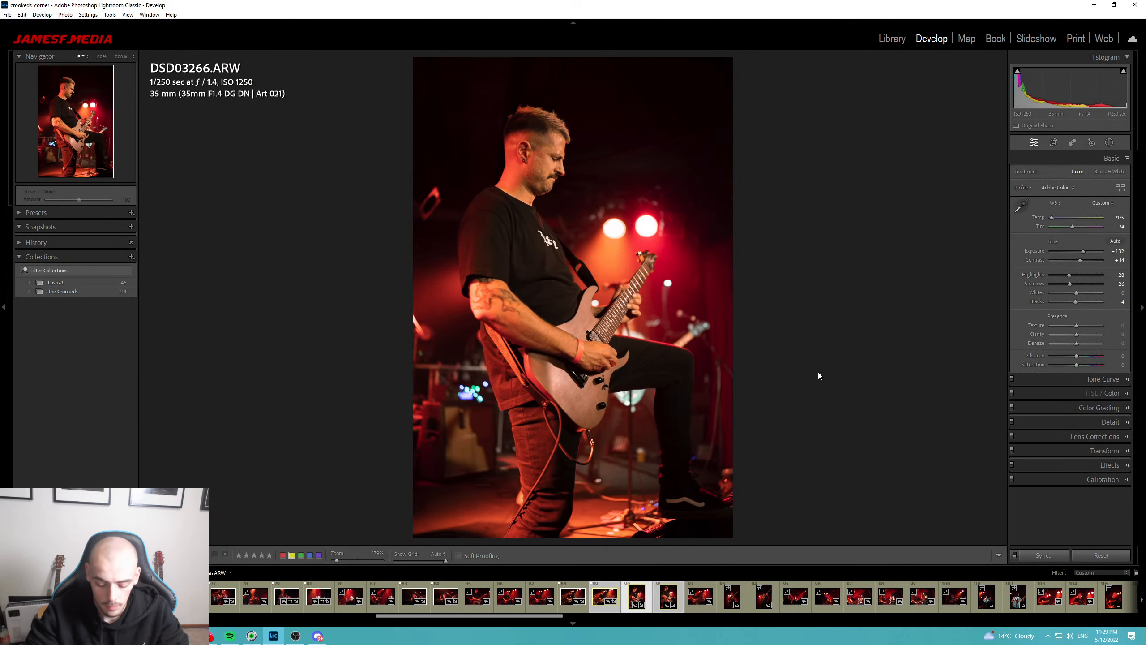
{"action": "key", "text": "backslash"}
{"action": "key", "text": "backslash"}
{"action": "key", "text": "backslash"}
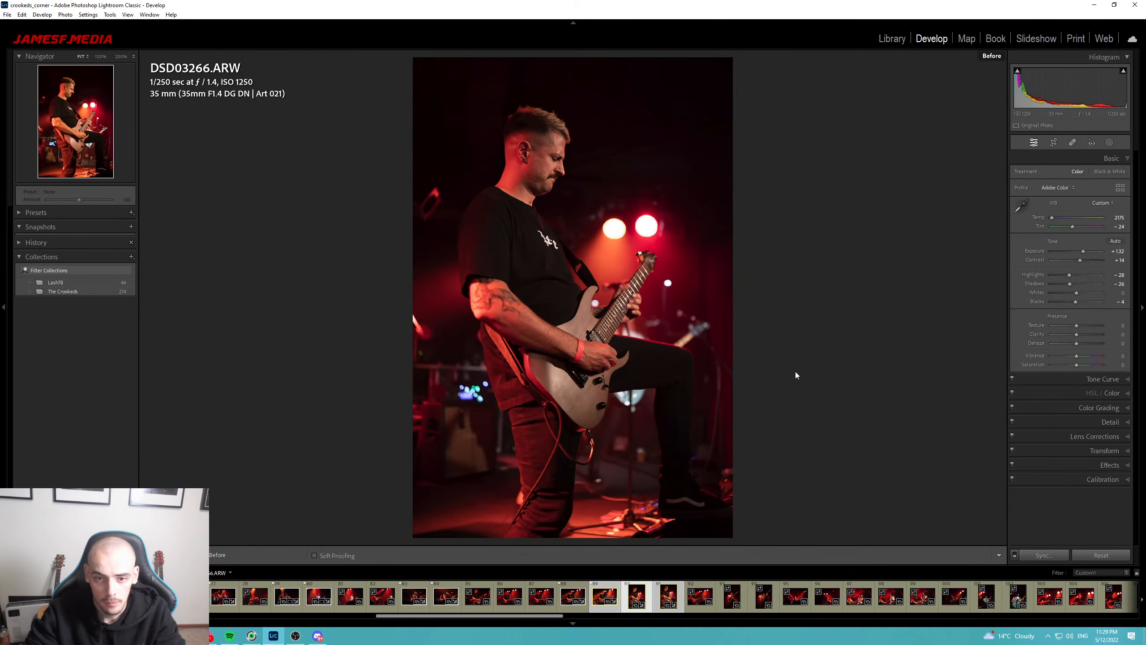
{"action": "key", "text": "backslash"}
Darken the surroundings of the guitarist in DSD03266 with a tall inverted radial gradient mask at about -1.31 exposure.
{"action": "left_click", "coordinate": [1108, 144]}
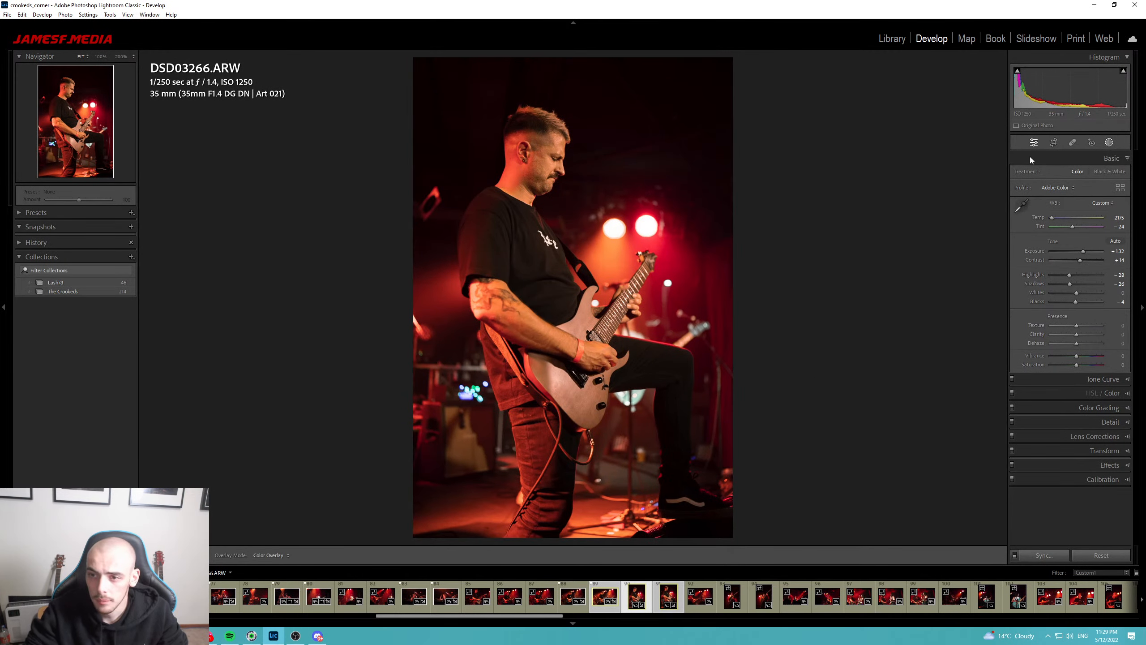
{"action": "key", "text": "shift+m"}
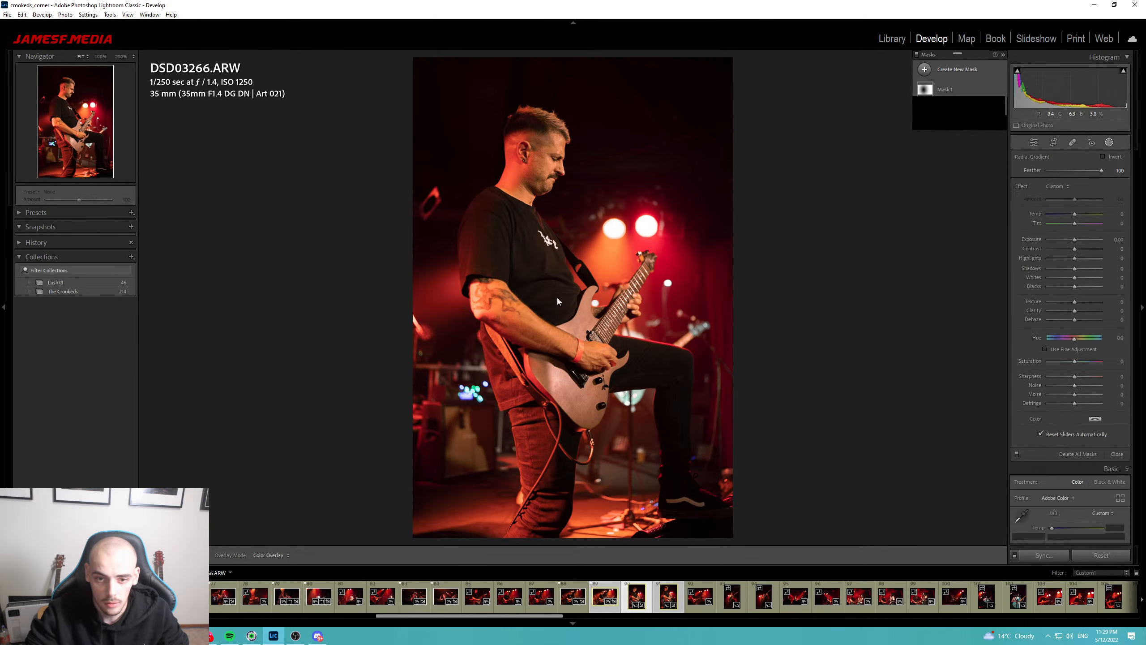
{"action": "left_click_drag", "start_coordinate": [561, 282], "coordinate": [725, 618]}
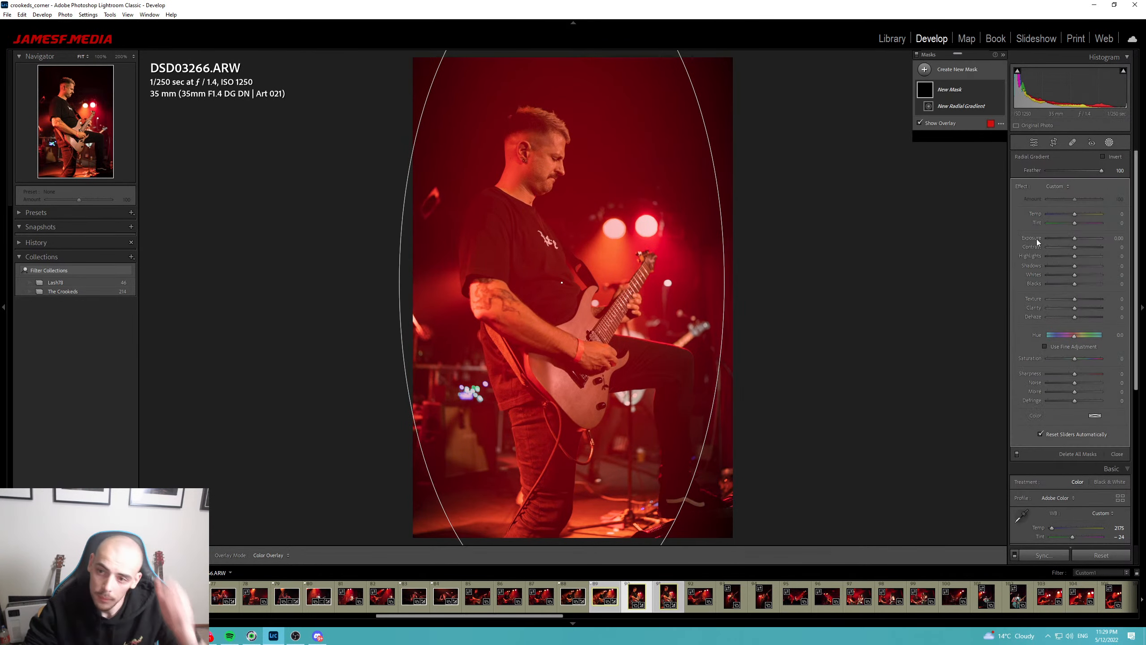
{"action": "left_click", "coordinate": [1103, 156]}
{"action": "left_click_drag", "start_coordinate": [1076, 242], "coordinate": [1066, 243]}
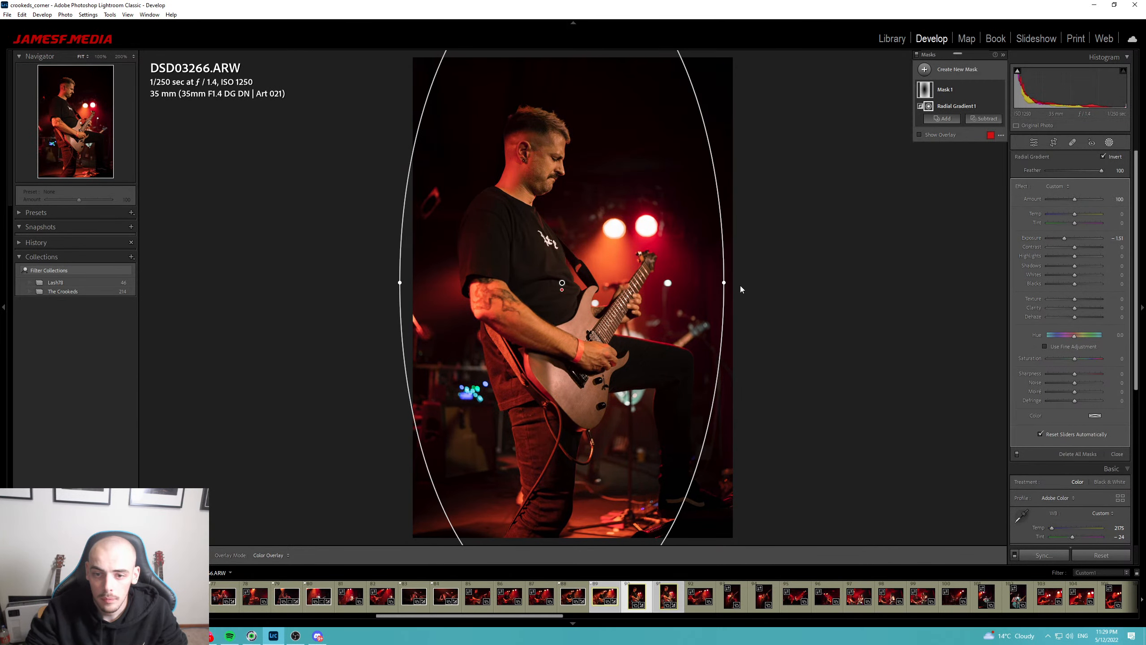
{"action": "left_click_drag", "start_coordinate": [733, 284], "coordinate": [734, 270]}
{"action": "left_click_drag", "start_coordinate": [560, 311], "coordinate": [557, 309]}
{"action": "key", "text": "Escape"}
Compare DSD03266 with its unedited version and flag it as a pick.
{"action": "key", "text": "backslash"}
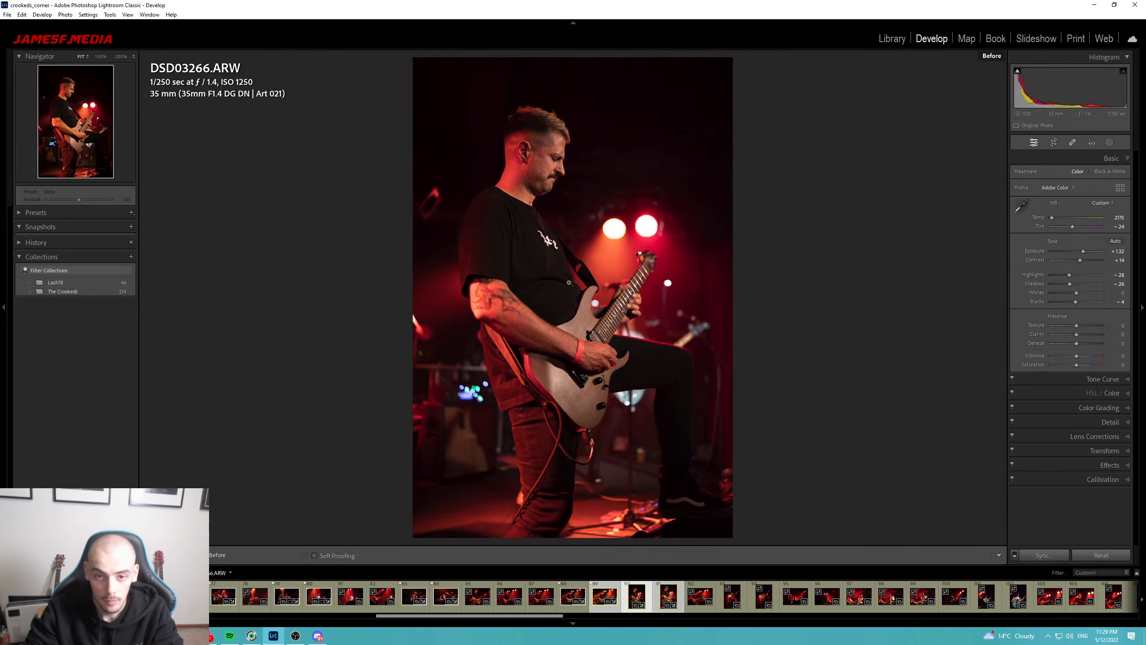
{"action": "key", "text": "backslash"}
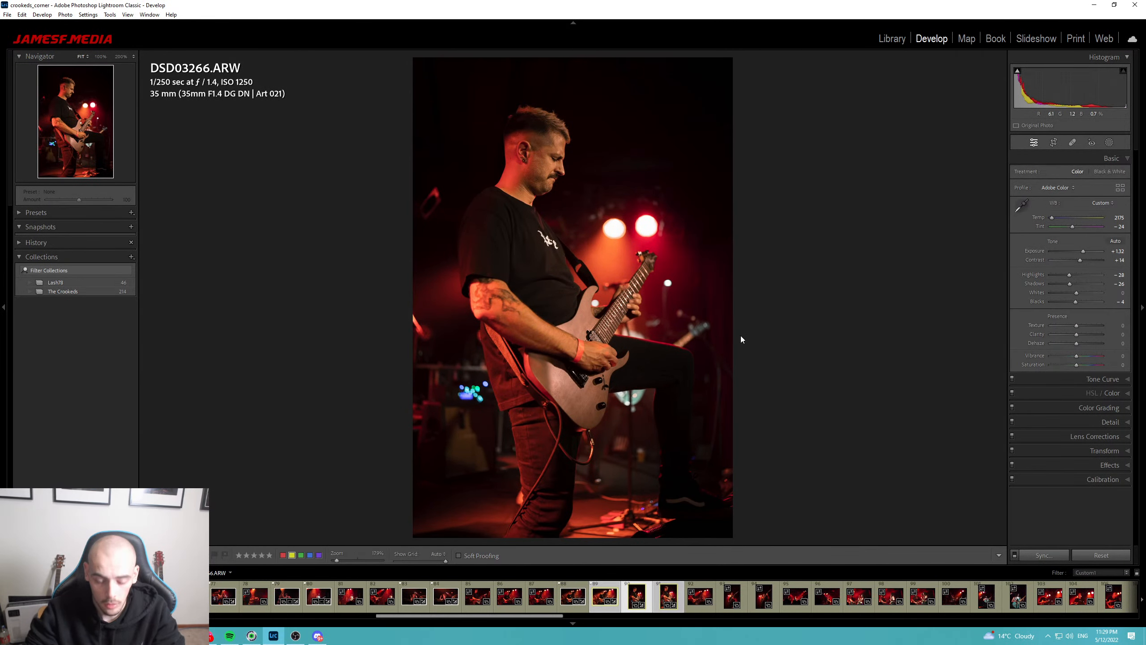
{"action": "key", "text": "p"}
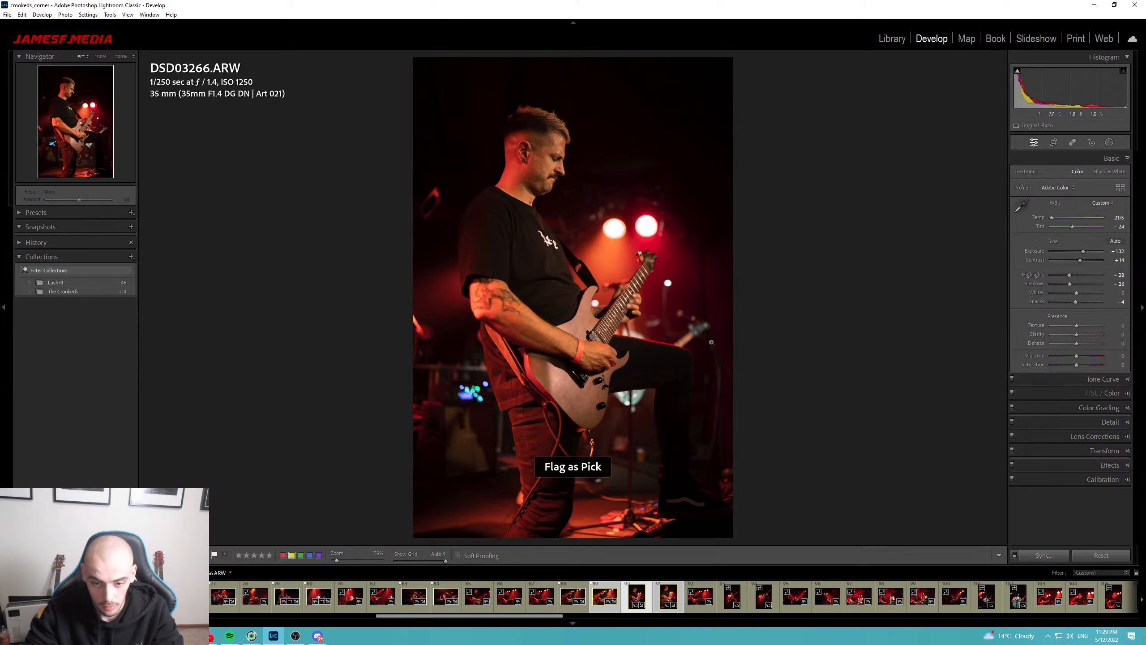
Darken the surroundings of the guitarist in DSD03272 with a tilted inverted radial gradient at about -1.04 exposure, and flag the photo as a pick.
{"action": "left_click", "coordinate": [667, 601]}
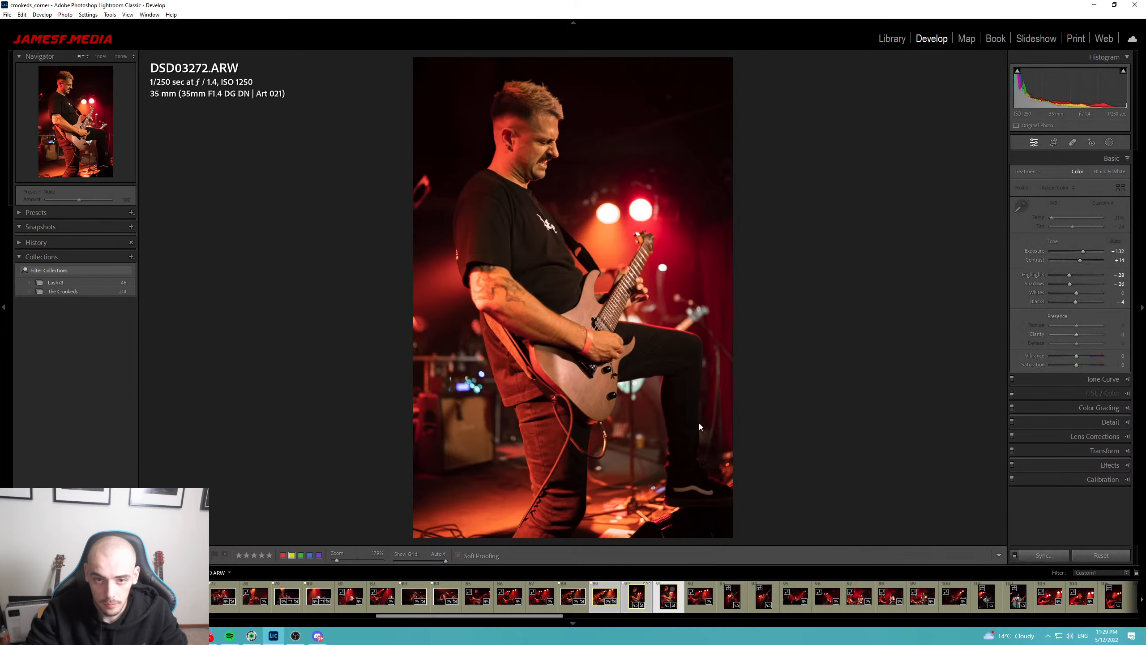
{"action": "key", "text": "shift+m"}
{"action": "left_click", "coordinate": [562, 297]}
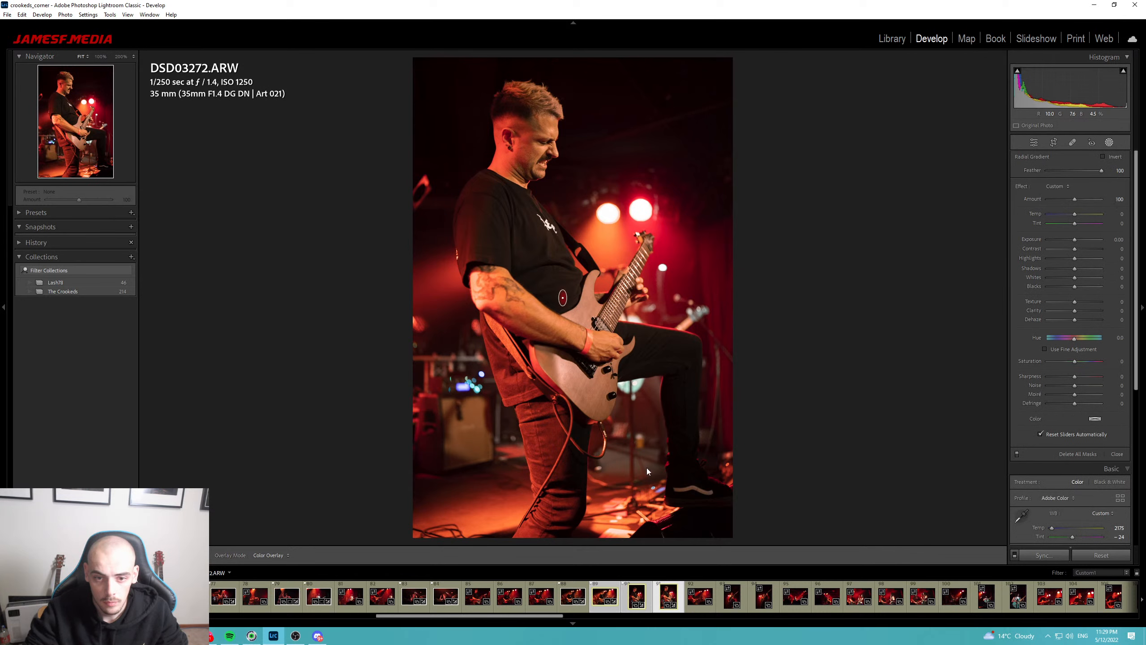
{"action": "left_click_drag", "start_coordinate": [646, 468], "coordinate": [747, 636]}
{"action": "left_click_drag", "start_coordinate": [749, 374], "coordinate": [759, 333]}
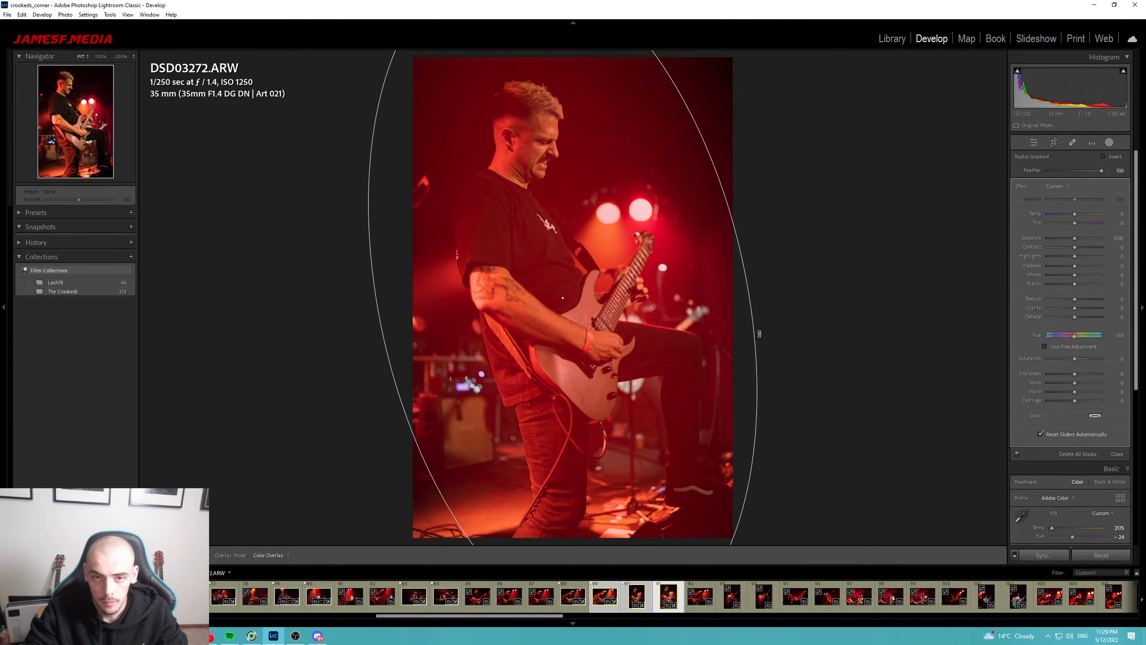
{"action": "left_click", "coordinate": [1103, 156]}
{"action": "left_click_drag", "start_coordinate": [1075, 237], "coordinate": [1067, 238]}
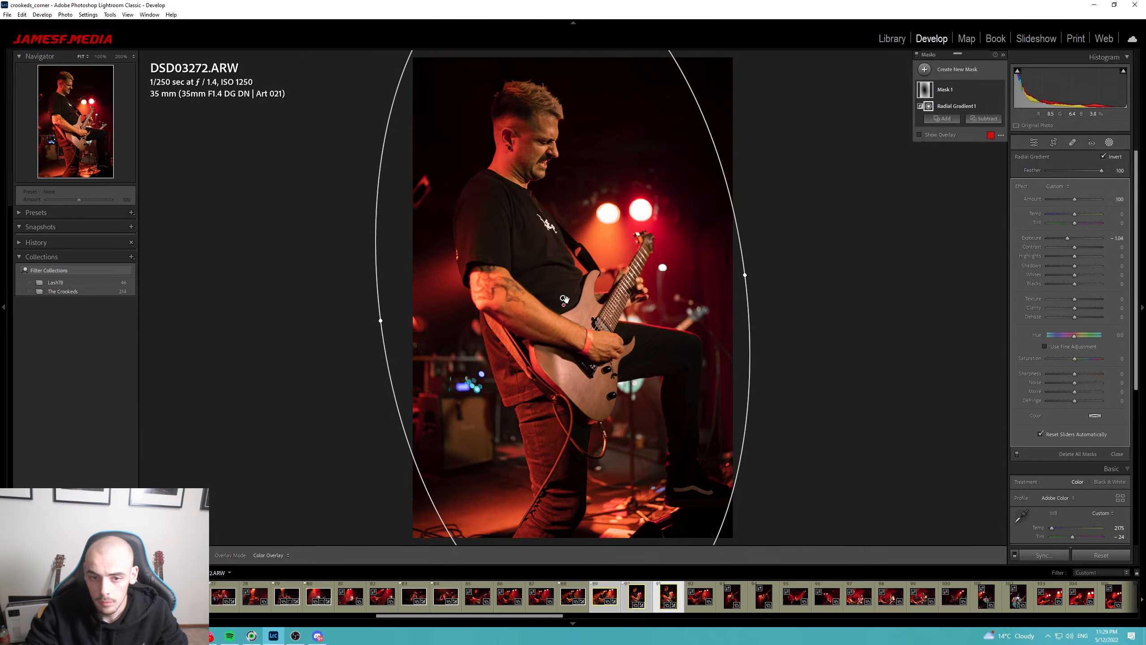
{"action": "left_click_drag", "start_coordinate": [564, 299], "coordinate": [558, 246]}
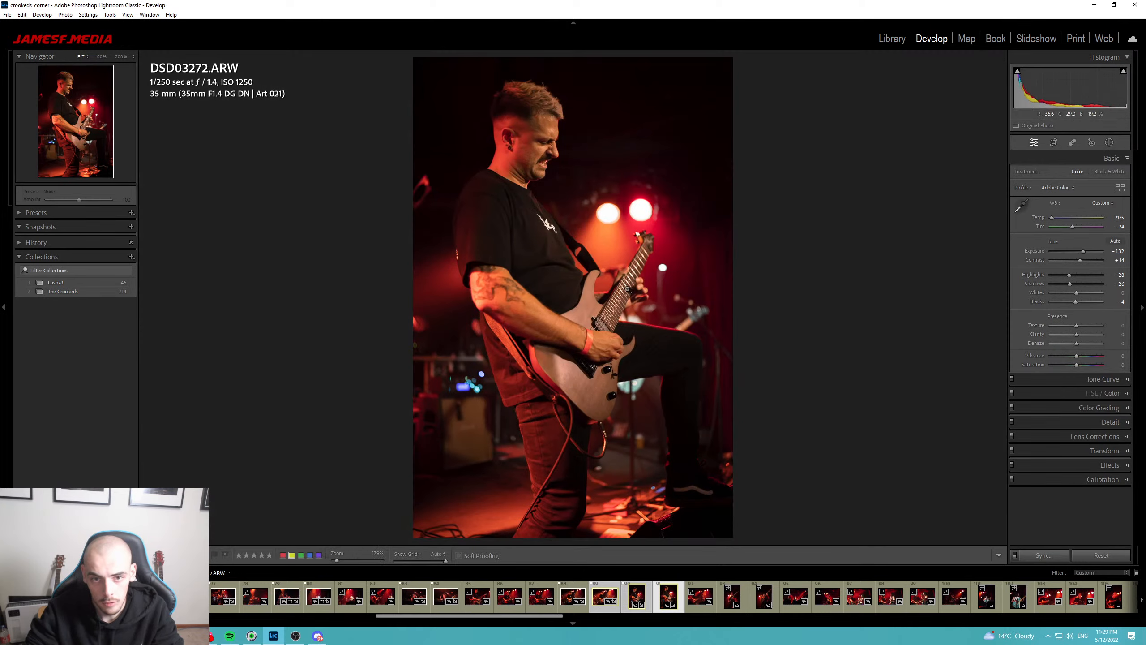
{"action": "key", "text": "p"}
Set the white balance of DSD03277 to temperature 2000 and tint -16, and raise its exposure to +1.32.
{"action": "left_click", "coordinate": [692, 597]}
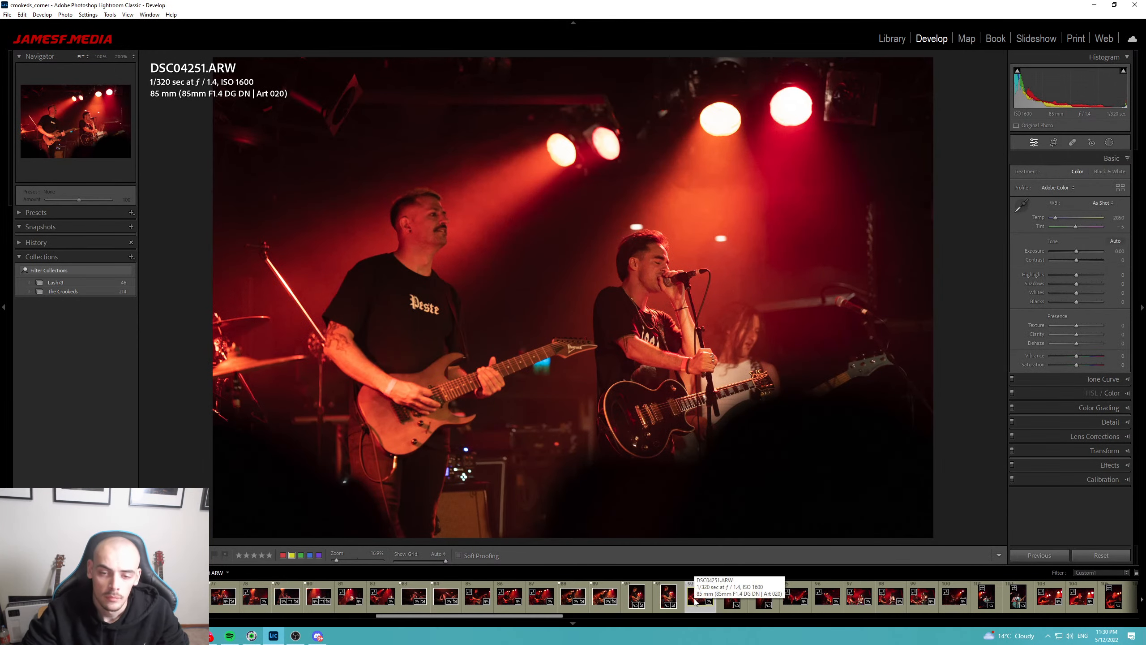
{"action": "key", "text": "Right"}
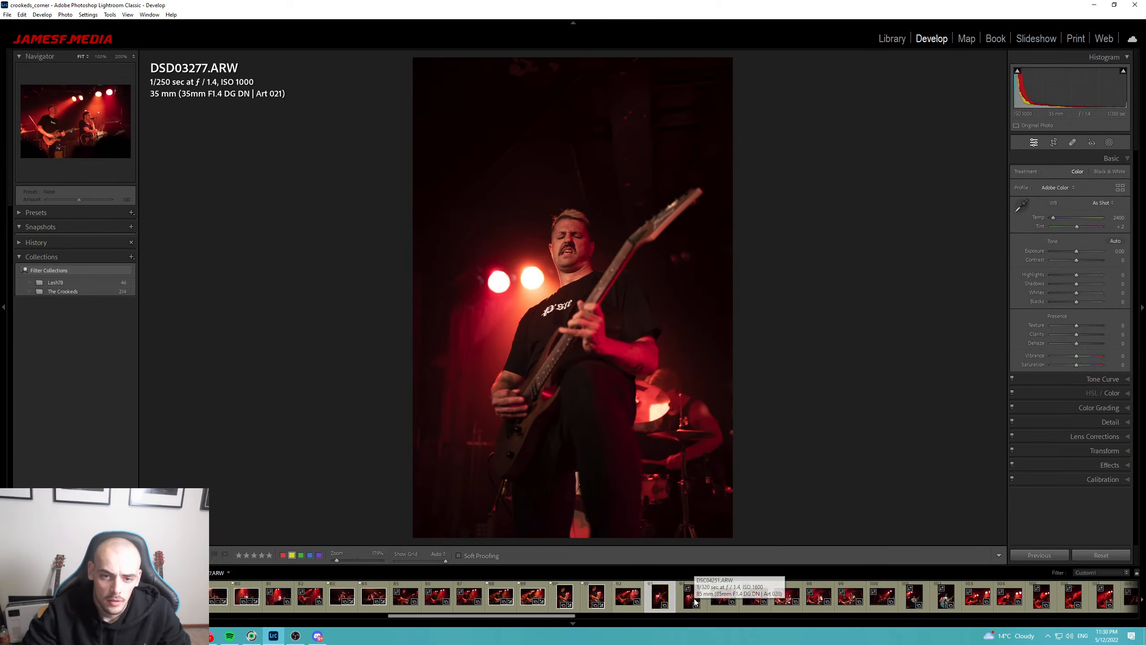
{"action": "left_click", "coordinate": [572, 264]}
{"action": "left_click", "coordinate": [604, 472]}
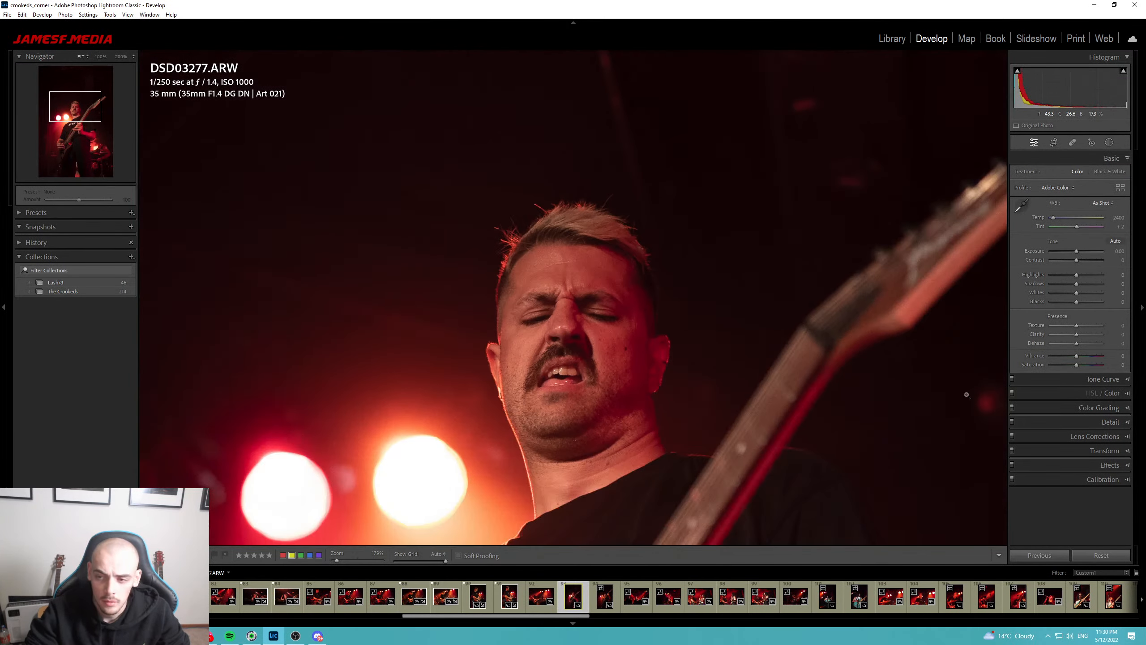
{"action": "left_click_drag", "start_coordinate": [1053, 217], "coordinate": [1050, 218]}
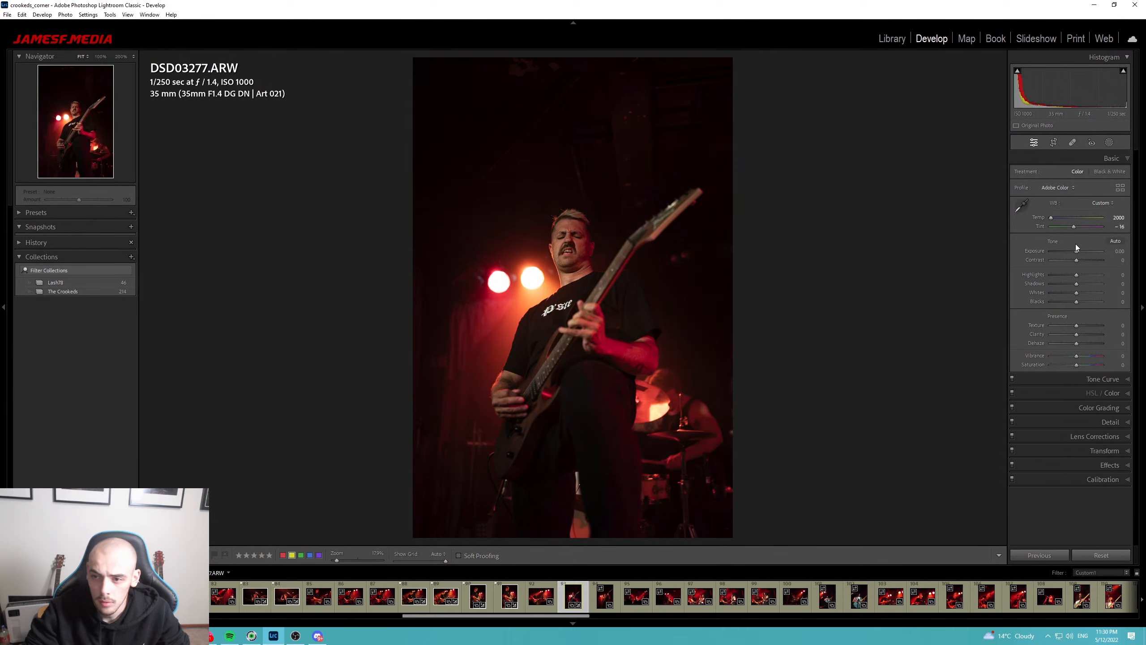
{"action": "left_click_drag", "start_coordinate": [1076, 252], "coordinate": [1081, 251]}
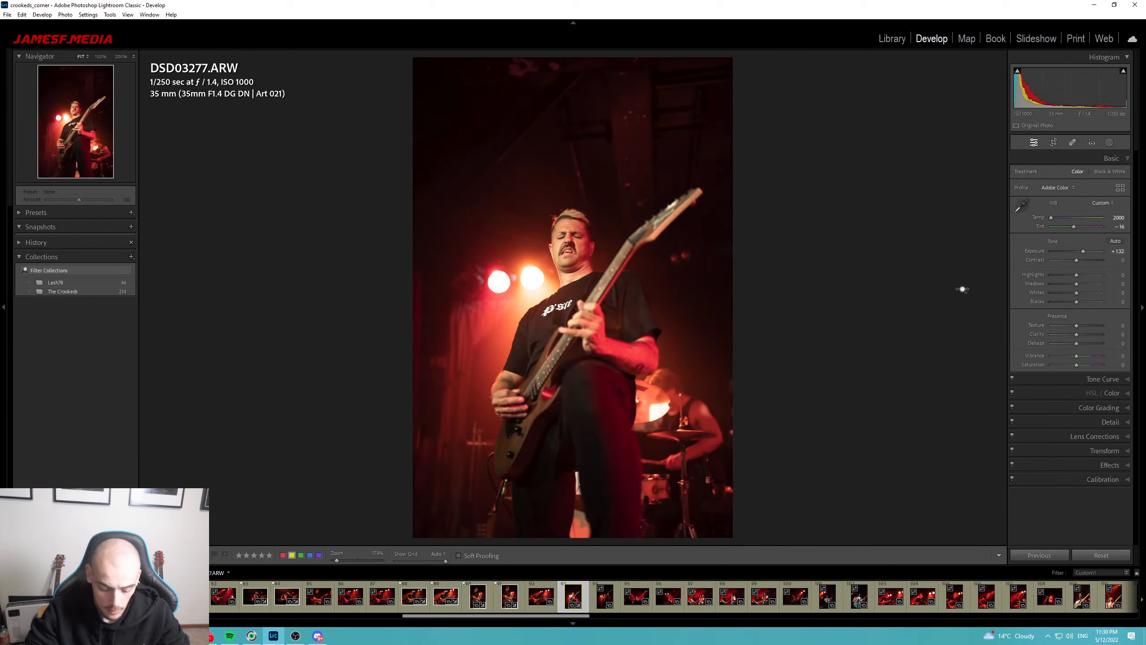
Darken the surroundings of the guitarist in DSD03277 with an inverted radial gradient mask at about -1.58 exposure.
{"action": "key", "text": "shift+w"}
{"action": "key", "text": "shift+m"}
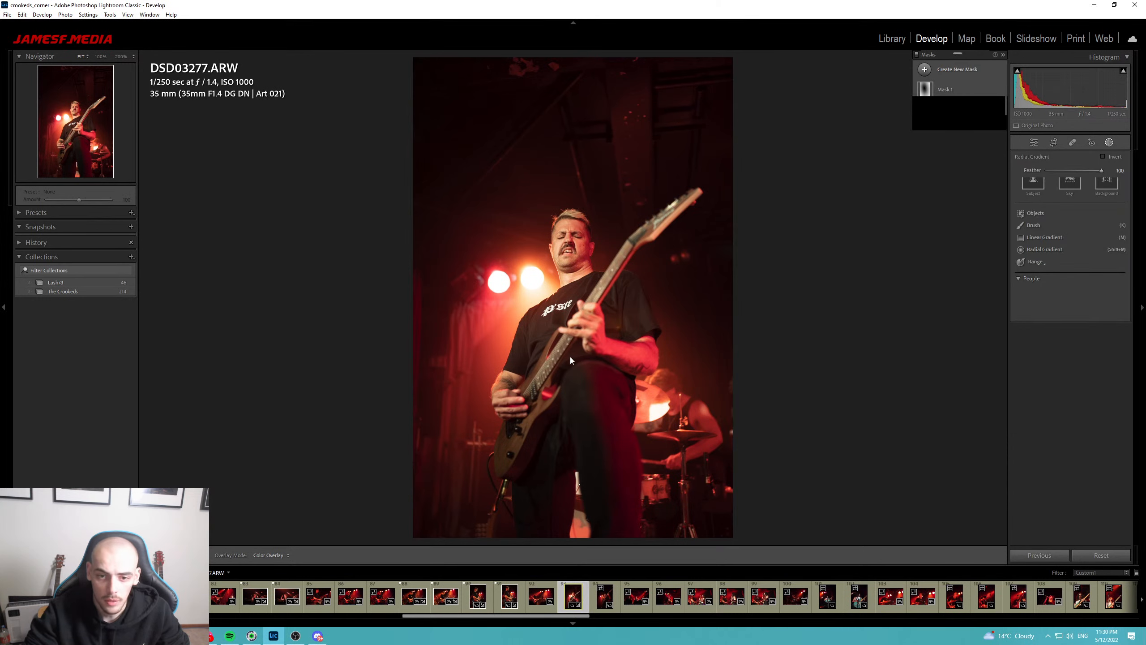
{"action": "left_click_drag", "start_coordinate": [573, 344], "coordinate": [697, 519]}
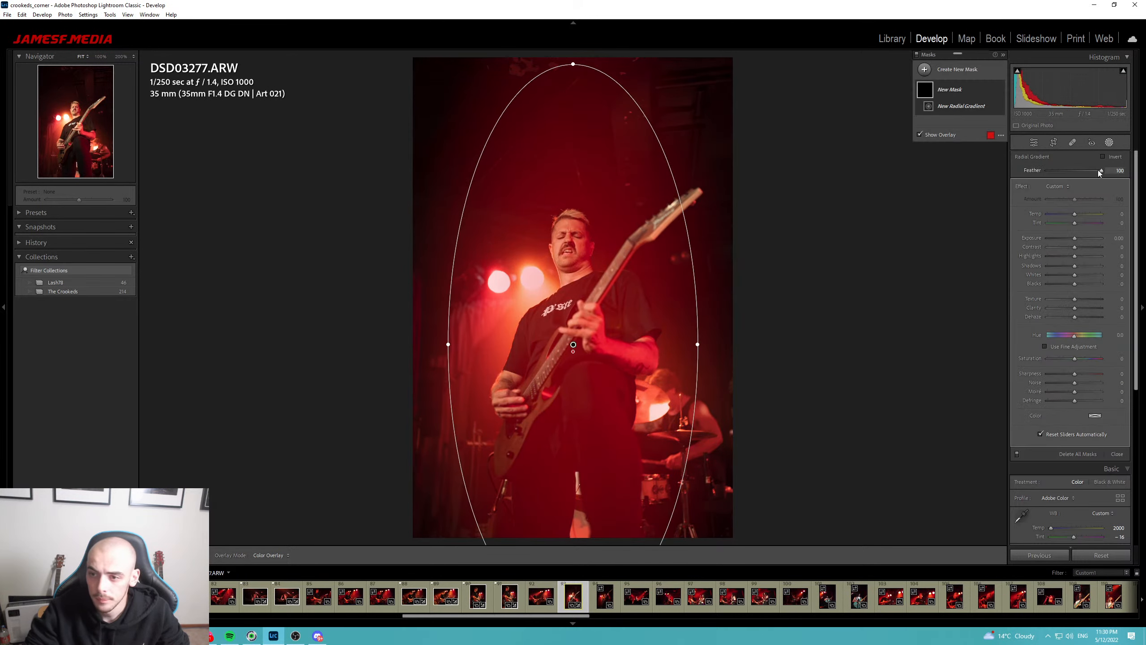
{"action": "left_click", "coordinate": [1102, 156]}
{"action": "left_click_drag", "start_coordinate": [1074, 239], "coordinate": [1063, 238]}
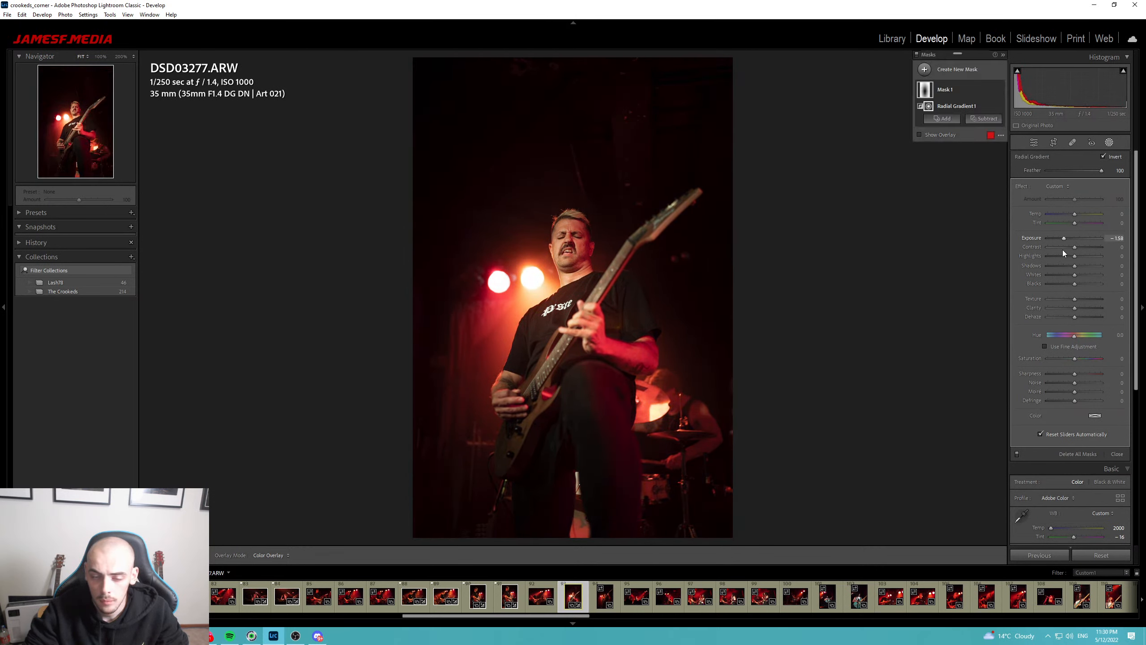
{"action": "key", "text": "Escape"}
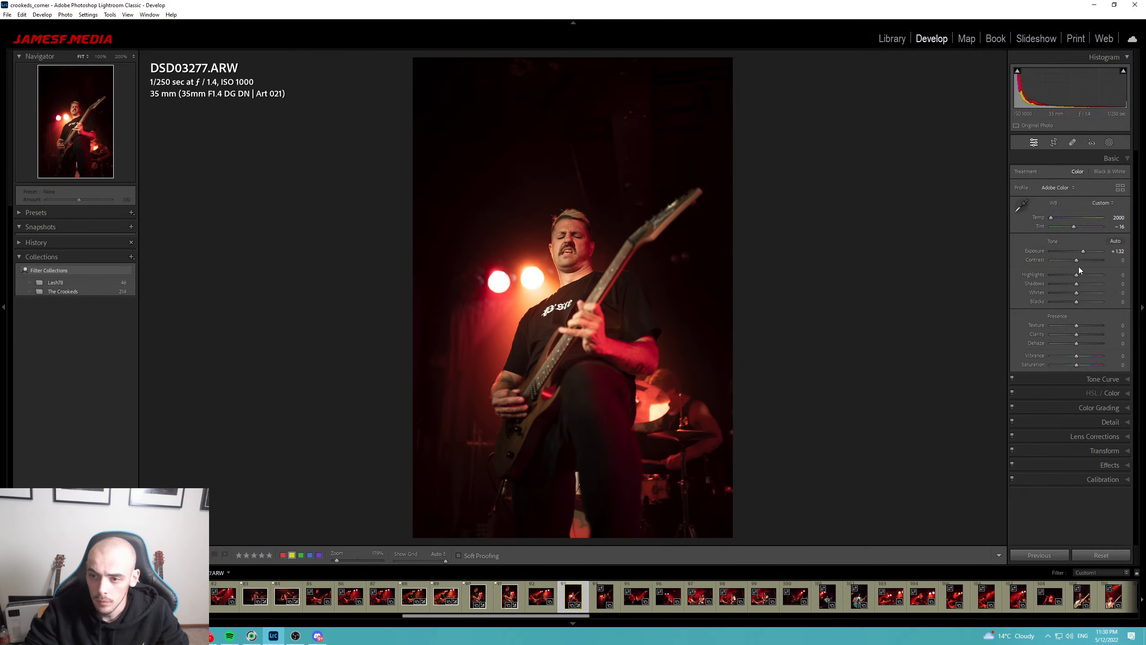
Set DSD03277 to contrast +19, highlights -21, shadows +32, whites +46 and blacks +30, and raise its clarity slightly.
{"action": "left_click_drag", "start_coordinate": [1076, 260], "coordinate": [1083, 284]}
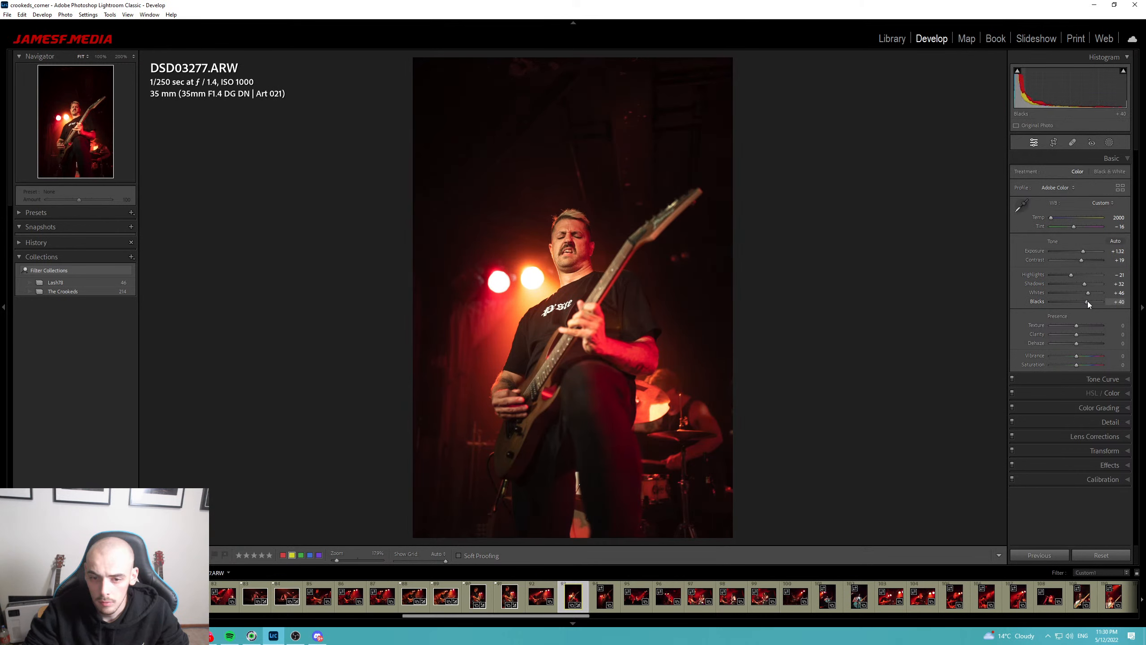
{"action": "left_click_drag", "start_coordinate": [1088, 302], "coordinate": [1083, 302]}
{"action": "left_click_drag", "start_coordinate": [1076, 343], "coordinate": [1066, 342]}
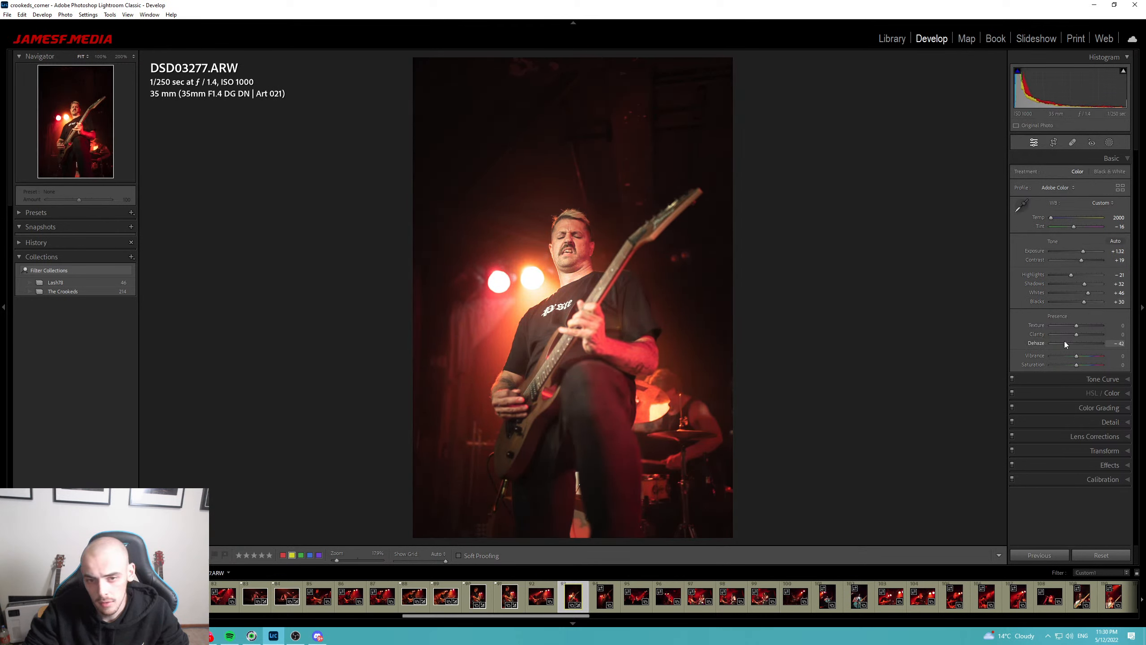
{"action": "double_click", "coordinate": [1066, 344]}
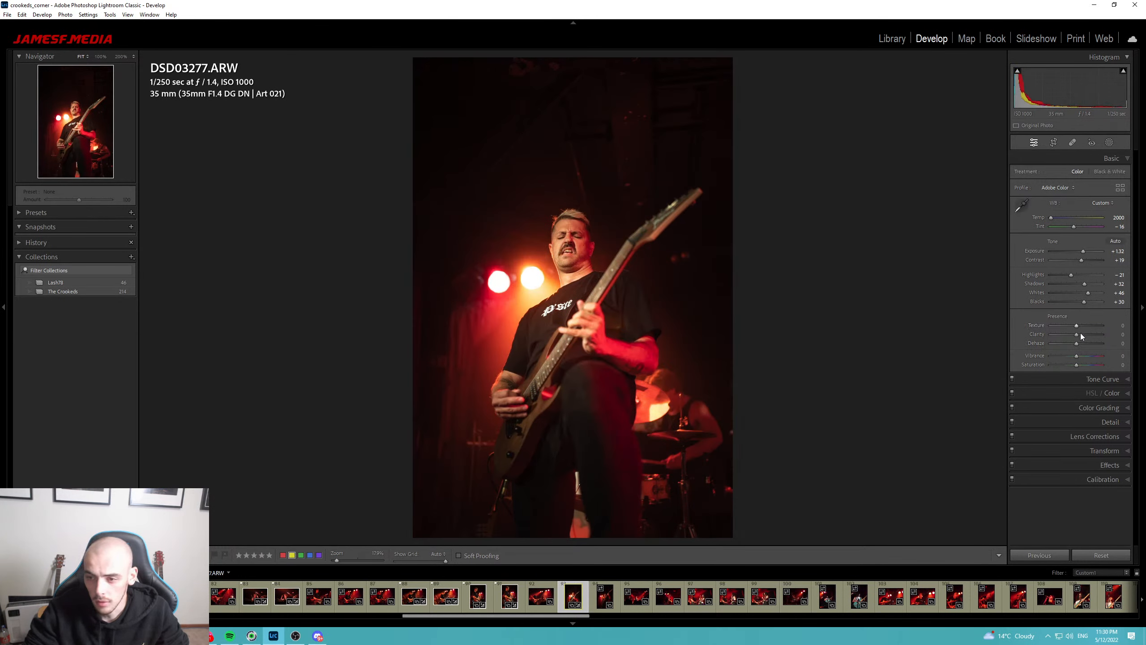
{"action": "left_click_drag", "start_coordinate": [1076, 337], "coordinate": [1078, 340]}
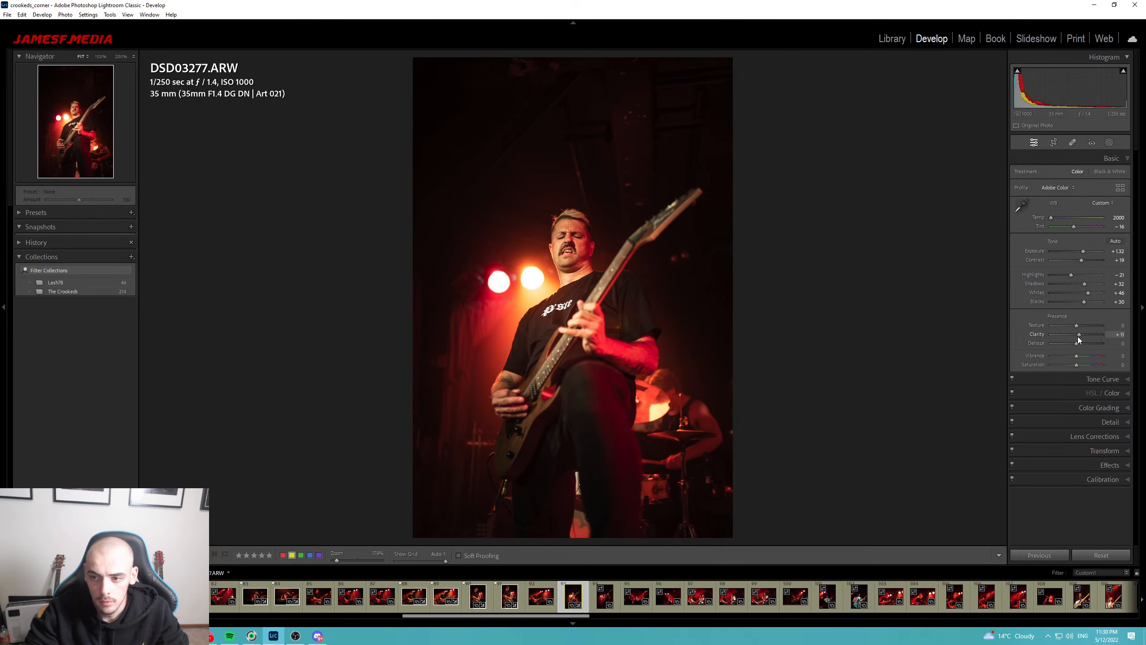
{"action": "left_click", "coordinate": [1110, 394]}
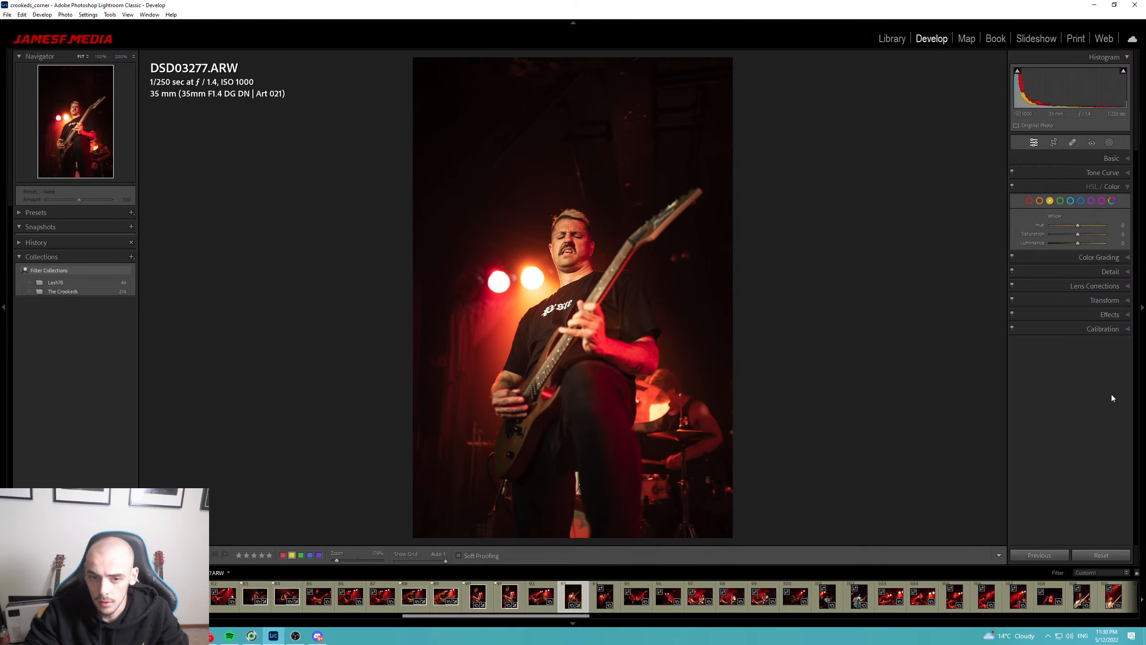
{"action": "left_click", "coordinate": [1109, 331]}
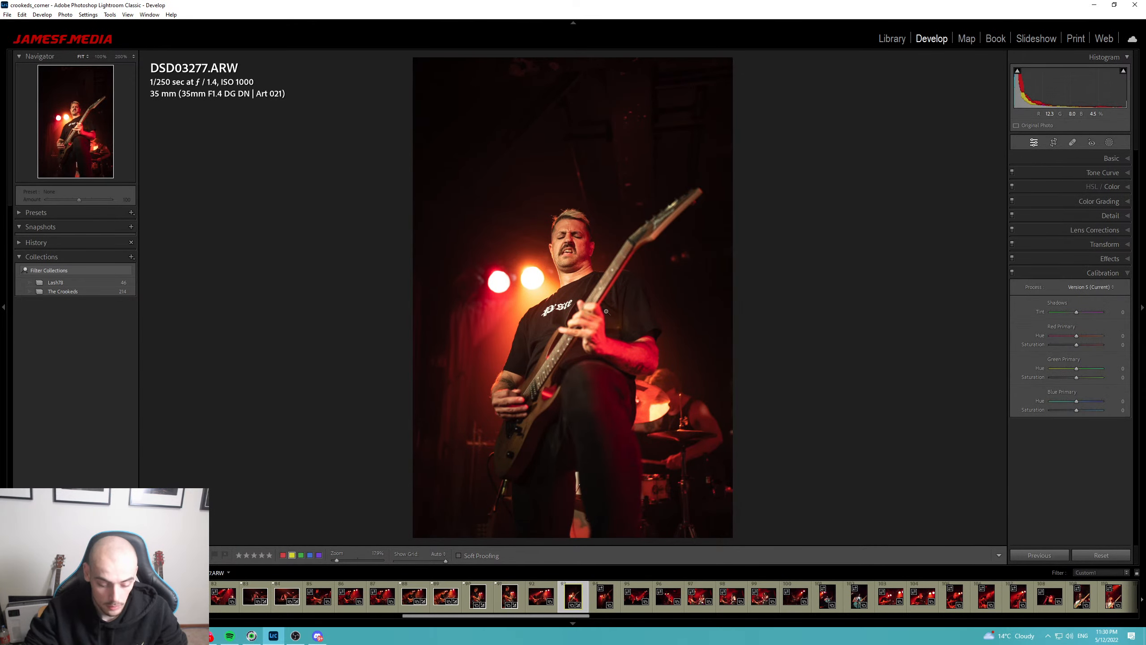
Crop DSD03277 tighter around the guitarist, trimming the empty area above his head, and flag the photo as a pick.
{"action": "key", "text": "r"}
{"action": "left_click_drag", "start_coordinate": [573, 57], "coordinate": [574, 90]}
{"action": "key", "text": "r"}
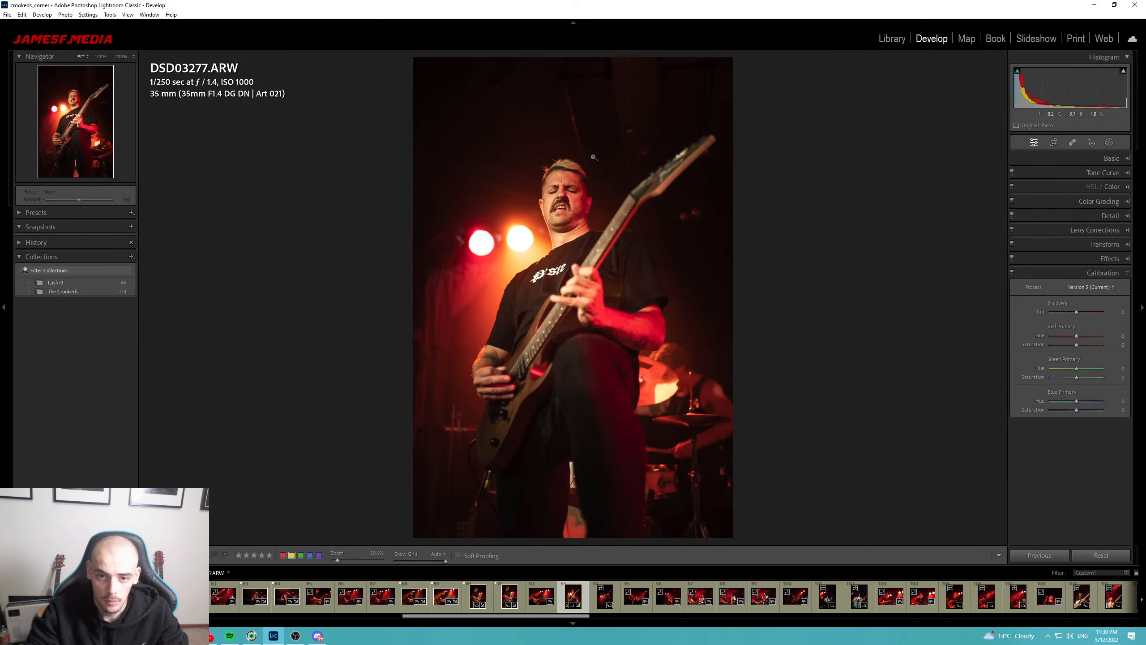
{"action": "key", "text": "p"}
{"action": "key", "text": "backslash"}
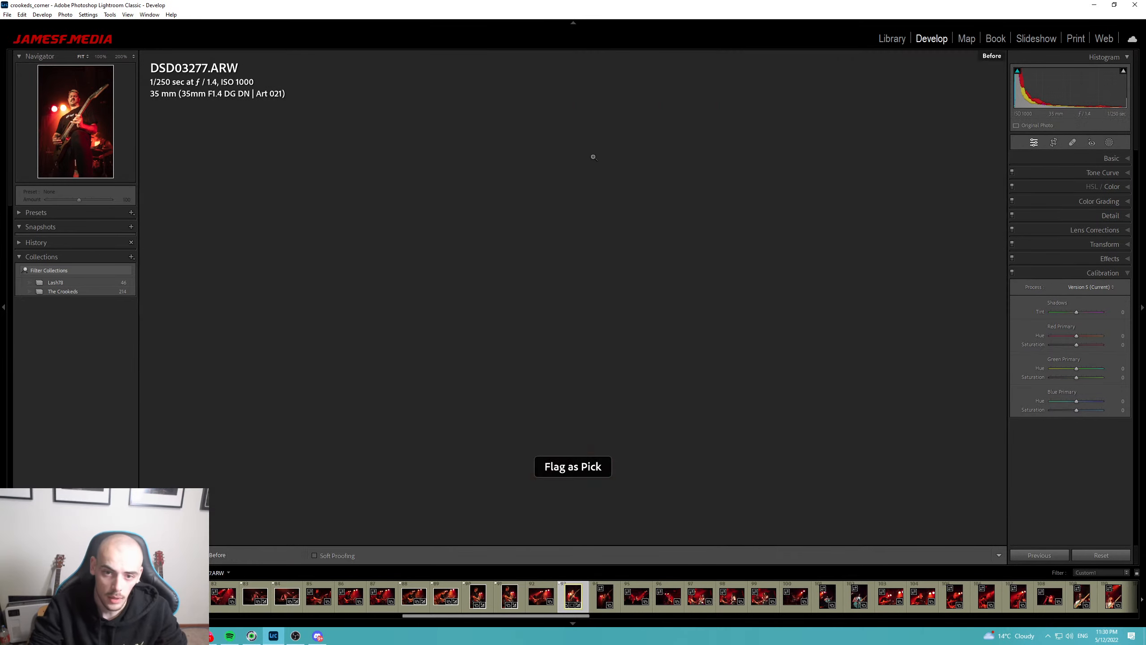
{"action": "key", "text": "backslash"}
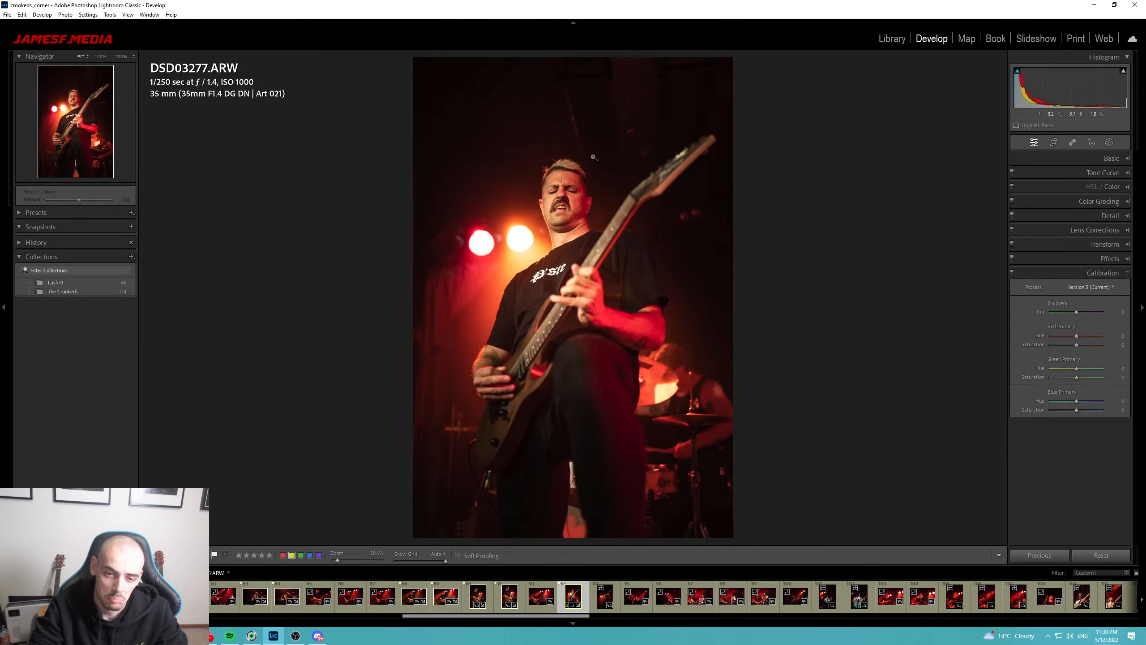
{"action": "key", "text": "p"}
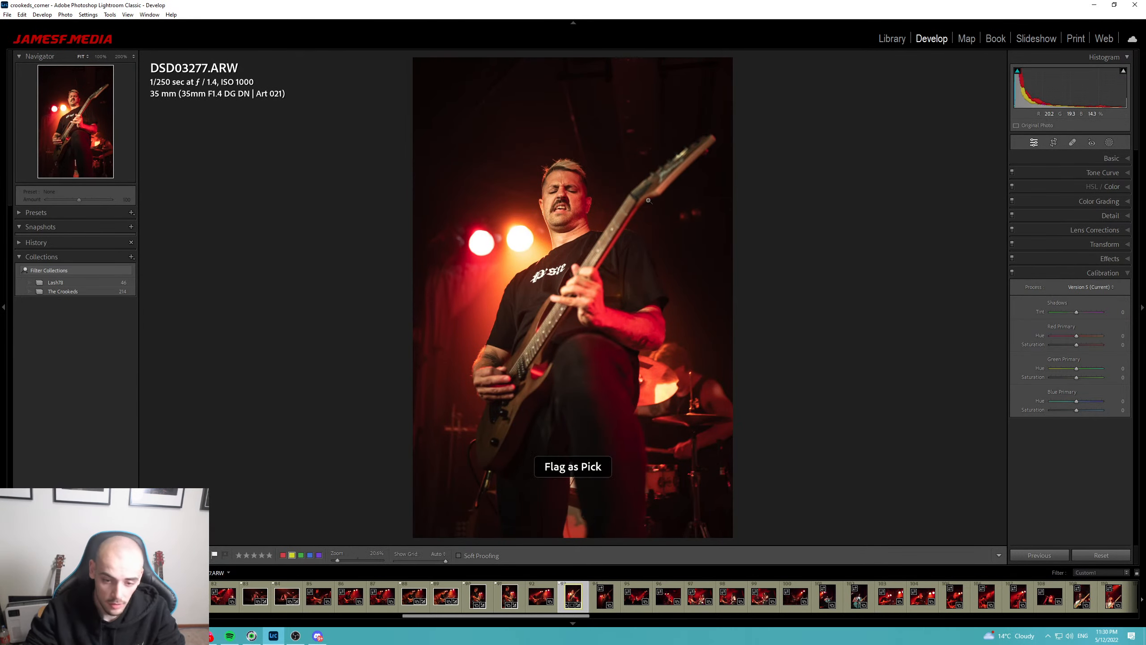
Synchronize the develop settings of DSD03277, including its mask but not its crop, to the similar guitarist photo DSD03286.
{"action": "left_click", "coordinate": [605, 600]}
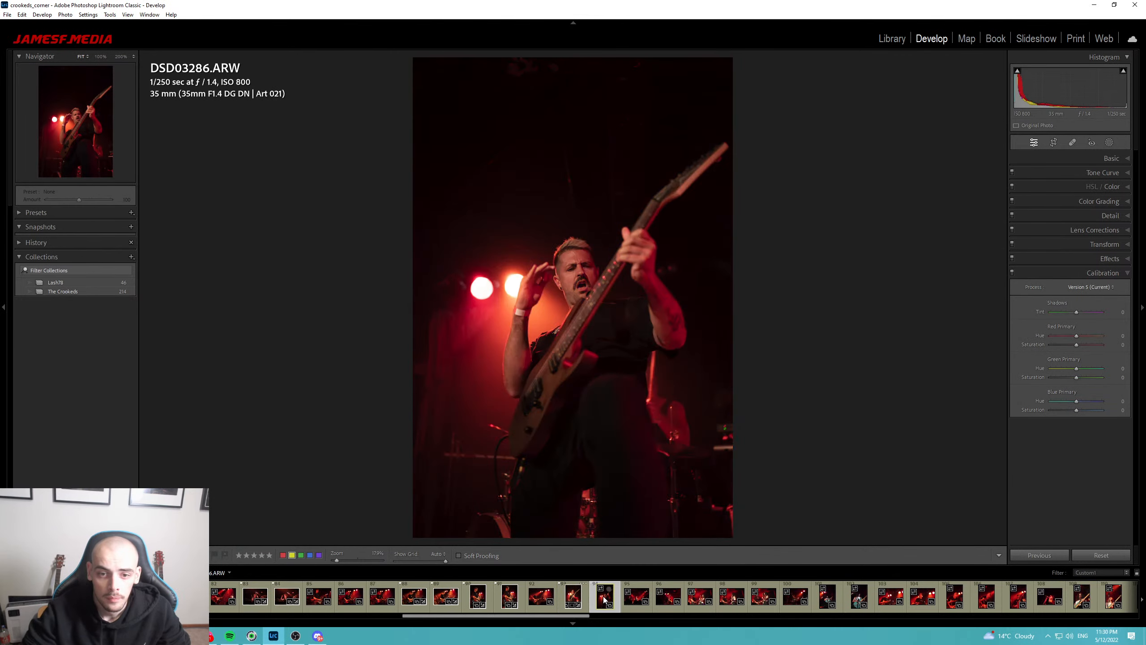
{"action": "left_click", "coordinate": [576, 283]}
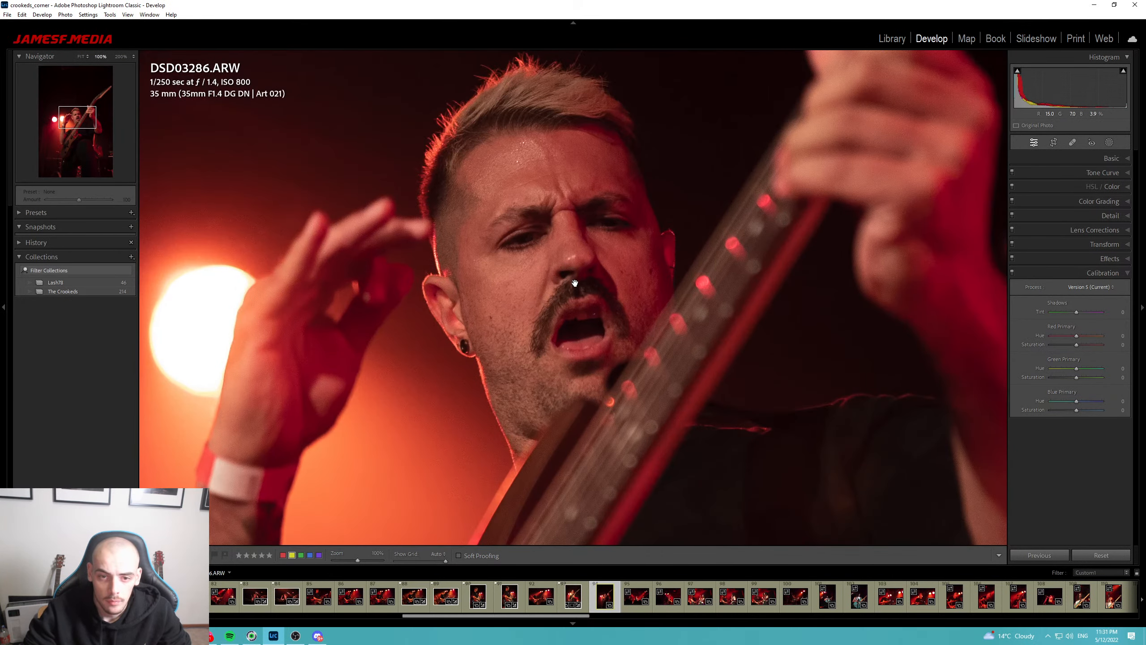
{"action": "left_click", "coordinate": [575, 283]}
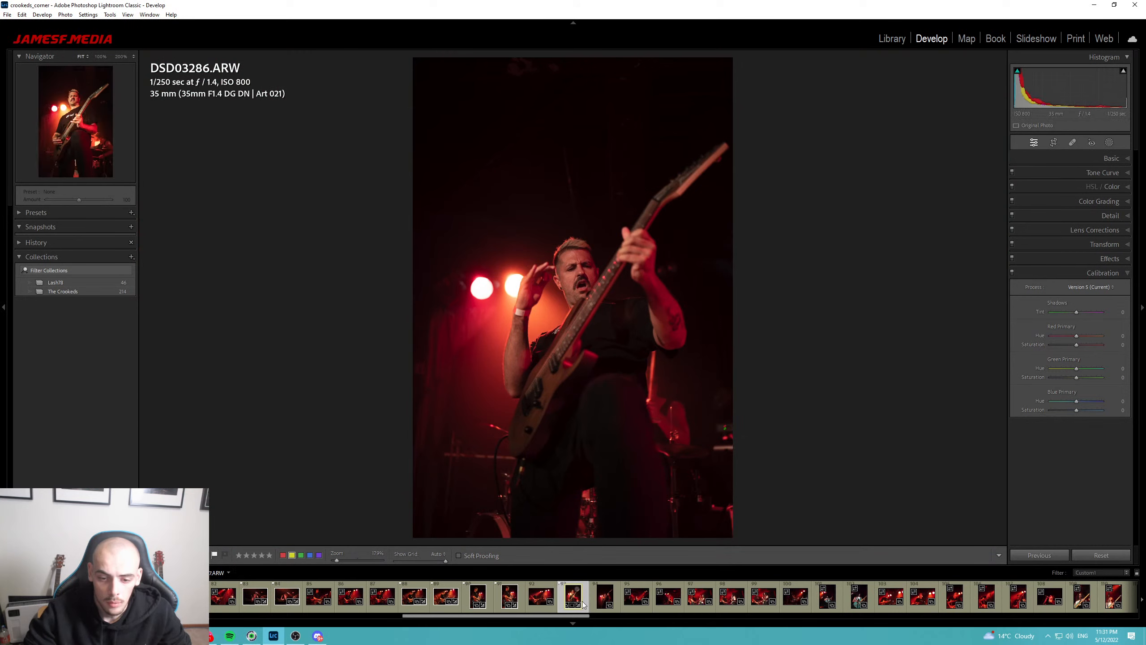
{"action": "left_click", "coordinate": [573, 597], "text": "ctrl"}
{"action": "key", "text": "ctrl+shift+s"}
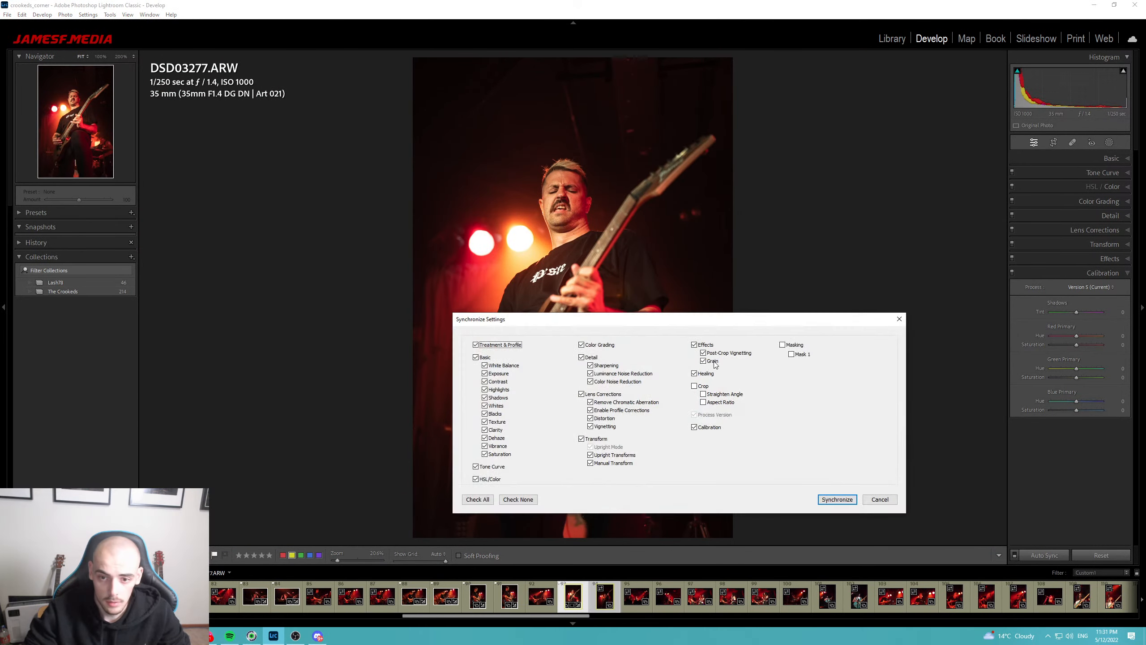
{"action": "left_click", "coordinate": [783, 345]}
{"action": "left_click", "coordinate": [833, 497]}
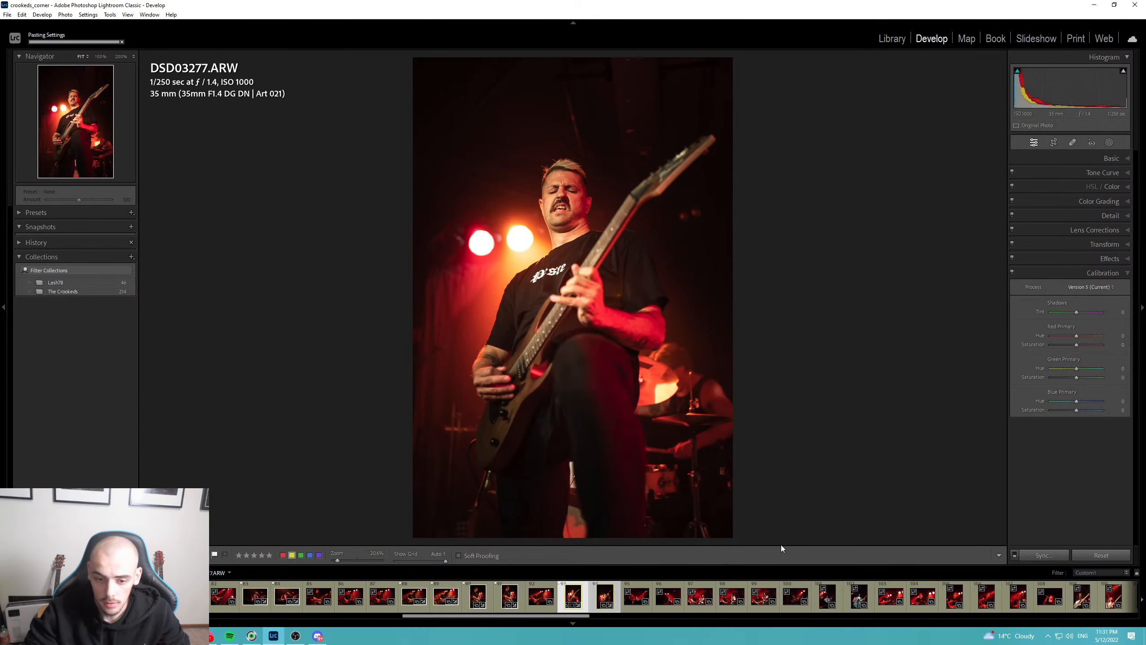
Crop DSD03286 tighter around the guitarist, trimming the empty area above him, check his face up close, and flag the photo as a pick.
{"action": "left_click", "coordinate": [601, 600]}
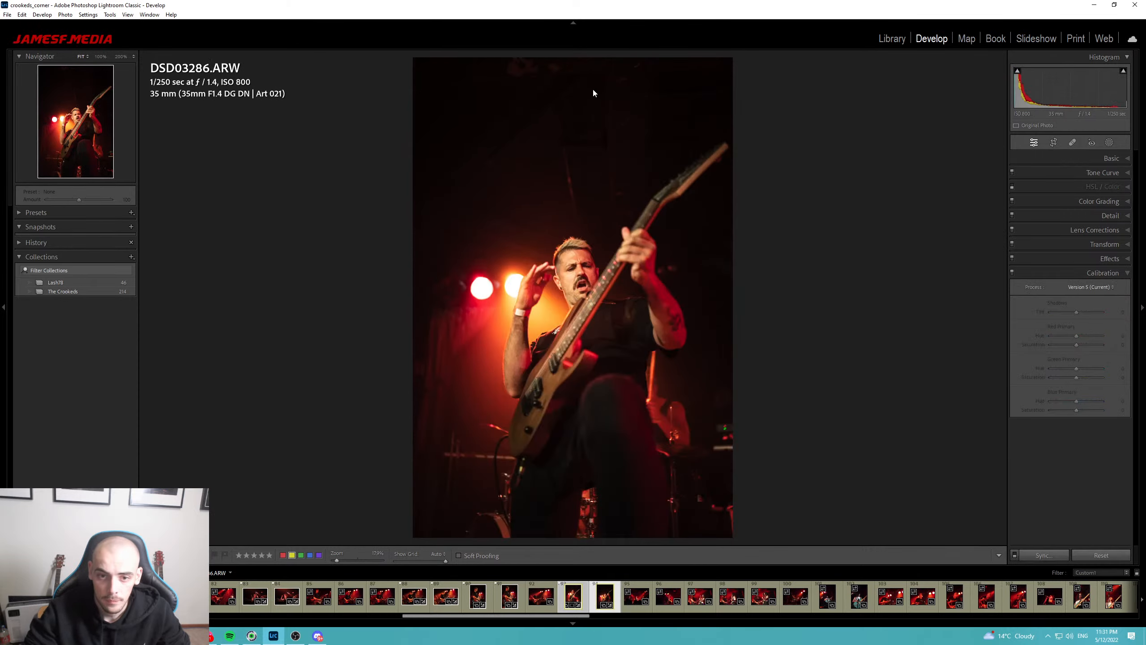
{"action": "key", "text": "r"}
{"action": "left_click_drag", "start_coordinate": [573, 59], "coordinate": [576, 114]}
{"action": "left_click_drag", "start_coordinate": [567, 164], "coordinate": [538, 179]}
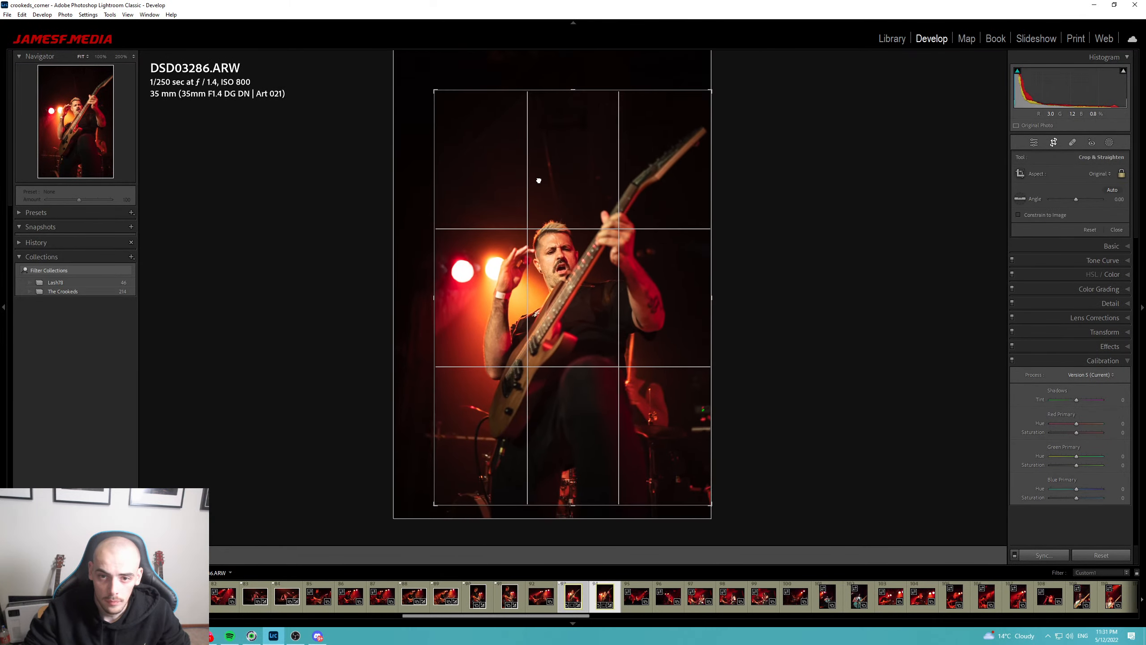
{"action": "key", "text": "Return"}
{"action": "left_click", "coordinate": [556, 245]}
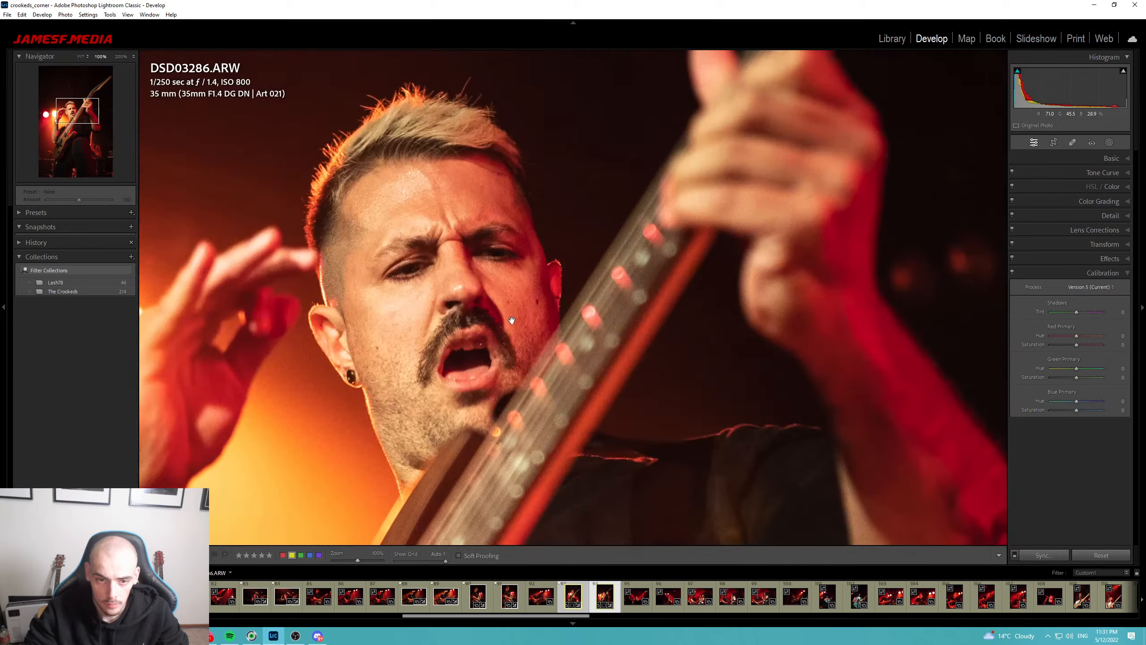
{"action": "left_click", "coordinate": [494, 354]}
{"action": "key", "text": "p"}
{"action": "key", "text": "Left"}
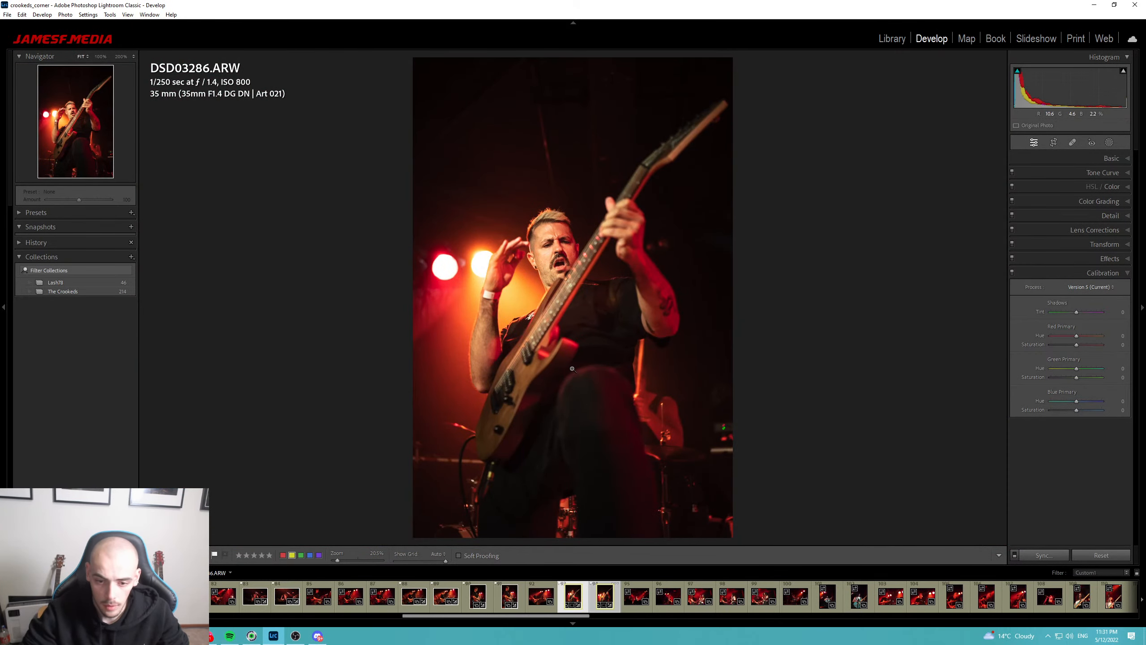
Open the band photo DSC04264 and set its white balance to temperature 2351 and tint -29.
{"action": "left_click", "coordinate": [633, 609]}
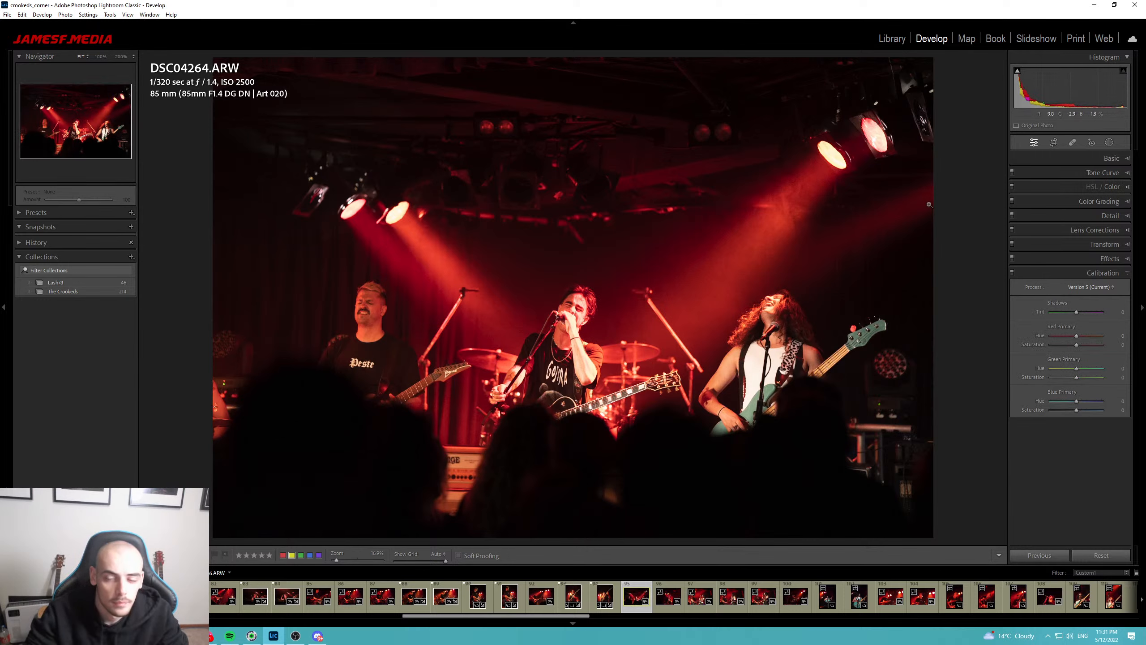
{"action": "left_click", "coordinate": [1116, 159]}
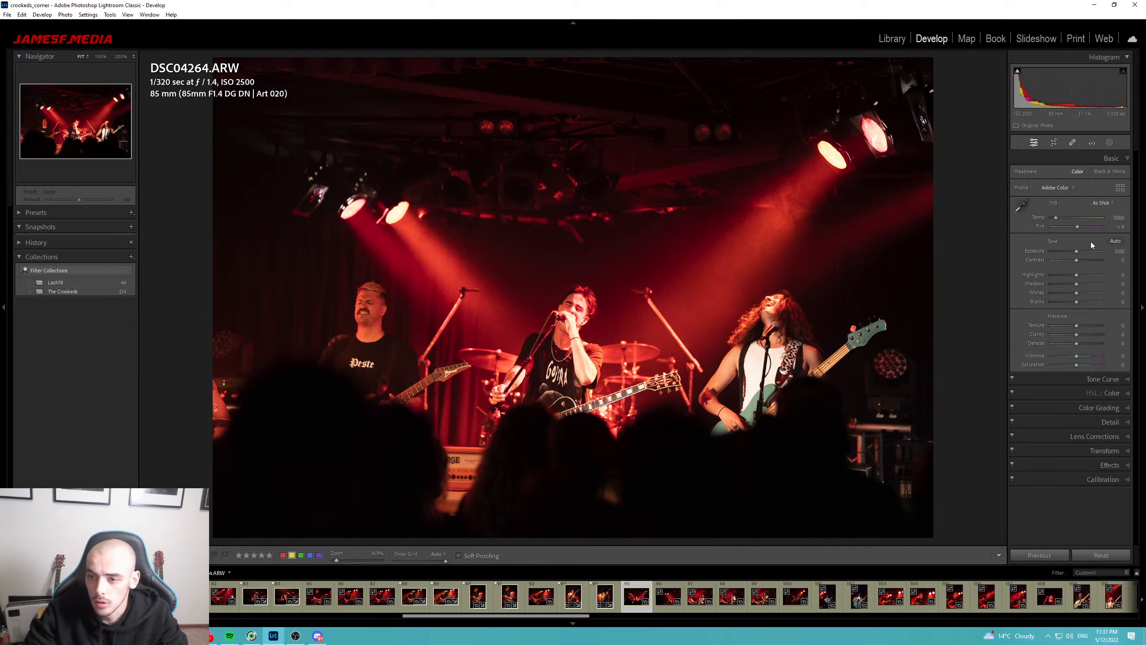
{"action": "left_click_drag", "start_coordinate": [1051, 215], "coordinate": [1053, 218]}
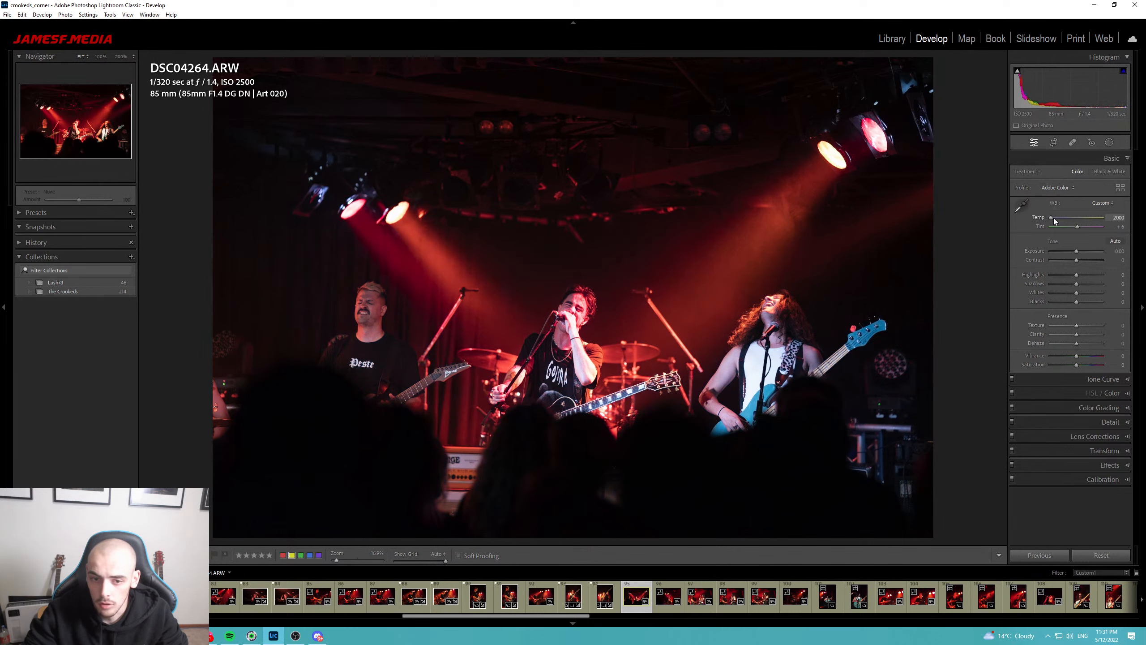
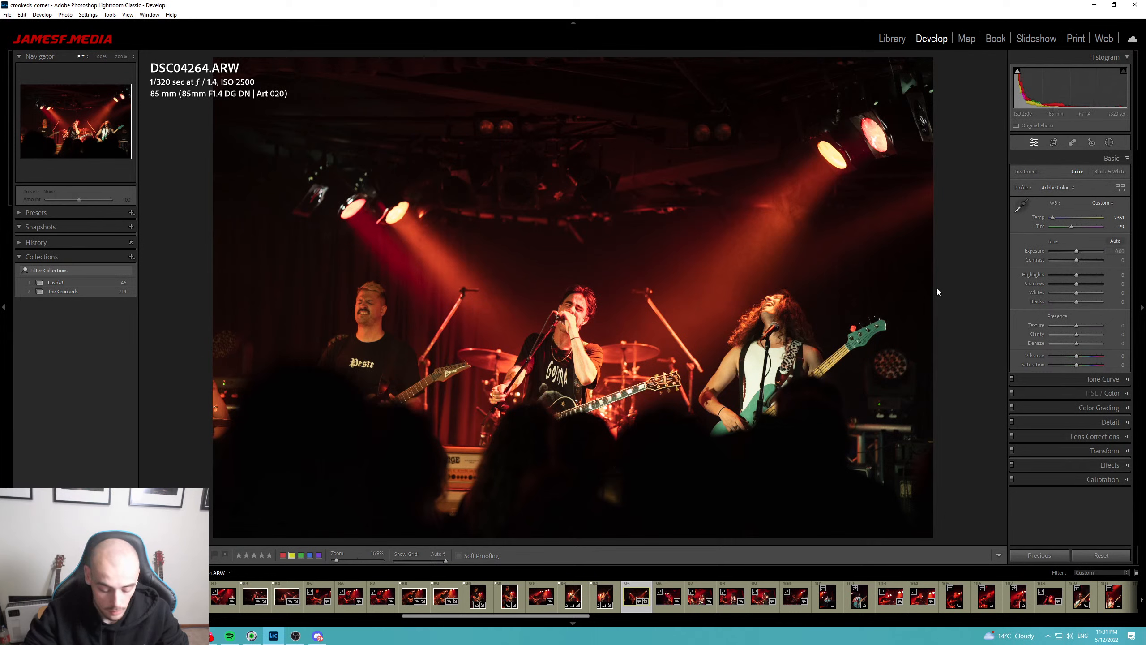
Set DSC04264 to contrast +19, highlights -19, shadows +35 and blacks +53, change its tint to -5, and check the singer up close.
{"action": "left_click_drag", "start_coordinate": [1076, 251], "coordinate": [1075, 273]}
{"action": "double_click", "coordinate": [1075, 251]}
{"action": "double_click", "coordinate": [1076, 274]}
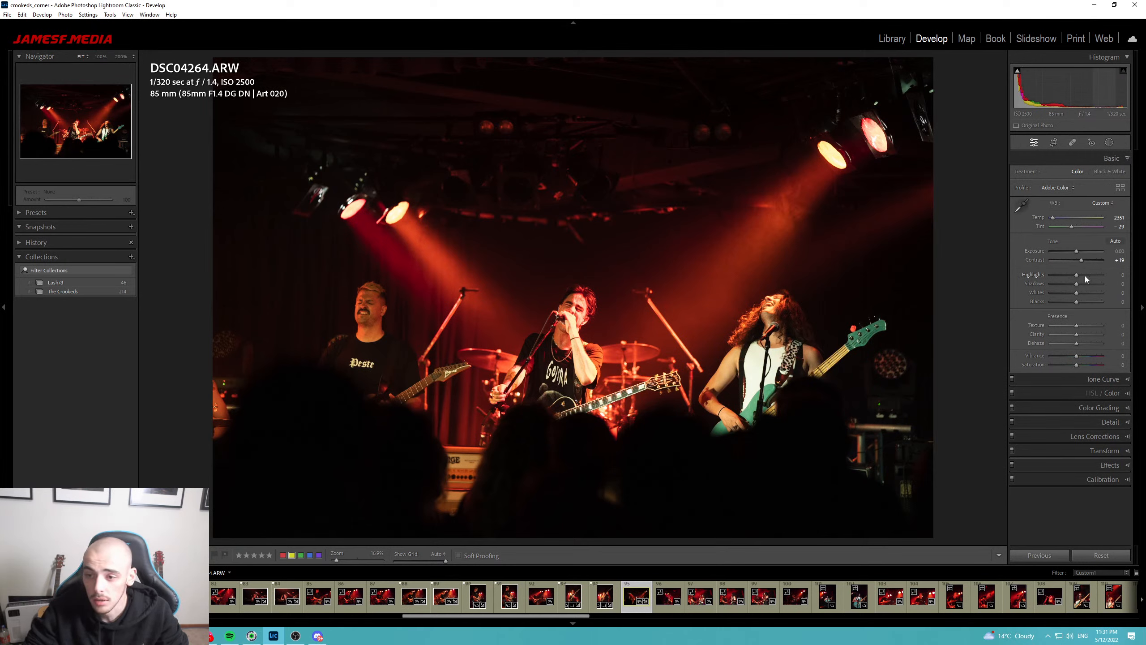
{"action": "mouse_move", "coordinate": [1078, 274]}
{"action": "left_mouse_down"}
{"action": "mouse_move", "coordinate": [1090, 287]}
{"action": "mouse_move", "coordinate": [1071, 303]}
{"action": "mouse_move", "coordinate": [1089, 304]}
{"action": "mouse_move", "coordinate": [1076, 293]}
{"action": "left_mouse_up"}
{"action": "left_click_drag", "start_coordinate": [1072, 227], "coordinate": [1078, 228]}
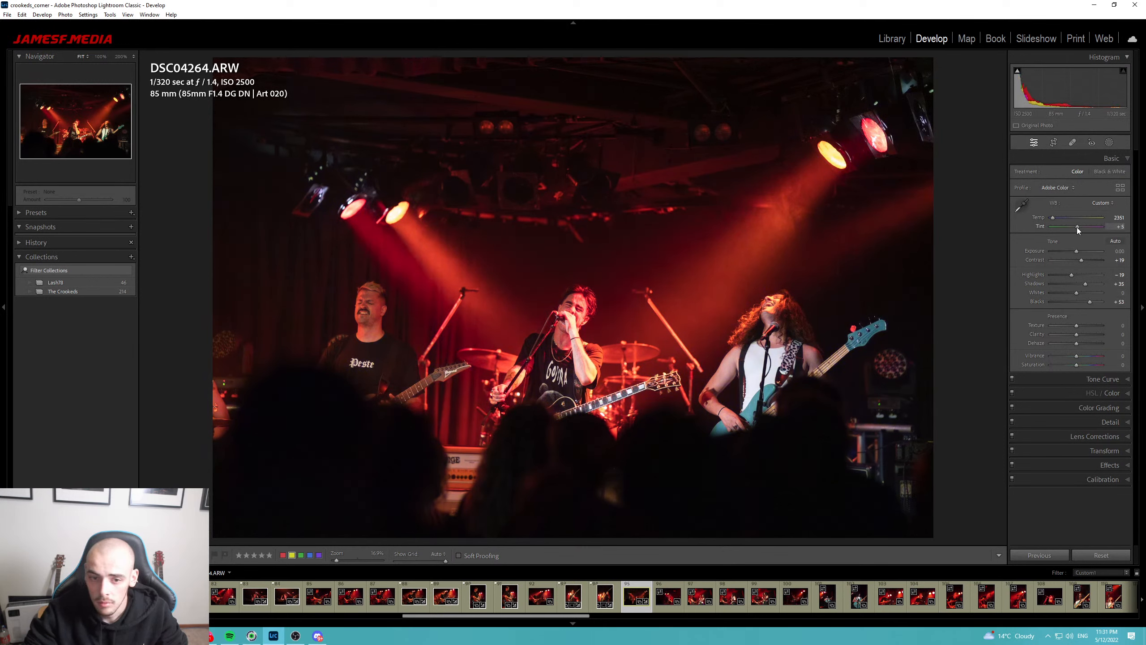
{"action": "left_click", "coordinate": [576, 353]}
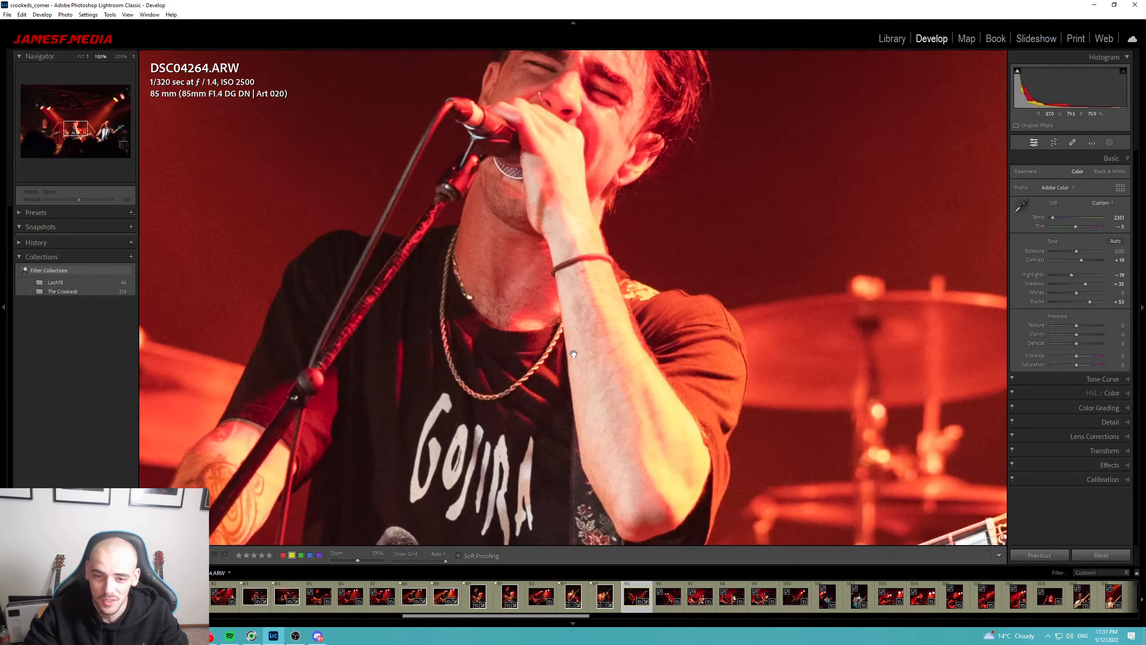
{"action": "left_click_drag", "start_coordinate": [538, 169], "coordinate": [559, 376]}
{"action": "left_click", "coordinate": [559, 375]}
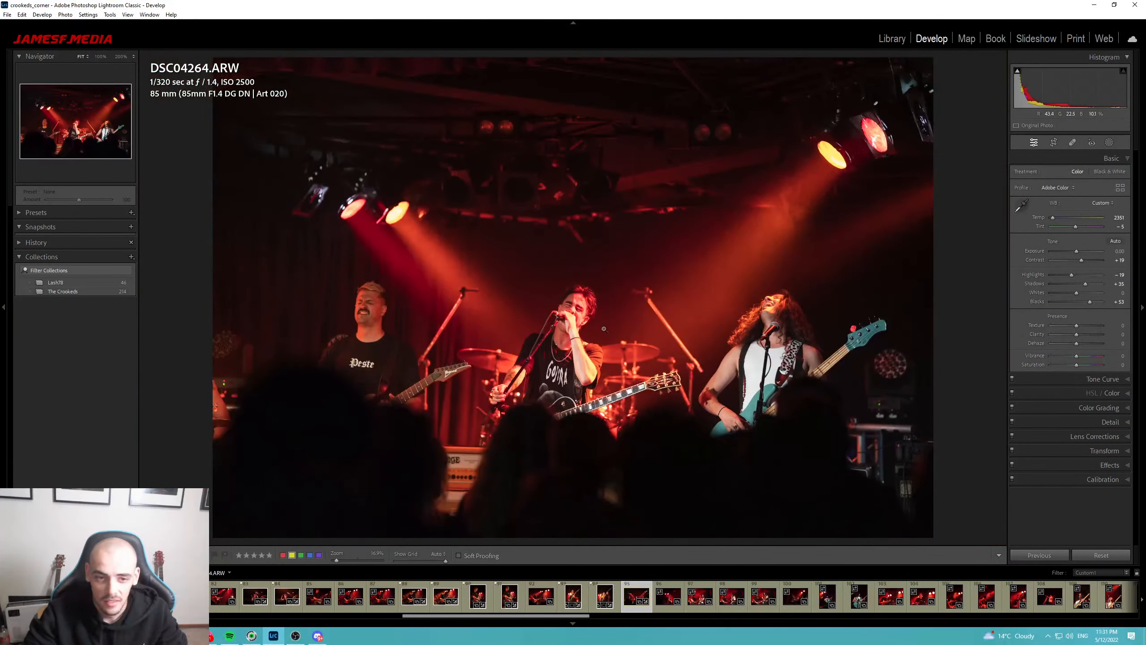
Crop DSC04264 slightly tighter around the three musicians, keeping the original aspect ratio.
{"action": "key", "text": "r"}
{"action": "left_click_drag", "start_coordinate": [572, 59], "coordinate": [573, 89]}
{"action": "left_click_drag", "start_coordinate": [587, 161], "coordinate": [576, 159]}
{"action": "key", "text": "r"}
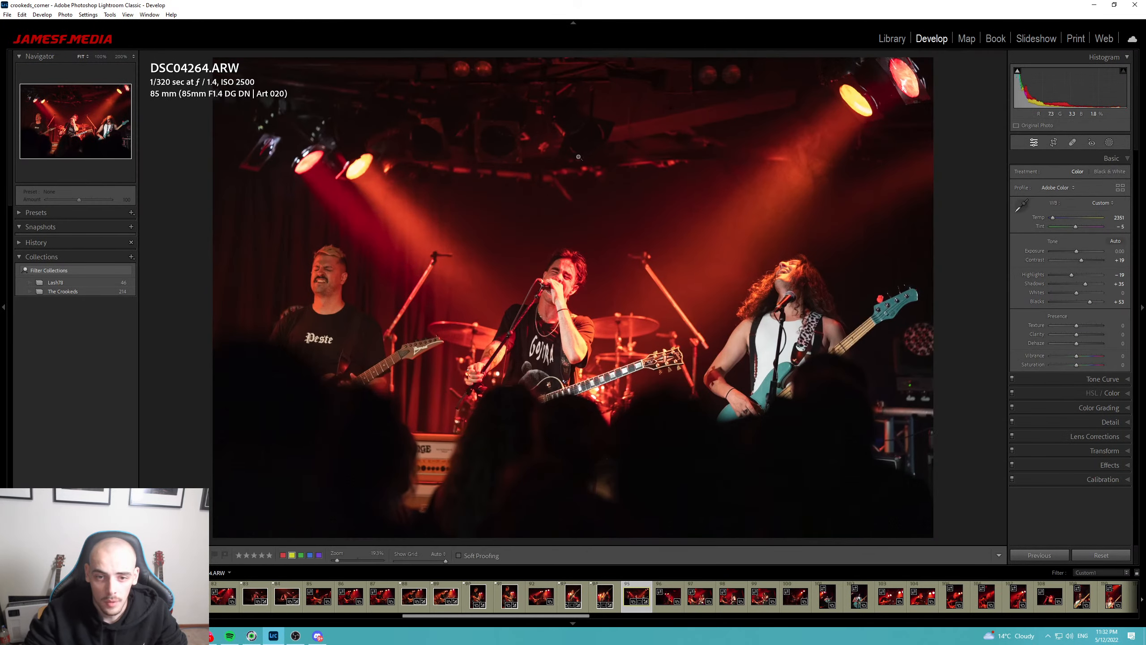
Try a camera calibration on DSC04264 with shadows tint -30 and slight red and blue primary hue shifts.
{"action": "left_click", "coordinate": [1103, 479]}
{"action": "mouse_move", "coordinate": [1079, 335]}
{"action": "left_mouse_down"}
{"action": "mouse_move", "coordinate": [1078, 315]}
{"action": "mouse_move", "coordinate": [1077, 339]}
{"action": "left_mouse_up"}
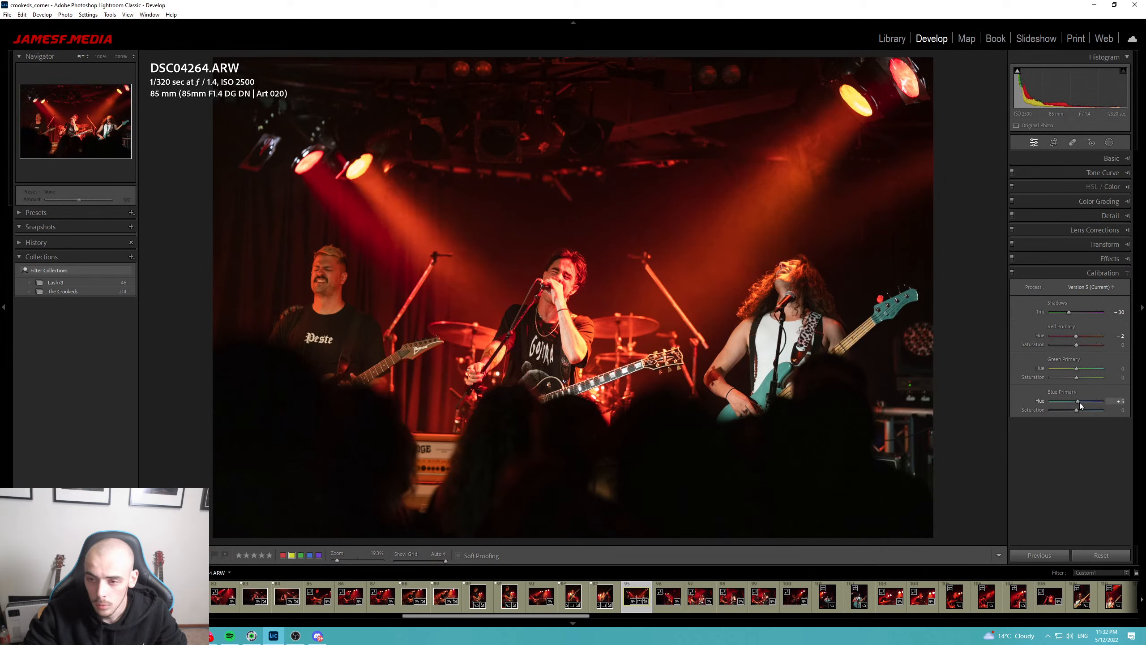
{"action": "left_click", "coordinate": [1108, 172]}
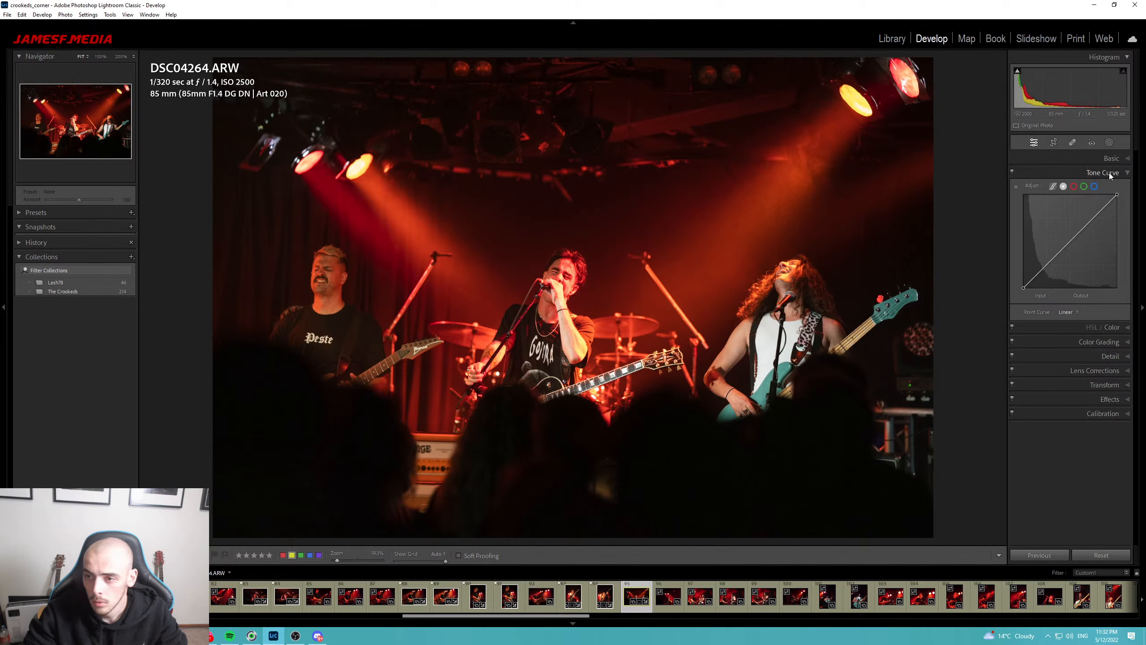
Try lowering the yellow saturation of DSC04264 to -37, compare the singer's skin up close, and reset the yellow saturation.
{"action": "left_click", "coordinate": [1110, 328]}
{"action": "mouse_move", "coordinate": [1078, 225]}
{"action": "left_mouse_down"}
{"action": "mouse_move", "coordinate": [1061, 231]}
{"action": "mouse_move", "coordinate": [1081, 235]}
{"action": "mouse_move", "coordinate": [1055, 233]}
{"action": "mouse_move", "coordinate": [1076, 238]}
{"action": "left_mouse_up"}
{"action": "double_click", "coordinate": [1076, 226]}
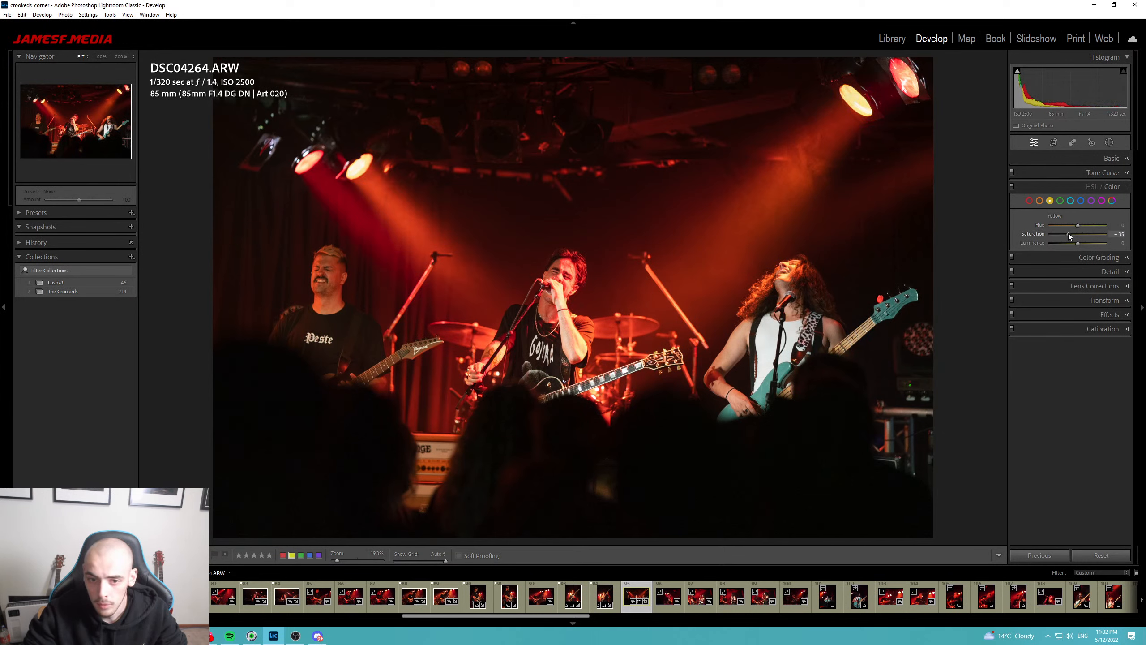
{"action": "left_click_drag", "start_coordinate": [1062, 232], "coordinate": [1069, 232]}
{"action": "left_click", "coordinate": [574, 341]}
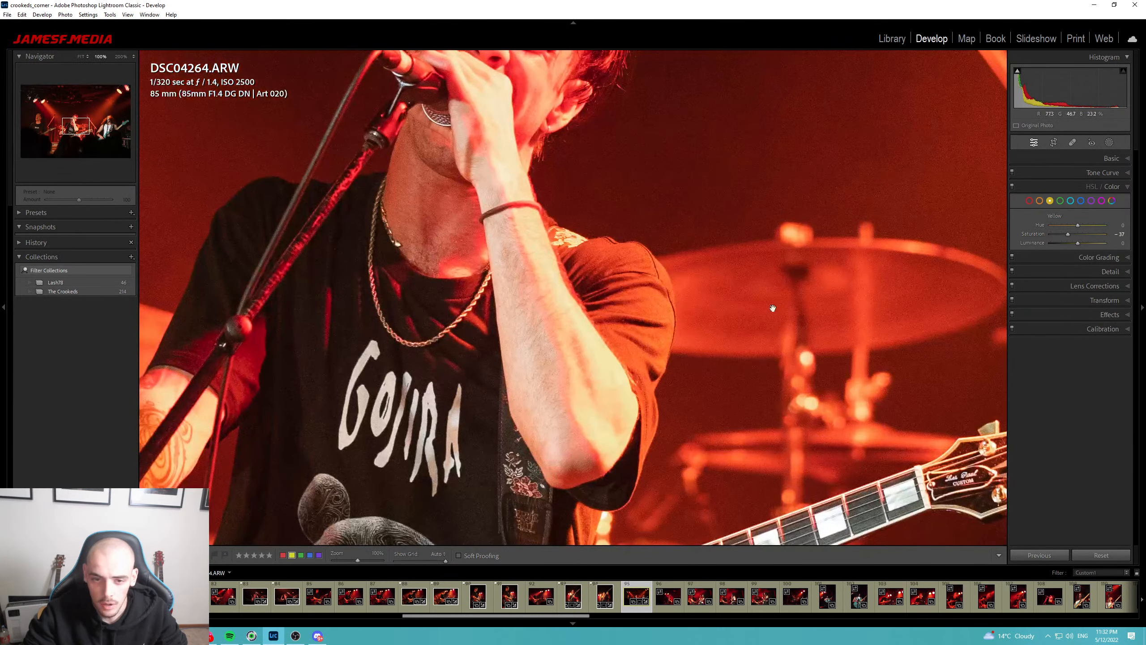
{"action": "double_click", "coordinate": [1077, 235]}
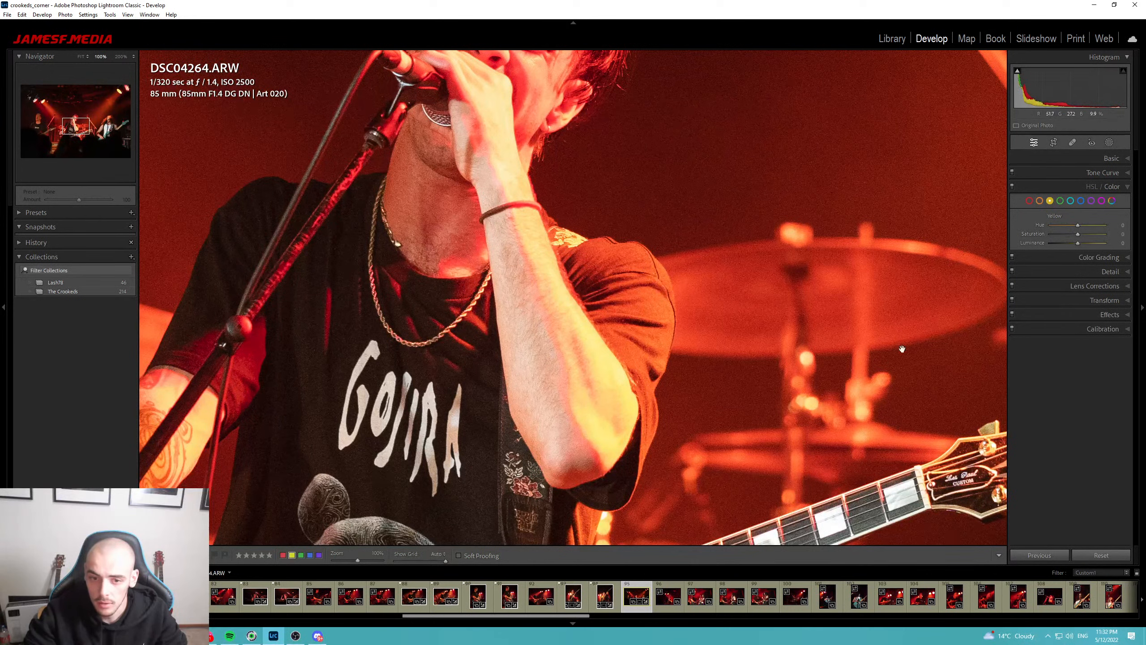
Try desaturating the oranges and yellows and shifting the red hue in DSC04264, and reset these color adjustments.
{"action": "left_click", "coordinate": [1040, 201]}
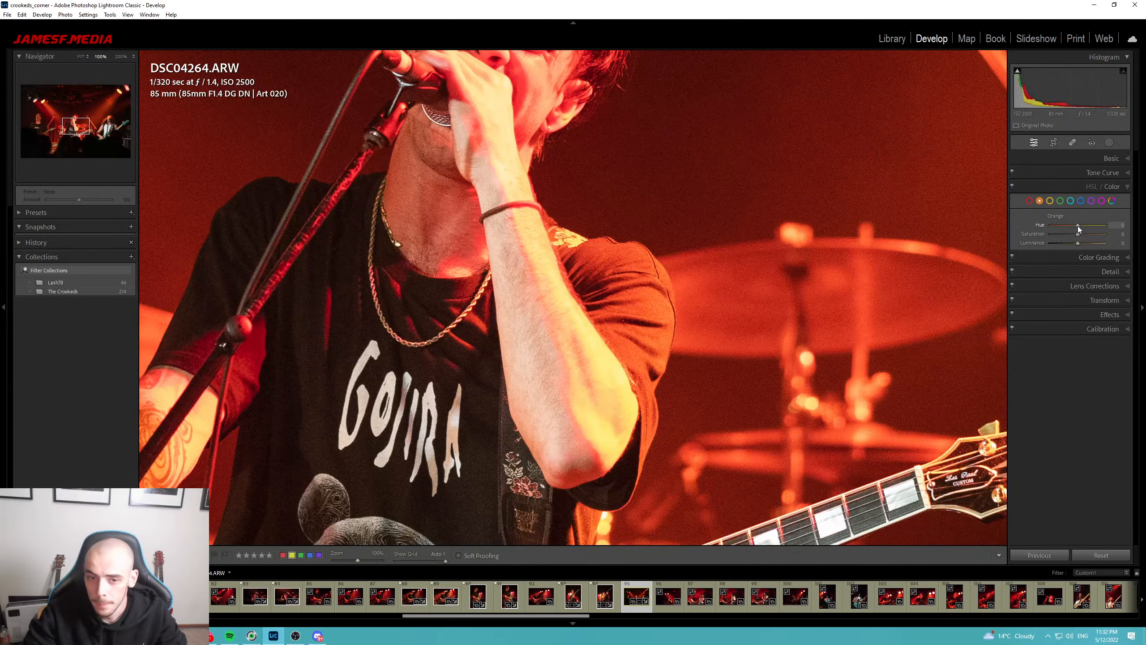
{"action": "mouse_move", "coordinate": [1078, 228]}
{"action": "left_mouse_down"}
{"action": "mouse_move", "coordinate": [1053, 229]}
{"action": "mouse_move", "coordinate": [1100, 237]}
{"action": "mouse_move", "coordinate": [1071, 244]}
{"action": "left_mouse_up"}
{"action": "left_click", "coordinate": [1050, 202]}
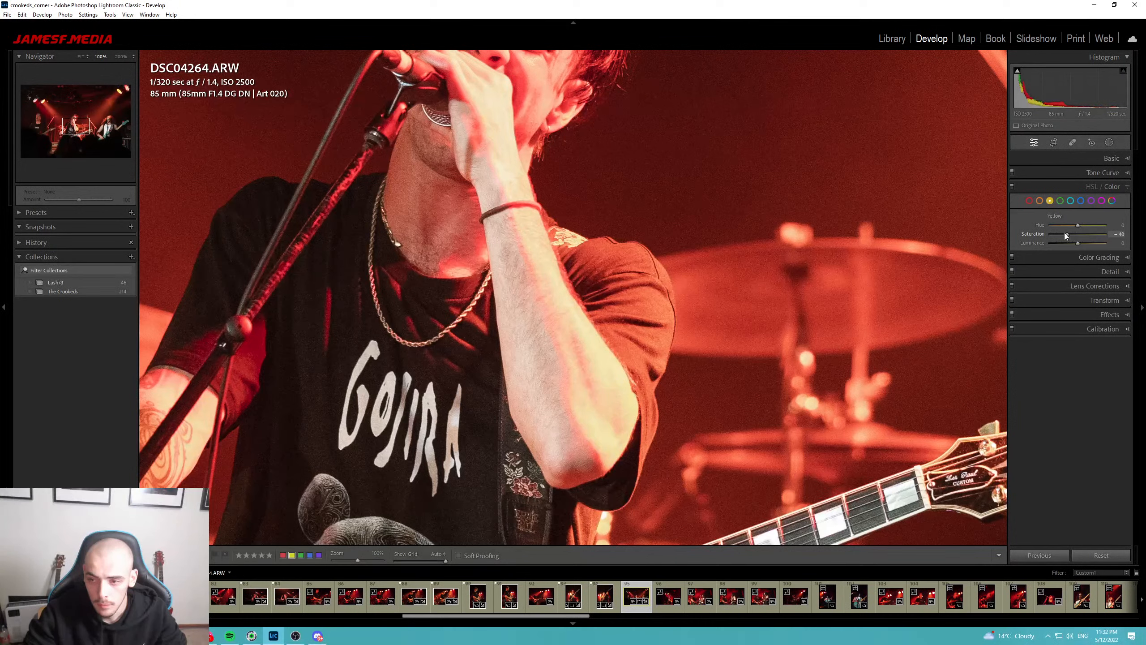
{"action": "left_click", "coordinate": [1029, 201]}
{"action": "left_click_drag", "start_coordinate": [1078, 226], "coordinate": [1073, 227]}
{"action": "double_click", "coordinate": [1072, 227]}
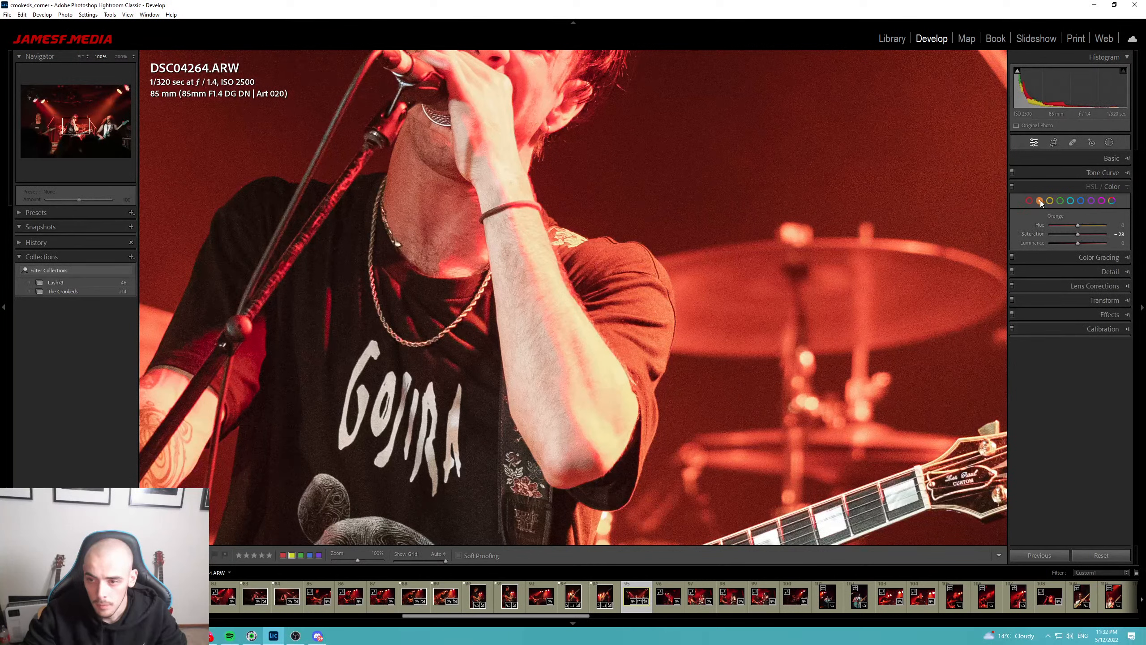
Reset the calibration's shadows tint, red primary hue and blue primary hue to 0 for DSC04264.
{"action": "left_click", "coordinate": [1109, 329]}
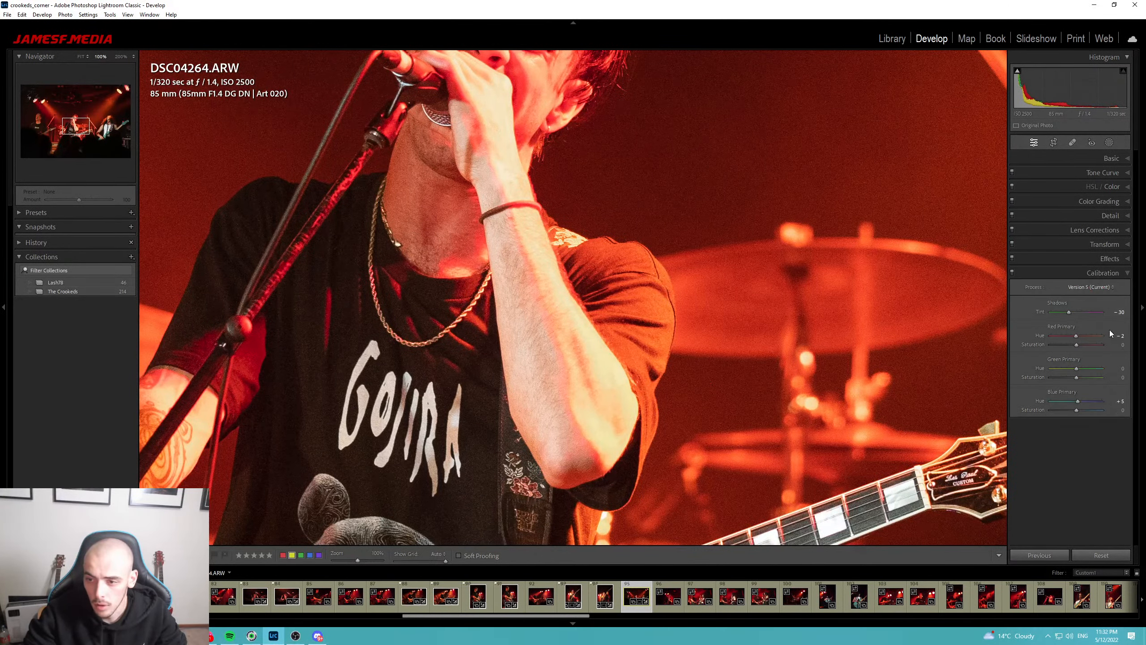
{"action": "double_click", "coordinate": [1066, 311]}
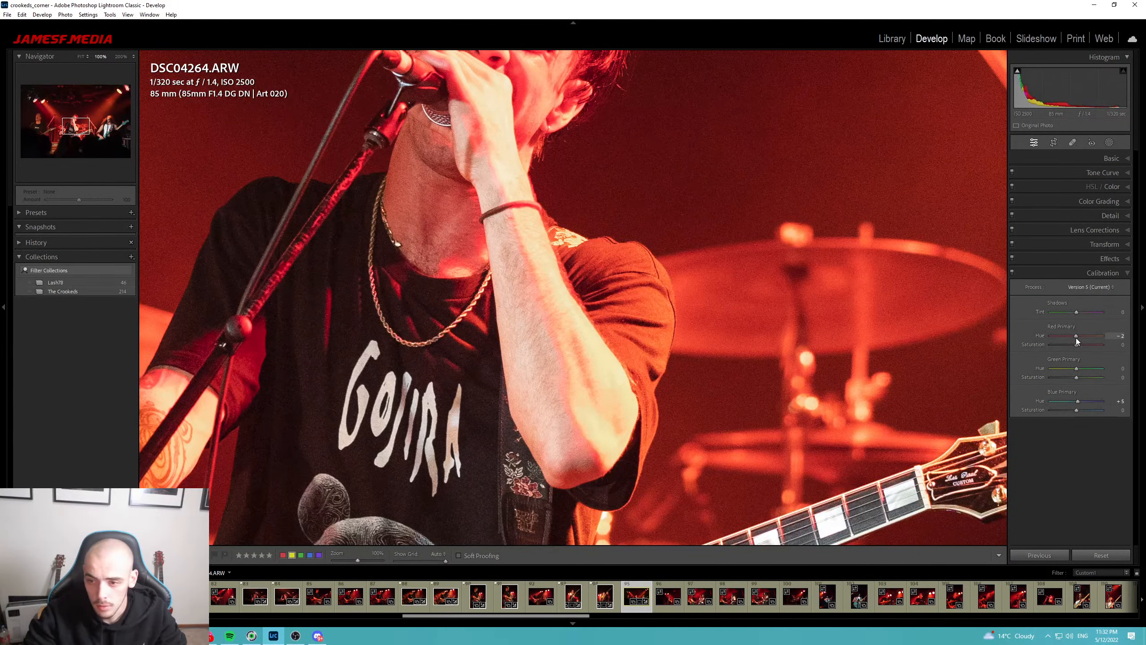
{"action": "double_click", "coordinate": [1077, 400]}
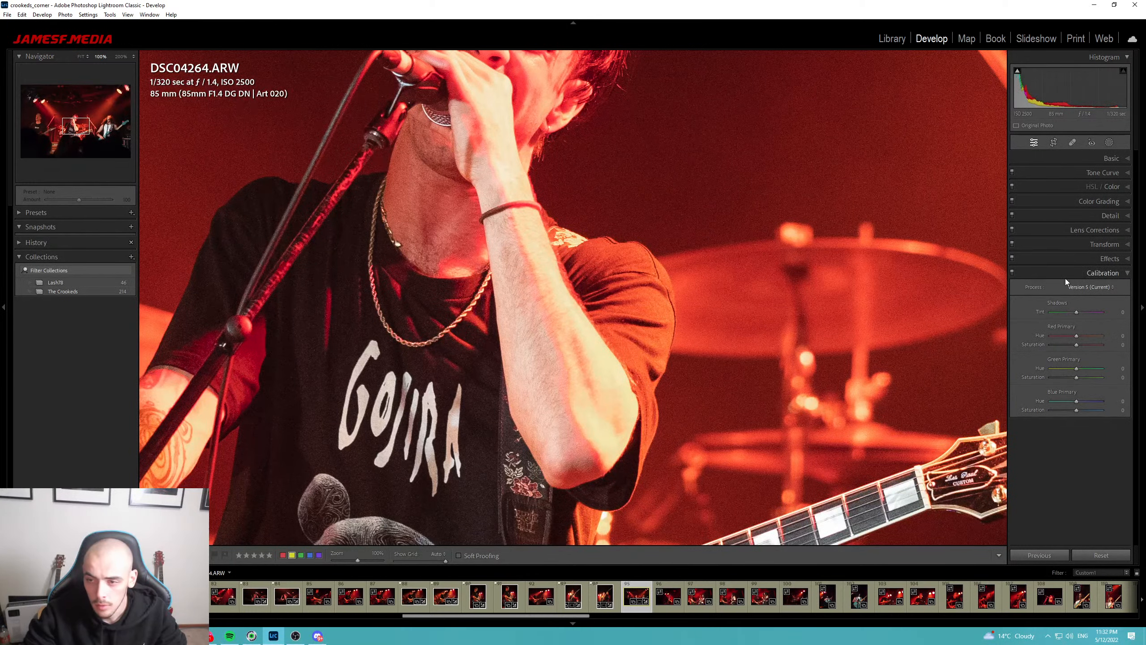
Set the white balance of DSC04264 to temperature 2000 and tint -18.
{"action": "left_click", "coordinate": [1112, 159]}
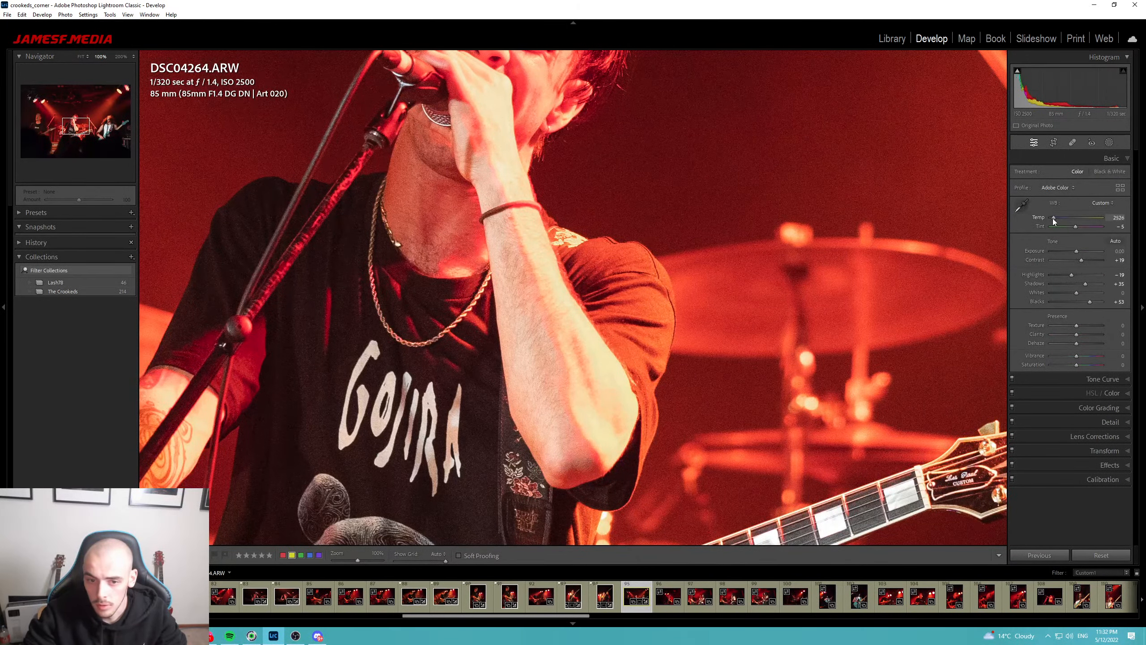
{"action": "left_click_drag", "start_coordinate": [1054, 220], "coordinate": [1051, 222]}
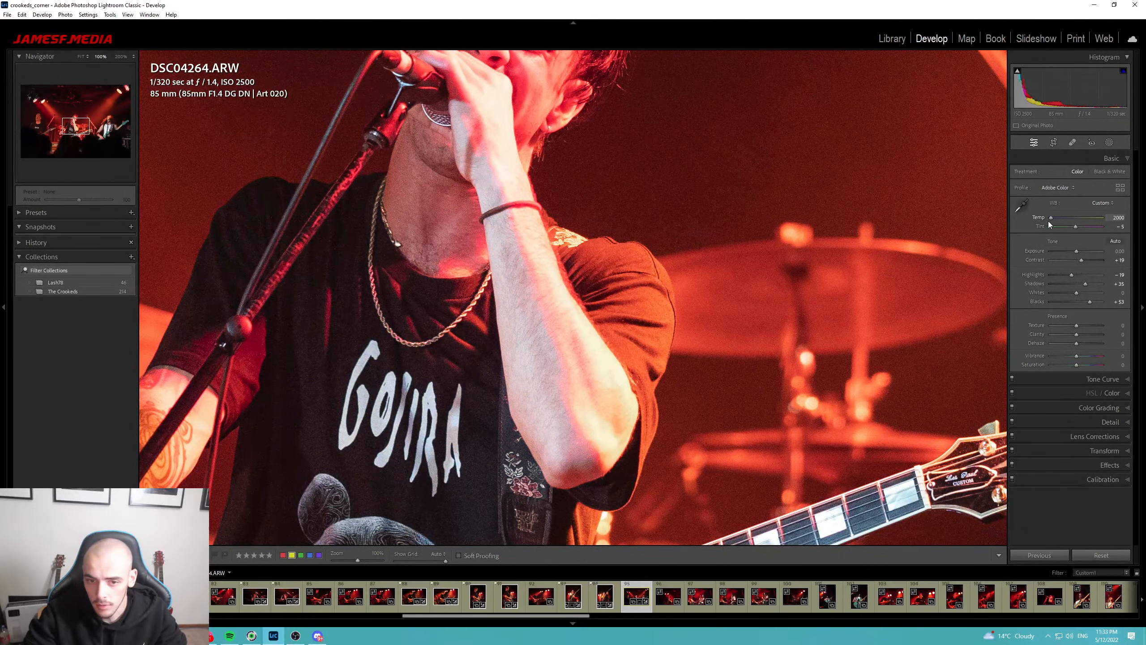
{"action": "left_click_drag", "start_coordinate": [1073, 227], "coordinate": [1073, 231]}
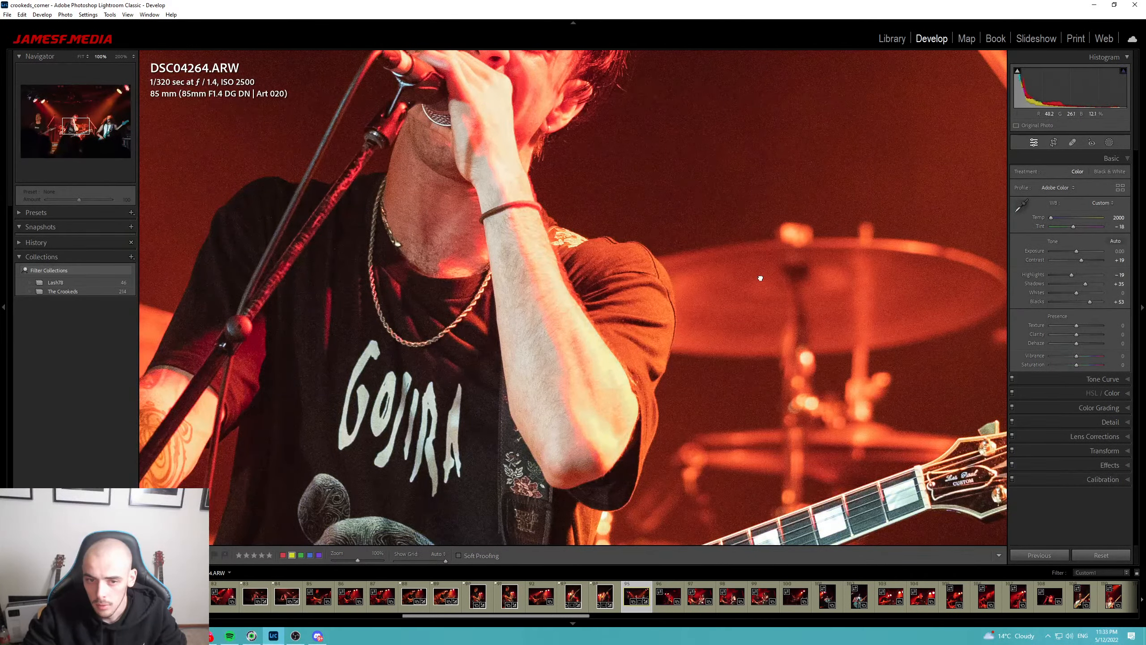
{"action": "key", "text": "z"}
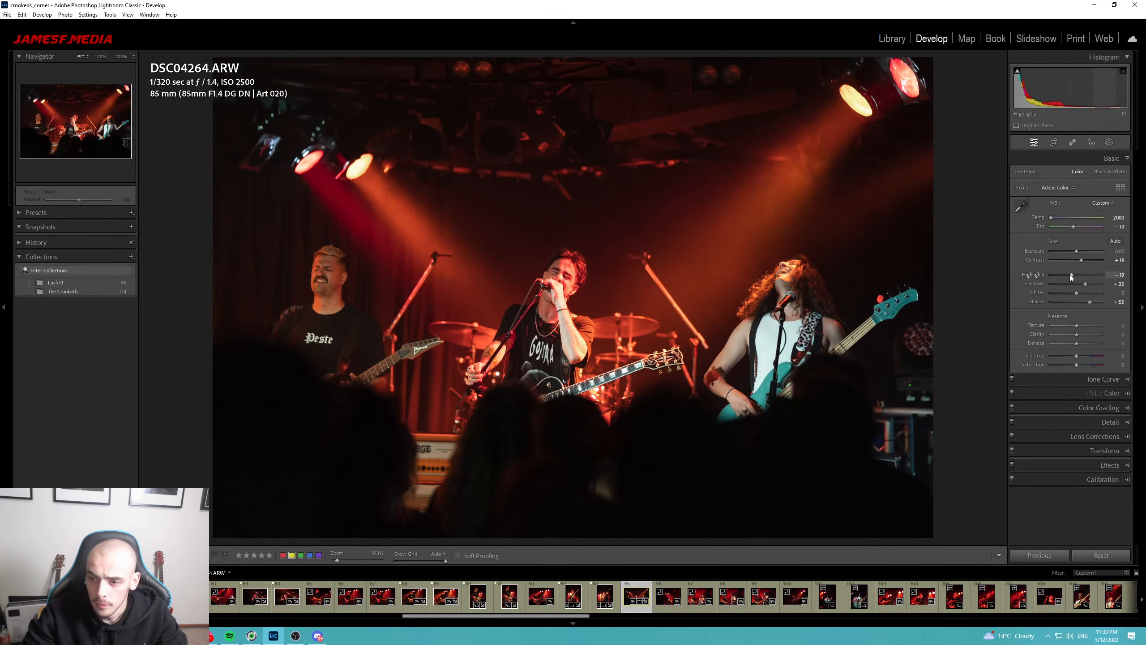
Refine the highlights of DSC04264 to -32 and the shadows to +32, checking the singer up close.
{"action": "left_click_drag", "start_coordinate": [1069, 274], "coordinate": [1065, 274]}
{"action": "left_click", "coordinate": [566, 343]}
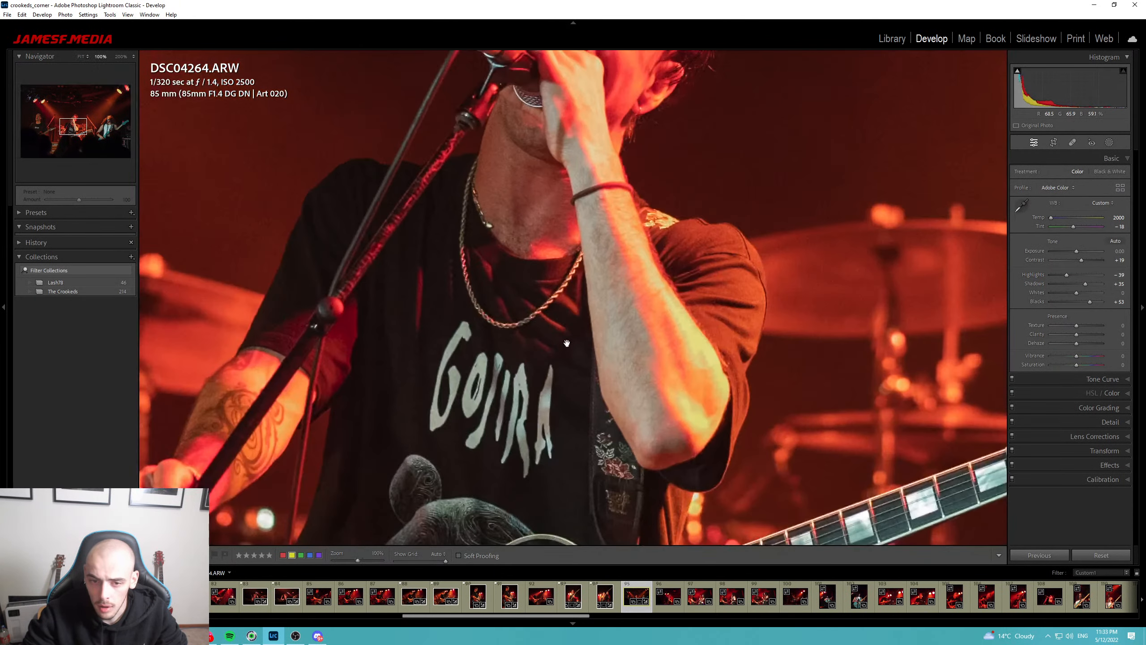
{"action": "left_click_drag", "start_coordinate": [684, 334], "coordinate": [648, 345]}
{"action": "left_click_drag", "start_coordinate": [1067, 275], "coordinate": [1083, 291]}
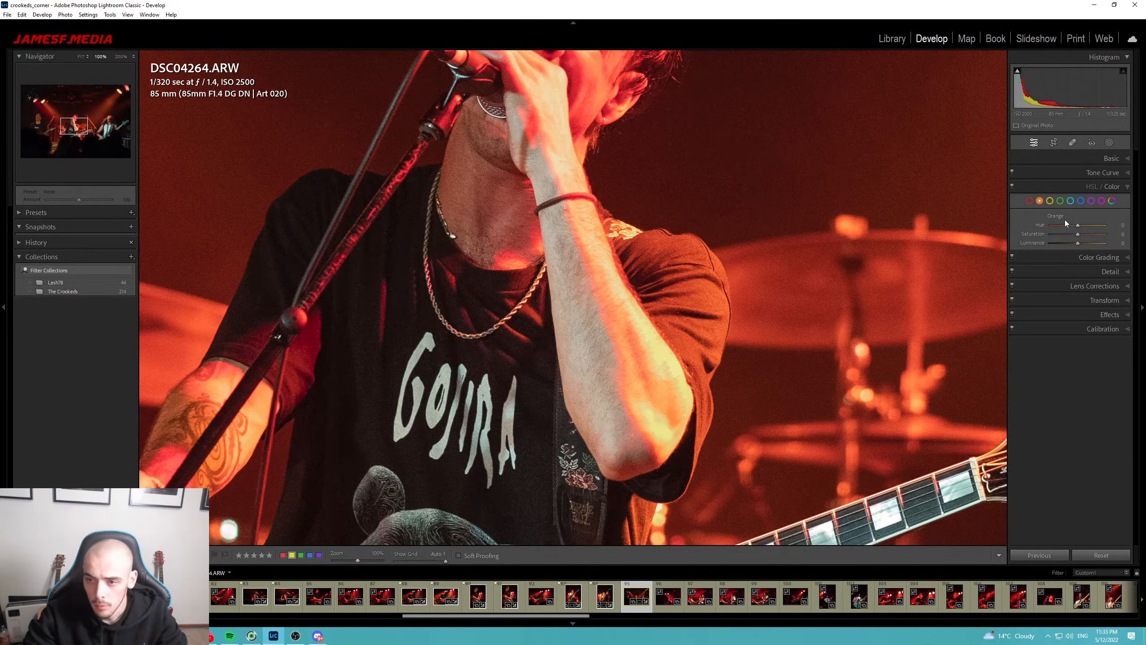
Shift the red hue of DSC04264 to +8 and compare the whole photo with its unedited version.
{"action": "left_click_drag", "start_coordinate": [1076, 228], "coordinate": [1078, 227]}
{"action": "left_click_drag", "start_coordinate": [846, 217], "coordinate": [842, 351]}
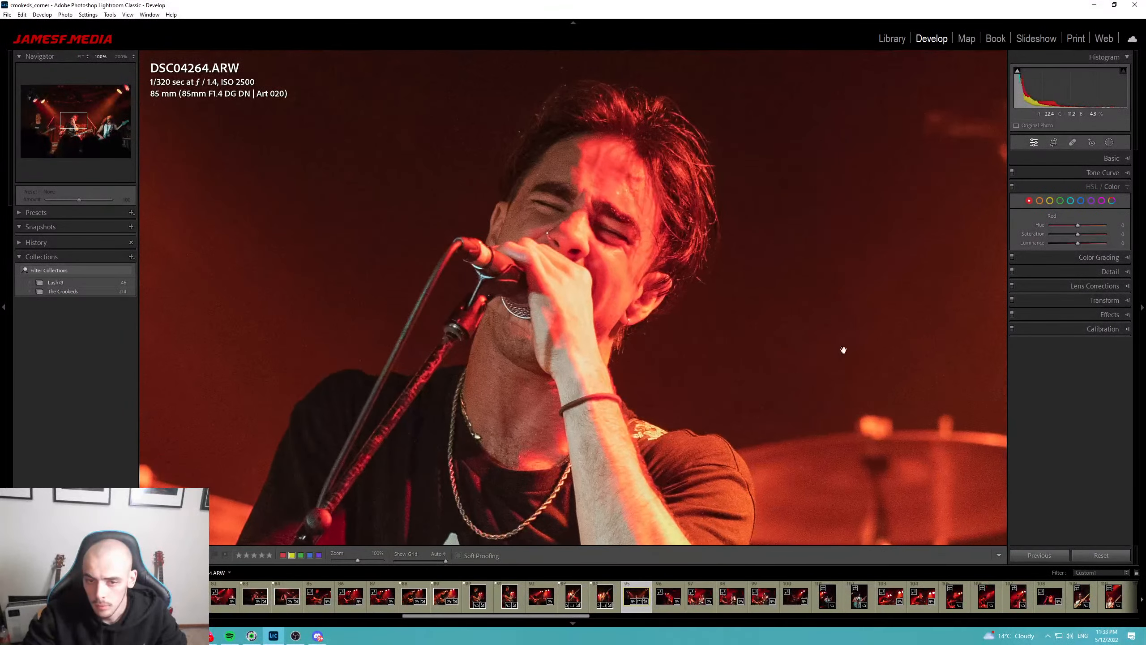
{"action": "left_click_drag", "start_coordinate": [1083, 227], "coordinate": [1080, 229]}
{"action": "left_click", "coordinate": [816, 313]}
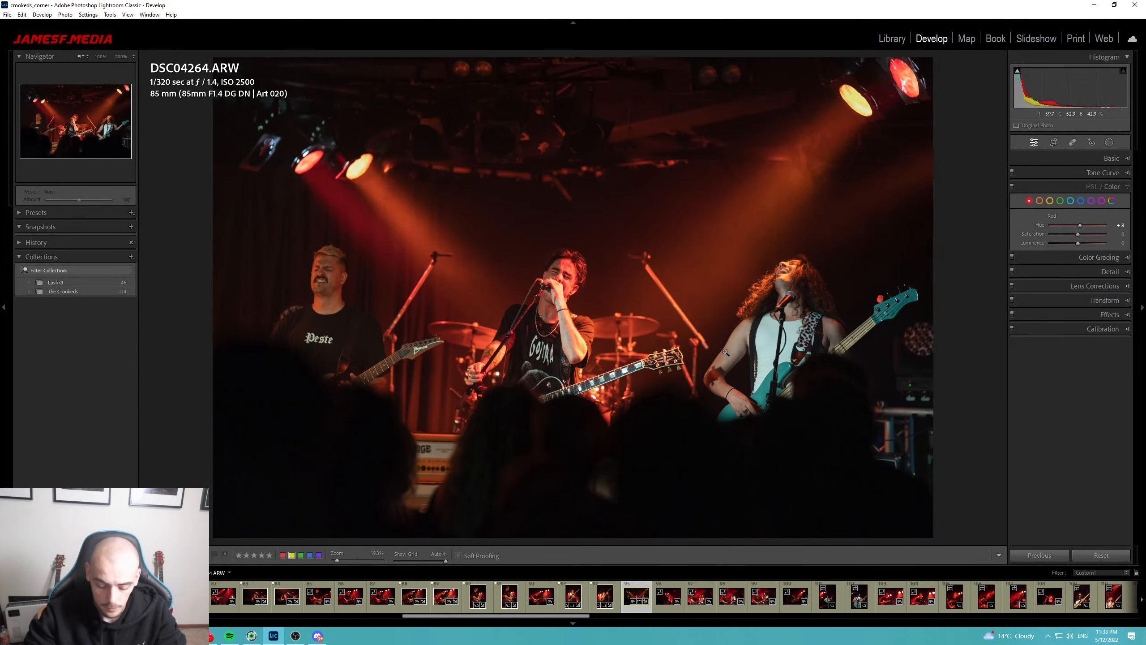
{"action": "key", "text": "backslash"}
{"action": "key", "text": "backslash"}
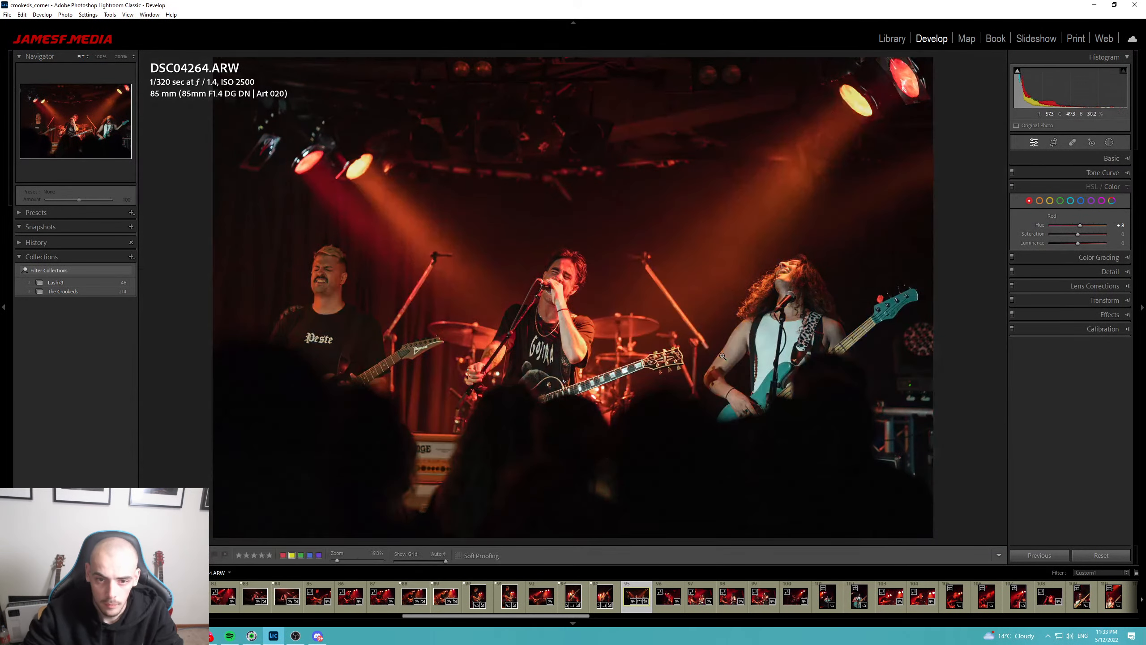
Raise the exposure of DSC04264 to +0.35 and the contrast to +42, and flag the photo as a pick.
{"action": "left_click", "coordinate": [1107, 159]}
{"action": "mouse_move", "coordinate": [1085, 264]}
{"action": "left_mouse_down"}
{"action": "mouse_move", "coordinate": [1095, 261]}
{"action": "mouse_move", "coordinate": [1076, 253]}
{"action": "left_mouse_up"}
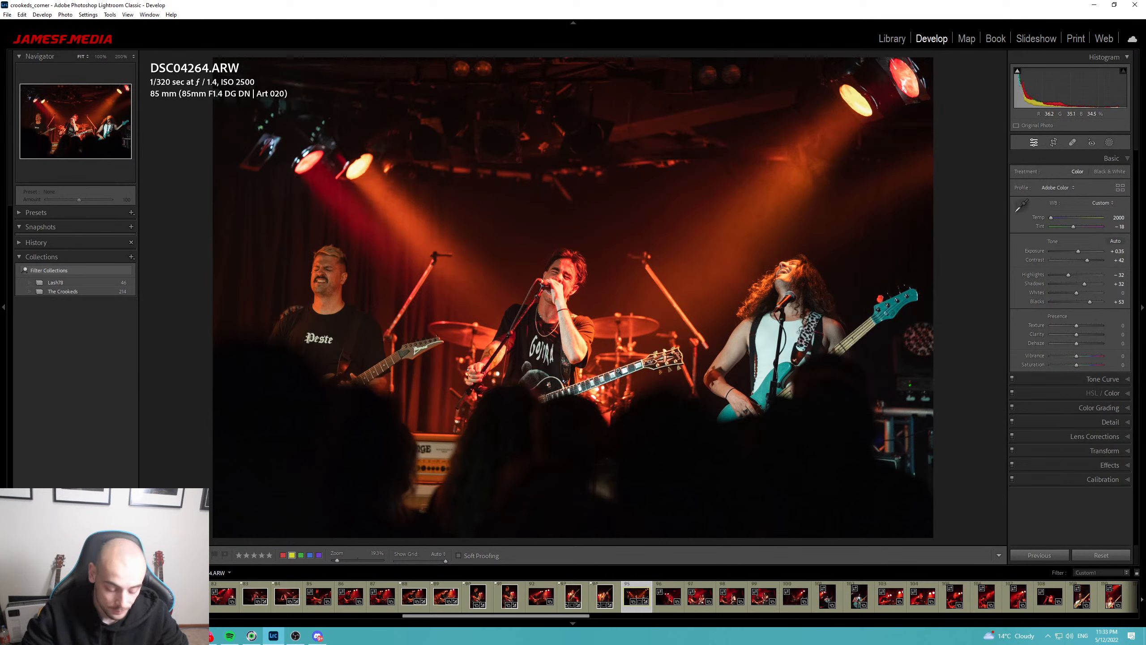
{"action": "key", "text": "p"}
Open DSC04267, check the singer's face at full size, and reject the photo.
{"action": "left_click", "coordinate": [664, 603]}
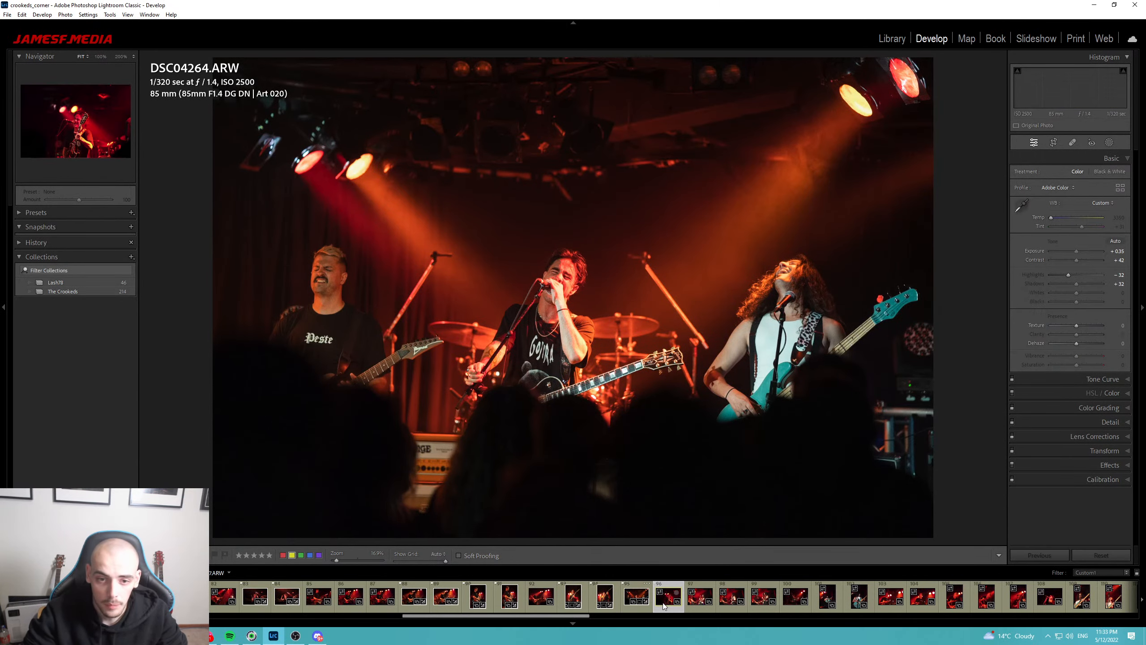
{"action": "left_click", "coordinate": [577, 294]}
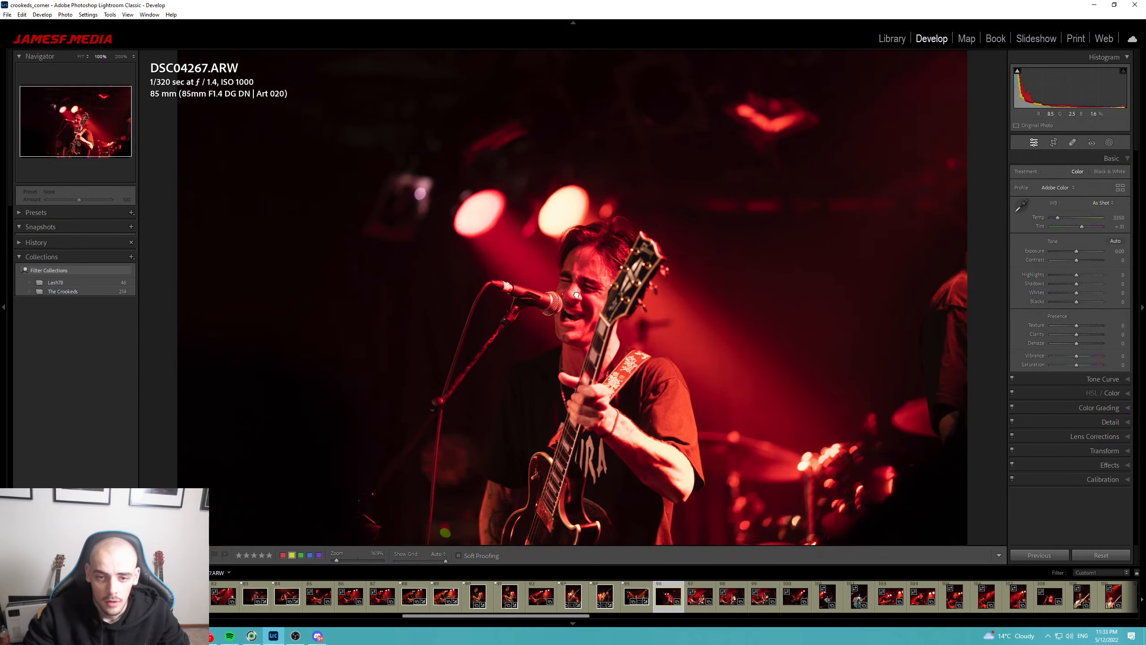
{"action": "left_click", "coordinate": [577, 294]}
{"action": "left_click", "coordinate": [501, 388]}
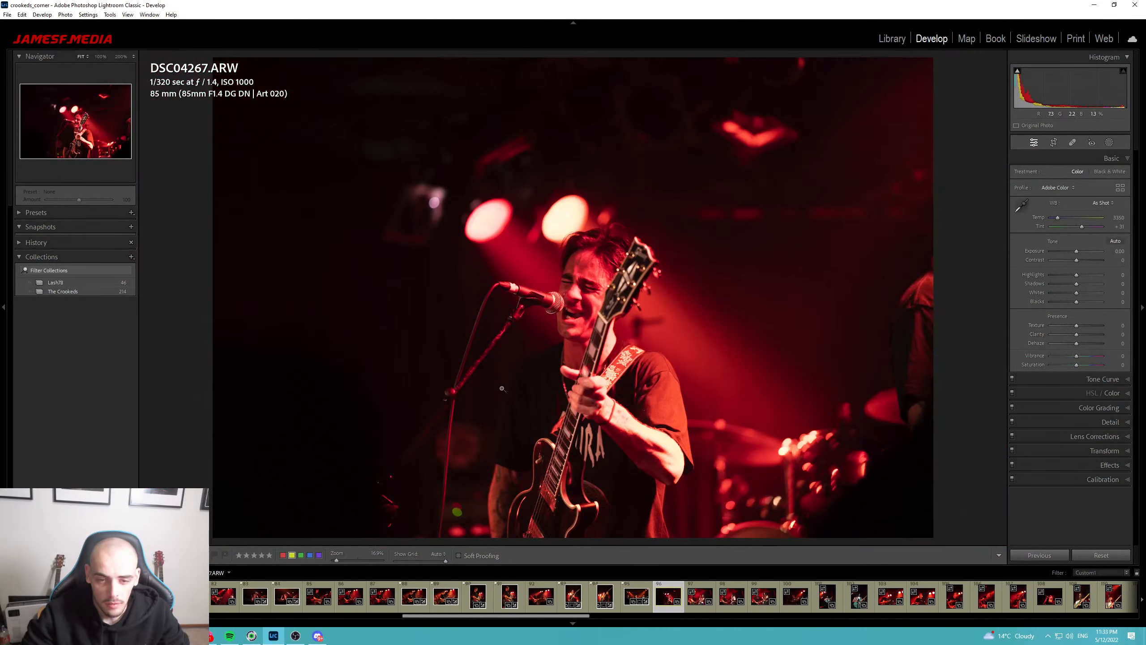
{"action": "key", "text": "x"}
Set DSC04272 to temperature 2614 and tint -11, with contrast +25, highlights -21, shadows +25 and blacks -28.
{"action": "key", "text": "Right"}
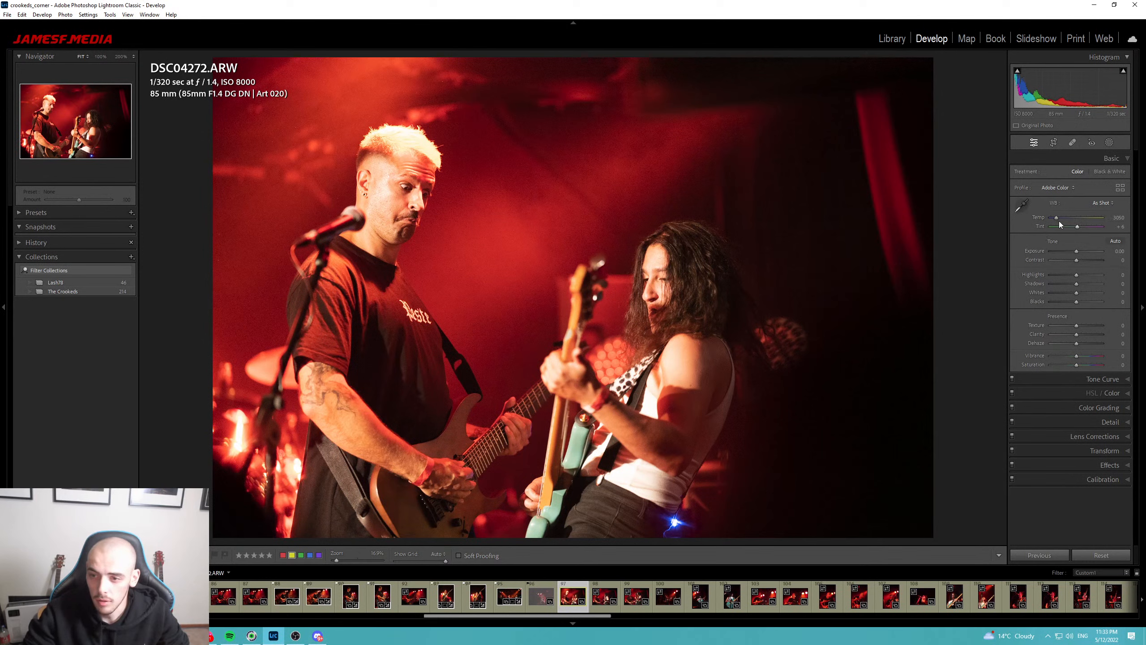
{"action": "left_click_drag", "start_coordinate": [1056, 219], "coordinate": [1074, 226]}
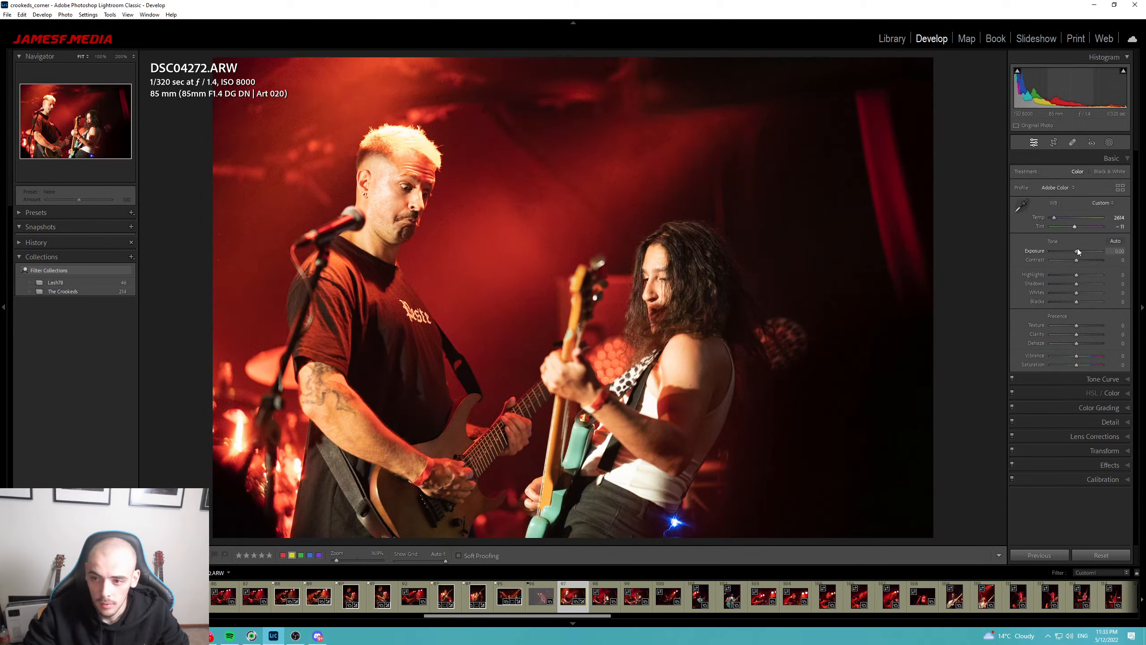
{"action": "left_click_drag", "start_coordinate": [1076, 261], "coordinate": [1083, 284]}
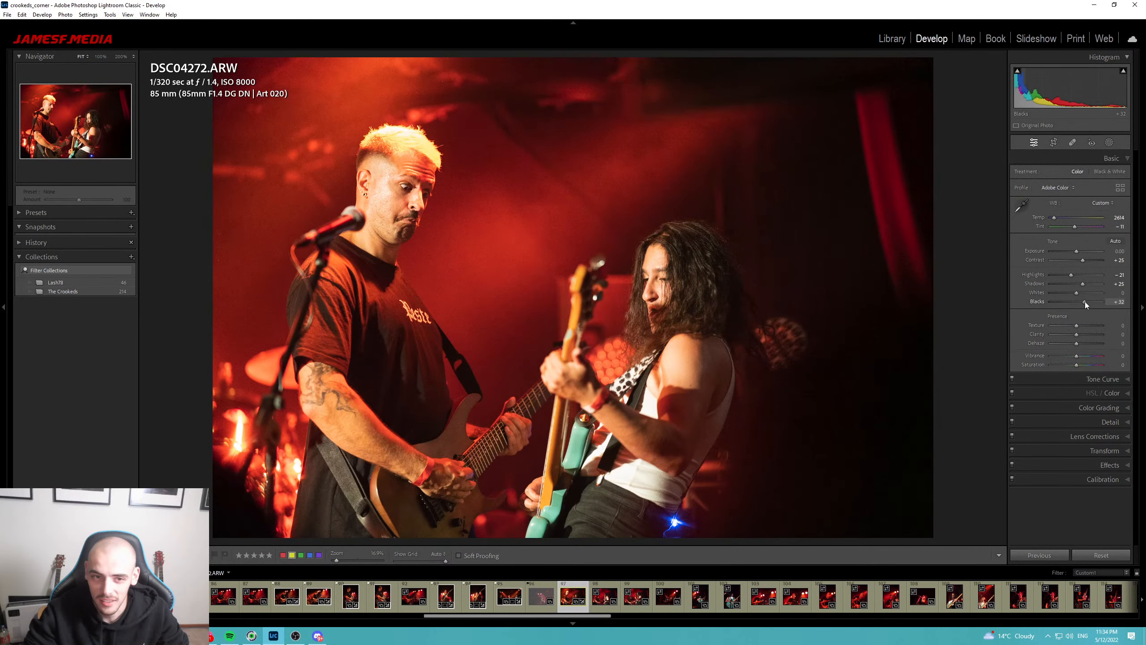
{"action": "left_click_drag", "start_coordinate": [1078, 304], "coordinate": [1066, 304]}
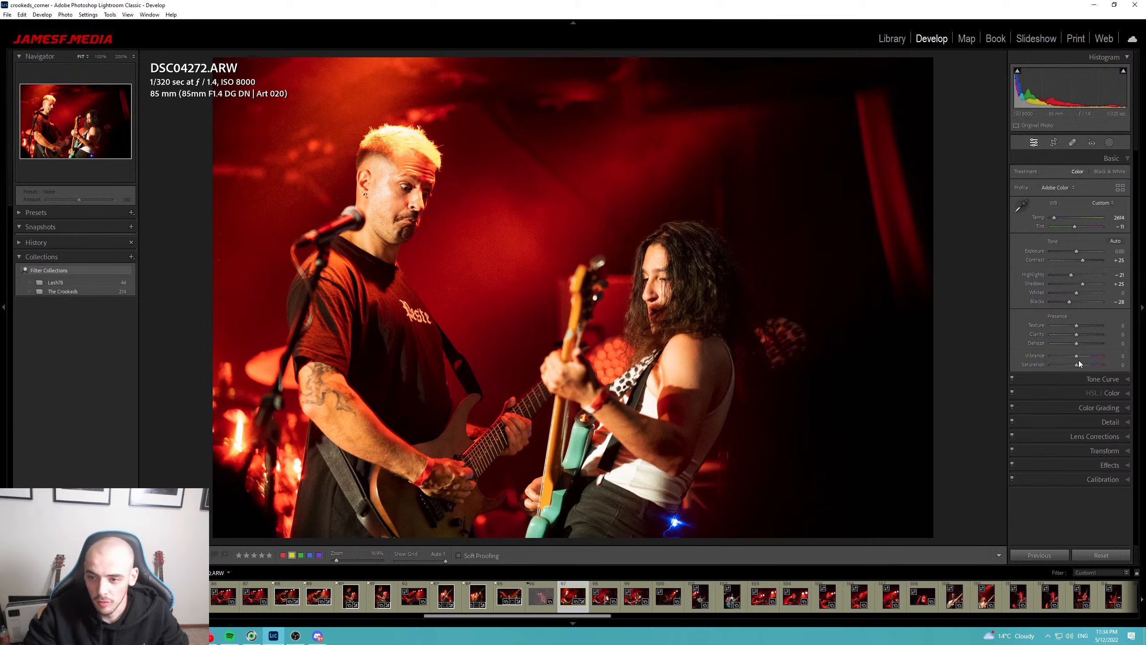
Add an inverted radial gradient mask around both guitarists in DSC04272 and lower its exposure by about one stop.
{"action": "left_click", "coordinate": [1099, 380]}
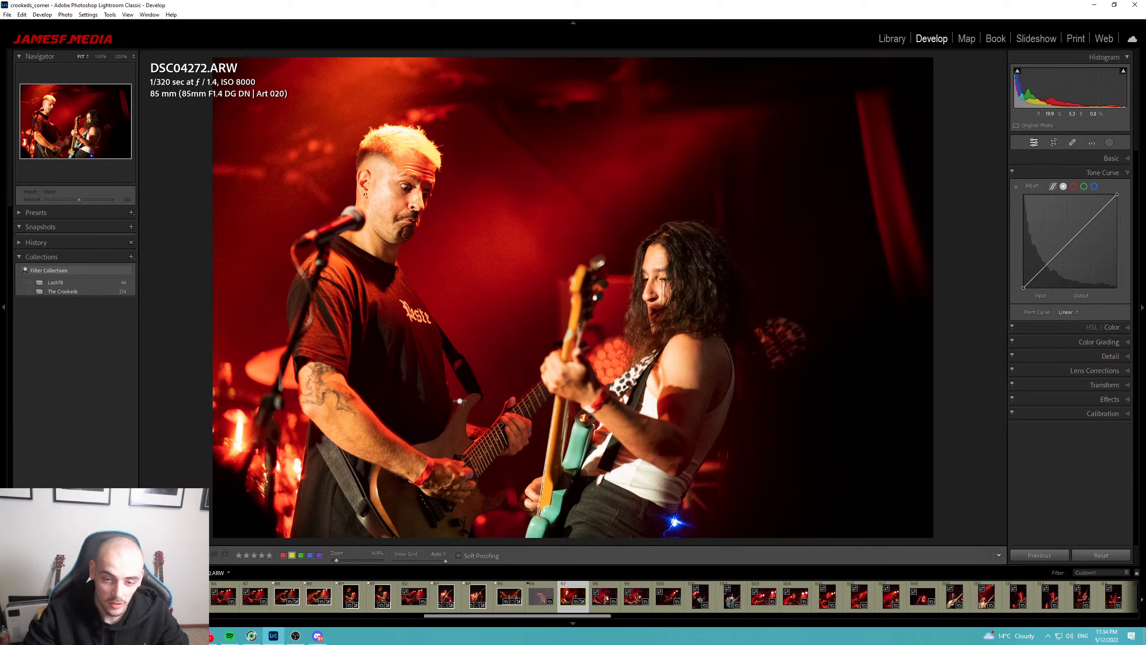
{"action": "key", "text": "shift+m"}
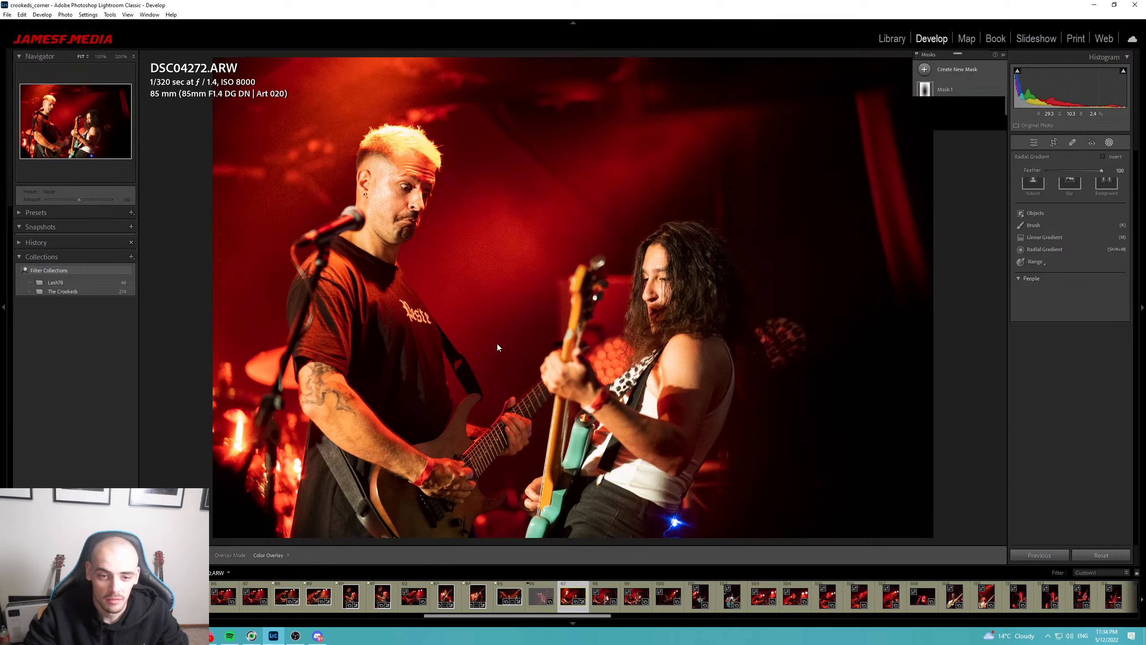
{"action": "left_click_drag", "start_coordinate": [504, 338], "coordinate": [787, 539]}
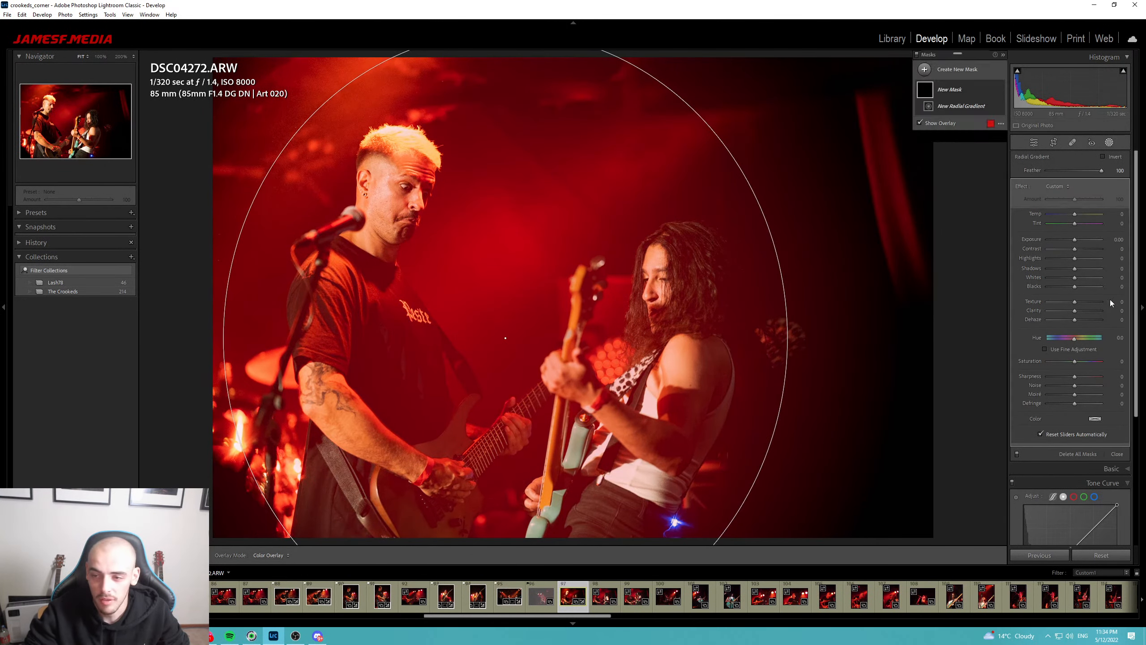
{"action": "left_click", "coordinate": [1101, 157]}
{"action": "left_click_drag", "start_coordinate": [1076, 239], "coordinate": [1069, 239]}
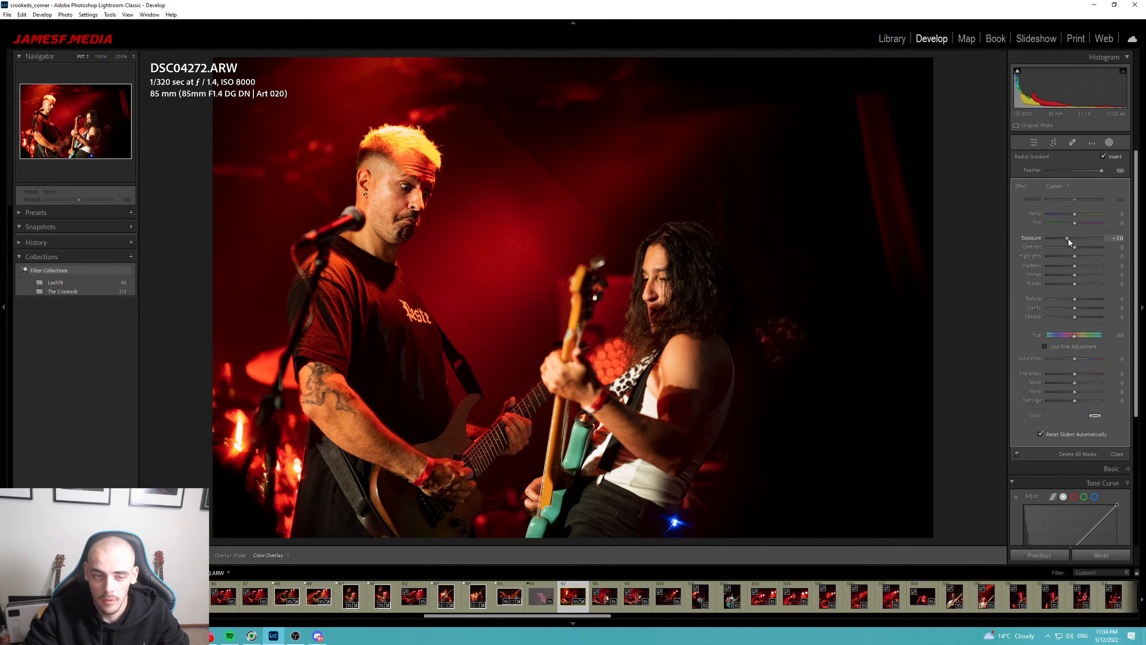
{"action": "key", "text": "Escape"}
{"action": "key", "text": "Escape"}
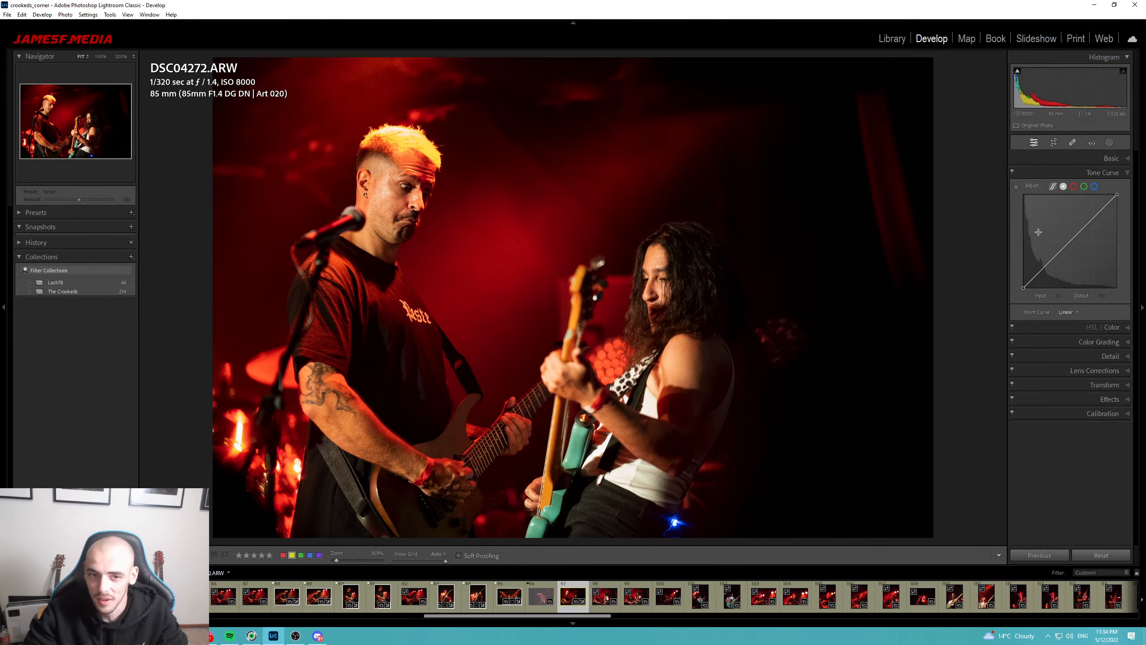
Crop DSC04272 slightly tighter around the two guitarists at the original aspect ratio, and compare the result with the unedited version.
{"action": "key", "text": "r"}
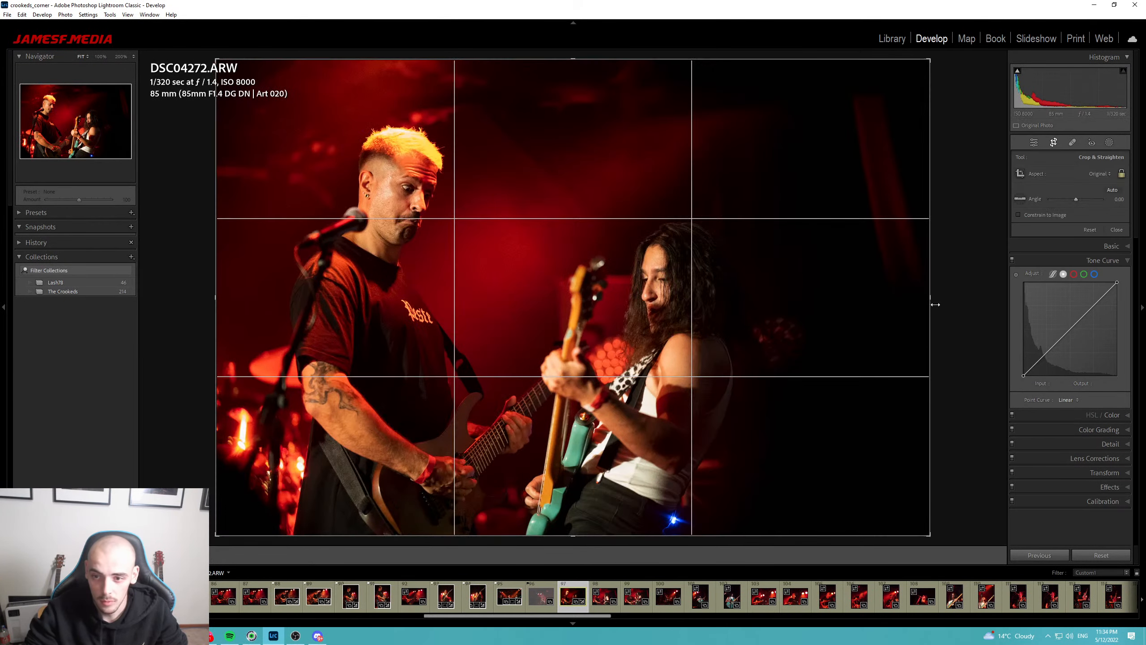
{"action": "left_click_drag", "start_coordinate": [934, 305], "coordinate": [883, 300]}
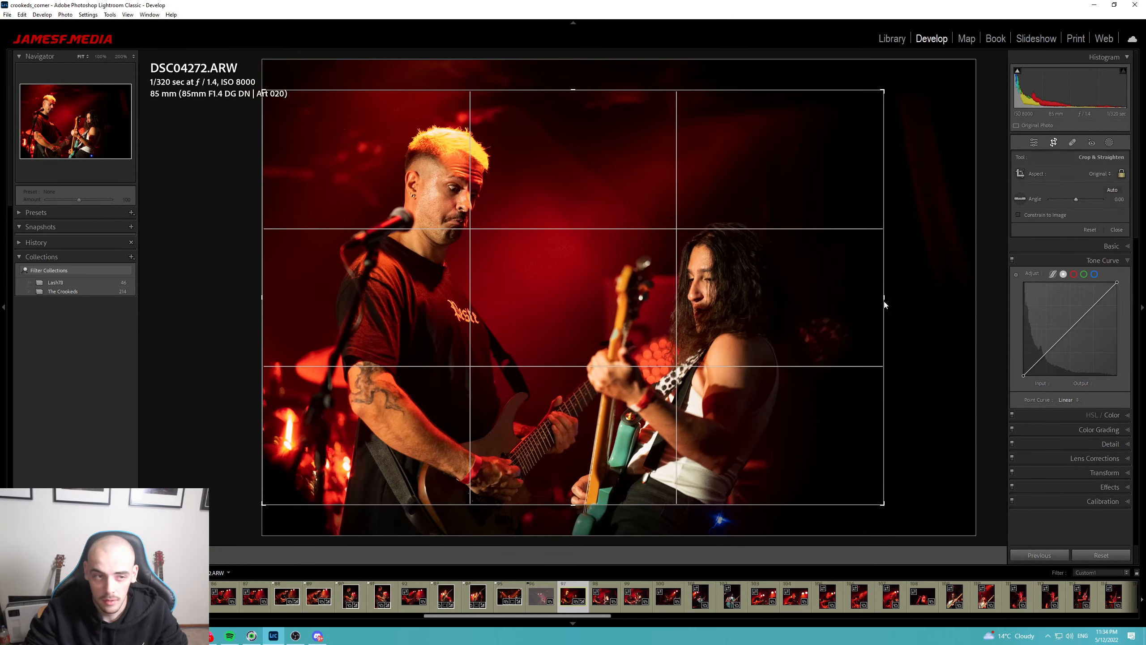
{"action": "left_click_drag", "start_coordinate": [695, 282], "coordinate": [695, 296]}
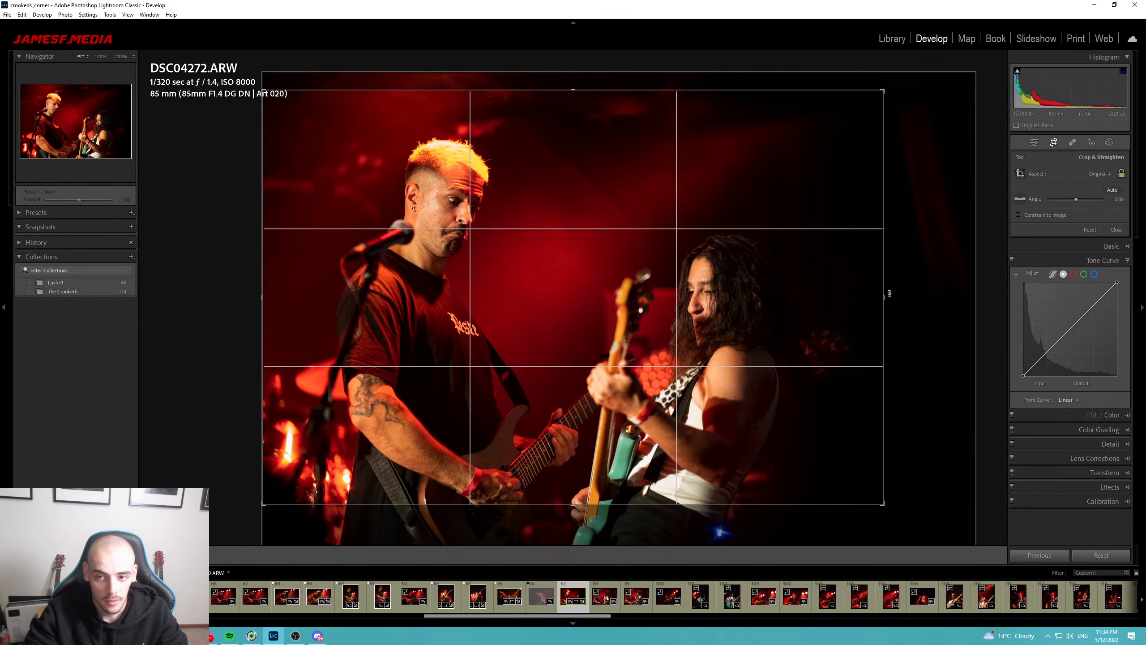
{"action": "mouse_move", "coordinate": [889, 294]}
{"action": "left_mouse_down"}
{"action": "mouse_move", "coordinate": [872, 297]}
{"action": "mouse_move", "coordinate": [894, 298]}
{"action": "left_mouse_up"}
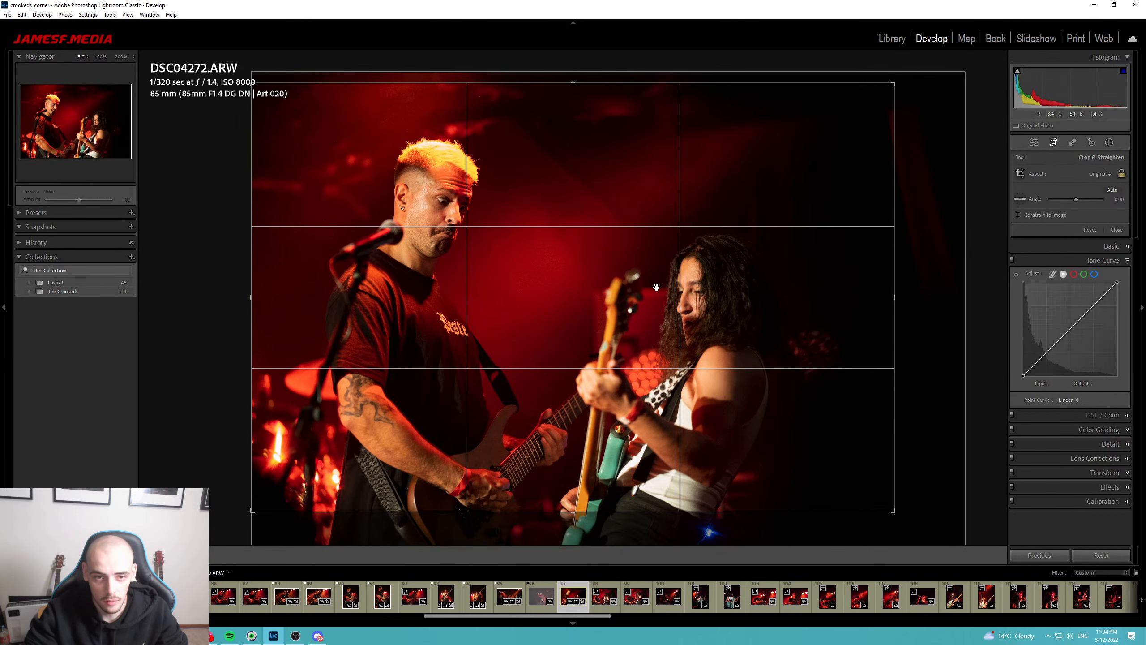
{"action": "left_click_drag", "start_coordinate": [656, 286], "coordinate": [654, 286]}
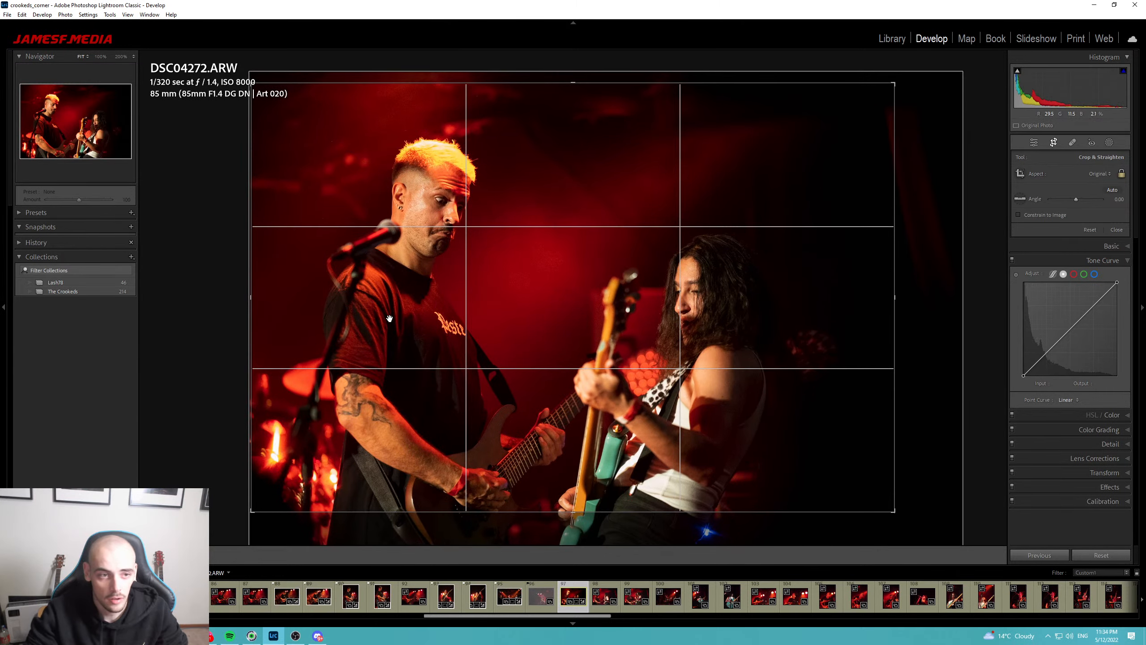
{"action": "key", "text": "Return"}
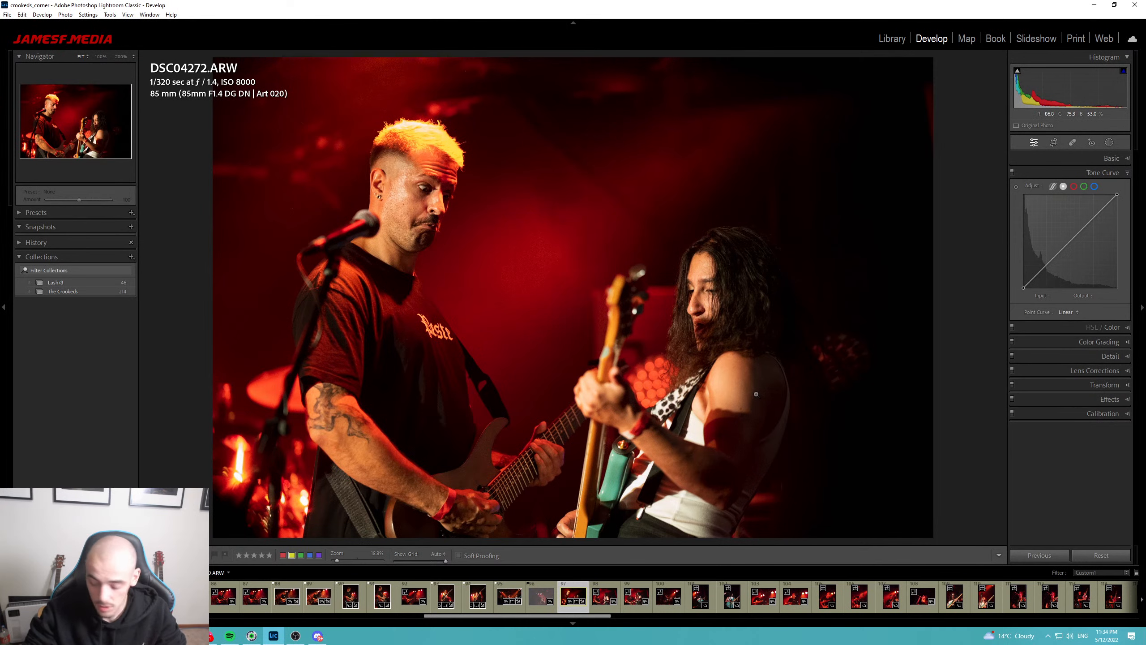
{"action": "key", "text": "backslash"}
{"action": "key", "text": "backslash"}
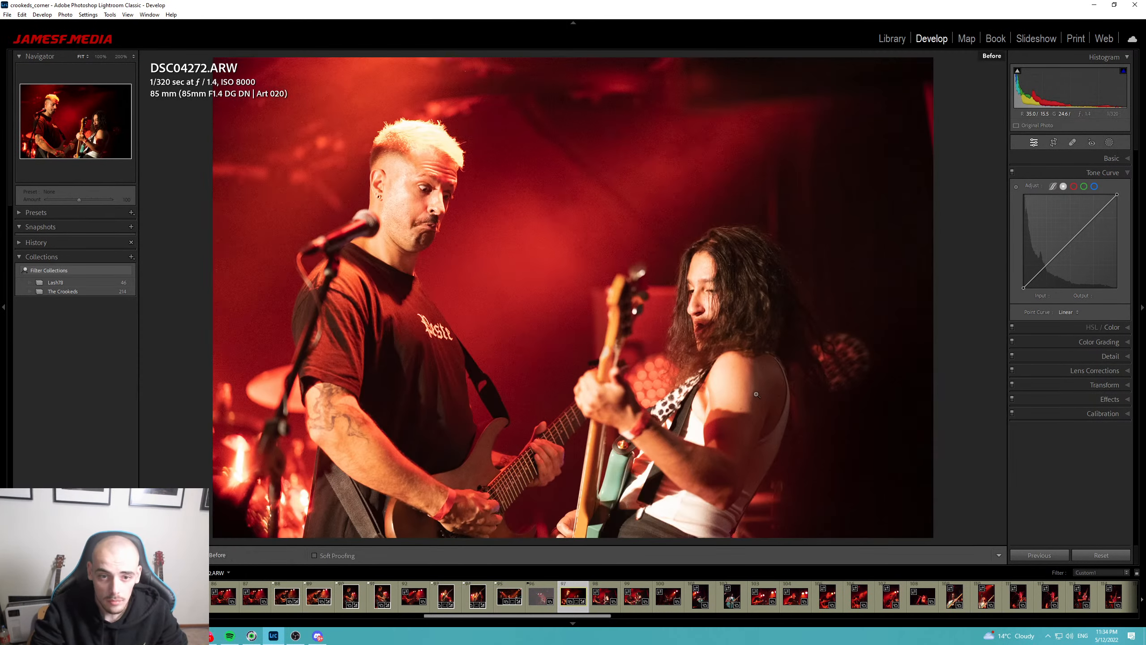
{"action": "key", "text": "backslash"}
{"action": "key", "text": "backslash"}
{"action": "key", "text": "backslash"}
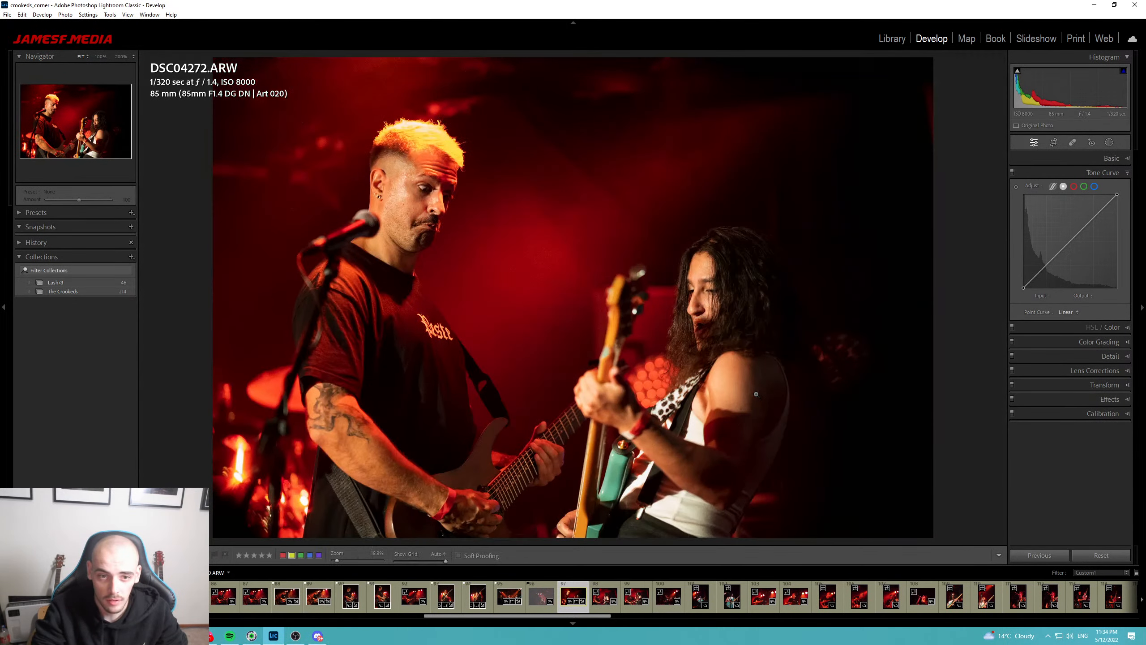
Try raising Dehaze to +30 on DSC04272, reset it, and flag the photo as a pick.
{"action": "left_click", "coordinate": [1117, 160]}
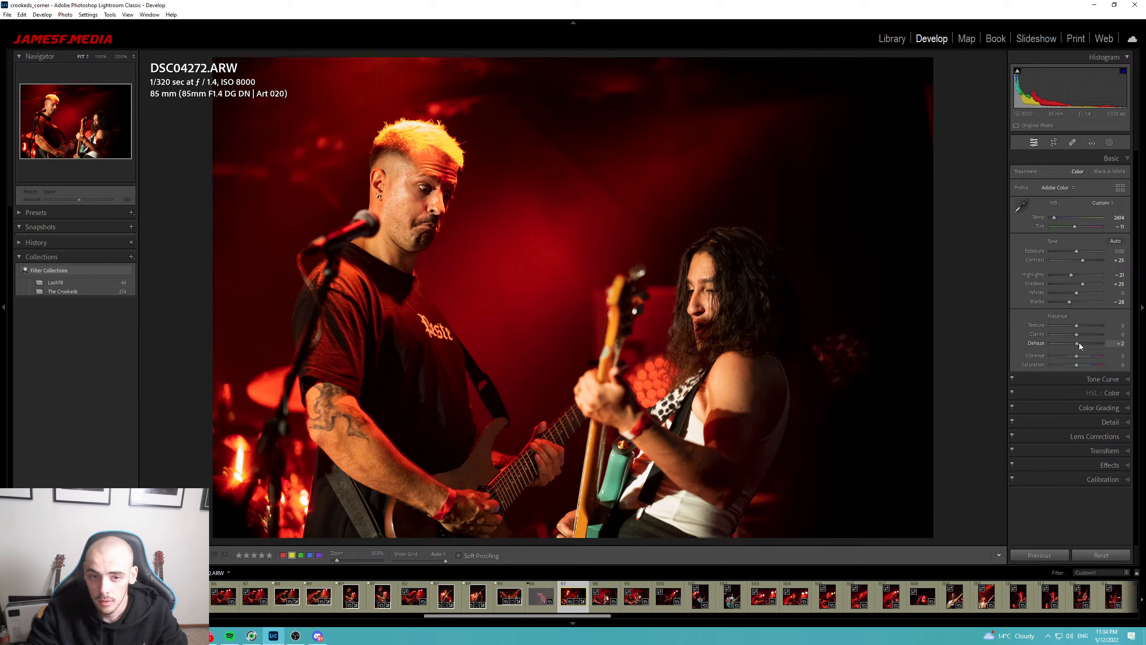
{"action": "left_click_drag", "start_coordinate": [1079, 342], "coordinate": [1088, 344]}
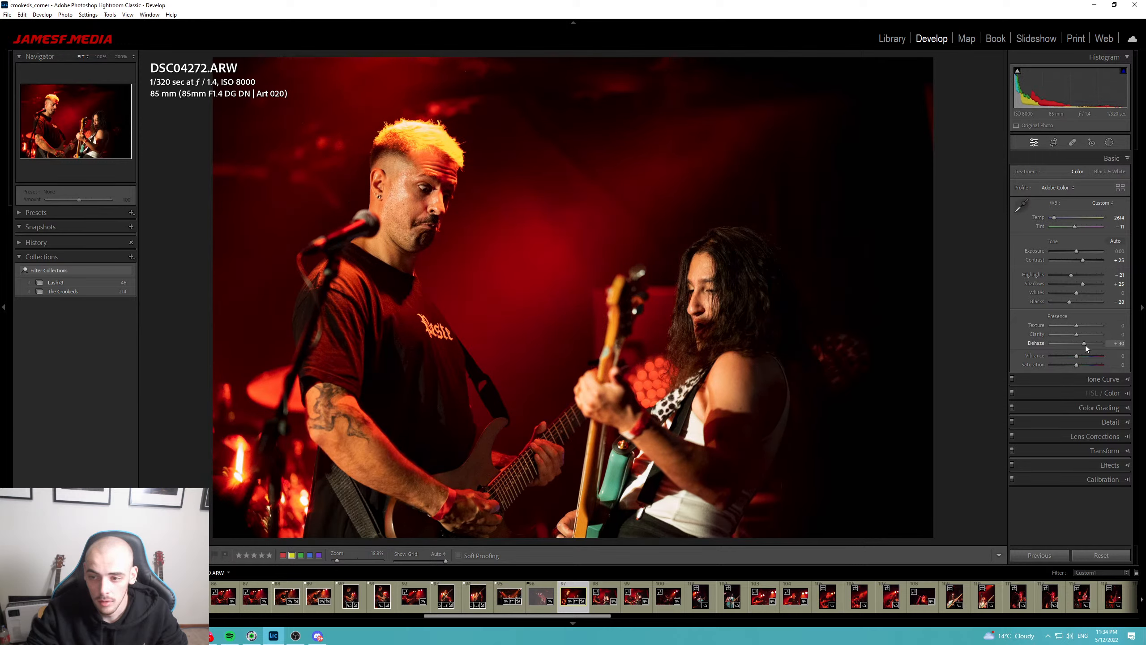
{"action": "double_click", "coordinate": [1085, 344]}
{"action": "key", "text": "p"}
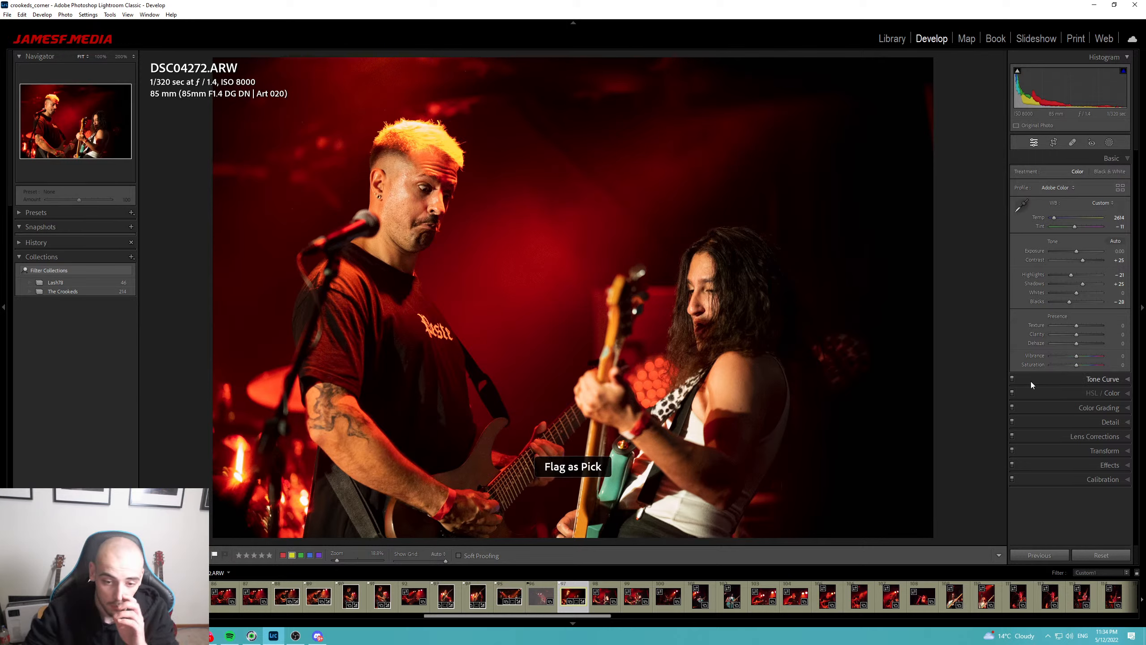
Open DSC04278, check the laughing guitarist's face at full size, and reject the photo.
{"action": "key", "text": "Right"}
{"action": "key", "text": "Right"}
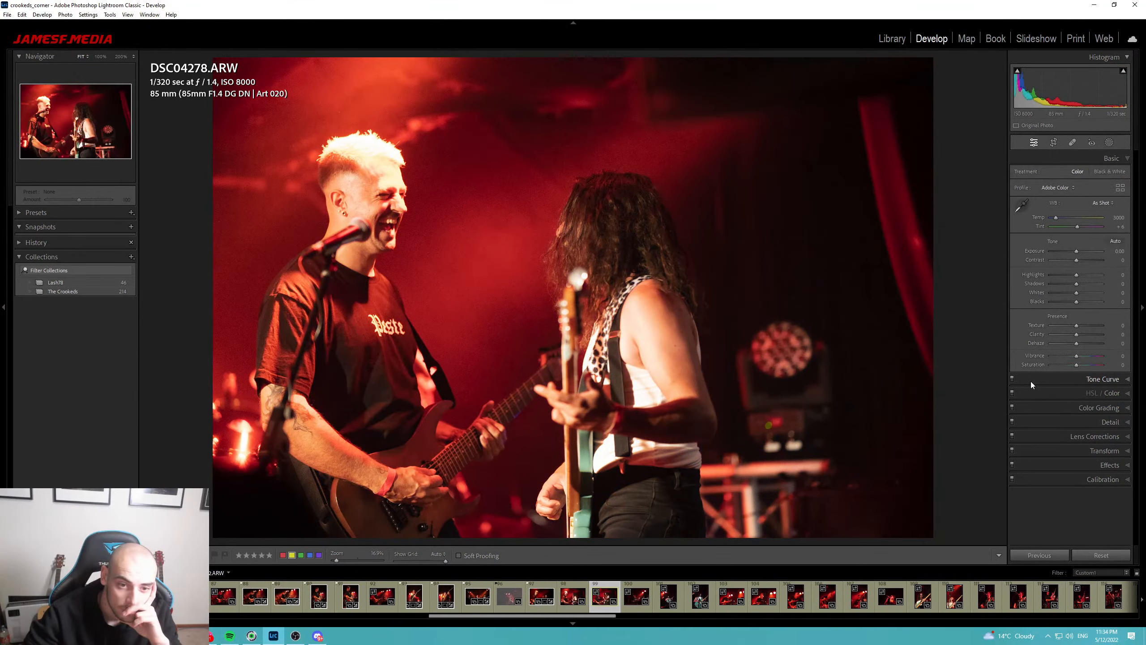
{"action": "key", "text": "Left"}
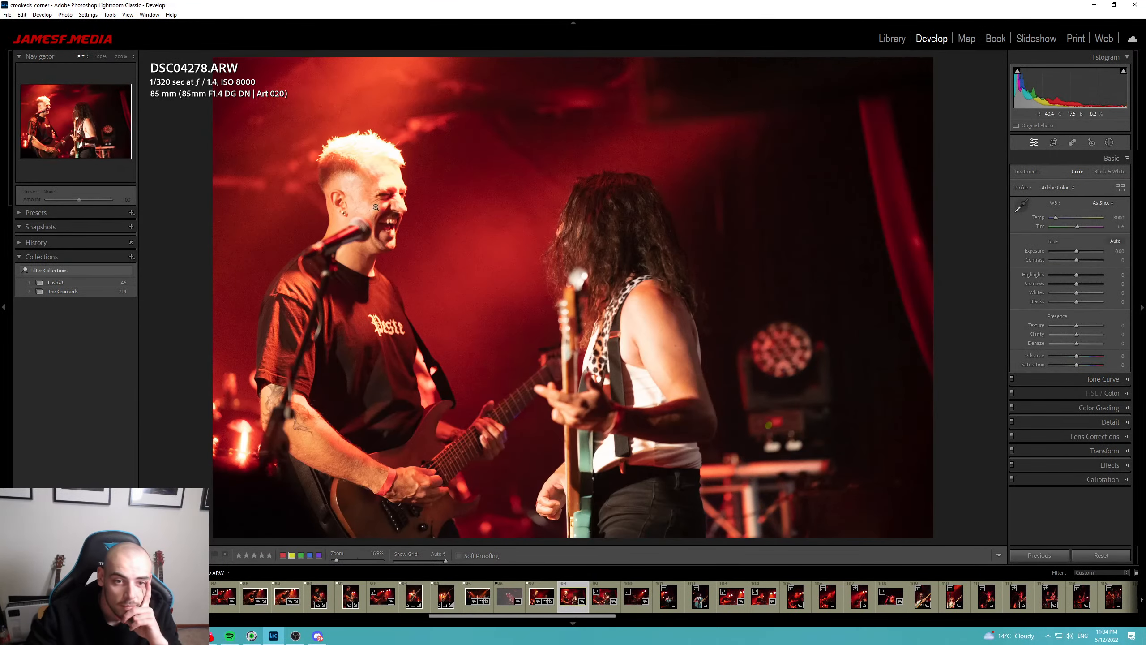
{"action": "left_click", "coordinate": [376, 207]}
{"action": "left_click", "coordinate": [492, 321]}
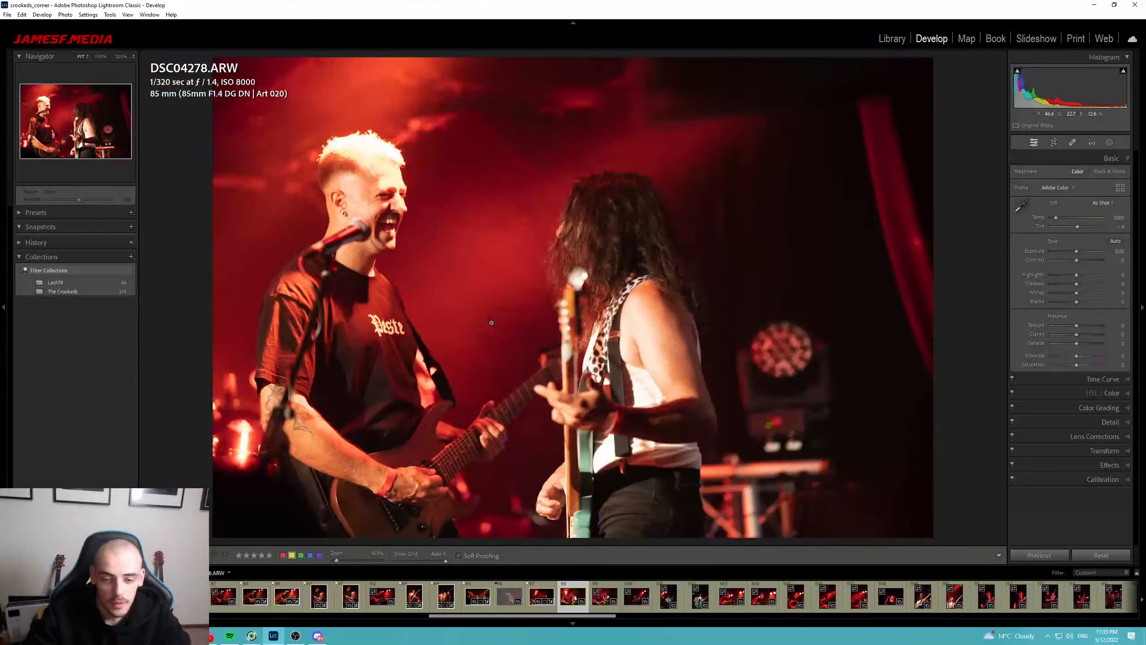
{"action": "key", "text": "x"}
Open DSC04281 and check the long-haired guitarist's face and the dark background up close.
{"action": "key", "text": "Right"}
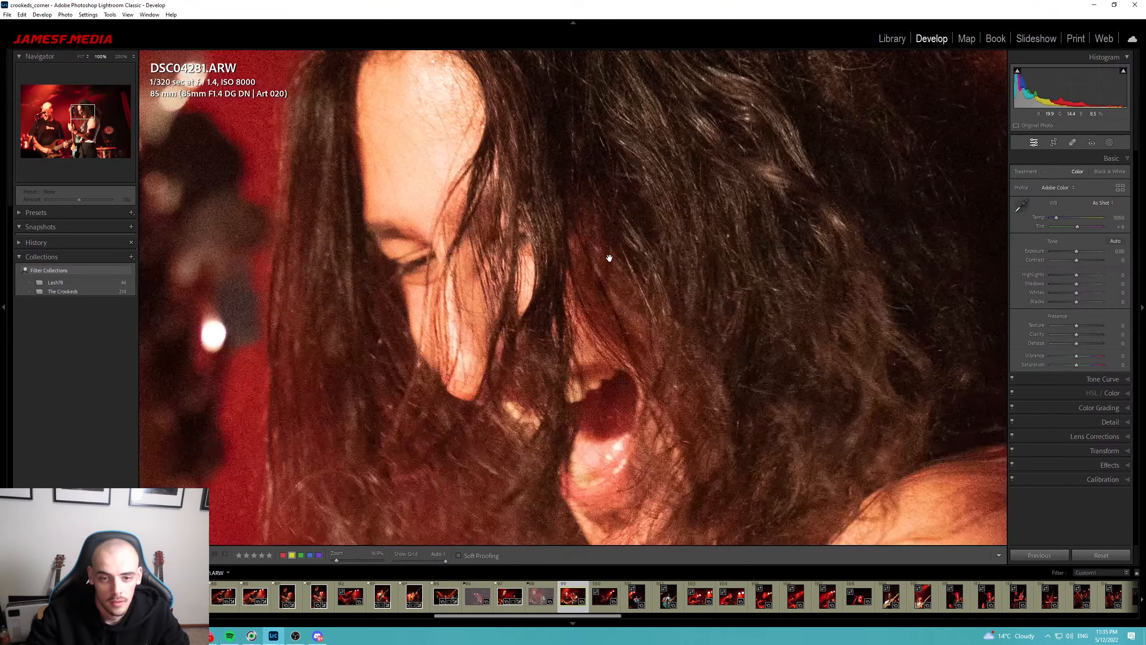
{"action": "left_click", "coordinate": [630, 223]}
{"action": "left_click", "coordinate": [643, 367]}
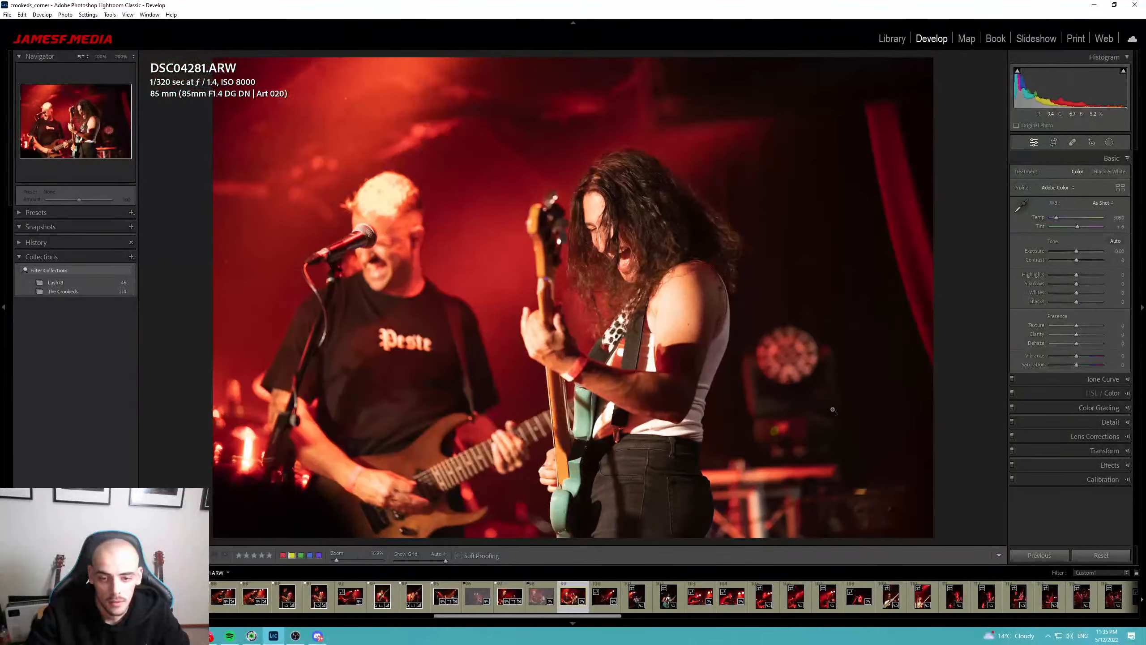
{"action": "left_click", "coordinate": [834, 402]}
{"action": "scroll", "coordinate": [821, 340], "scroll_direction": "down", "scroll_amount": 3}
{"action": "left_click", "coordinate": [824, 346]}
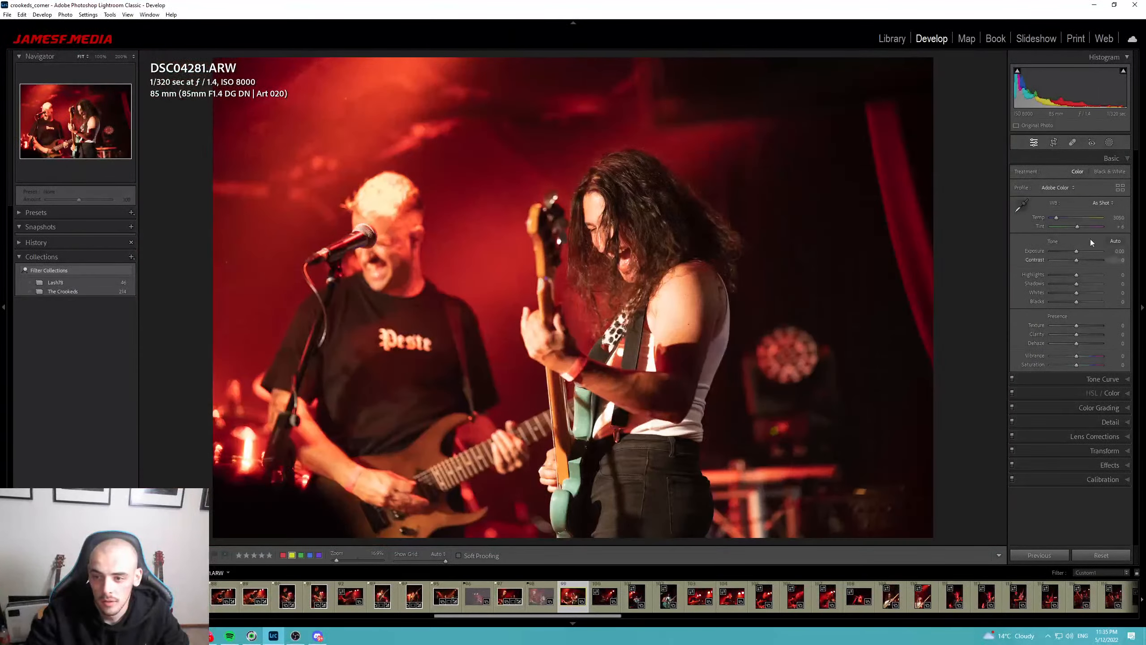
Try automatic tone and Auto white balance on DSC04281, and reset all of the photo's adjustments.
{"action": "left_click", "coordinate": [1114, 242]}
{"action": "left_click", "coordinate": [1102, 203]}
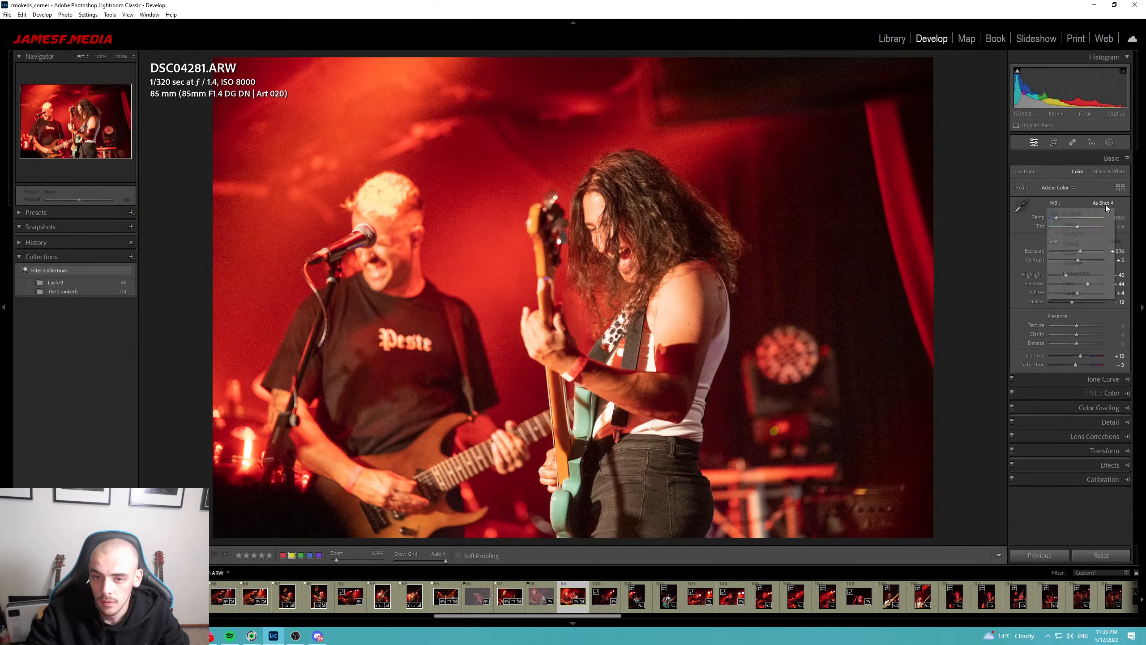
{"action": "left_click", "coordinate": [1100, 226]}
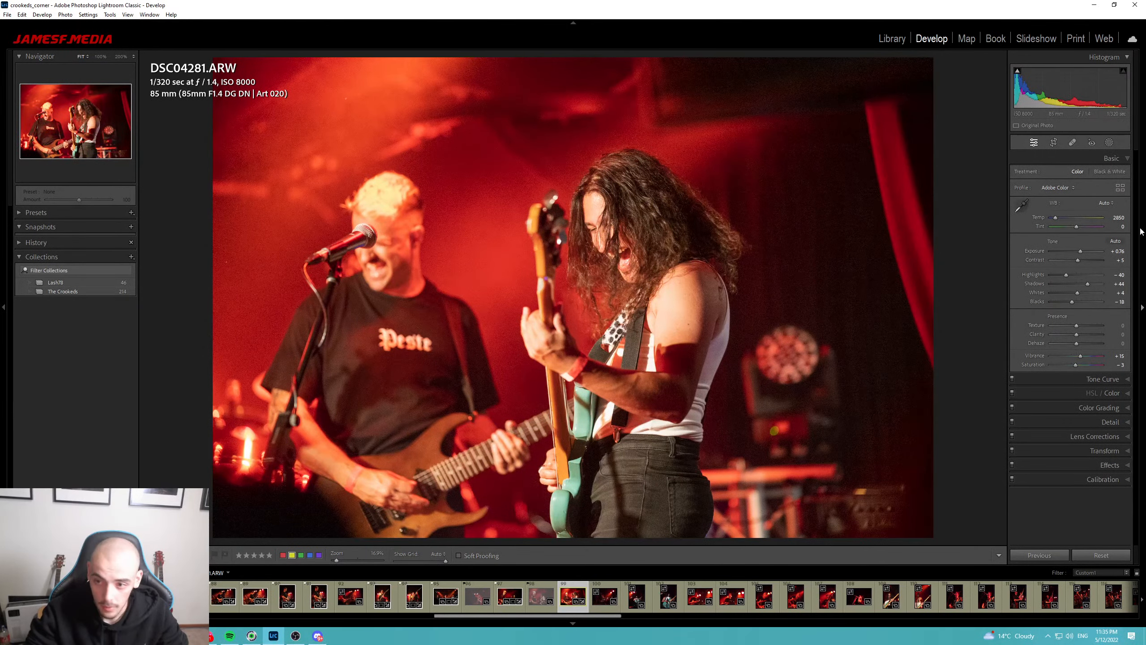
{"action": "left_click", "coordinate": [1101, 555]}
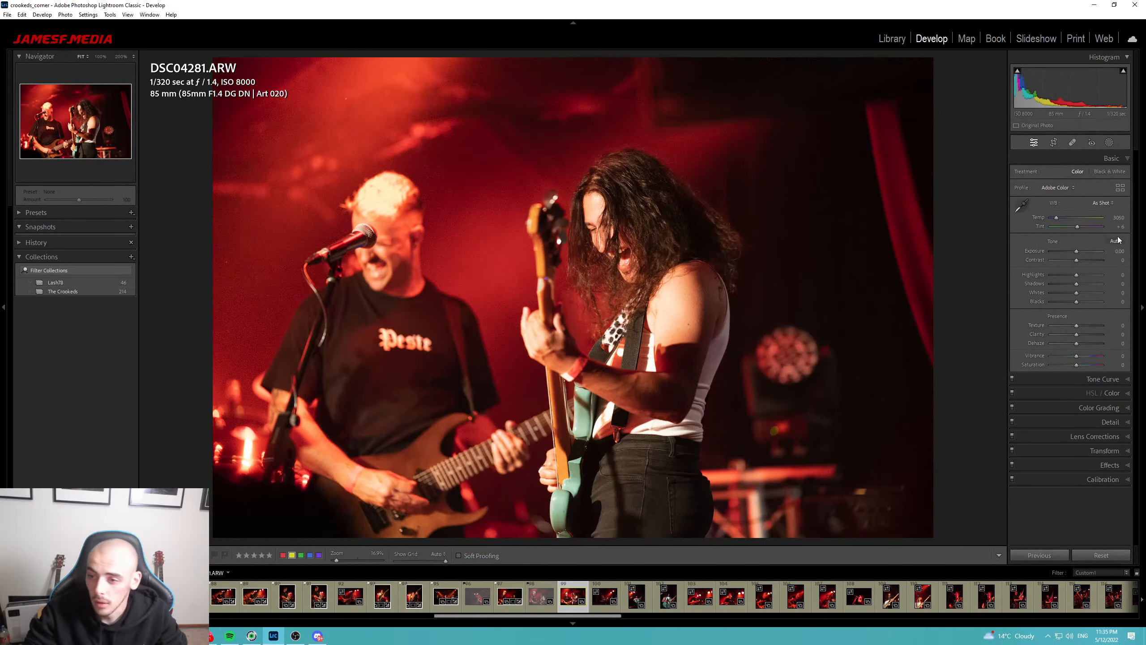
Set DSC04281's white balance to Auto and place a large radial gradient mask around the long-haired guitarist.
{"action": "left_click", "coordinate": [1103, 202]}
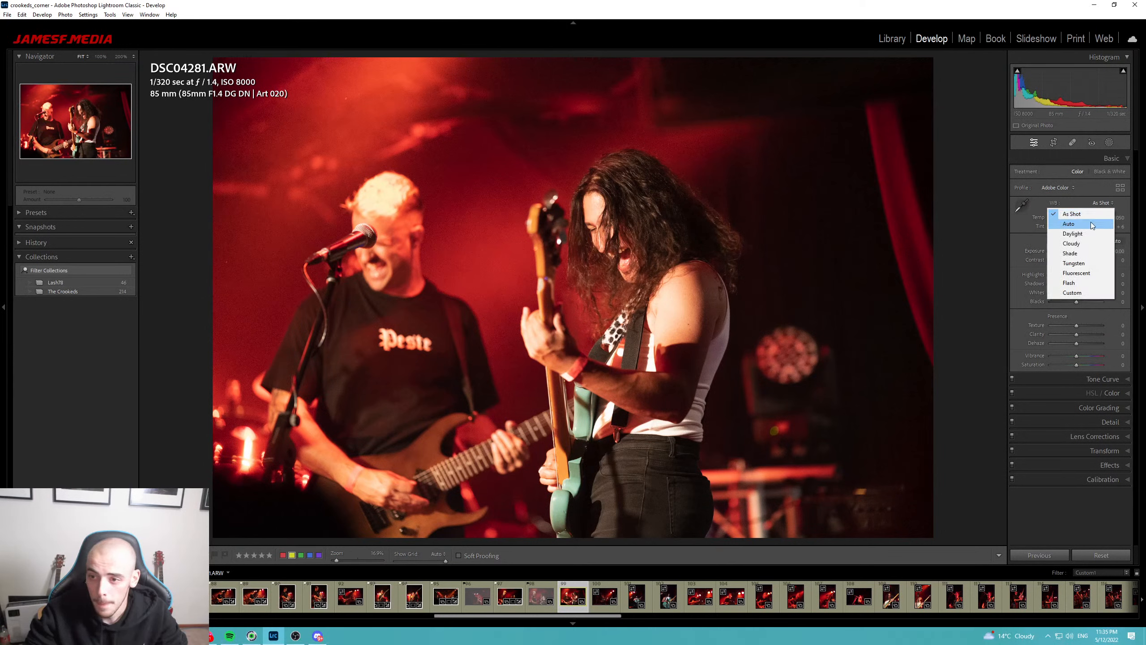
{"action": "left_click", "coordinate": [1097, 218]}
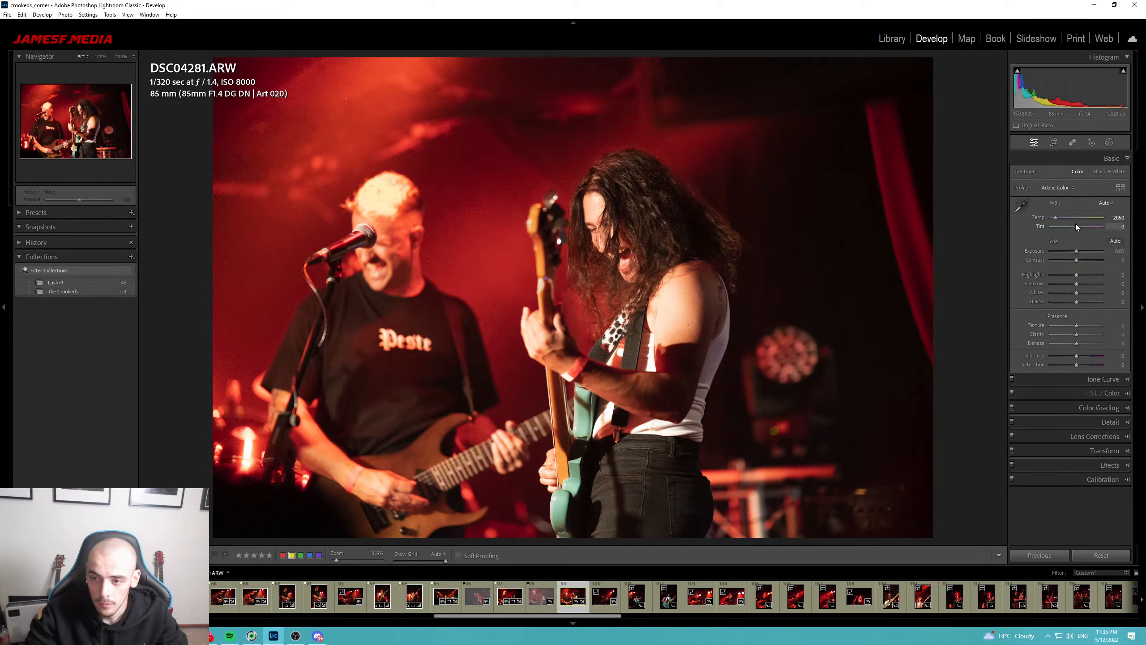
{"action": "key", "text": "shift+m"}
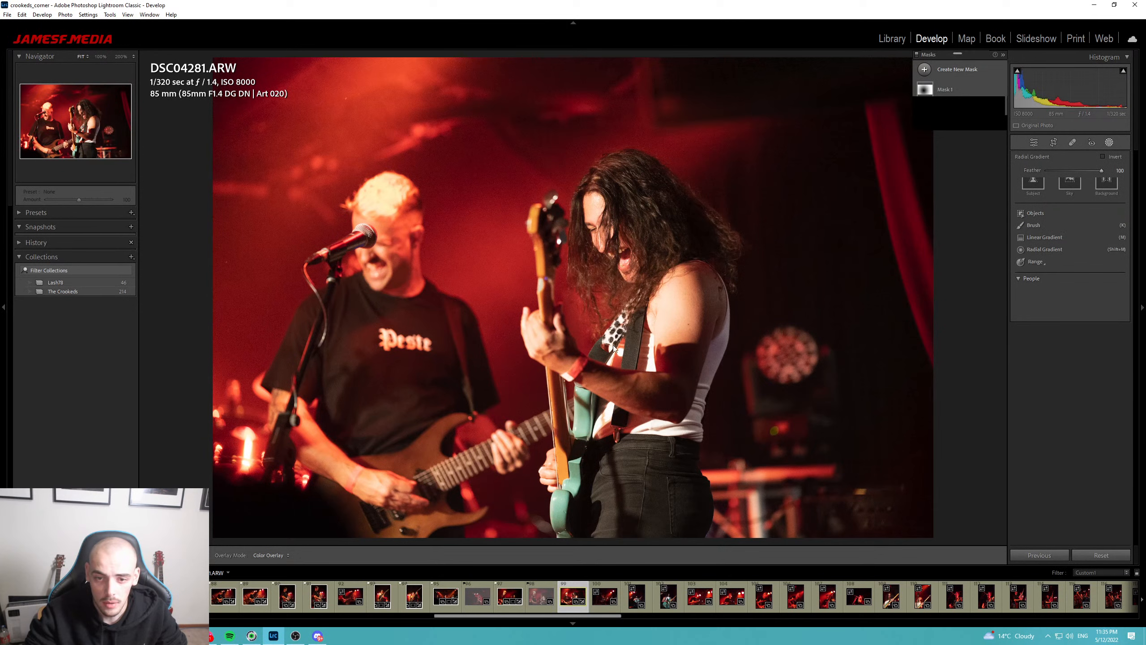
{"action": "left_click_drag", "start_coordinate": [628, 321], "coordinate": [829, 644]}
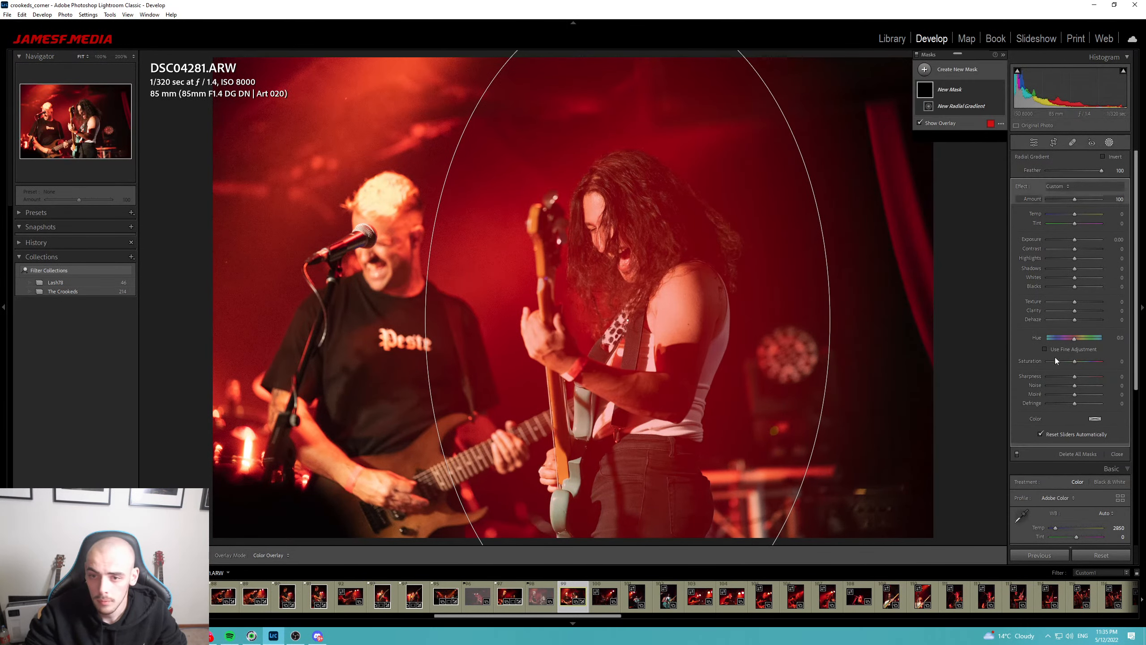
Invert the gradient to darken the surroundings, and set the photo's Exposure to +0.35, Contrast +5, Highlights -28, Shadows -14 and Blacks +23.
{"action": "left_click", "coordinate": [1102, 156]}
{"action": "left_click_drag", "start_coordinate": [1075, 238], "coordinate": [1070, 287]}
{"action": "key", "text": "shift+m"}
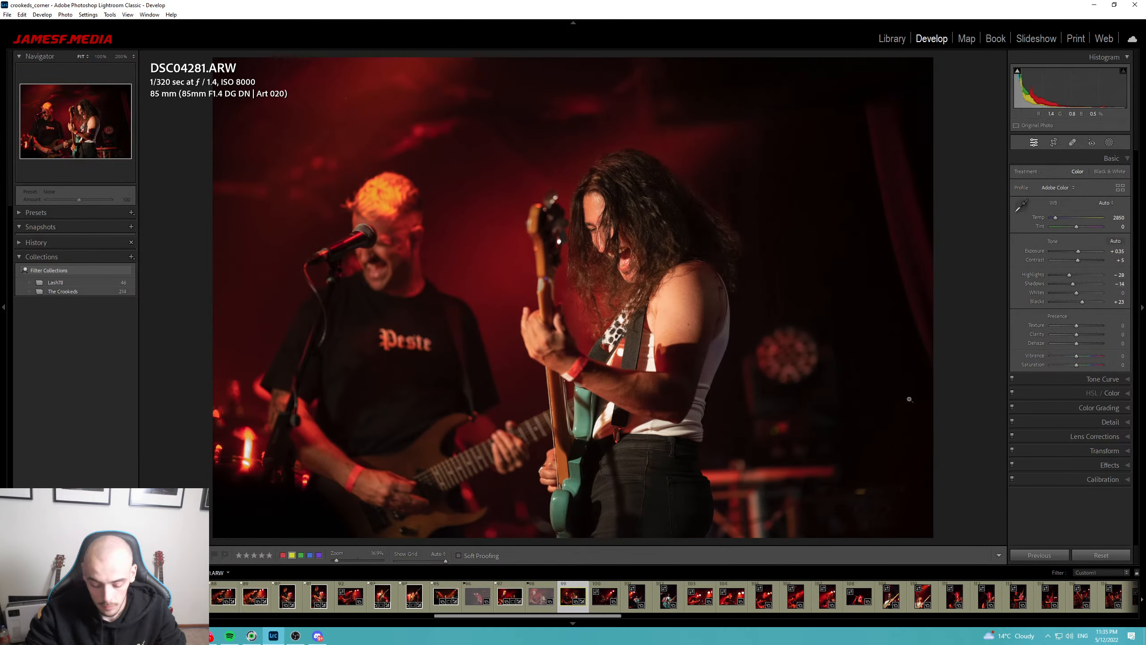
Set DSC04281's Exposure to +0.70 and Shadows to -80, compare with the unedited version, and flag the photo as a pick.
{"action": "key", "text": "p"}
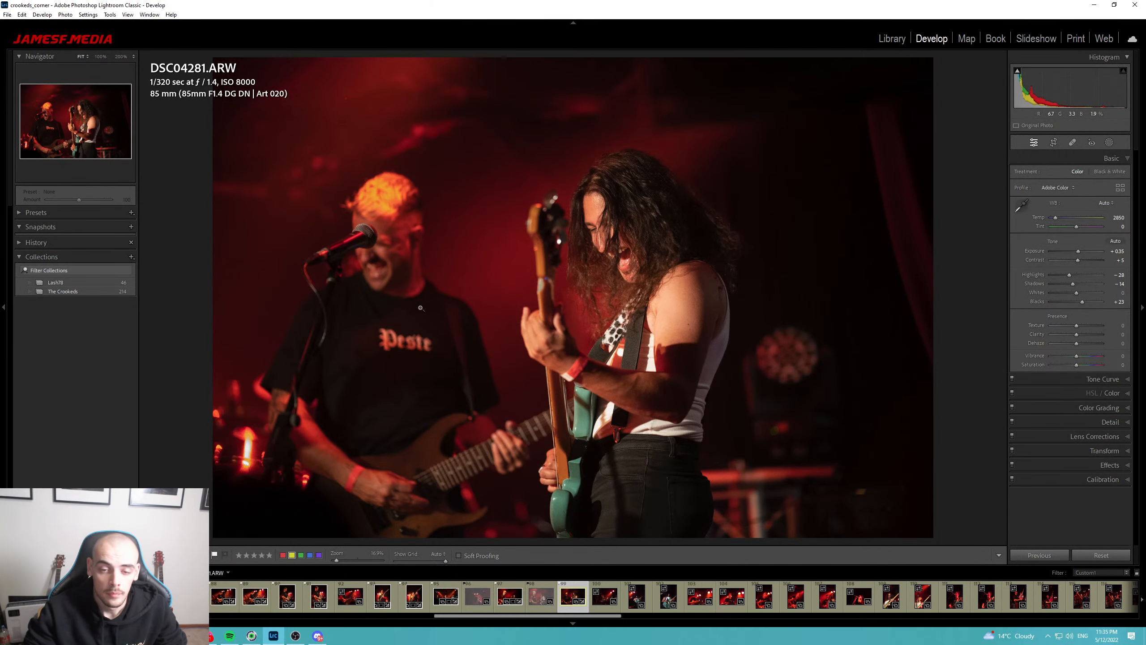
{"action": "key", "text": "backslash"}
{"action": "key", "text": "backslash"}
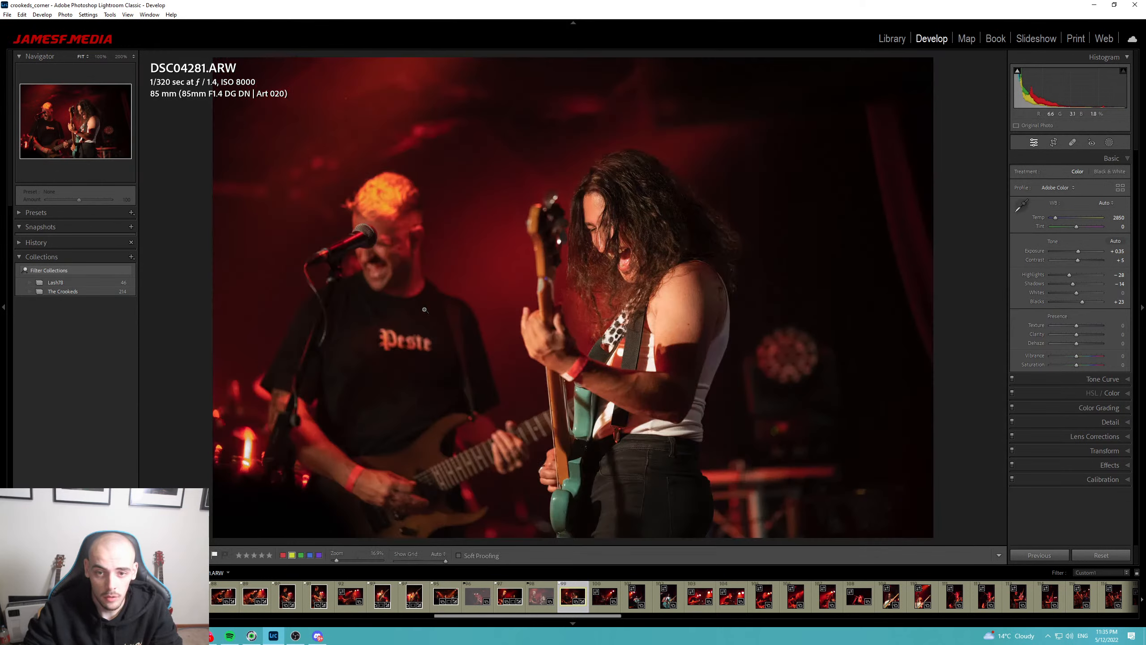
{"action": "left_click_drag", "start_coordinate": [1078, 251], "coordinate": [1069, 285]}
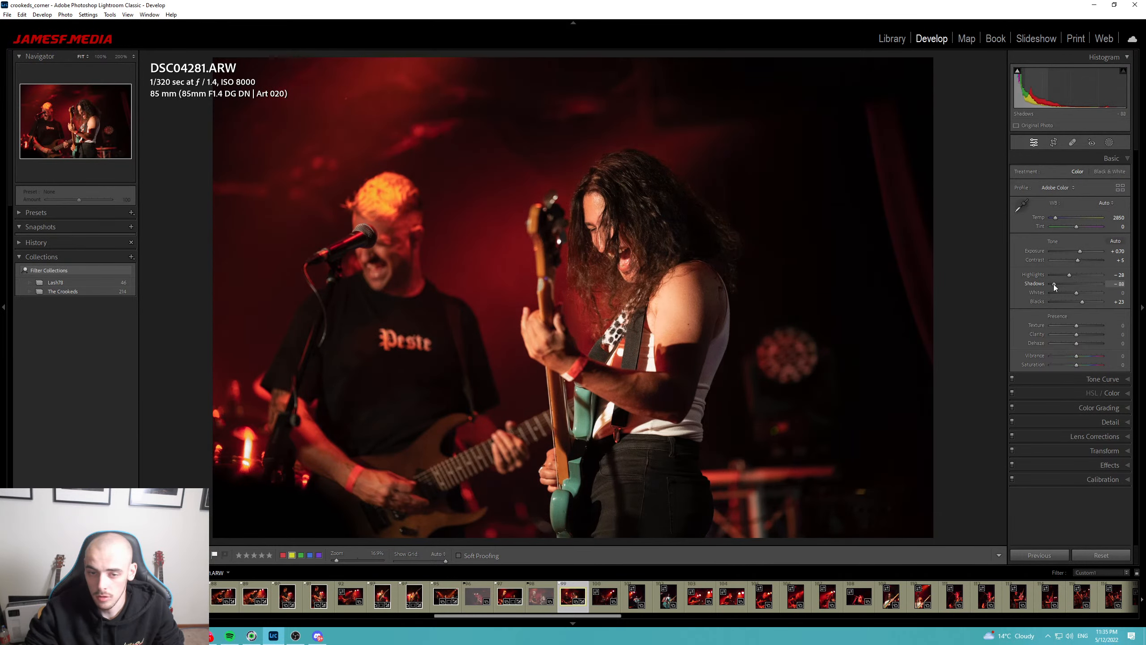
{"action": "key", "text": "backslash"}
{"action": "key", "text": "backslash"}
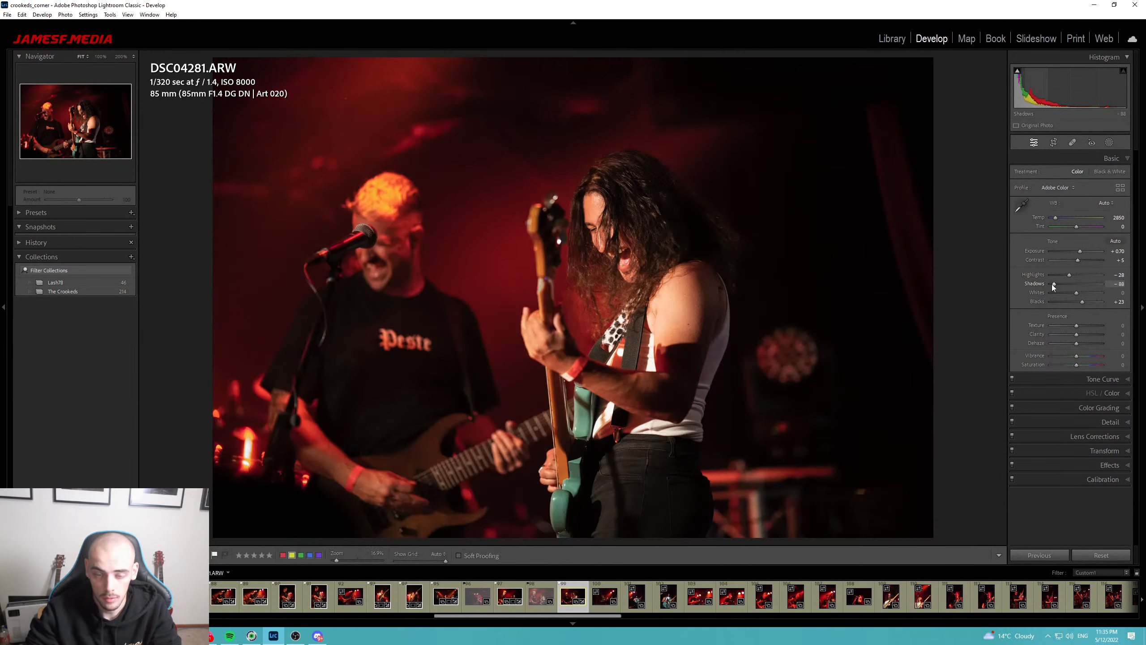
{"action": "key", "text": "p"}
Browse past DSD03311, DSD03326, DSD03338 and DSC04290 to DSC04300, and check the mustached guitarist's face at full size.
{"action": "key", "text": "Right"}
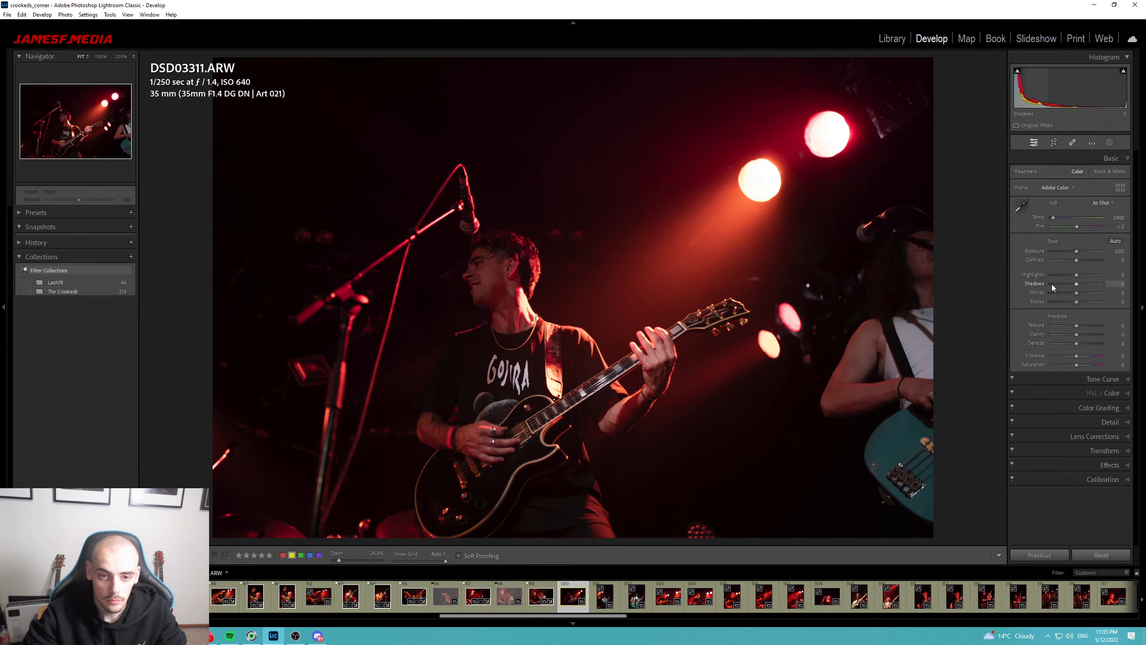
{"action": "key", "text": "Right"}
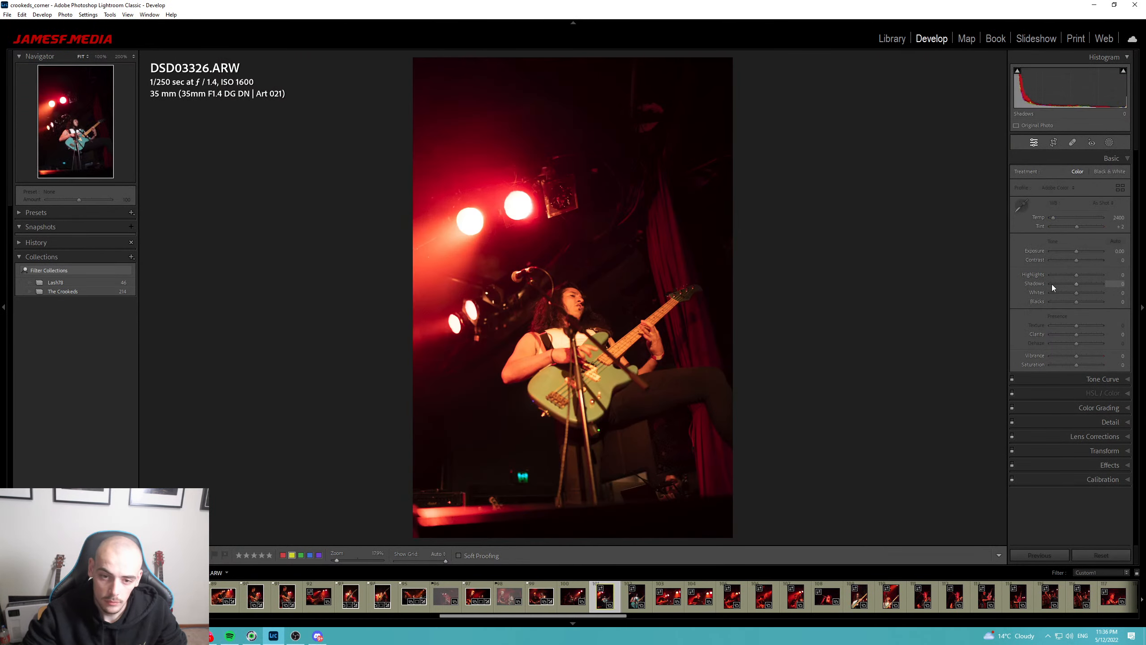
{"action": "key", "text": "Right"}
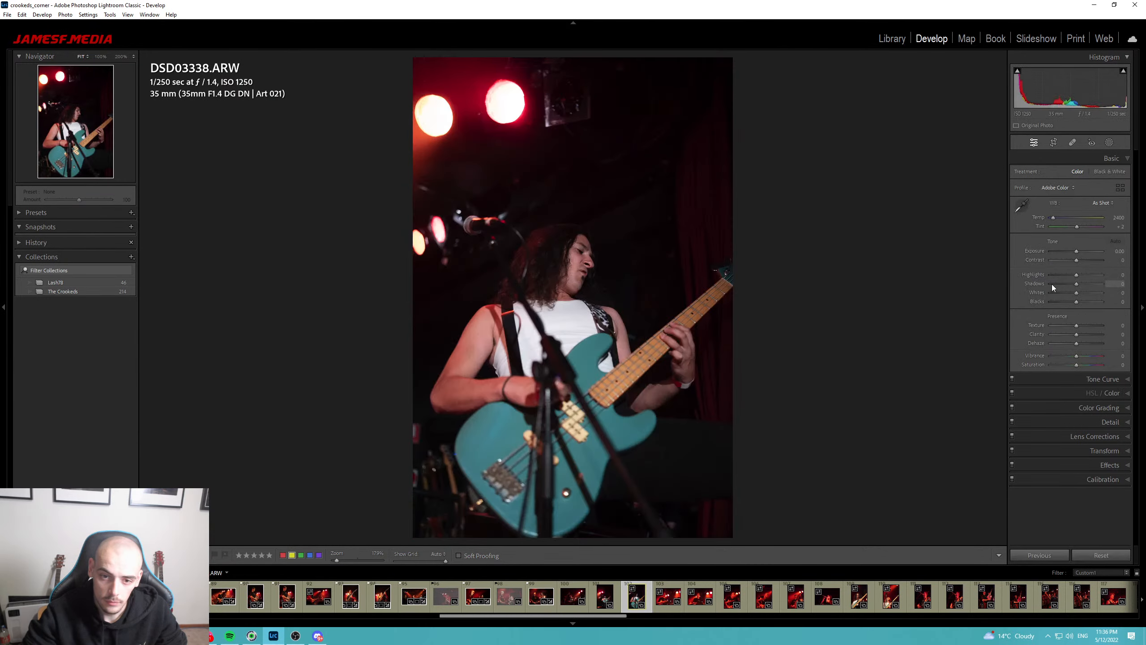
{"action": "key", "text": "Right"}
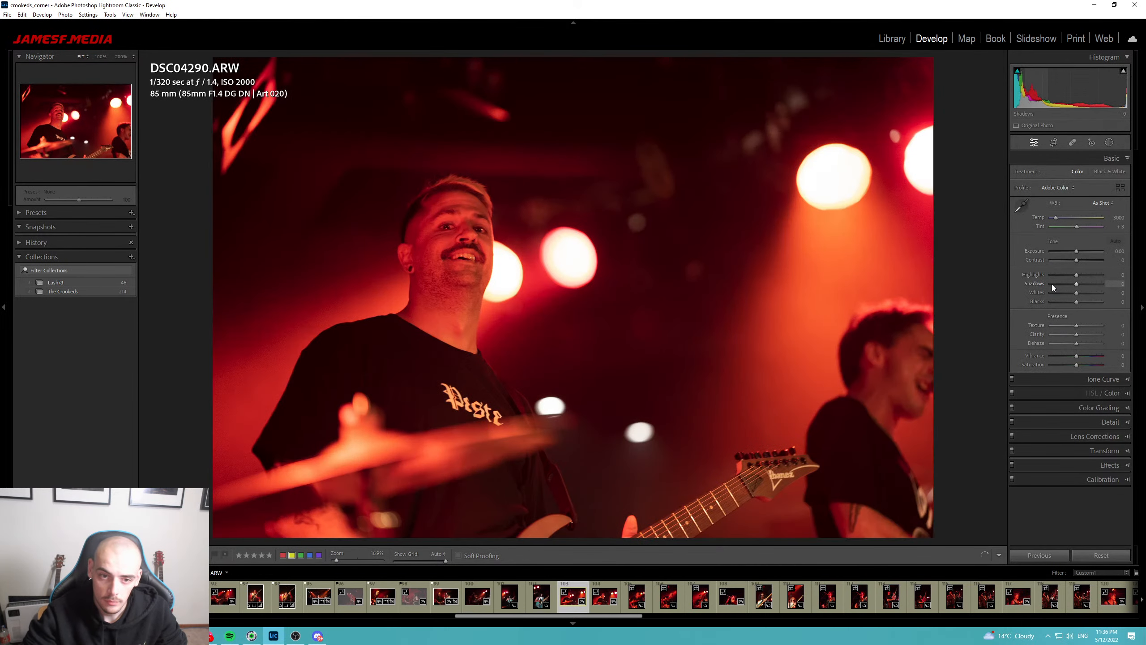
{"action": "key", "text": "Right"}
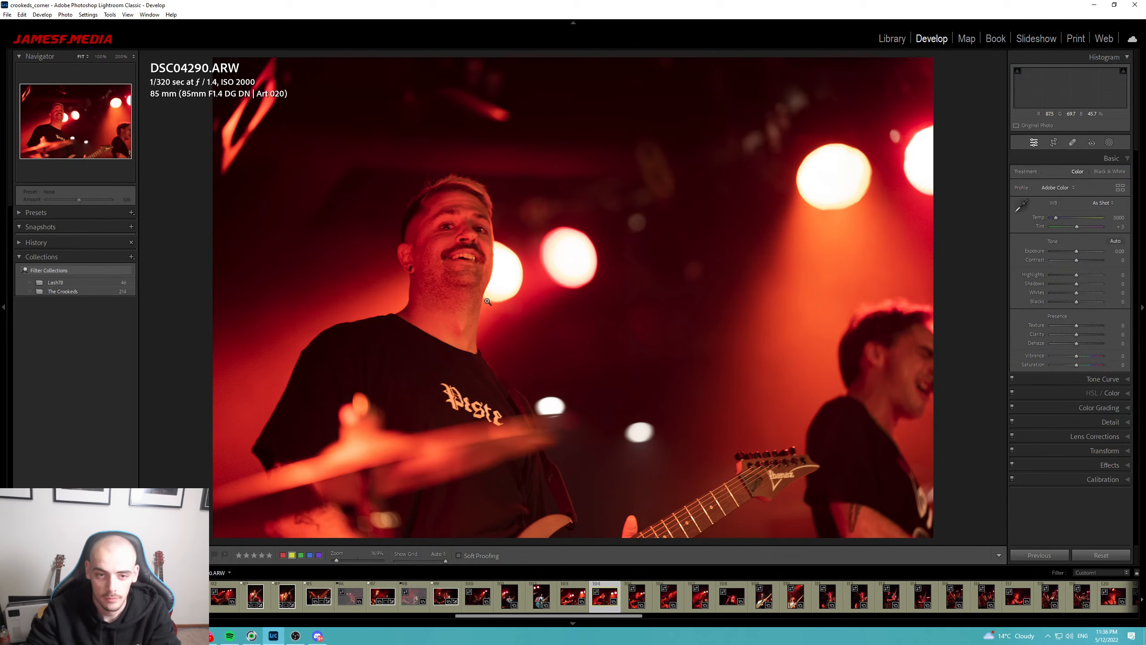
{"action": "left_click", "coordinate": [505, 274]}
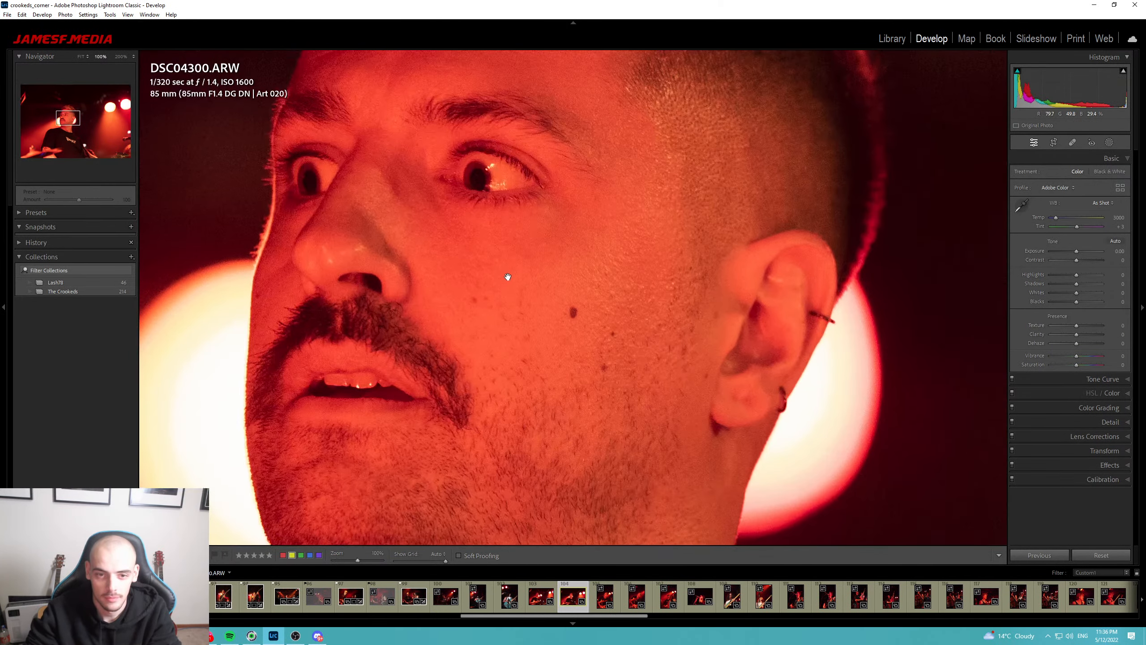
{"action": "left_click", "coordinate": [506, 274]}
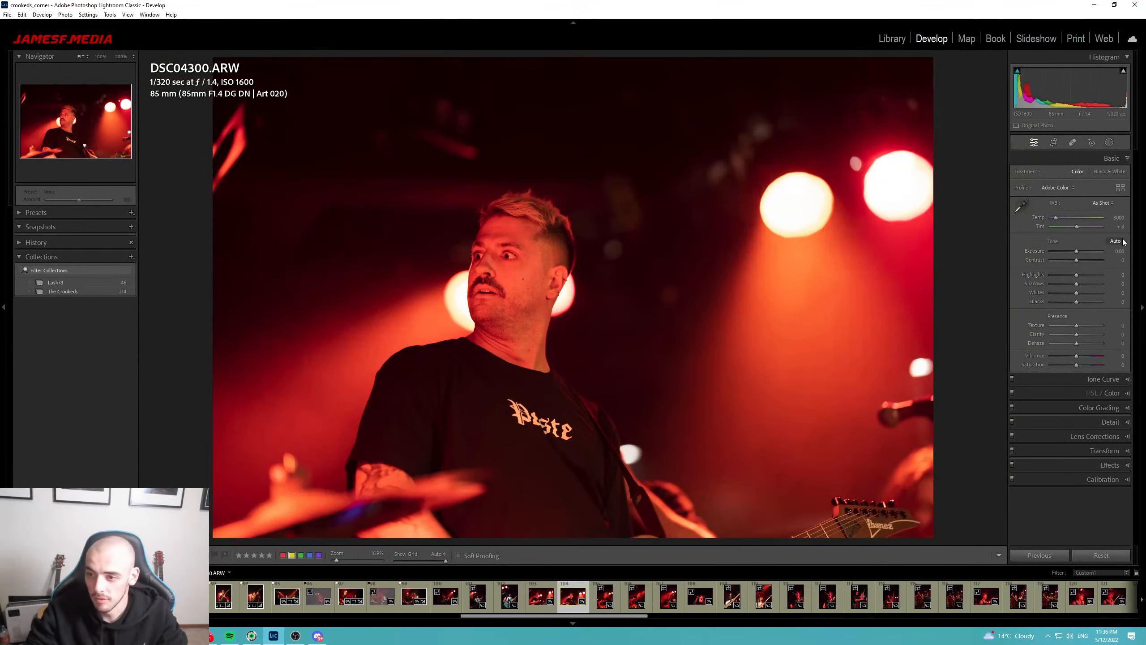
Set DSC04300's Temp to 2000, Tint to 0, Exposure to +0.55 and Contrast to +26, and place a large radial gradient around the guitarist.
{"action": "left_click_drag", "start_coordinate": [1061, 215], "coordinate": [1083, 261]}
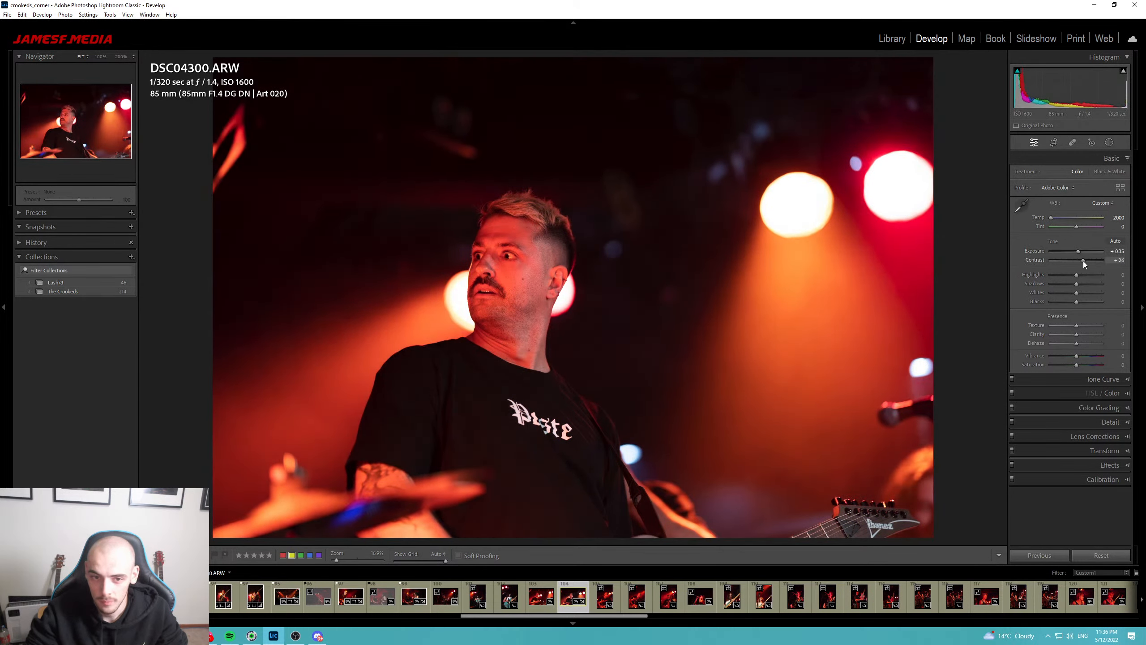
{"action": "key", "text": "shift+m"}
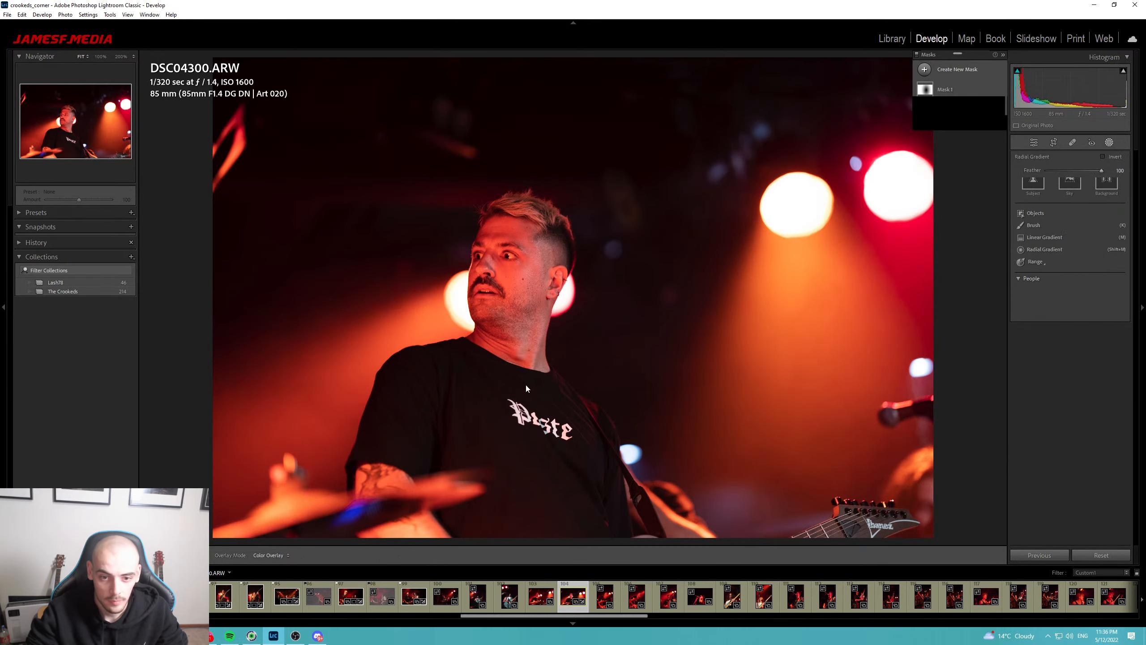
{"action": "left_click_drag", "start_coordinate": [522, 378], "coordinate": [594, 360]}
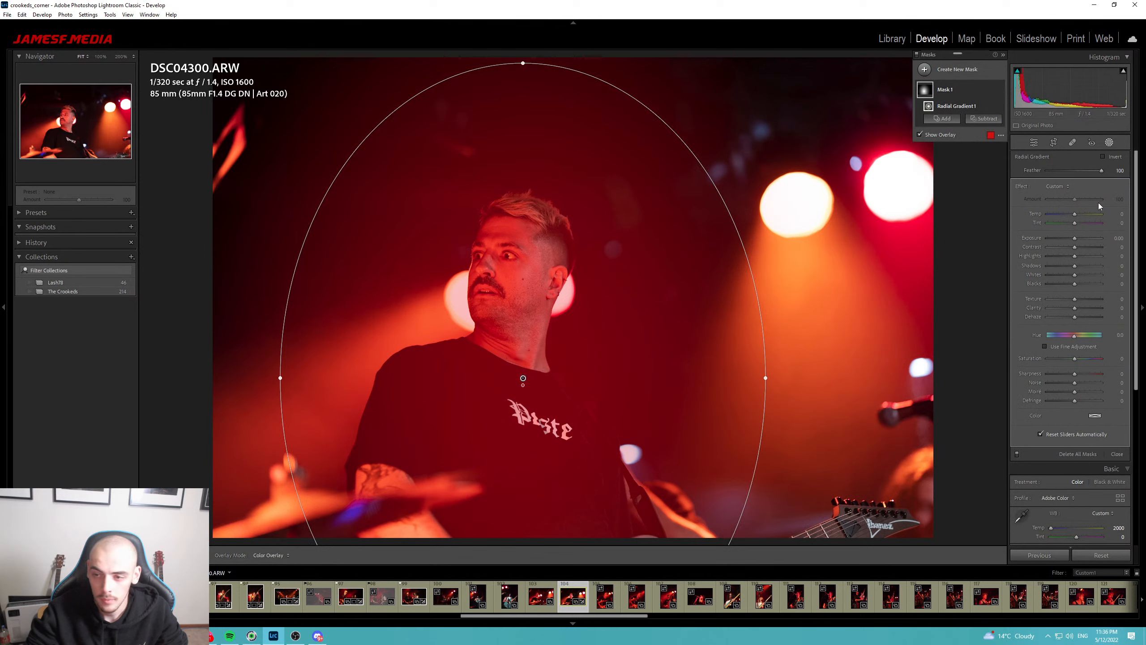
Invert the radial gradient on DSC04300 and lower its Exposure to darken everything around the guitarist.
{"action": "left_click", "coordinate": [1109, 158]}
{"action": "left_click_drag", "start_coordinate": [1075, 238], "coordinate": [1068, 238]}
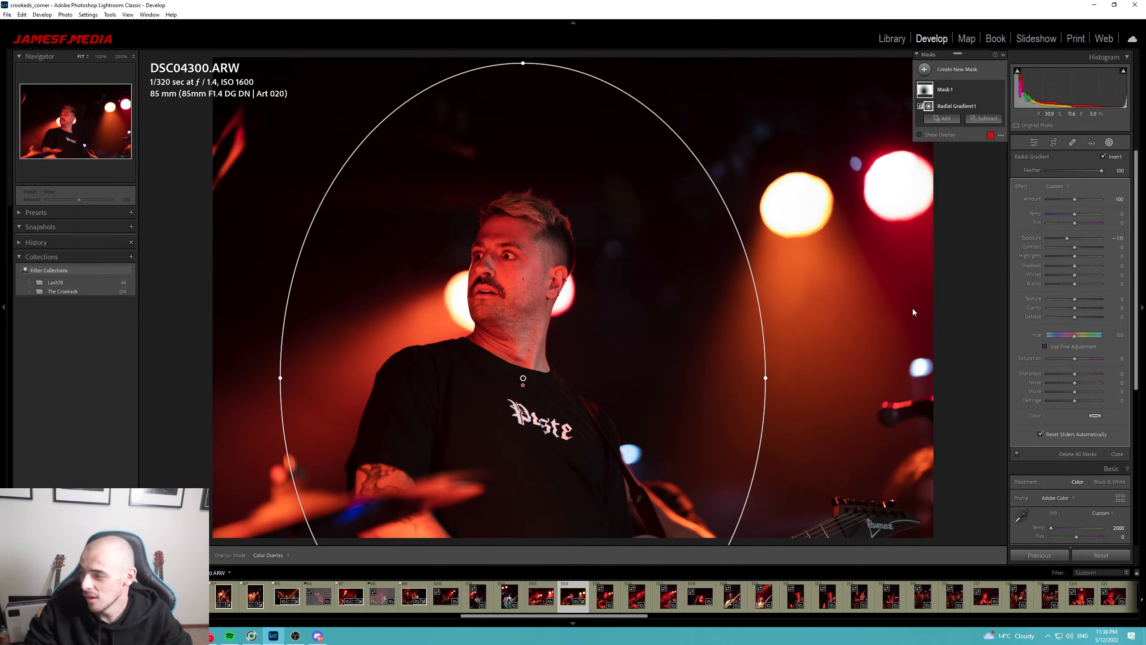
{"action": "left_click", "coordinate": [845, 323]}
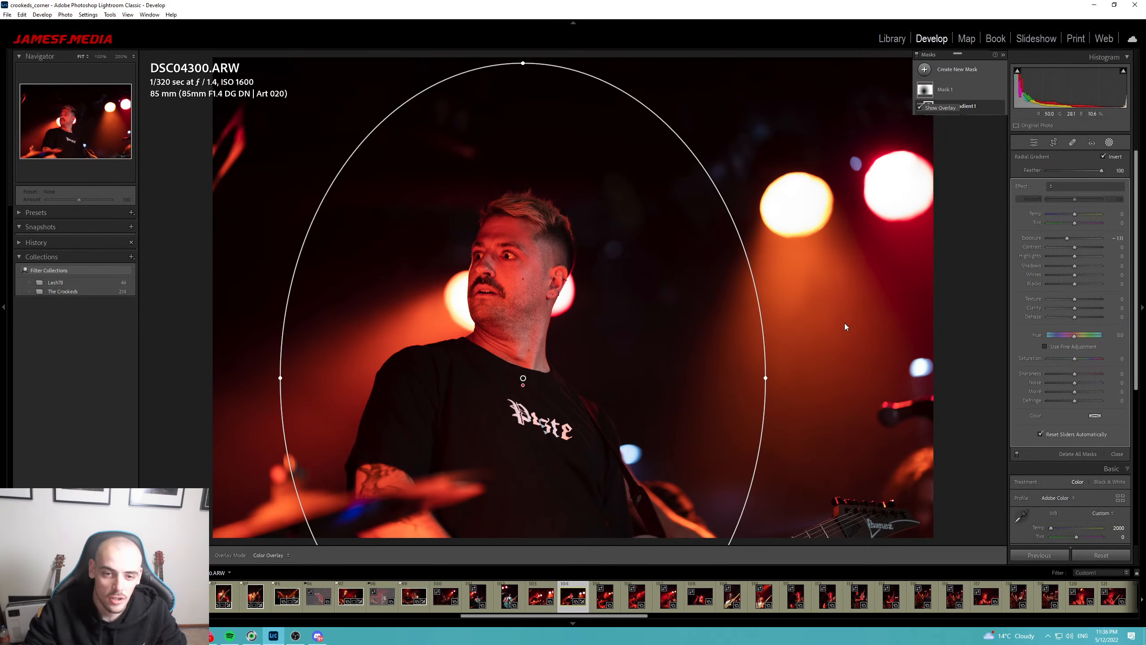
{"action": "key", "text": "Escape"}
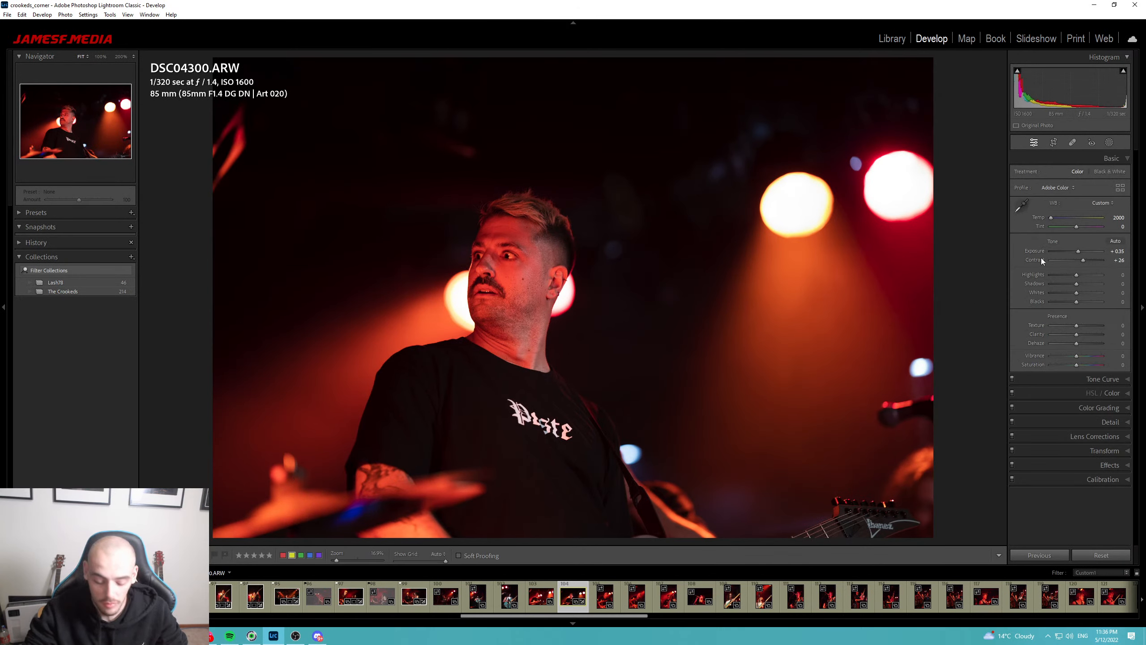
Set DSC04300's Highlights to +37, Shadows to -46, Whites to +47, Blacks to +18 and Dehaze to +16.
{"action": "mouse_move", "coordinate": [1076, 274]}
{"action": "left_mouse_down"}
{"action": "mouse_move", "coordinate": [1066, 274]}
{"action": "mouse_move", "coordinate": [1089, 274]}
{"action": "mouse_move", "coordinate": [1062, 285]}
{"action": "mouse_move", "coordinate": [1078, 294]}
{"action": "left_mouse_up"}
{"action": "double_click", "coordinate": [1078, 302]}
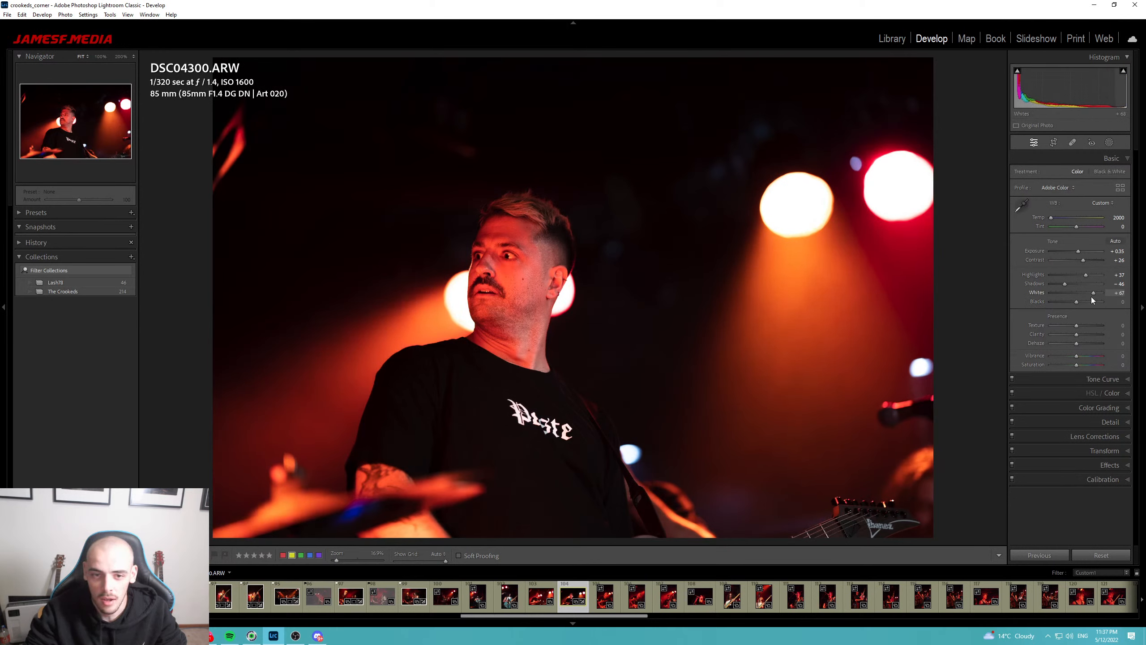
{"action": "left_click_drag", "start_coordinate": [1090, 299], "coordinate": [1087, 300]}
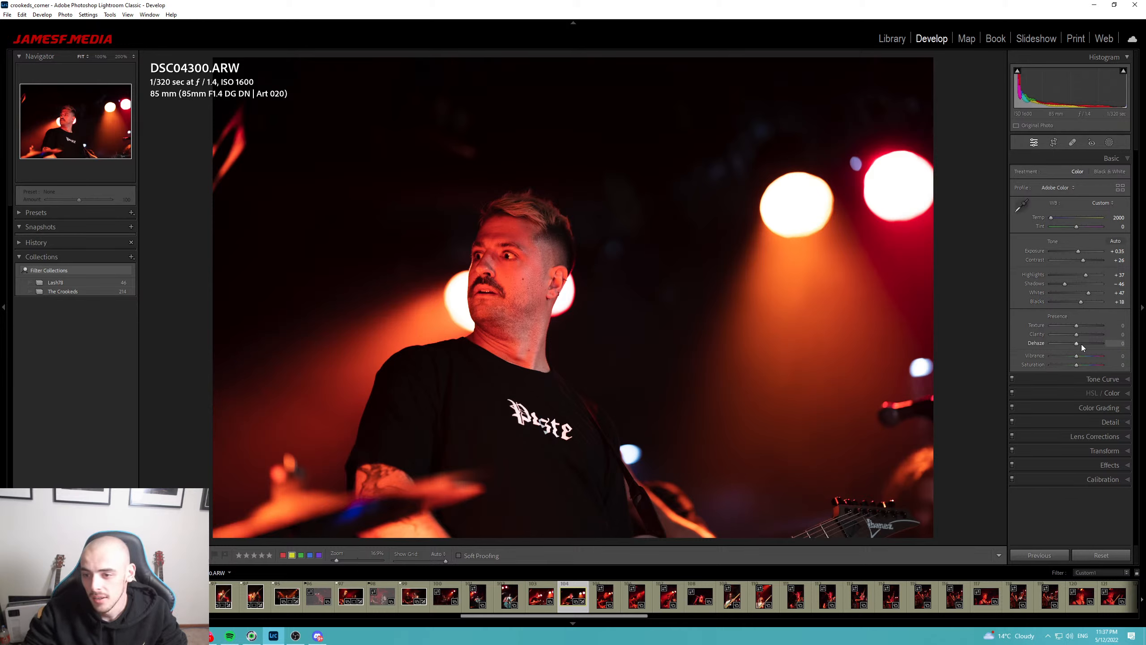
{"action": "left_click_drag", "start_coordinate": [1077, 346], "coordinate": [1081, 346]}
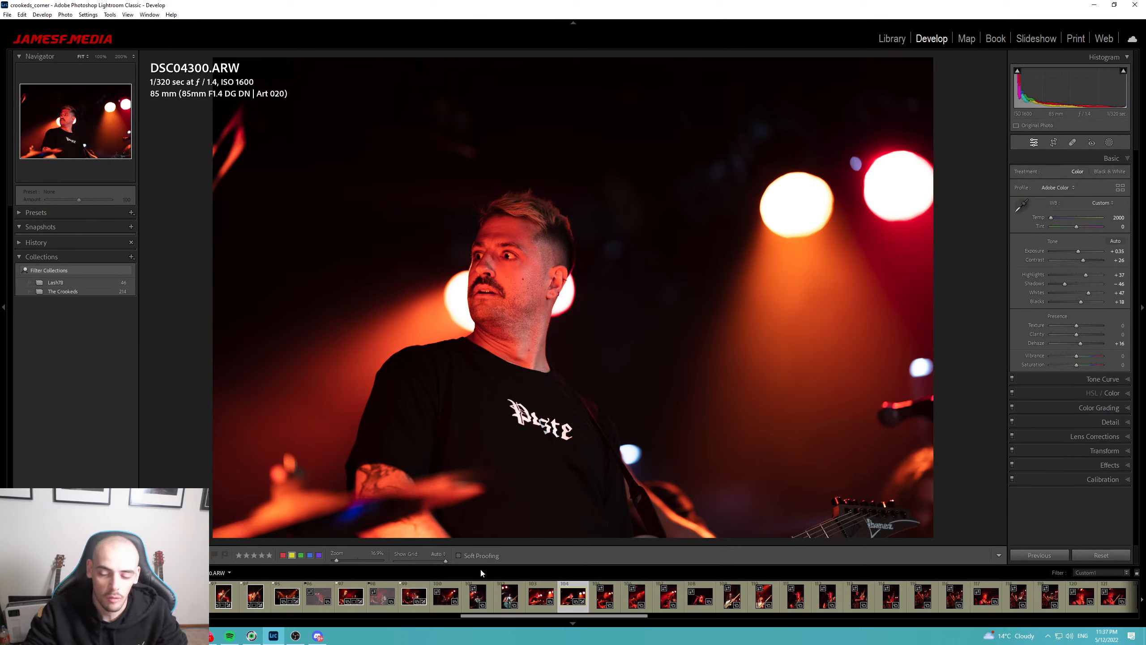
Adjust DSC04300's reds in the color mix, setting Hue to +12, slightly lowering Saturation and raising Luminance.
{"action": "left_click", "coordinate": [1105, 379]}
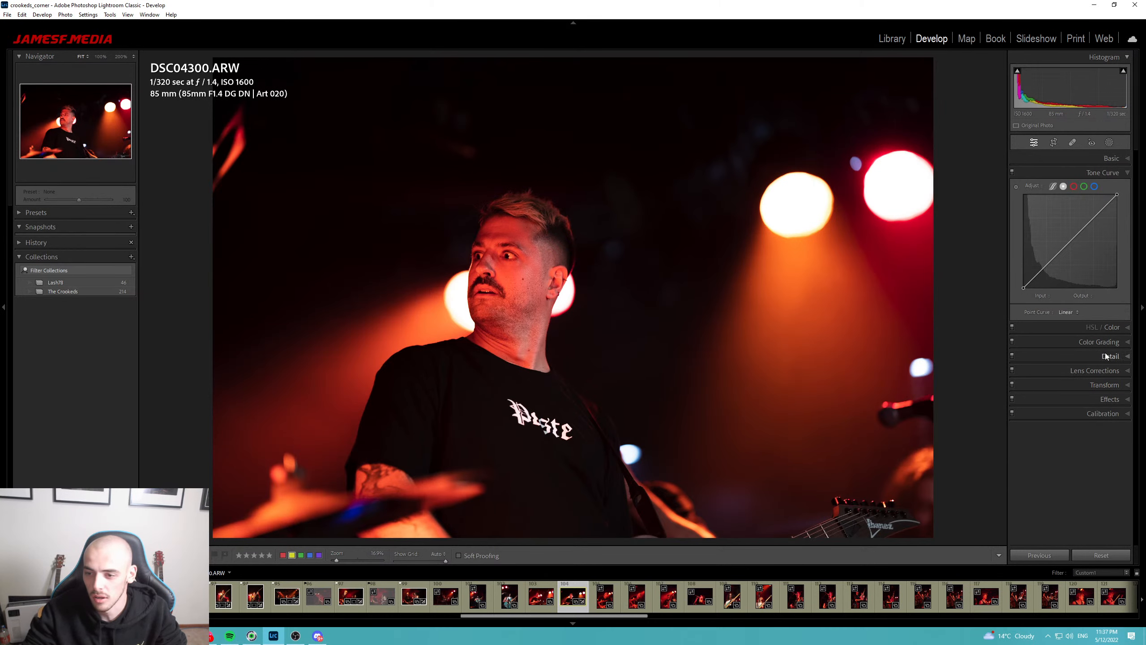
{"action": "left_click", "coordinate": [1118, 329]}
{"action": "left_click_drag", "start_coordinate": [1077, 226], "coordinate": [1082, 243]}
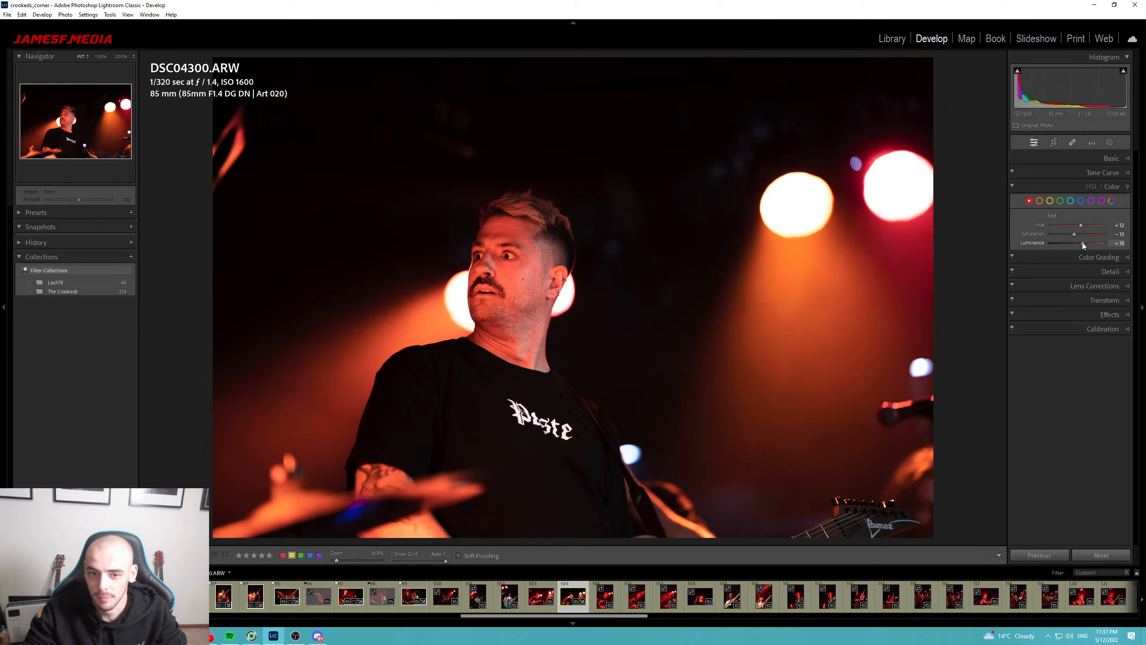
Set the oranges' Hue to +23 with slightly reduced Saturation, and compare DSC04300 with its unedited version.
{"action": "left_click", "coordinate": [1039, 201]}
{"action": "left_click_drag", "start_coordinate": [1082, 227], "coordinate": [1074, 235]}
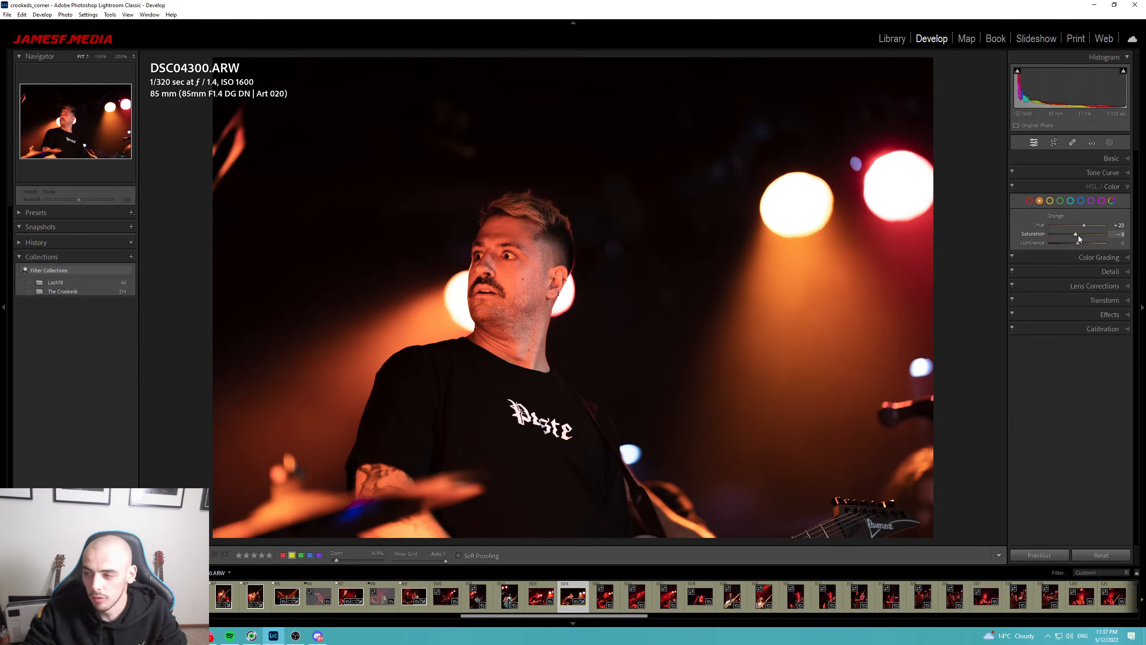
{"action": "key", "text": "backslash"}
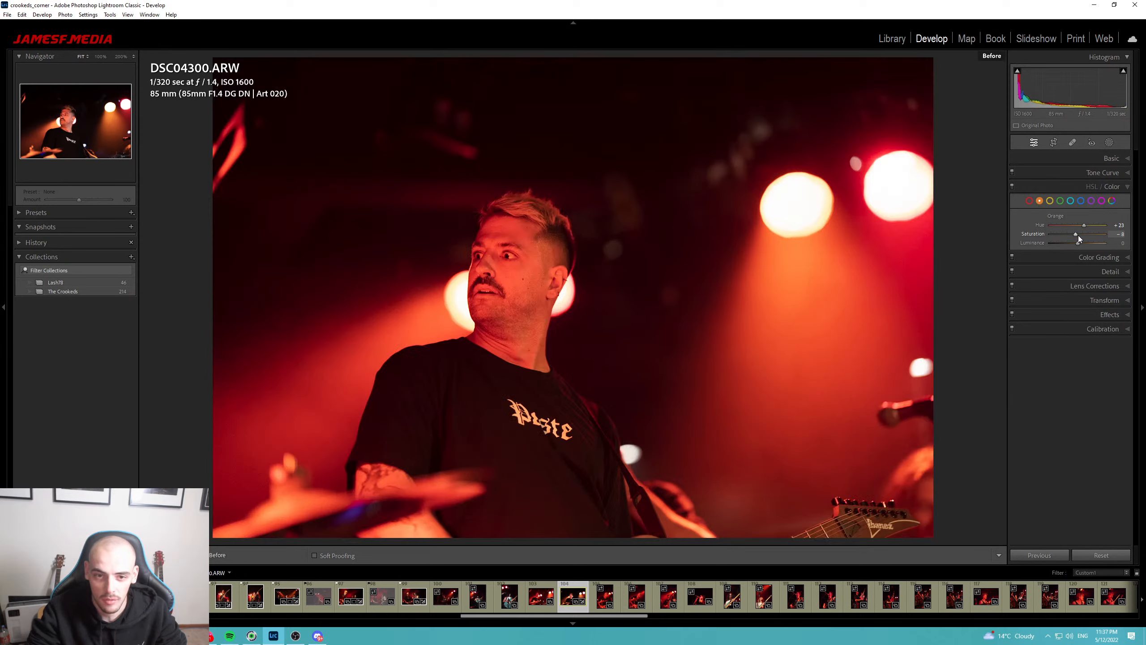
{"action": "key", "text": "backslash"}
{"action": "key", "text": "backslash"}
{"action": "key", "text": "backslash"}
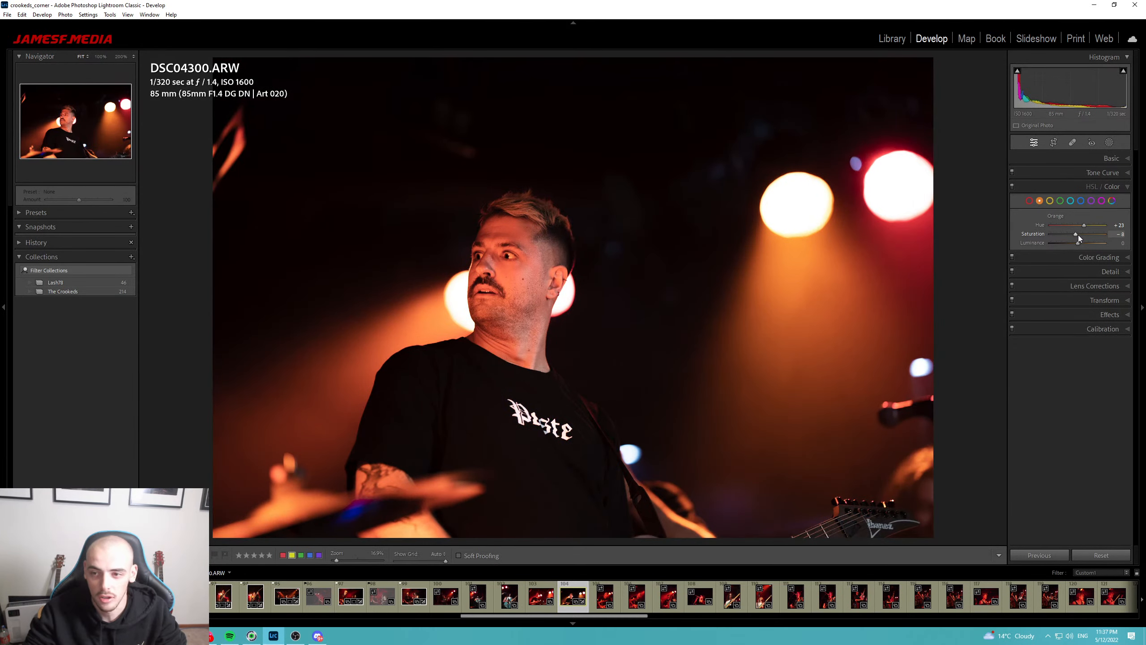
Calibrate DSC04300's colors by setting the red primary Hue to -7 and the blue primary Hue to +33.
{"action": "left_click", "coordinate": [1108, 329]}
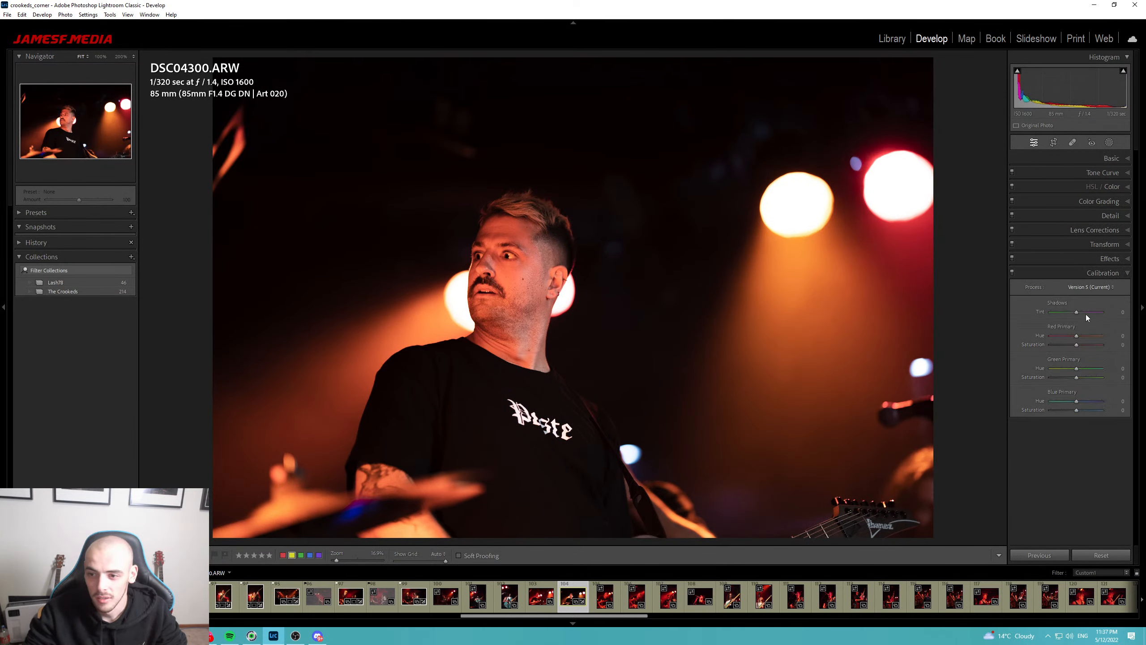
{"action": "left_click_drag", "start_coordinate": [1079, 335], "coordinate": [1075, 335]}
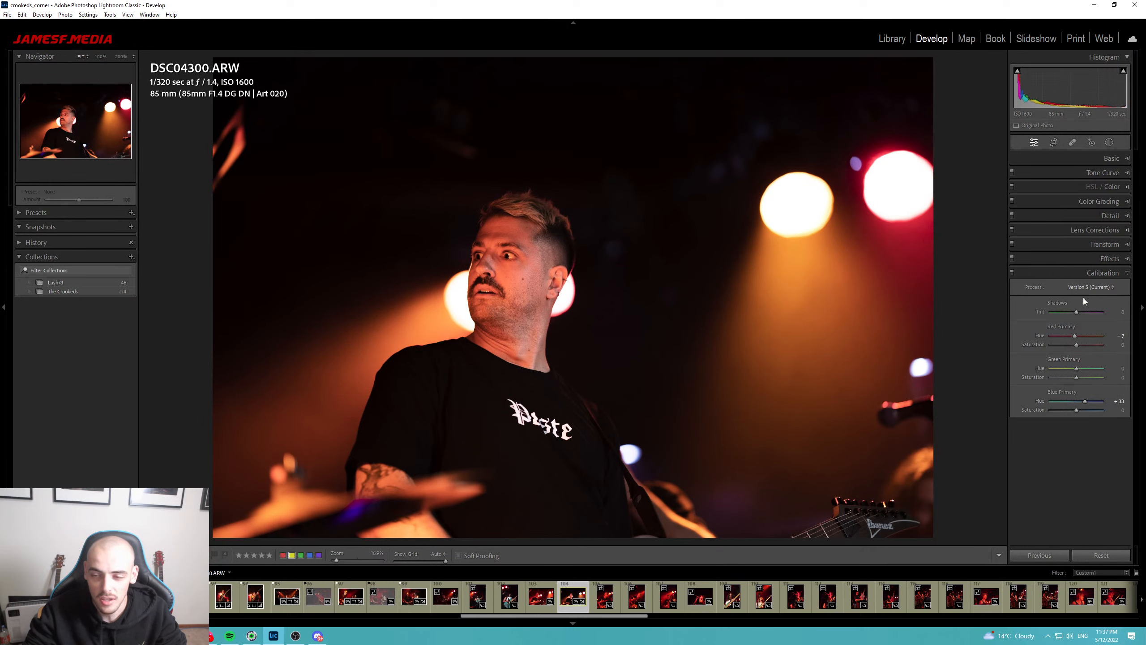
Set DSC04300's Highlights to +25 and Shadows to -32, and crop the photo slightly tighter around the guitarist.
{"action": "left_click", "coordinate": [1106, 160]}
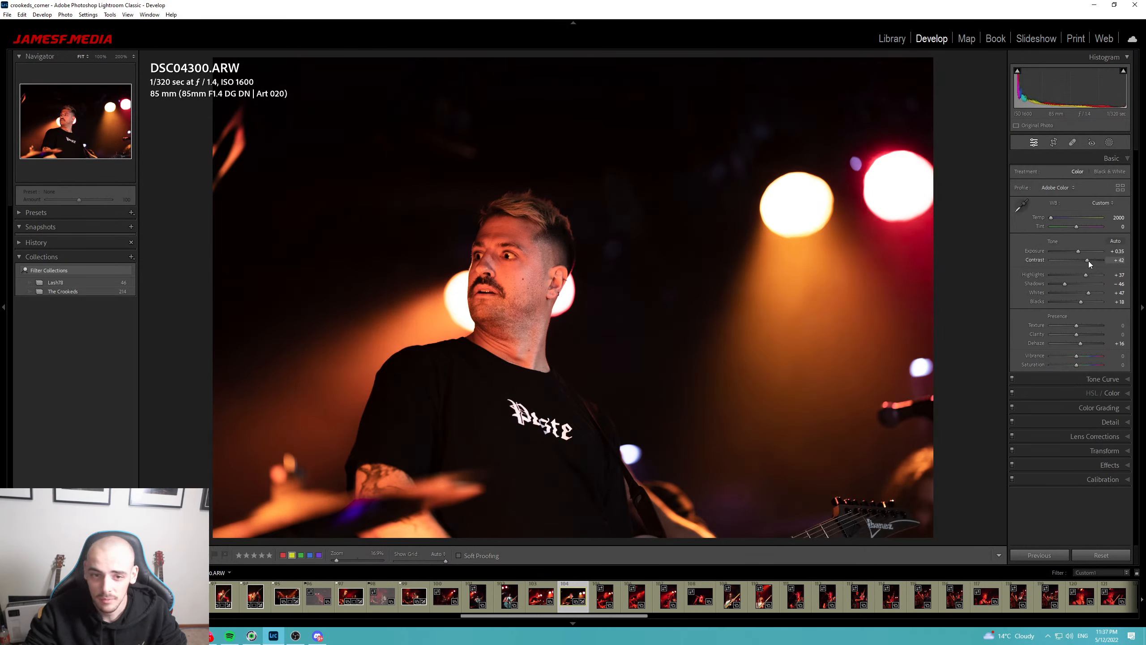
{"action": "mouse_move", "coordinate": [1083, 275]}
{"action": "left_mouse_down"}
{"action": "mouse_move", "coordinate": [1093, 274]}
{"action": "mouse_move", "coordinate": [1067, 286]}
{"action": "mouse_move", "coordinate": [1082, 275]}
{"action": "left_mouse_up"}
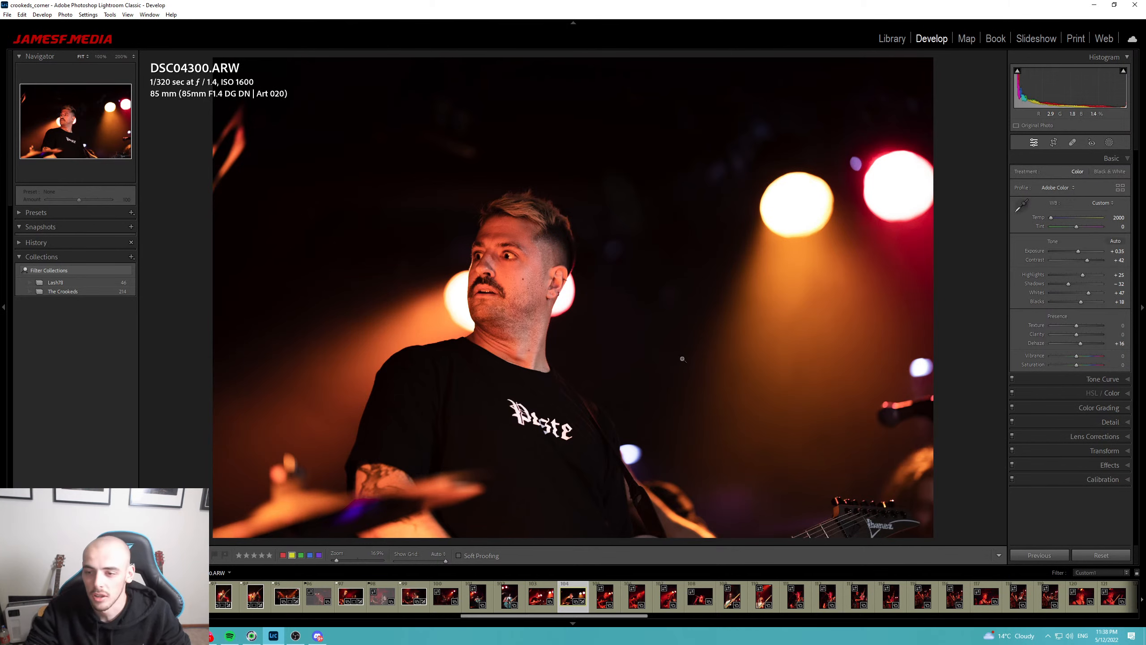
{"action": "key", "text": "r"}
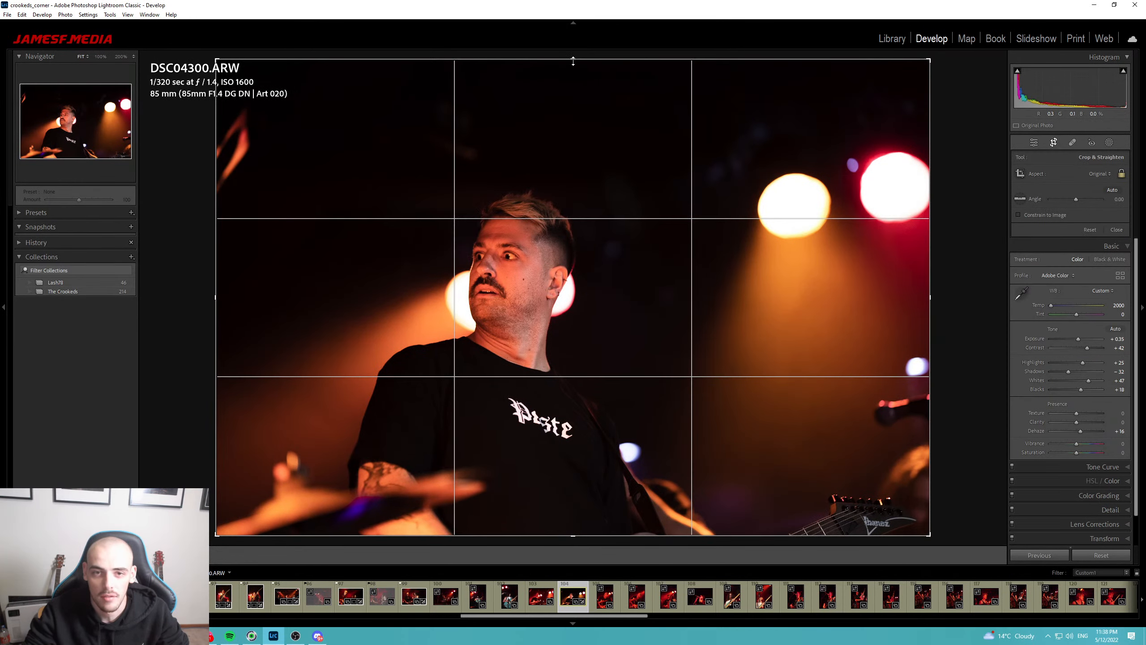
{"action": "left_click_drag", "start_coordinate": [573, 58], "coordinate": [558, 90]}
{"action": "left_click_drag", "start_coordinate": [566, 240], "coordinate": [616, 256]}
{"action": "key", "text": "Return"}
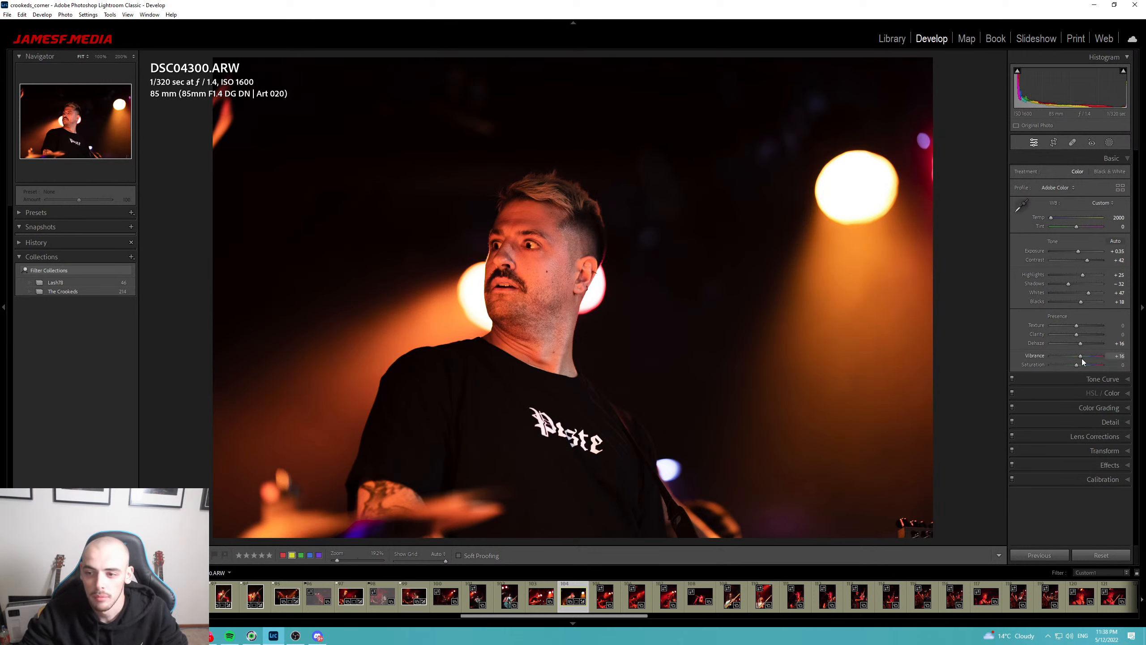
Flag DSC04300 as a pick and skip past DSC04303 to DSC04306.
{"action": "left_click", "coordinate": [1104, 411]}
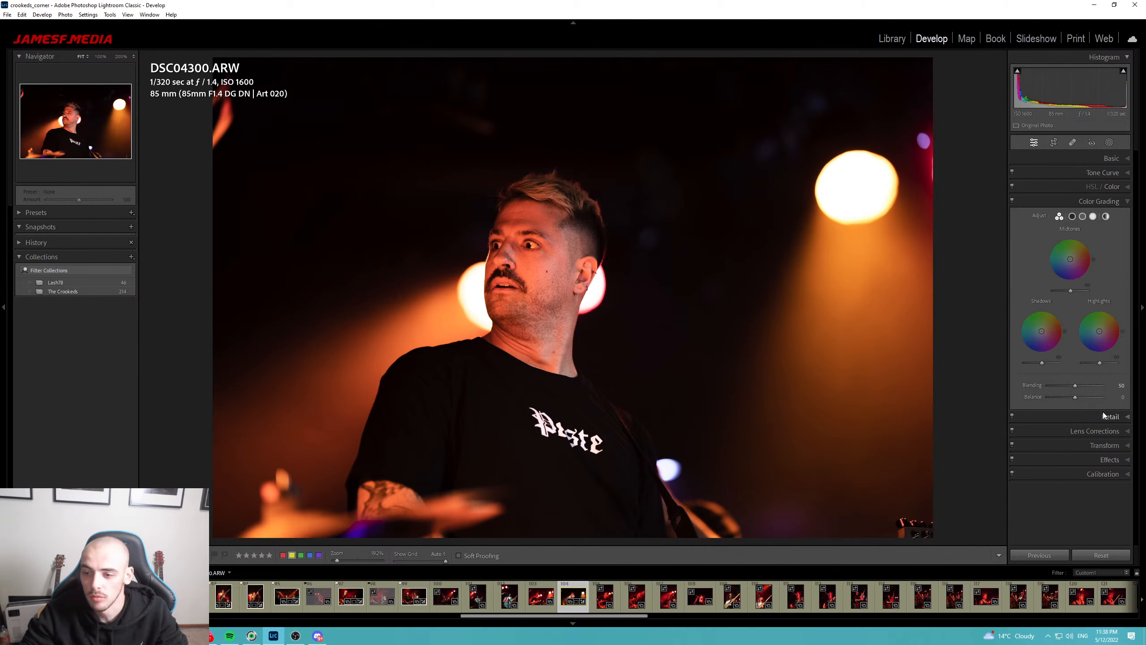
{"action": "left_click", "coordinate": [1117, 200]}
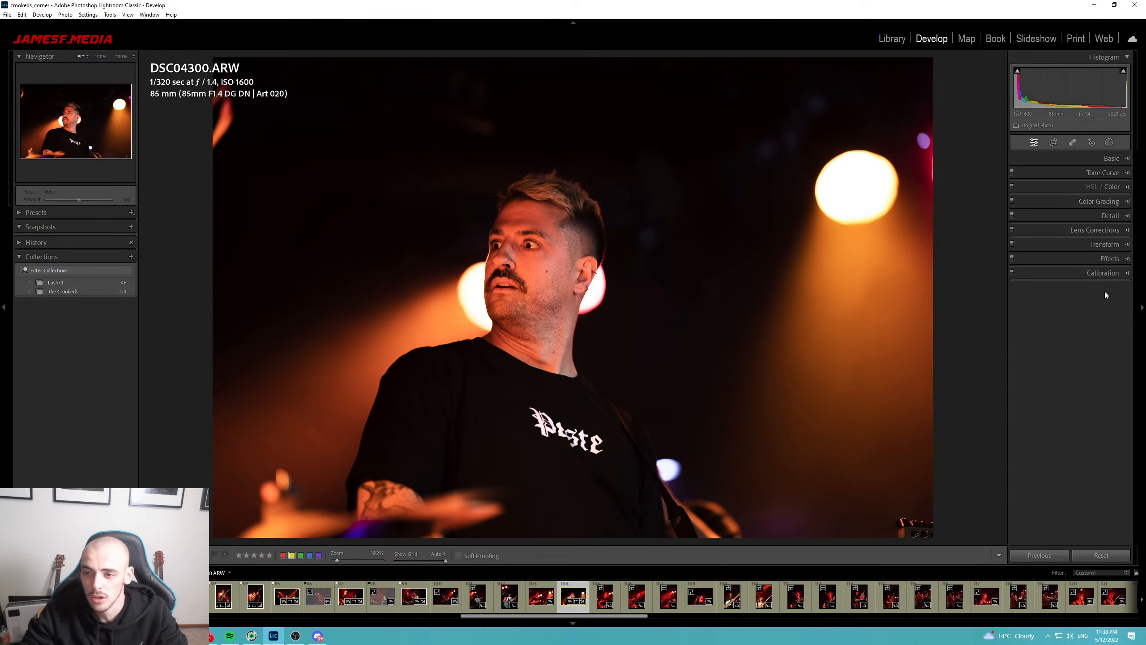
{"action": "key", "text": "p"}
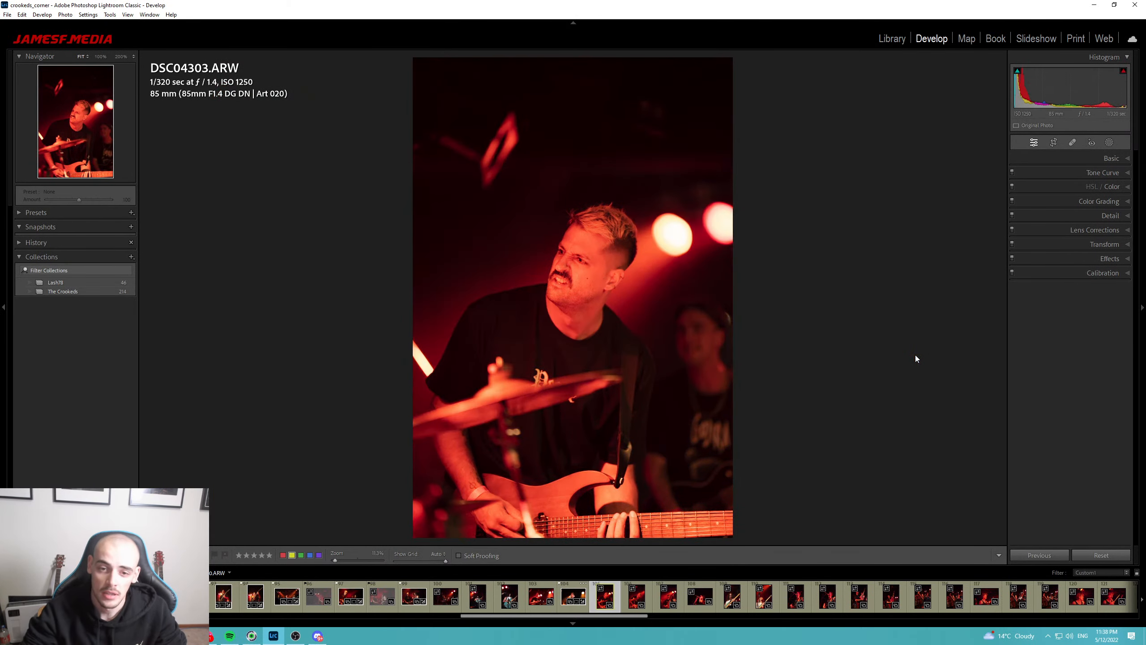
{"action": "key", "text": "Right"}
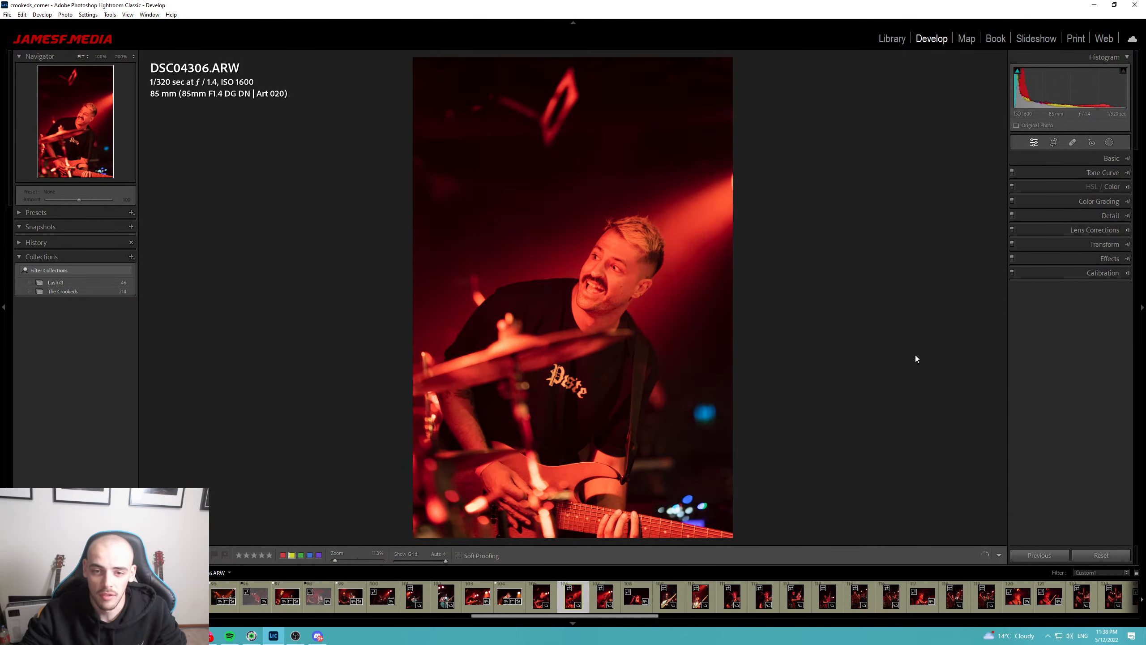
Set DSC04306's white balance to Auto, and refine it to Temp 2000 and Tint -18.
{"action": "left_click", "coordinate": [1112, 159]}
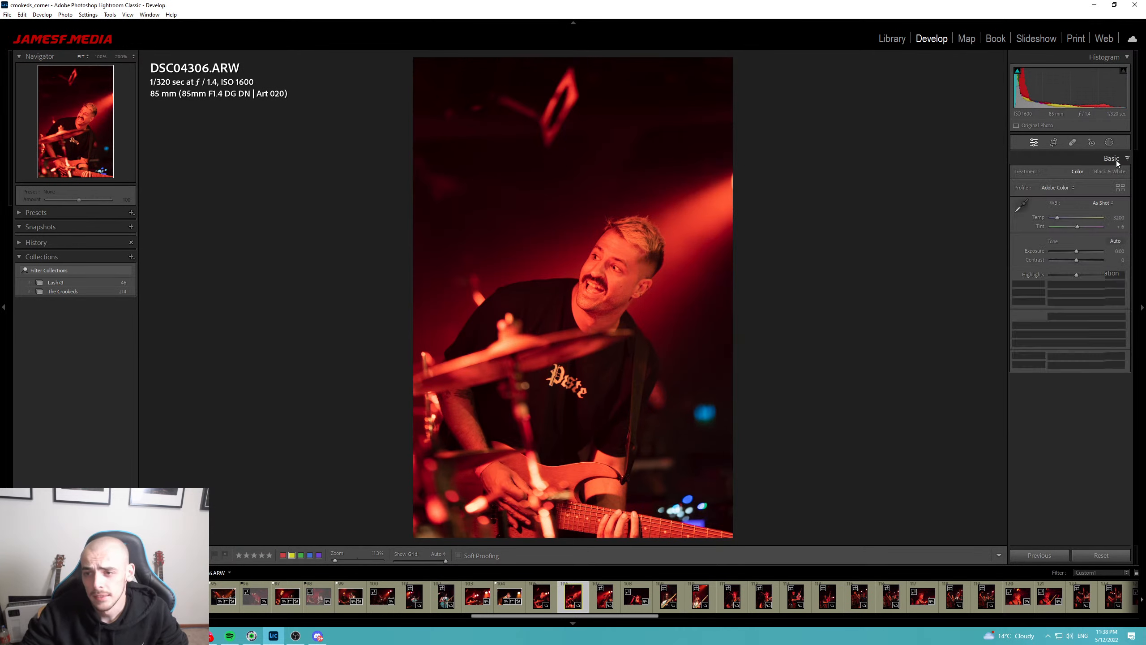
{"action": "left_click", "coordinate": [1104, 205]}
{"action": "left_click", "coordinate": [1096, 221]}
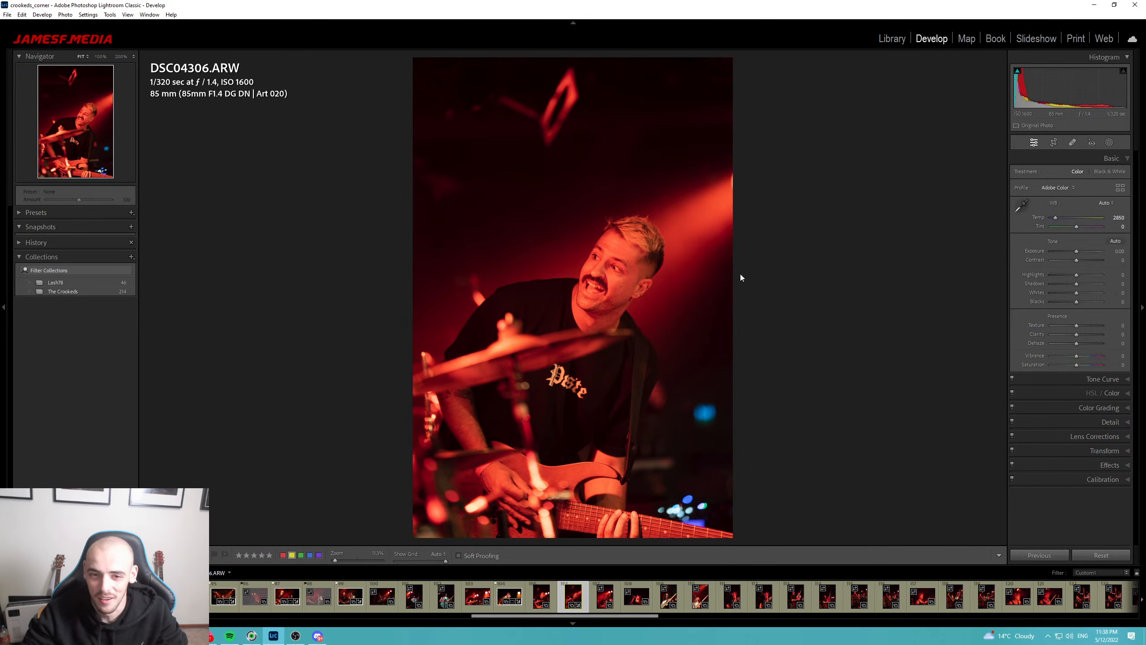
{"action": "left_click_drag", "start_coordinate": [1055, 218], "coordinate": [1073, 229]}
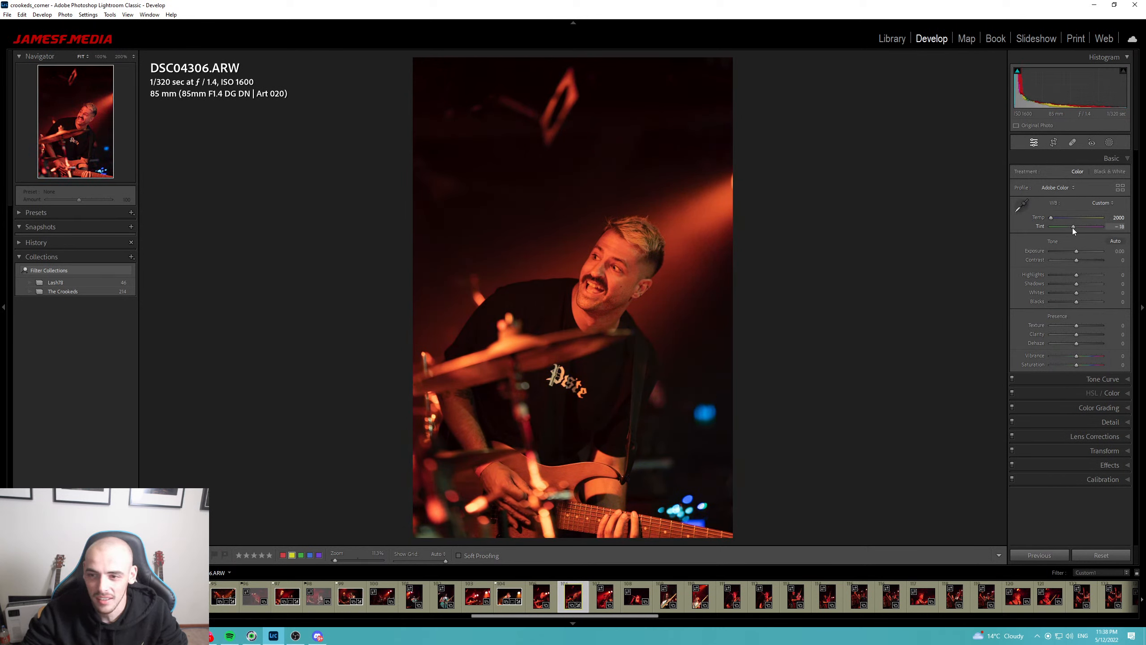
Try shifting the oranges' Hue and Luminance in DSC04306's color mix.
{"action": "left_click", "coordinate": [1108, 379]}
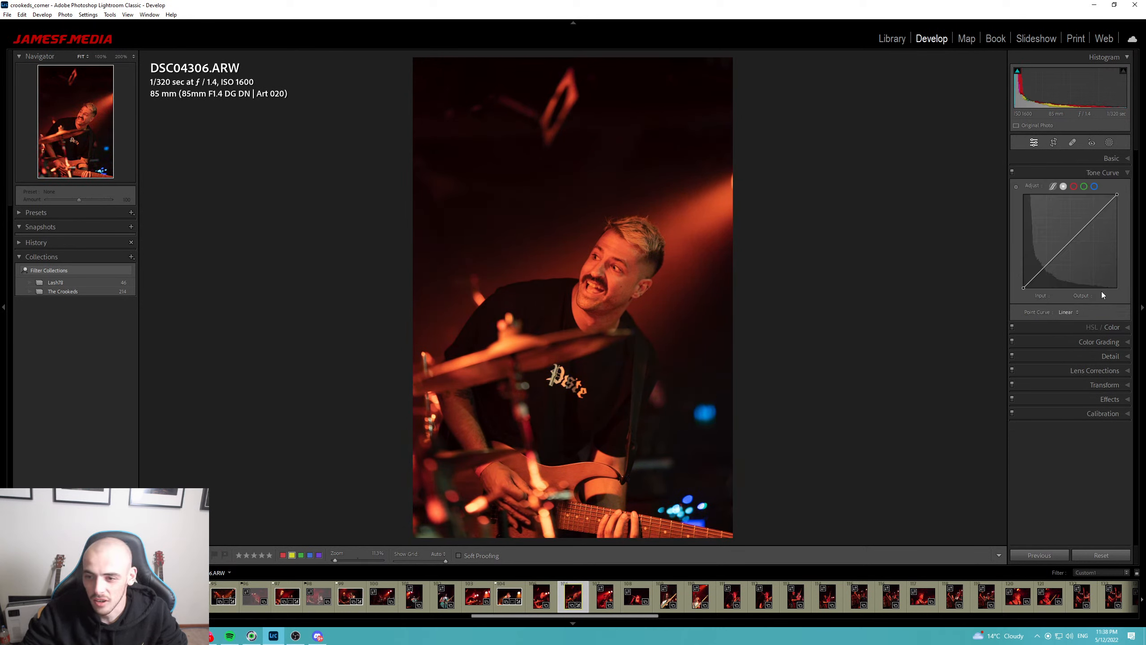
{"action": "left_click", "coordinate": [1103, 342]}
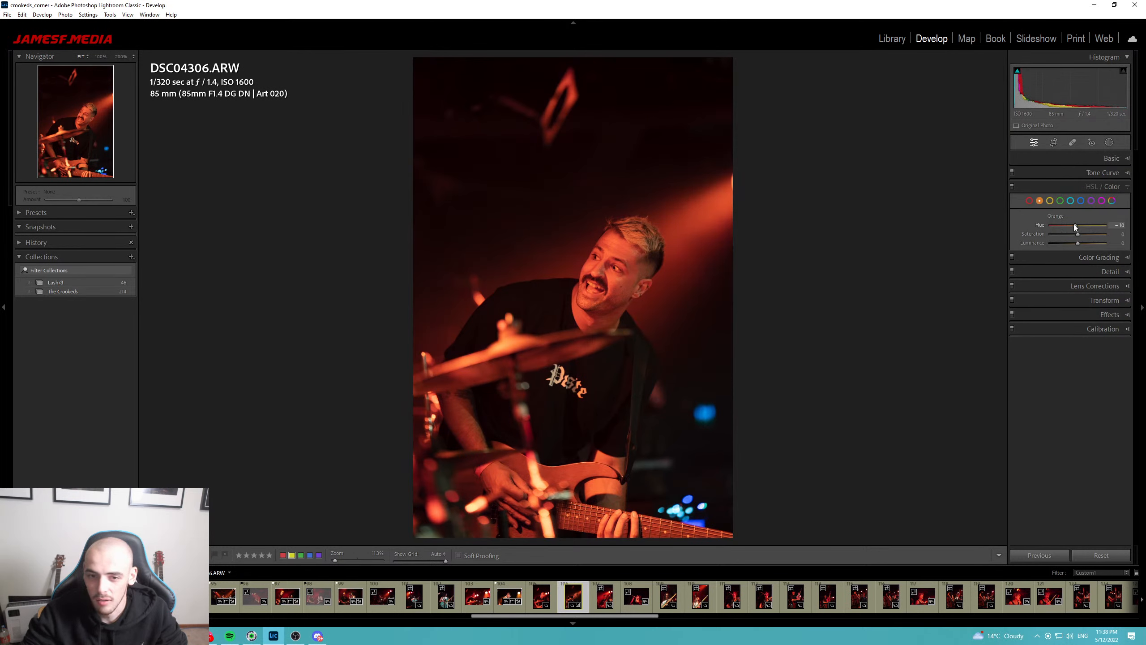
{"action": "double_click", "coordinate": [1079, 226]}
{"action": "left_click_drag", "start_coordinate": [1078, 244], "coordinate": [1078, 243]}
Calibrate DSC04306's colors by setting the shadows Tint to +7 and the blue primary Hue to +19.
{"action": "left_click", "coordinate": [1105, 330]}
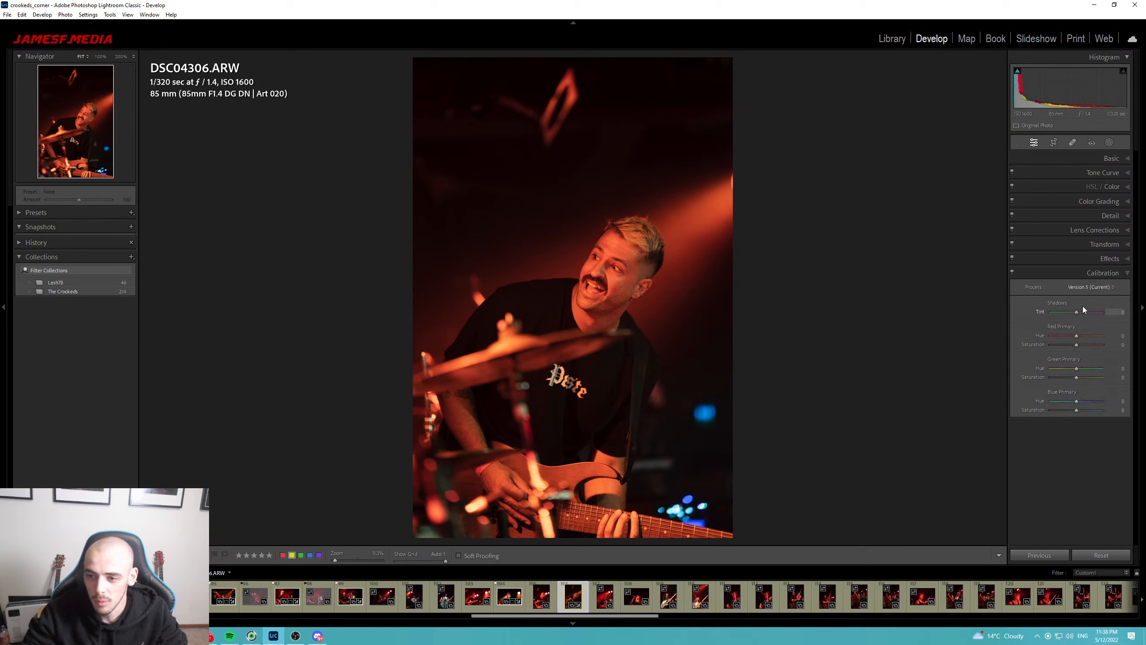
{"action": "left_click_drag", "start_coordinate": [1085, 313], "coordinate": [1077, 336]}
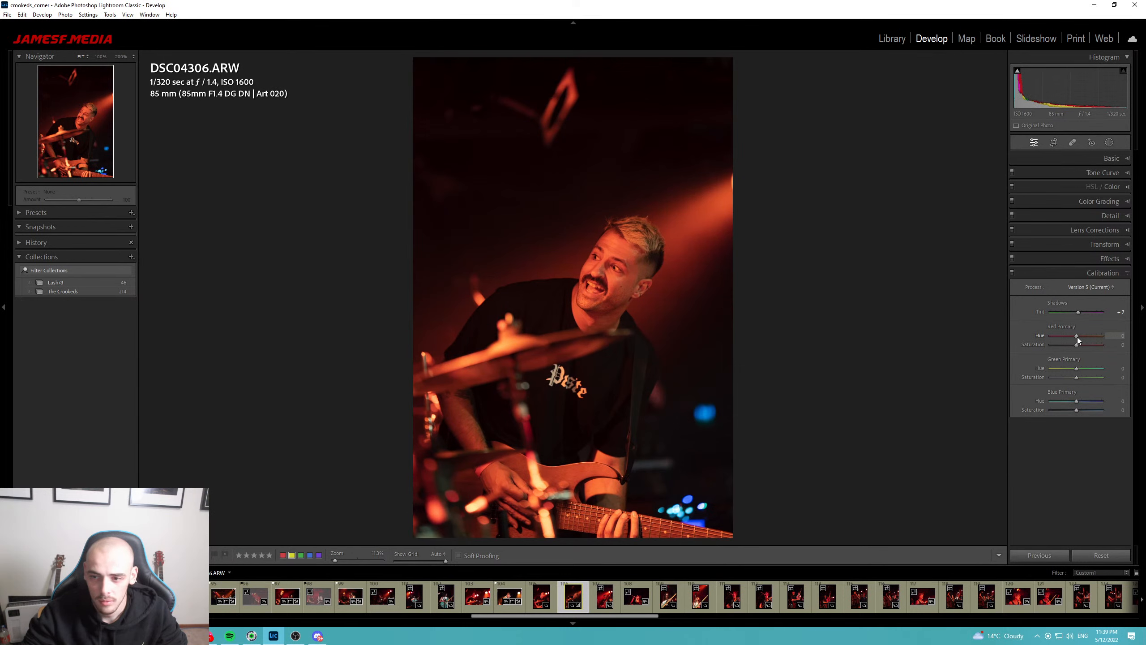
{"action": "double_click", "coordinate": [1070, 367]}
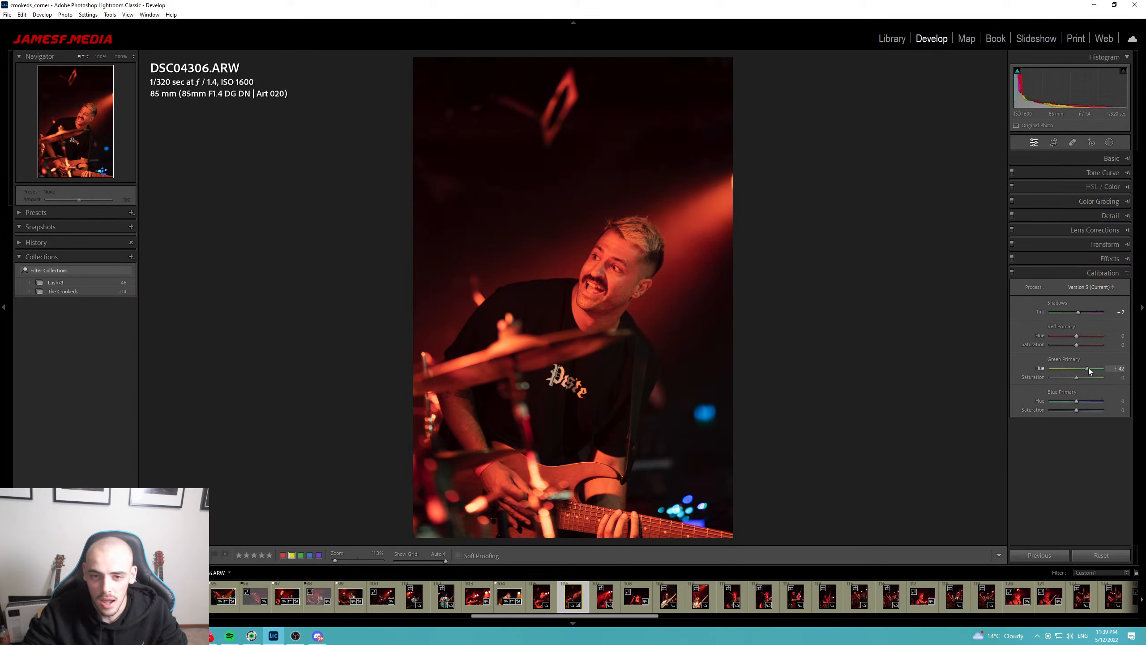
{"action": "left_click_drag", "start_coordinate": [1077, 401], "coordinate": [1081, 403]}
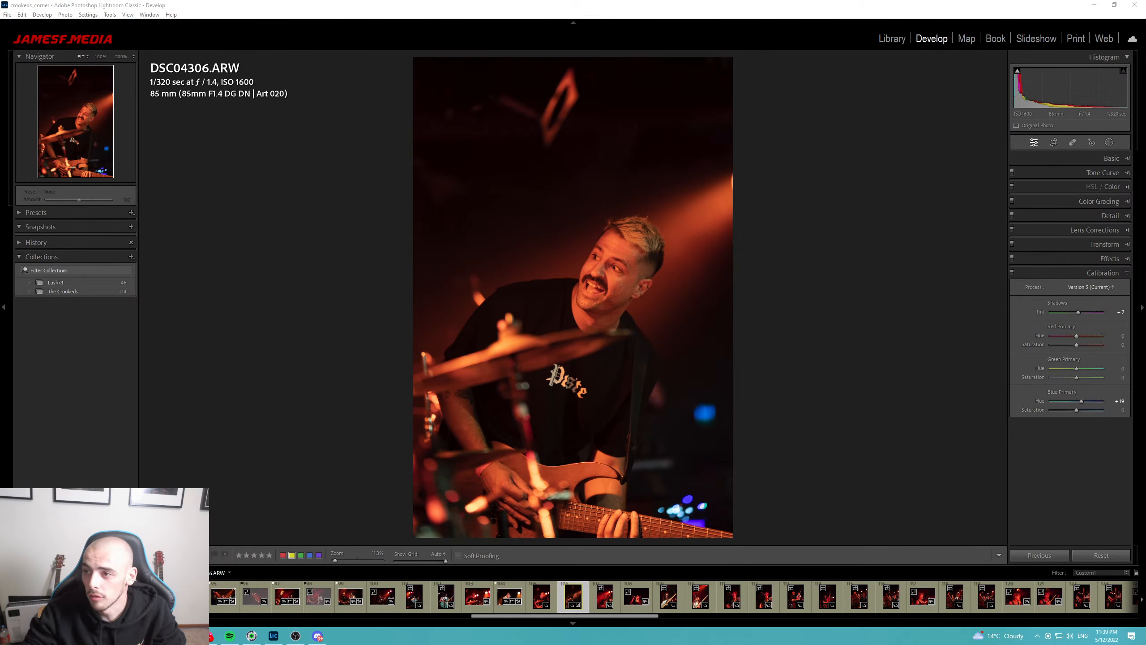
Switch to the browser and examine the drift car photos on the gripshiftslide.gss Instagram profile, including the "Fleet vehicle" post.
{"action": "left_click_drag", "start_coordinate": [1145, 181], "coordinate": [1, 204]}
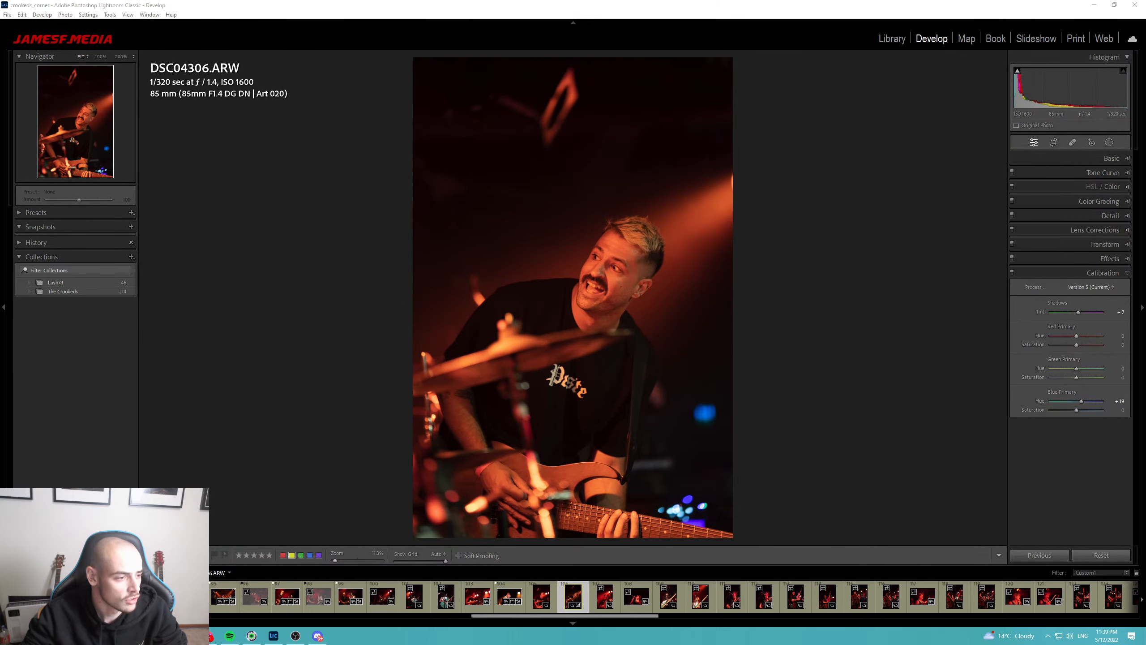
{"action": "left_click_drag", "start_coordinate": [1, 118], "coordinate": [555, 1]}
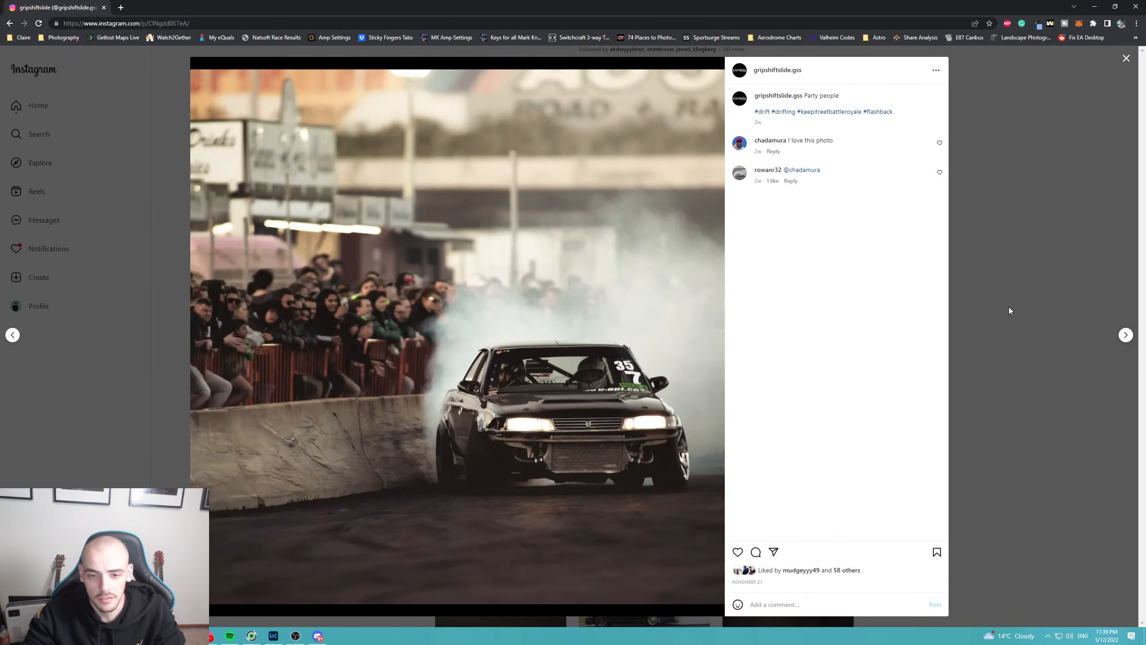
{"action": "left_click", "coordinate": [1027, 314]}
{"action": "scroll", "coordinate": [728, 475], "scroll_direction": "down", "scroll_amount": 4}
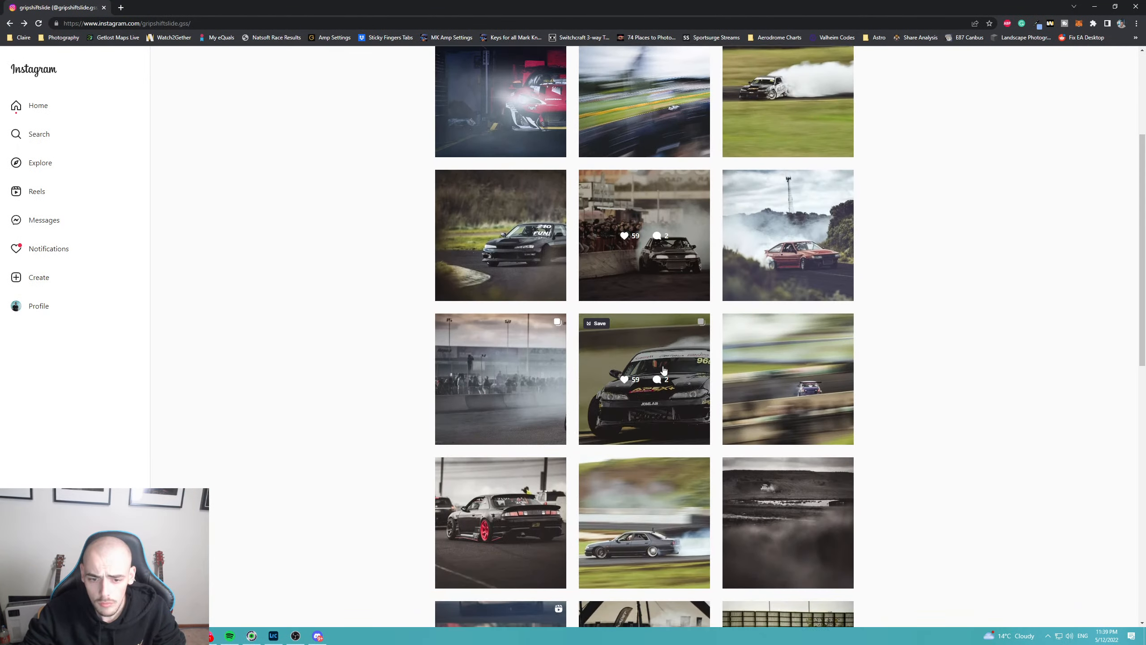
{"action": "left_click", "coordinate": [690, 479]}
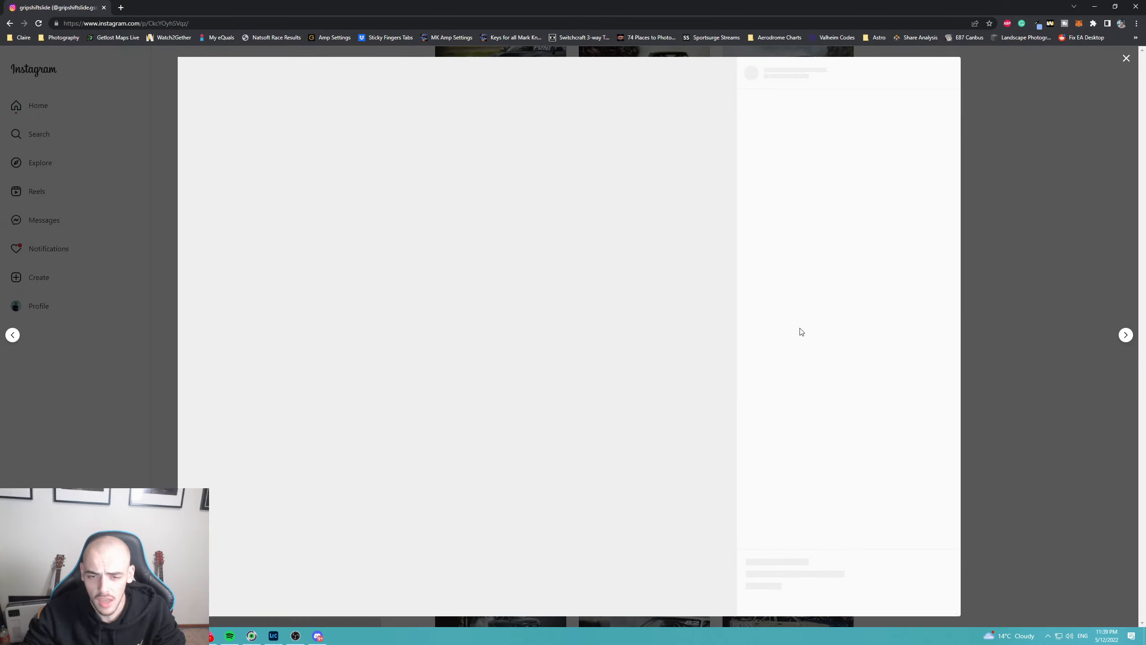
{"action": "left_click", "coordinate": [1069, 289]}
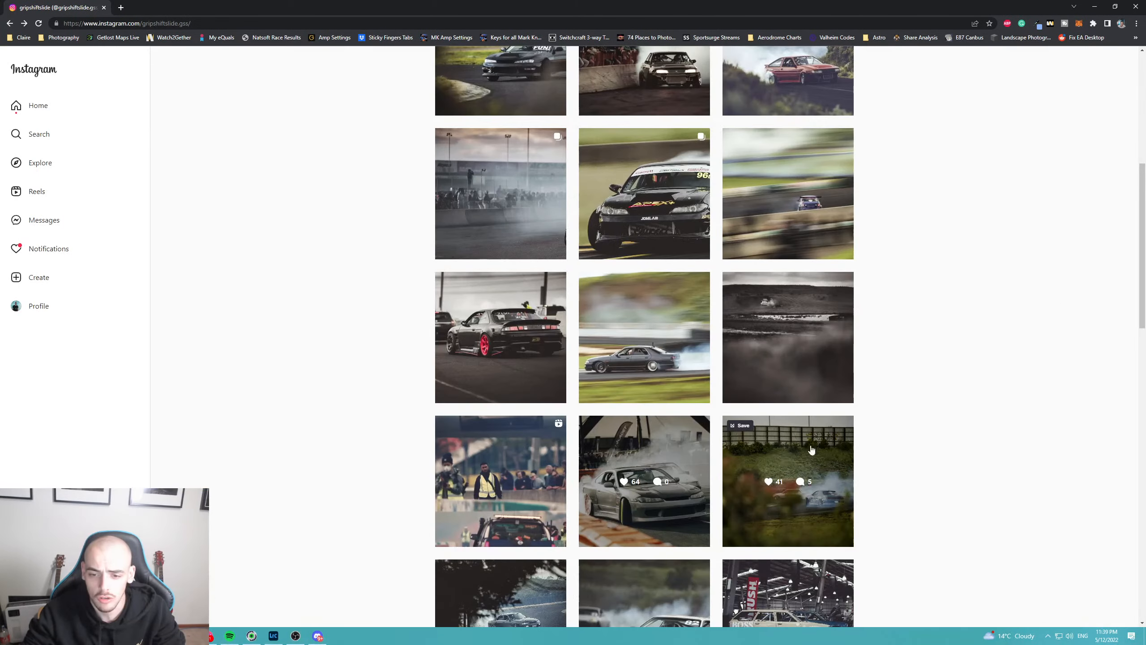
{"action": "scroll", "coordinate": [762, 470], "scroll_direction": "down", "scroll_amount": 3}
{"action": "scroll", "coordinate": [760, 479], "scroll_direction": "down", "scroll_amount": 2}
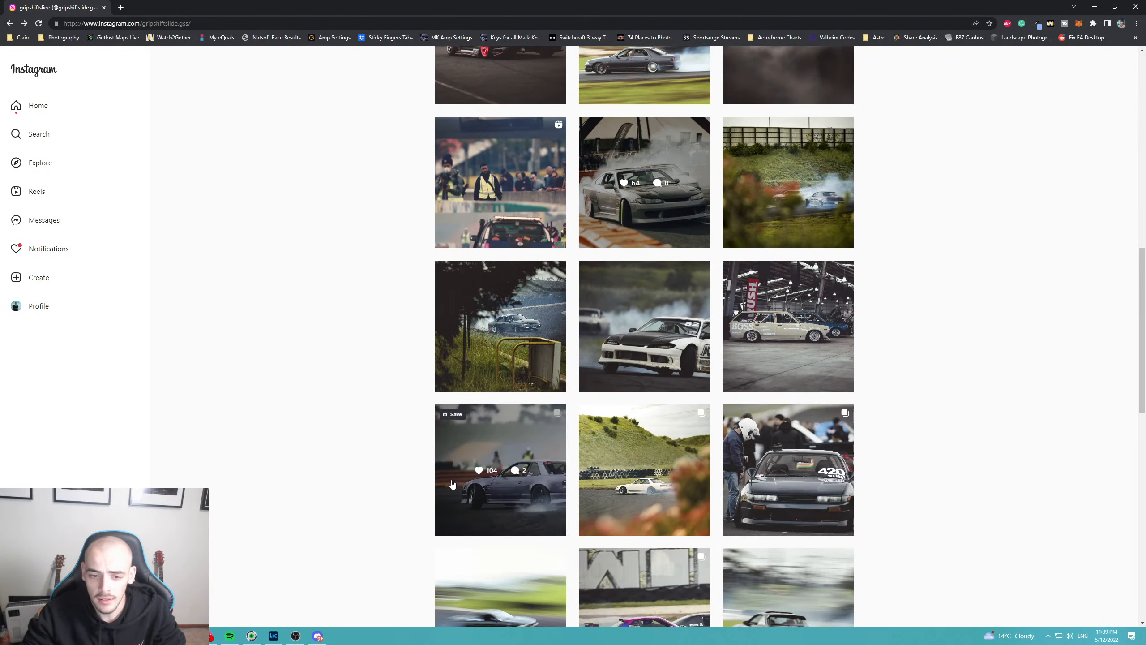
{"action": "left_click", "coordinate": [528, 523]}
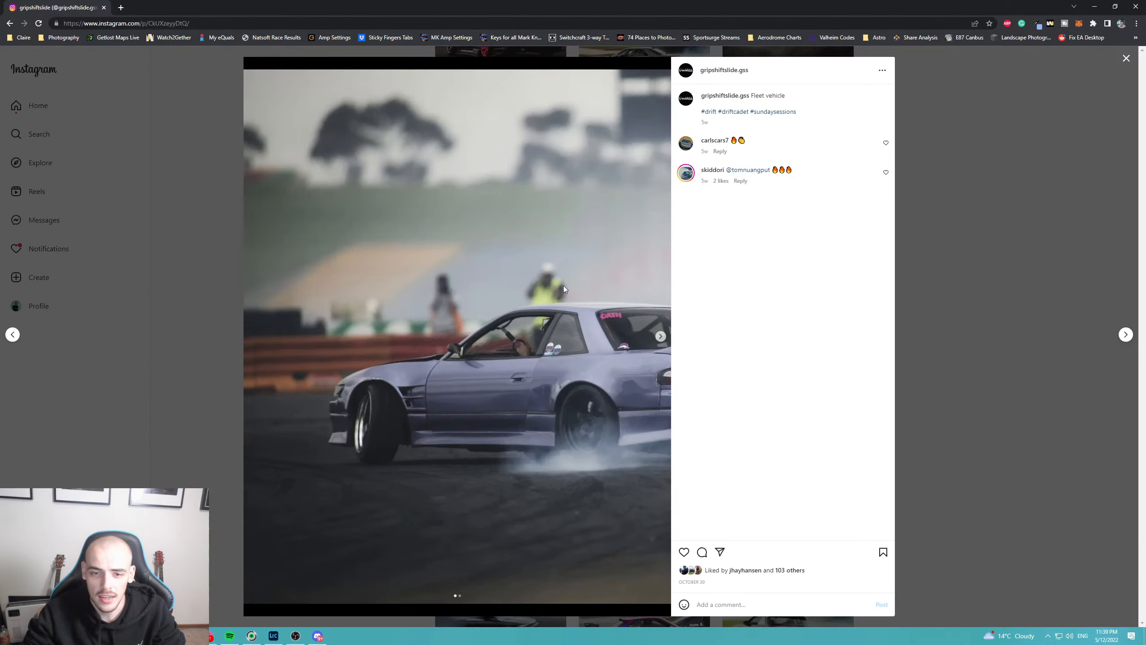
{"action": "left_click_drag", "start_coordinate": [856, 6], "coordinate": [0, 280]}
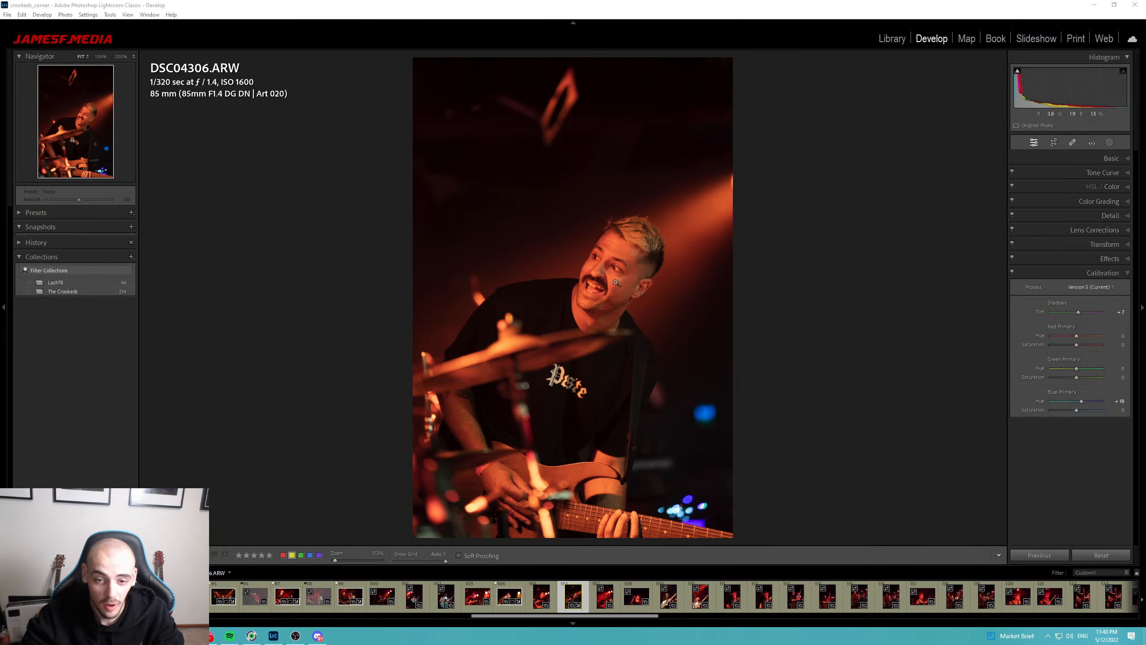
Crop DSC04306 slightly tighter around the guitarist, trimming the empty area above him.
{"action": "key", "text": "r"}
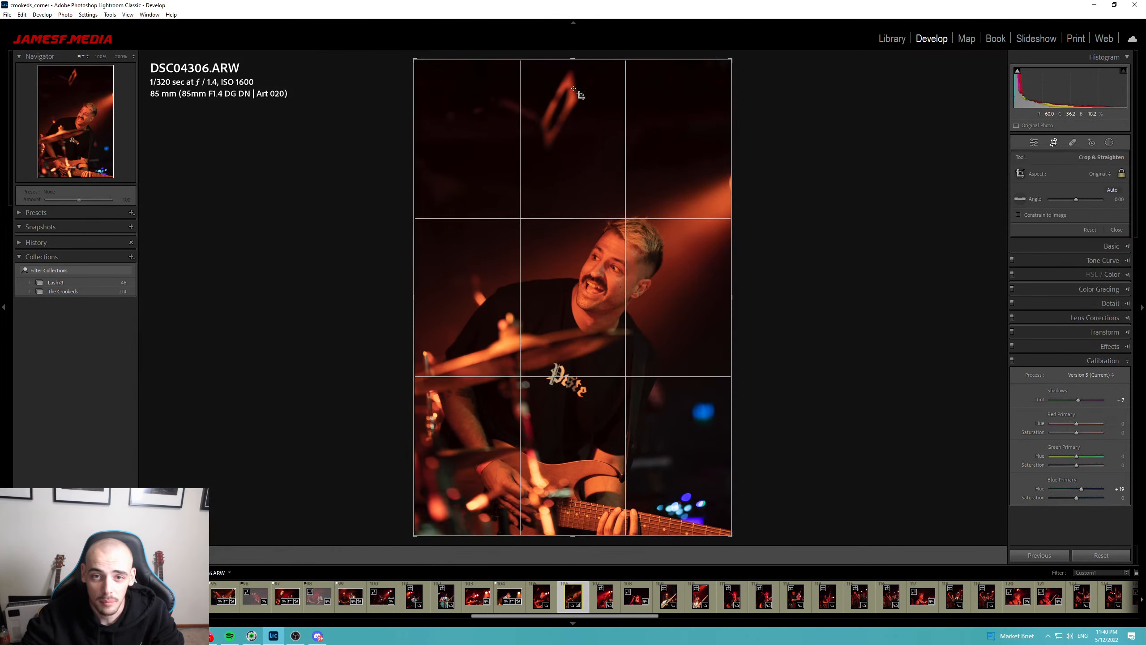
{"action": "left_click_drag", "start_coordinate": [575, 56], "coordinate": [573, 88]}
{"action": "left_click_drag", "start_coordinate": [598, 176], "coordinate": [616, 173]}
{"action": "key", "text": "Return"}
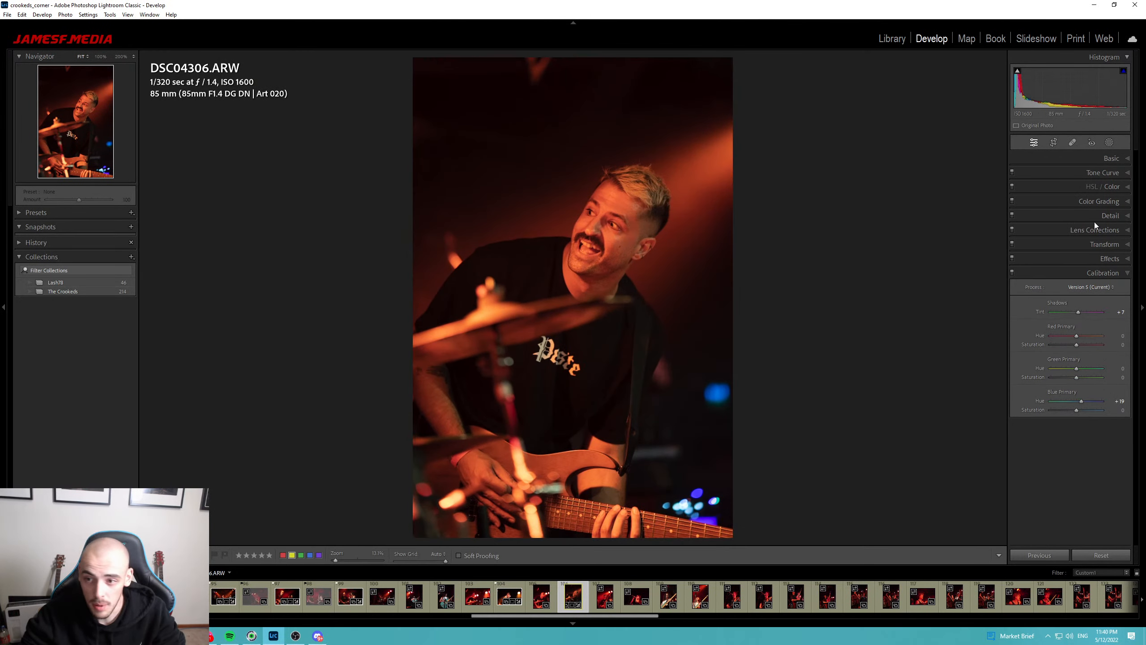
Set DSC04306's Tint to -13, Exposure +0.44, Contrast +23, Highlights -7, Shadows -35, Whites +12, Blacks +7 and Clarity +16.
{"action": "left_click", "coordinate": [1106, 164]}
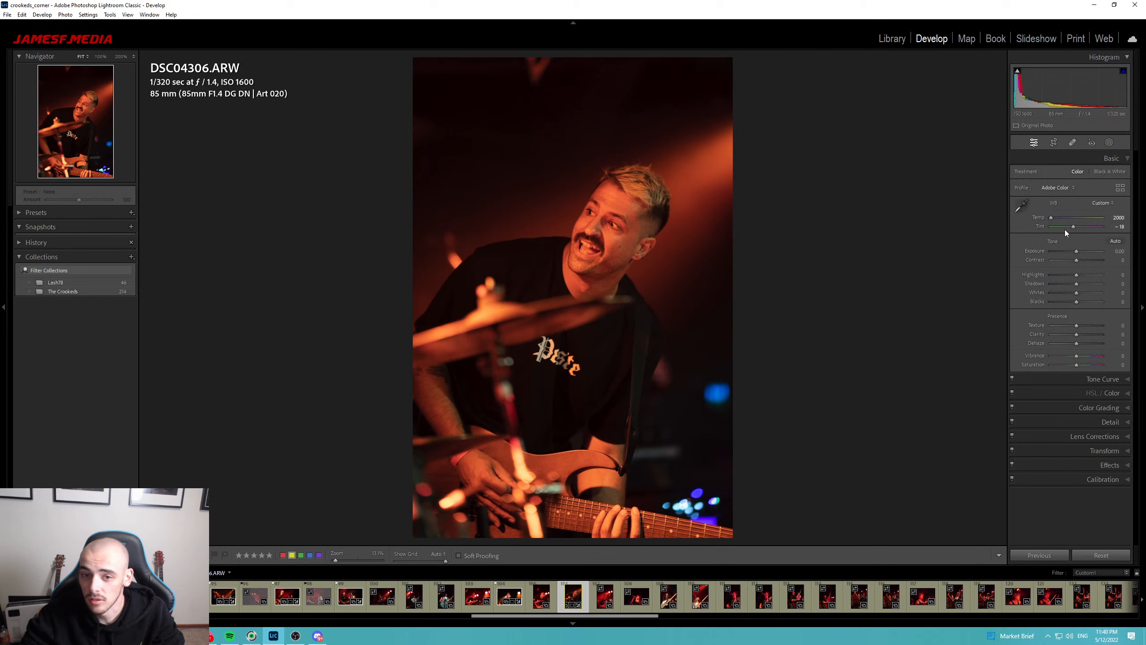
{"action": "left_click_drag", "start_coordinate": [1074, 226], "coordinate": [1078, 303]}
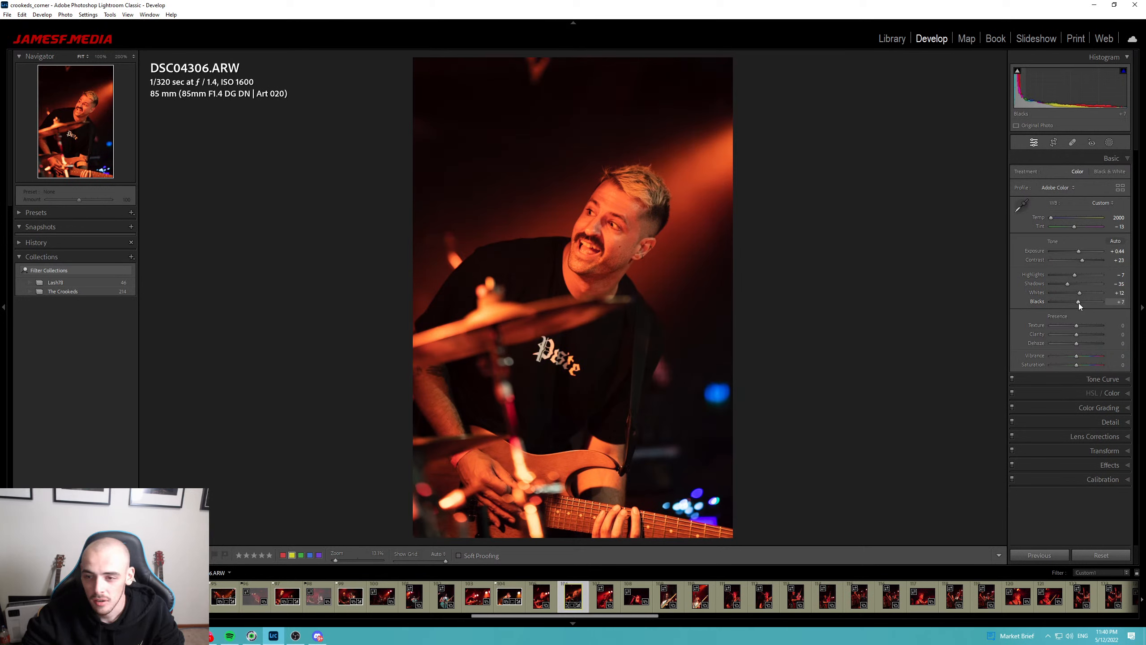
{"action": "double_click", "coordinate": [1073, 325]}
{"action": "left_click_drag", "start_coordinate": [1083, 338], "coordinate": [1084, 334]}
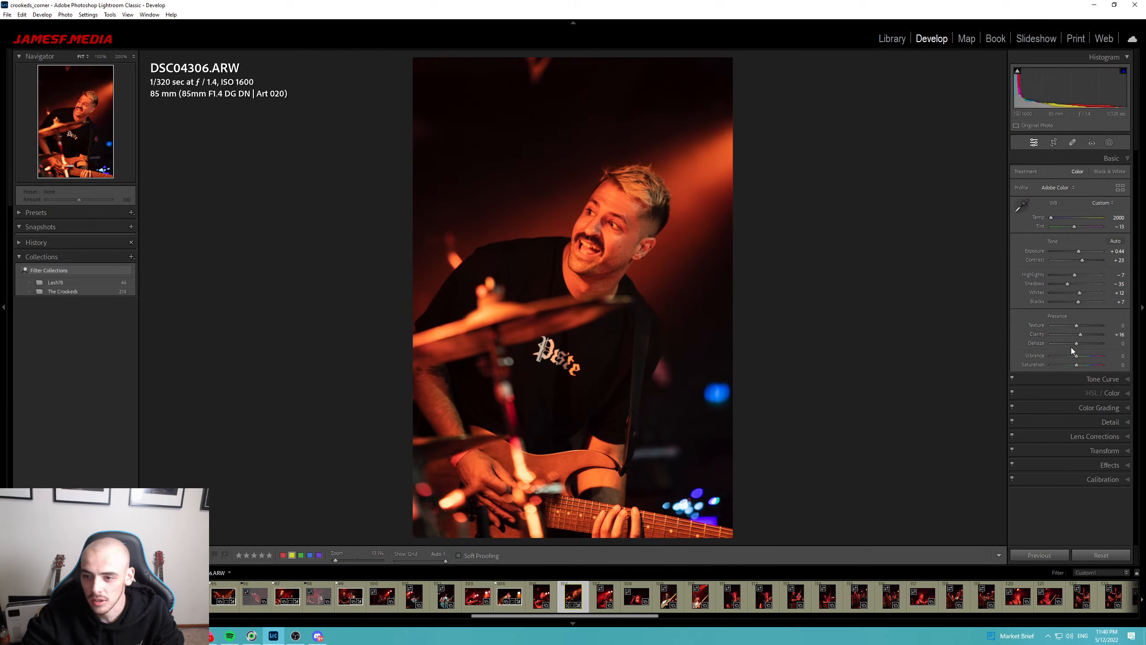
In DSC04306's color mix, set the oranges' Hue to +12, Saturation to -10 and Luminance to -20, and the reds' Hue to -5.
{"action": "left_click", "coordinate": [1100, 382]}
{"action": "left_click", "coordinate": [1101, 324]}
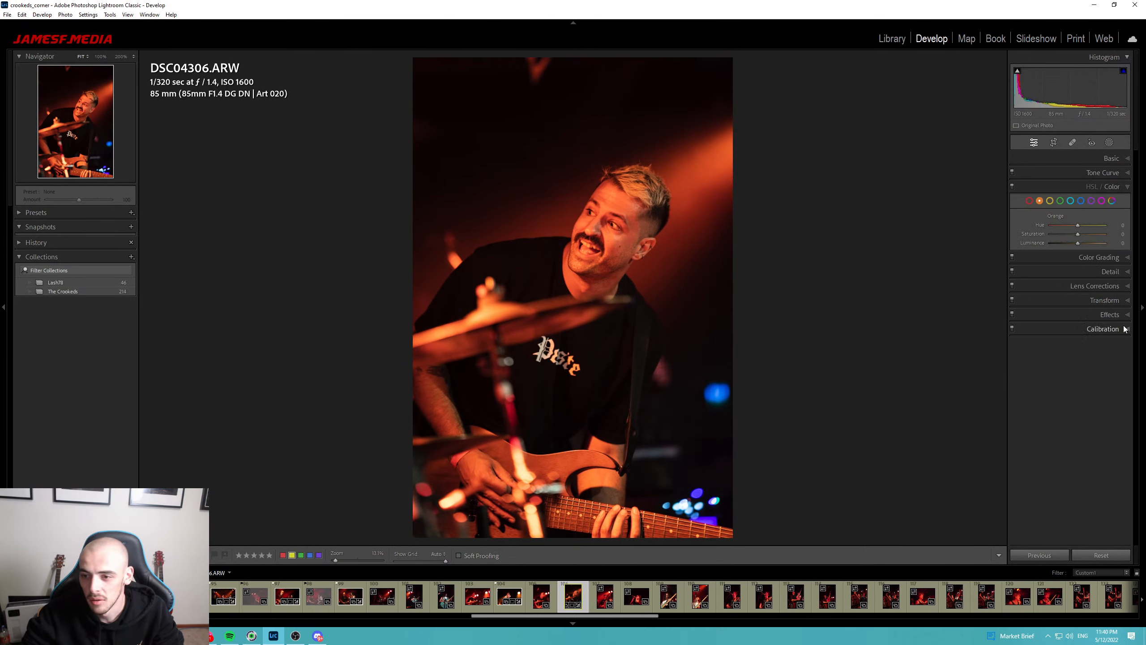
{"action": "left_click_drag", "start_coordinate": [1078, 226], "coordinate": [1073, 243]}
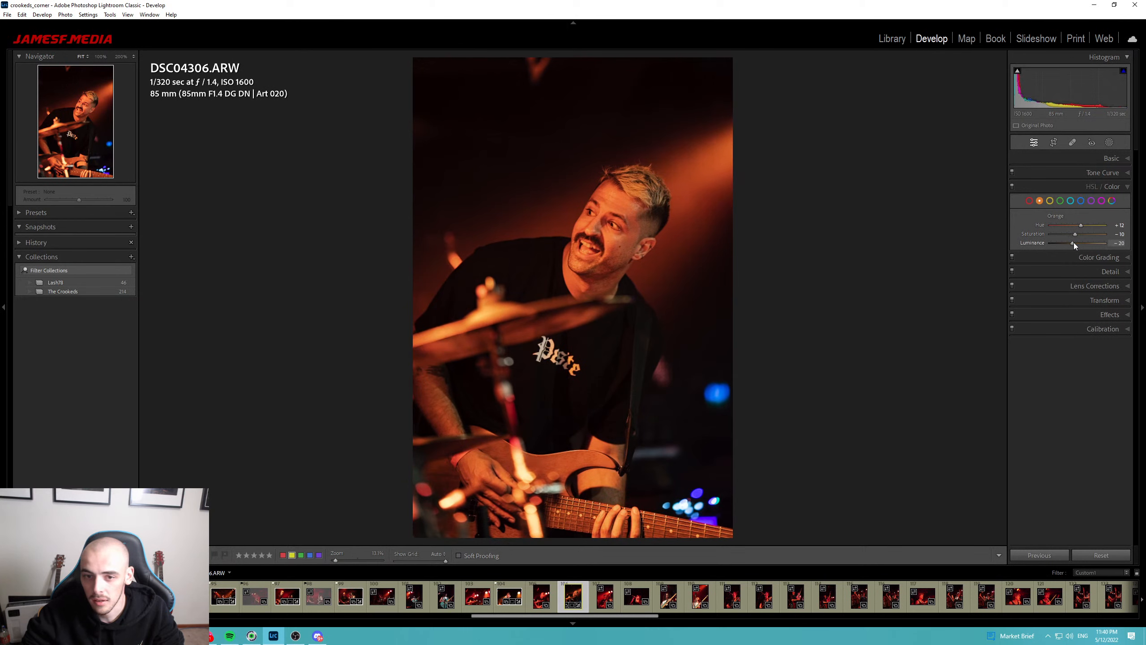
{"action": "left_click", "coordinate": [1030, 200]}
{"action": "left_click_drag", "start_coordinate": [1078, 225], "coordinate": [1075, 225]}
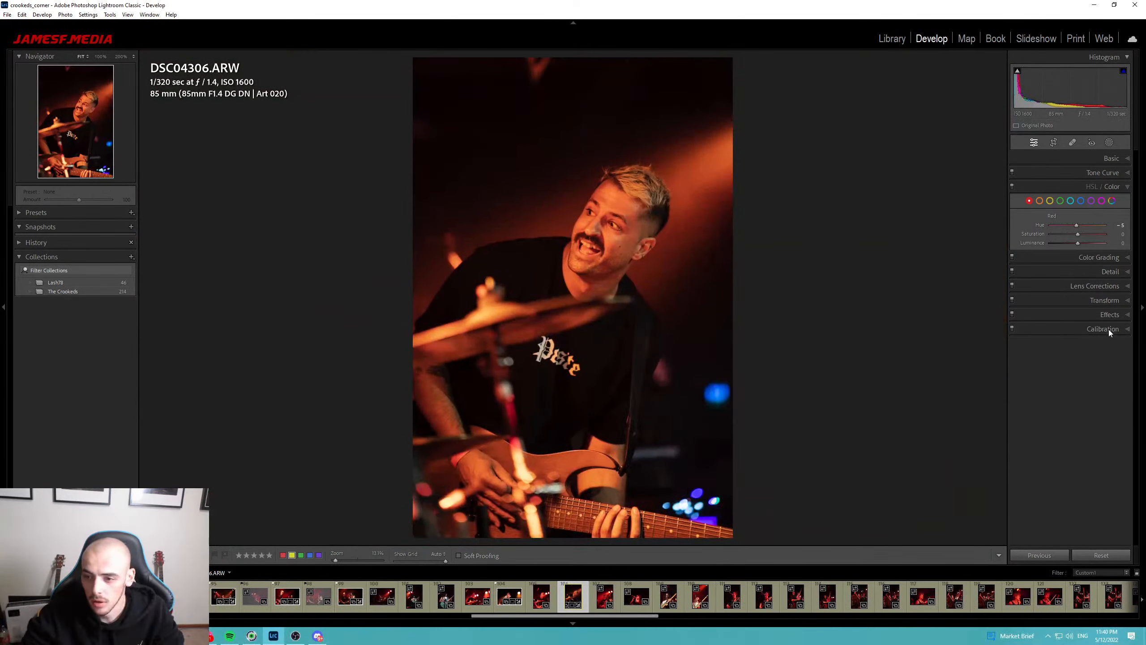
Open DSC04306's color calibration settings.
{"action": "left_click", "coordinate": [1109, 330]}
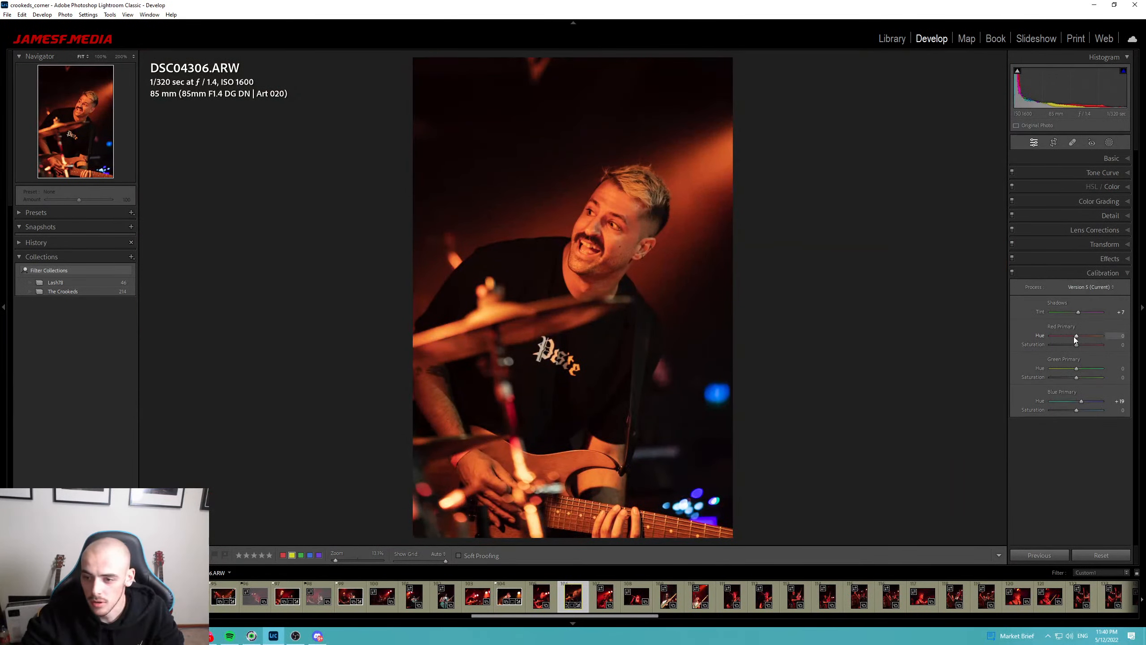
Set the orange hue to -5, saturation to -10 and luminance to -15 in the HSL colour mixer.
{"action": "left_click_drag", "start_coordinate": [1080, 335], "coordinate": [1074, 336]}
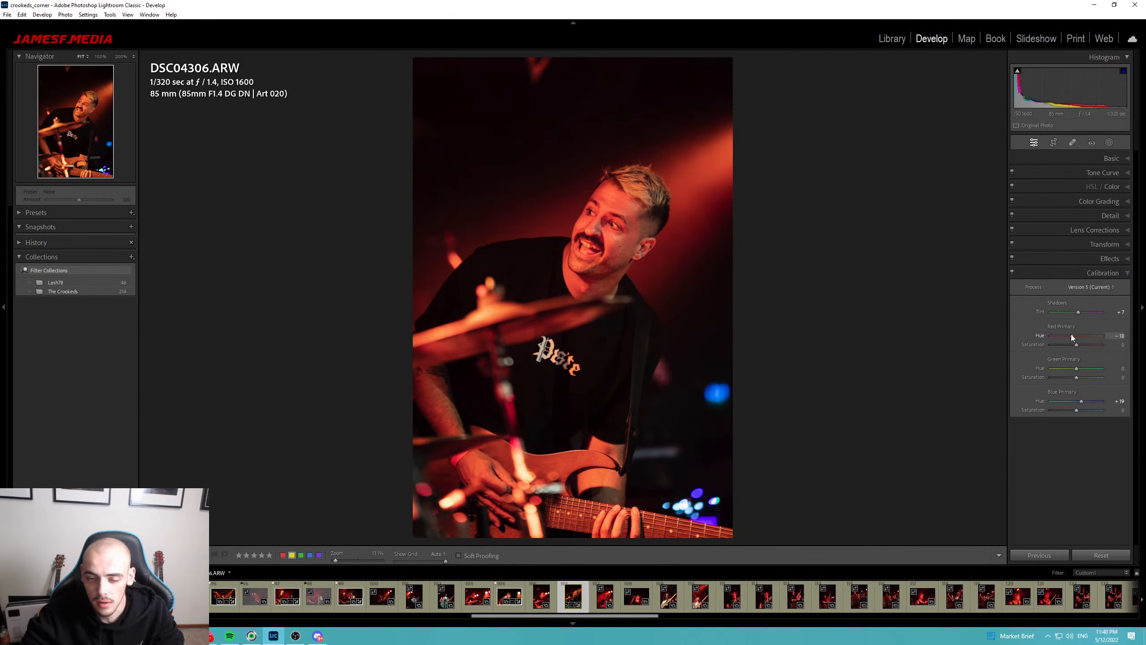
{"action": "double_click", "coordinate": [1072, 335]}
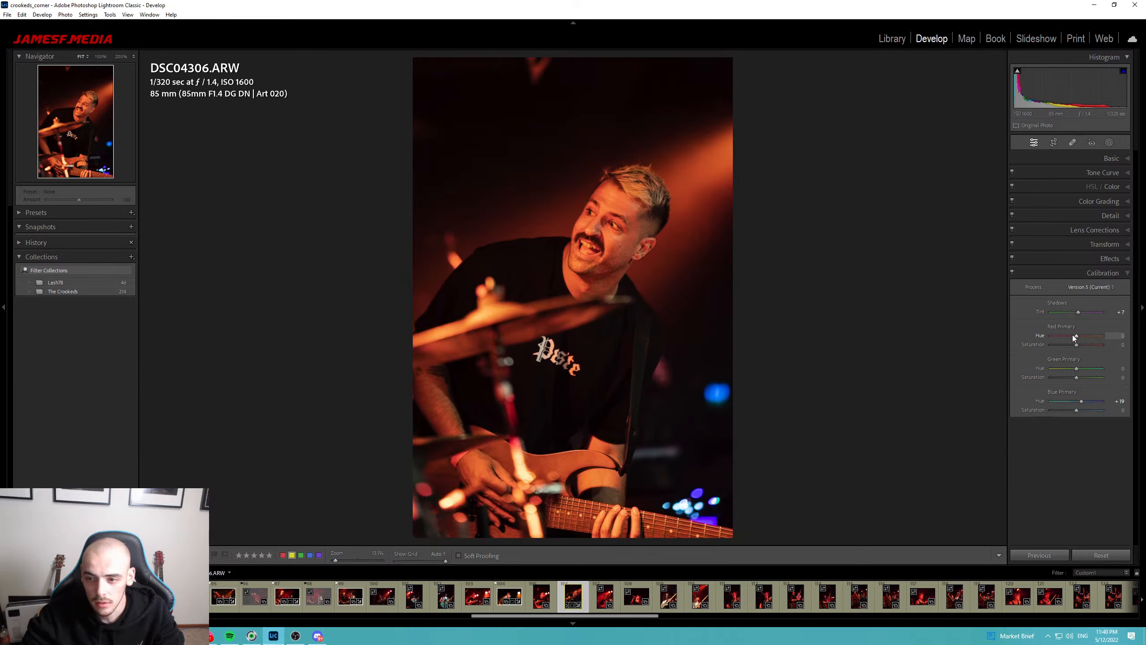
{"action": "left_click", "coordinate": [1110, 191]}
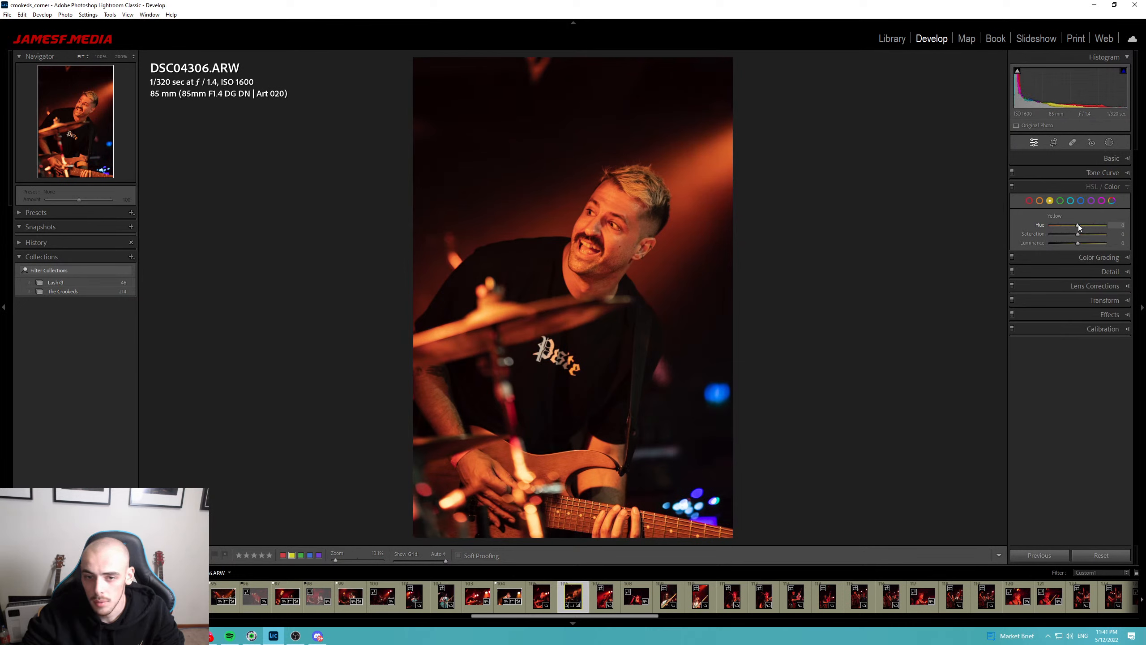
{"action": "mouse_move", "coordinate": [1069, 224]}
{"action": "left_mouse_down"}
{"action": "mouse_move", "coordinate": [1042, 224]}
{"action": "mouse_move", "coordinate": [1077, 223]}
{"action": "left_mouse_up"}
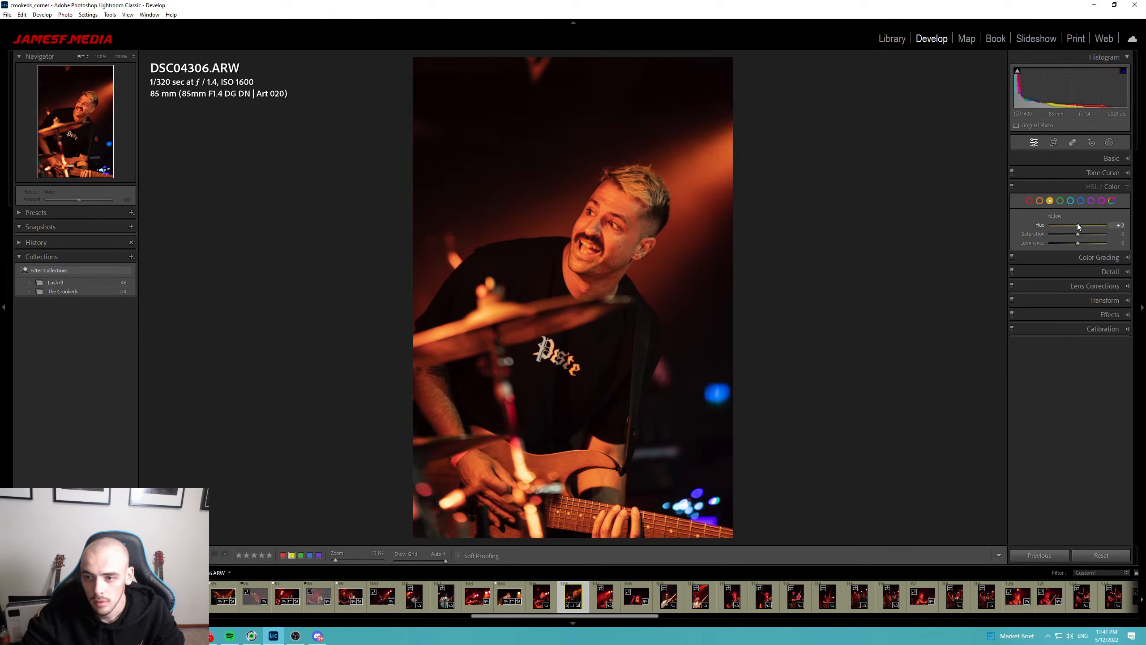
{"action": "left_click", "coordinate": [1040, 201]}
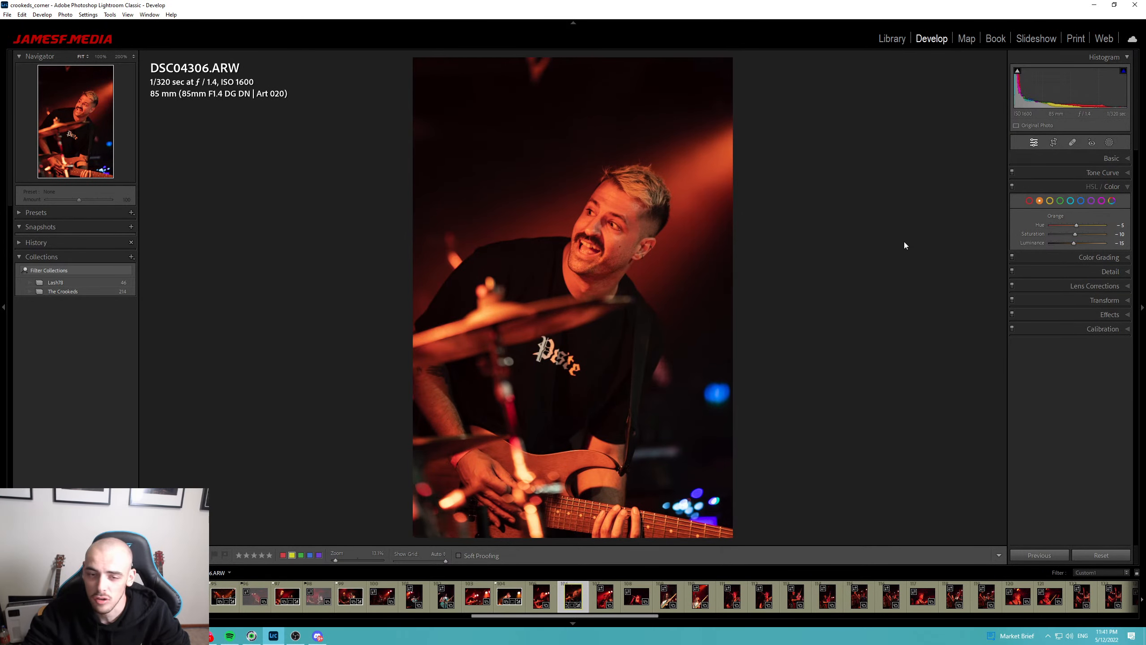
Check the guitarist's face up close and flag the photo as a pick.
{"action": "left_click", "coordinate": [622, 225]}
{"action": "left_click", "coordinate": [699, 286]}
{"action": "key", "text": "p"}
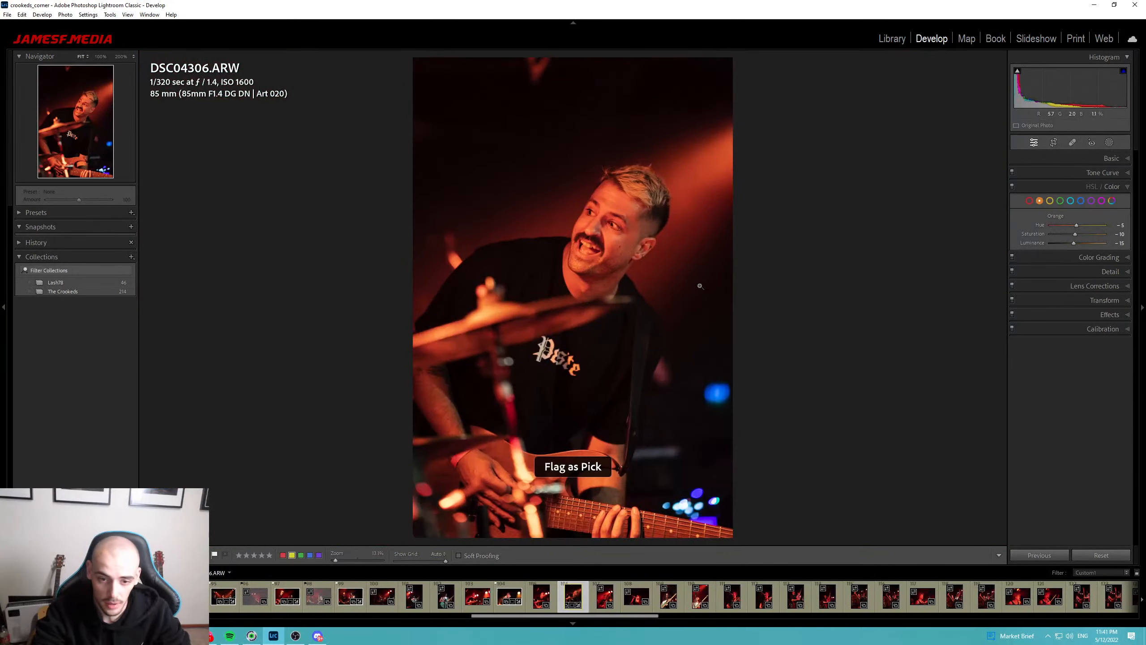
Go to DSC04315.ARW and crop it tighter around the guitarist at the original aspect ratio, cutting away the dark upper area.
{"action": "key", "text": "Right"}
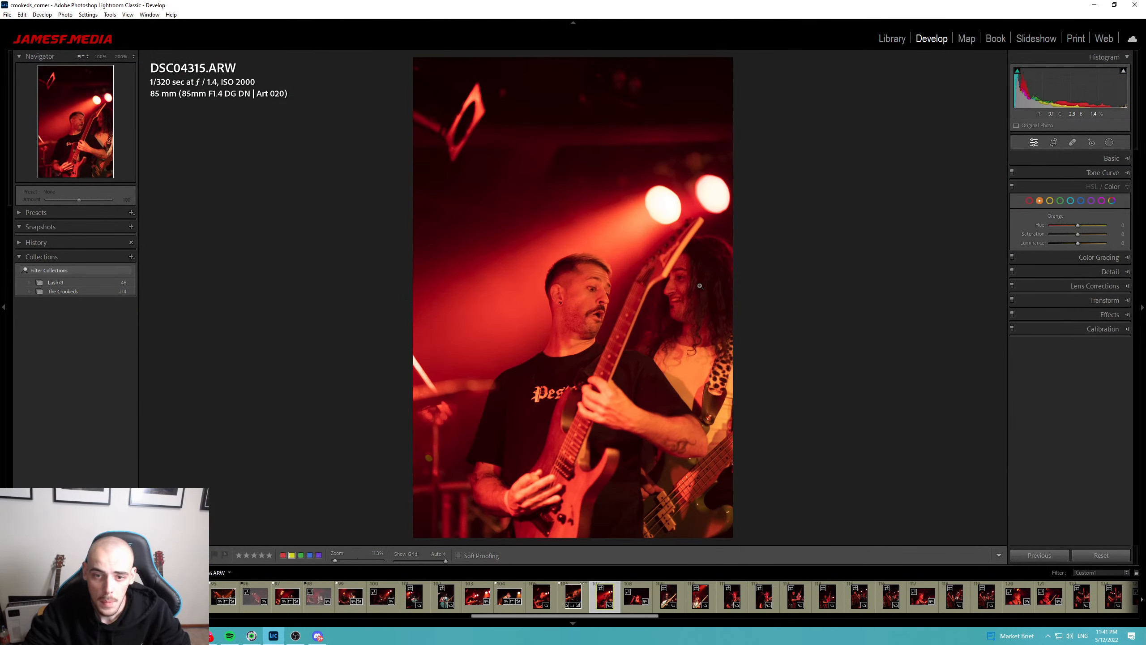
{"action": "key", "text": "Right"}
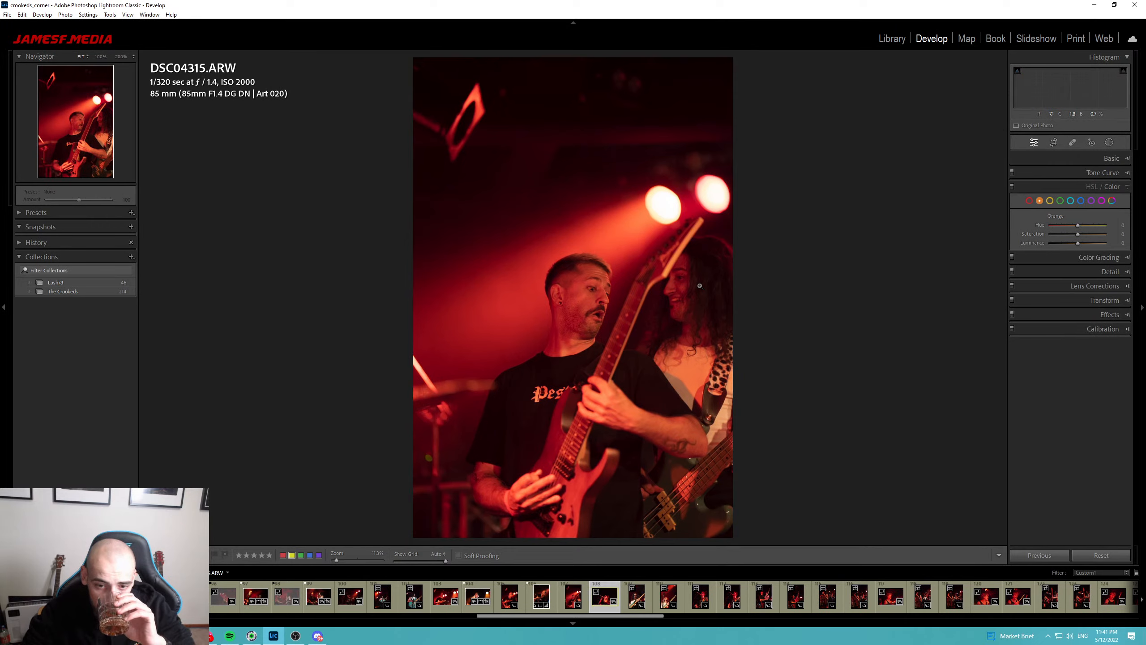
{"action": "key", "text": "Left"}
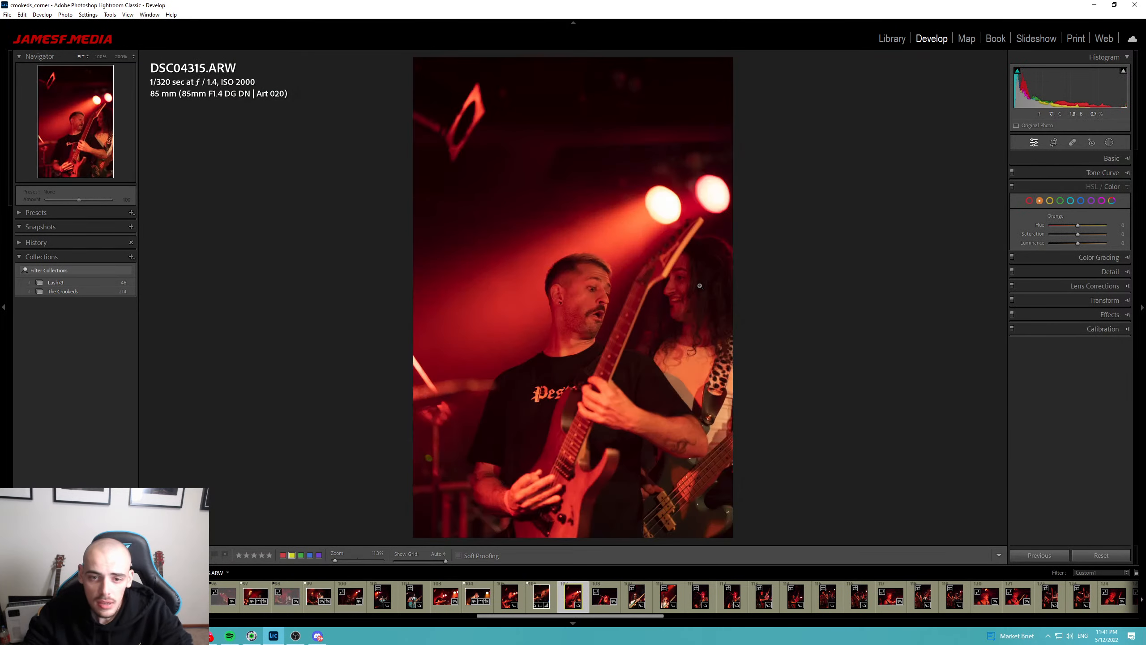
{"action": "key", "text": "r"}
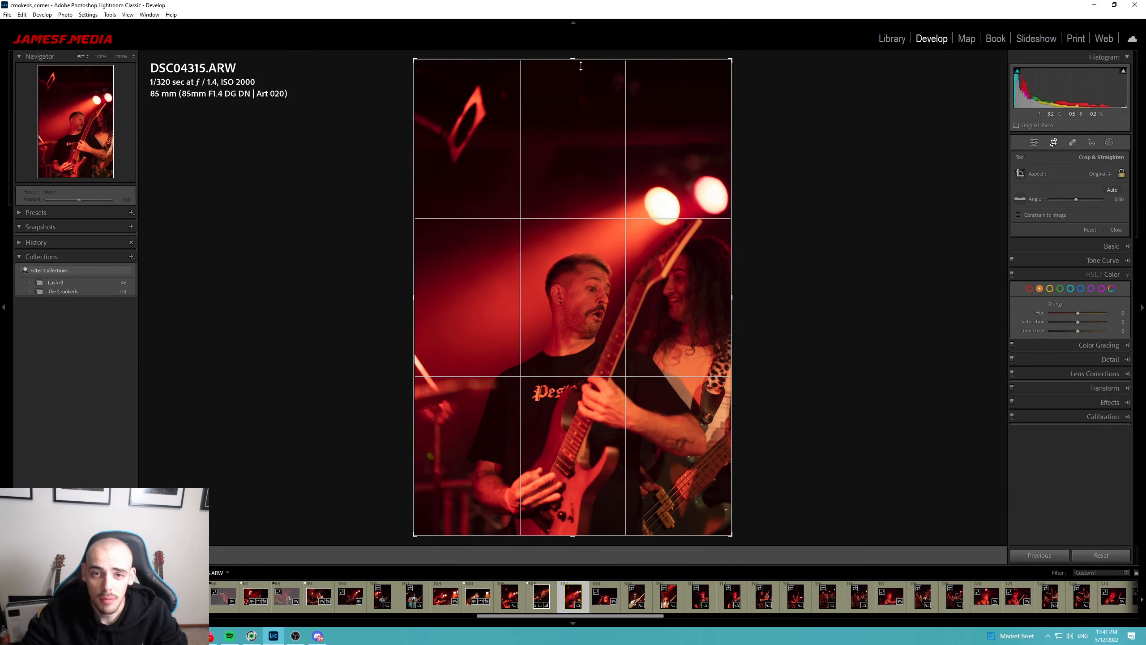
{"action": "left_click_drag", "start_coordinate": [576, 60], "coordinate": [579, 108]}
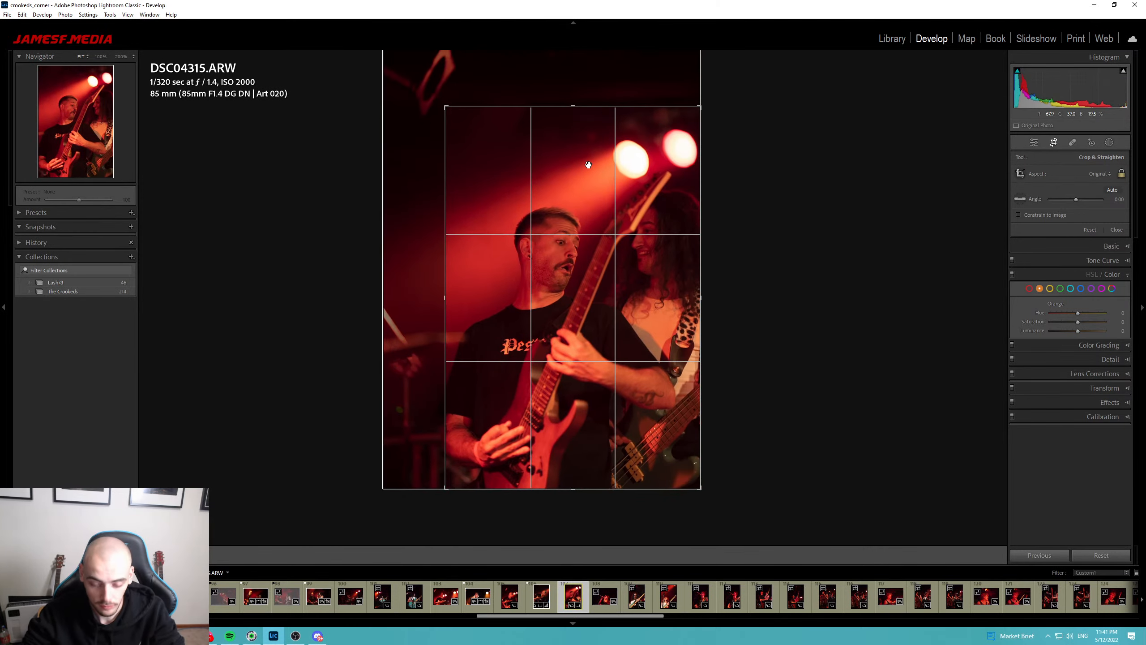
{"action": "key", "text": "r"}
{"action": "key", "text": "r"}
{"action": "left_click_drag", "start_coordinate": [586, 260], "coordinate": [600, 261]}
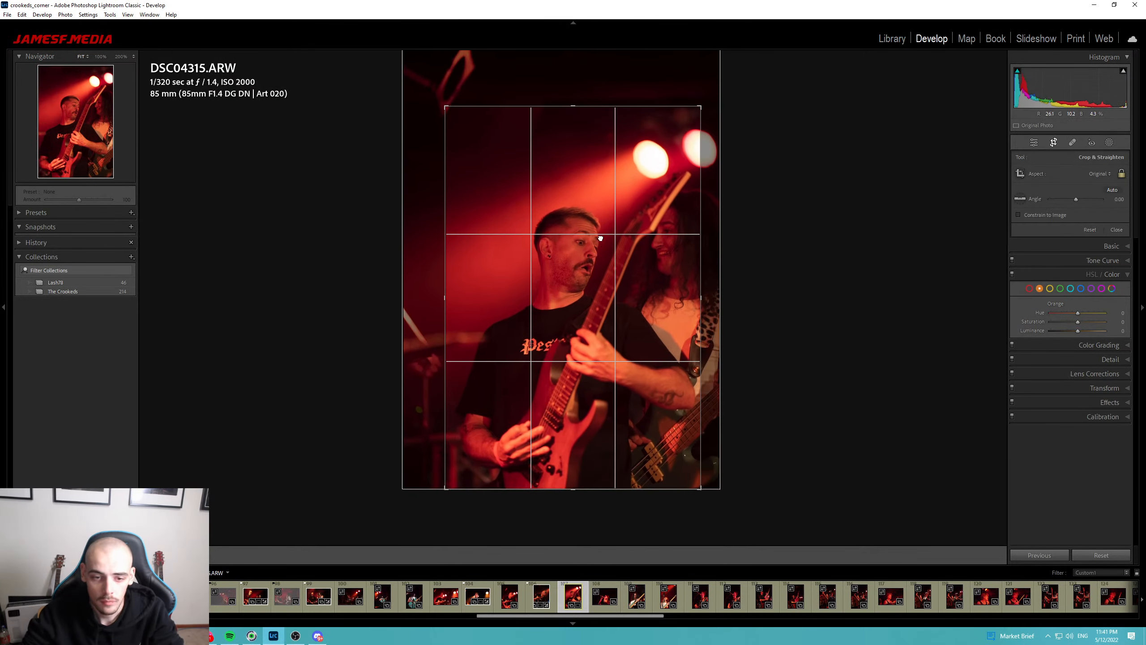
{"action": "key", "text": "r"}
Cool the white balance to a temperature of 2000 and set the tint to +26.
{"action": "left_click", "coordinate": [1111, 158]}
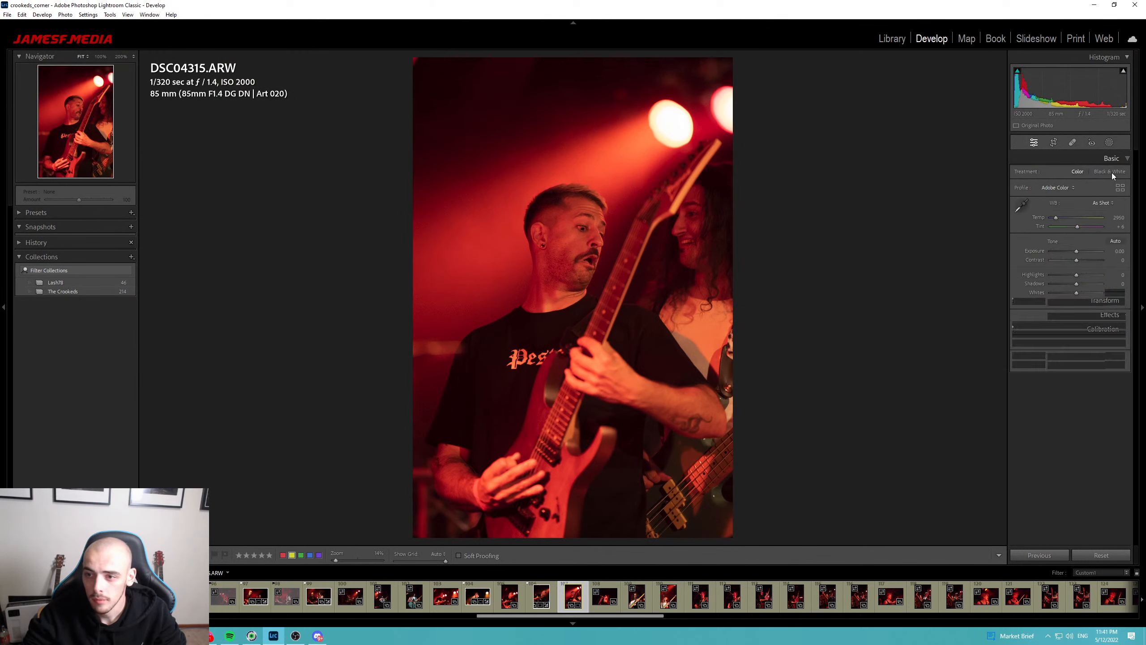
{"action": "left_click", "coordinate": [1048, 218]}
{"action": "left_click_drag", "start_coordinate": [1081, 226], "coordinate": [1078, 226]}
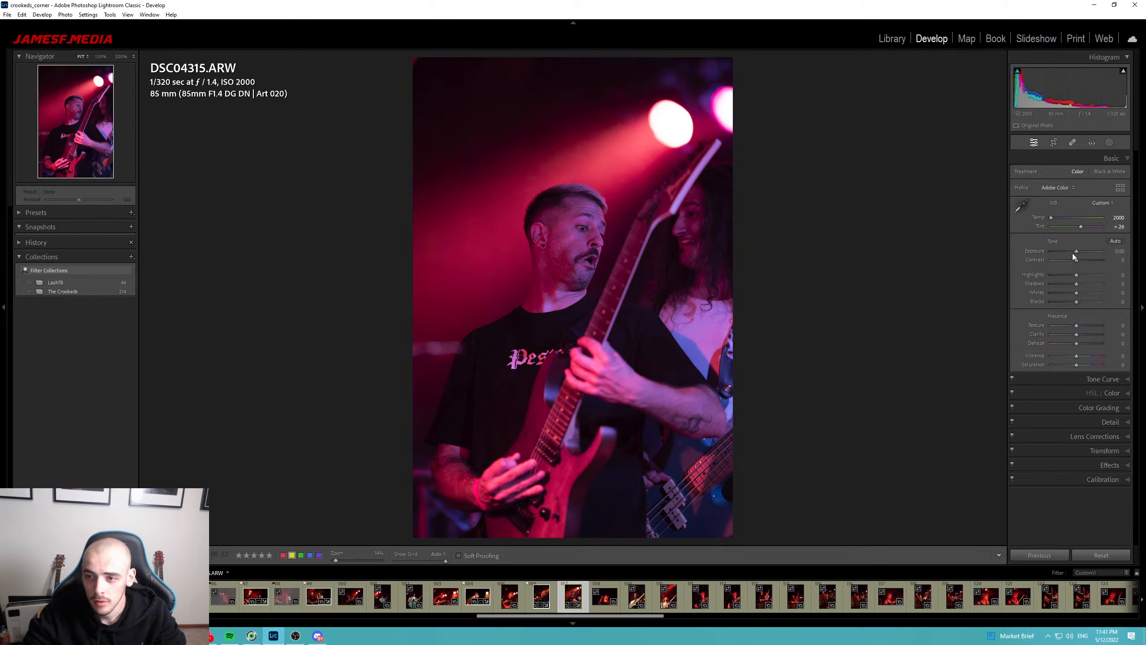
Shift the purple hue to -63 in the HSL colour mixer, trying a blue hue shift and resetting it.
{"action": "left_click", "coordinate": [1111, 392]}
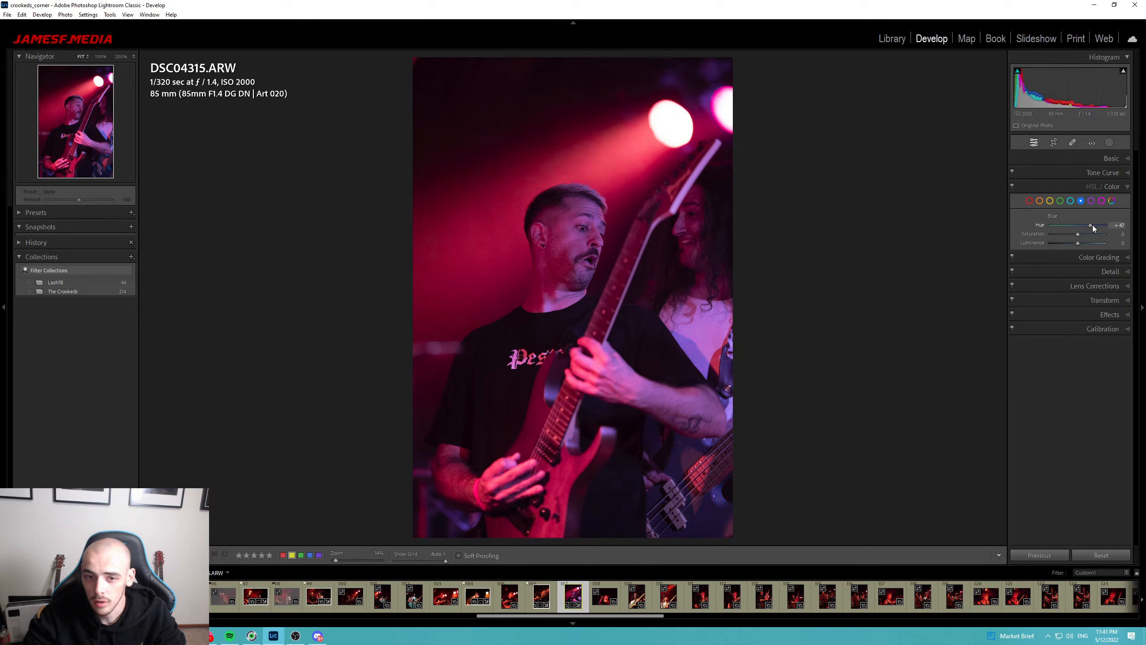
{"action": "mouse_move", "coordinate": [1076, 229]}
{"action": "left_mouse_down"}
{"action": "mouse_move", "coordinate": [1050, 229]}
{"action": "mouse_move", "coordinate": [1068, 236]}
{"action": "left_mouse_up"}
{"action": "double_click", "coordinate": [1076, 227]}
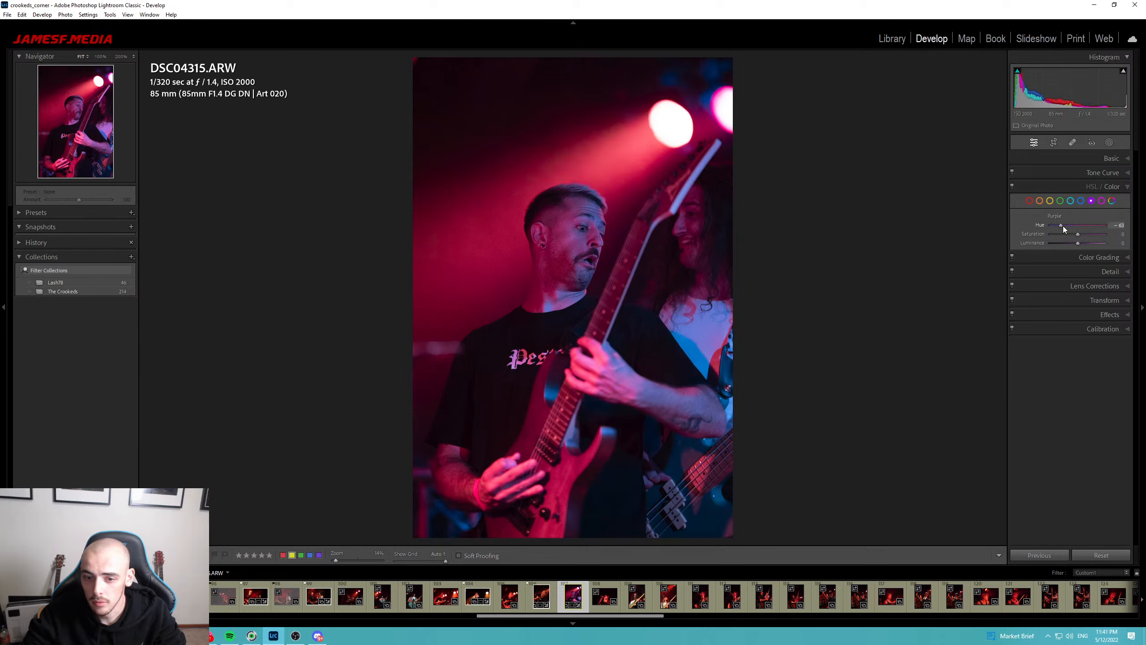
{"action": "left_click_drag", "start_coordinate": [1058, 226], "coordinate": [1083, 244]}
{"action": "double_click", "coordinate": [1083, 244]}
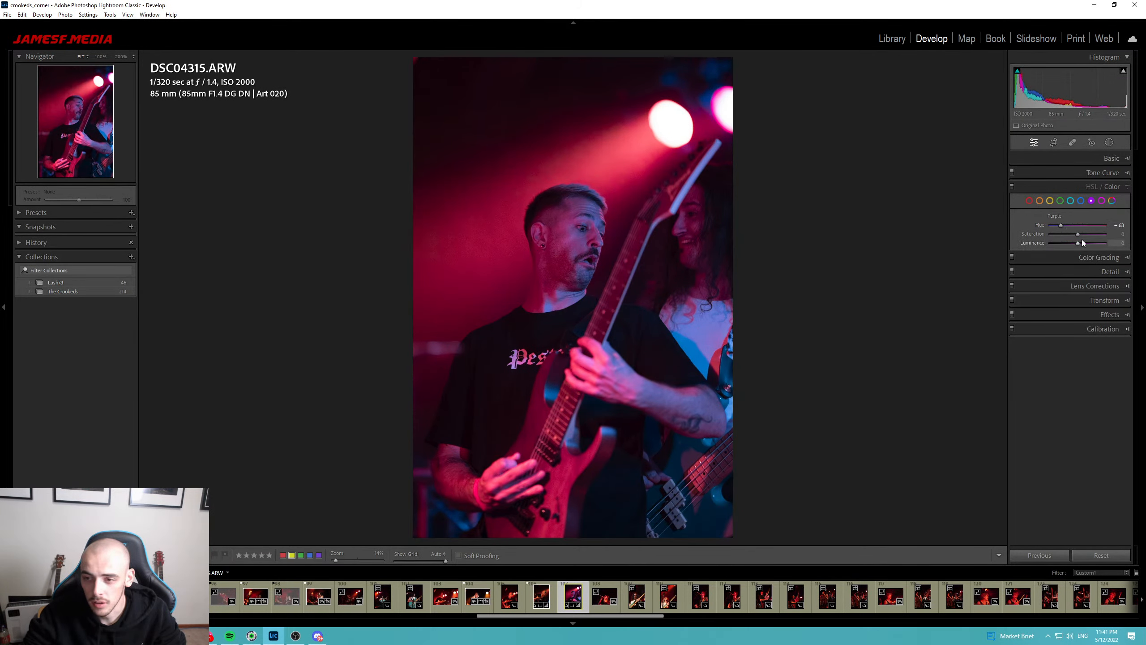
{"action": "mouse_move", "coordinate": [1076, 226]}
{"action": "left_mouse_down"}
{"action": "mouse_move", "coordinate": [1059, 225]}
{"action": "mouse_move", "coordinate": [1068, 226]}
{"action": "left_mouse_up"}
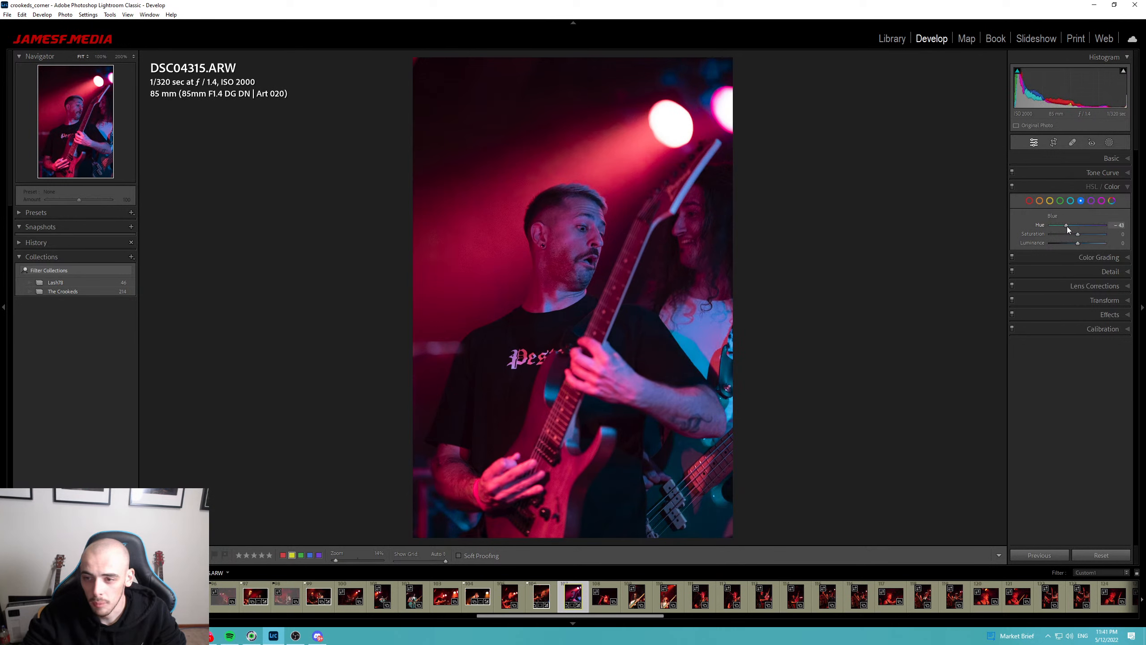
{"action": "double_click", "coordinate": [1076, 228]}
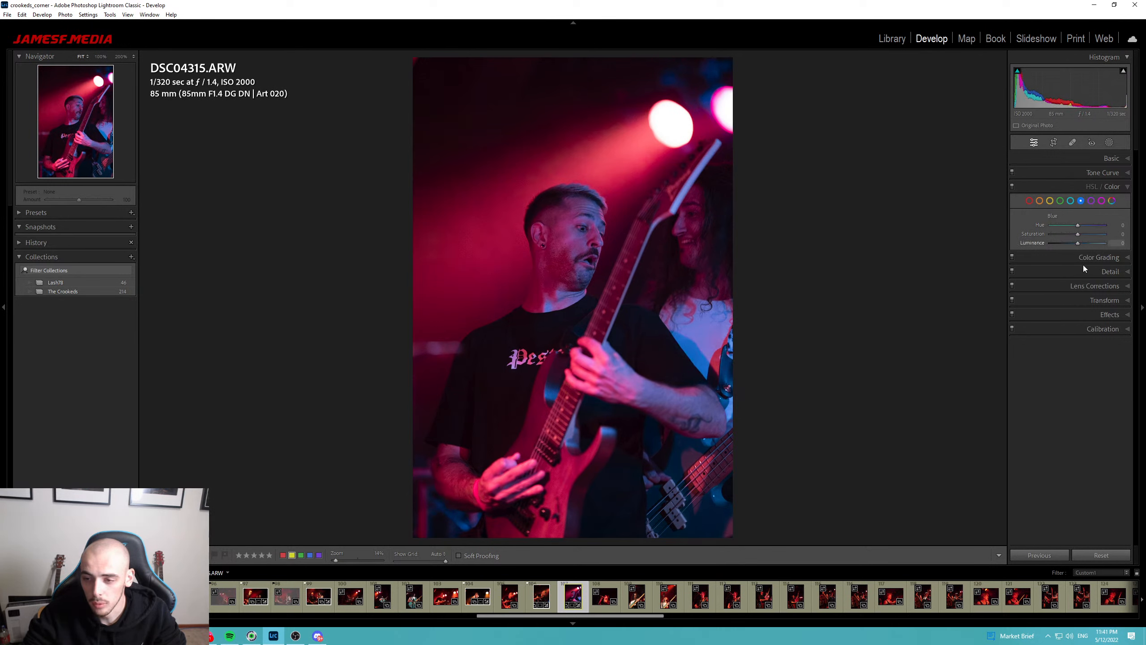
Set the red primary hue to -26 in Calibration and shift the green and blue primary hues strongly negative.
{"action": "left_click", "coordinate": [1110, 332]}
{"action": "left_click_drag", "start_coordinate": [1077, 334], "coordinate": [1066, 401]}
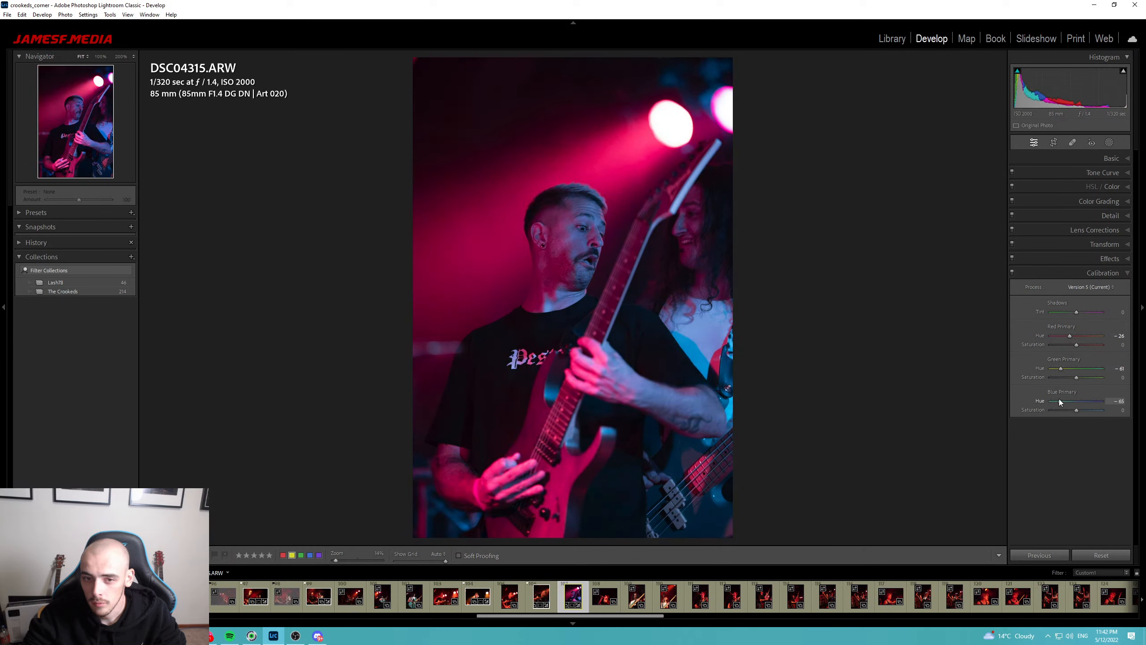
Set exposure to +0.26, contrast to +23, highlights to -9, shadows to +2 and blacks to -14.
{"action": "left_click", "coordinate": [1110, 158]}
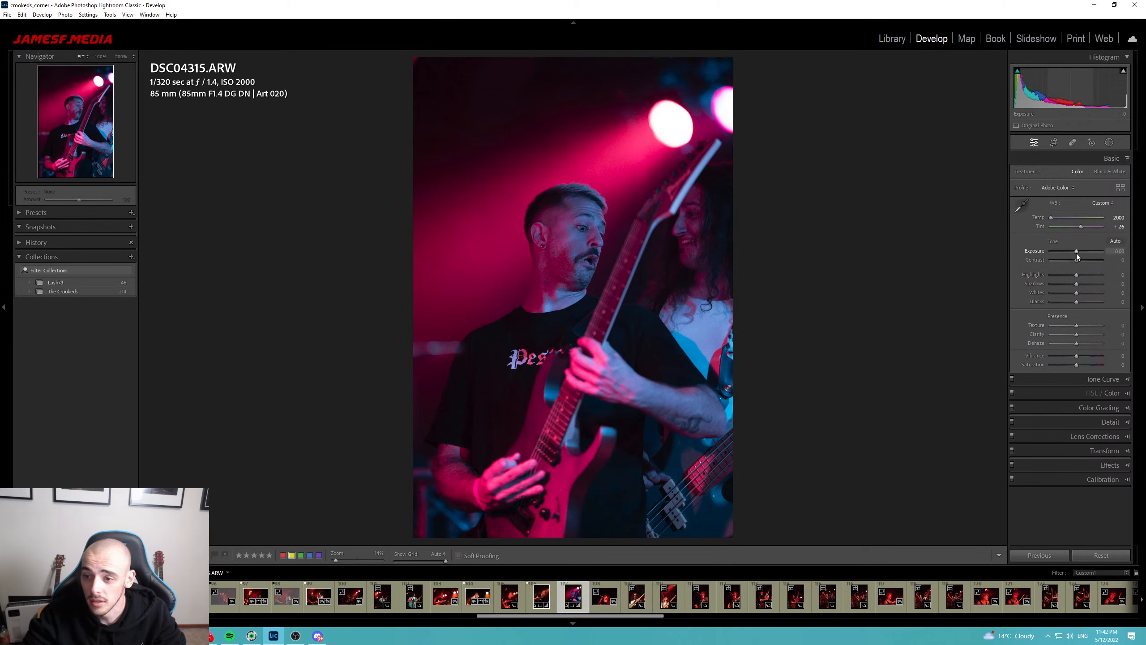
{"action": "left_click_drag", "start_coordinate": [1076, 252], "coordinate": [1074, 302]}
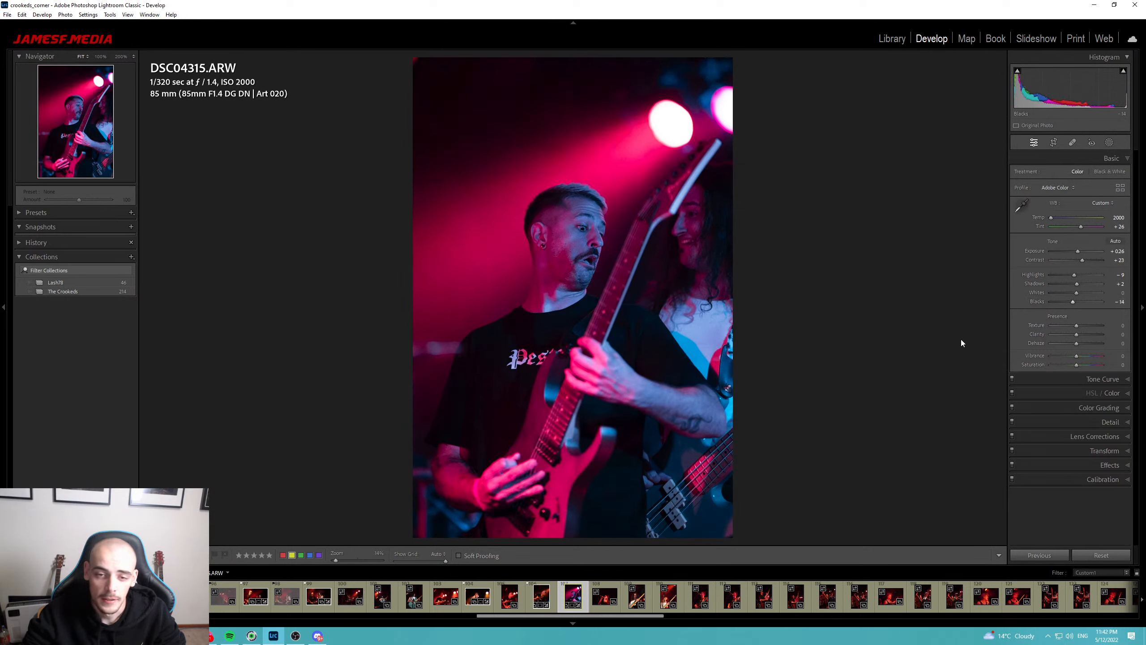
Create a virtual copy of the pink-and-blue edit and reset the original DSC04315.ARW to its unedited settings.
{"action": "right_click", "coordinate": [574, 600]}
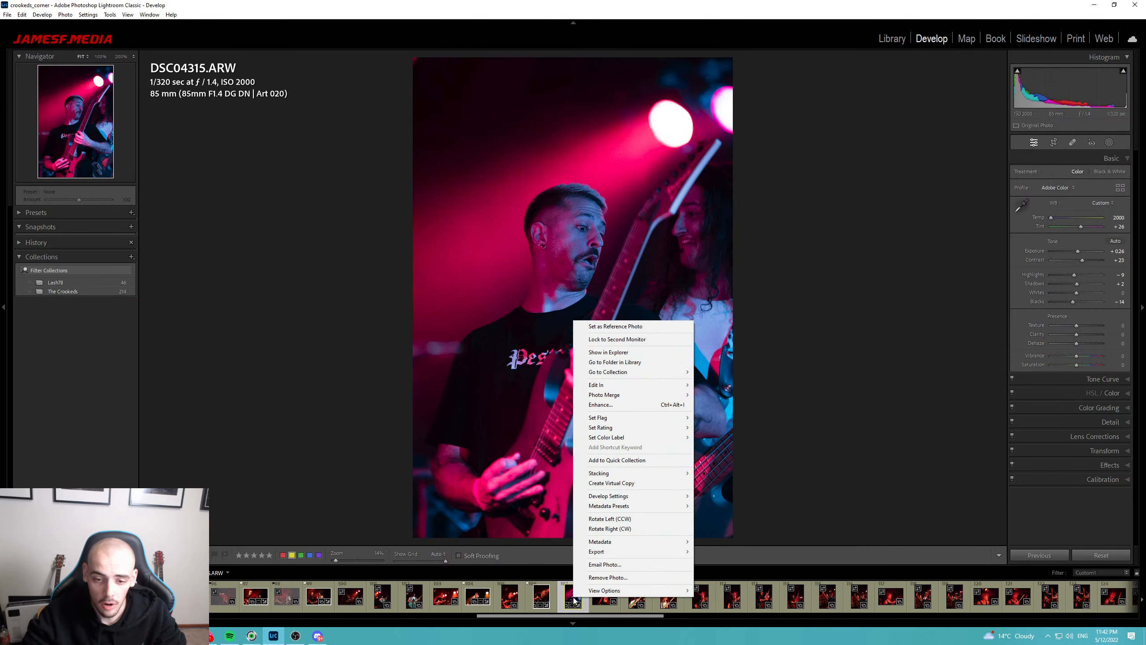
{"action": "left_click", "coordinate": [613, 483]}
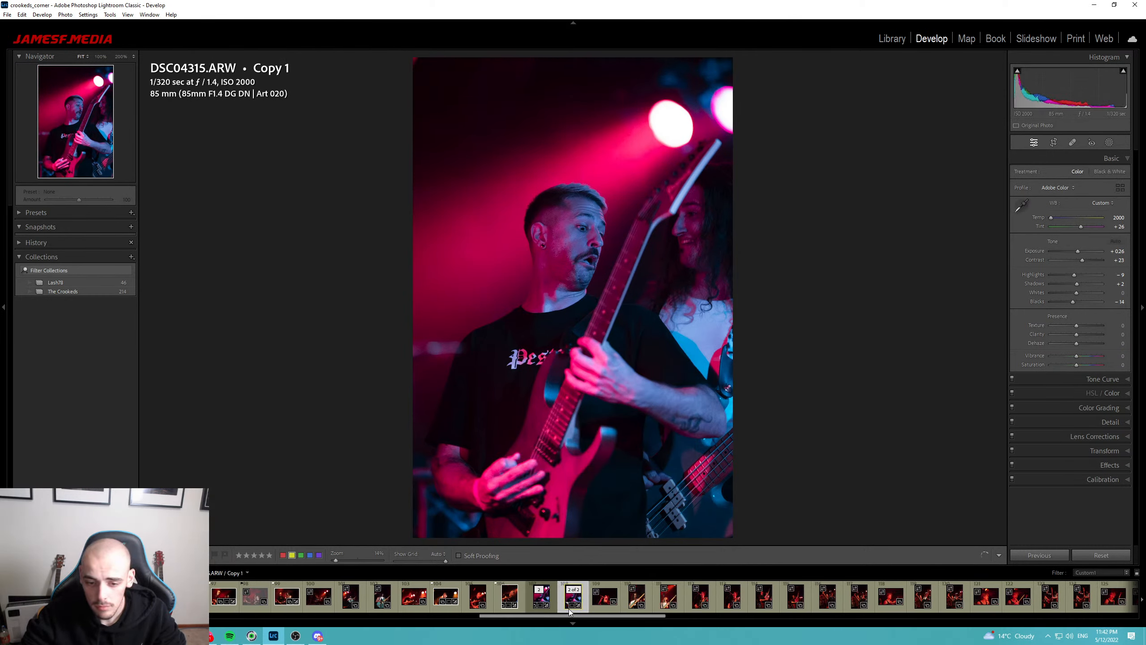
{"action": "left_click", "coordinate": [541, 595]}
{"action": "left_click", "coordinate": [1087, 551]}
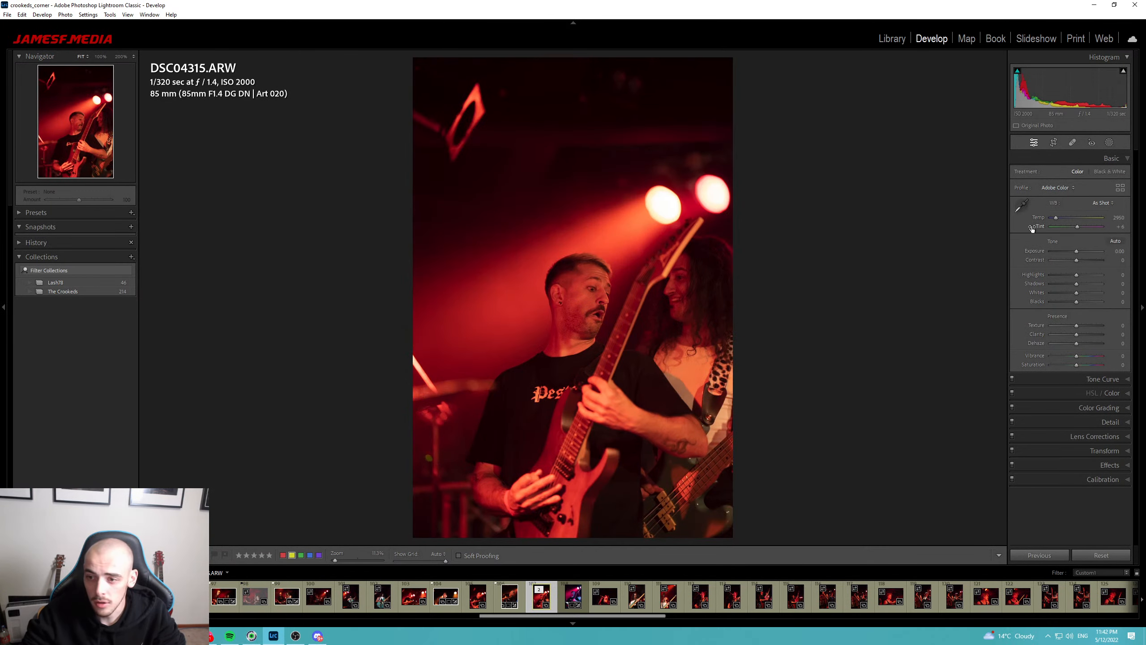
Crop the reset original tighter around the guitarist at the original aspect ratio, keeping both stage lights in the frame.
{"action": "key", "text": "r"}
{"action": "left_click_drag", "start_coordinate": [575, 58], "coordinate": [573, 110]}
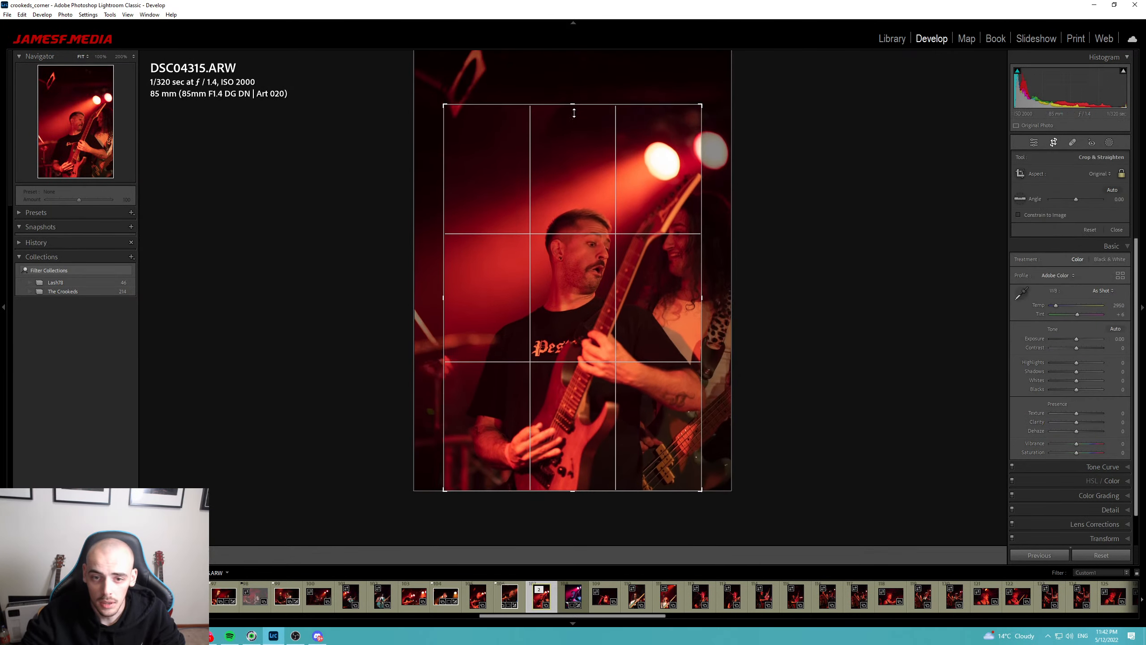
{"action": "left_click_drag", "start_coordinate": [632, 172], "coordinate": [610, 178]}
{"action": "key", "text": "Return"}
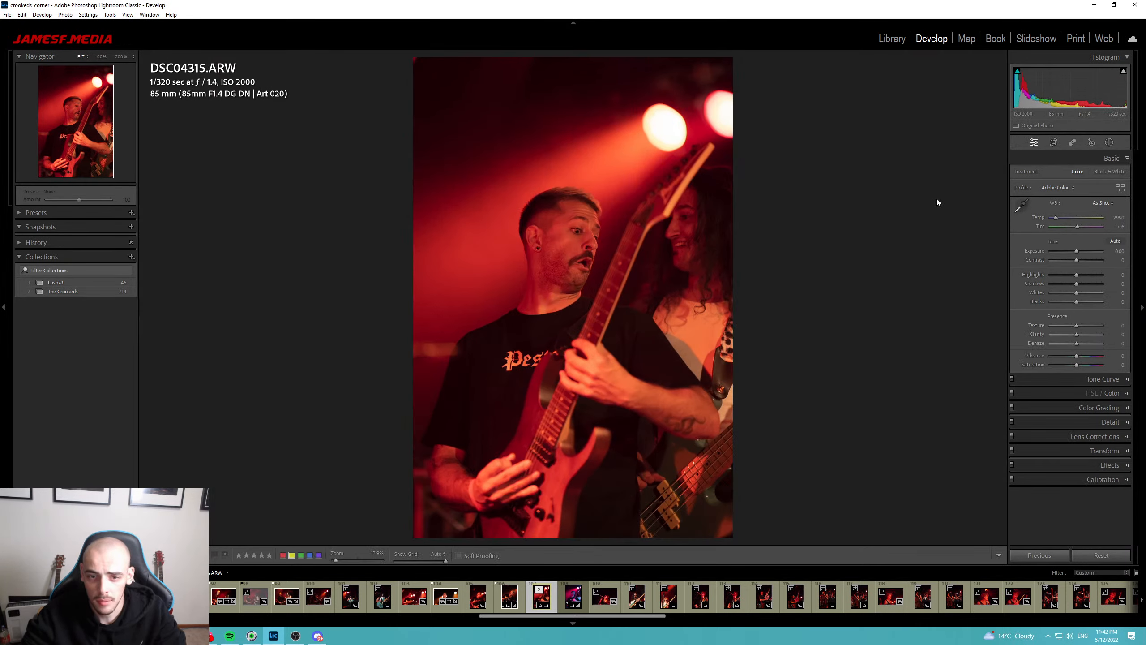
Set temperature to 2000, tint to -5, exposure to +0.35, contrast to +14, highlights to +9, shadows to -42, whites to +21 and blacks to -5.
{"action": "left_click_drag", "start_coordinate": [1077, 250], "coordinate": [1082, 261]}
{"action": "left_click_drag", "start_coordinate": [1055, 217], "coordinate": [1074, 227]}
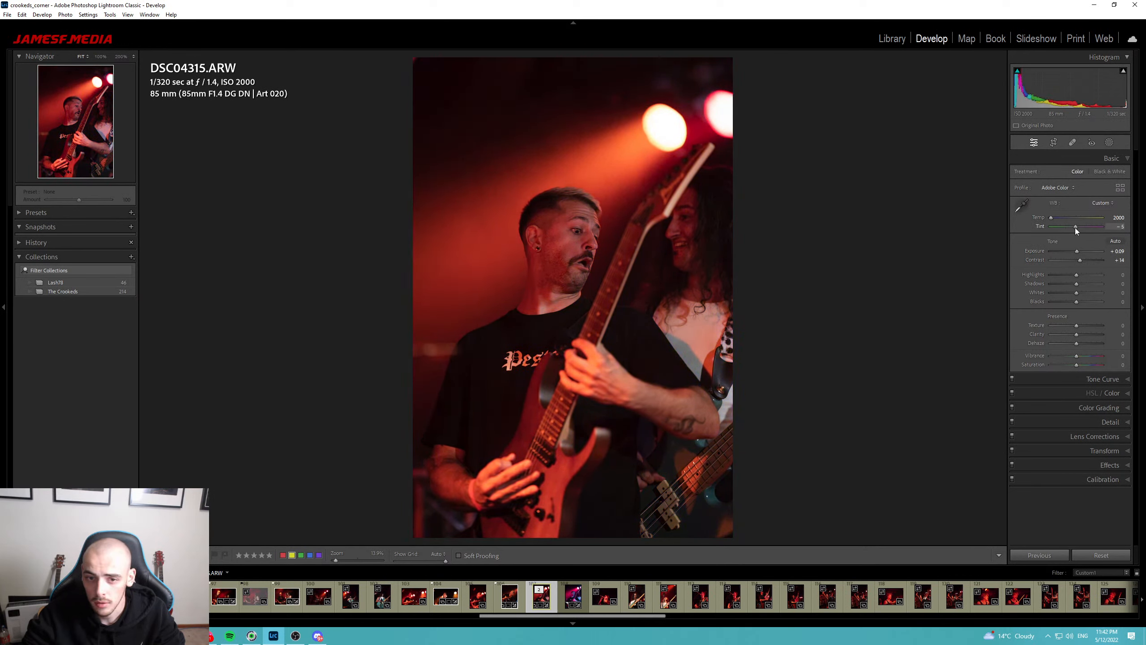
{"action": "left_click", "coordinate": [1078, 250]}
{"action": "left_click_drag", "start_coordinate": [1076, 274], "coordinate": [1076, 303]}
{"action": "left_click_drag", "start_coordinate": [1077, 293], "coordinate": [1082, 293]}
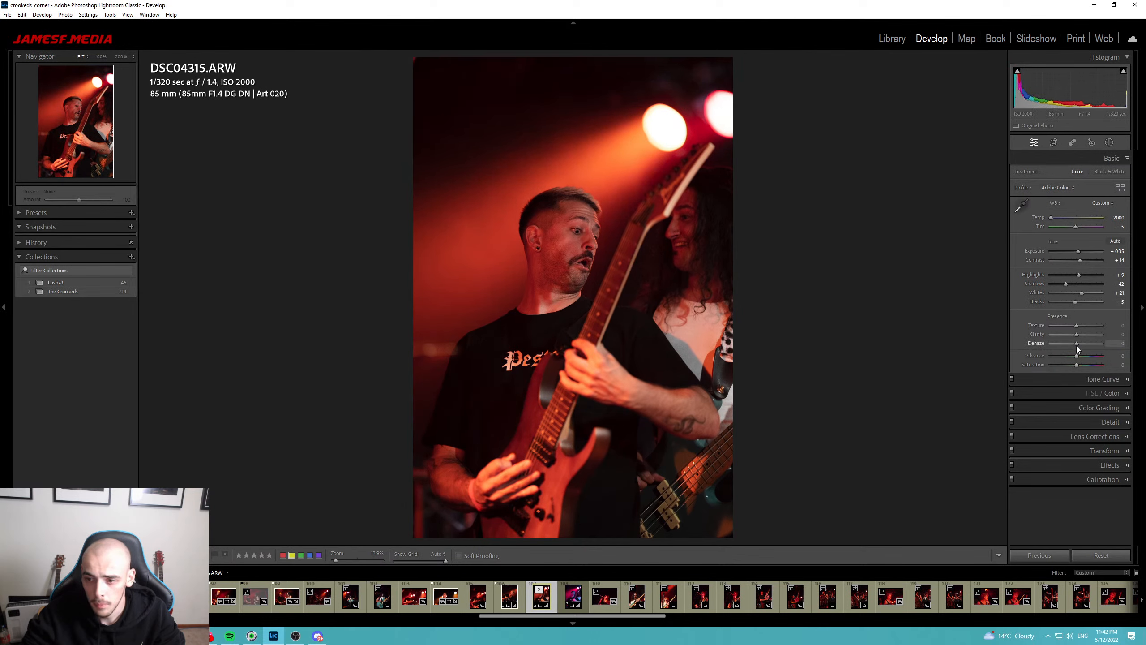
Reduce the blue saturation to -17 in the HSL colour mixer, leaving the blue hue at 0.
{"action": "left_click", "coordinate": [1108, 379]}
{"action": "left_click", "coordinate": [1109, 319]}
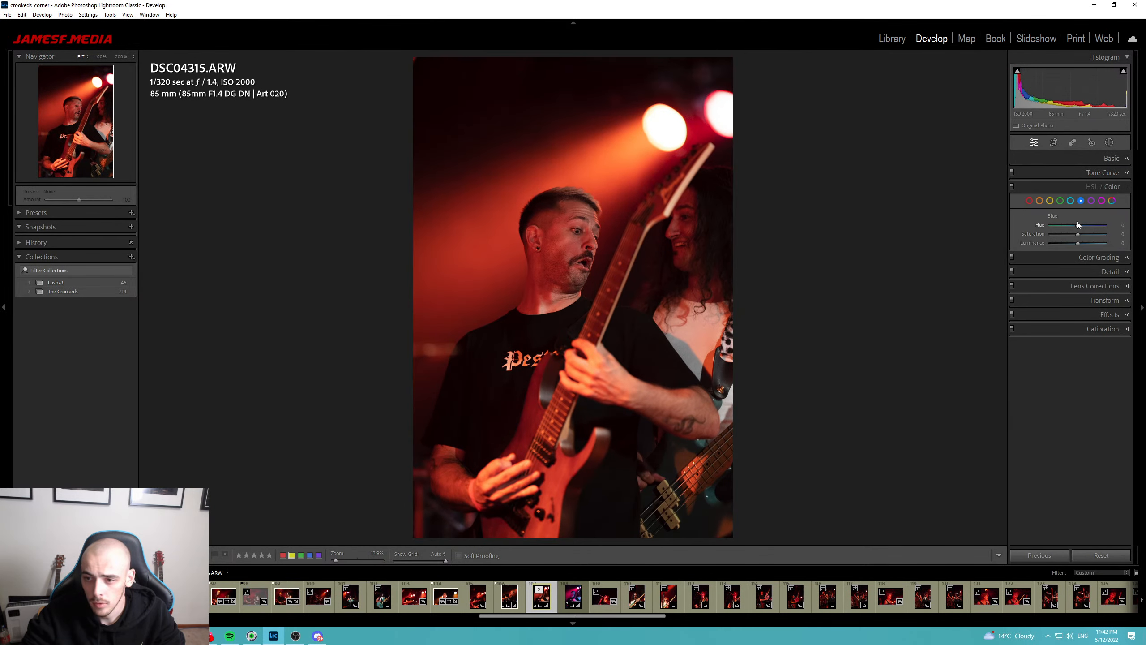
{"action": "left_click_drag", "start_coordinate": [1078, 225], "coordinate": [1071, 233]}
{"action": "double_click", "coordinate": [1073, 228]}
{"action": "left_click", "coordinate": [1073, 234]}
Add a large inverted radial gradient mask centred on the guitarist and lower its exposure to darken the photo's edges.
{"action": "key", "text": "k"}
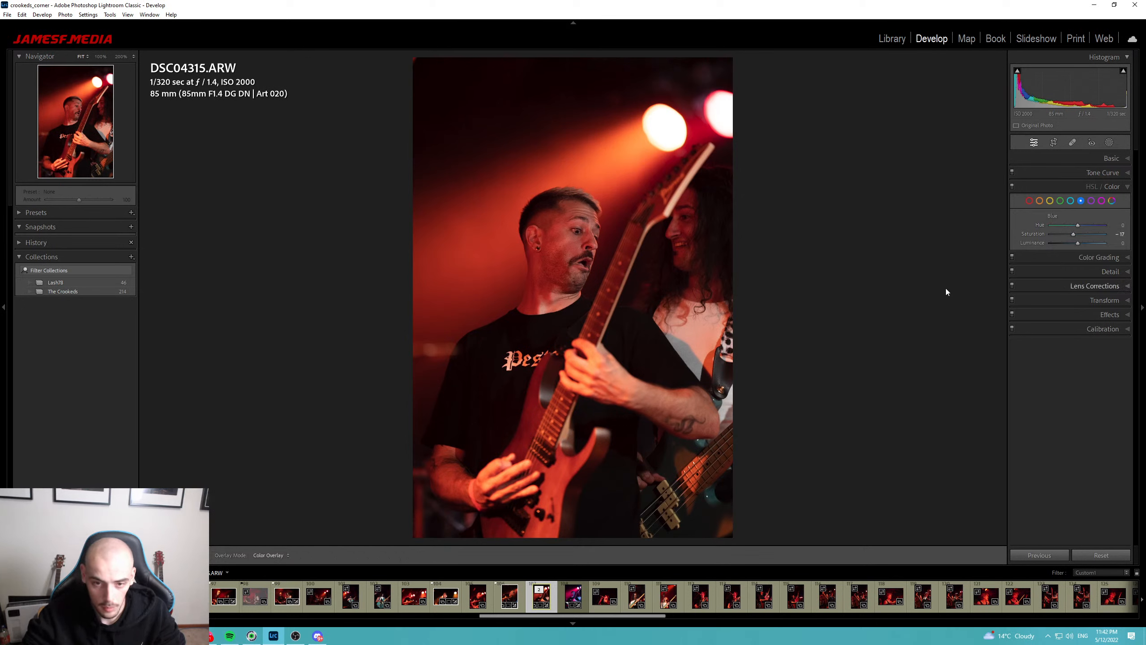
{"action": "key", "text": "shift+w"}
{"action": "key", "text": "shift+m"}
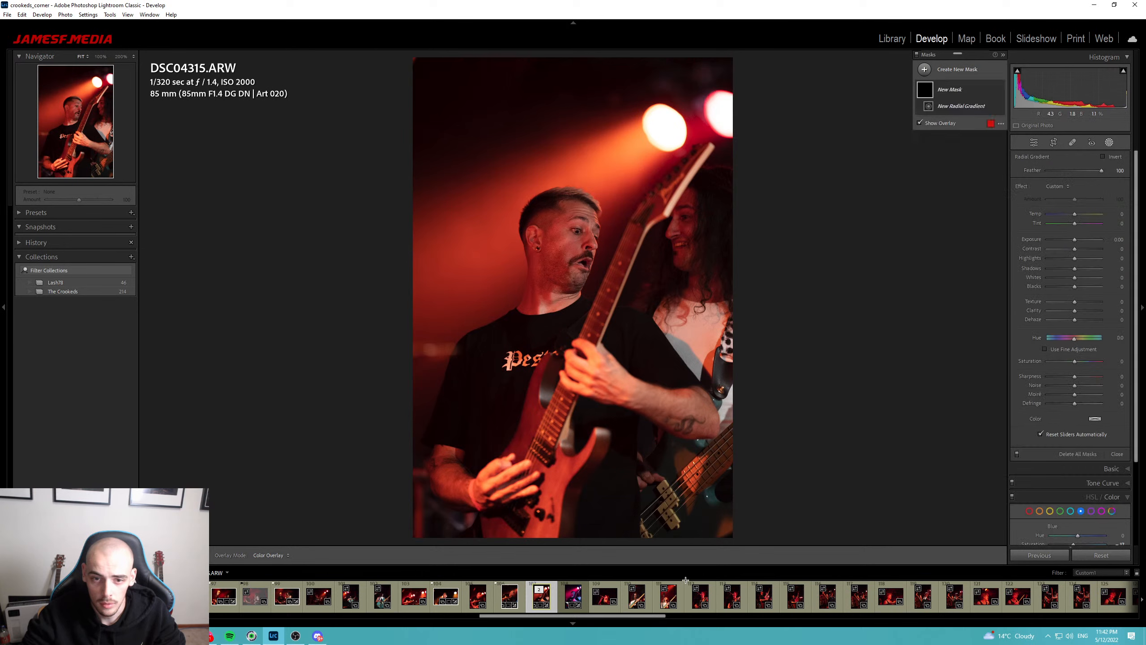
{"action": "left_click_drag", "start_coordinate": [556, 300], "coordinate": [707, 527]}
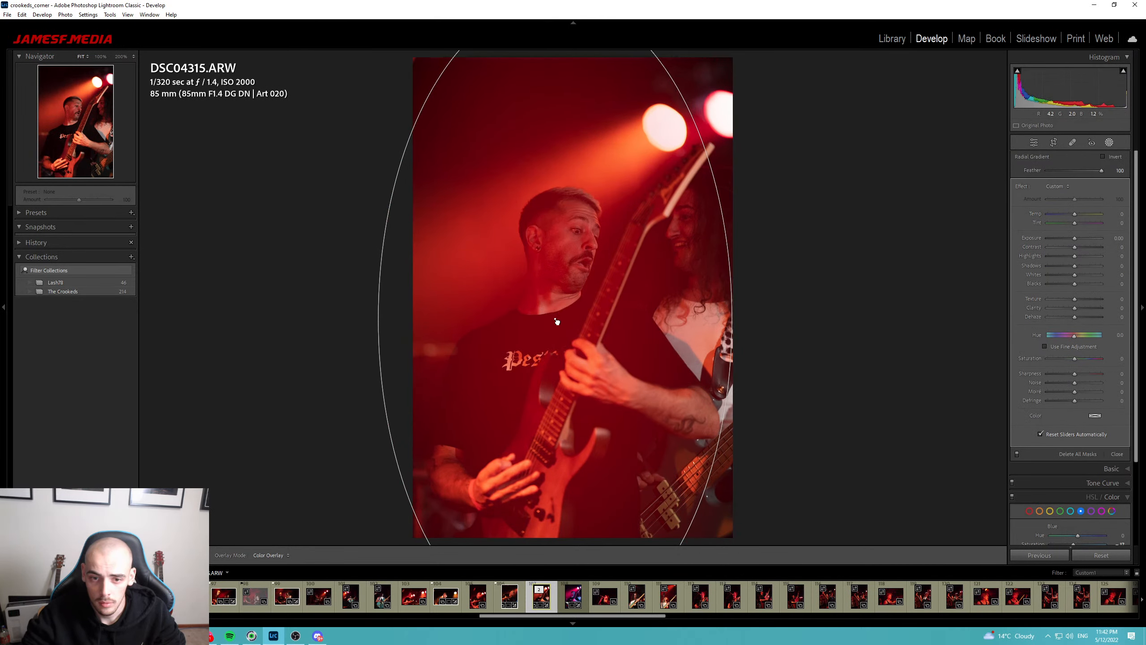
{"action": "left_click", "coordinate": [1103, 156]}
{"action": "left_click_drag", "start_coordinate": [1082, 239], "coordinate": [1065, 239]}
{"action": "key", "text": "shift+w"}
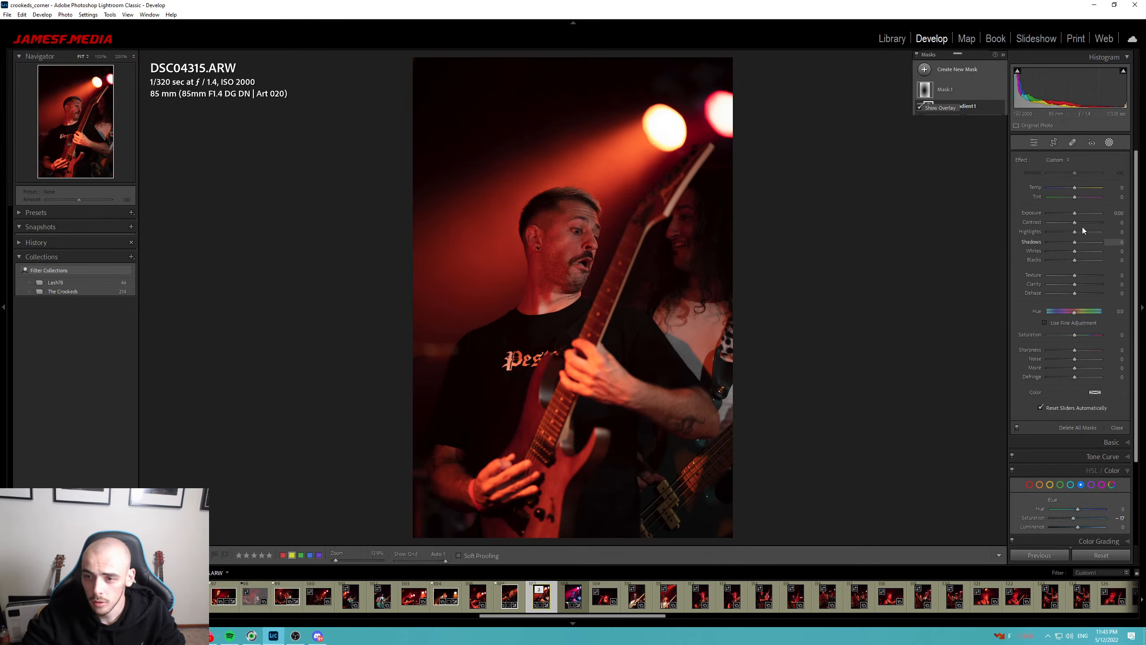
{"action": "left_click", "coordinate": [1107, 160]}
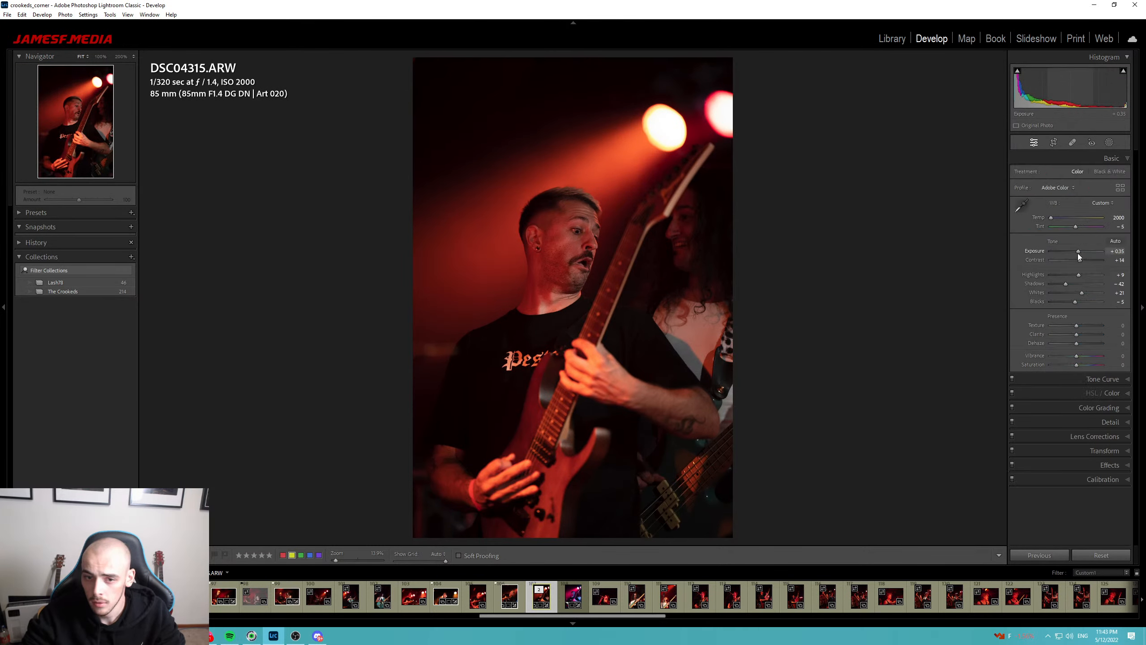
Raise the guitarist photo's exposure to +0.88 and flag it as a pick.
{"action": "left_click_drag", "start_coordinate": [1080, 253], "coordinate": [1080, 253]}
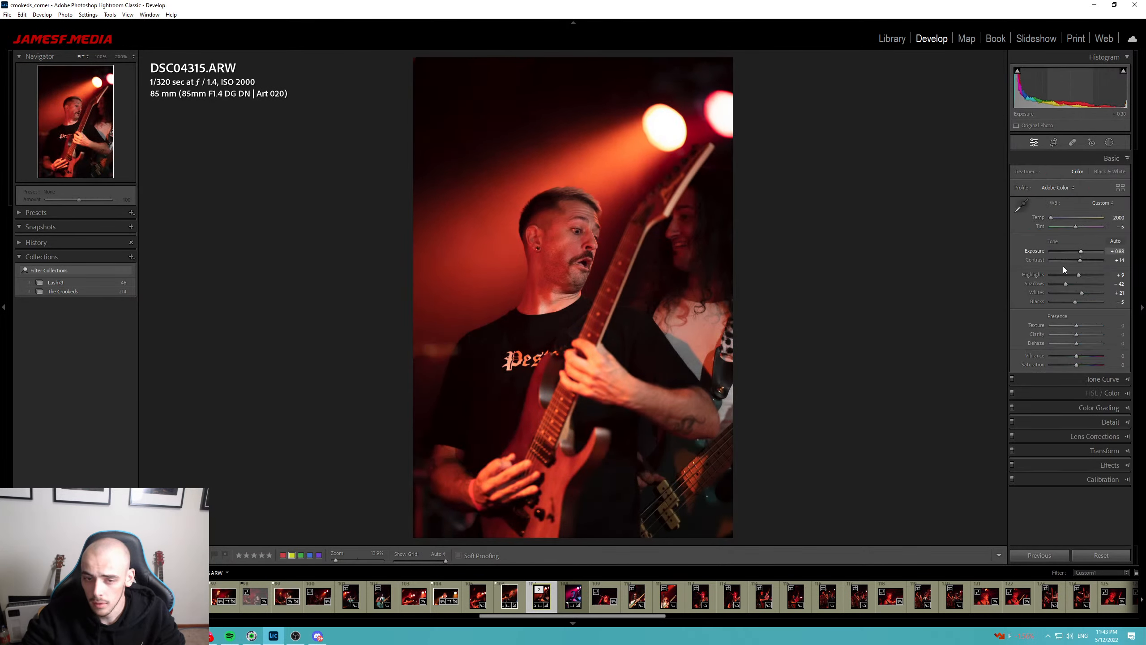
{"action": "key", "text": "p"}
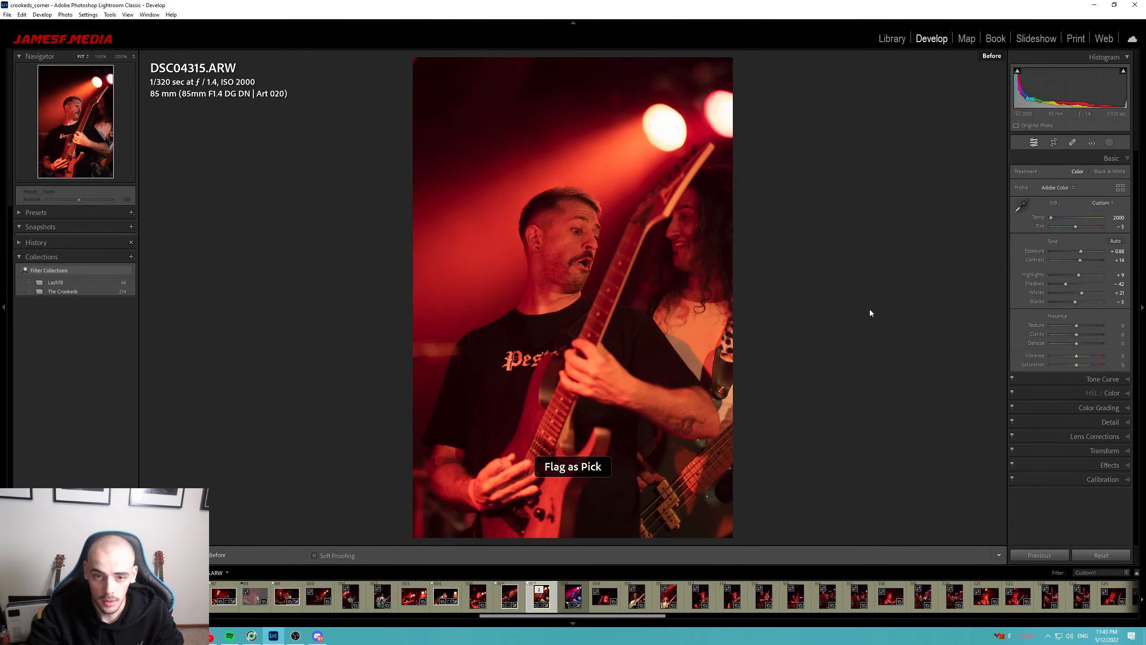
Go to the bassist photo DSC04335.ARW and crop it tighter around the bassist, leaving out the bright stage light.
{"action": "left_click", "coordinate": [572, 596]}
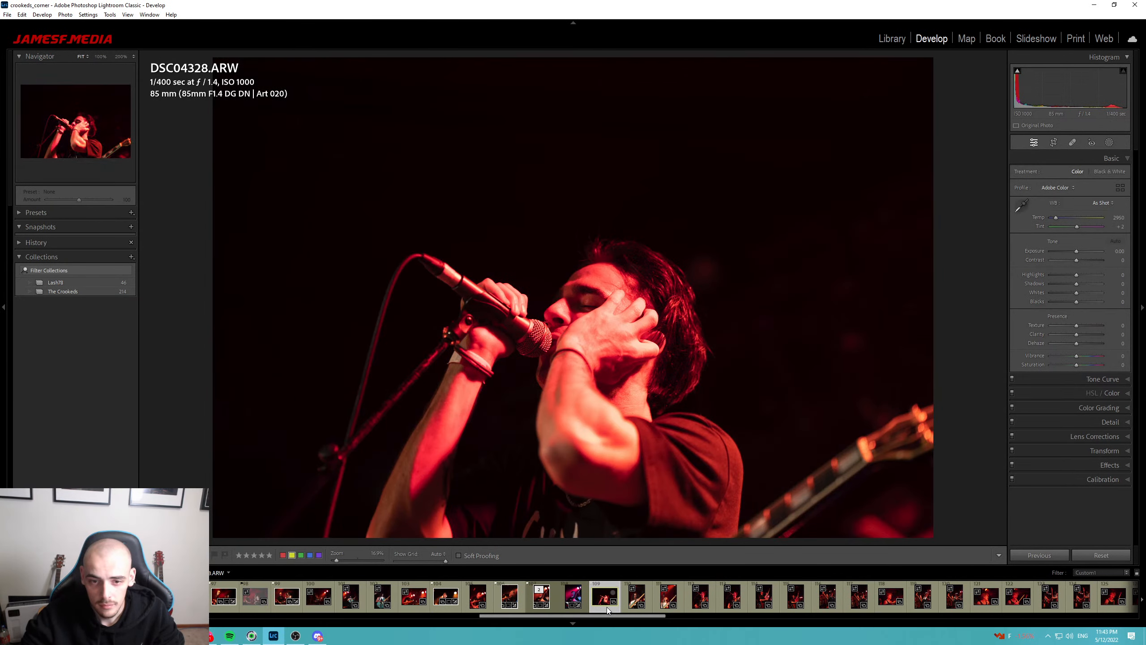
{"action": "key", "text": "Right"}
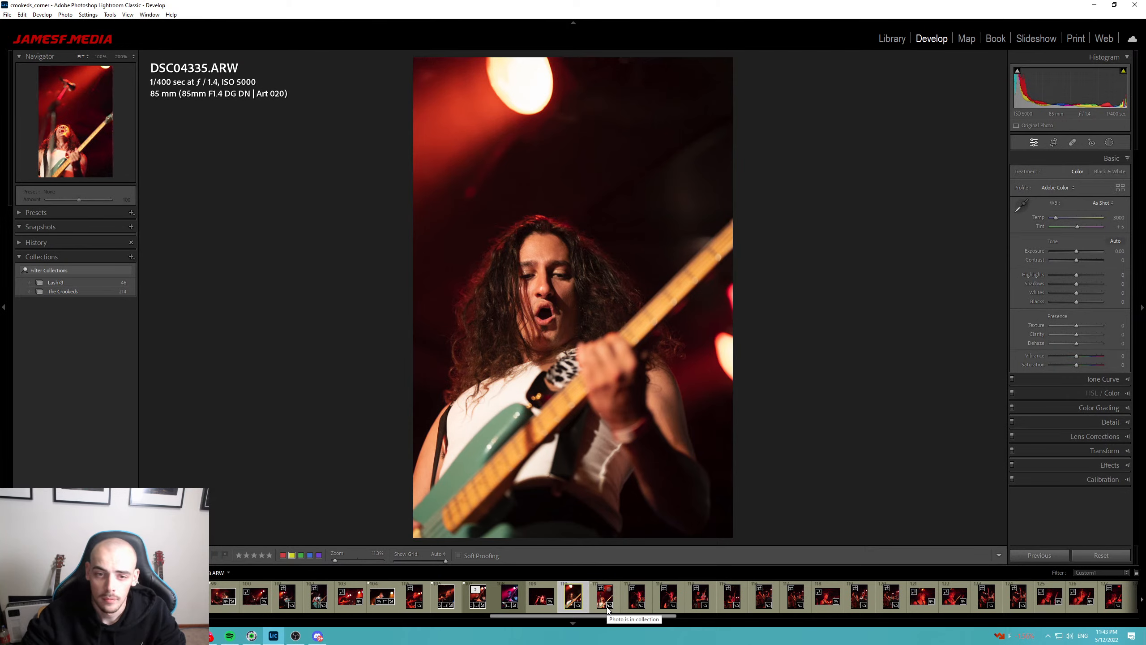
{"action": "key", "text": "r"}
{"action": "left_click_drag", "start_coordinate": [729, 366], "coordinate": [631, 311]}
{"action": "key", "text": "r"}
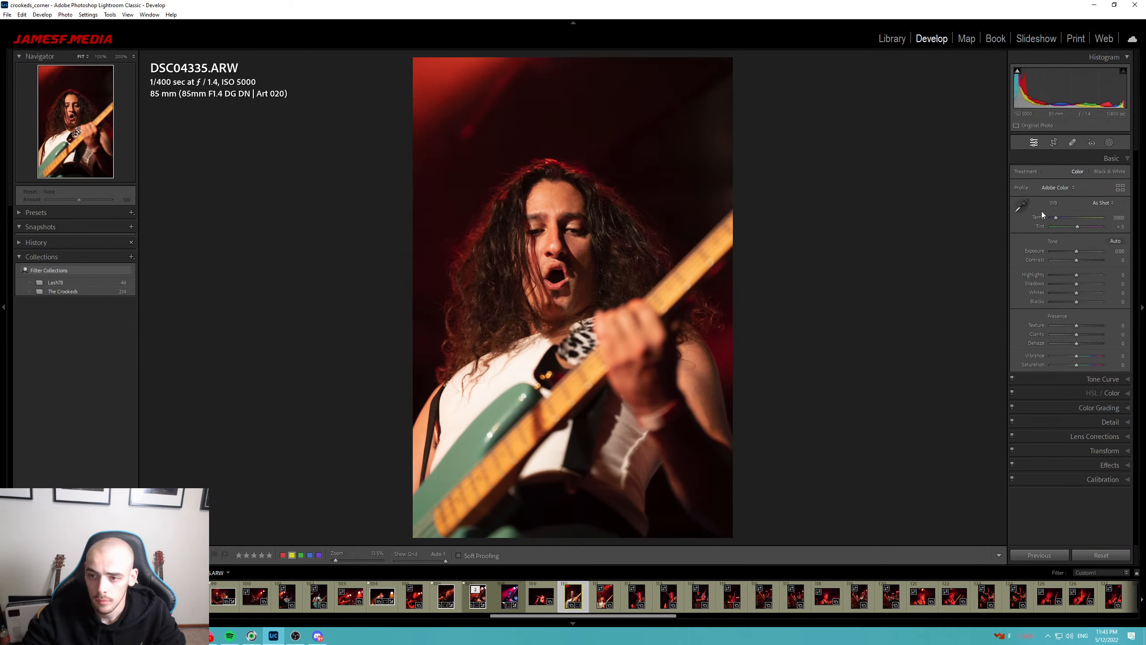
Set white balance to Auto, exposure to +0.26, contrast to +18, highlights and shadows to -26 each, and blacks to +46.
{"action": "left_click", "coordinate": [1116, 205]}
{"action": "left_click", "coordinate": [1103, 216]}
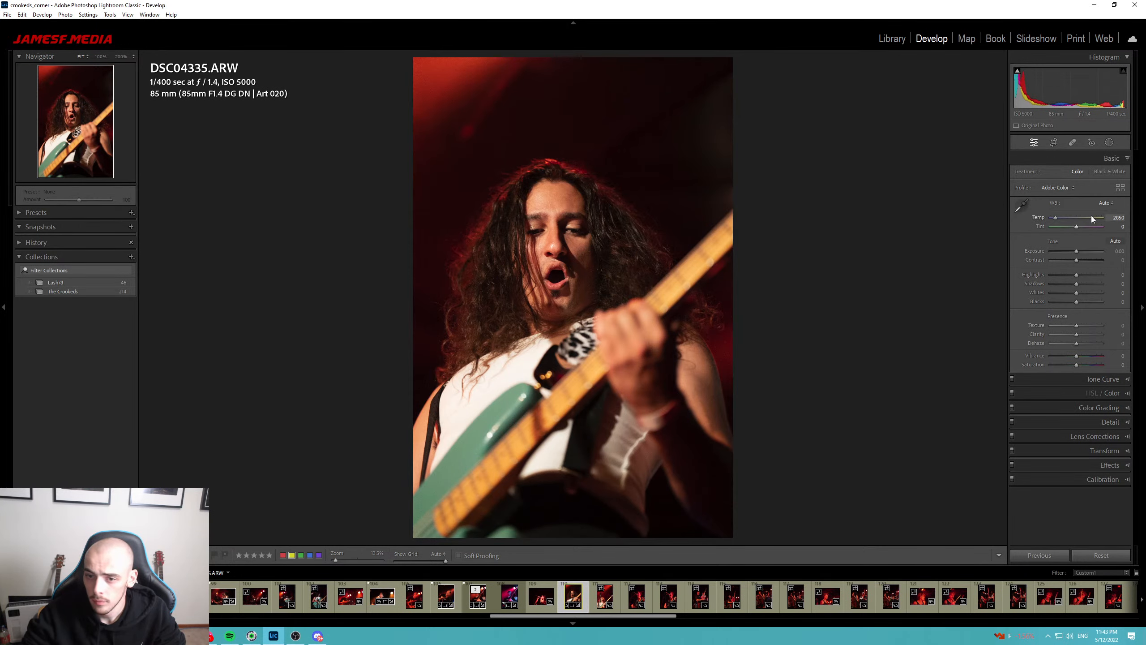
{"action": "left_click_drag", "start_coordinate": [1079, 251], "coordinate": [1081, 301]}
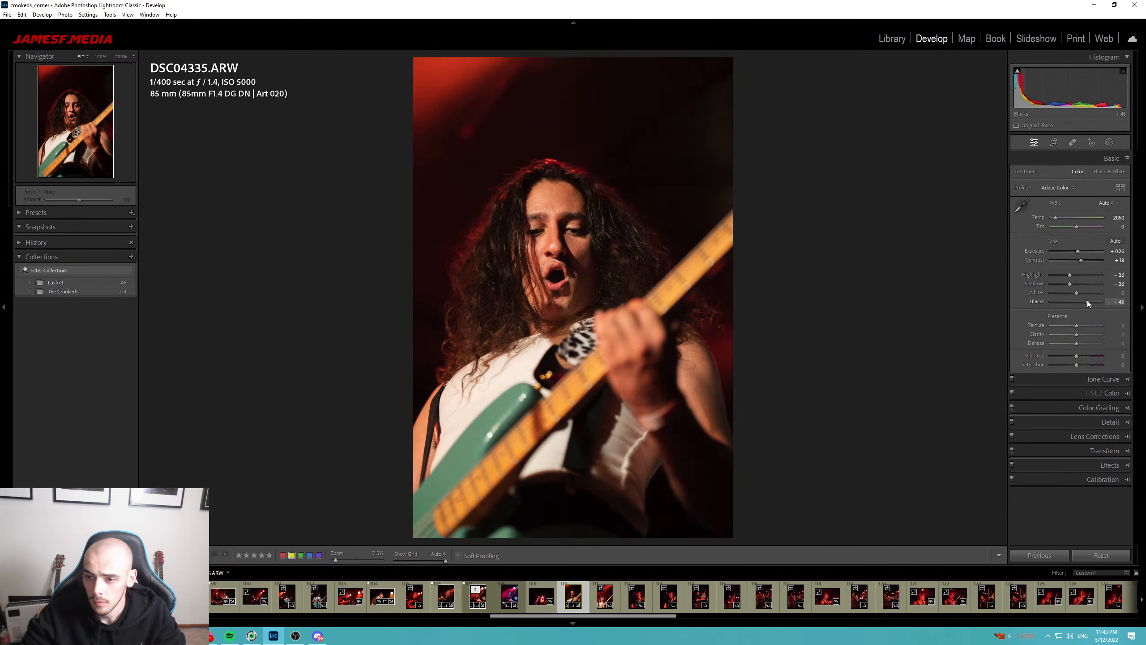
Add a large inverted radial gradient mask centred on the bassist and lower its exposure to darken the edges.
{"action": "key", "text": "shift+w"}
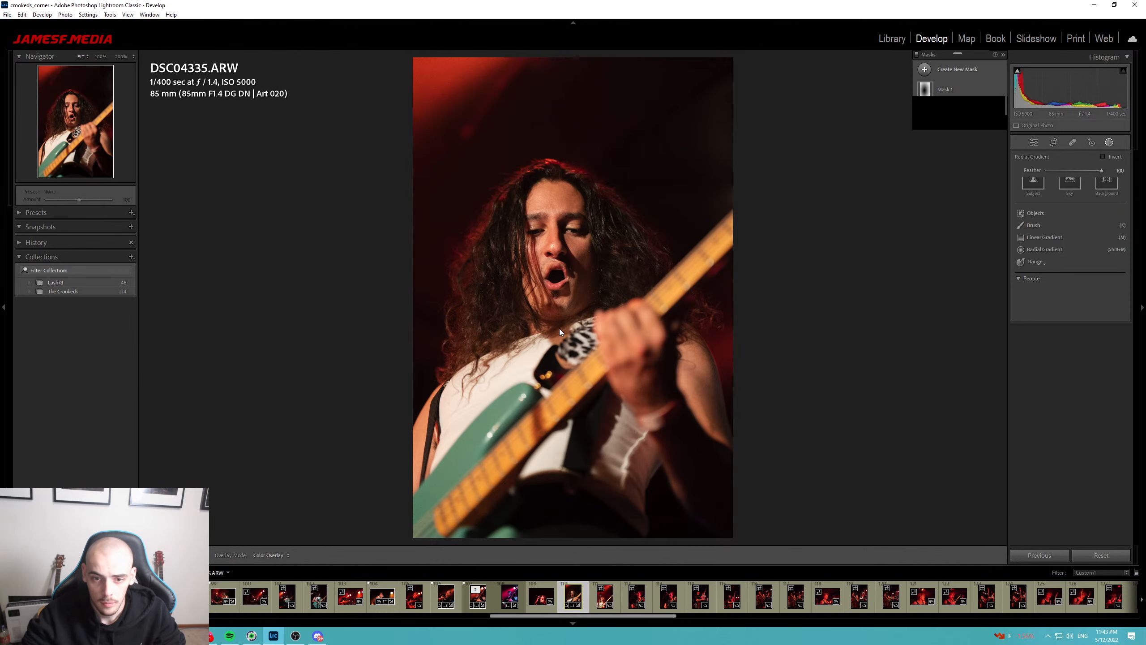
{"action": "key", "text": "shift+m"}
{"action": "mouse_move", "coordinate": [560, 325]}
{"action": "left_mouse_down"}
{"action": "mouse_move", "coordinate": [684, 527]}
{"action": "mouse_move", "coordinate": [772, 641]}
{"action": "left_mouse_up"}
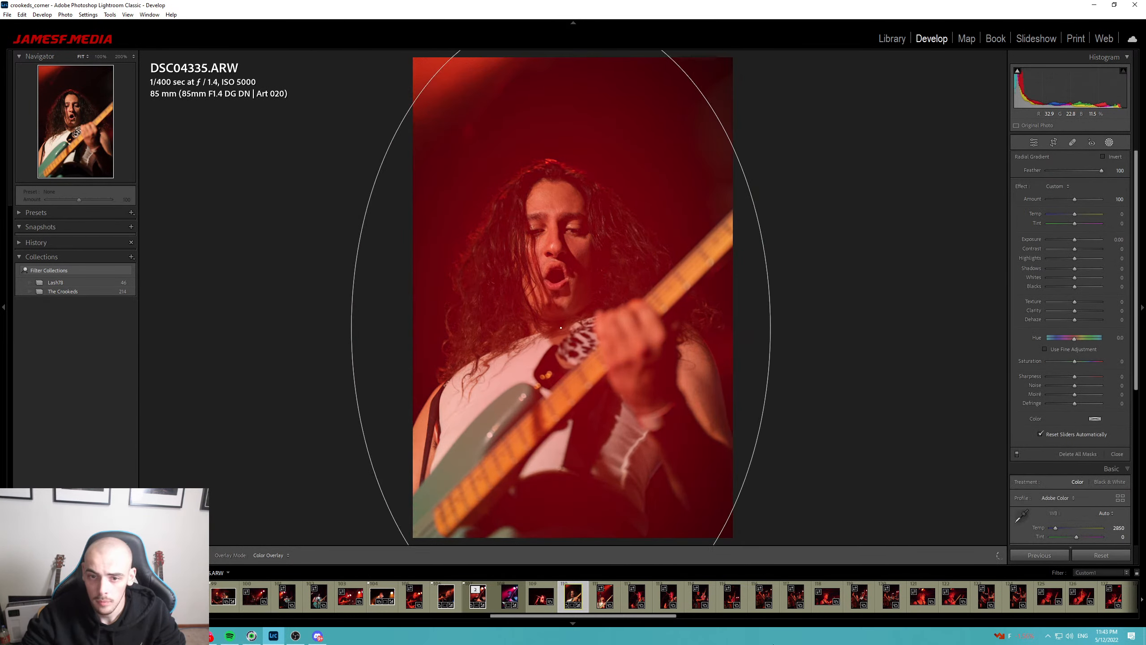
{"action": "left_click", "coordinate": [1104, 156]}
{"action": "left_click_drag", "start_coordinate": [1075, 238], "coordinate": [1051, 242]}
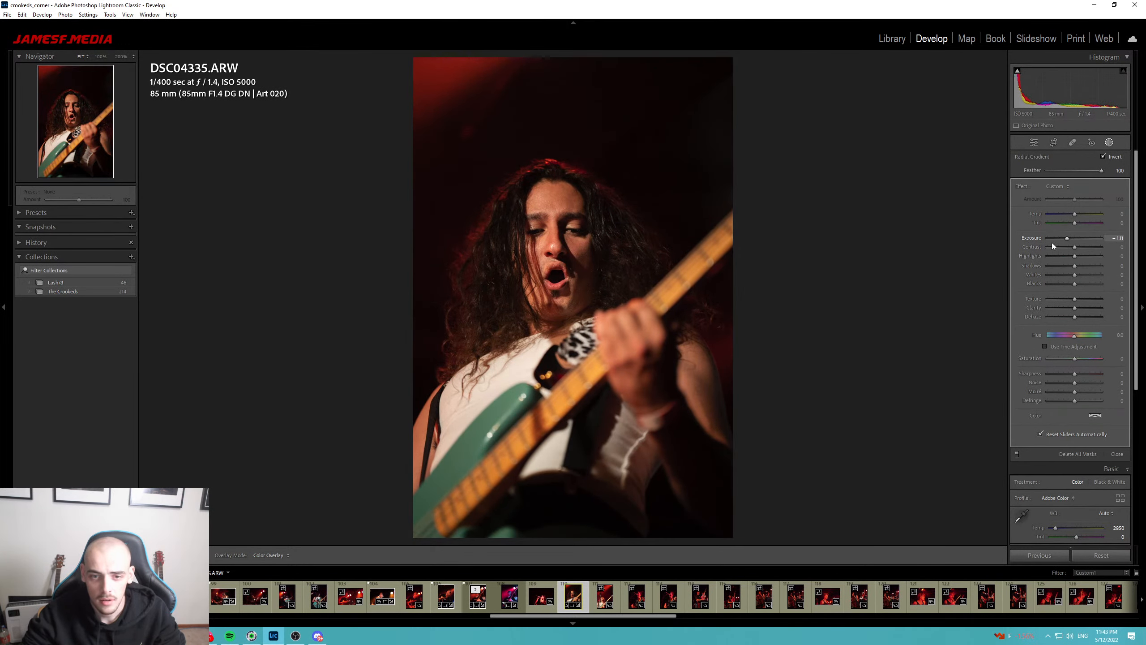
{"action": "key", "text": "shift+m"}
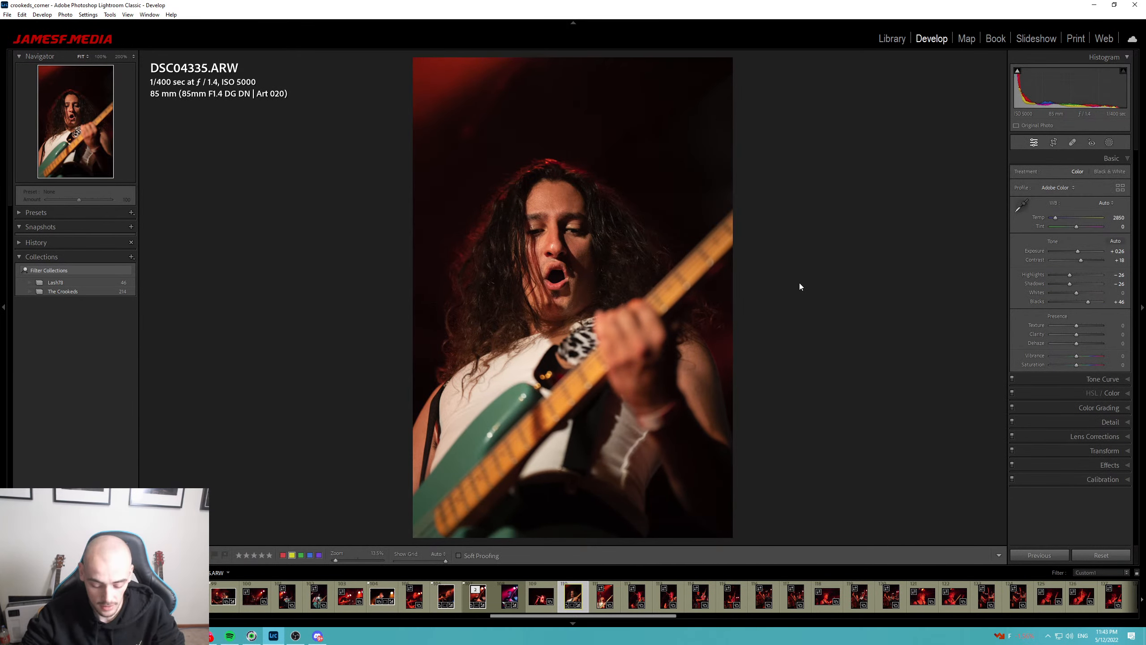
Compare the bassist photo with its unedited version, and set vibrance to +23 and exposure to +0.53.
{"action": "key", "text": "backslash"}
{"action": "key", "text": "backslash"}
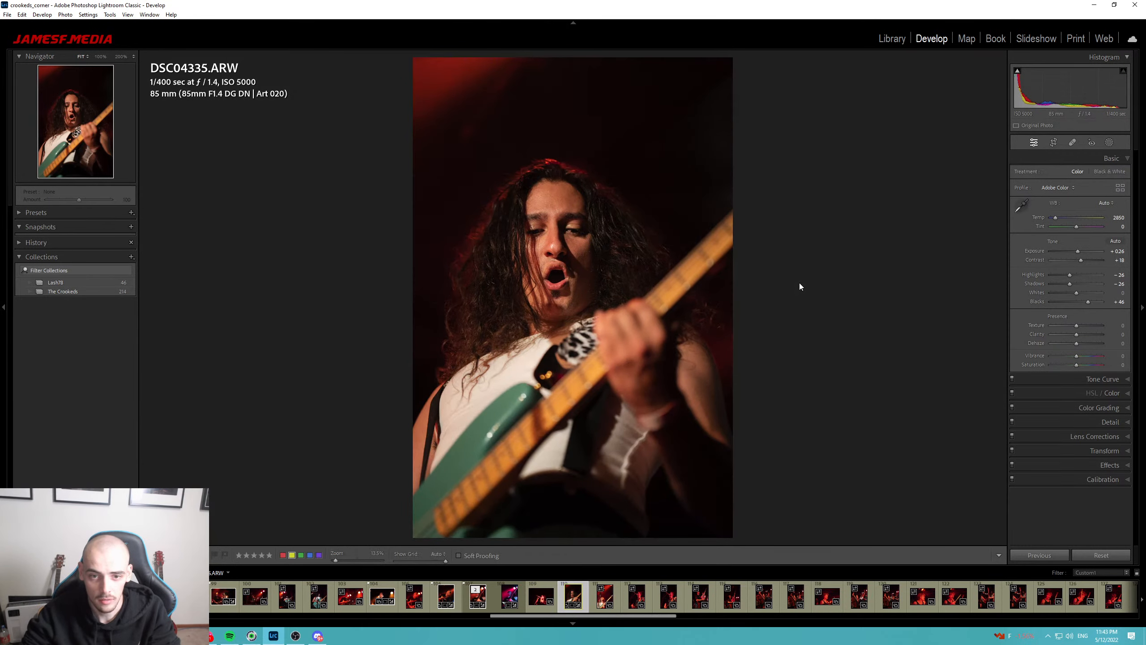
{"action": "key", "text": "backslash"}
{"action": "key", "text": "backslash"}
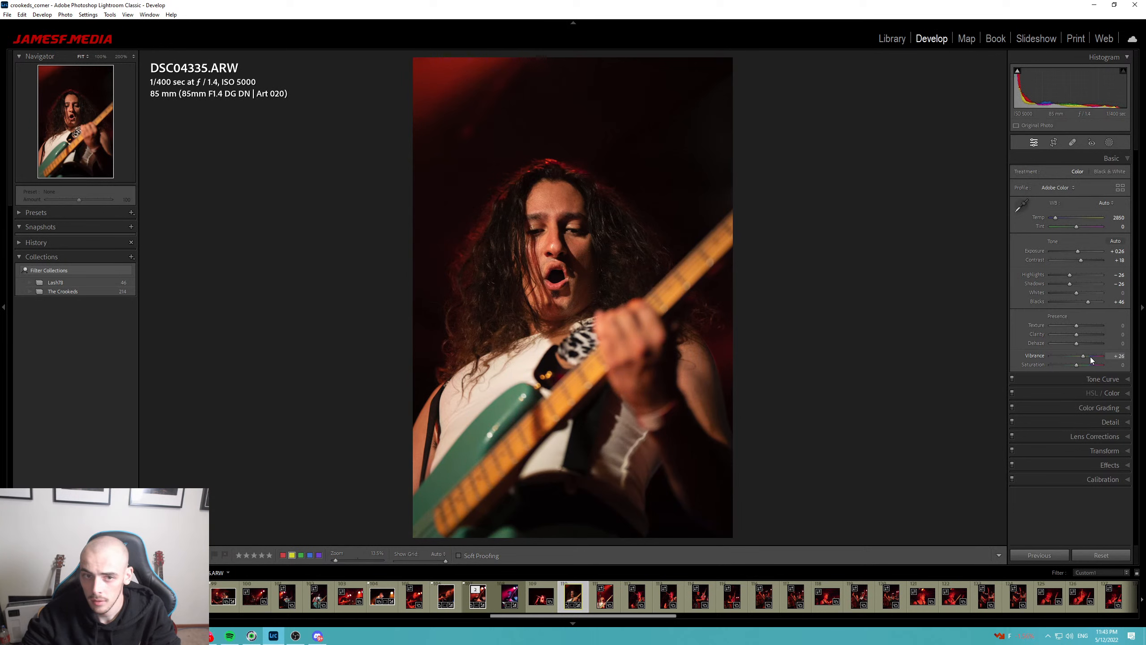
{"action": "left_click_drag", "start_coordinate": [1077, 357], "coordinate": [1083, 357]}
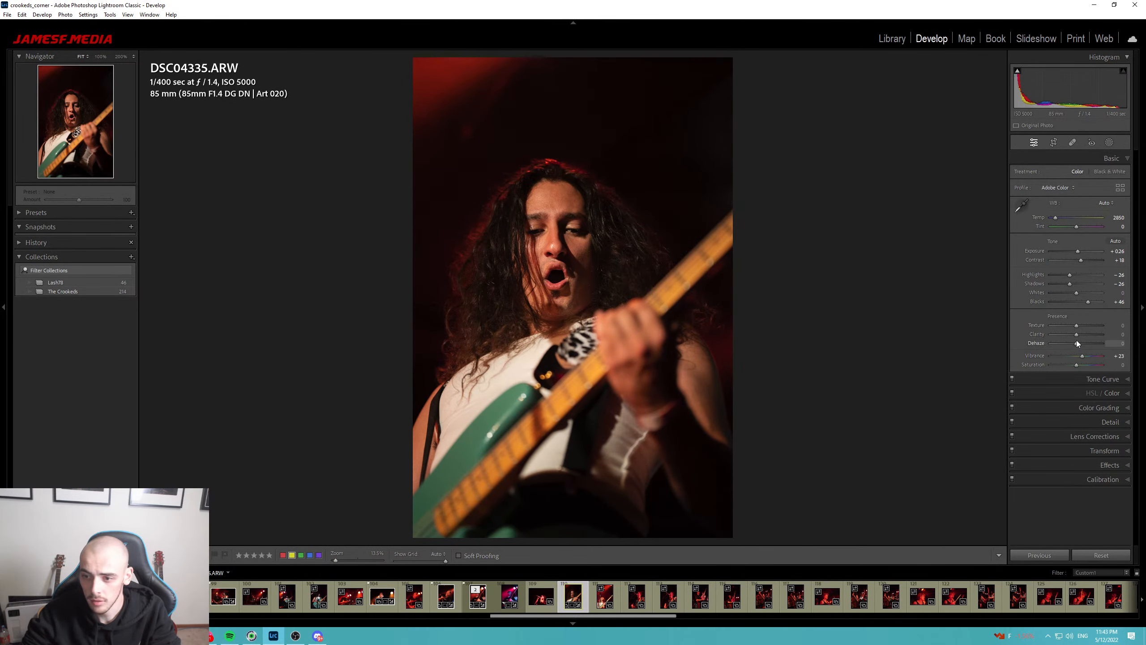
{"action": "left_click_drag", "start_coordinate": [1076, 251], "coordinate": [1079, 252]}
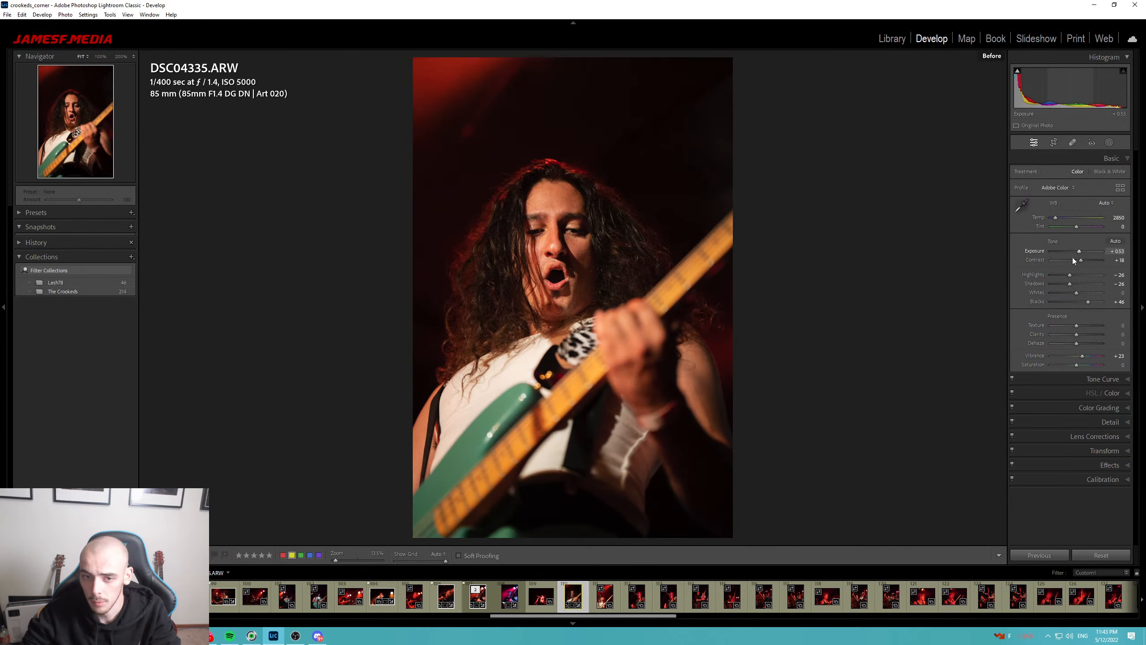
Check the adjusted bassist photo against its before view and flag it as a pick.
{"action": "key", "text": "backslash"}
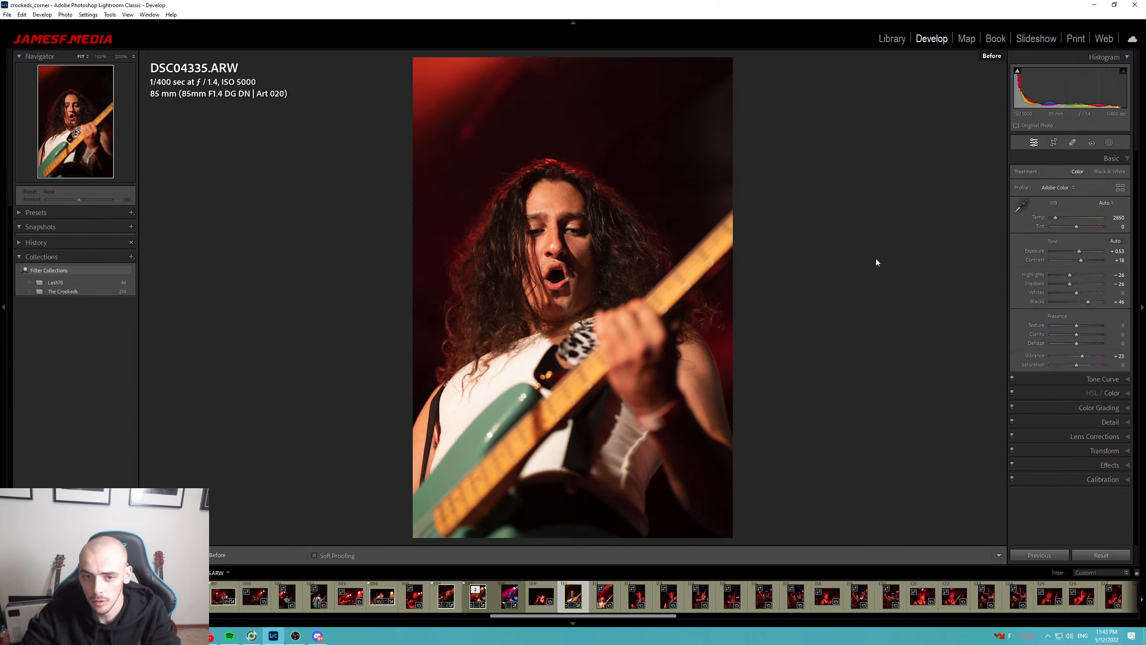
{"action": "key", "text": "backslash"}
{"action": "key", "text": "backslash"}
{"action": "key", "text": "backslash"}
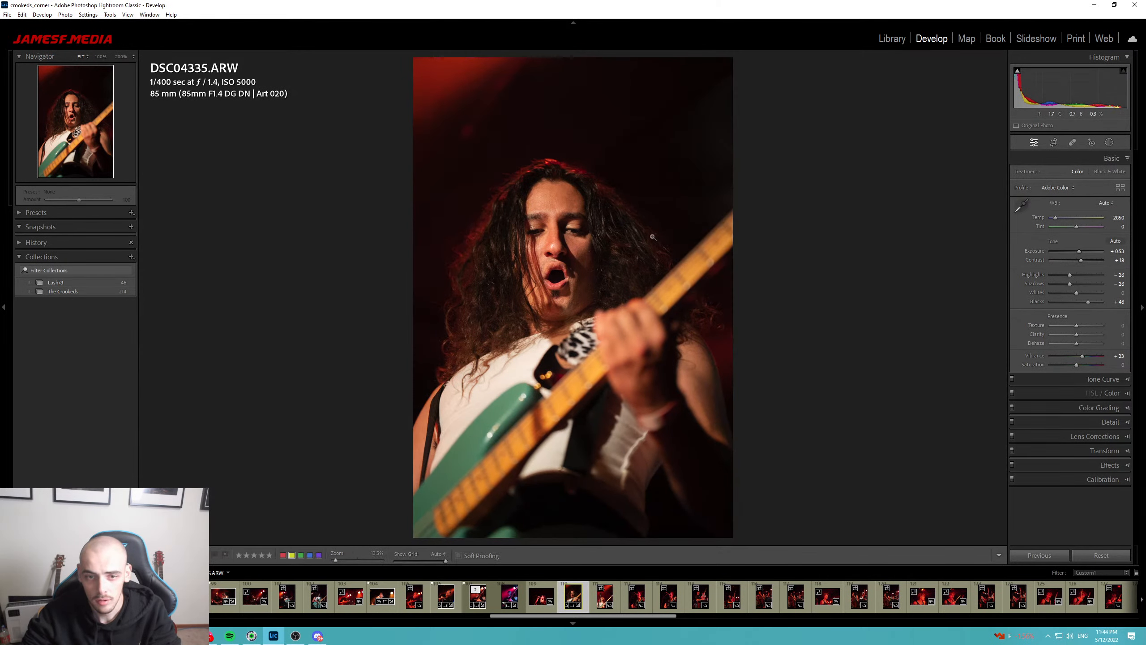
{"action": "key", "text": "p"}
Move on to DSD03390.ARW and crop it slightly tighter around the guitarist at the original aspect ratio.
{"action": "key", "text": "Right"}
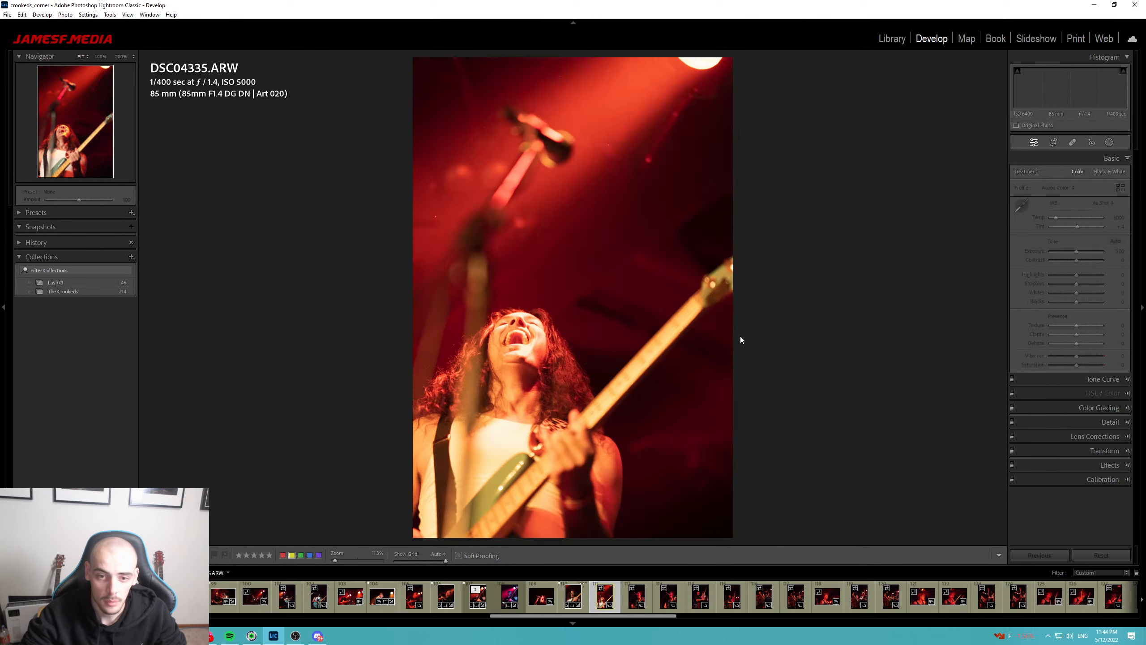
{"action": "key", "text": "Right"}
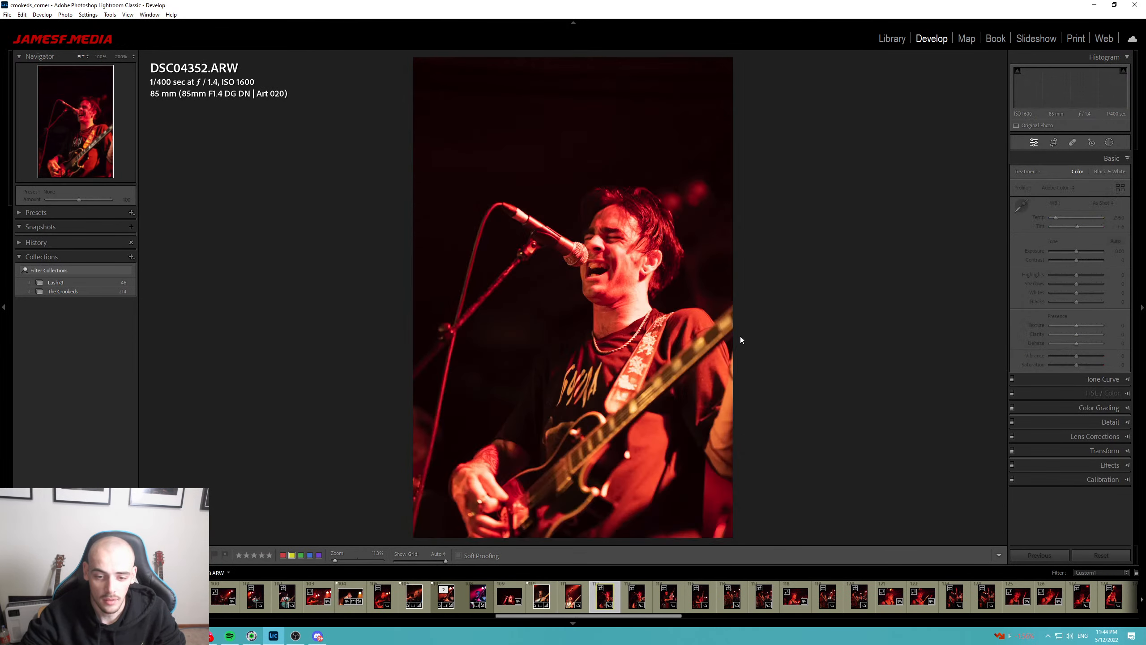
{"action": "key", "text": "Right"}
{"action": "key", "text": "Right"}
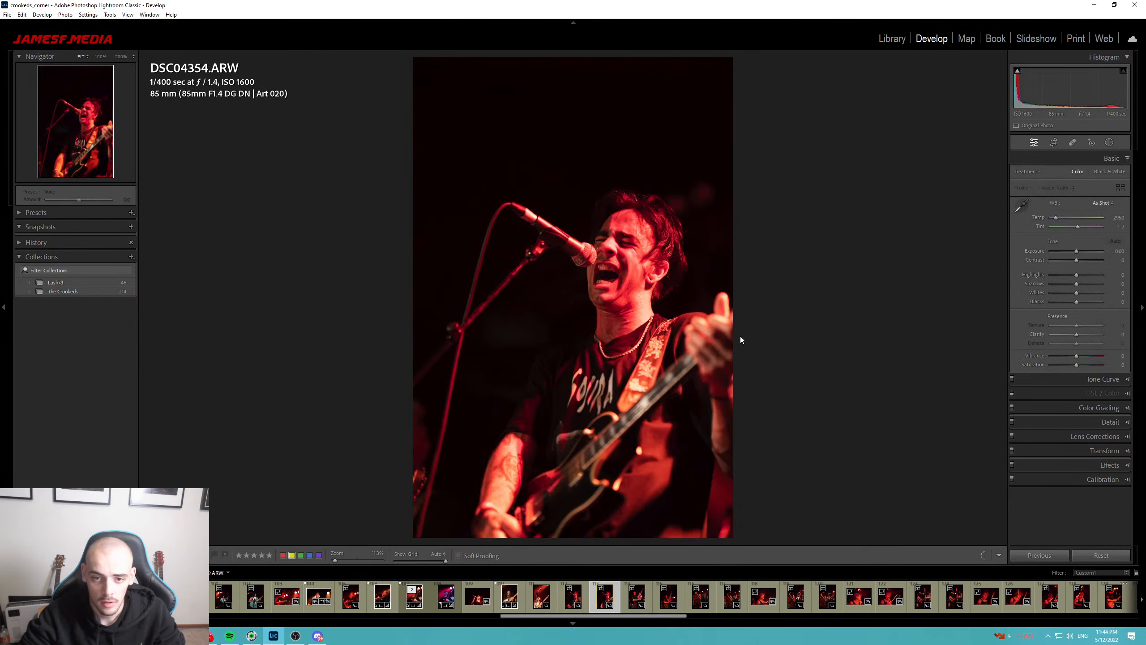
{"action": "key", "text": "Right"}
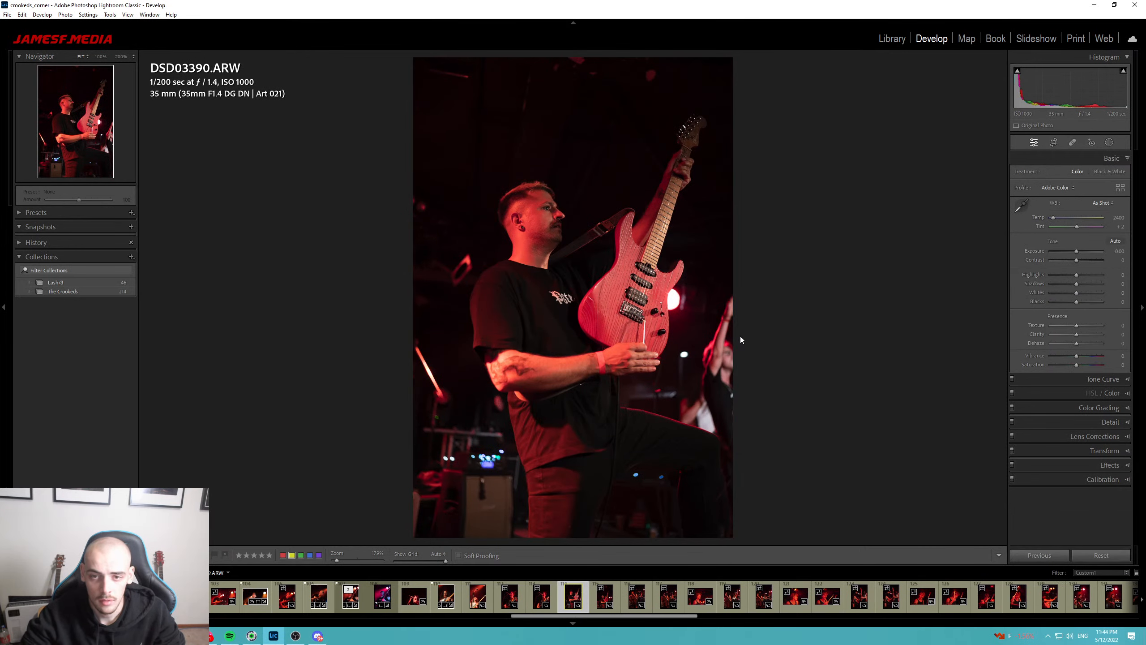
{"action": "key", "text": "r"}
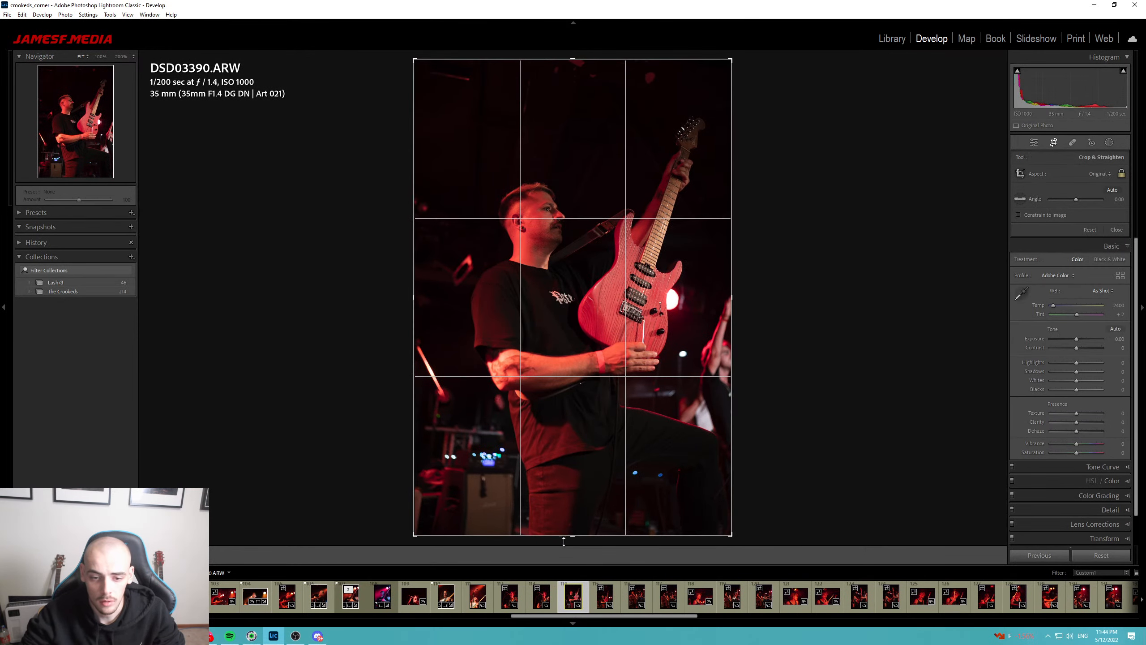
{"action": "left_click_drag", "start_coordinate": [576, 535], "coordinate": [590, 496]}
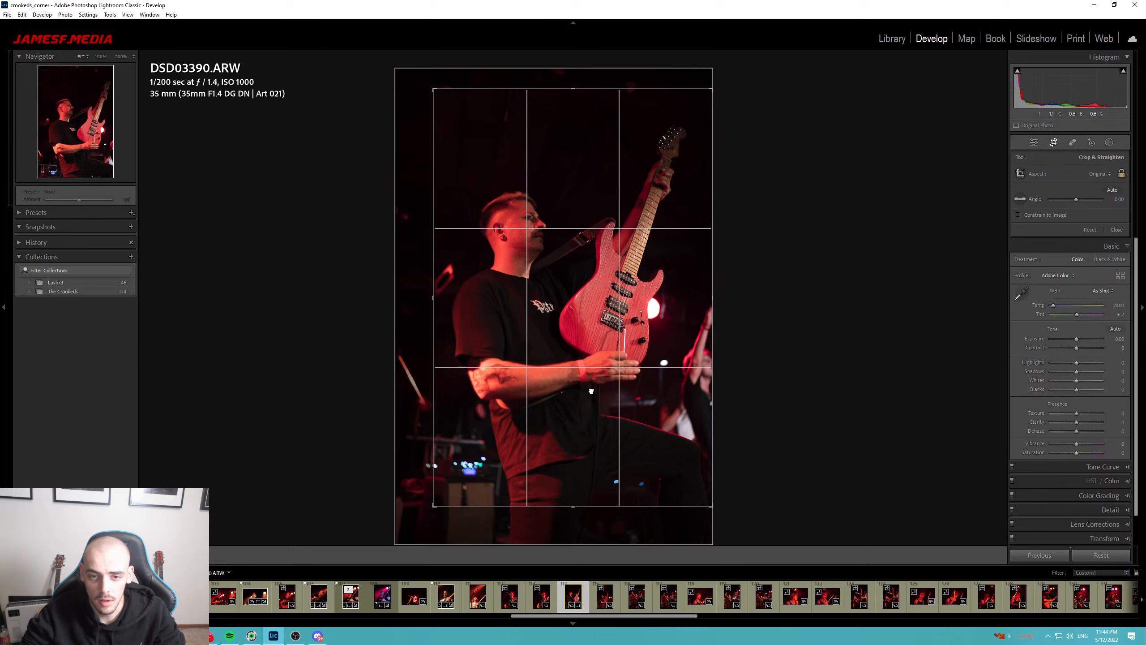
{"action": "key", "text": "Return"}
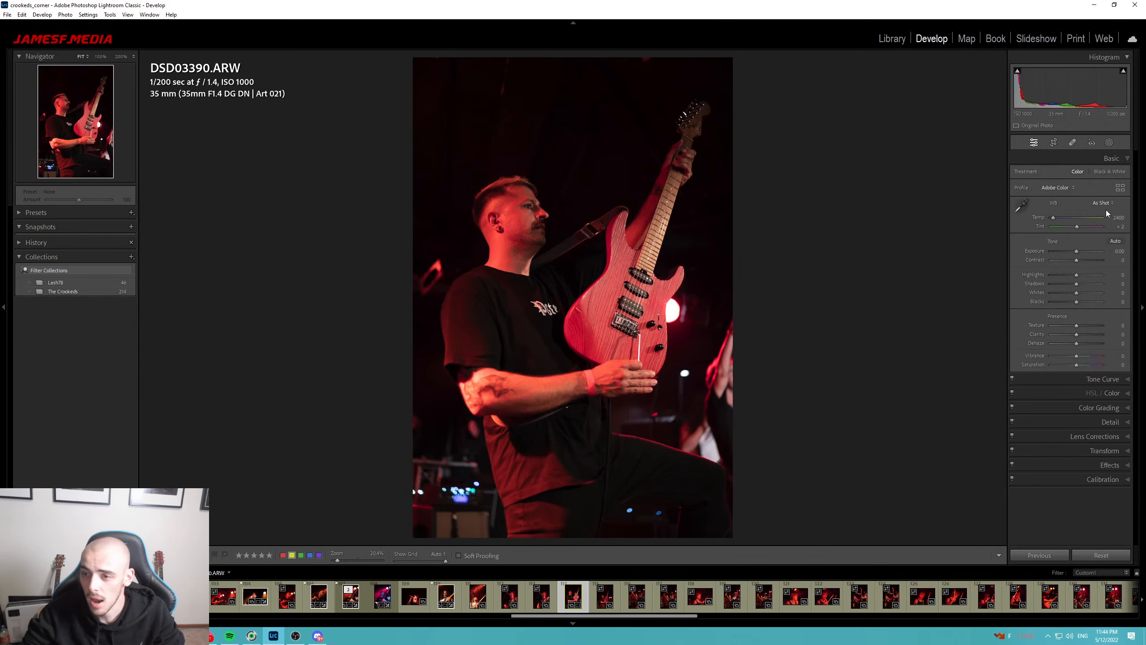
Set temperature to 2000, tint to -18, exposure to +0.61, contrast to +16, highlights to -14 and shadows to +5.
{"action": "left_click", "coordinate": [1105, 206]}
{"action": "left_click", "coordinate": [1061, 202]}
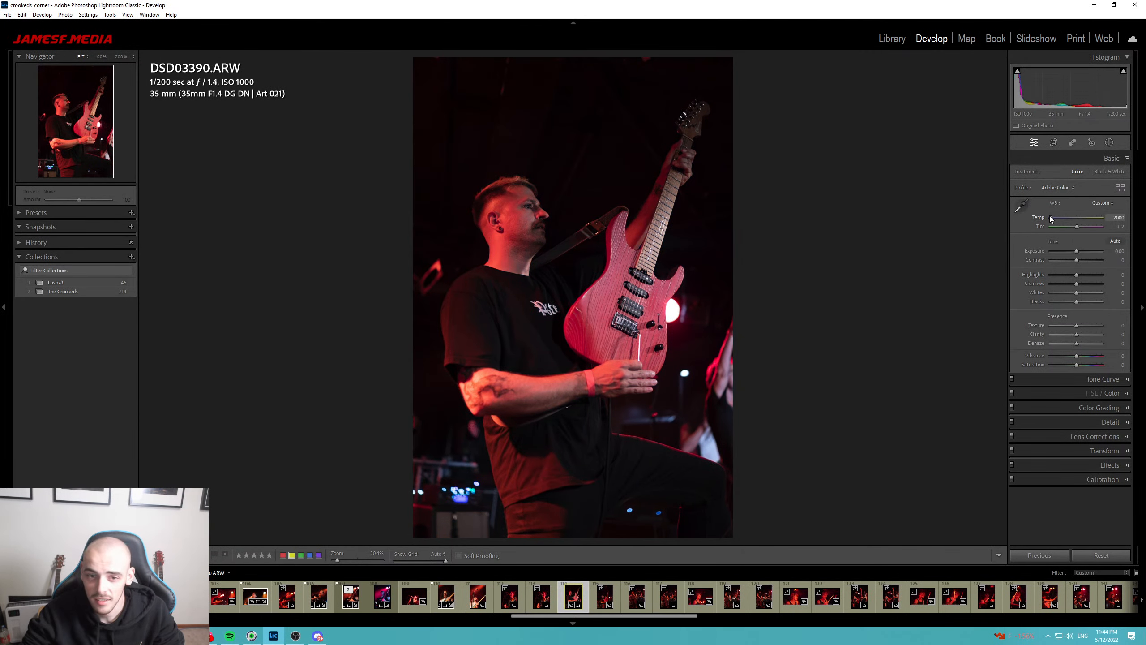
{"action": "left_click_drag", "start_coordinate": [1077, 226], "coordinate": [1076, 290]}
Try an inverted radial gradient mask around the guitarist with exposure -0.50, highlights 4, whites 19 and blacks -8.
{"action": "key", "text": "shift+m"}
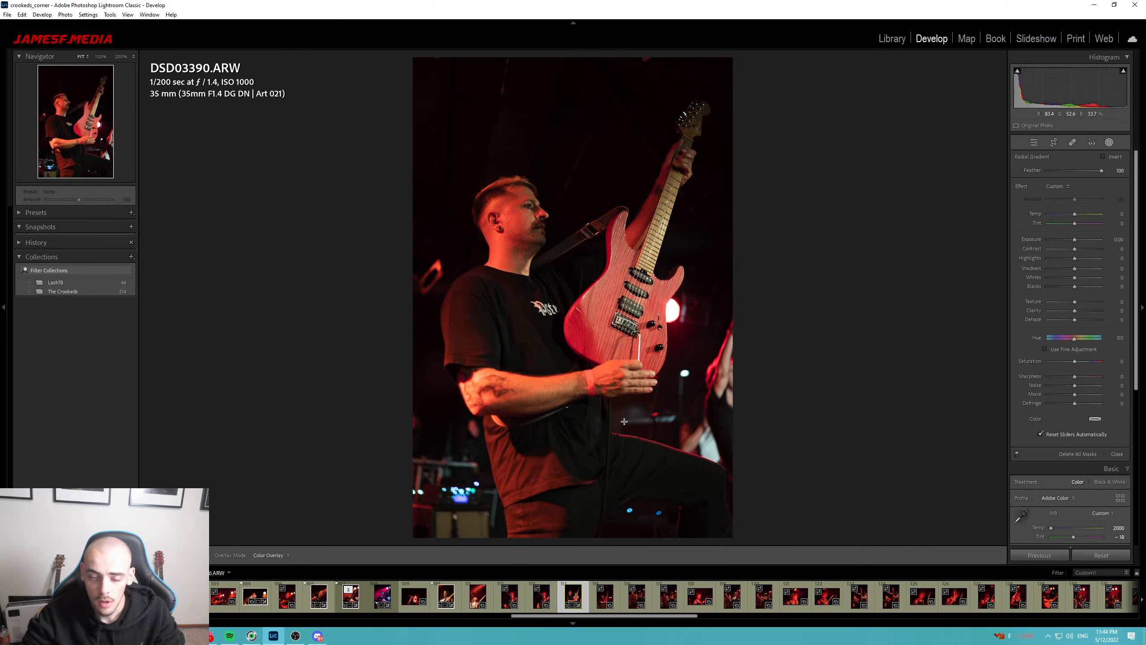
{"action": "left_click_drag", "start_coordinate": [571, 311], "coordinate": [771, 609]}
{"action": "left_click", "coordinate": [1103, 157]}
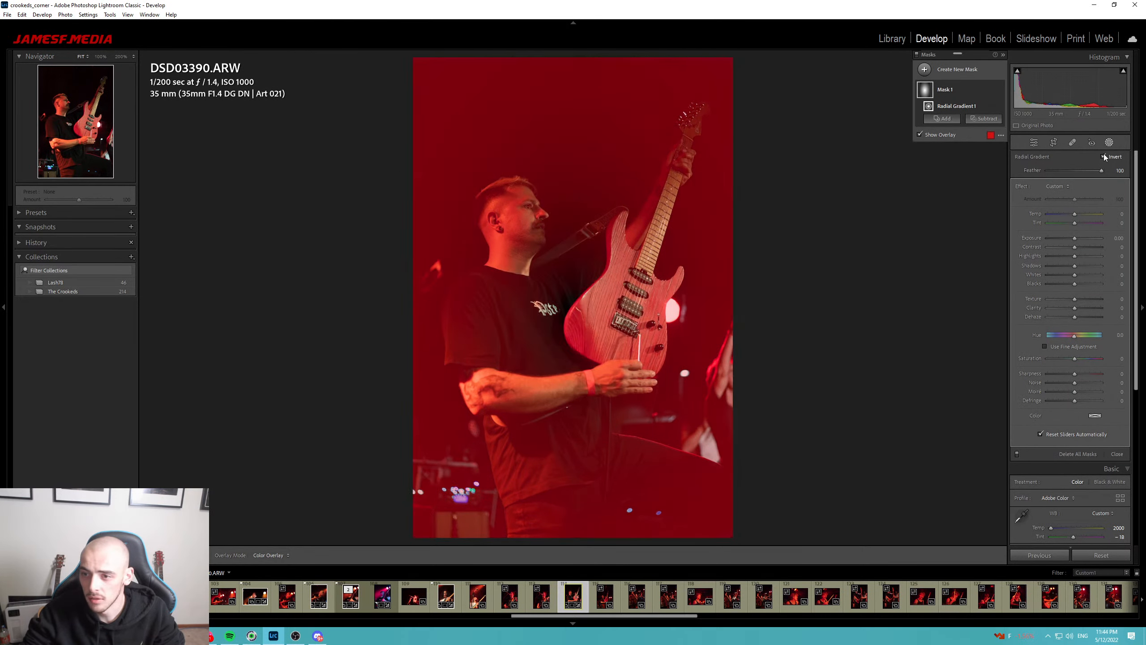
{"action": "left_click_drag", "start_coordinate": [1075, 239], "coordinate": [1067, 238]}
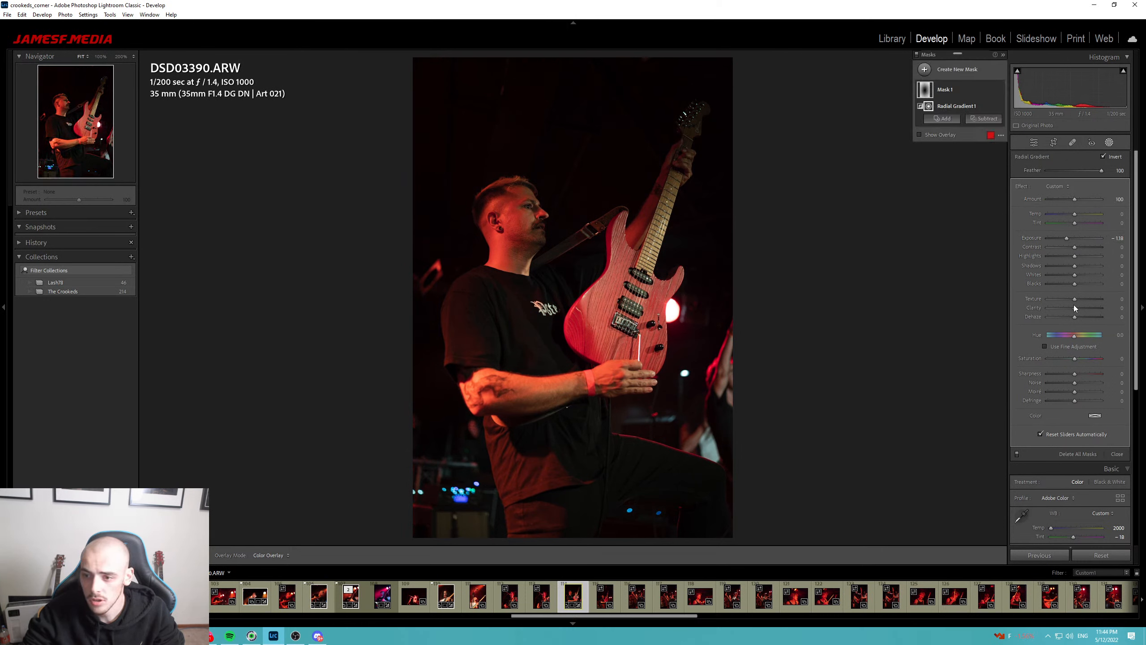
{"action": "left_click_drag", "start_coordinate": [1077, 282], "coordinate": [1069, 240]}
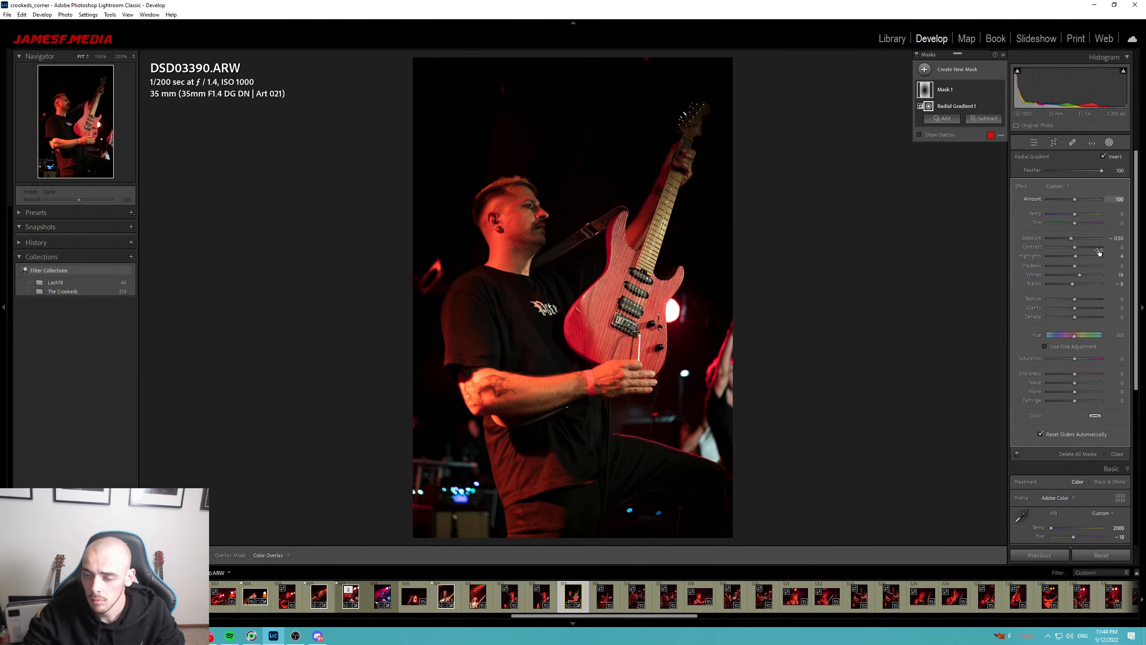
{"action": "key", "text": "Escape"}
{"action": "key", "text": "Escape"}
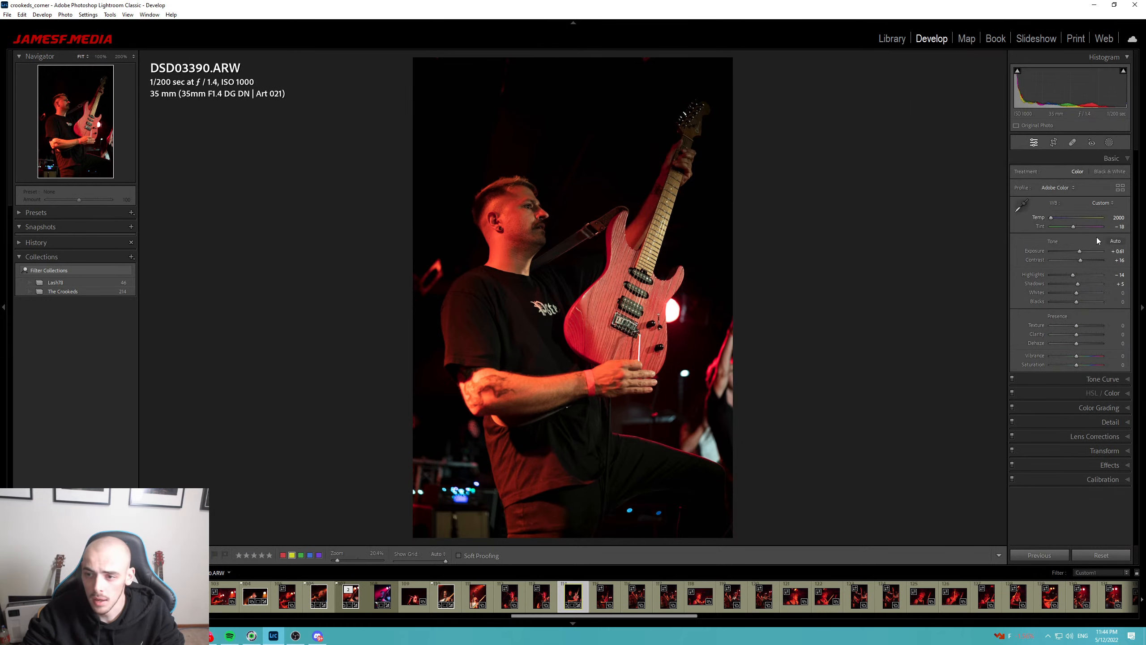
Delete the radial gradient mask from the guitarist photo.
{"action": "left_click", "coordinate": [1109, 143]}
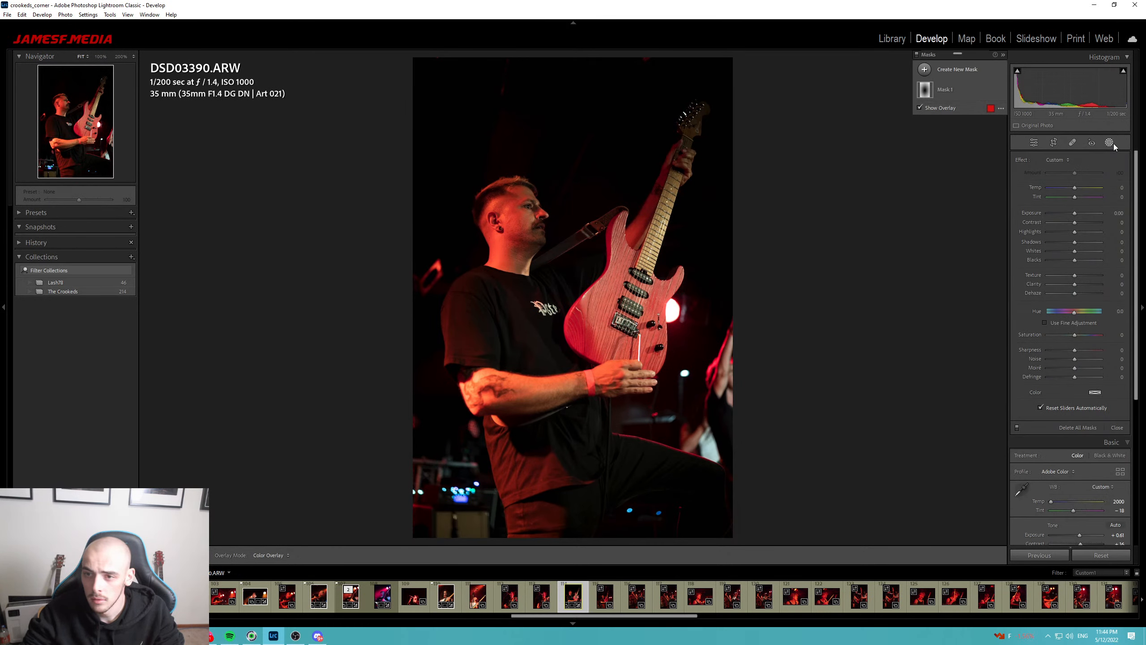
{"action": "left_click", "coordinate": [964, 91]}
{"action": "key", "text": "Delete"}
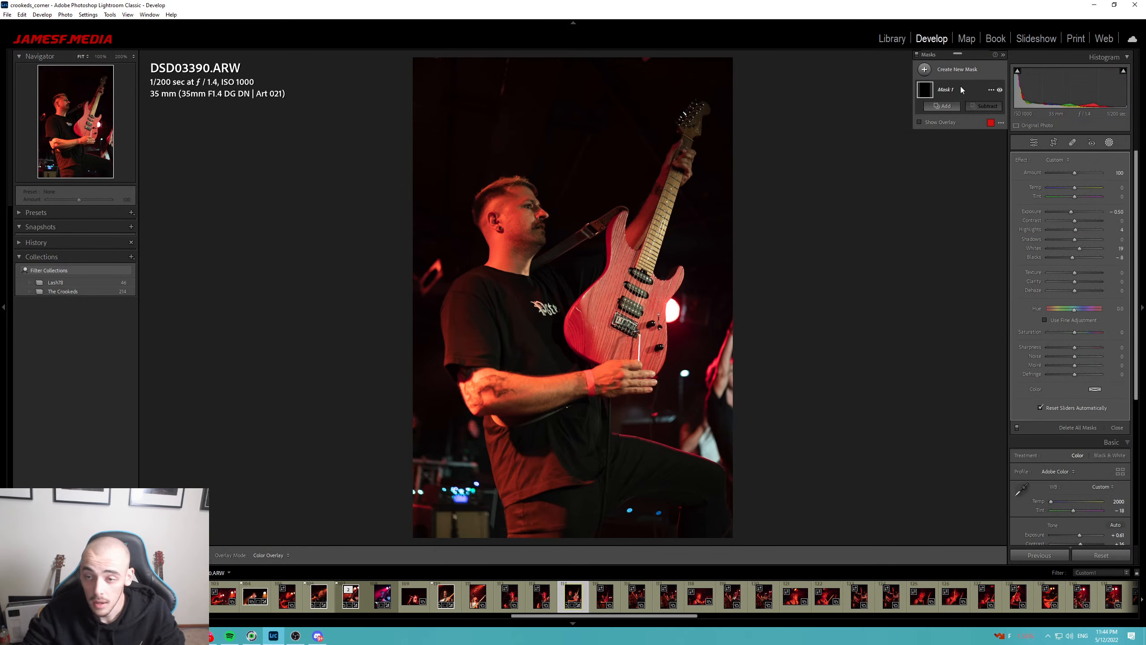
{"action": "key", "text": "Delete"}
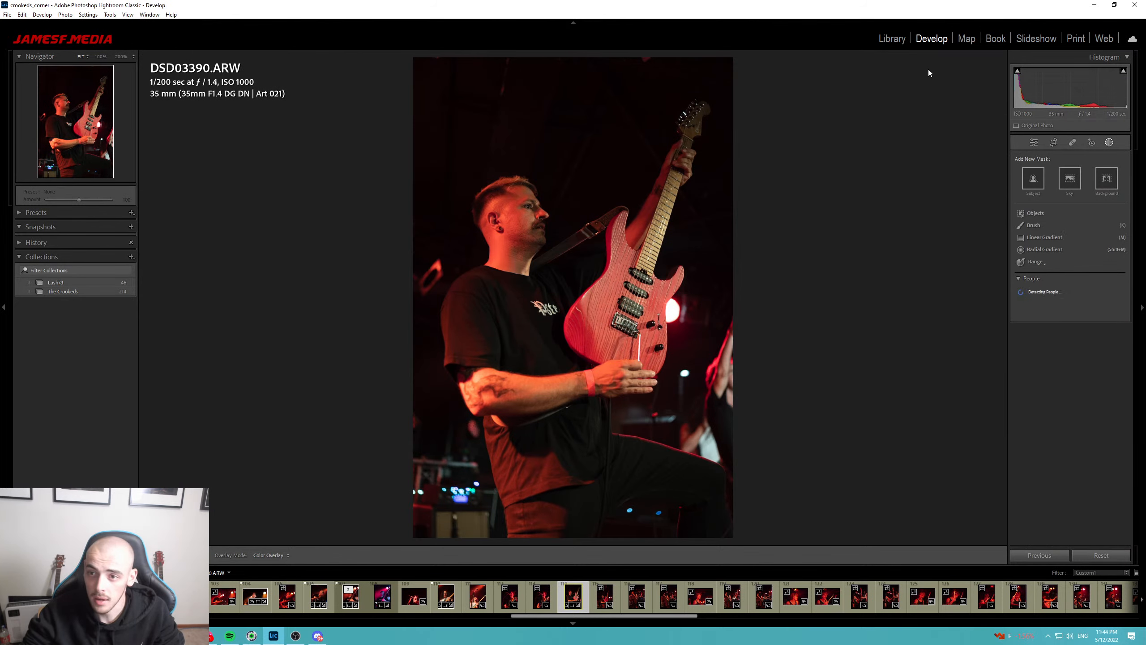
Add an inverted radial gradient mask around the guitarist and lower its exposure to about -0.64.
{"action": "key", "text": "shift+m"}
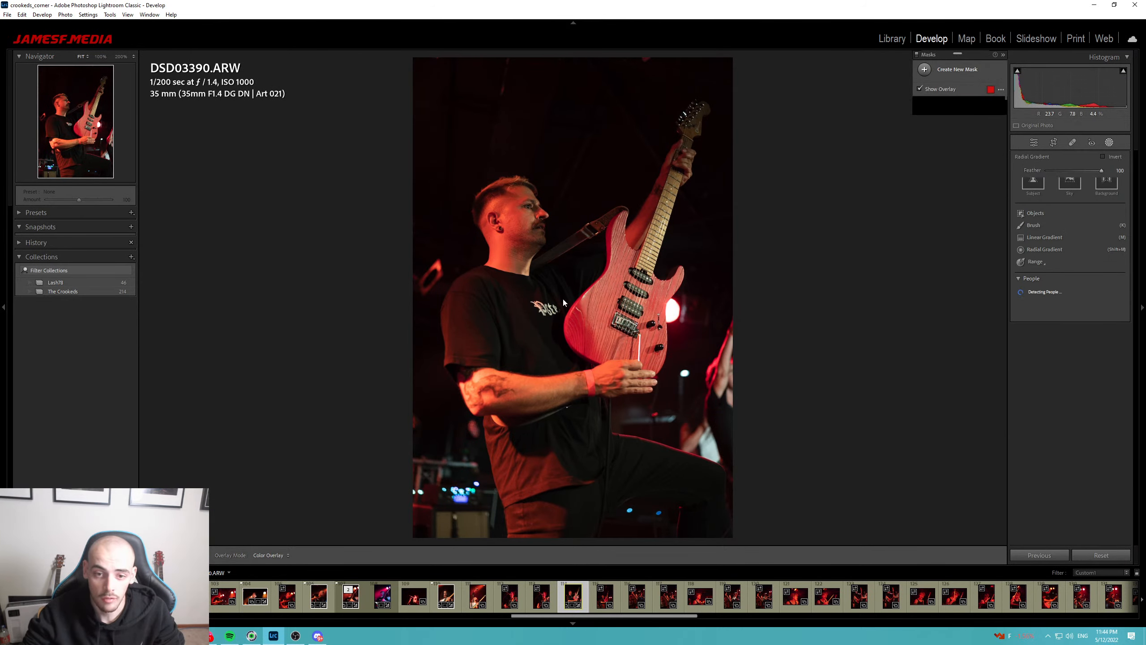
{"action": "left_click_drag", "start_coordinate": [561, 292], "coordinate": [741, 628]}
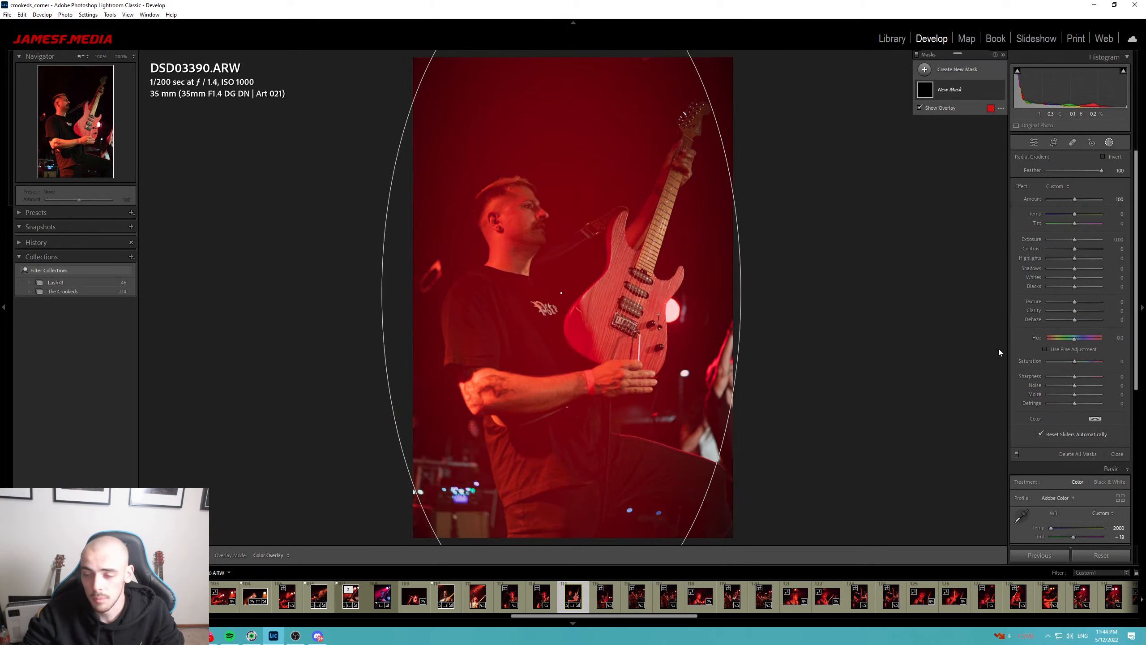
{"action": "left_click", "coordinate": [1102, 156]}
{"action": "left_click_drag", "start_coordinate": [1074, 238], "coordinate": [1070, 243]}
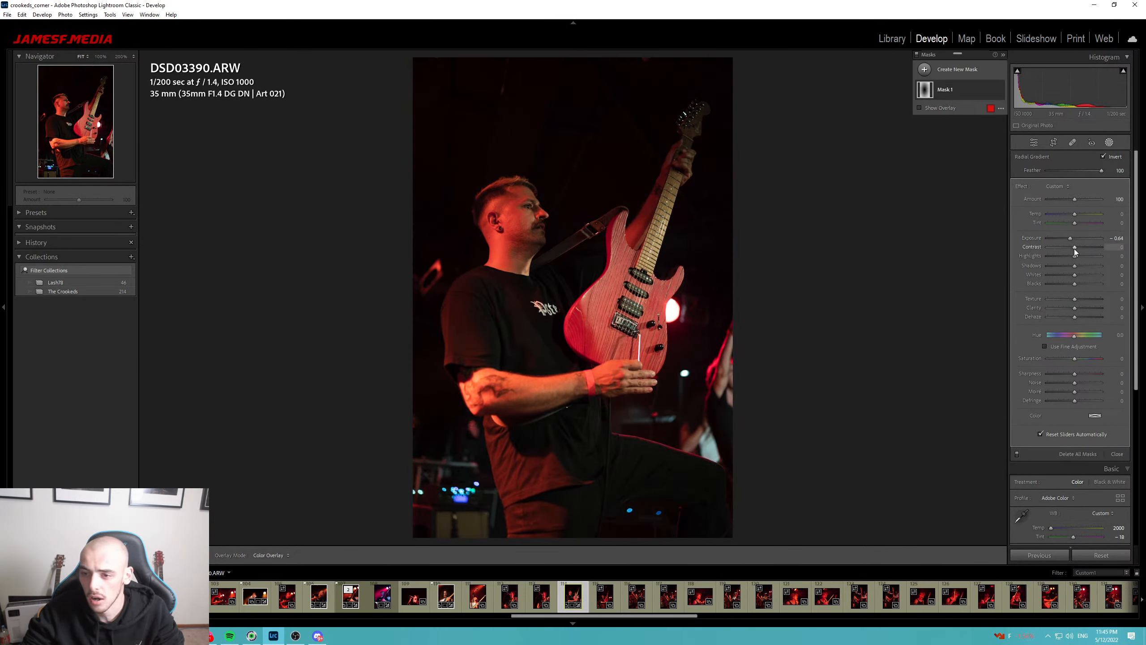
{"action": "key", "text": "Escape"}
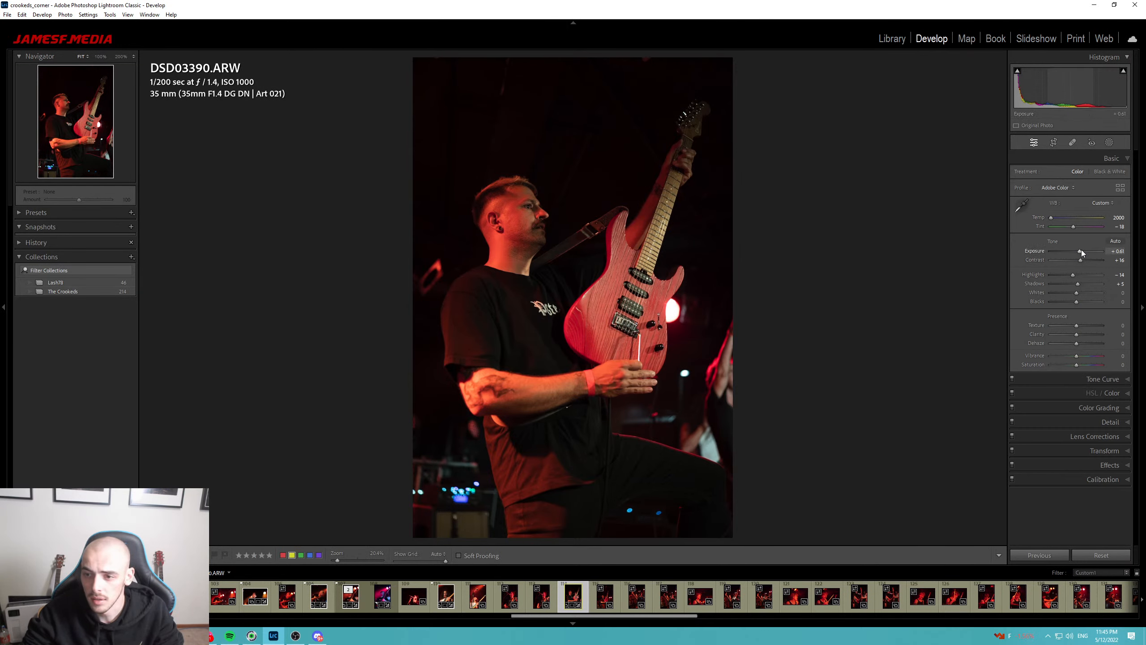
Set exposure to +0.97, highlights to -5, shadows to -47, whites to +5 and blacks to +40, and flag the photo as a pick.
{"action": "left_click_drag", "start_coordinate": [1081, 251], "coordinate": [1076, 297]}
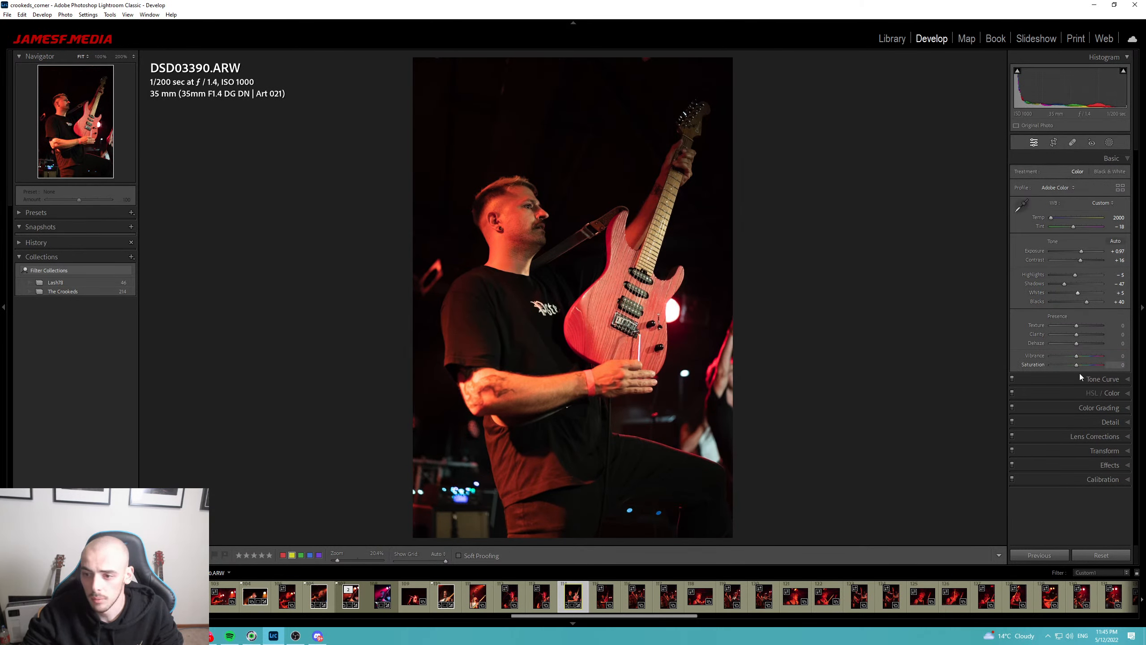
{"action": "left_click", "coordinate": [1118, 393]}
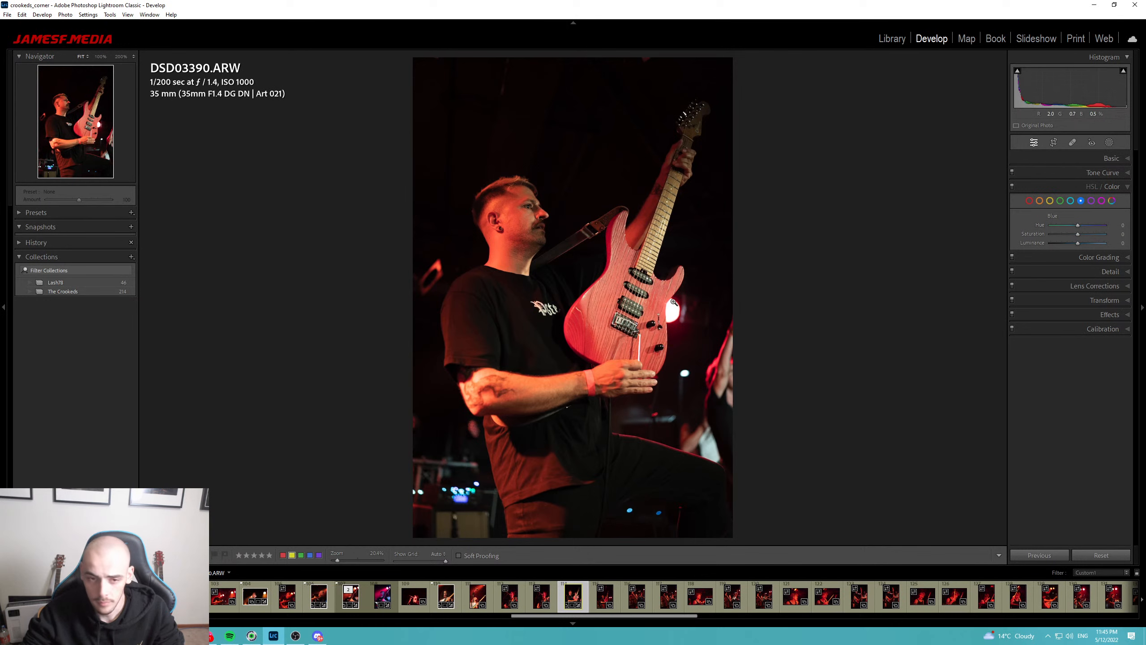
{"action": "key", "text": "p"}
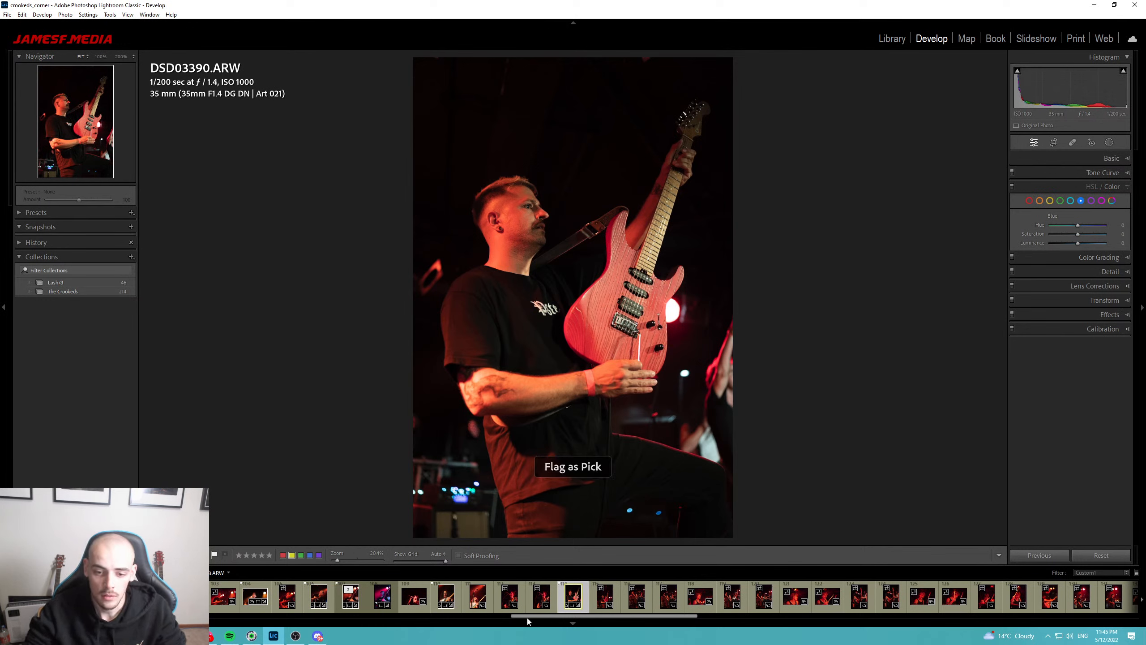
Move on to DSD03404.ARW, inspect the bassist's face and crop the photo tighter around the musicians at the original aspect ratio.
{"action": "left_click", "coordinate": [600, 597]}
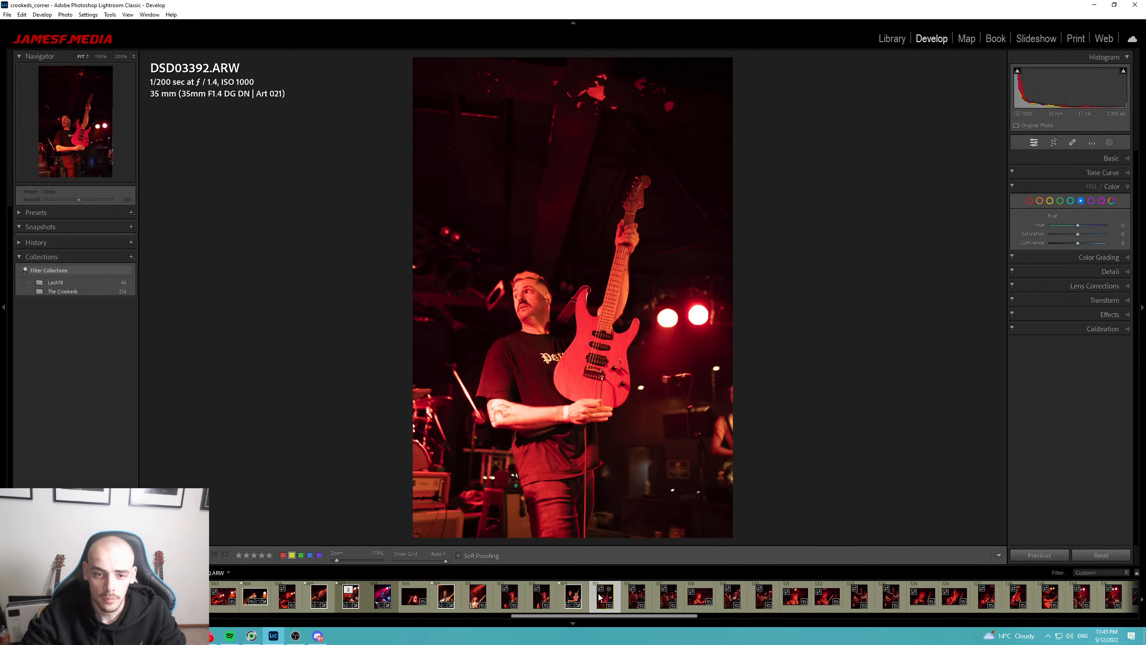
{"action": "key", "text": "Right"}
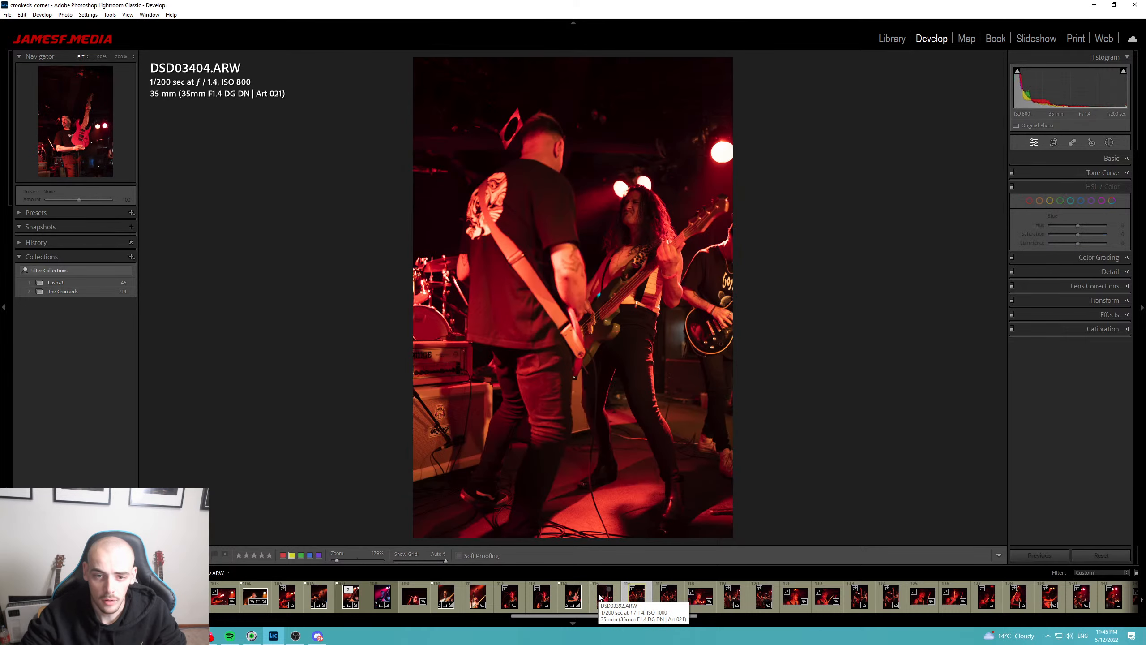
{"action": "left_click", "coordinate": [629, 192]}
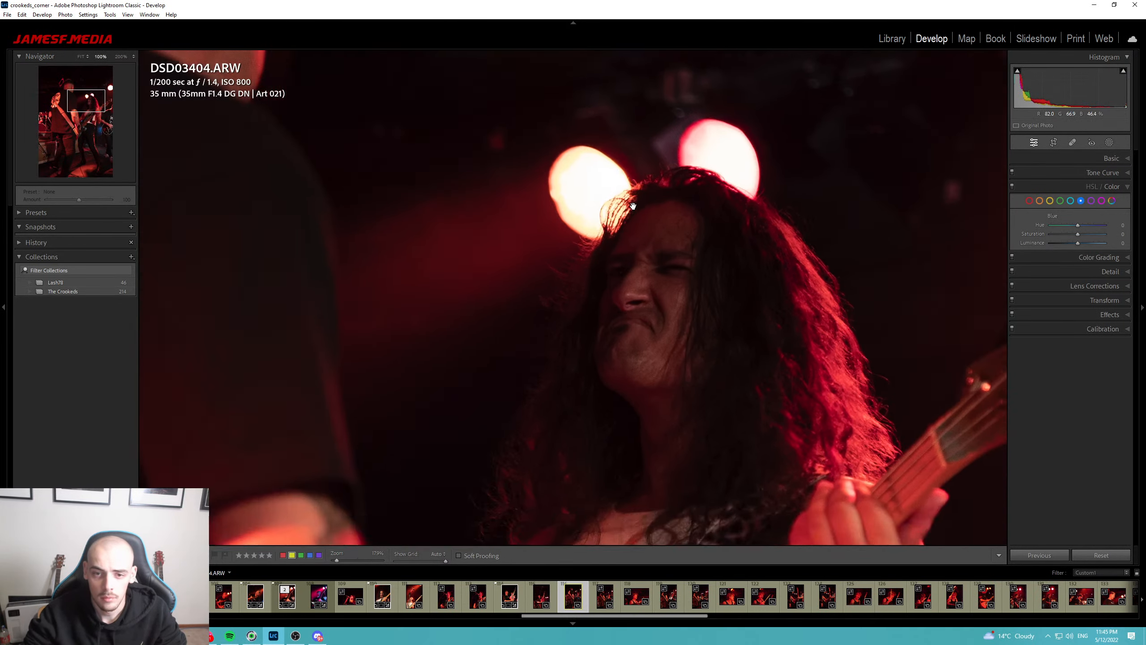
{"action": "left_click", "coordinate": [653, 325]}
{"action": "key", "text": "r"}
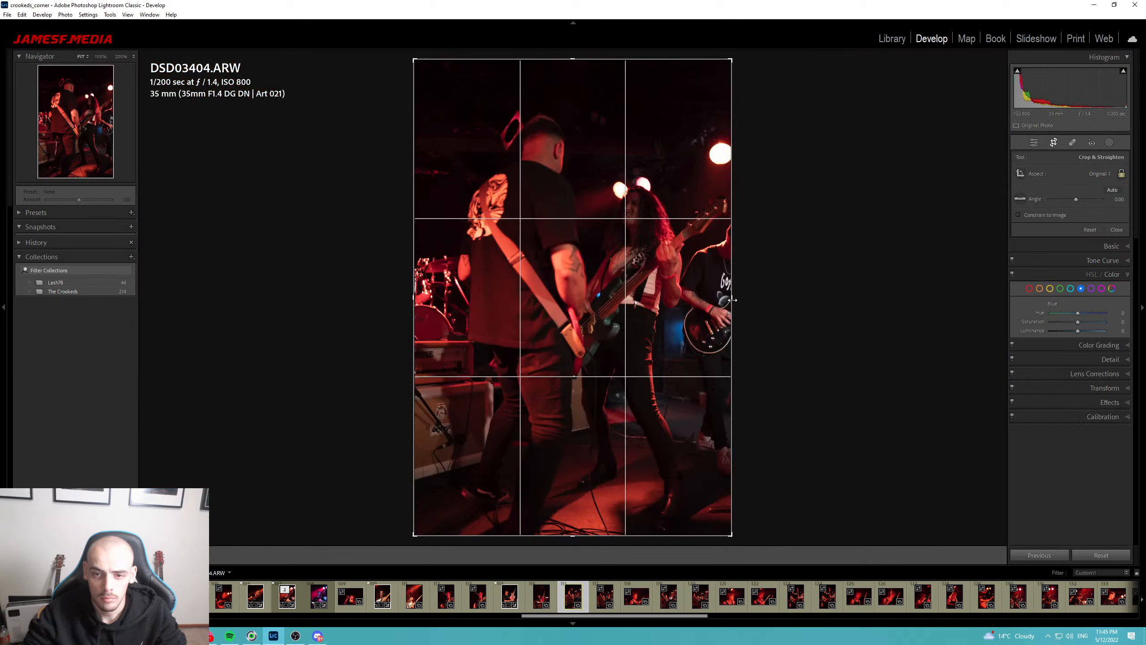
{"action": "left_click_drag", "start_coordinate": [733, 300], "coordinate": [602, 325]}
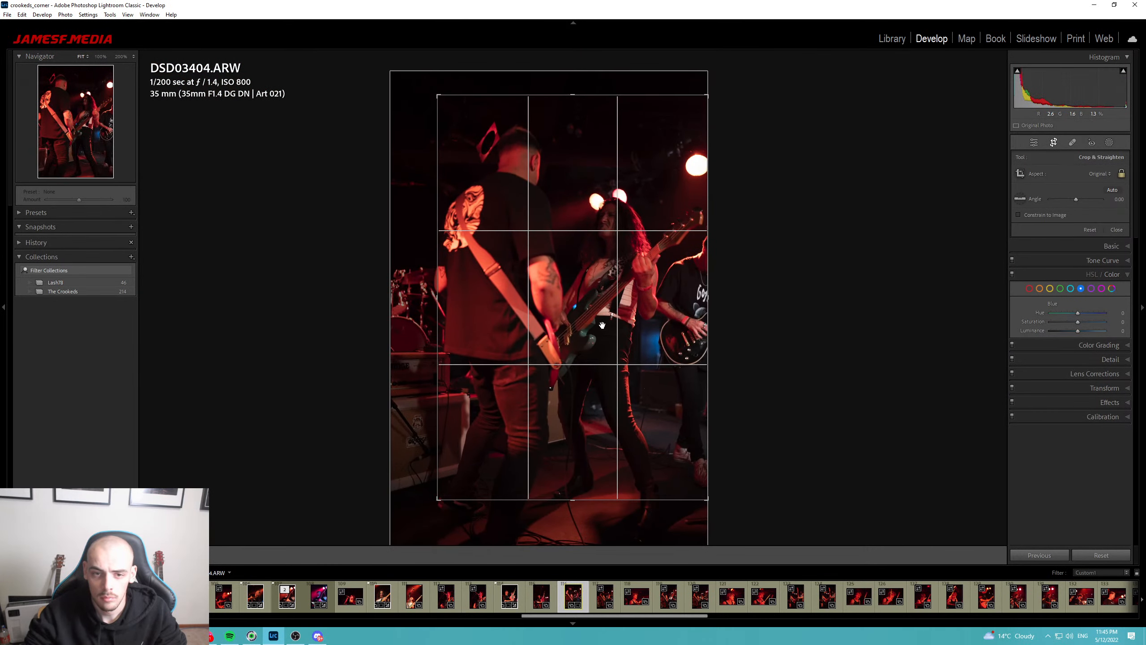
{"action": "left_click", "coordinate": [1053, 142]}
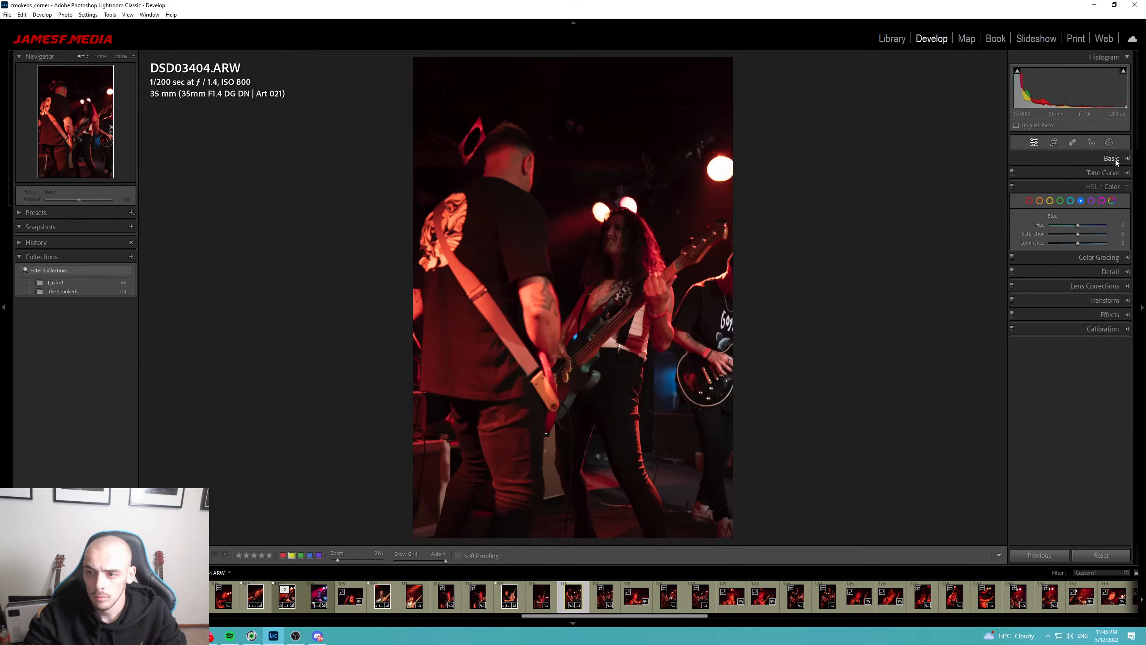
Set temperature to 2000, tint to -3, exposure to +0.88, contrast to +21, highlights to -11, shadows to -42 and blacks to -28.
{"action": "left_click", "coordinate": [1117, 162]}
{"action": "left_click", "coordinate": [1107, 204]}
{"action": "left_click", "coordinate": [1084, 226]}
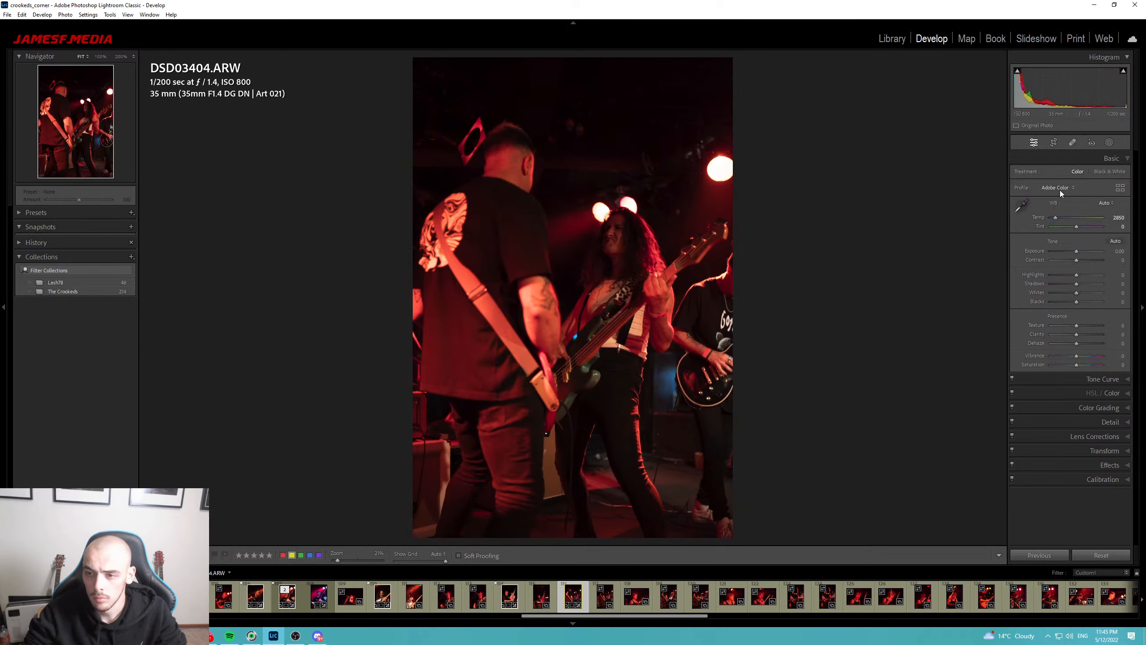
{"action": "left_click", "coordinate": [1022, 206]}
{"action": "left_click", "coordinate": [646, 342]}
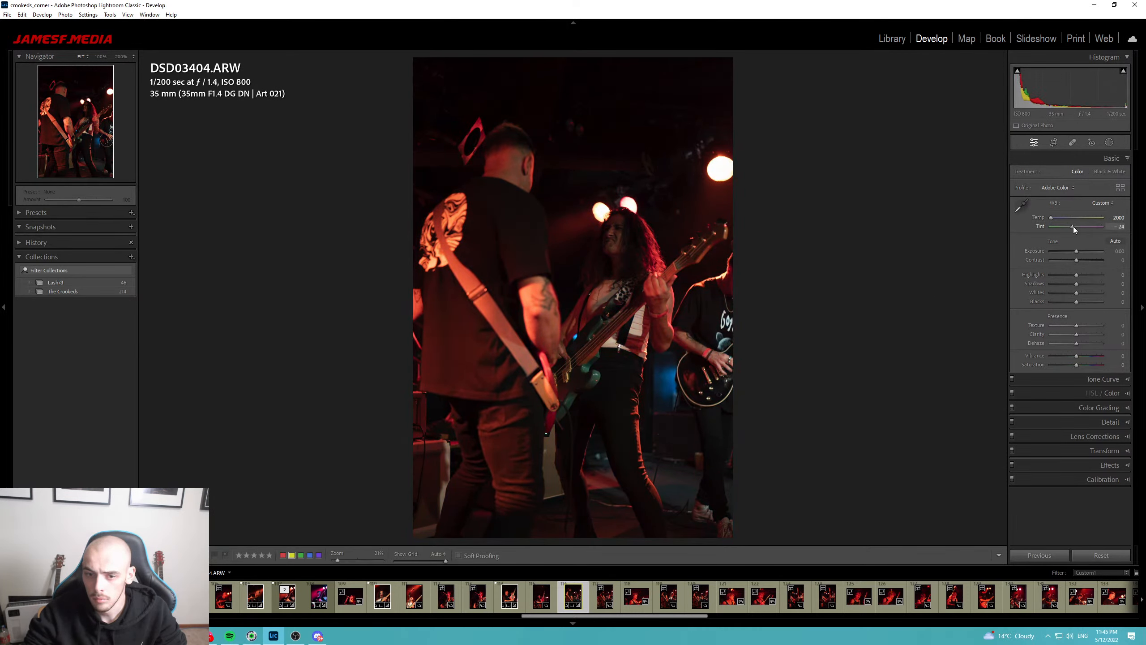
{"action": "left_click_drag", "start_coordinate": [1074, 227], "coordinate": [1069, 302]}
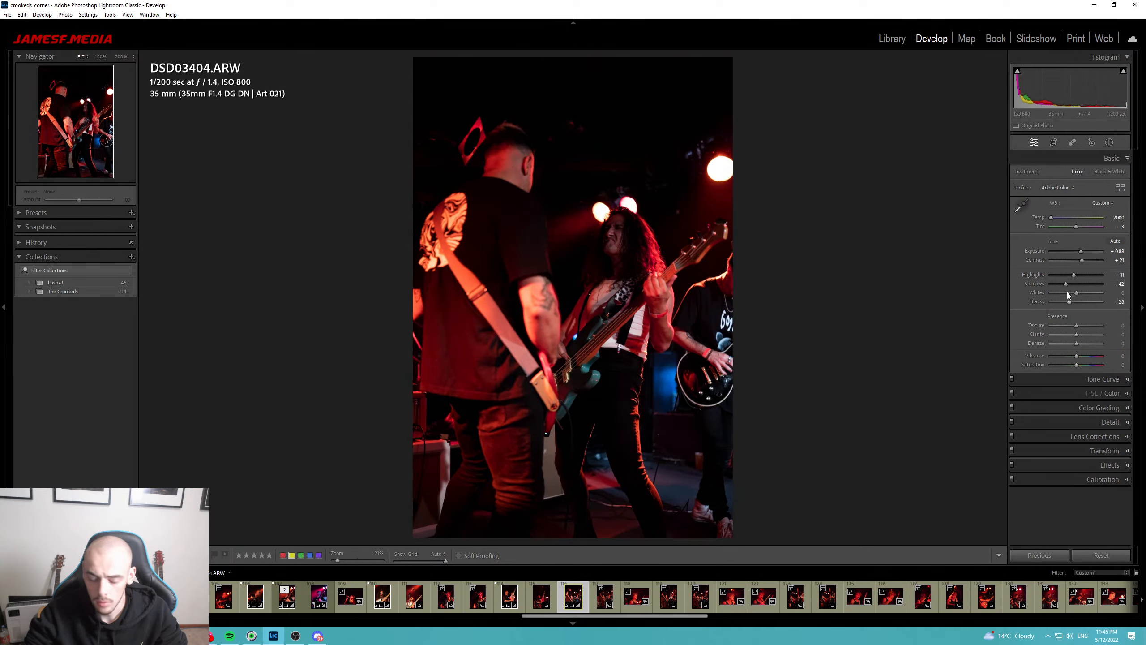
Add an inverted radial gradient mask around the bassist and lower its exposure to darken the surroundings.
{"action": "key", "text": "shift+m"}
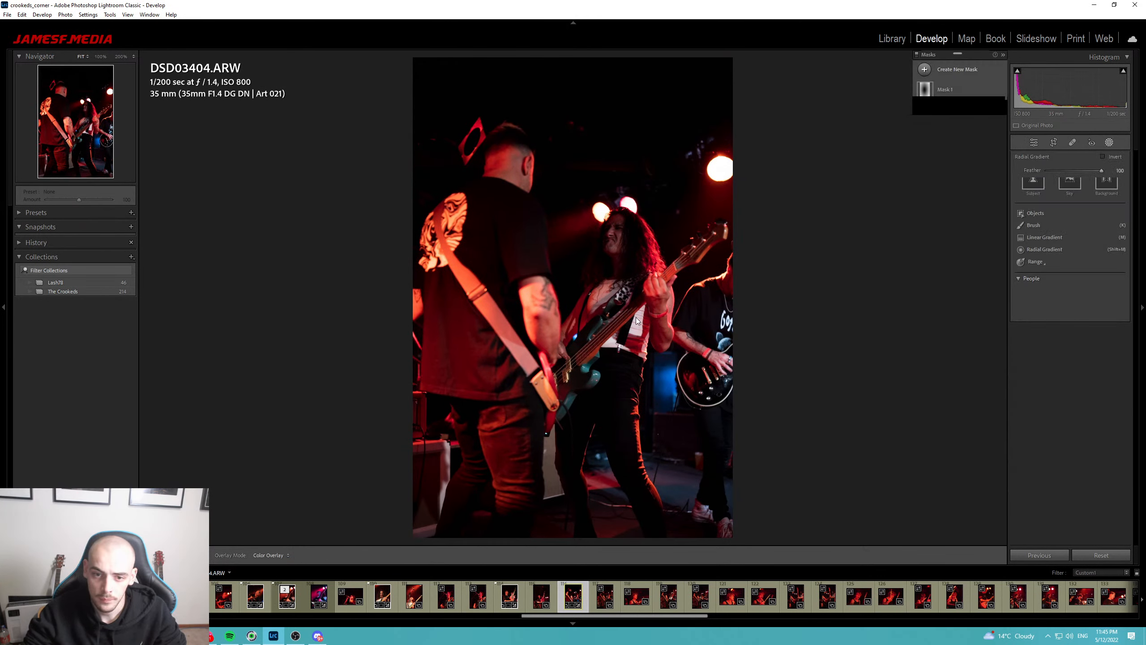
{"action": "left_click_drag", "start_coordinate": [609, 325], "coordinate": [735, 559]}
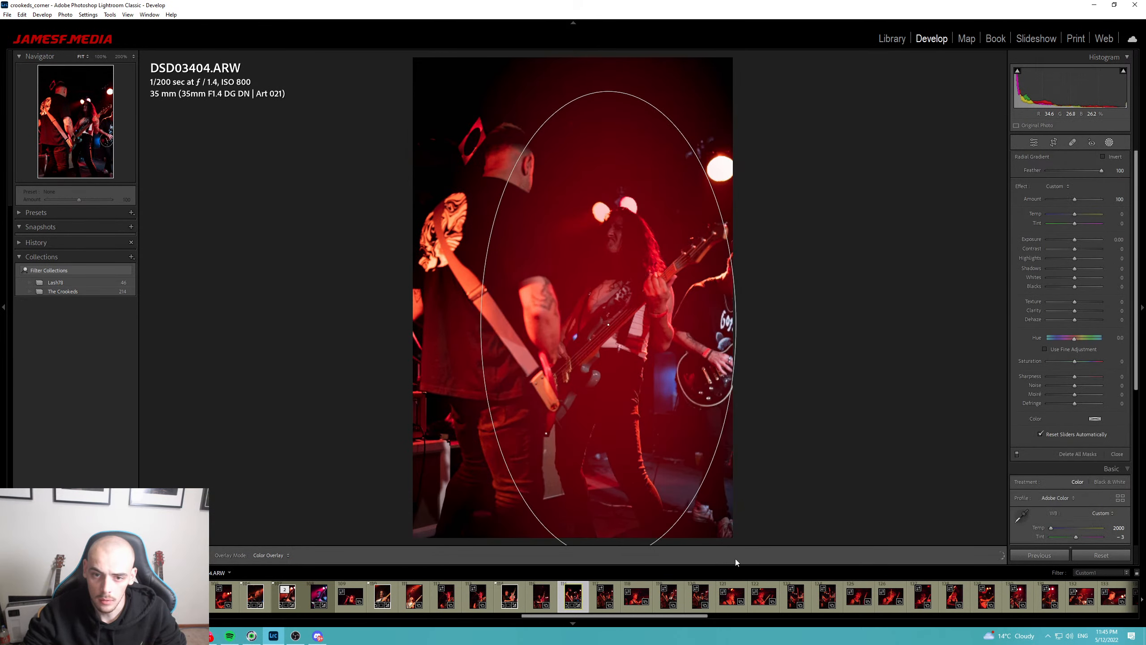
{"action": "left_click", "coordinate": [1102, 156]}
{"action": "left_click_drag", "start_coordinate": [1074, 238], "coordinate": [1066, 238]}
{"action": "key", "text": "shift+m"}
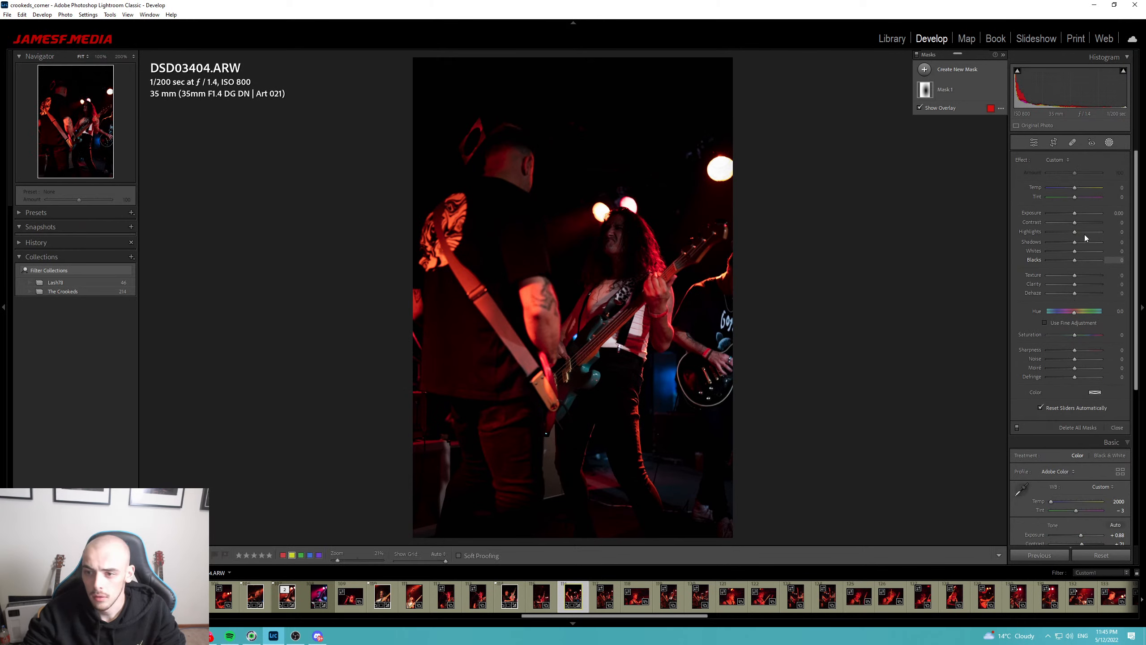
Raise the photo's overall exposure to +2.11 and check the bassist's face close up.
{"action": "left_click_drag", "start_coordinate": [1082, 251], "coordinate": [1087, 251]}
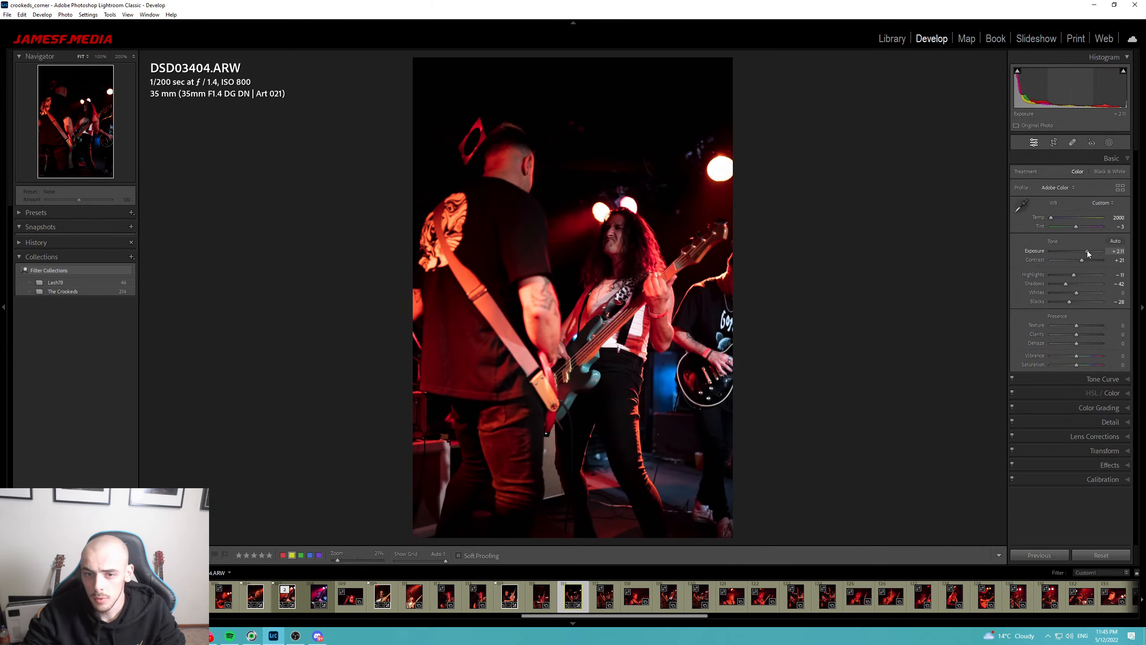
{"action": "left_click", "coordinate": [614, 235]}
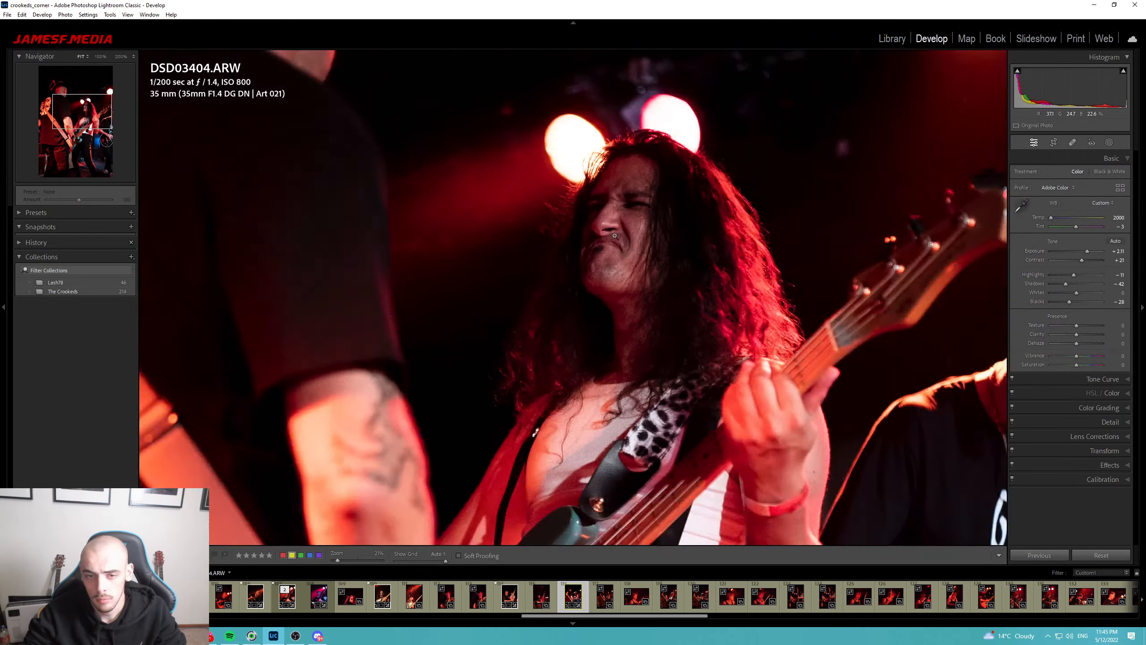
{"action": "left_click", "coordinate": [615, 235]}
Crop DSD03404.ARW further in from its drum-kit side at the original aspect ratio and flag it as a pick.
{"action": "key", "text": "r"}
{"action": "left_click_drag", "start_coordinate": [389, 296], "coordinate": [455, 296]}
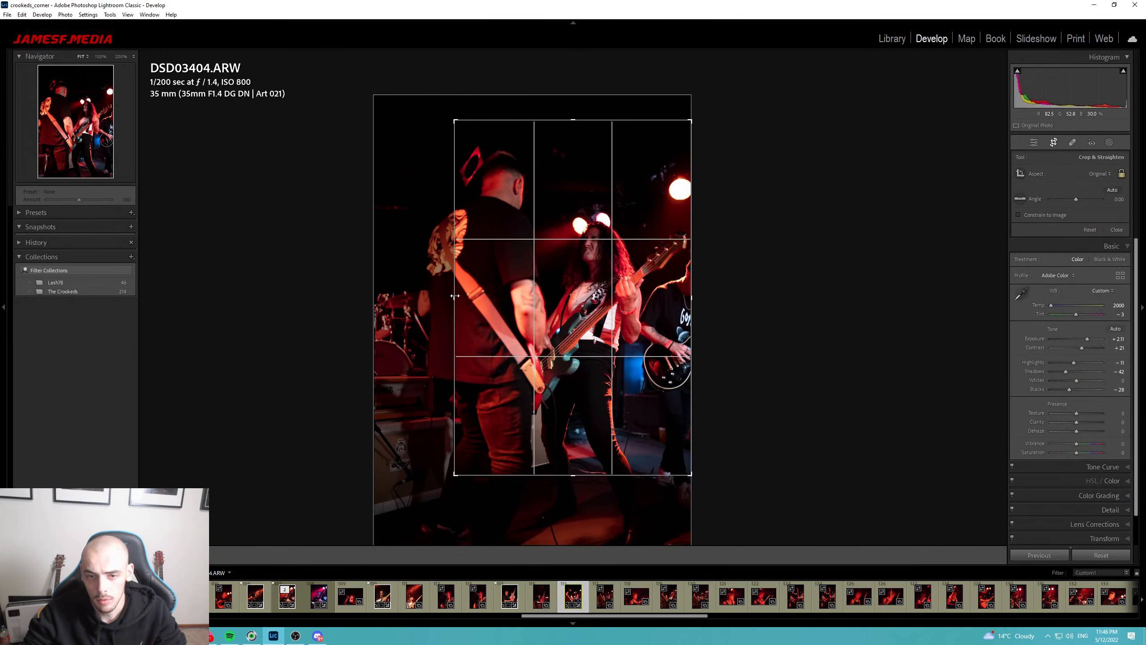
{"action": "key", "text": "Return"}
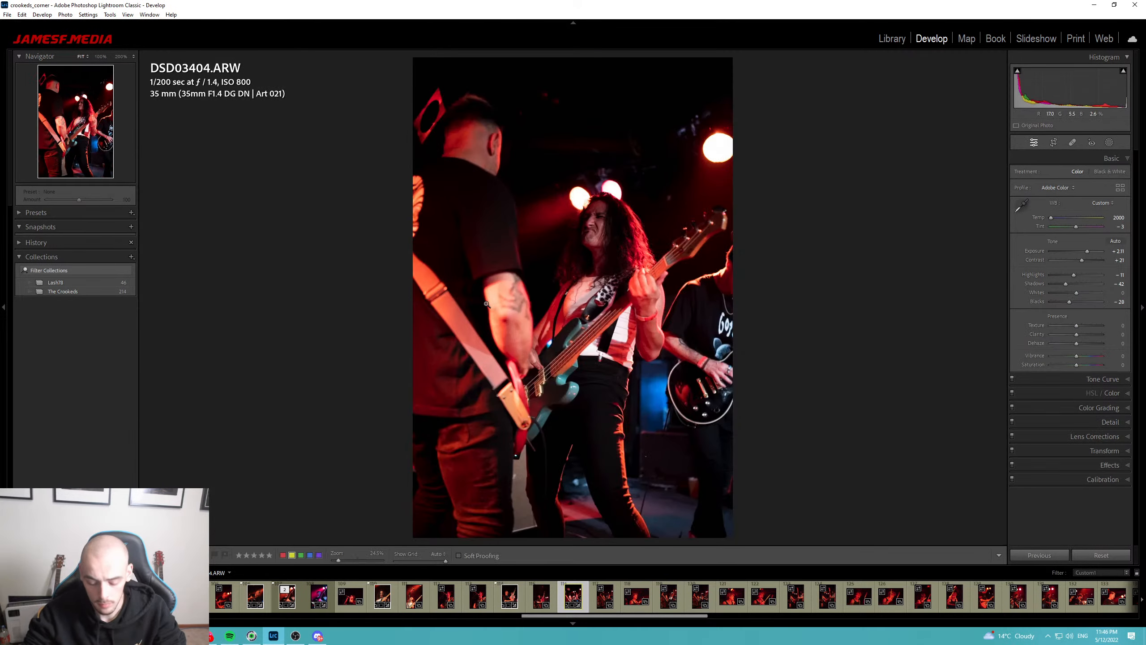
{"action": "key", "text": "p"}
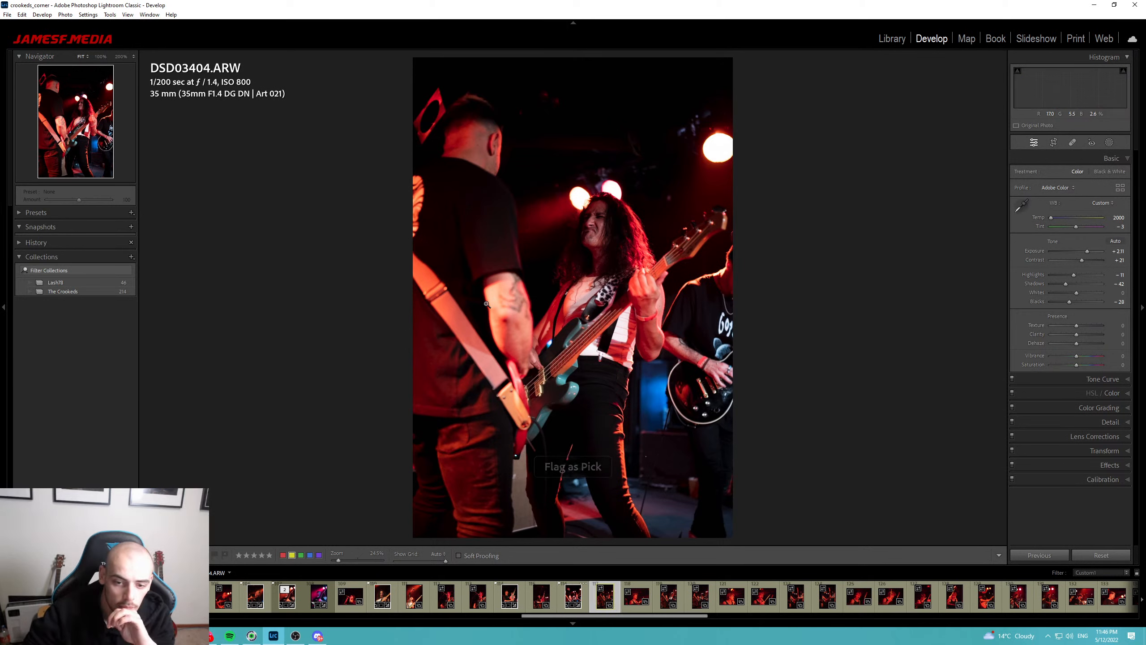
Synchronize the develop settings of DSD03404.ARW, including Mask 1 but not the crop, to DSD03407.ARW.
{"action": "key", "text": "Right"}
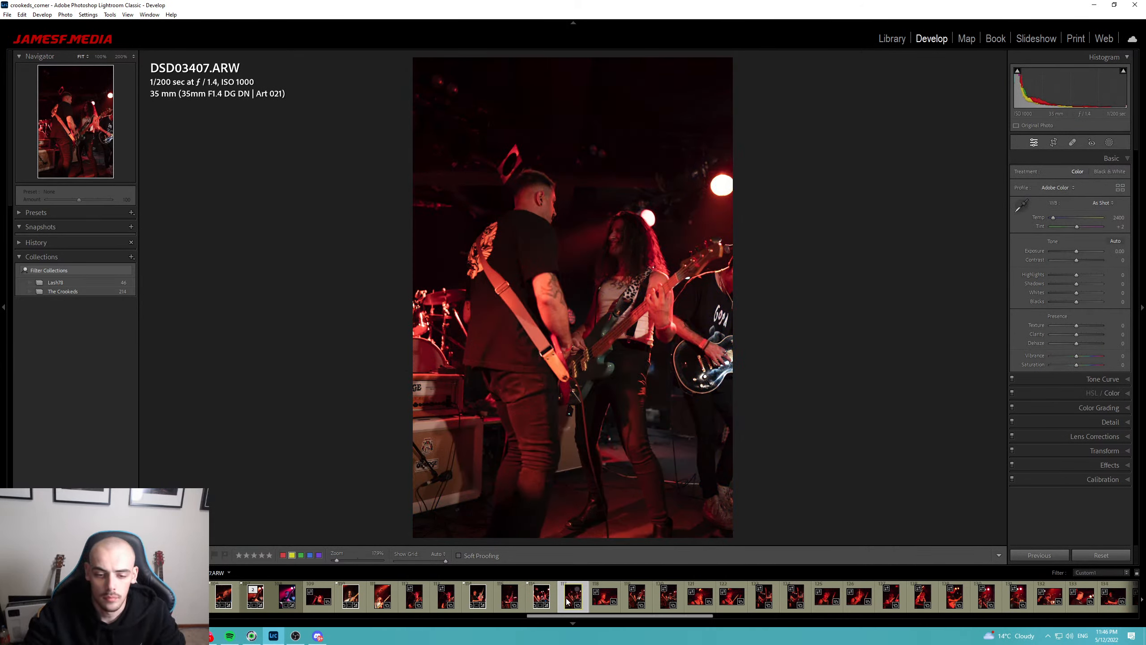
{"action": "key", "text": "Left"}
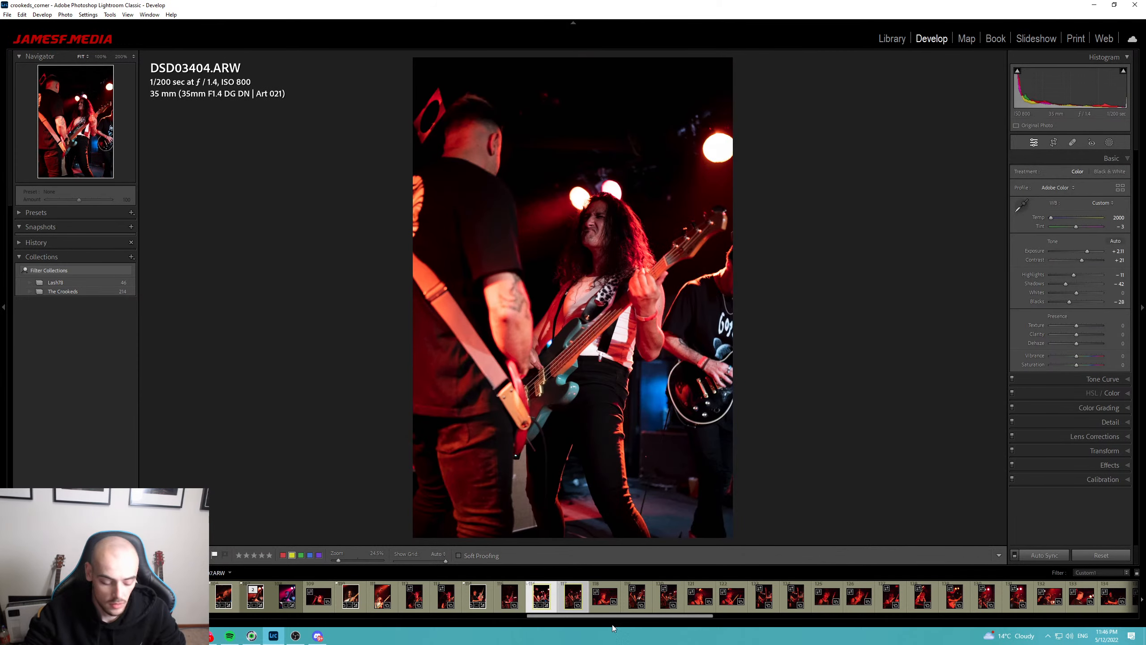
{"action": "key", "text": "ctrl+shift+s"}
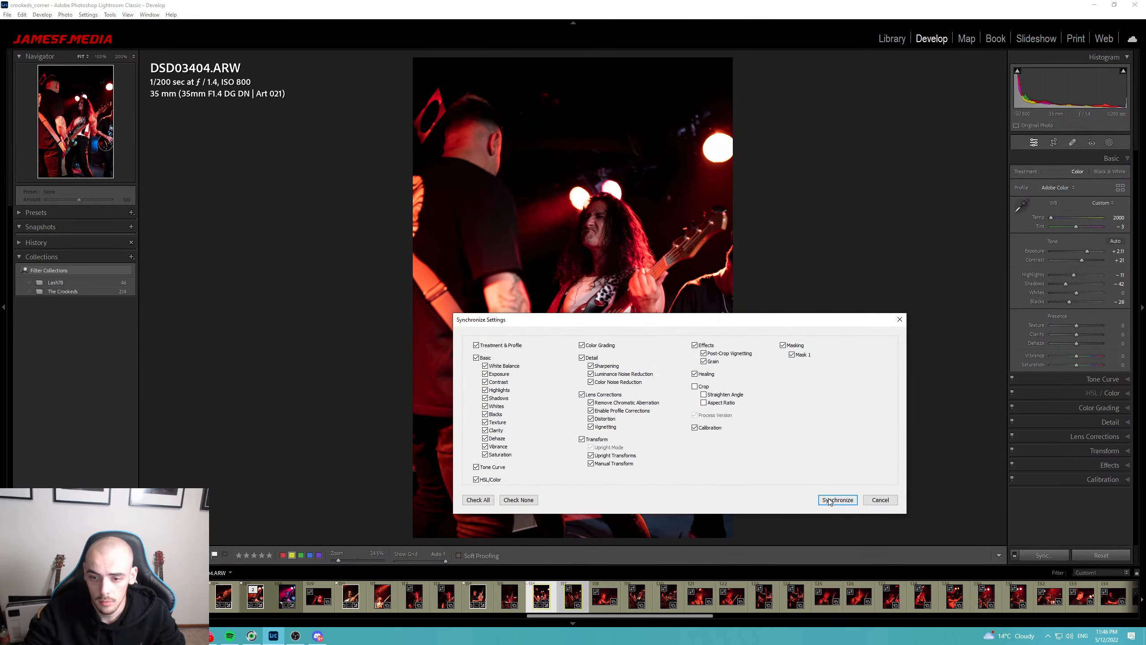
{"action": "left_click", "coordinate": [829, 500]}
Crop DSD03407.ARW tighter around the guitarist and bassist at the original aspect ratio.
{"action": "left_click", "coordinate": [571, 604]}
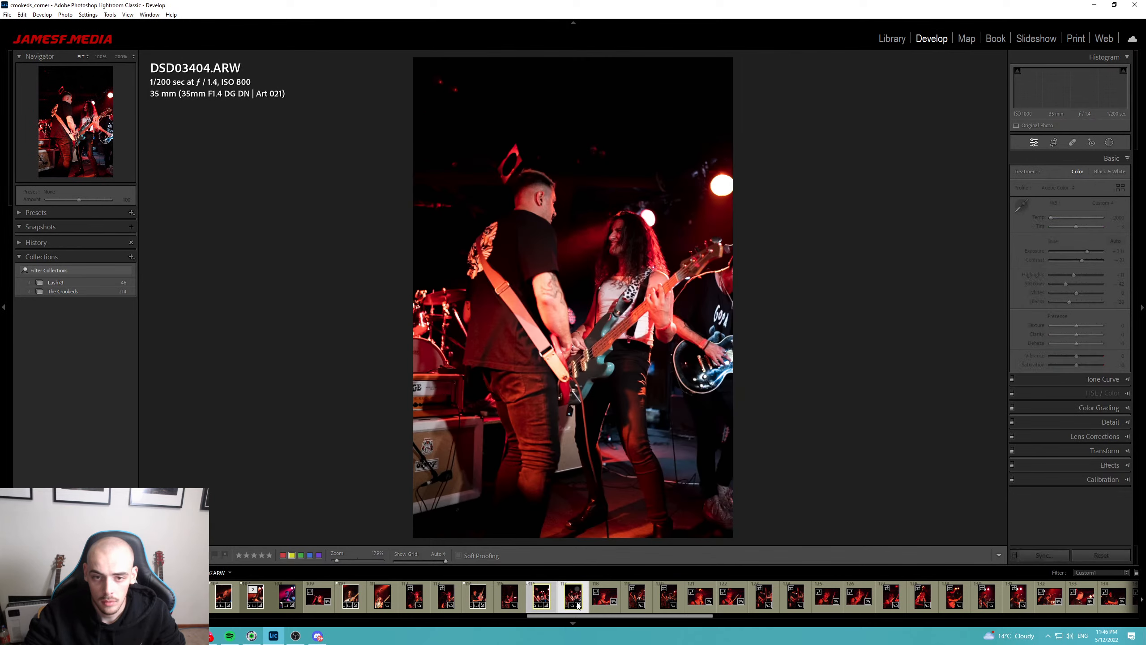
{"action": "key", "text": "r"}
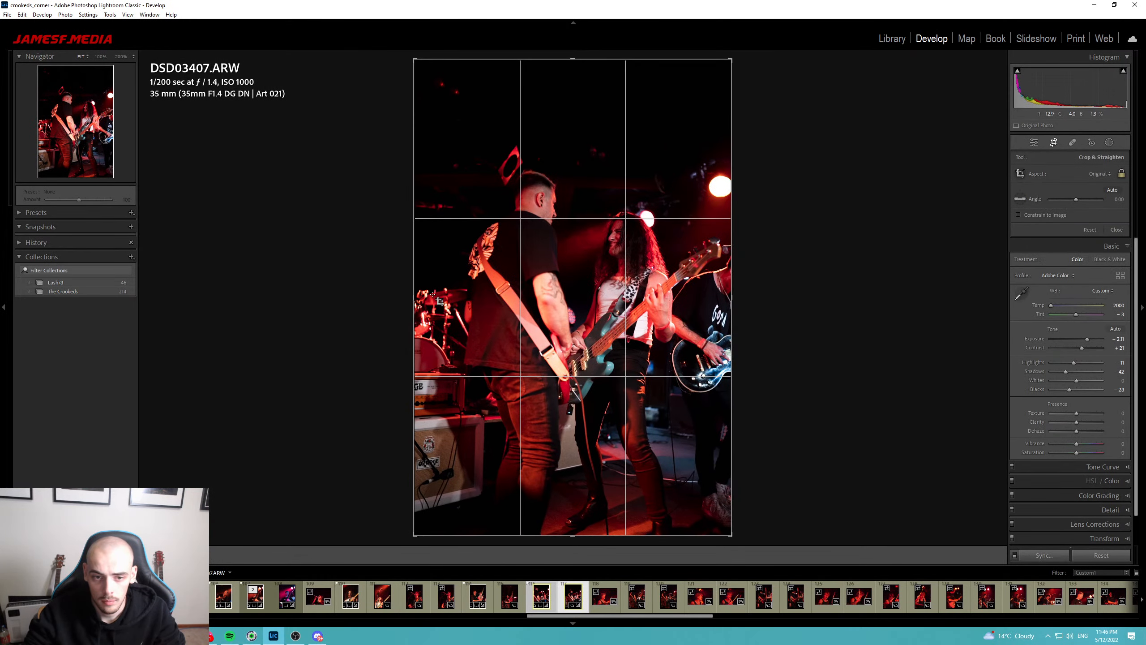
{"action": "left_click_drag", "start_coordinate": [413, 296], "coordinate": [443, 296]}
{"action": "key", "text": "r"}
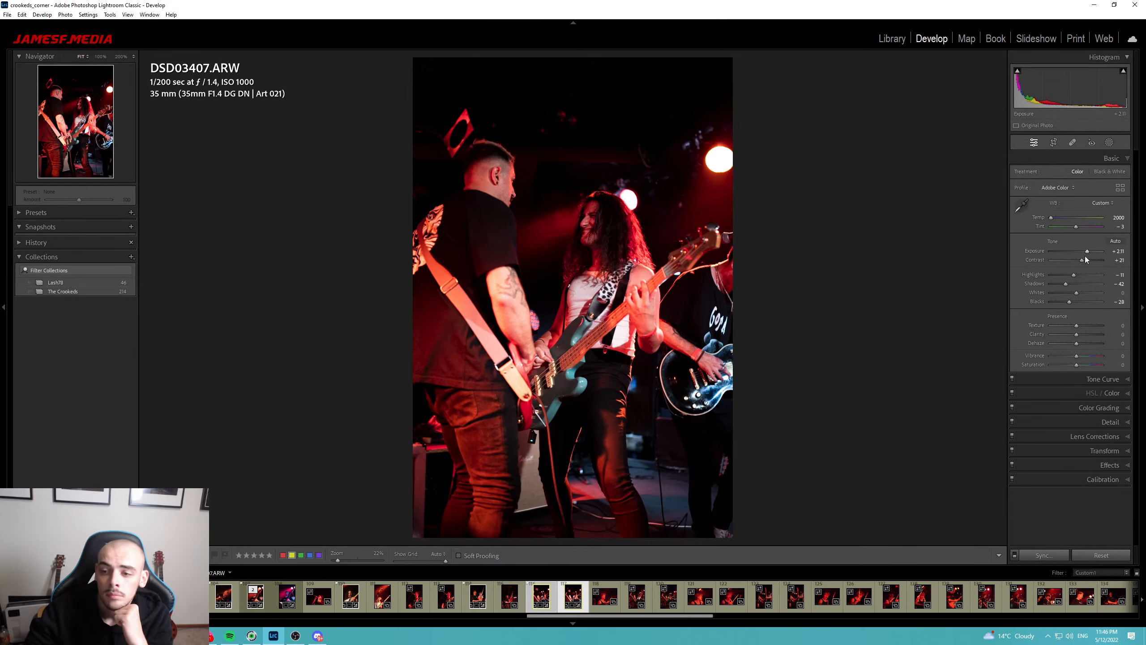
Set the red hue to +30 and red saturation to +17, and flag DSD03407.ARW as a pick.
{"action": "left_click", "coordinate": [1113, 393]}
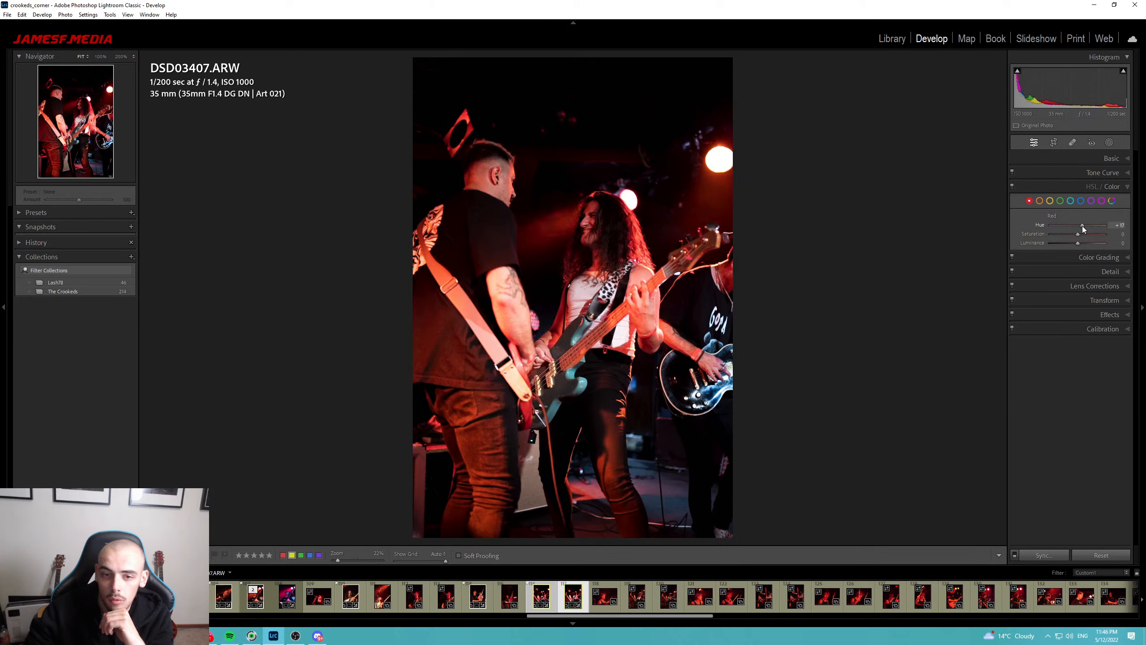
{"action": "left_click_drag", "start_coordinate": [1082, 227], "coordinate": [1084, 237]}
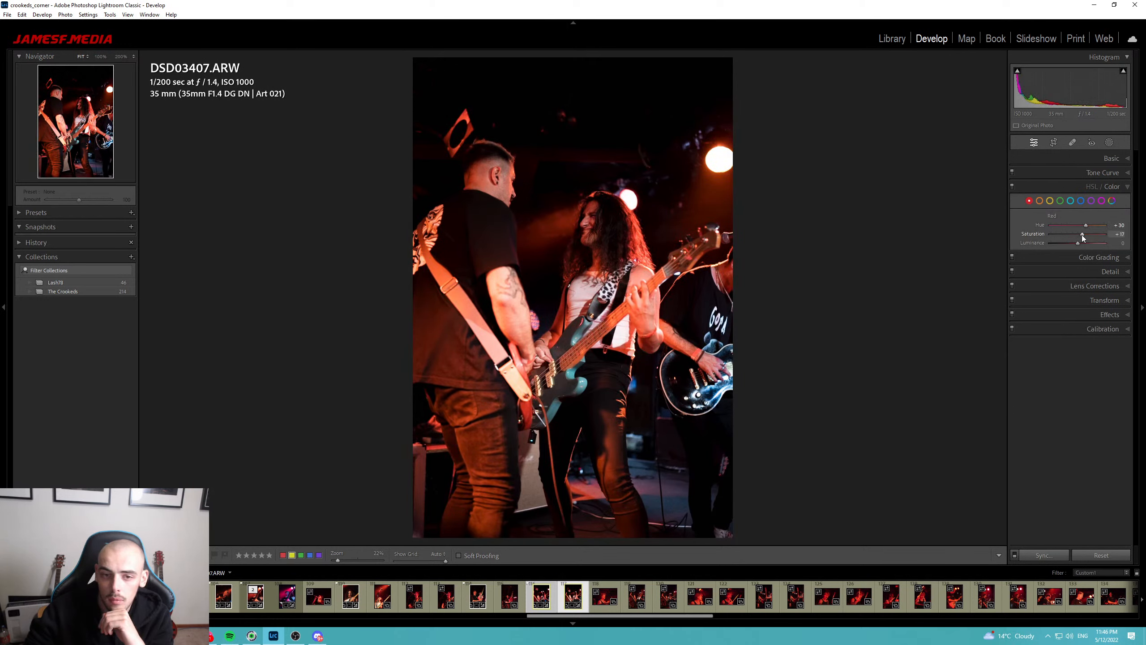
{"action": "key", "text": "p"}
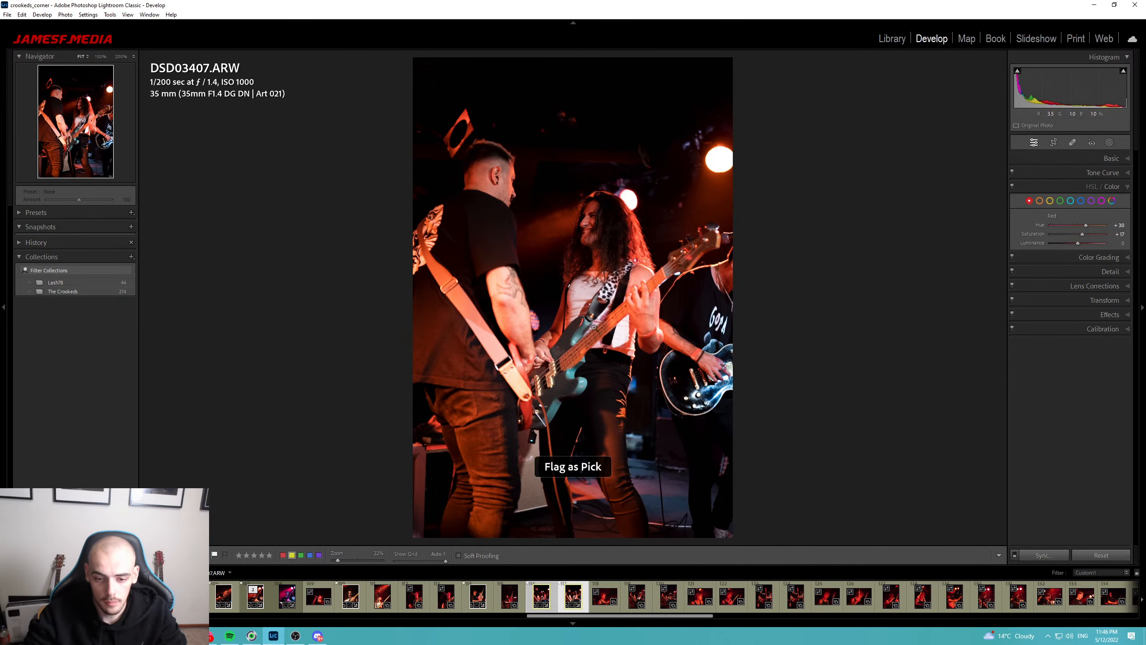
Synchronize the develop settings of DSD03407.ARW, without the crop, to DSD03411.ARW.
{"action": "left_click", "coordinate": [599, 606]}
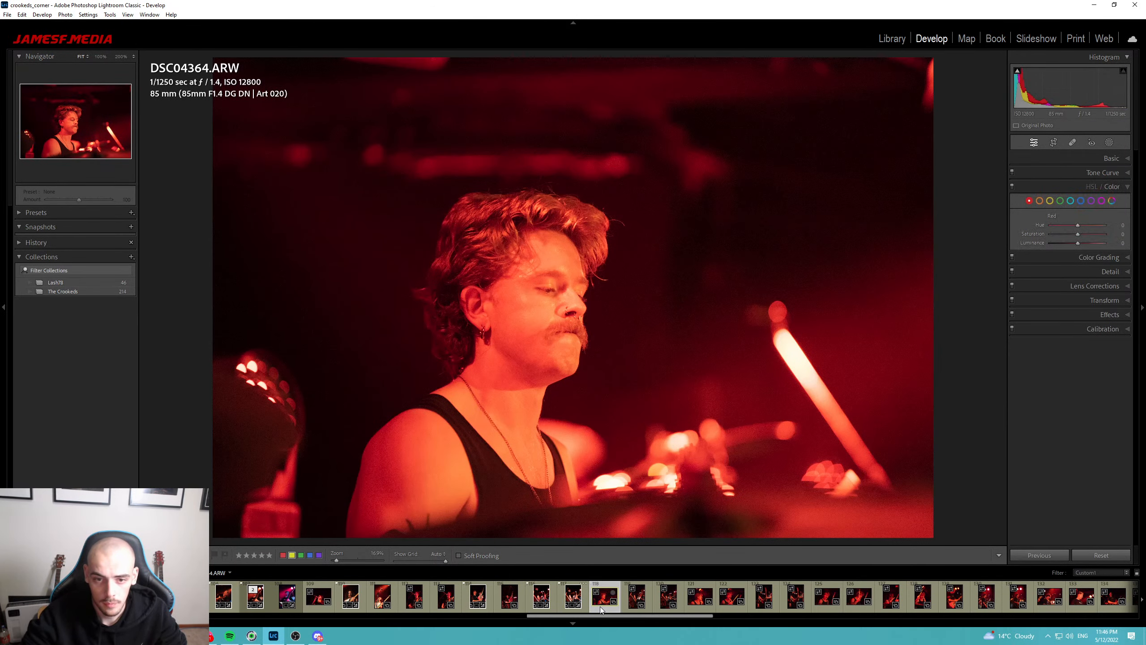
{"action": "key", "text": "Right"}
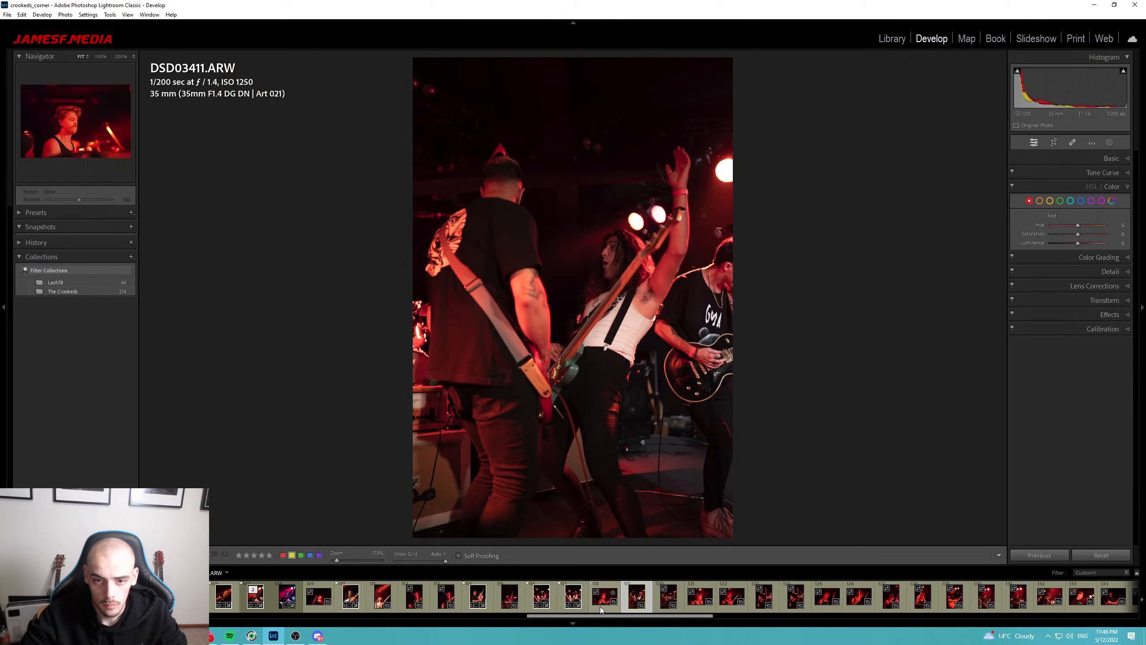
{"action": "key", "text": "Right"}
{"action": "key", "text": "Left"}
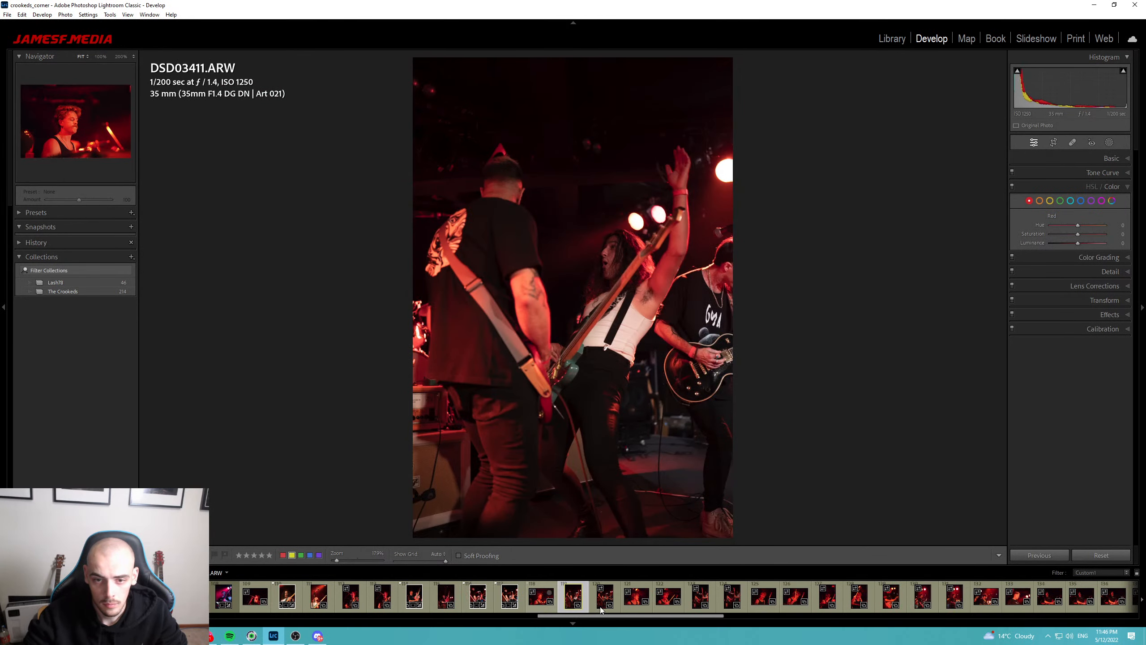
{"action": "left_click", "coordinate": [574, 602], "text": "ctrl"}
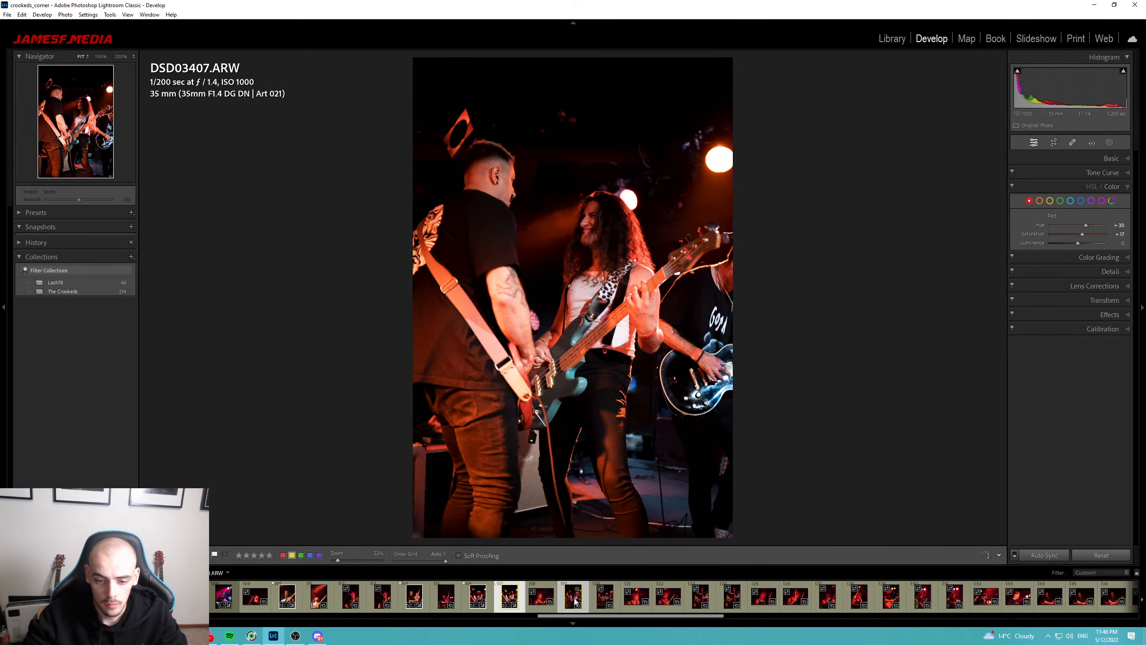
{"action": "key", "text": "ctrl+shift+s"}
{"action": "key", "text": "Return"}
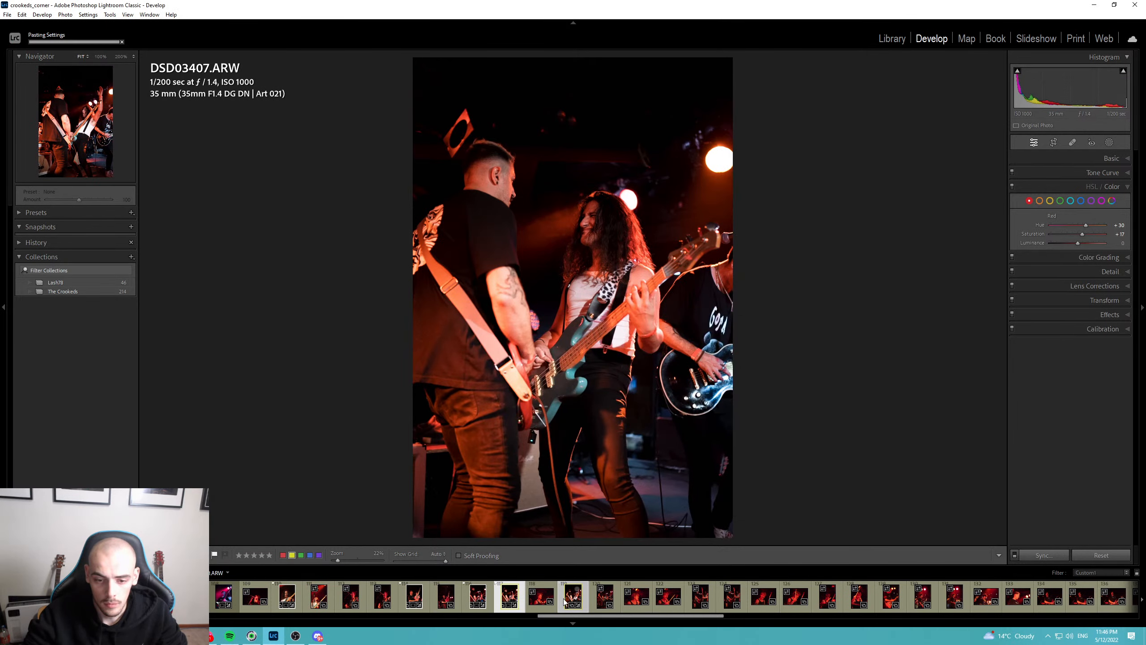
Crop DSD03411.ARW inward from the side of the guitarist with his back turned, keeping the original aspect ratio.
{"action": "left_click", "coordinate": [565, 600]}
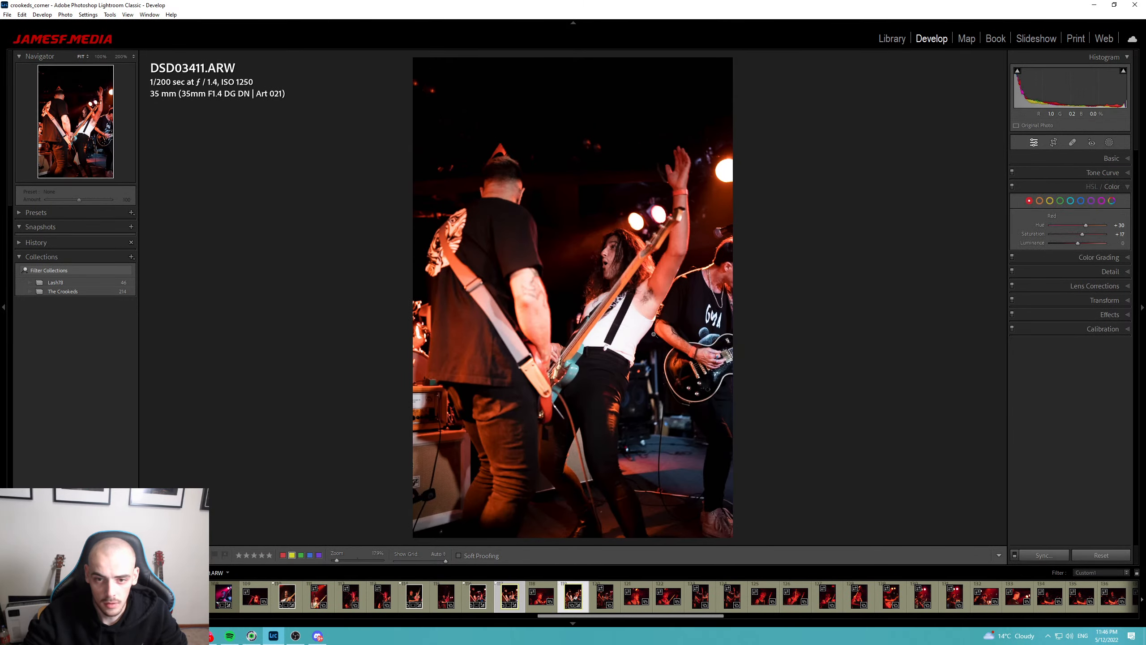
{"action": "left_click", "coordinate": [606, 253]}
{"action": "left_click", "coordinate": [627, 286]}
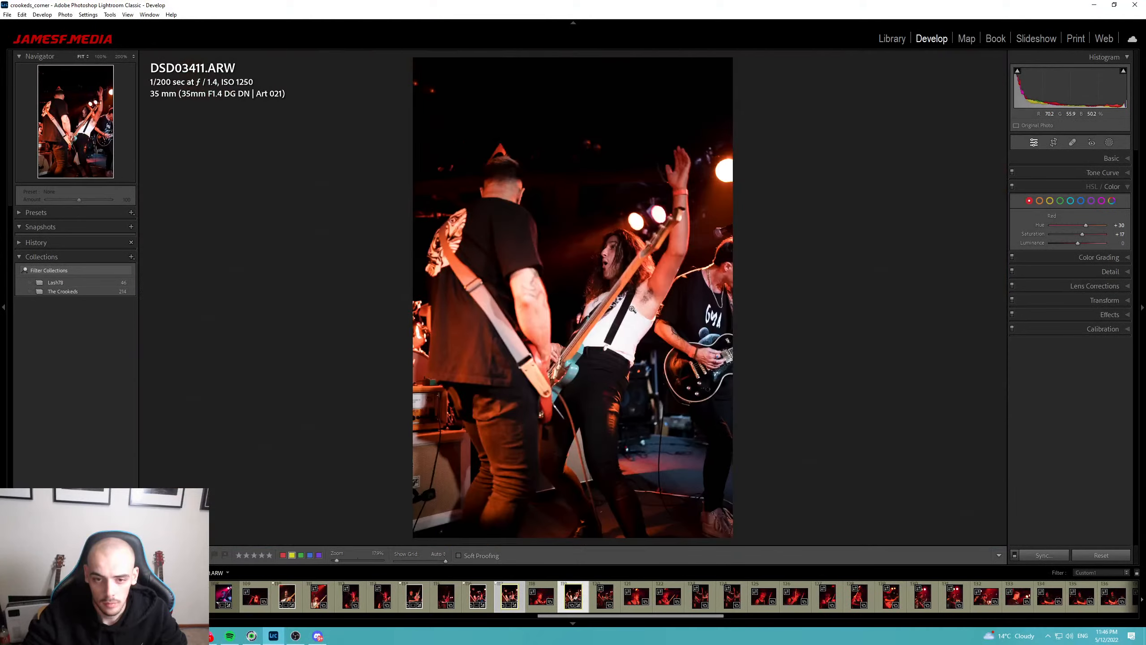
{"action": "key", "text": "r"}
{"action": "left_click_drag", "start_coordinate": [417, 302], "coordinate": [474, 302]}
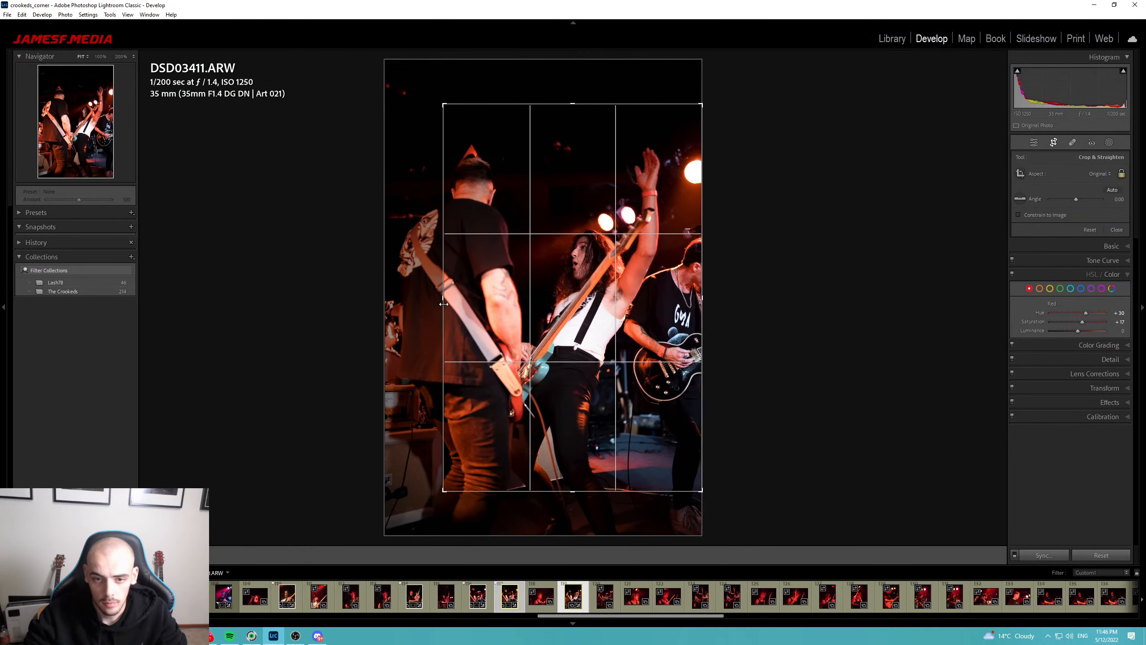
{"action": "left_click", "coordinate": [1116, 230]}
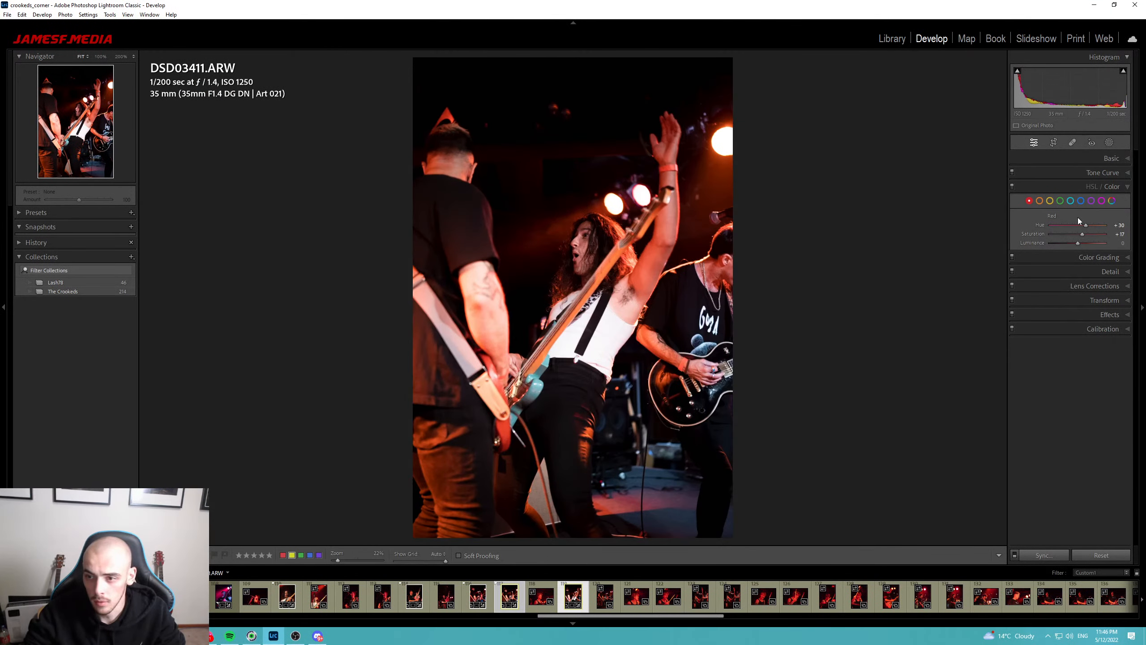
Set the red hue to +8, flag DSD03411.ARW as a pick and compare it with DSD03407.ARW.
{"action": "double_click", "coordinate": [1087, 225]}
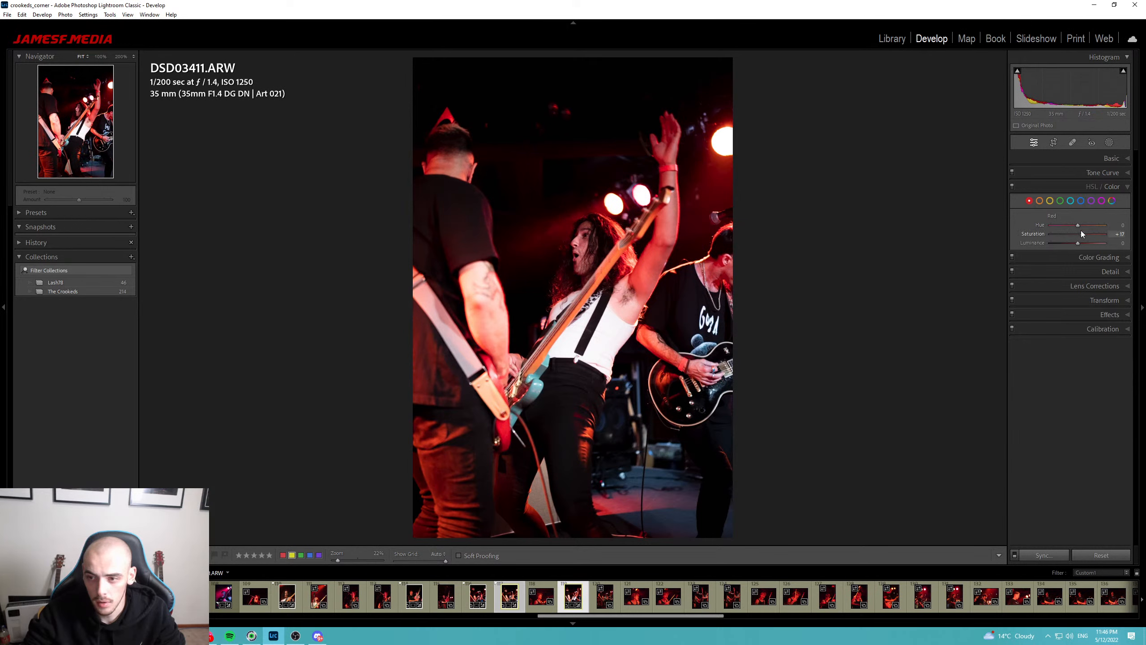
{"action": "left_click_drag", "start_coordinate": [1081, 226], "coordinate": [1082, 225]}
{"action": "key", "text": "p"}
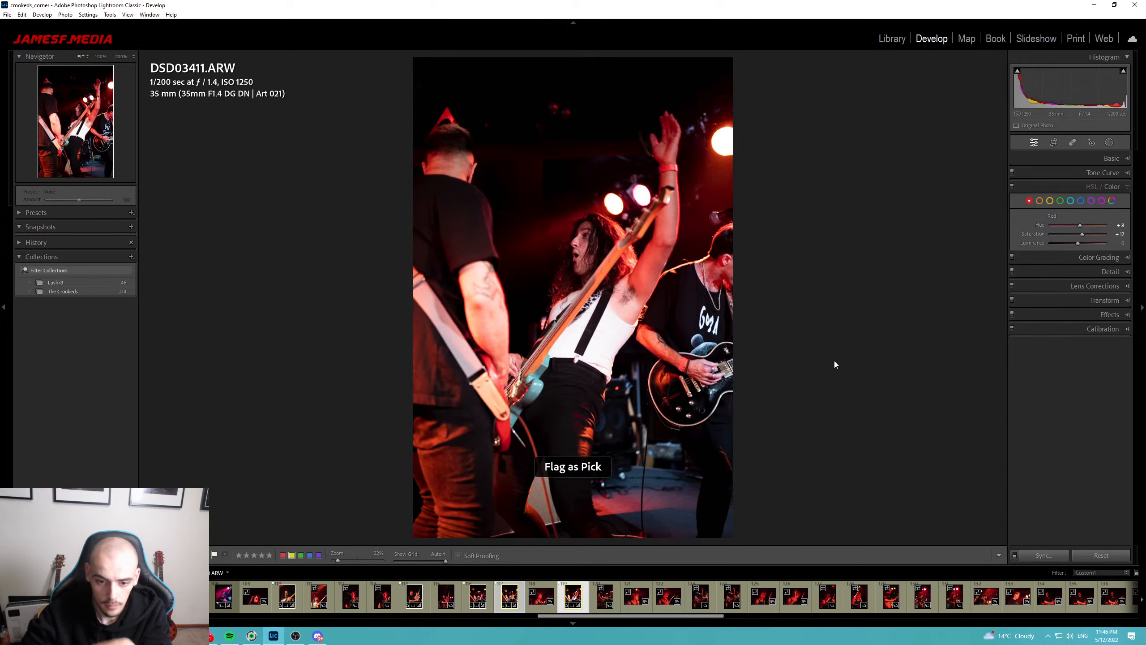
{"action": "key", "text": "Left"}
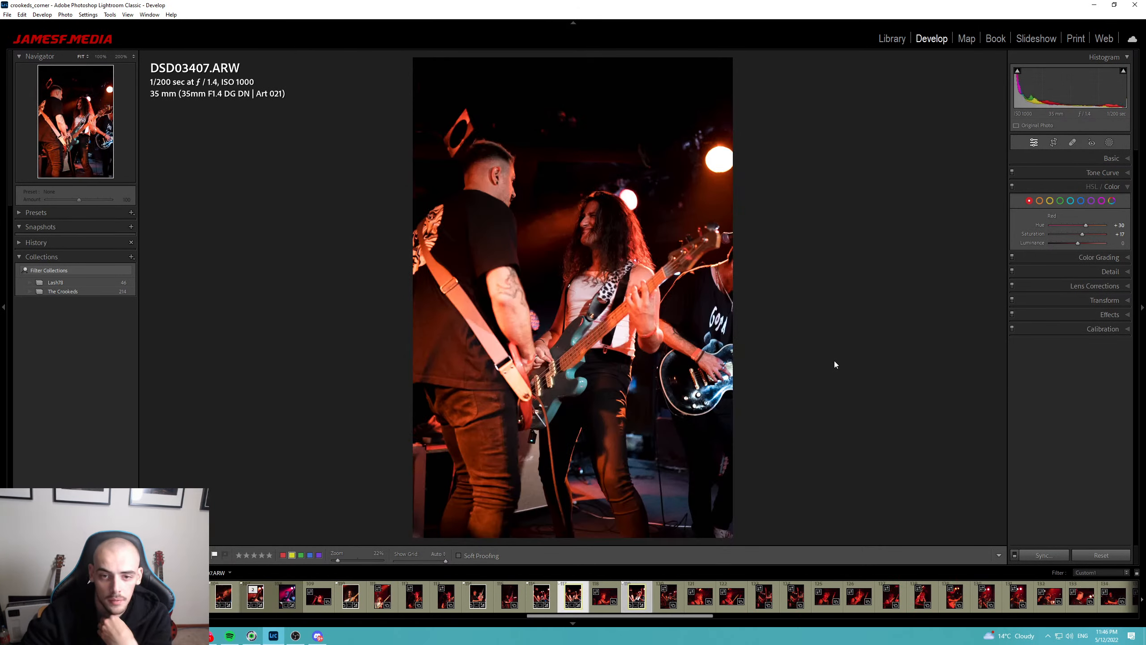
{"action": "key", "text": "Right"}
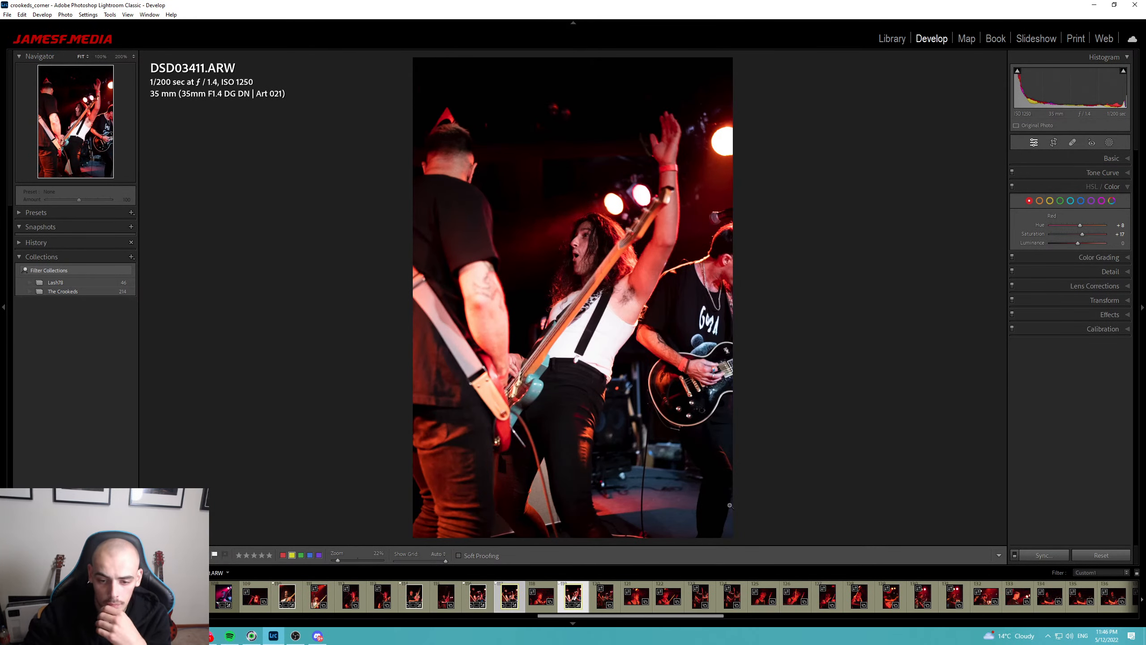
Set DSC04378.ARW to a temperature of 2000 and tint +3, with exposure +0.53, contrast +11 and shadows -46.
{"action": "left_click", "coordinate": [635, 598]}
{"action": "key", "text": "Right"}
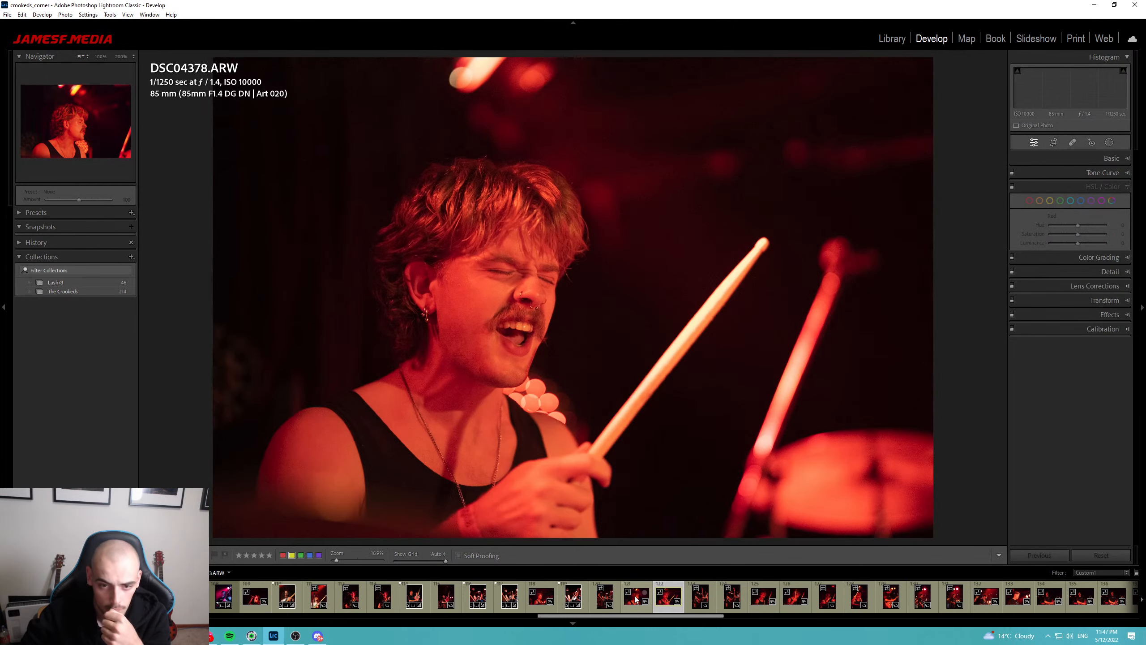
{"action": "key", "text": "Right"}
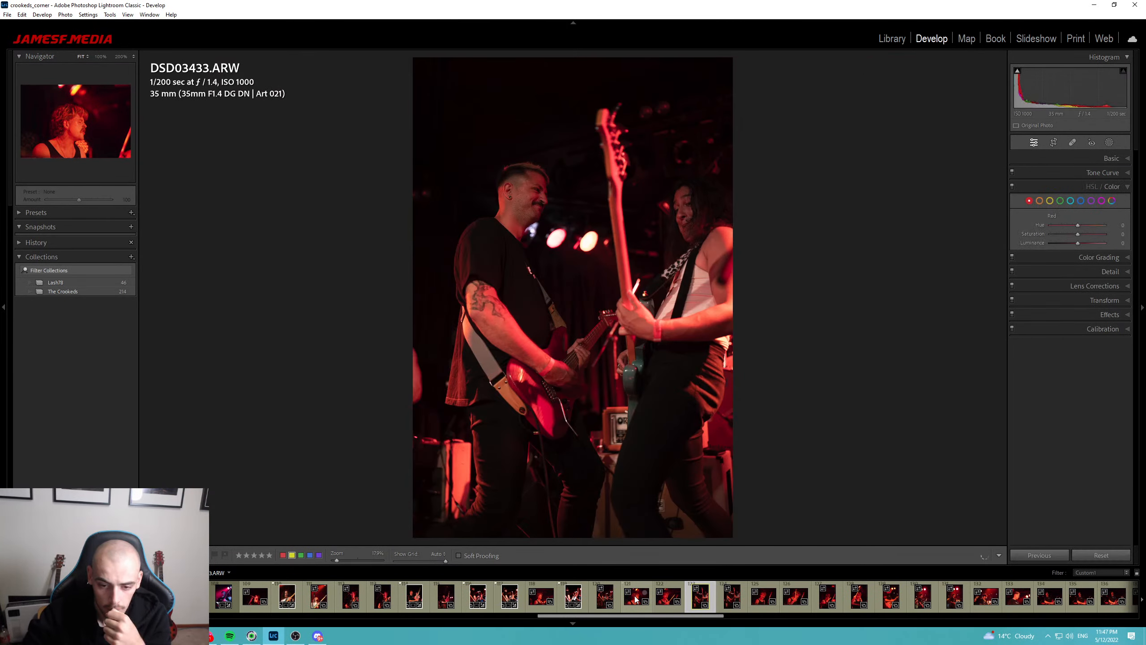
{"action": "key", "text": "Left"}
{"action": "left_click", "coordinate": [1116, 159]}
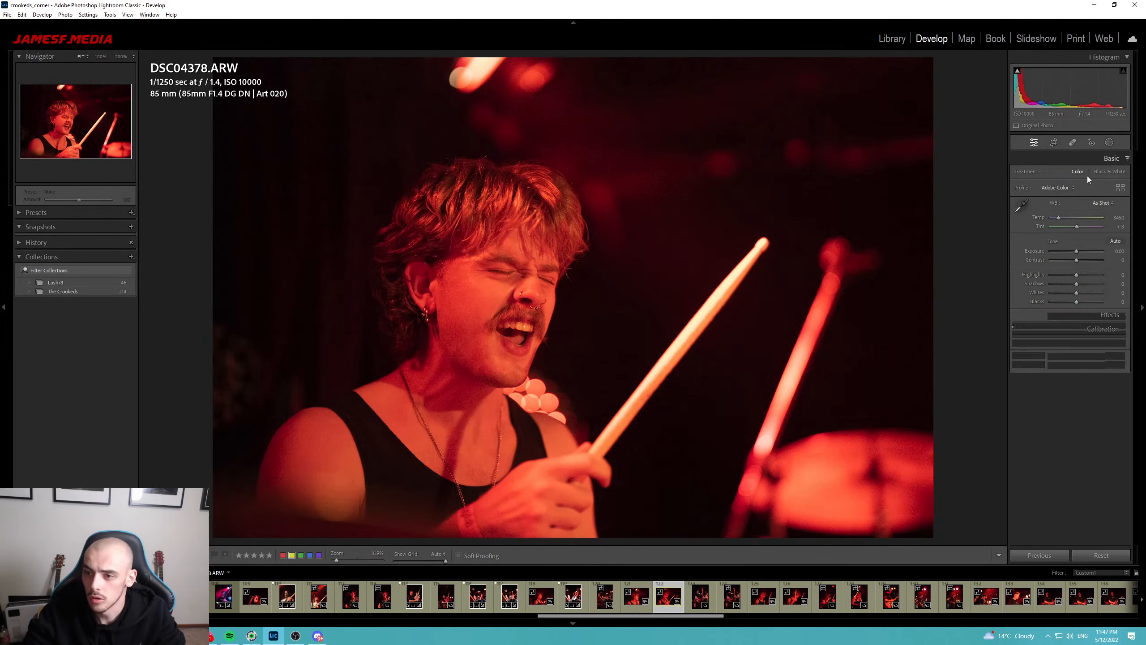
{"action": "left_click", "coordinate": [1105, 203]}
{"action": "left_click", "coordinate": [1078, 225]}
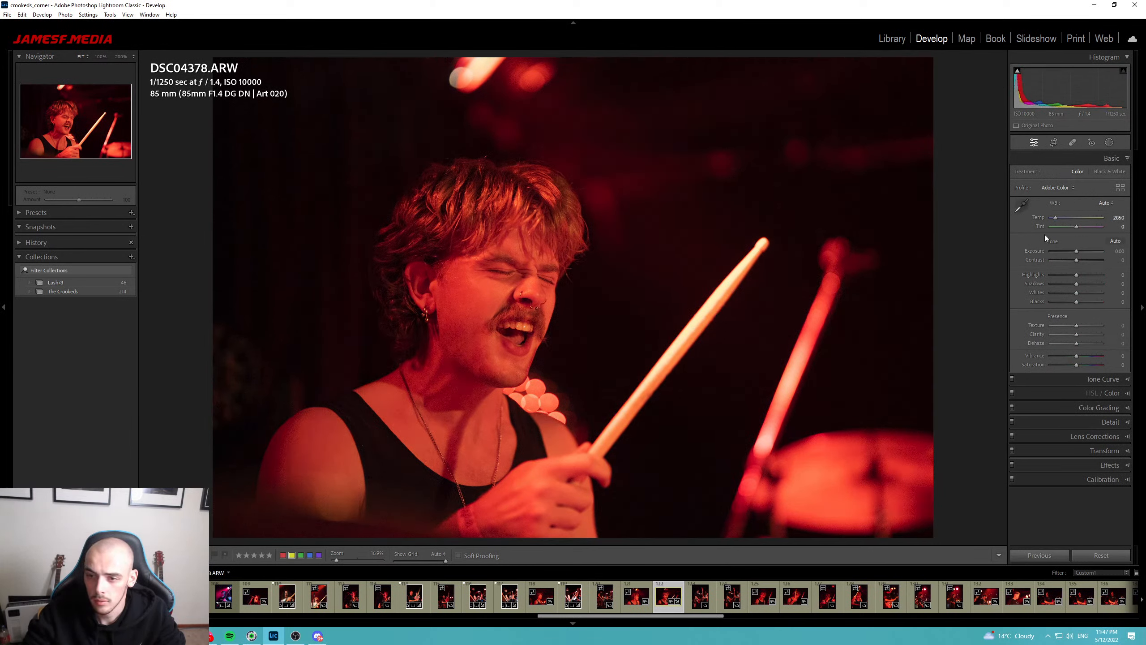
{"action": "mouse_move", "coordinate": [1055, 220]}
{"action": "left_mouse_down"}
{"action": "mouse_move", "coordinate": [1042, 220]}
{"action": "mouse_move", "coordinate": [1073, 227]}
{"action": "left_mouse_up"}
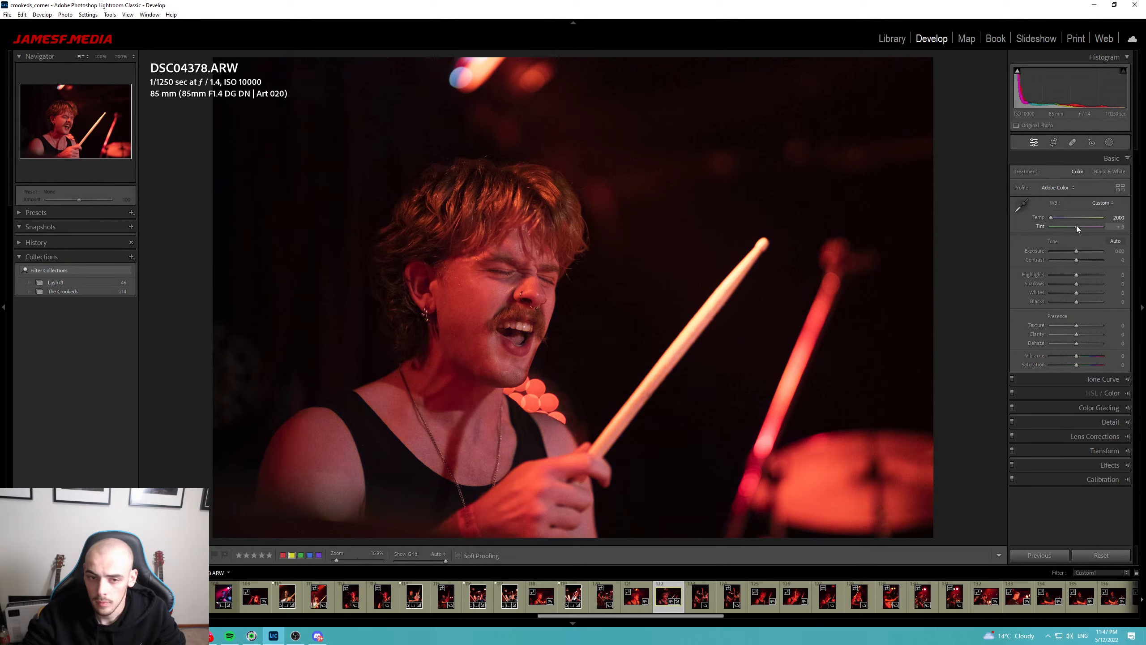
{"action": "left_click_drag", "start_coordinate": [1077, 251], "coordinate": [1062, 289]}
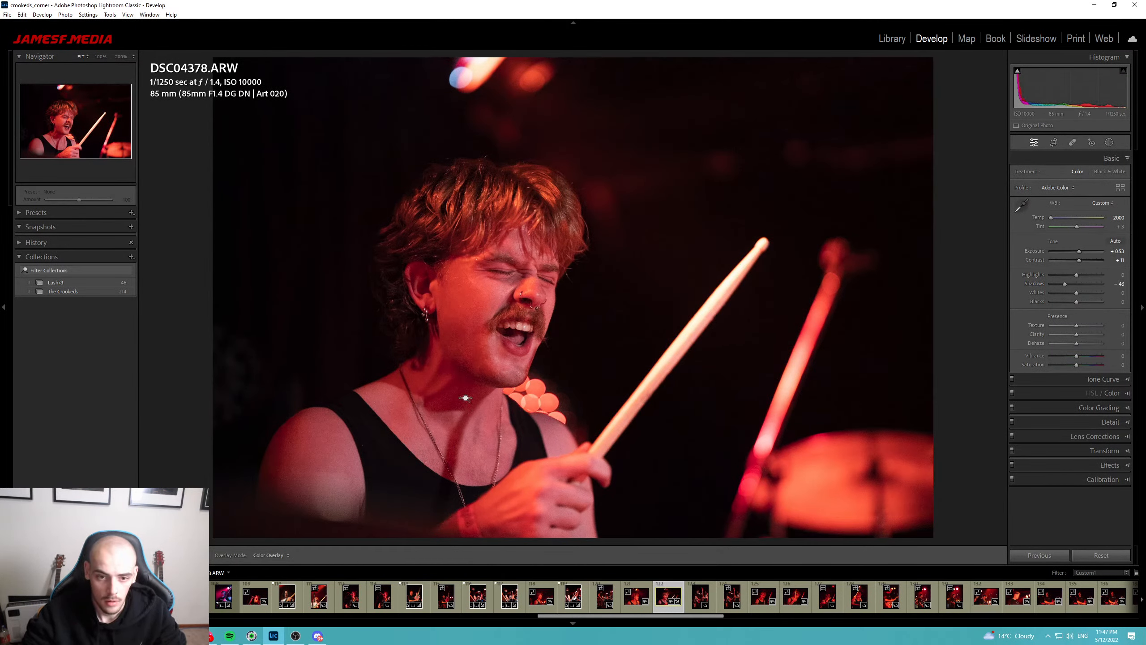
Add an inverted radial gradient mask around the drummer with feather 100 and exposure -0.77.
{"action": "key", "text": "shift+m"}
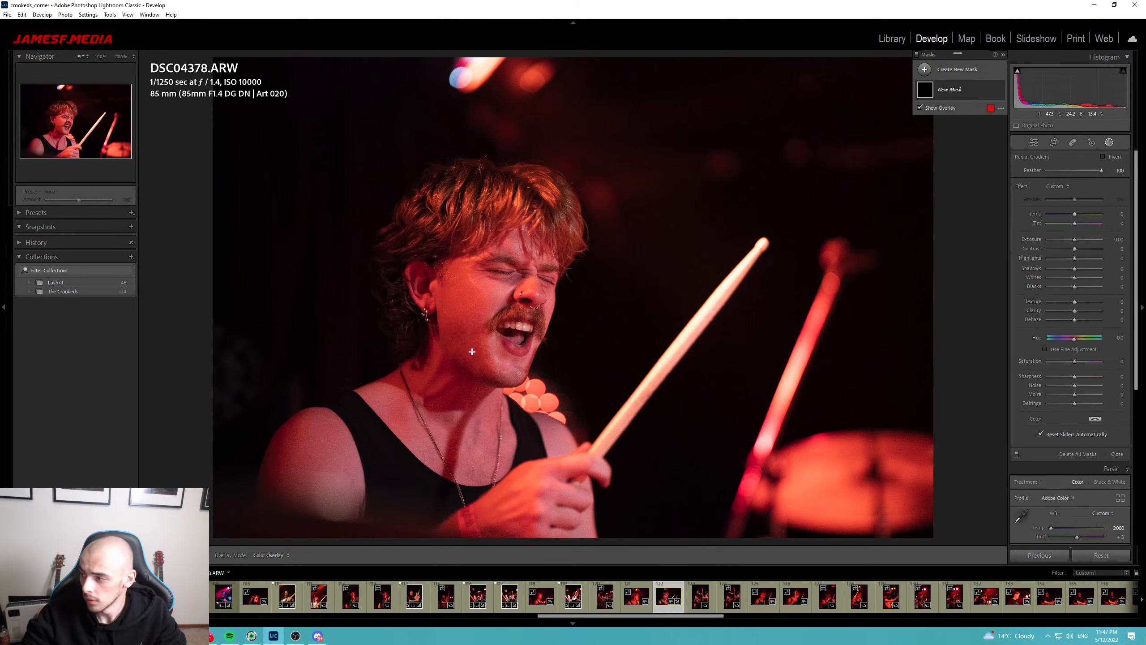
{"action": "left_click_drag", "start_coordinate": [456, 356], "coordinate": [651, 641]}
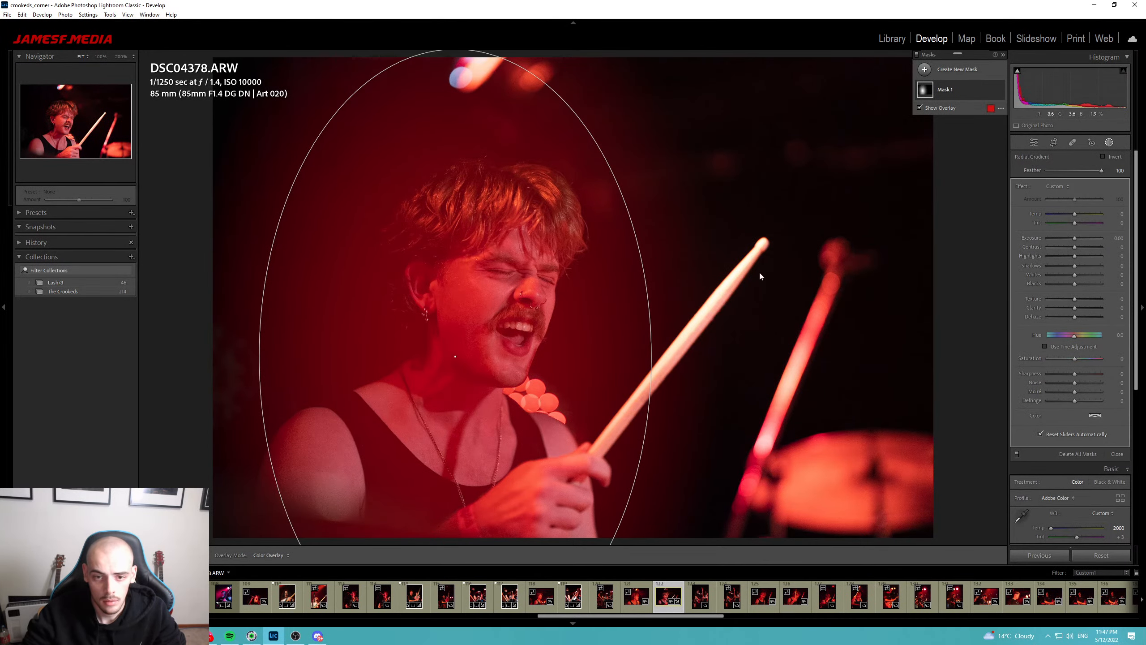
{"action": "left_click", "coordinate": [1102, 156]}
{"action": "left_click_drag", "start_coordinate": [1074, 237], "coordinate": [1069, 240]}
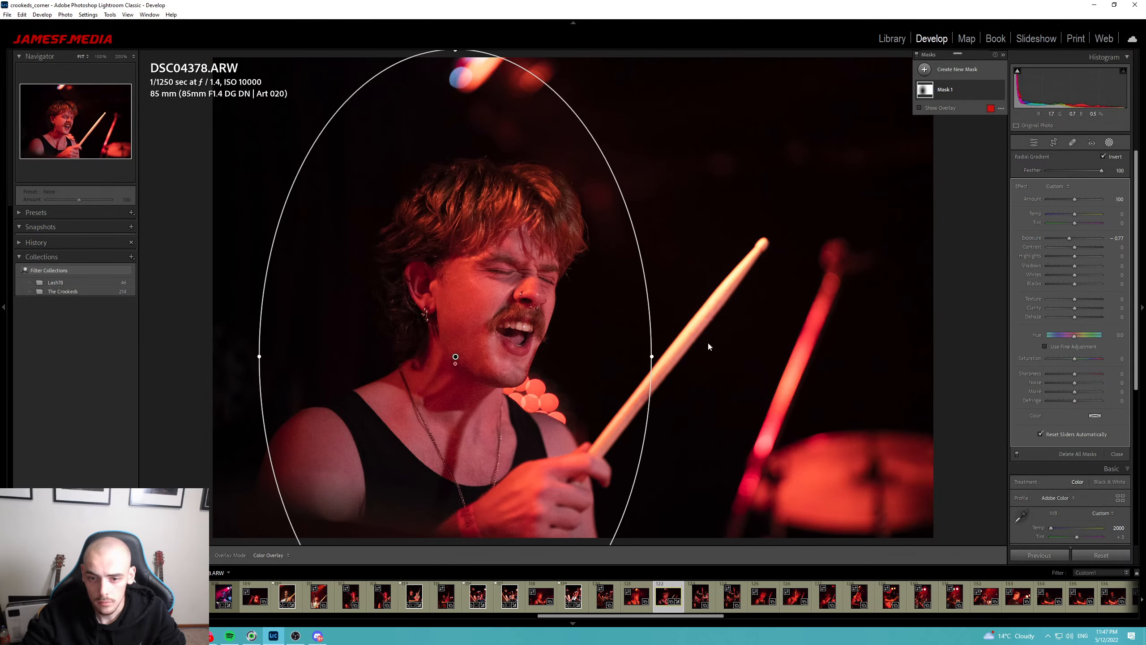
Widen the radial mask, centre it closer to the drummer's face, and flag DSC04378.ARW as a pick.
{"action": "left_click_drag", "start_coordinate": [654, 357], "coordinate": [729, 357]}
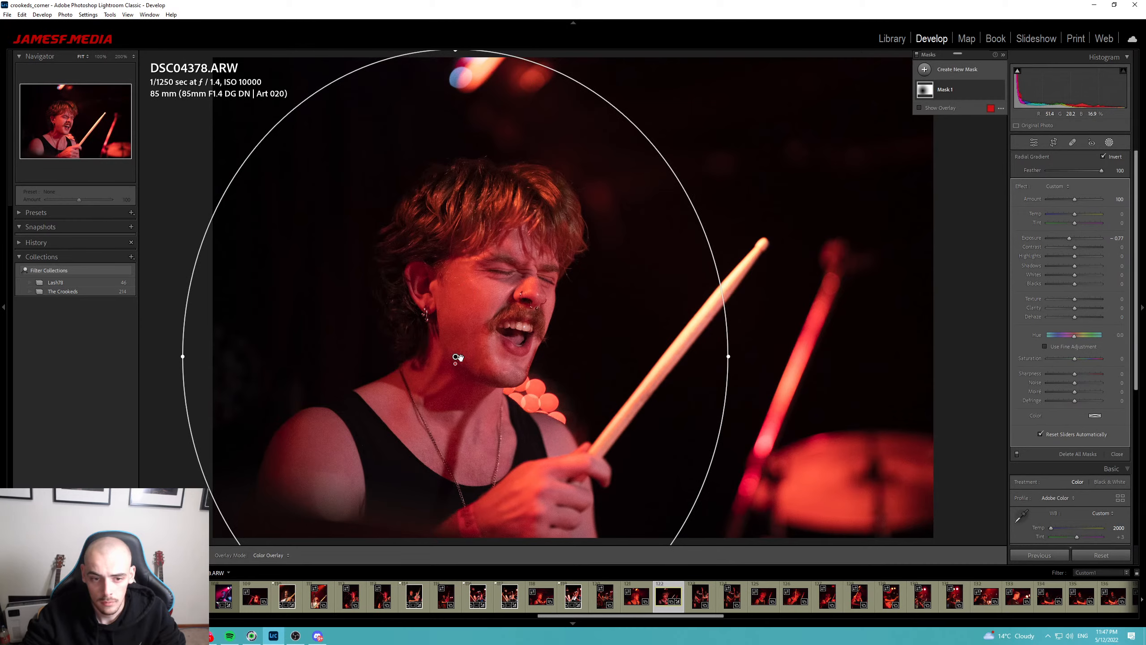
{"action": "left_click_drag", "start_coordinate": [459, 358], "coordinate": [484, 318]}
{"action": "key", "text": "Escape"}
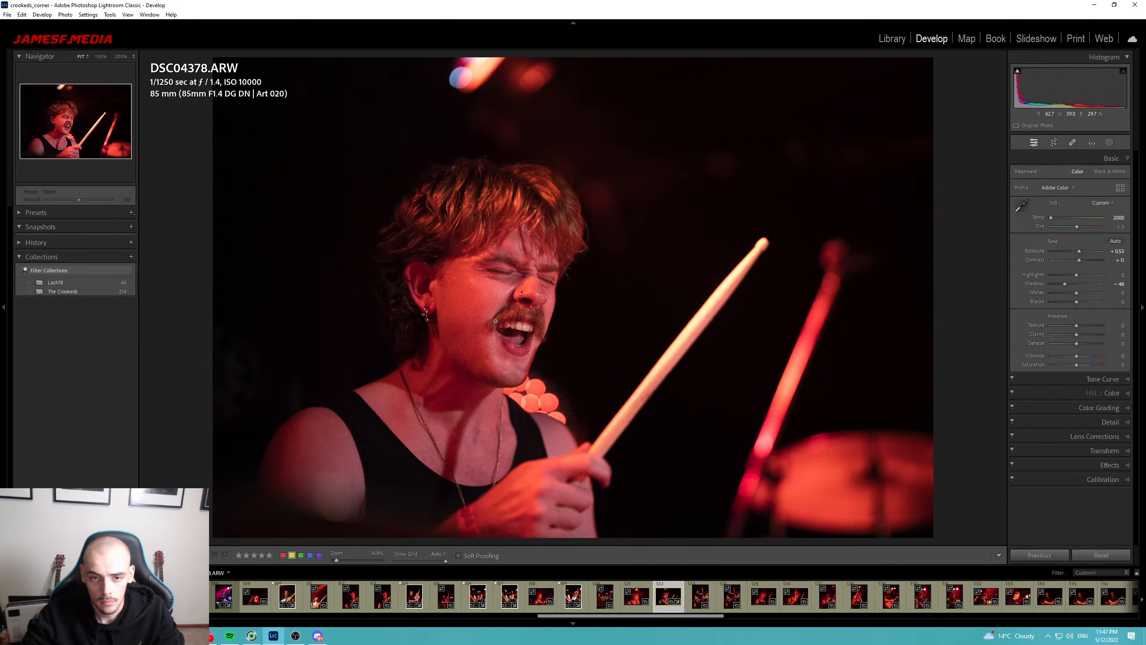
{"action": "key", "text": "p"}
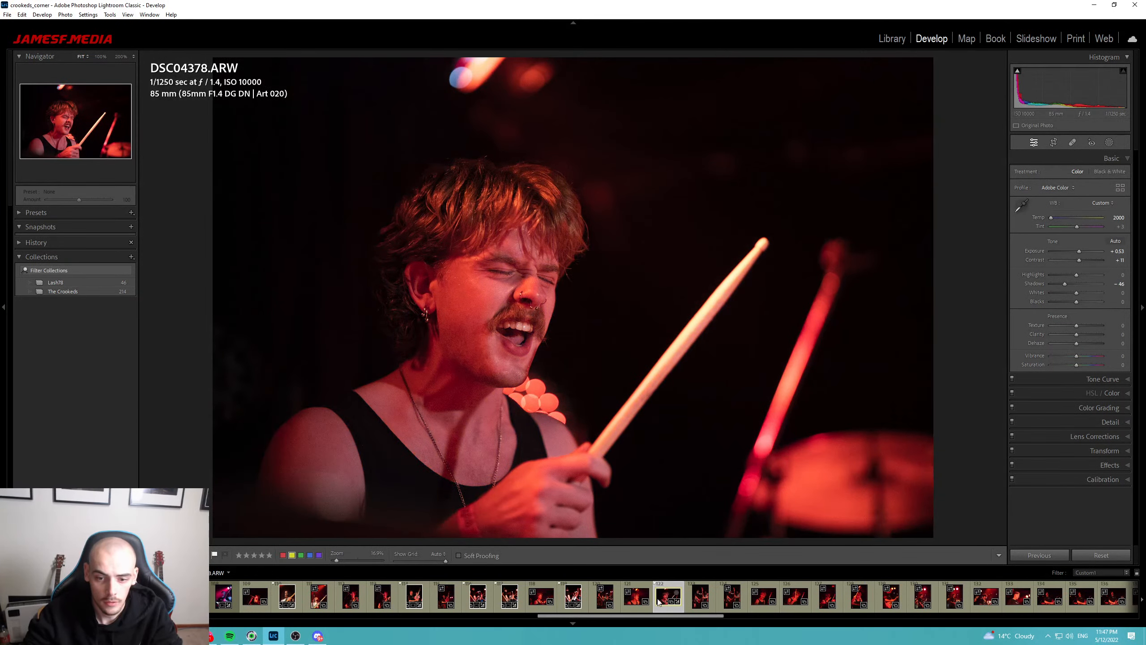
Look through the photos from DSD03433.ARW to DSC04422.ARW for the next one to edit.
{"action": "left_click", "coordinate": [698, 603]}
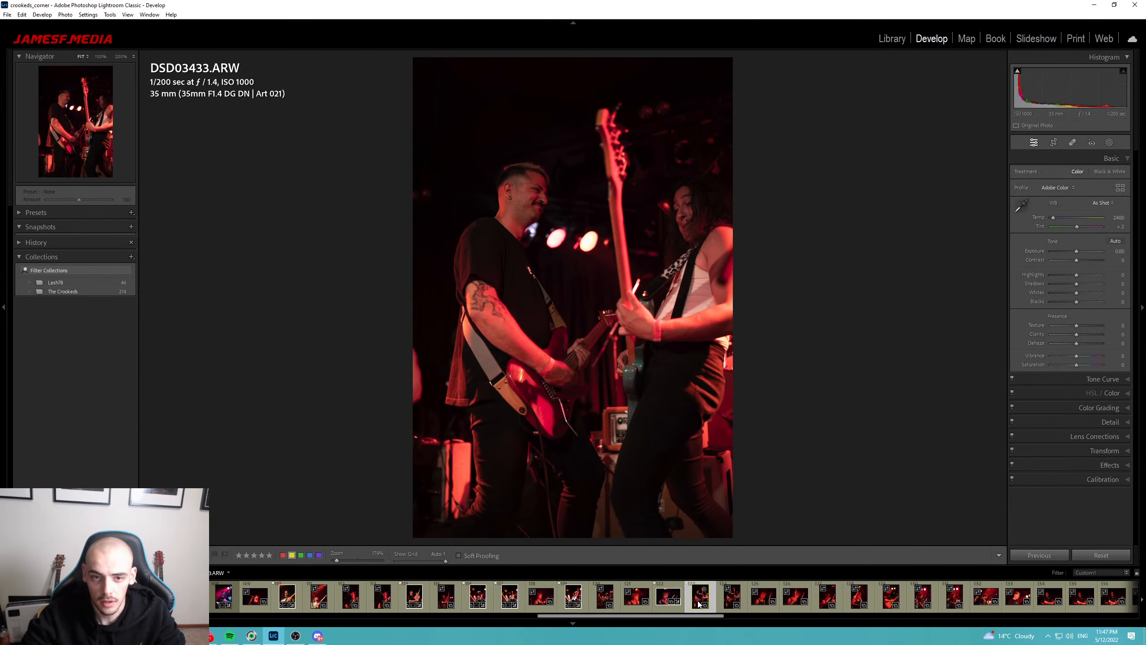
{"action": "key", "text": "Right"}
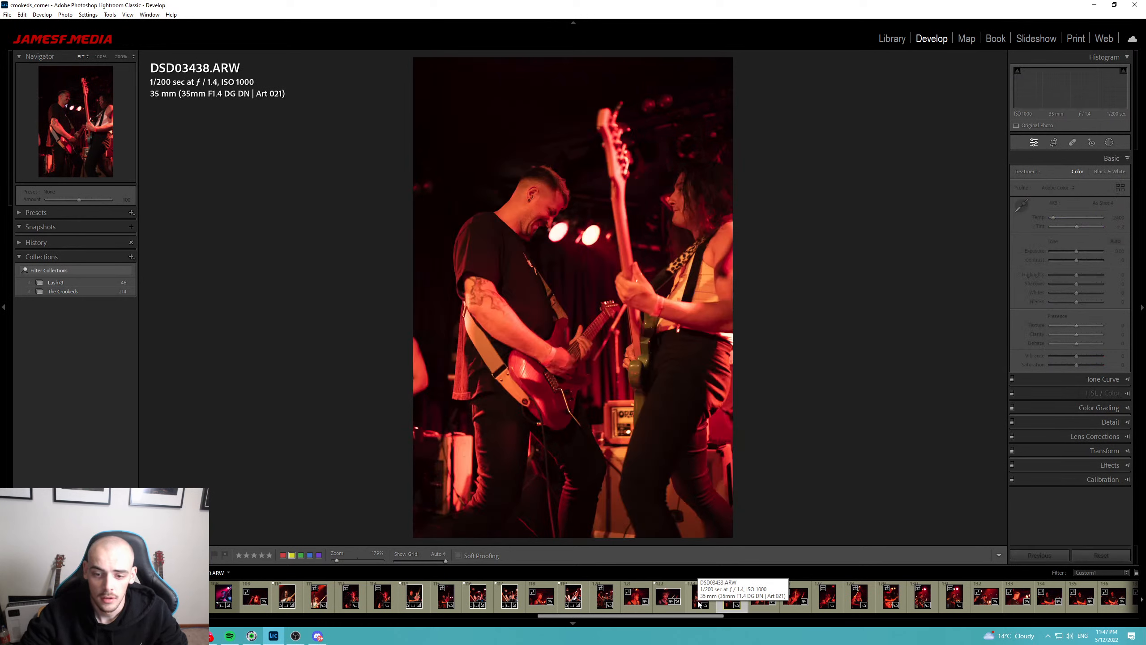
{"action": "key", "text": "Right"}
{"action": "key", "text": "Right"}
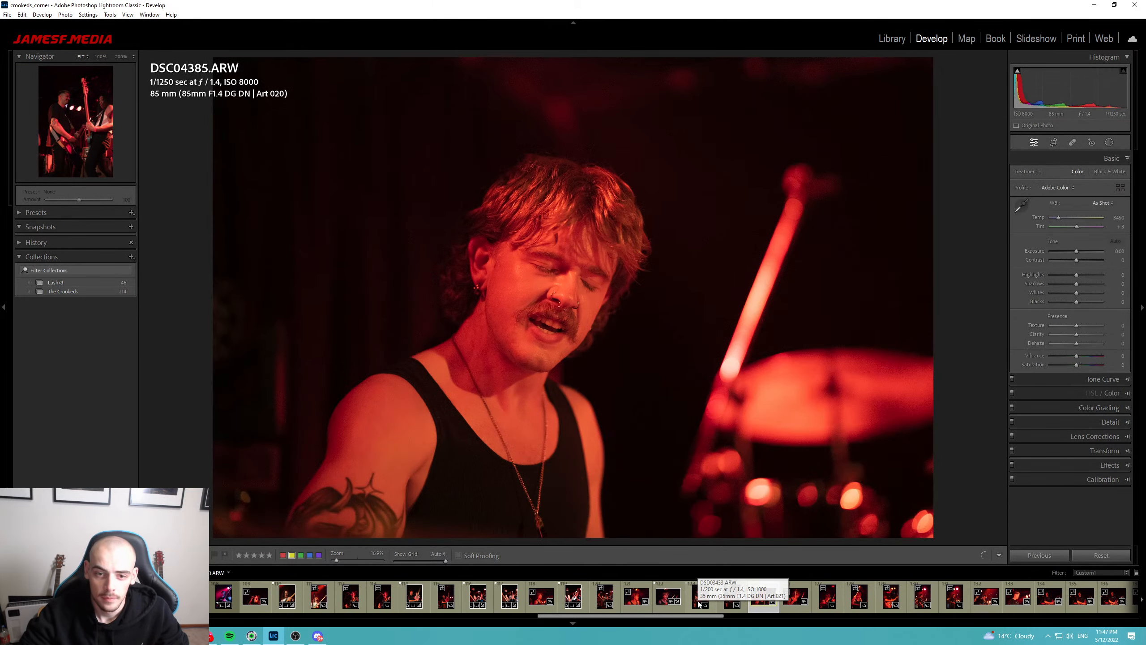
{"action": "key", "text": "Right"}
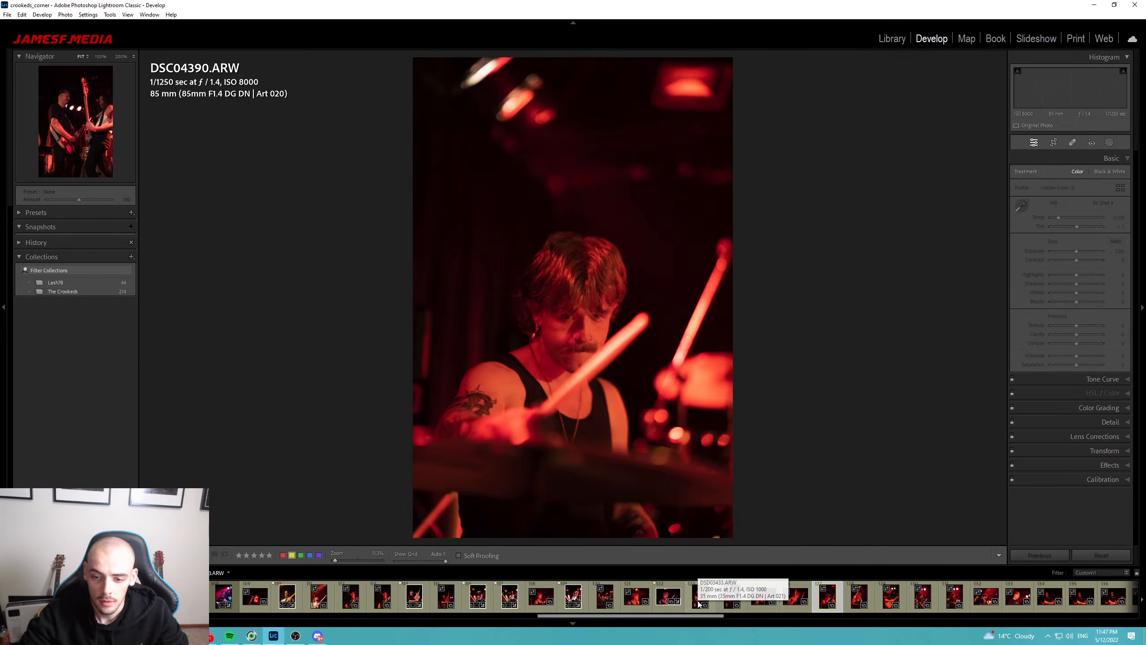
{"action": "key", "text": "Right"}
{"action": "key", "text": "Right"}
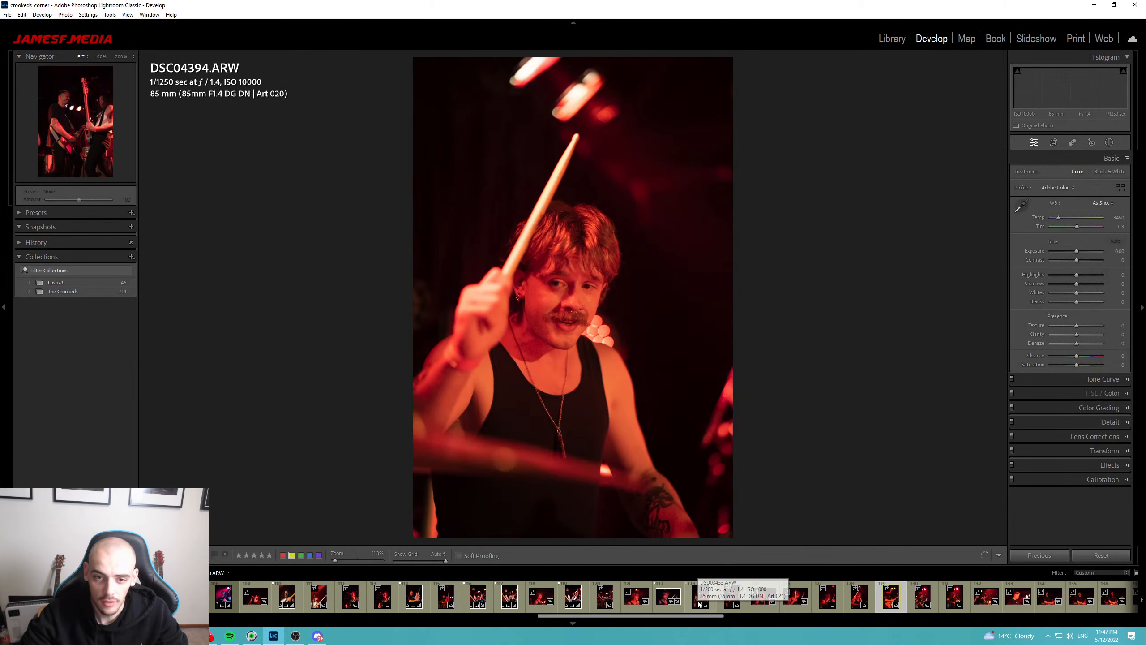
{"action": "key", "text": "Right"}
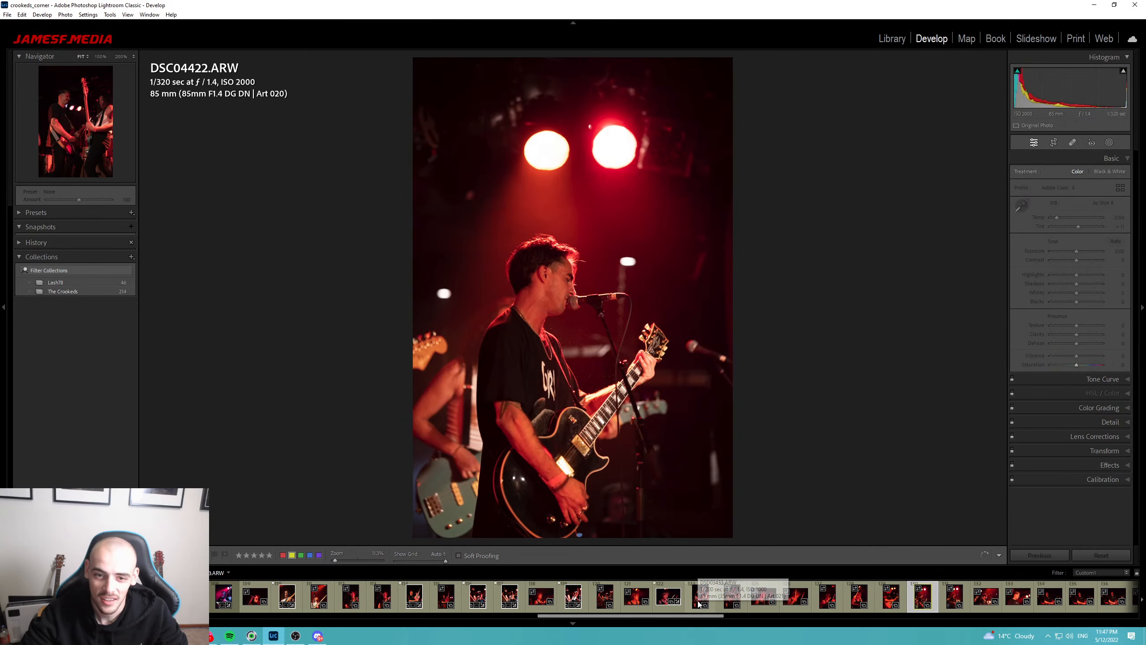
Crop DSC04422.ARW tighter around the guitarist at the microphone, keeping the original aspect ratio.
{"action": "key", "text": "r"}
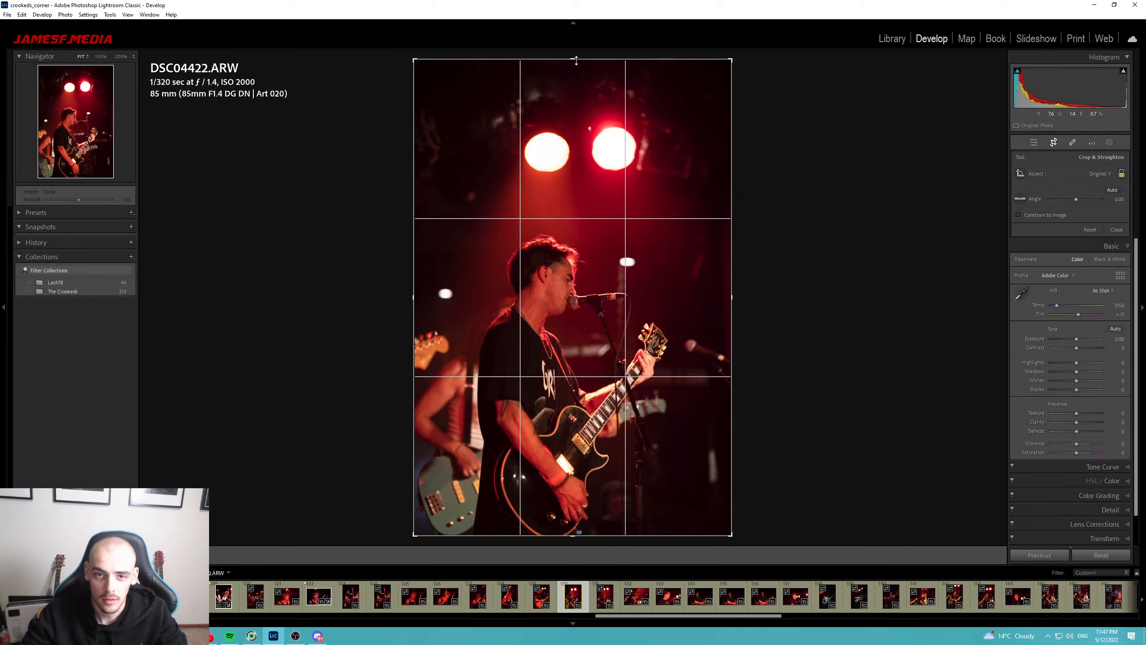
{"action": "left_click_drag", "start_coordinate": [571, 270], "coordinate": [581, 221]}
{"action": "key", "text": "Return"}
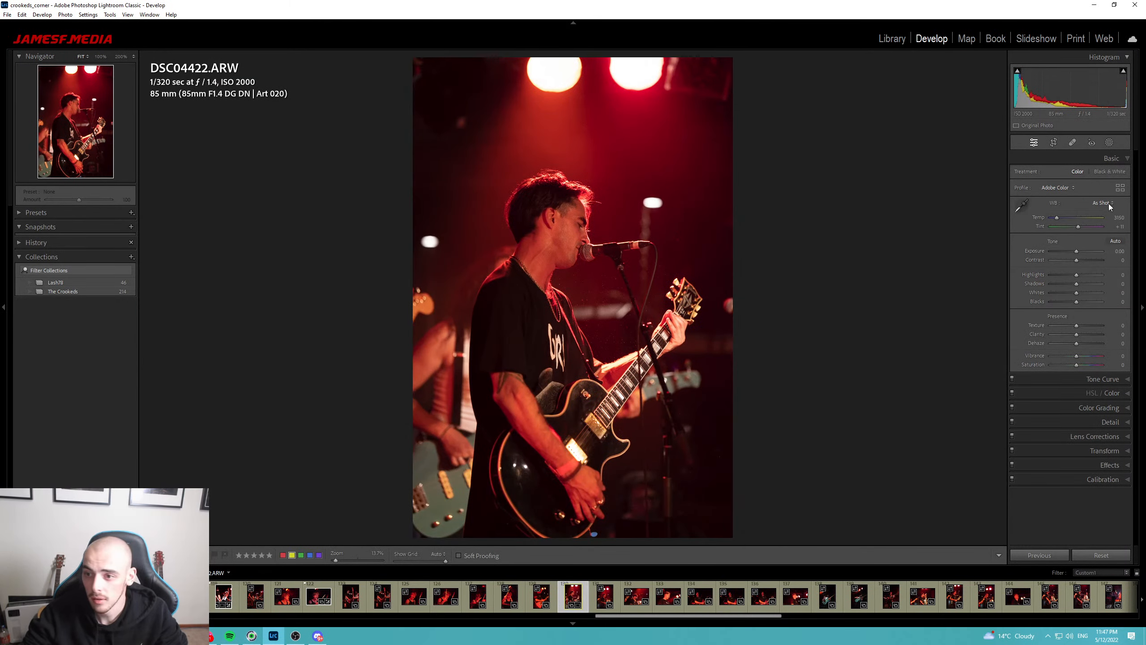
Set DSC04422.ARW's white balance to temperature 2439 and tint -3, and raise its exposure to +0.61.
{"action": "left_click_drag", "start_coordinate": [1057, 217], "coordinate": [1077, 226]}
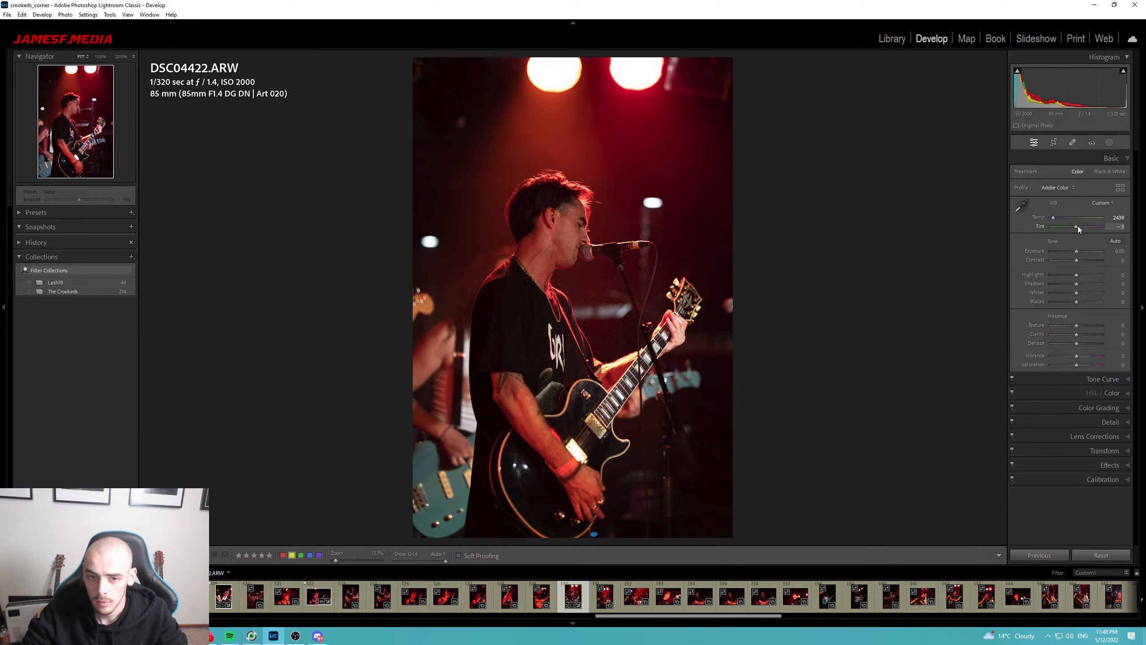
{"action": "left_click_drag", "start_coordinate": [1076, 251], "coordinate": [1080, 251]}
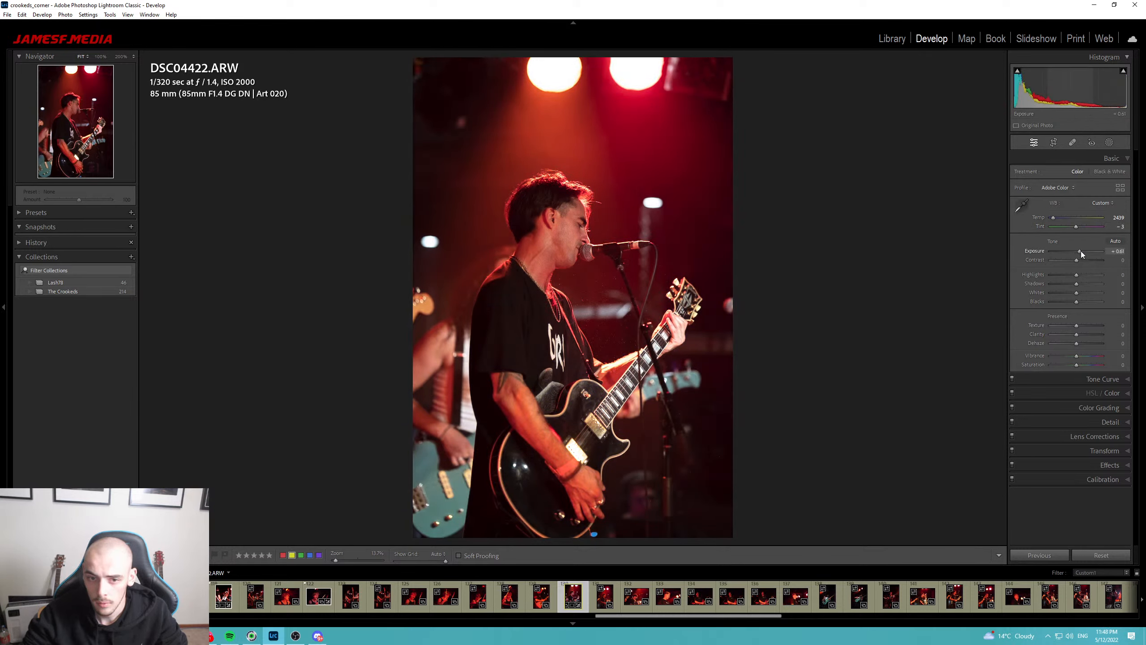
Add an inverted radial gradient mask around the guitarist with feather 100 and exposure about -1.45.
{"action": "key", "text": "shift+m"}
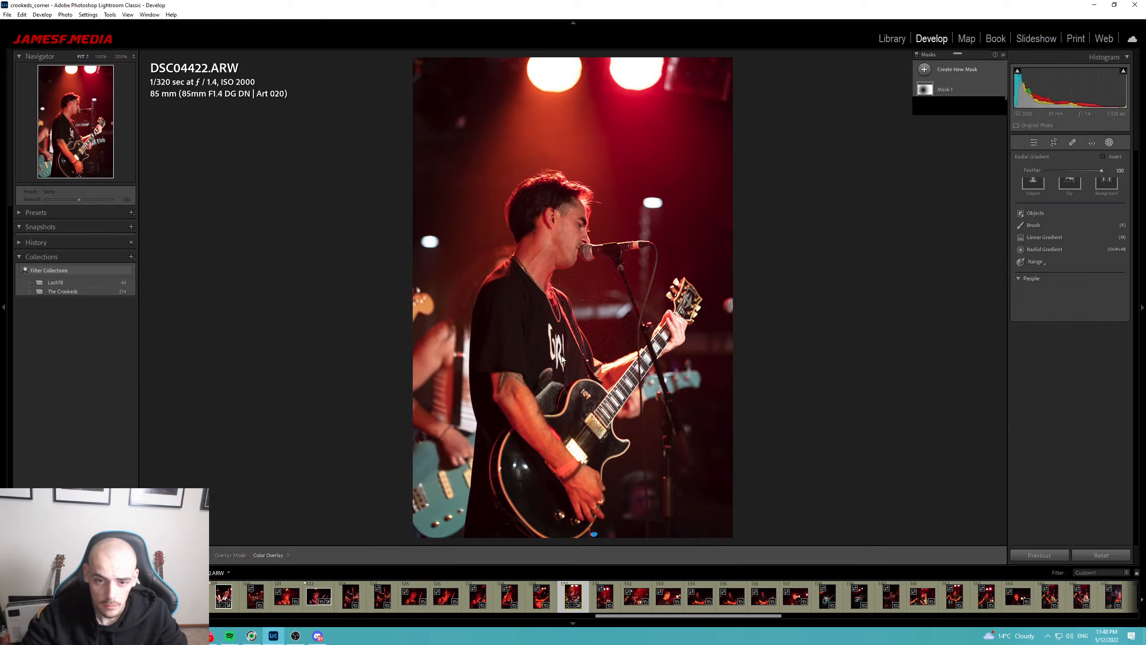
{"action": "left_click_drag", "start_coordinate": [566, 320], "coordinate": [729, 622]}
{"action": "key", "text": "apostrophe"}
{"action": "left_click_drag", "start_coordinate": [1074, 239], "coordinate": [1063, 239]}
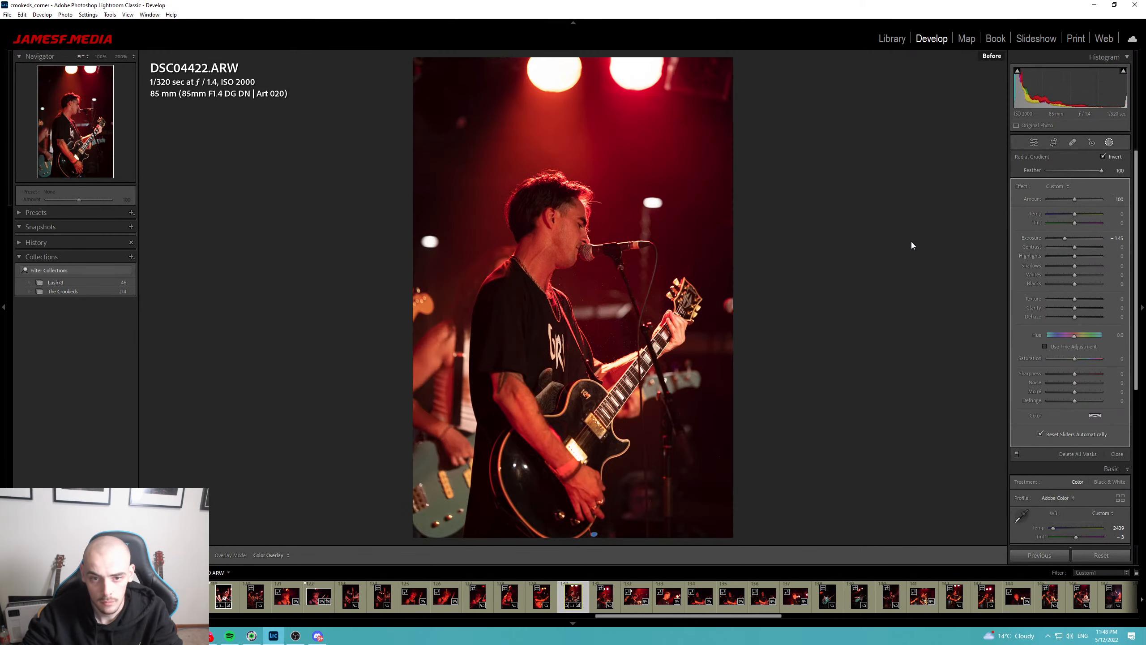
{"action": "key", "text": "Escape"}
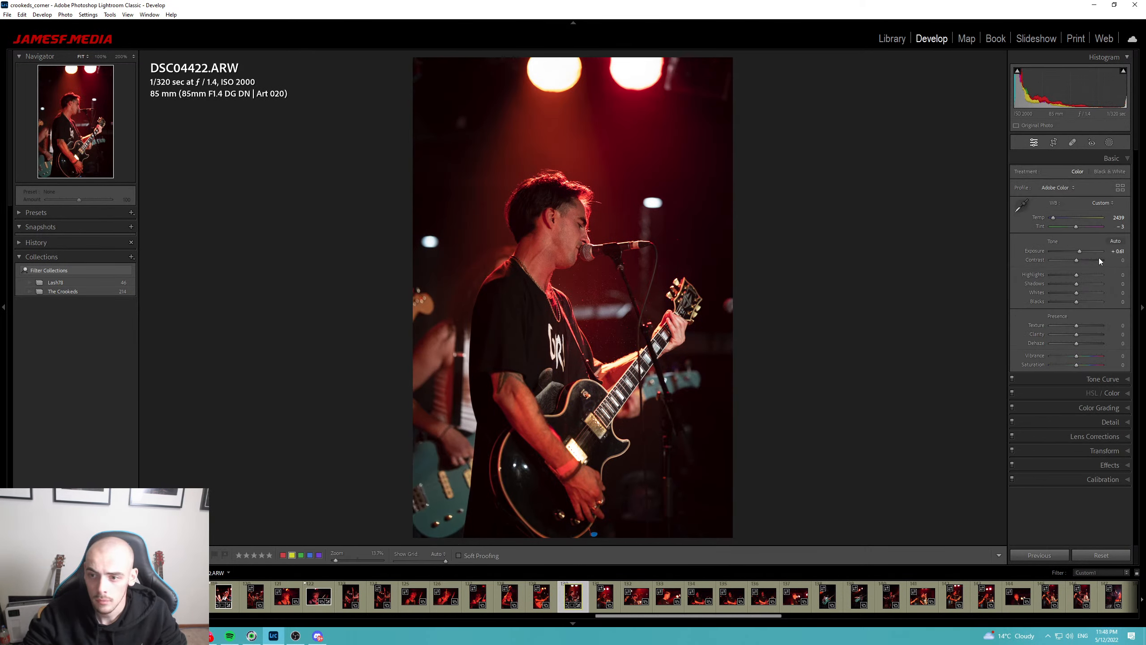
Set exposure to +0.79, contrast +14, highlights +28 and shadows -25, with blacks and clarity at 0, and flag DSC04422.ARW as a pick.
{"action": "left_click_drag", "start_coordinate": [1079, 253], "coordinate": [1079, 262]}
{"action": "left_click_drag", "start_coordinate": [1076, 274], "coordinate": [1075, 303]}
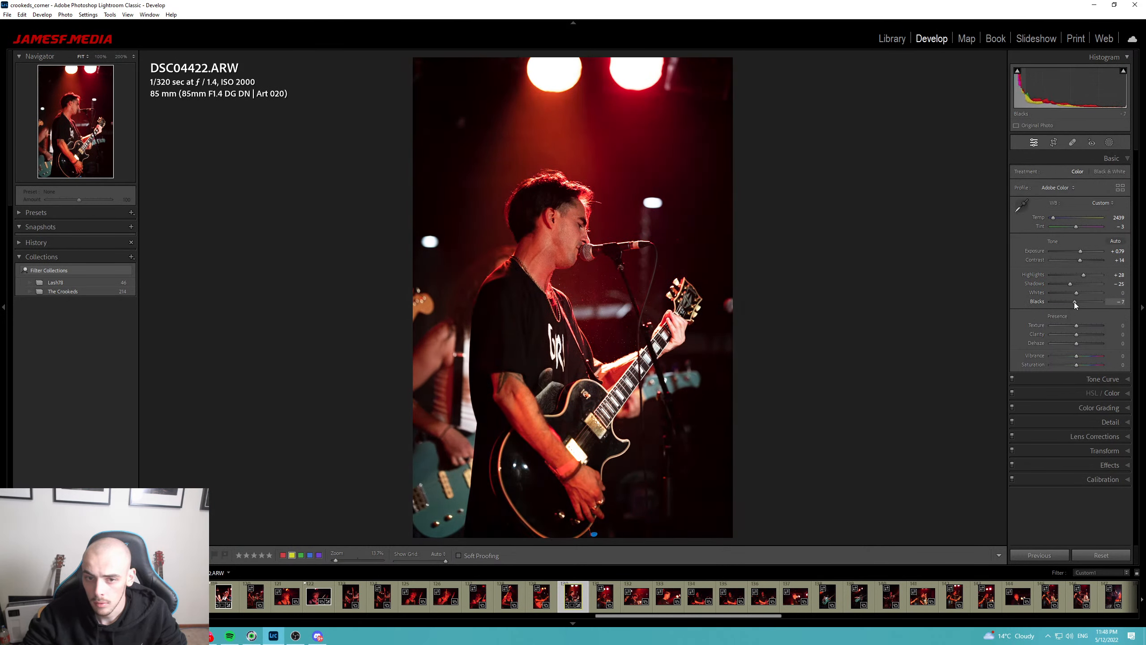
{"action": "double_click", "coordinate": [1074, 302]}
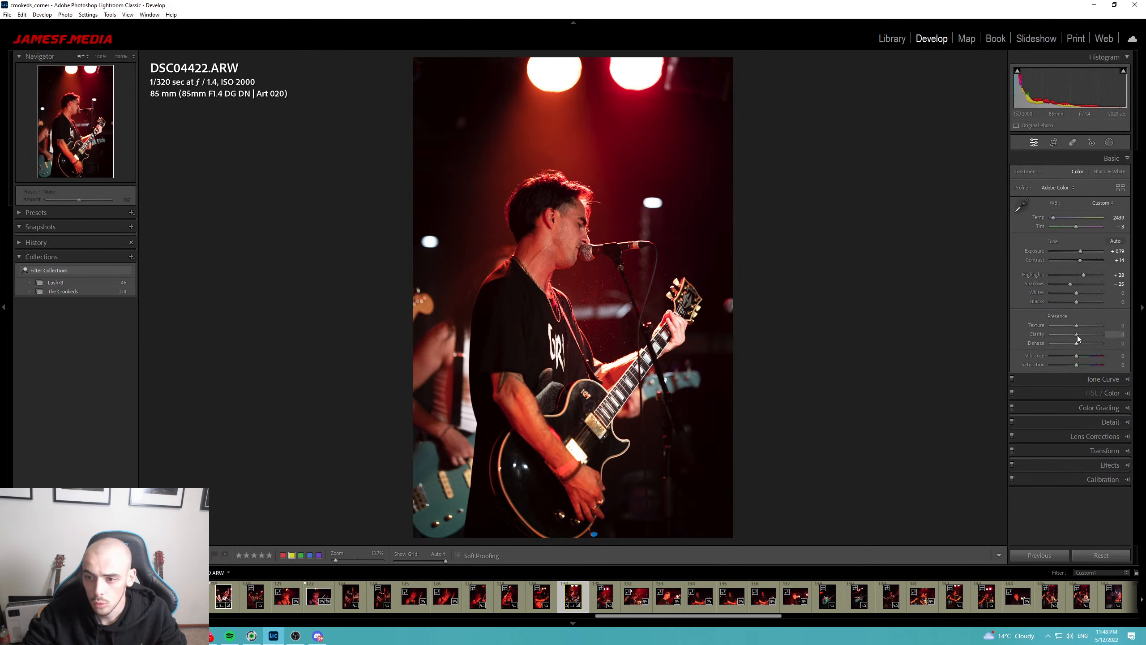
{"action": "left_click_drag", "start_coordinate": [1077, 335], "coordinate": [1081, 335]}
{"action": "double_click", "coordinate": [1080, 335]}
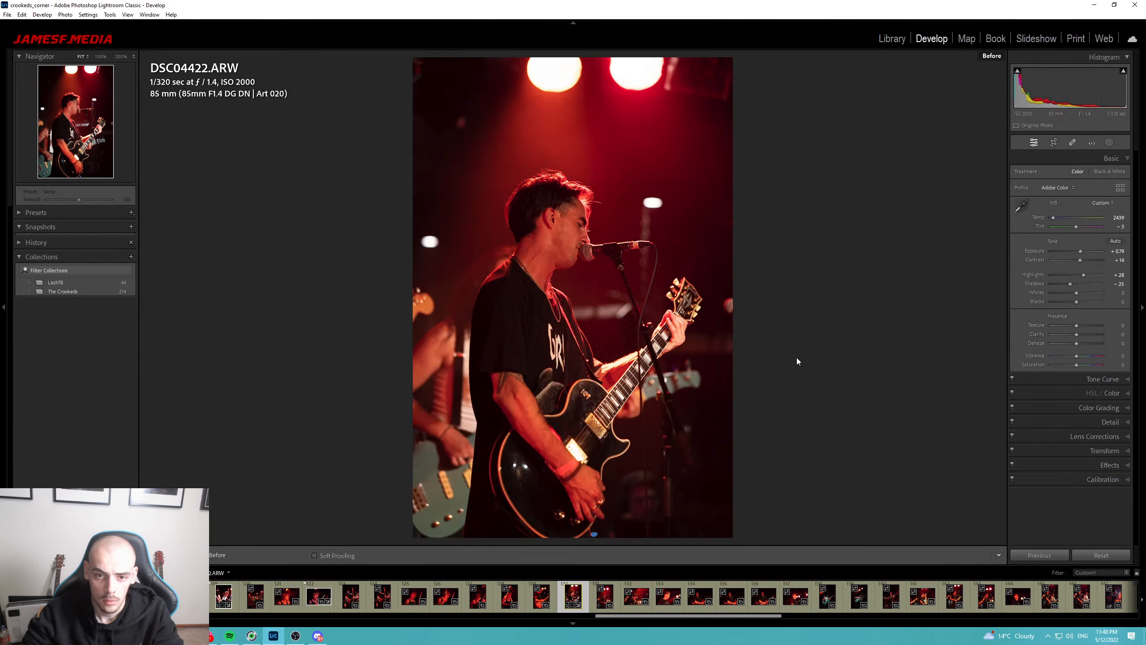
{"action": "key", "text": "p"}
Look through the photos from DSC04430.ARW to DSD03490.ARW for the next one to edit.
{"action": "left_click", "coordinate": [601, 608]}
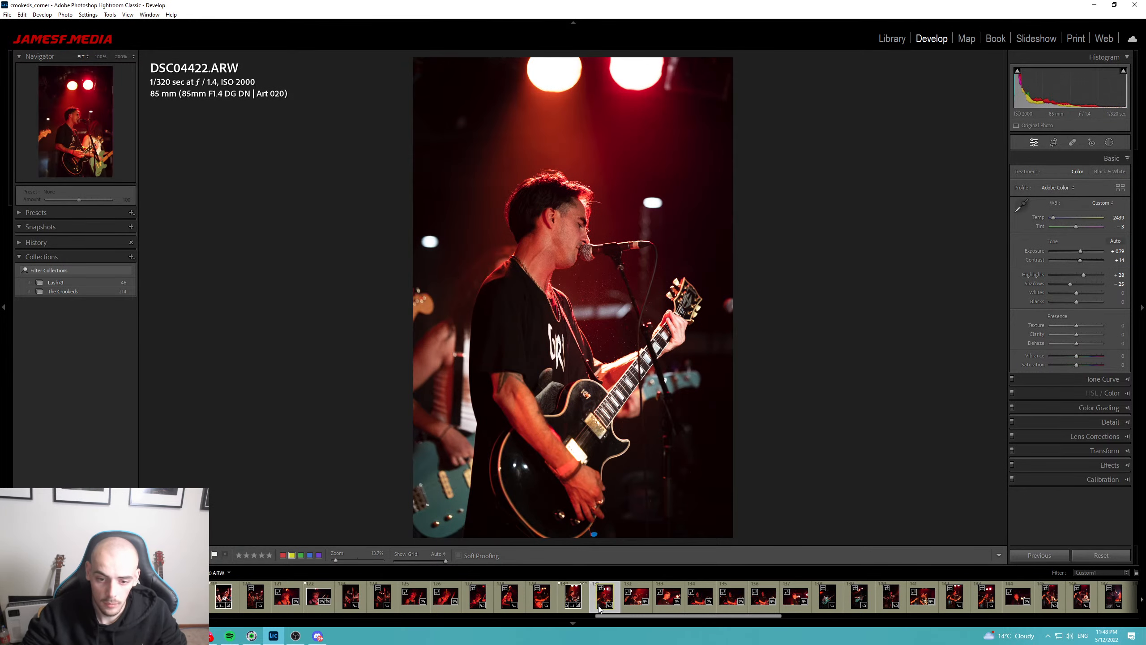
{"action": "key", "text": "Right"}
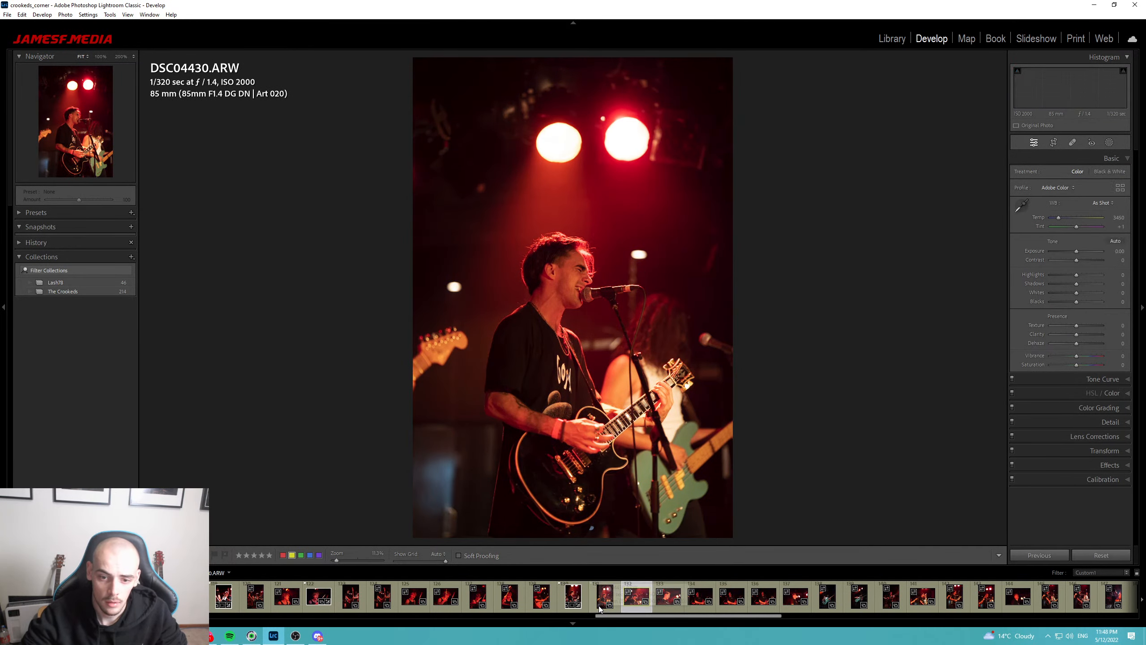
{"action": "left_click", "coordinate": [599, 609]}
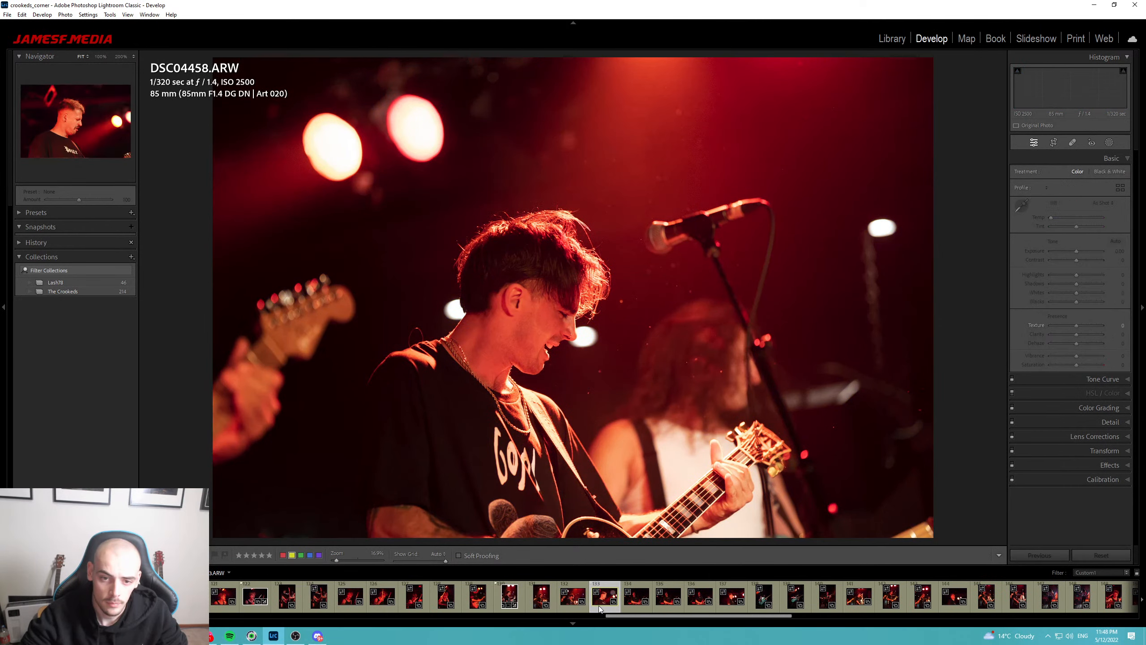
{"action": "left_click", "coordinate": [598, 609]}
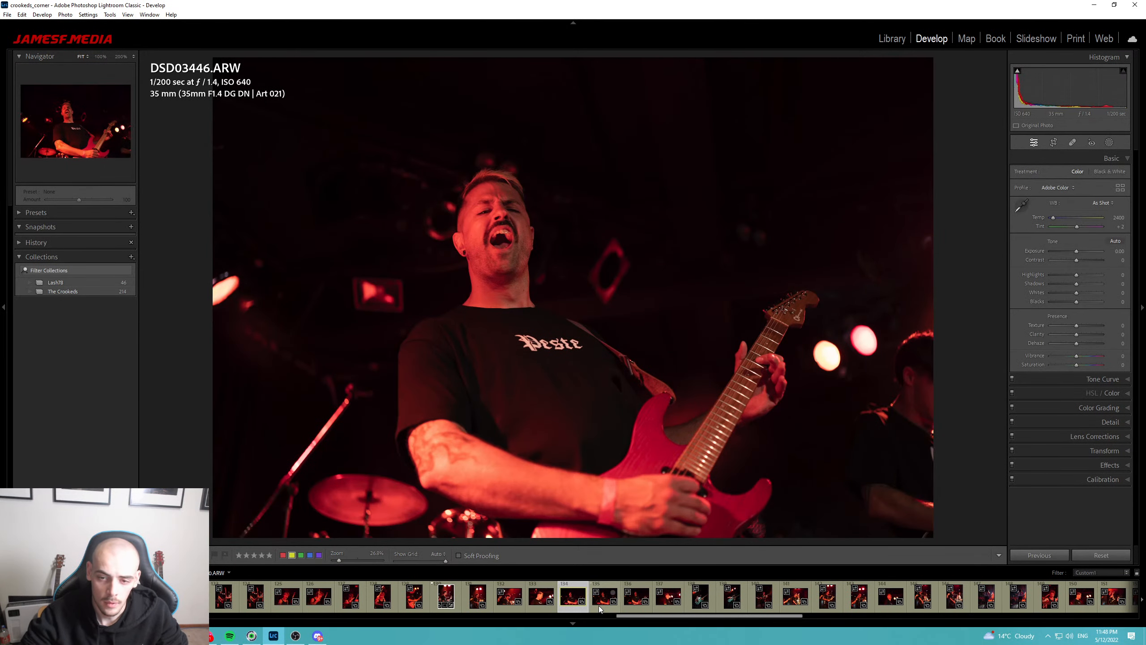
{"action": "key", "text": "Right"}
{"action": "key", "text": "Right"}
{"action": "key", "text": "Right"}
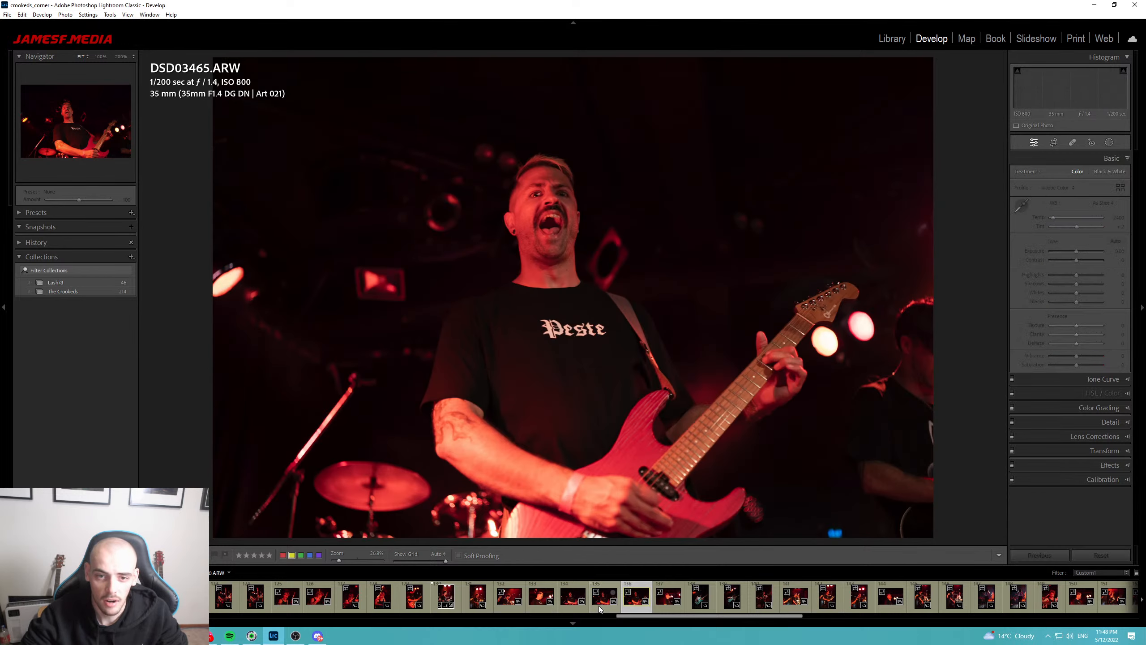
{"action": "key", "text": "Right"}
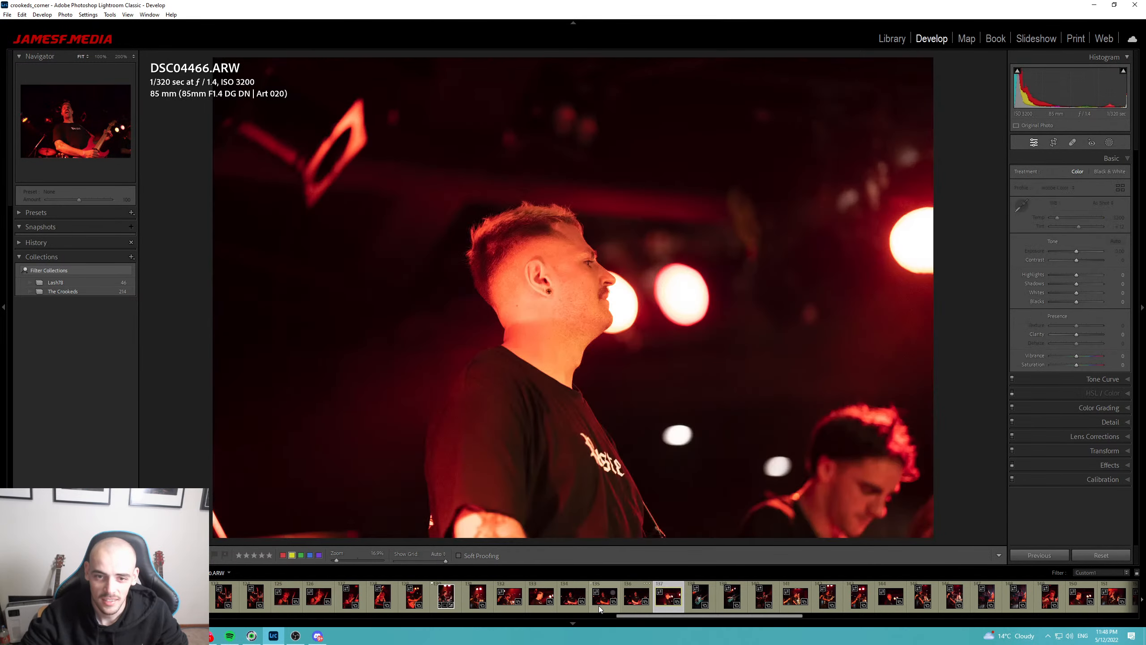
{"action": "key", "text": "Right"}
{"action": "key", "text": "Right"}
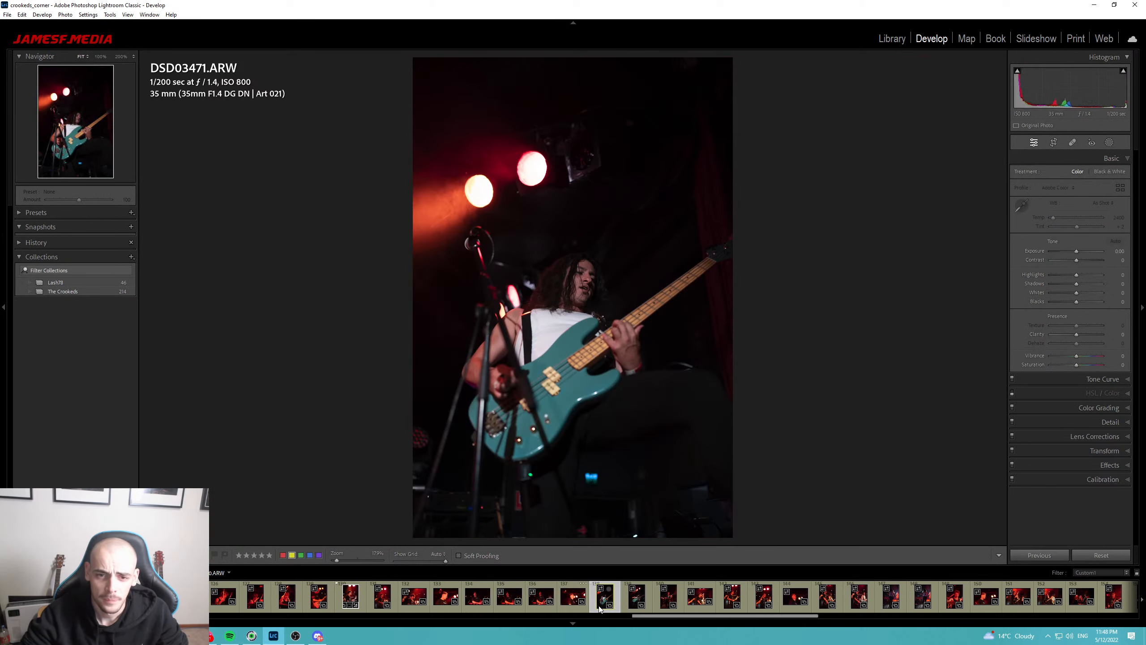
{"action": "key", "text": "Right"}
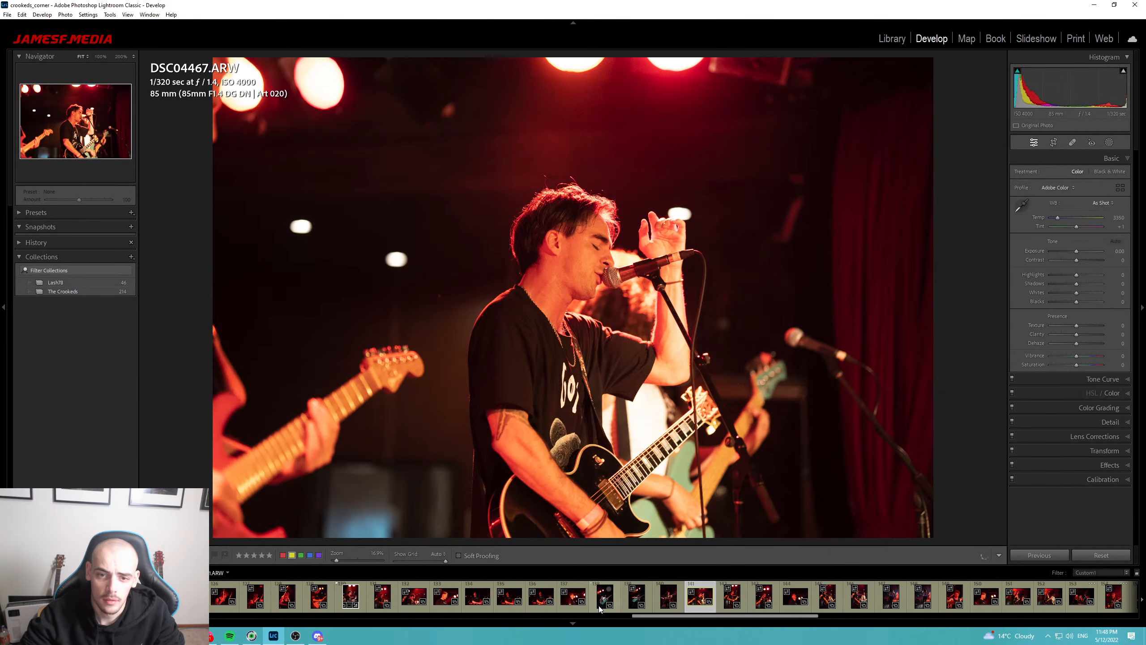
{"action": "left_click", "coordinate": [669, 595]}
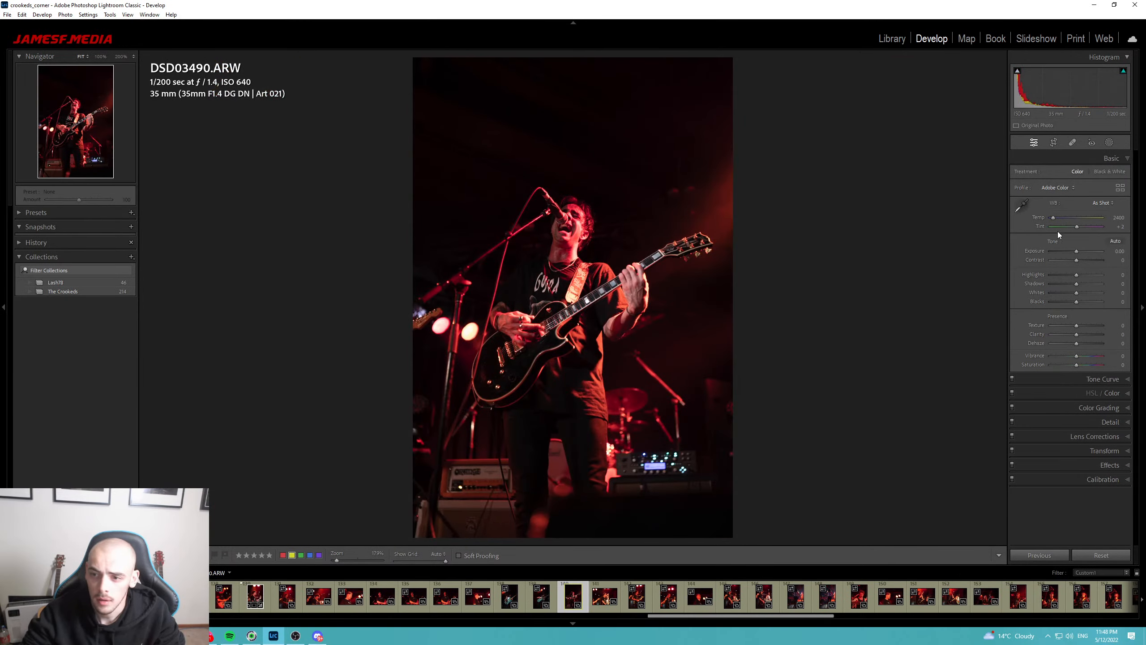
Set DSD03490.ARW's temperature to 2000 and tint to +3, and crop it tighter around the singing guitarist, keeping the original aspect ratio.
{"action": "left_click_drag", "start_coordinate": [1050, 220], "coordinate": [1047, 220]}
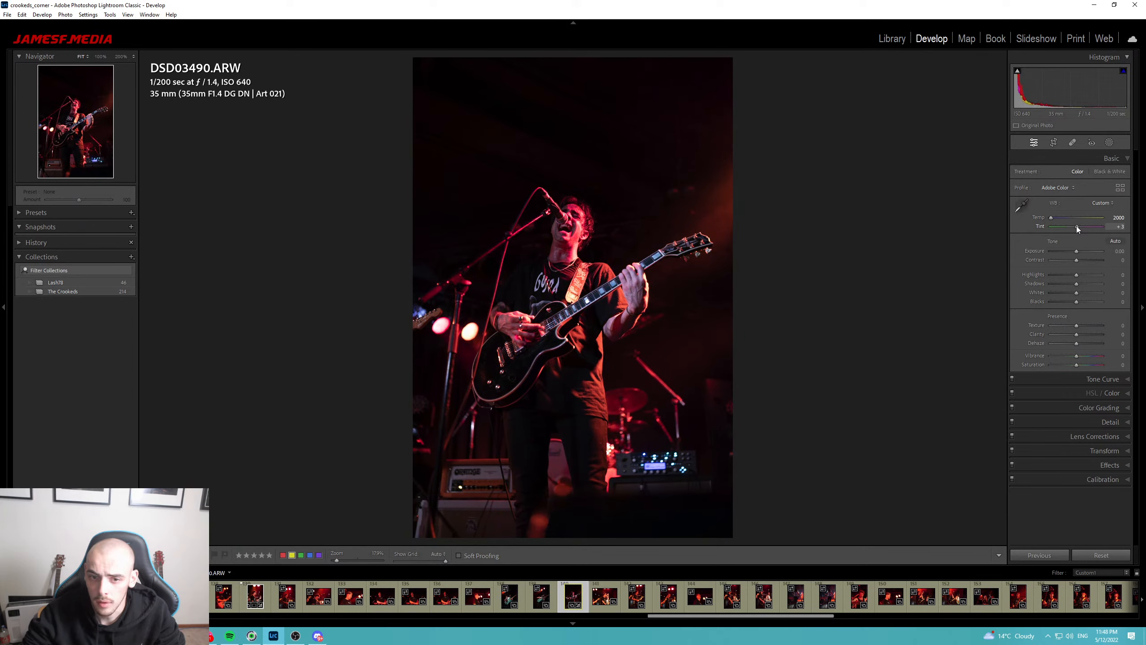
{"action": "key", "text": "z"}
{"action": "key", "text": "r"}
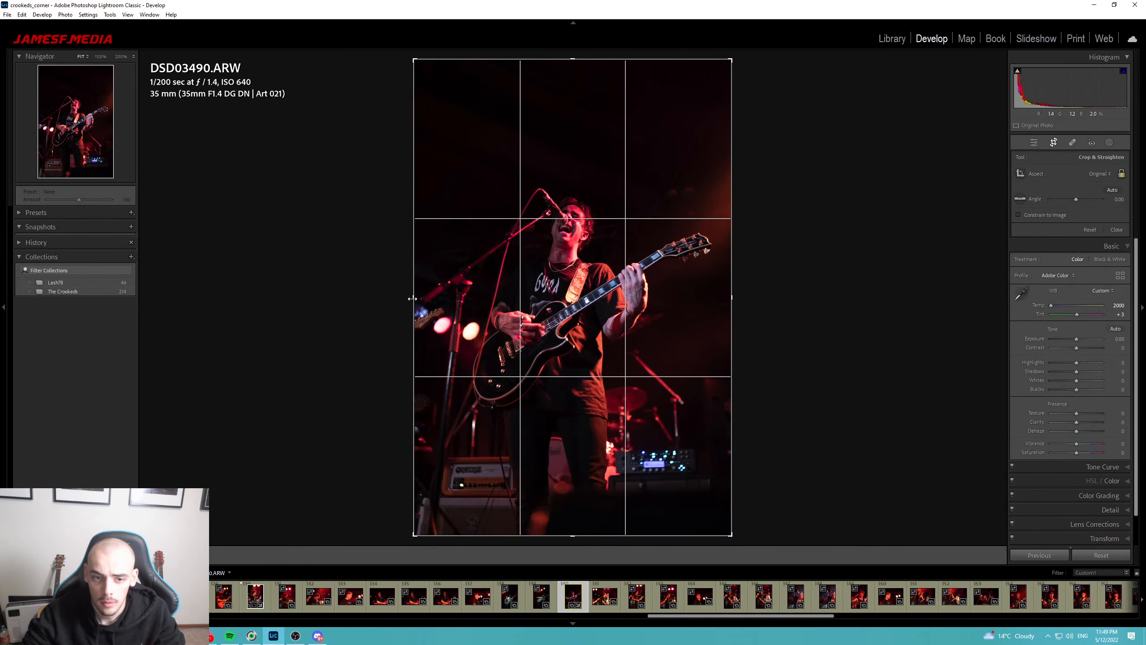
{"action": "left_click_drag", "start_coordinate": [412, 299], "coordinate": [392, 298]}
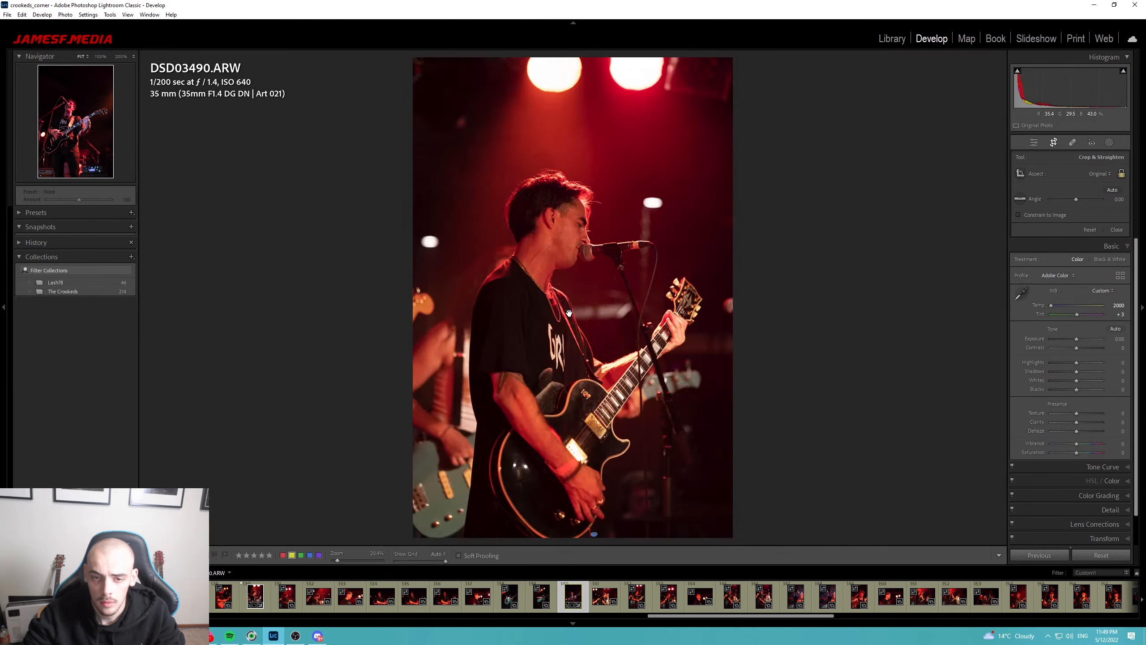
Set exposure to +0.61, contrast +14, highlights -26, shadows -9 and blacks +23 on DSD03490.ARW.
{"action": "left_click_drag", "start_coordinate": [1077, 252], "coordinate": [1074, 284]}
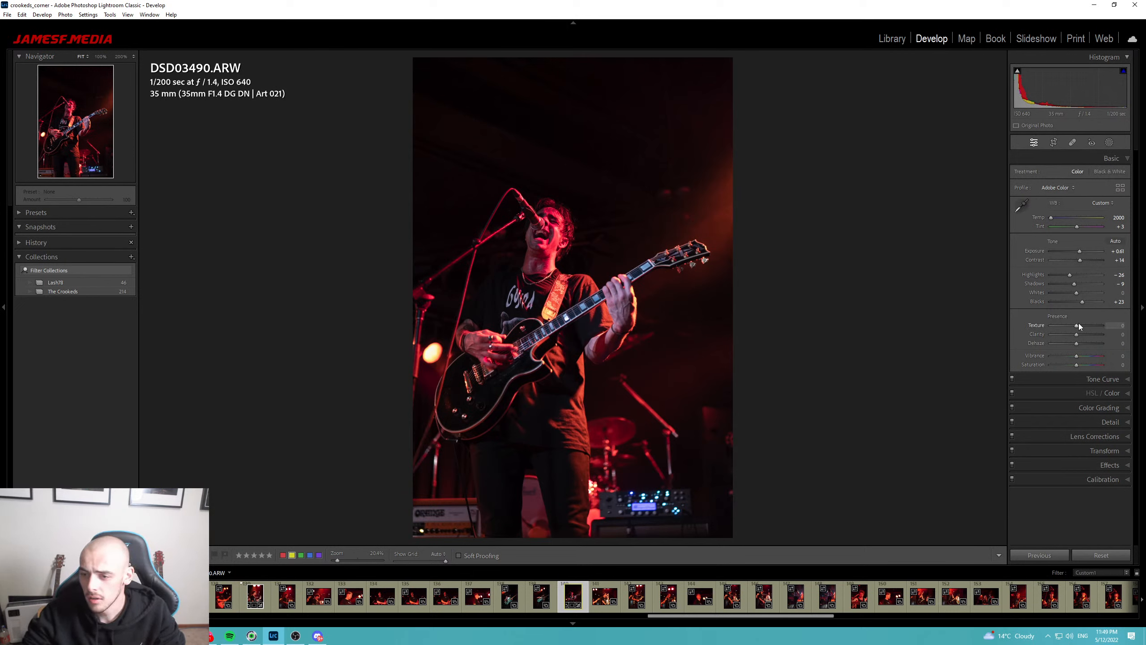
Adjust the red colour range of DSD03490.ARW to hue +30, saturation -15 and luminance +2.
{"action": "left_click", "coordinate": [1108, 393]}
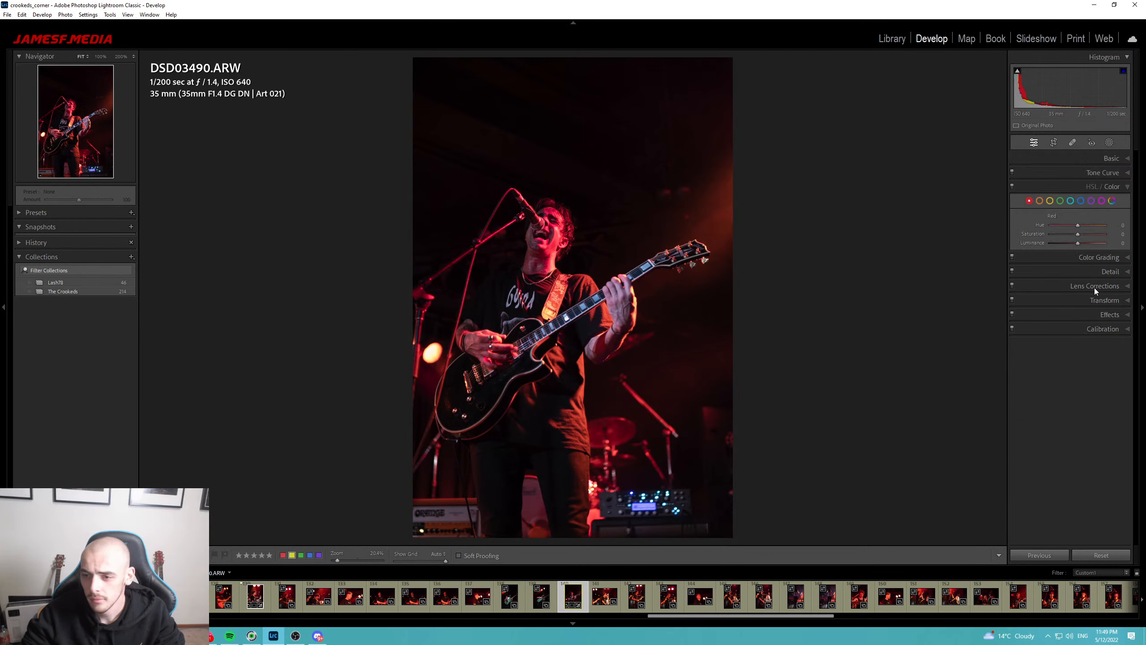
{"action": "left_click_drag", "start_coordinate": [1078, 227], "coordinate": [1085, 228]}
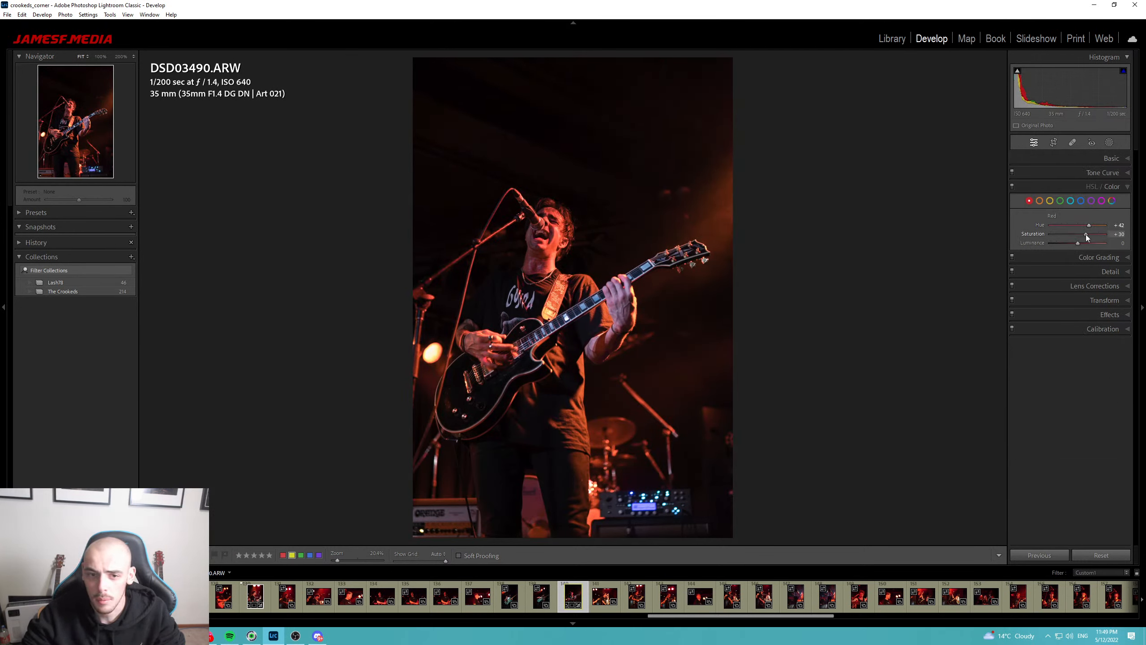
{"action": "left_click_drag", "start_coordinate": [1090, 228], "coordinate": [1084, 227]}
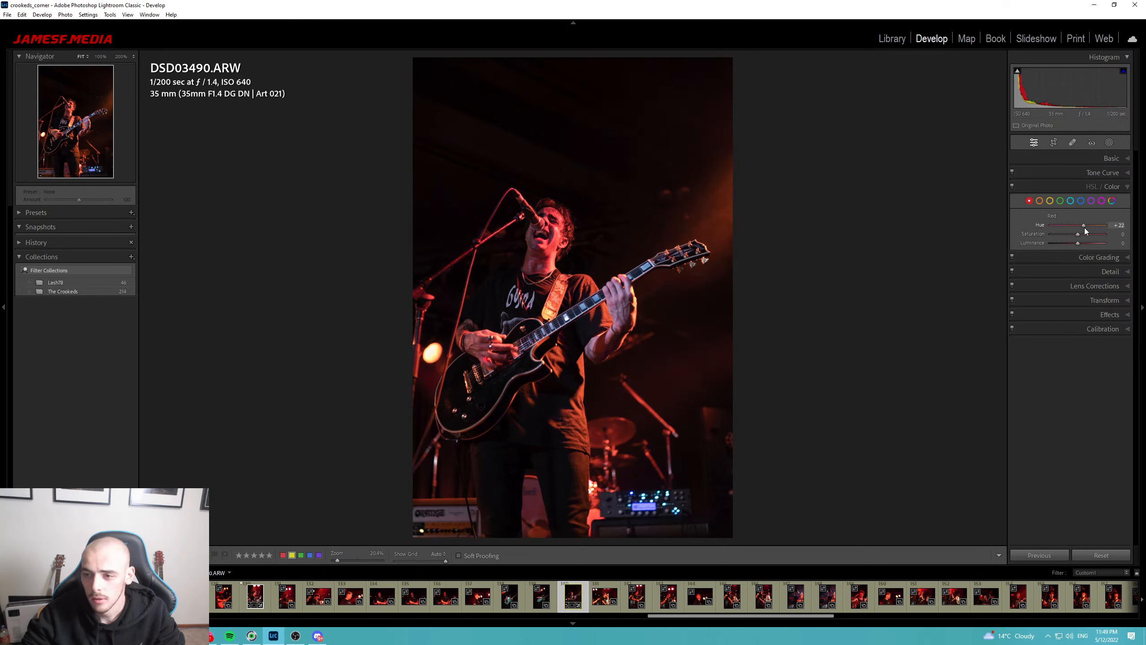
{"action": "double_click", "coordinate": [1085, 228]}
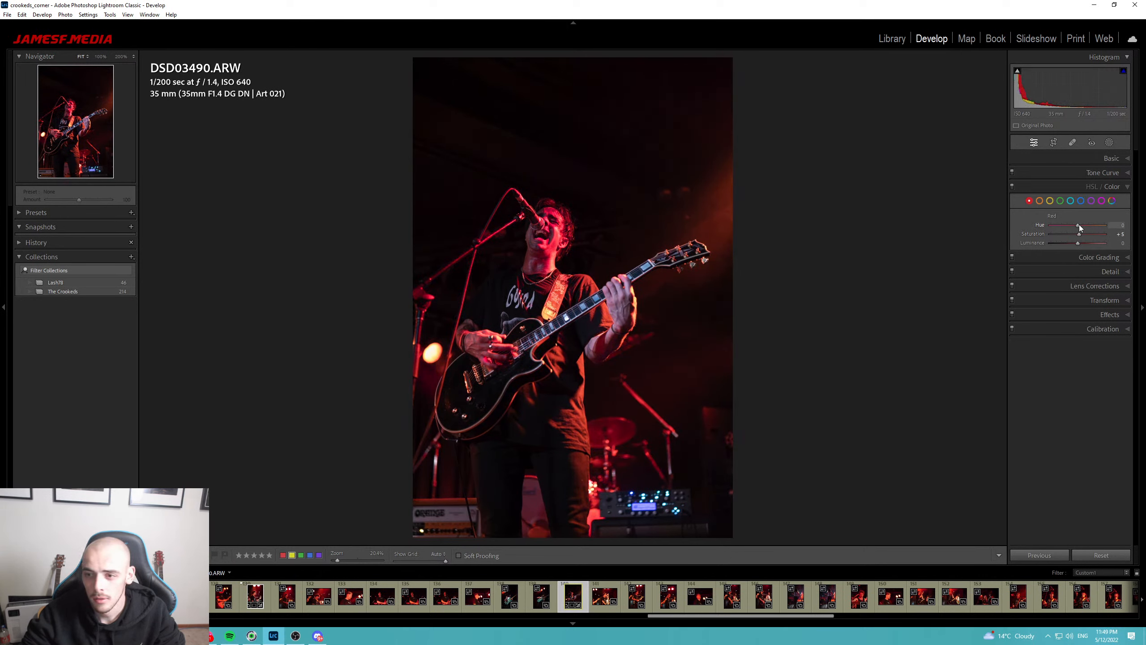
{"action": "left_click_drag", "start_coordinate": [1079, 224], "coordinate": [1086, 225]}
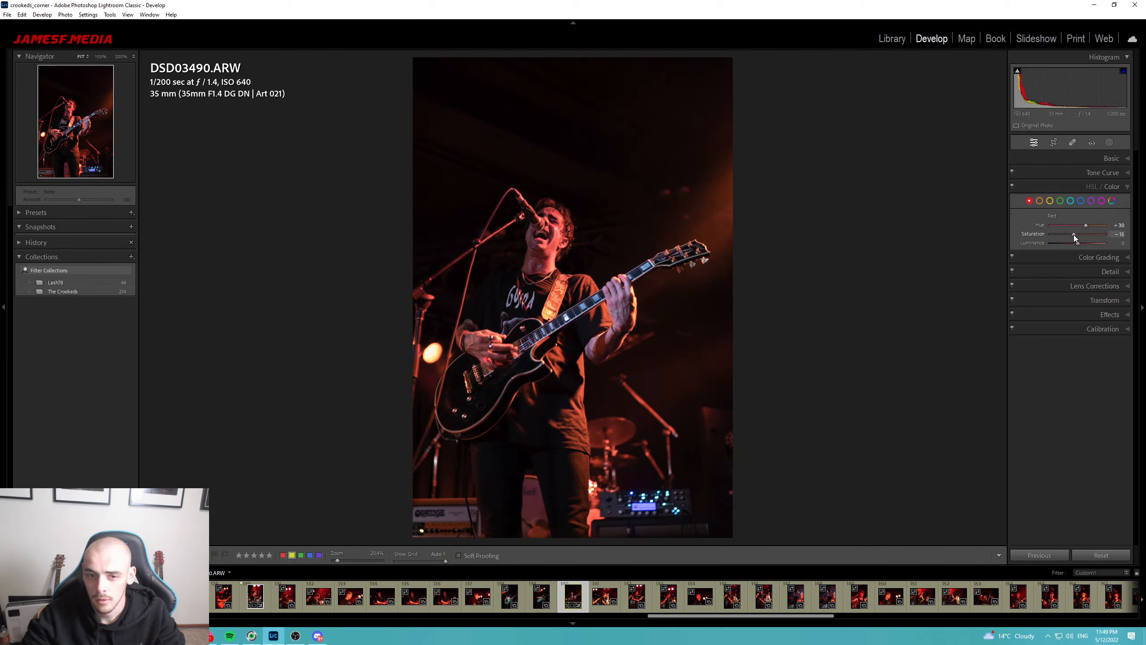
{"action": "left_click_drag", "start_coordinate": [1078, 244], "coordinate": [1080, 243]}
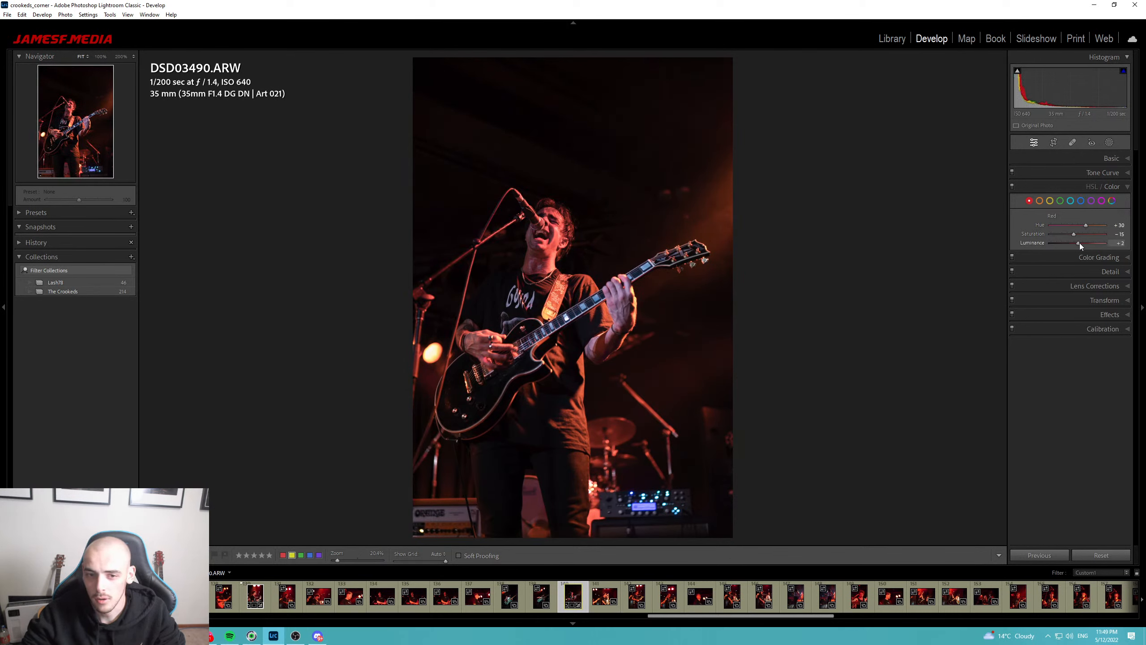
Tighten the crop slightly from the guitar headstock side, keeping the original aspect ratio.
{"action": "key", "text": "r"}
{"action": "left_click_drag", "start_coordinate": [713, 299], "coordinate": [649, 309]}
{"action": "key", "text": "r"}
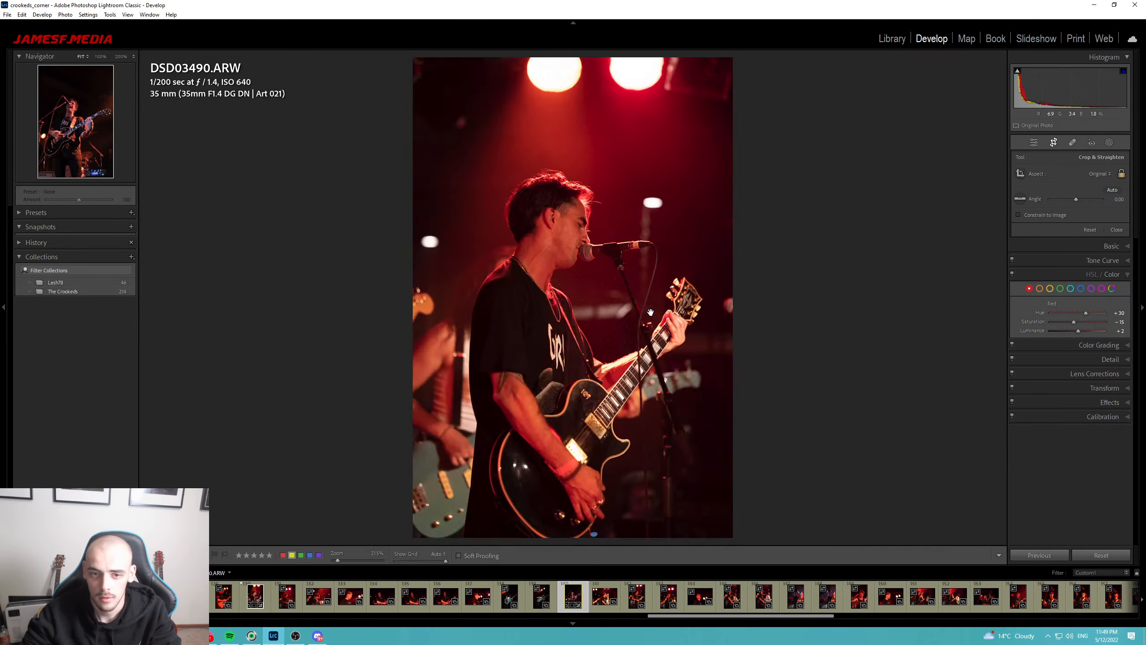
Try red and green primary hue shifts in the calibration, reset them, and shift the shadows tint slightly towards magenta.
{"action": "left_click", "coordinate": [1108, 328]}
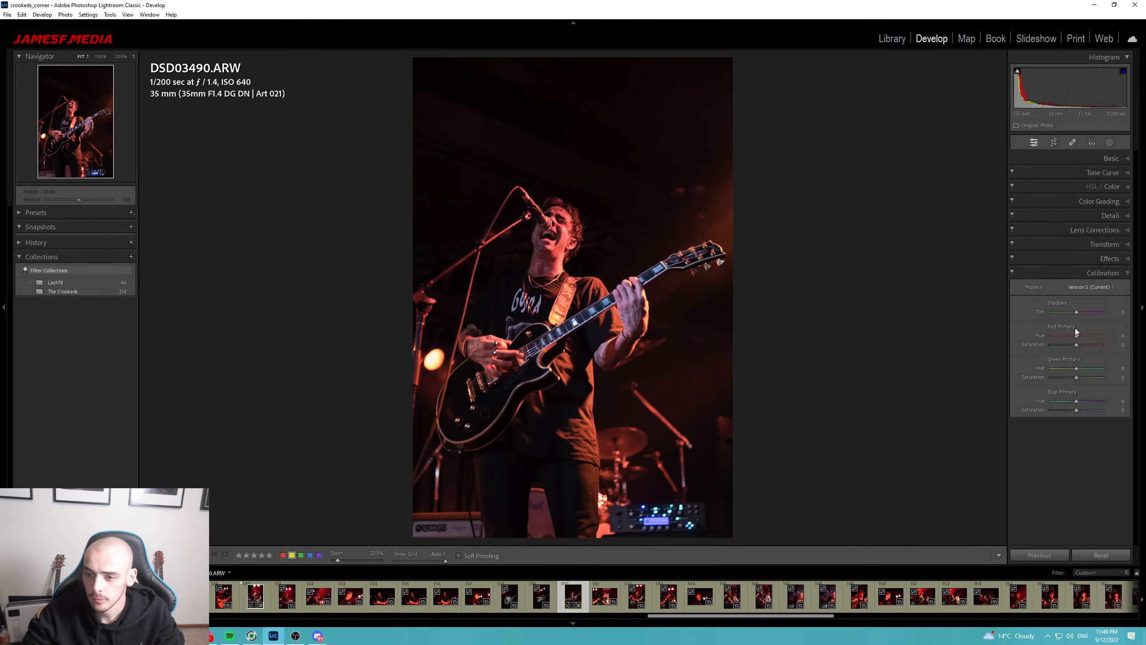
{"action": "left_click_drag", "start_coordinate": [1085, 337], "coordinate": [1076, 336]}
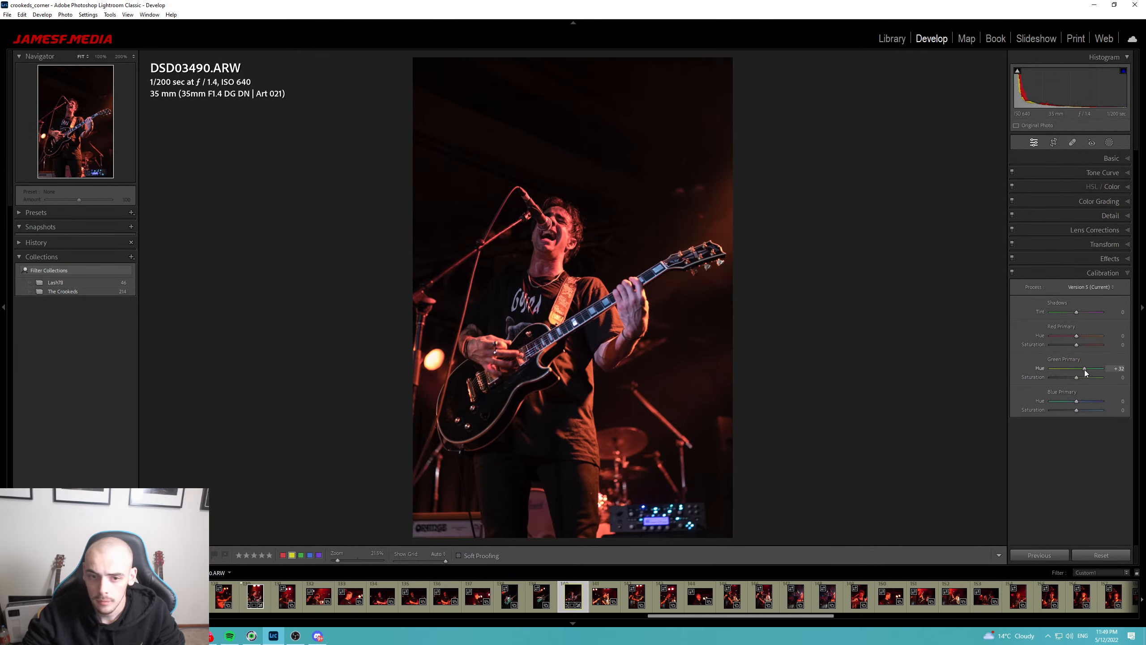
{"action": "mouse_move", "coordinate": [1076, 369]}
{"action": "left_mouse_down"}
{"action": "mouse_move", "coordinate": [1073, 400]}
{"action": "mouse_move", "coordinate": [1055, 401]}
{"action": "mouse_move", "coordinate": [1095, 406]}
{"action": "mouse_move", "coordinate": [1080, 373]}
{"action": "left_mouse_up"}
{"action": "double_click", "coordinate": [1081, 401]}
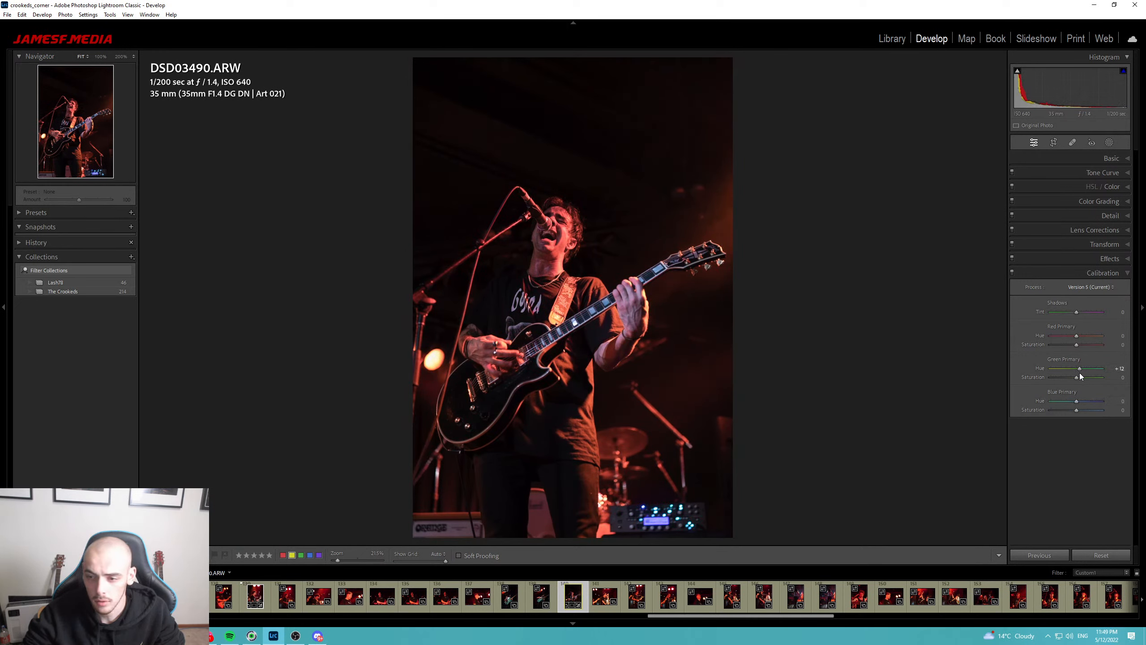
{"action": "double_click", "coordinate": [1078, 370]}
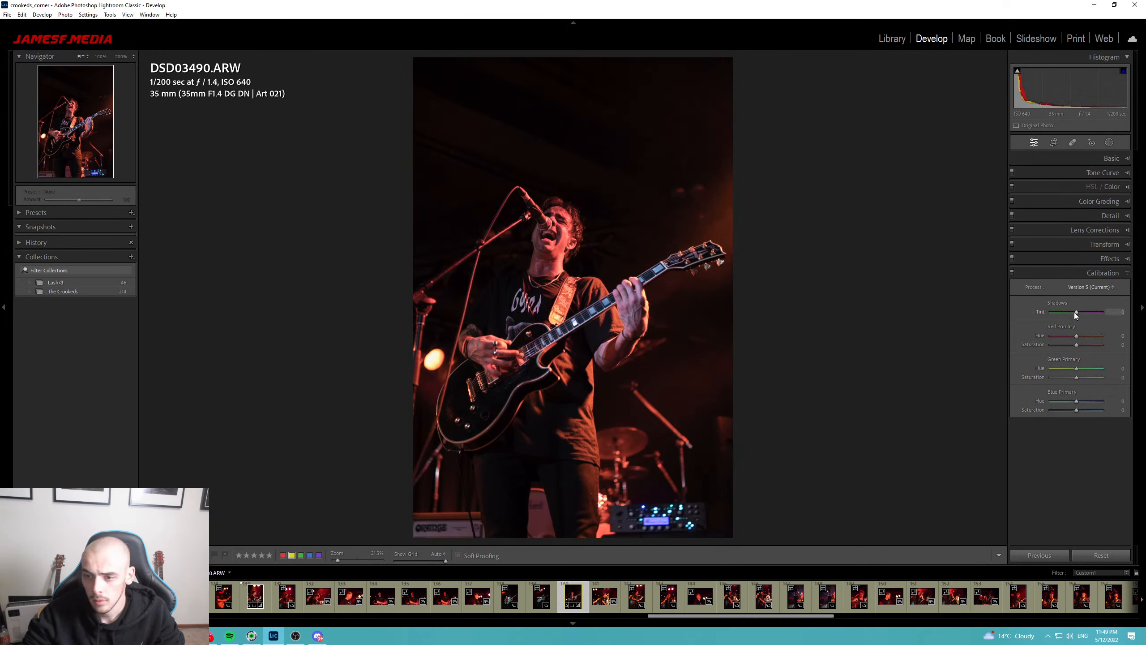
{"action": "left_click_drag", "start_coordinate": [1074, 312], "coordinate": [1080, 312]}
{"action": "mouse_move", "coordinate": [1081, 312]}
{"action": "left_mouse_down"}
{"action": "mouse_move", "coordinate": [1073, 315]}
{"action": "mouse_move", "coordinate": [1084, 317]}
{"action": "left_mouse_up"}
Narrow DSD03490.ARW's crop further so the guitar's headstock meets the edge of the frame.
{"action": "key", "text": "r"}
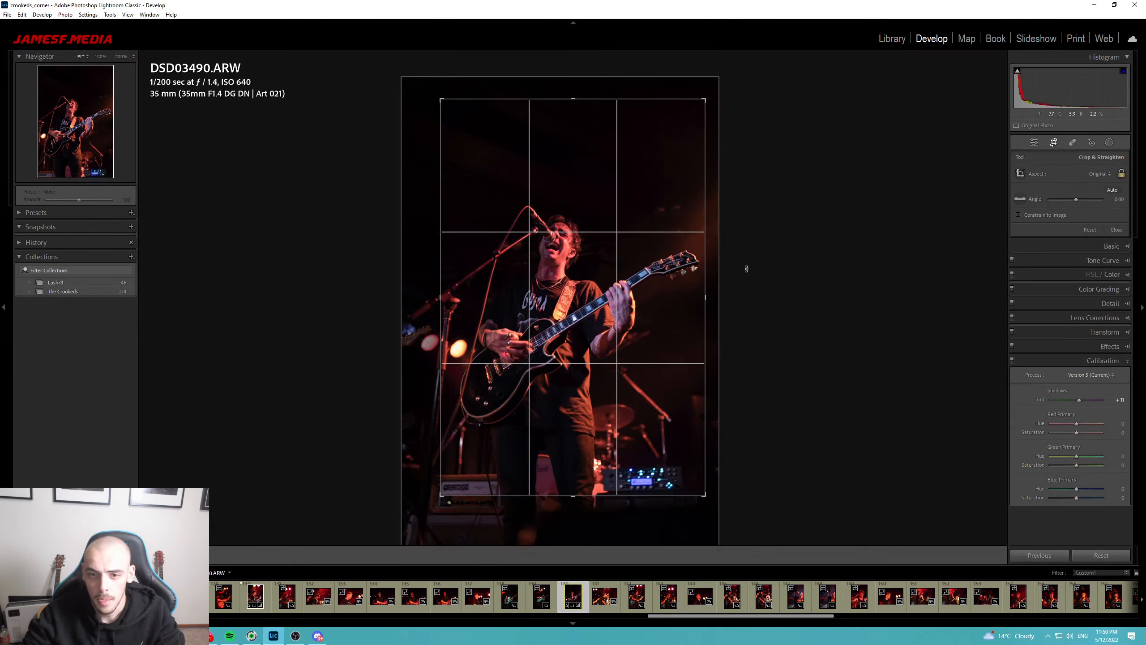
{"action": "left_click_drag", "start_coordinate": [706, 300], "coordinate": [695, 300]}
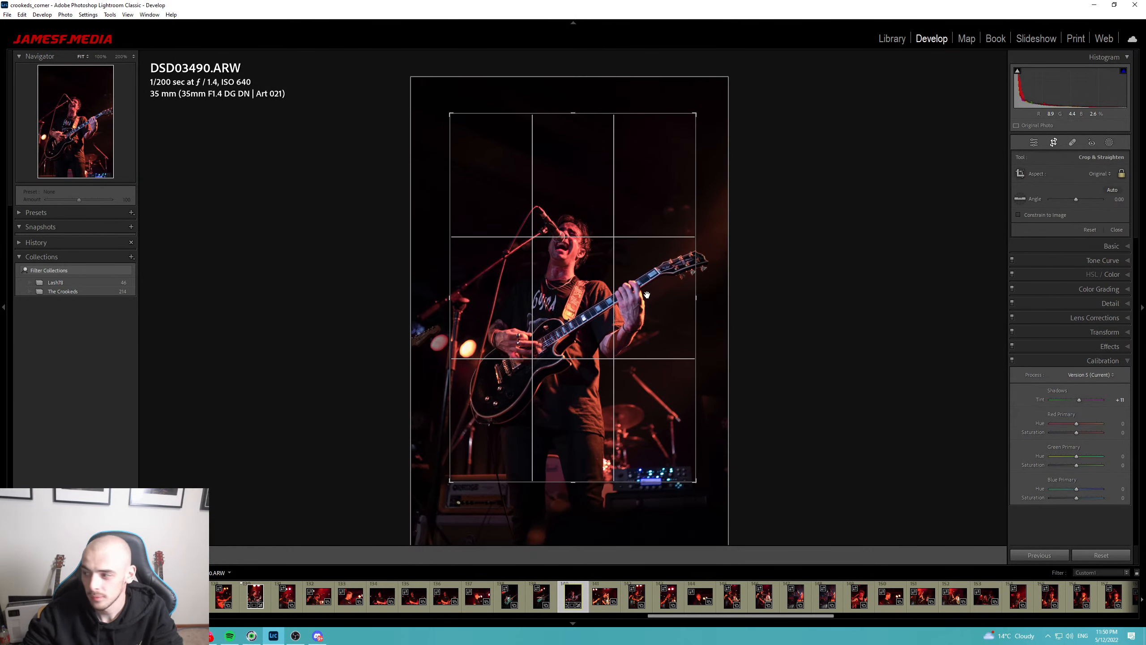
{"action": "key", "text": "r"}
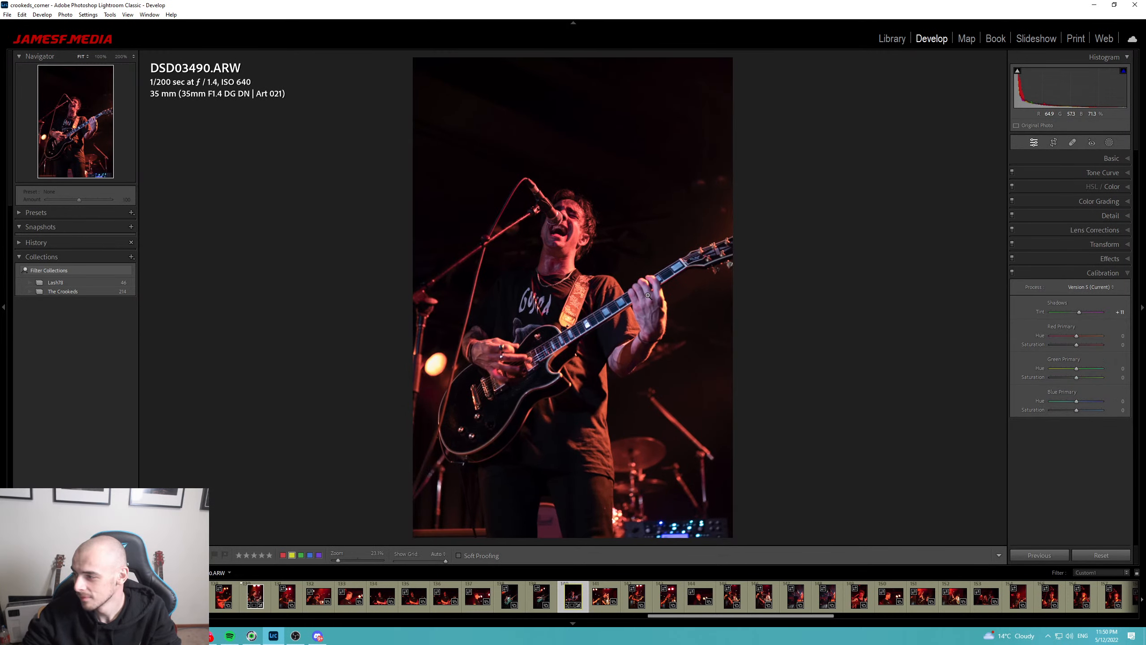
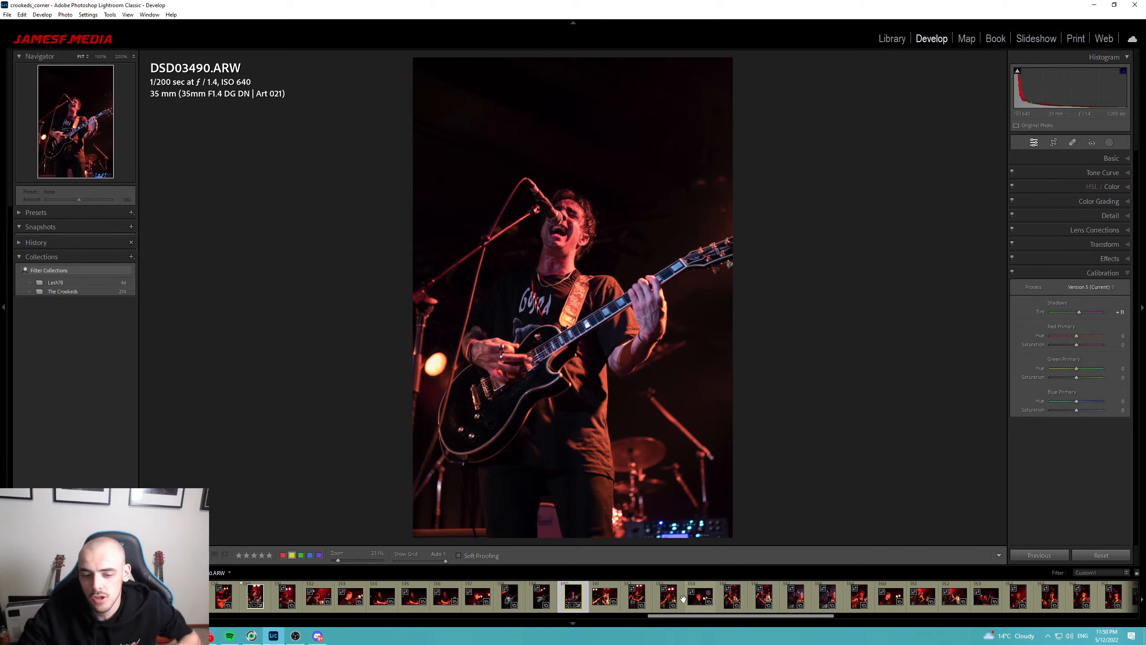
Tighten DSD03490.ARW's crop from its upper edge at the original aspect ratio and reposition it so the guitarist sits farther left.
{"action": "scroll", "coordinate": [595, 602], "scroll_direction": "down", "scroll_amount": 5}
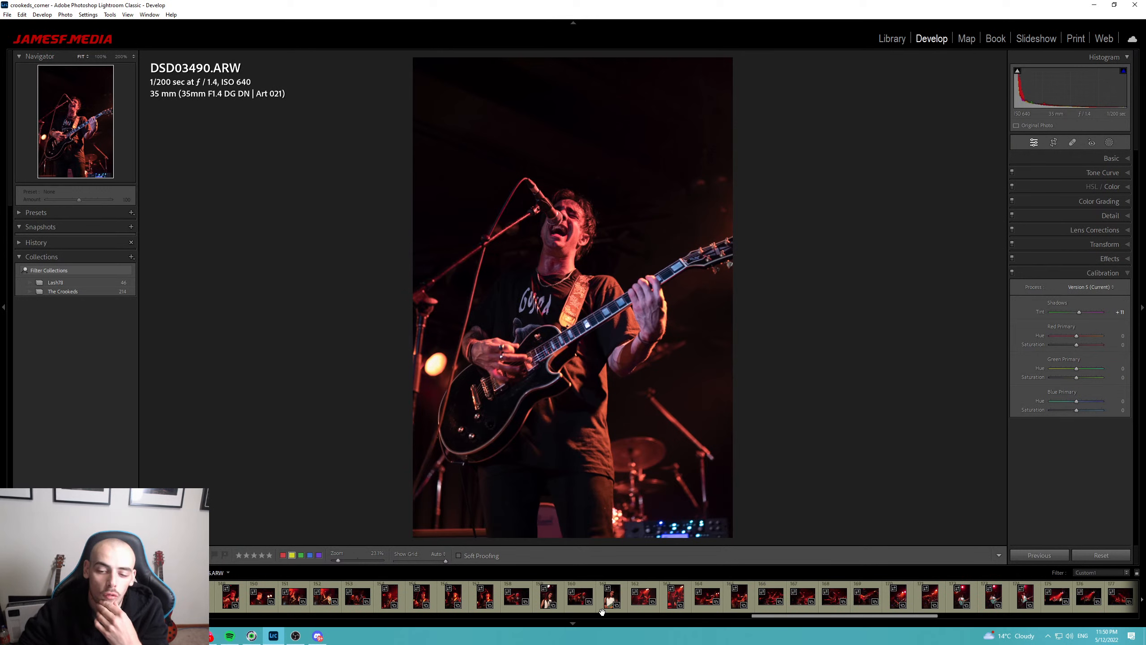
{"action": "scroll", "coordinate": [600, 603], "scroll_direction": "up", "scroll_amount": 5}
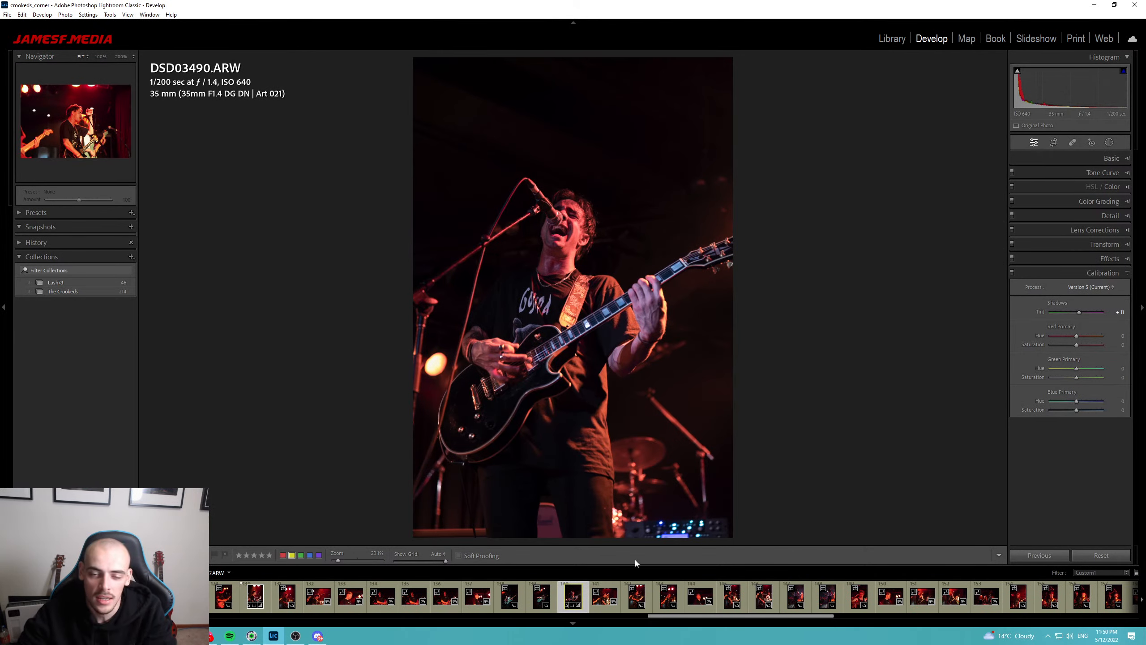
{"action": "key", "text": "r"}
{"action": "left_click_drag", "start_coordinate": [574, 113], "coordinate": [575, 124]}
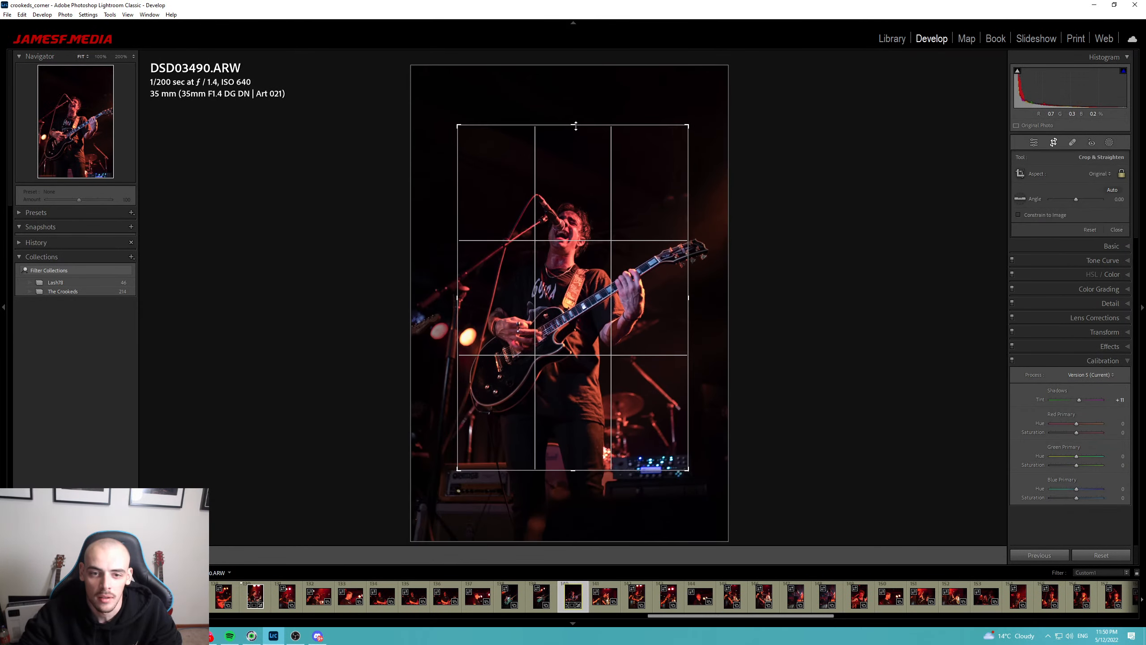
{"action": "left_click_drag", "start_coordinate": [589, 184], "coordinate": [577, 189]}
{"action": "key", "text": "Return"}
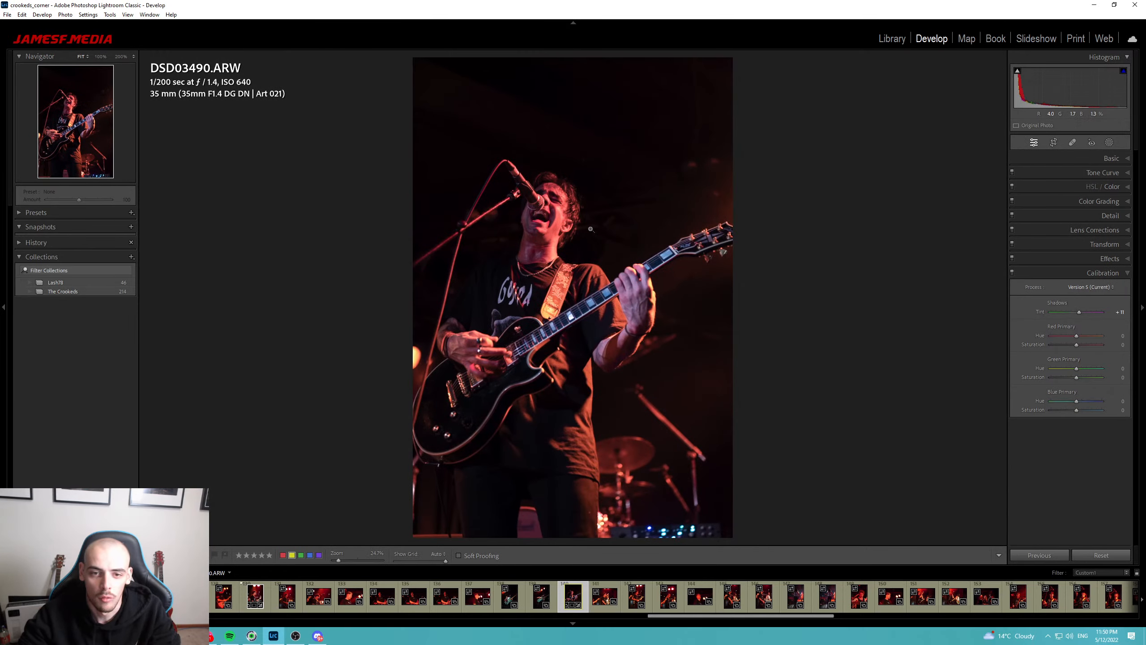
Adjust the basic tone of DSD03490.ARW to exposure +1.05, contrast +39 and highlights -7.
{"action": "left_click", "coordinate": [1118, 158]}
{"action": "double_click", "coordinate": [1080, 251]}
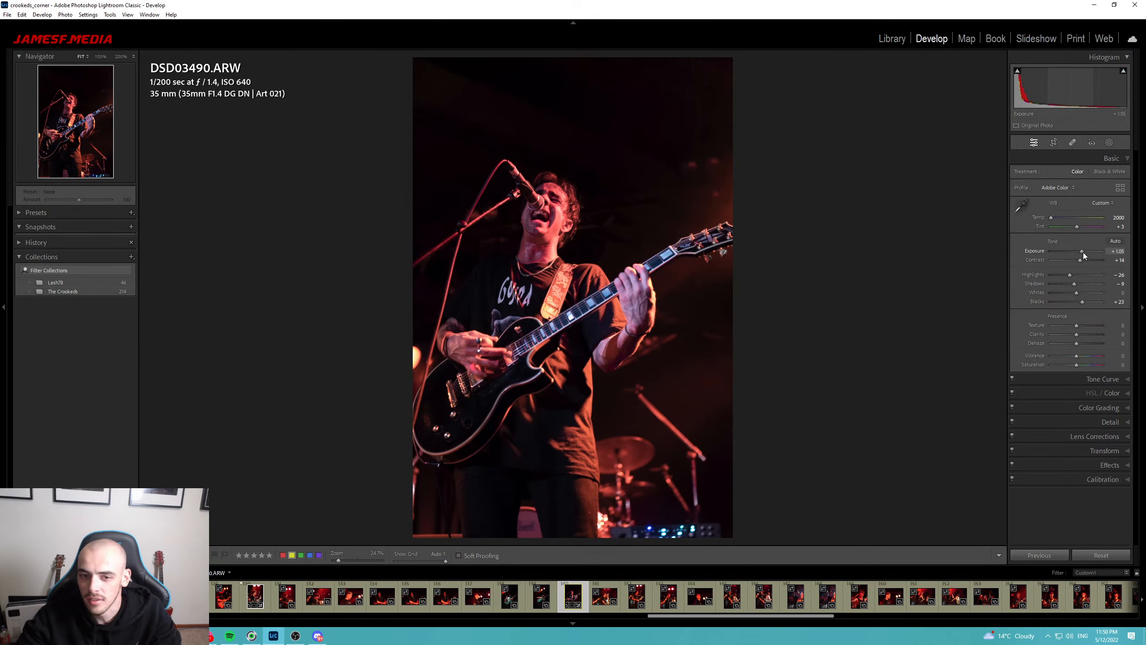
{"action": "left_click_drag", "start_coordinate": [1074, 252], "coordinate": [1068, 276]}
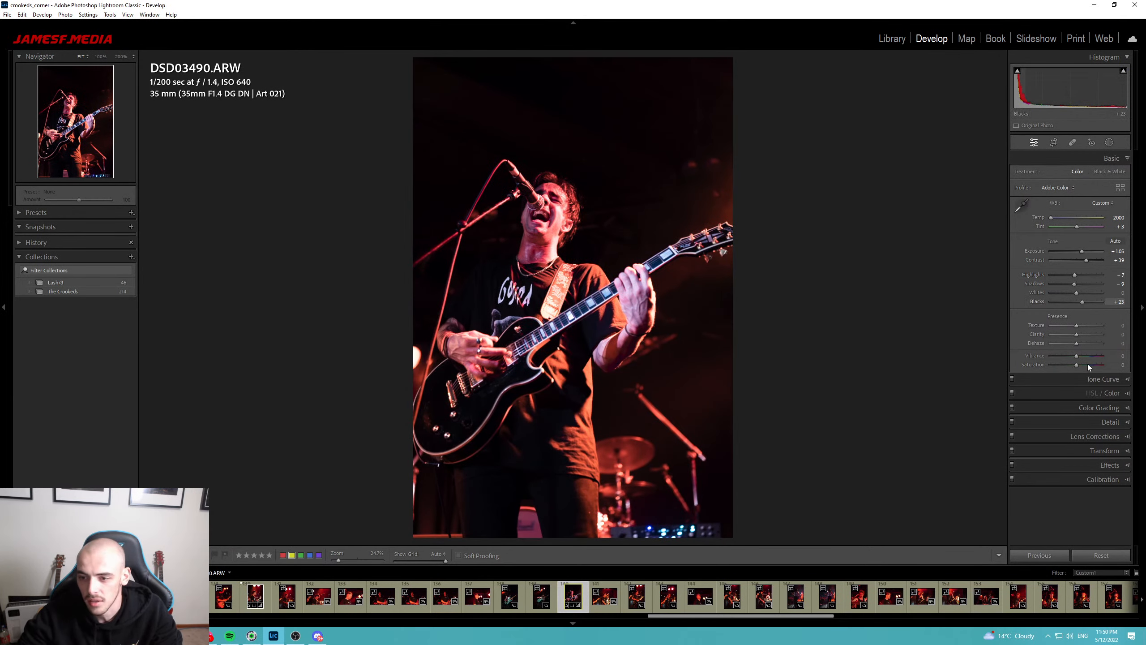
Try red hue +62 and saturation +8, and reset the red range's hue, saturation and luminance to 0.
{"action": "left_click", "coordinate": [1111, 393]}
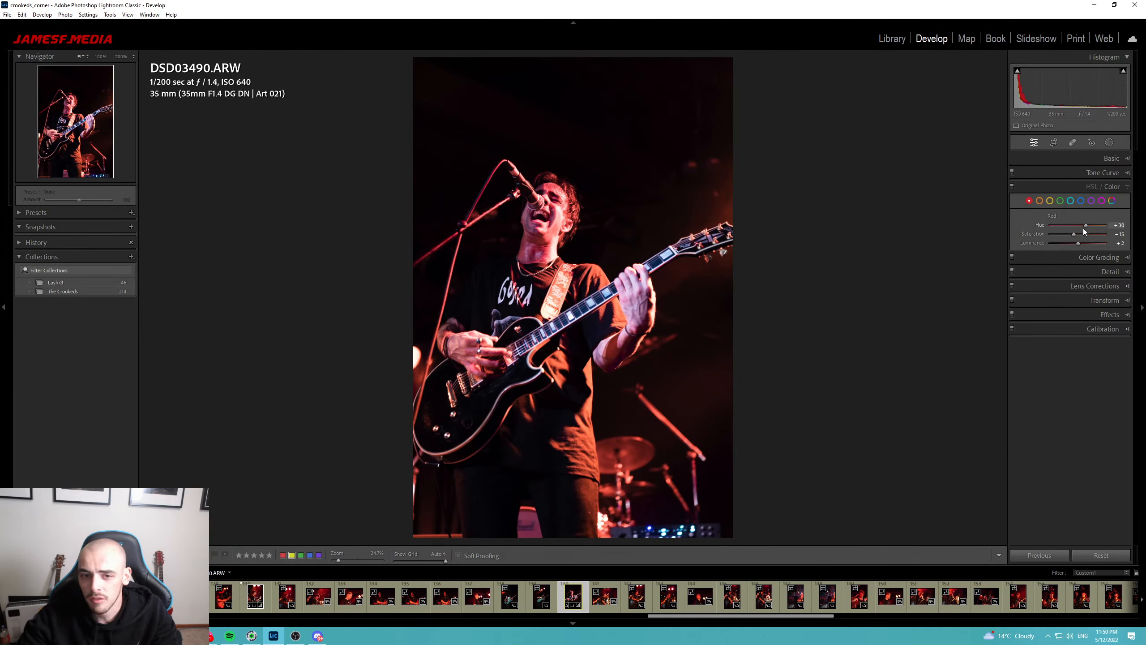
{"action": "mouse_move", "coordinate": [1087, 224]}
{"action": "left_mouse_down"}
{"action": "mouse_move", "coordinate": [1096, 226]}
{"action": "mouse_move", "coordinate": [1069, 233]}
{"action": "mouse_move", "coordinate": [1080, 234]}
{"action": "left_mouse_up"}
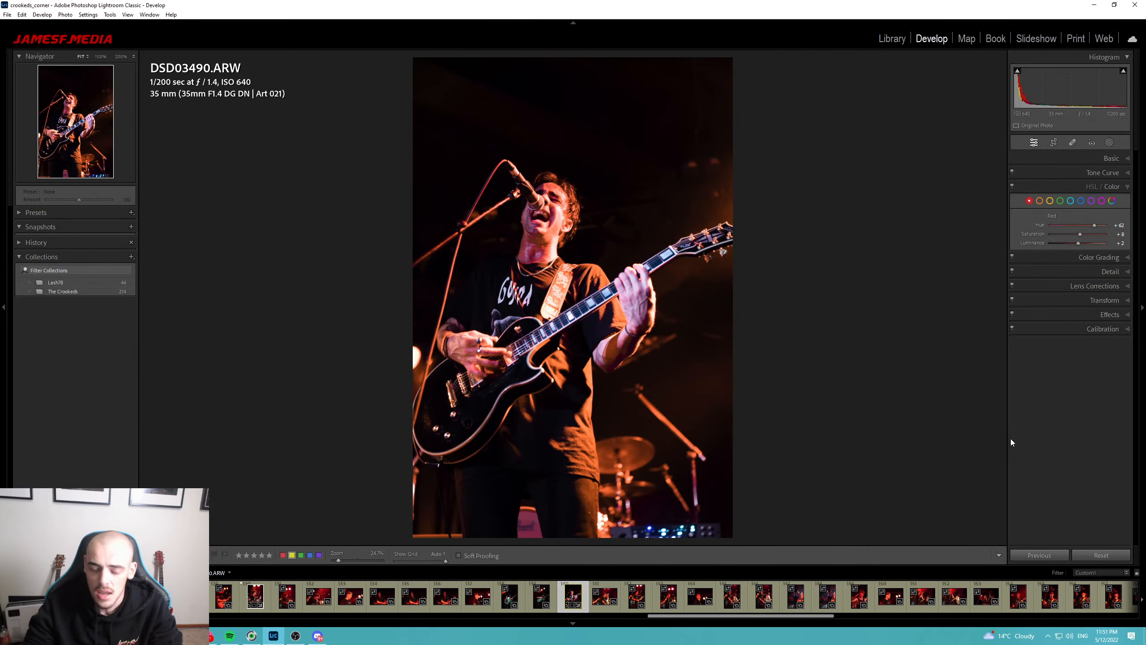
{"action": "left_click_drag", "start_coordinate": [1089, 227], "coordinate": [1080, 227]}
{"action": "double_click", "coordinate": [1080, 226]}
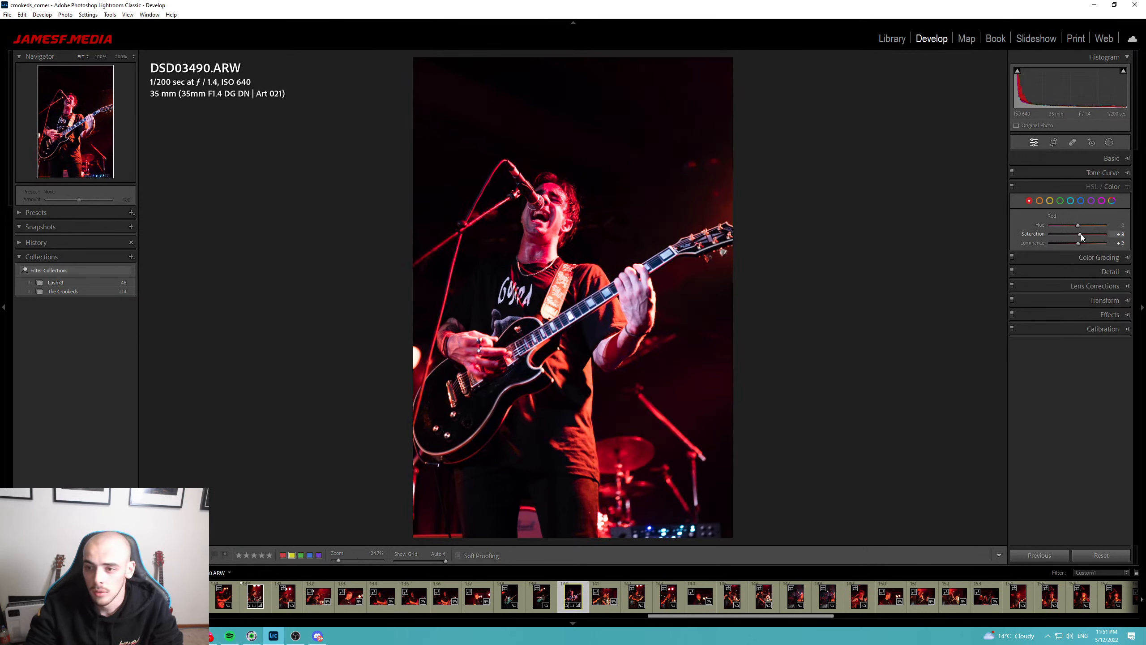
{"action": "double_click", "coordinate": [1077, 244]}
Set the red hue to +30 after checking the orange range, and flag DSD03490.ARW as a pick.
{"action": "left_click", "coordinate": [1040, 200]}
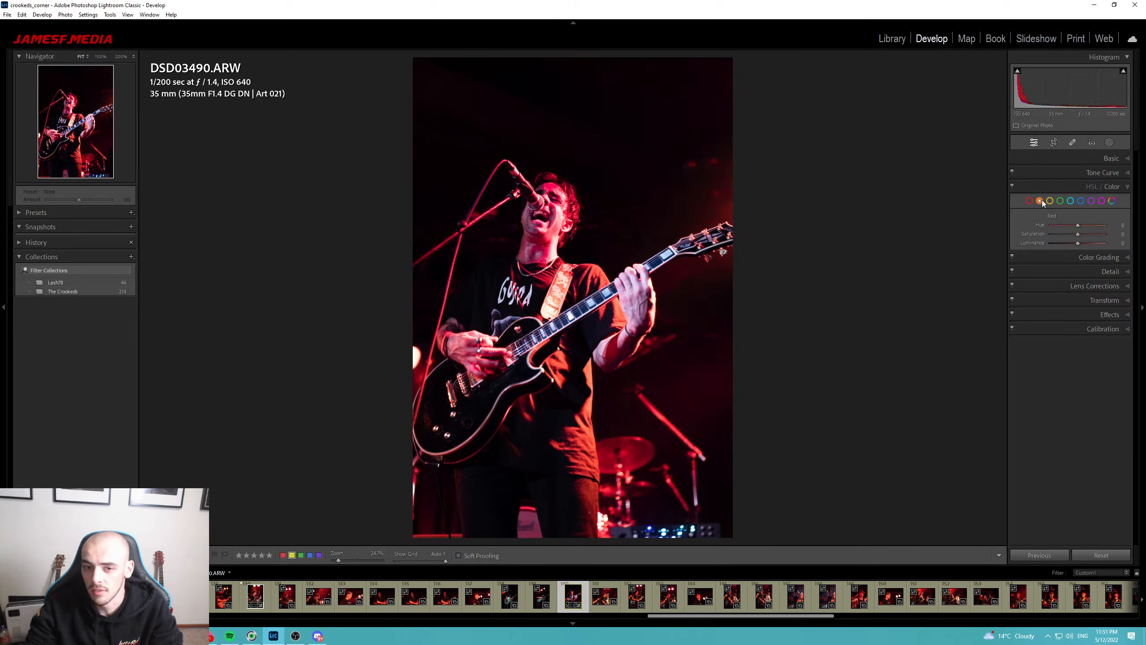
{"action": "mouse_move", "coordinate": [1083, 225]}
{"action": "left_mouse_down"}
{"action": "mouse_move", "coordinate": [1063, 223]}
{"action": "mouse_move", "coordinate": [1085, 227]}
{"action": "left_mouse_up"}
{"action": "double_click", "coordinate": [1063, 224]}
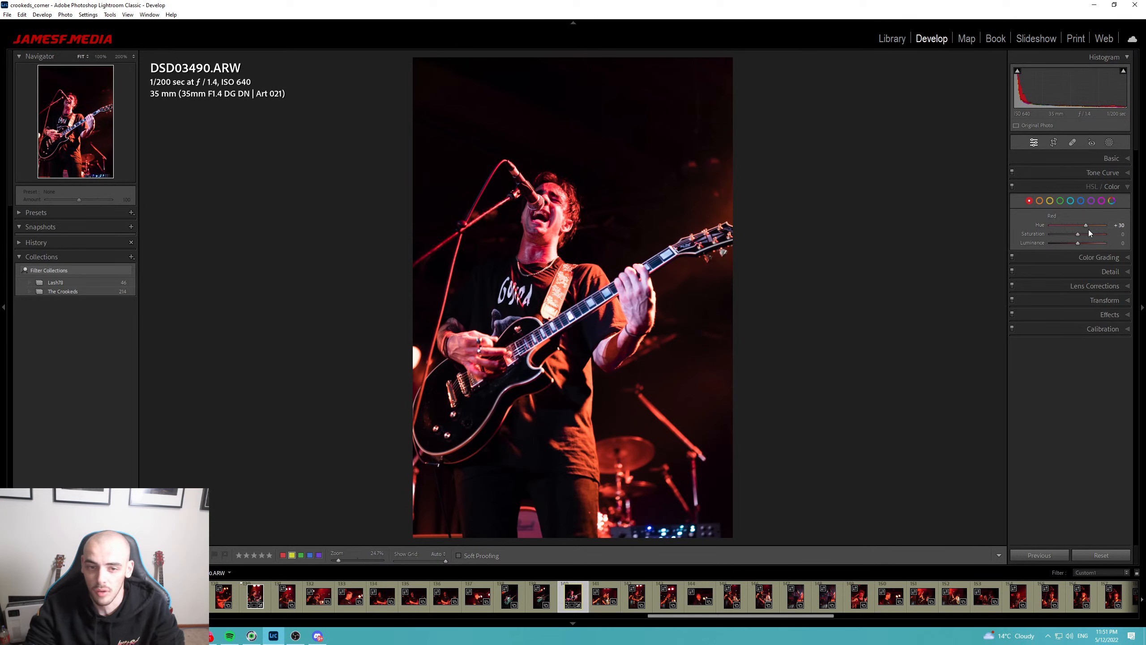
{"action": "key", "text": "p"}
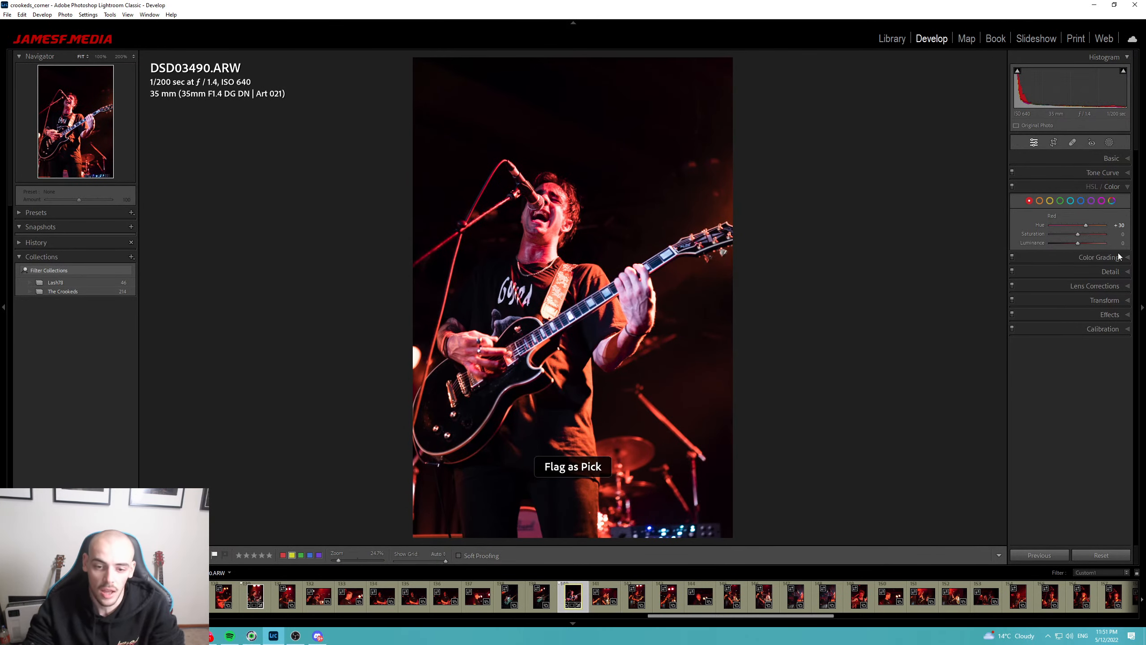
Open DSC04472.ARW and crop it tighter around the singer at the original aspect ratio, cutting out the stage lights above.
{"action": "left_click", "coordinate": [602, 607]}
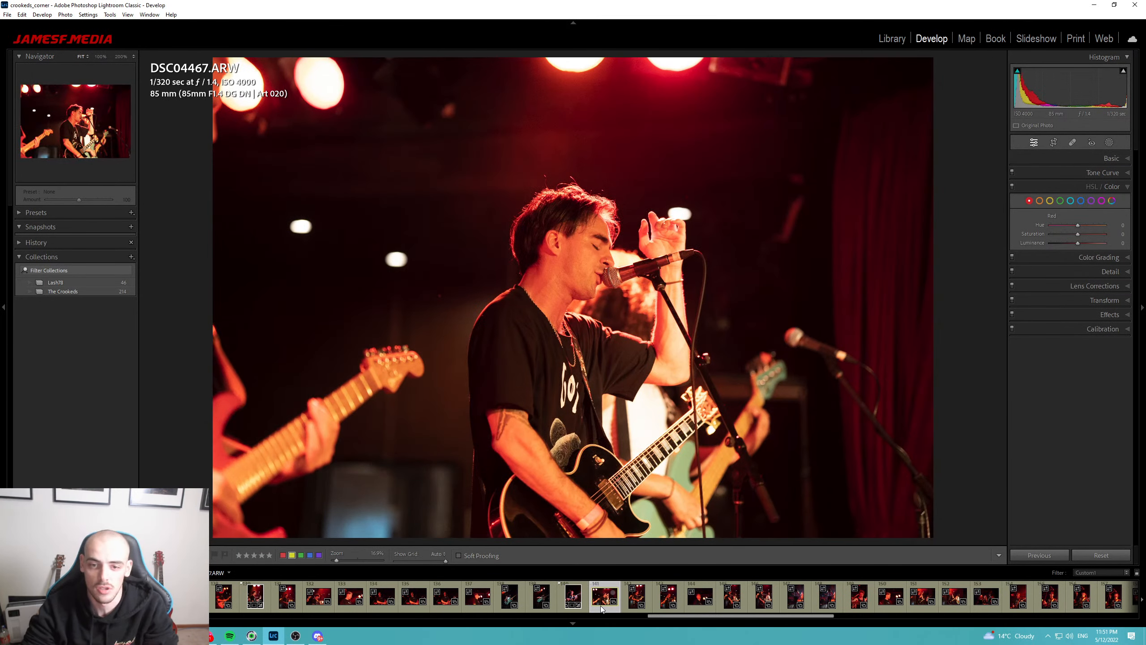
{"action": "key", "text": "Right"}
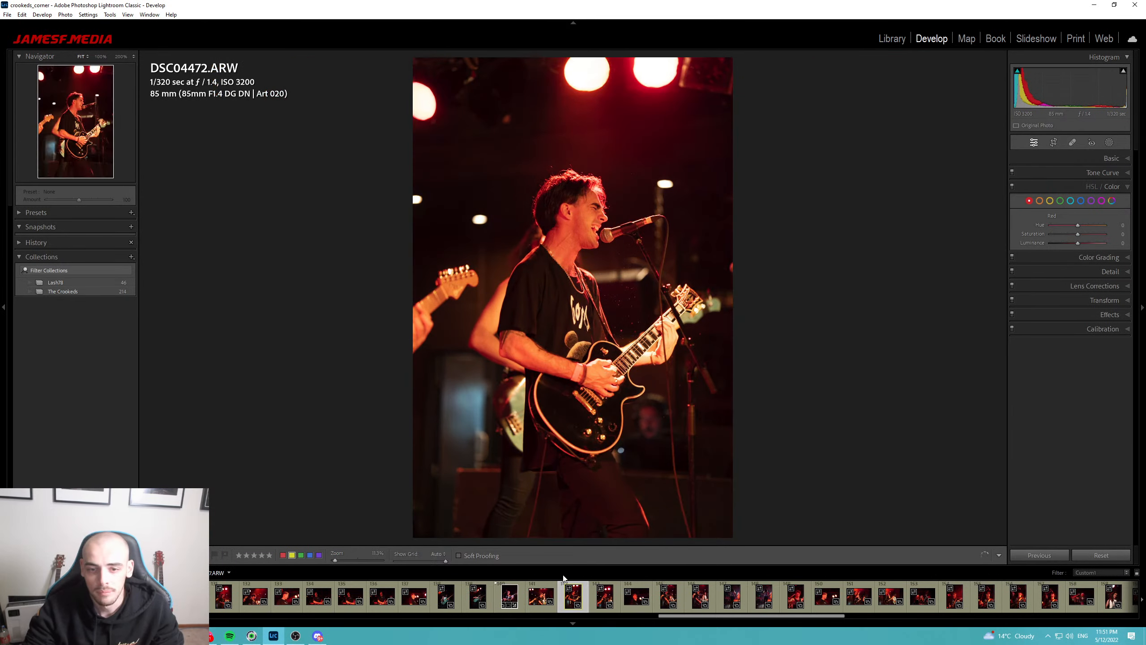
{"action": "key", "text": "r"}
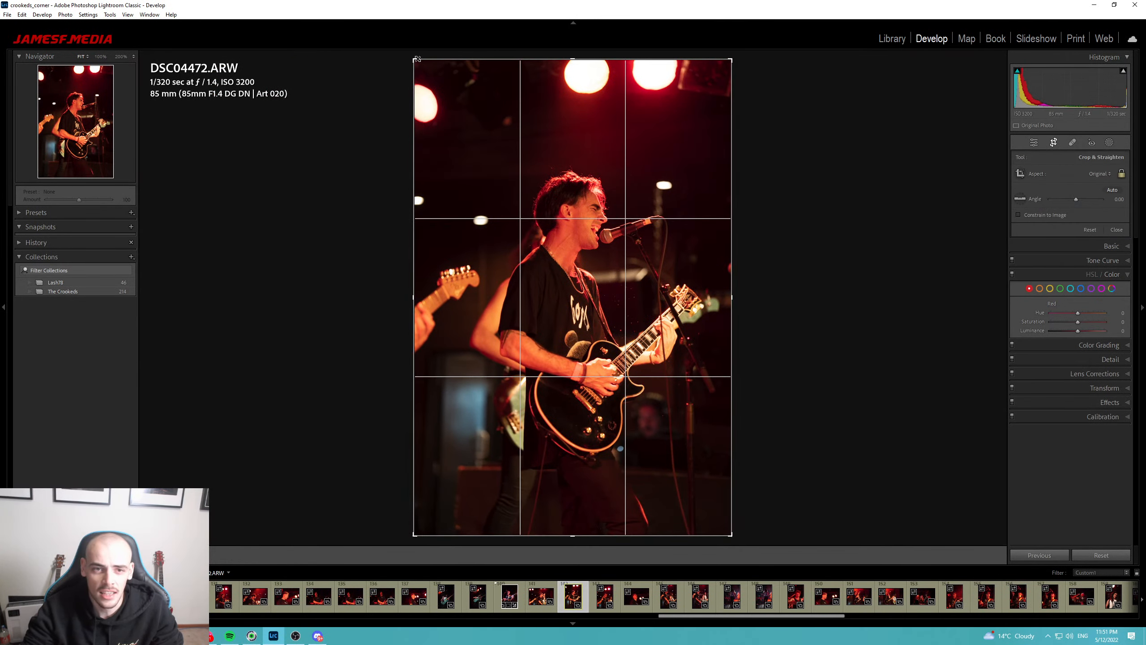
{"action": "left_click_drag", "start_coordinate": [413, 57], "coordinate": [435, 83]}
{"action": "key", "text": "Return"}
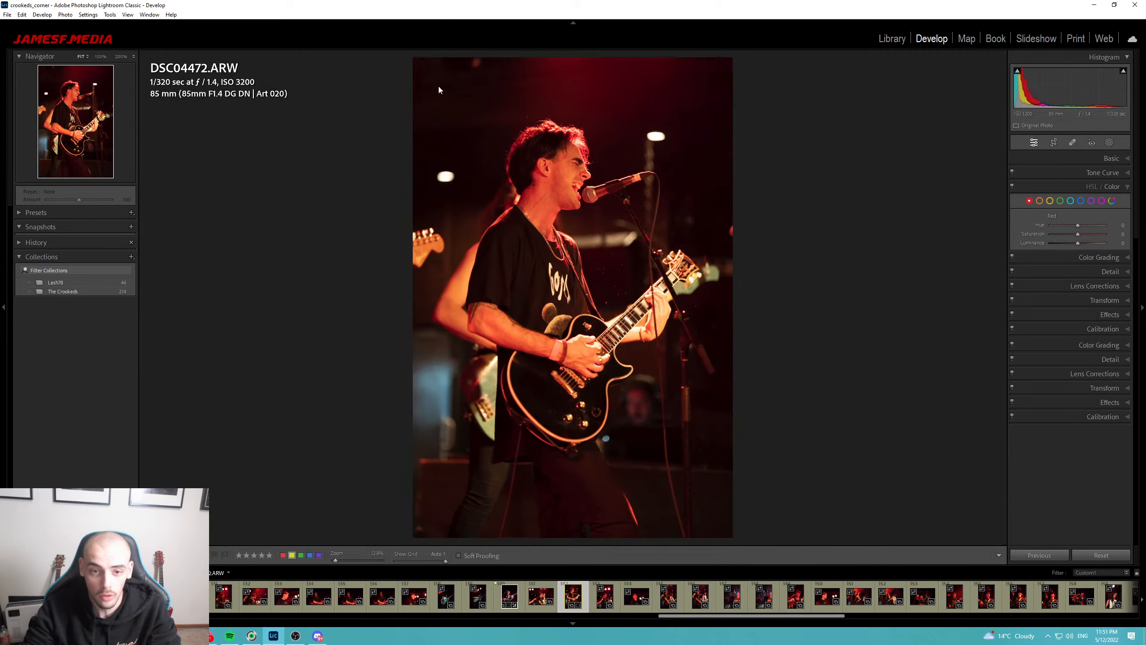
Grade DSC04472.ARW with temperature 2351, tint -11, exposure +0.53, contrast +26, highlights -14, shadows +18 and blacks -14.
{"action": "left_click", "coordinate": [1110, 158]}
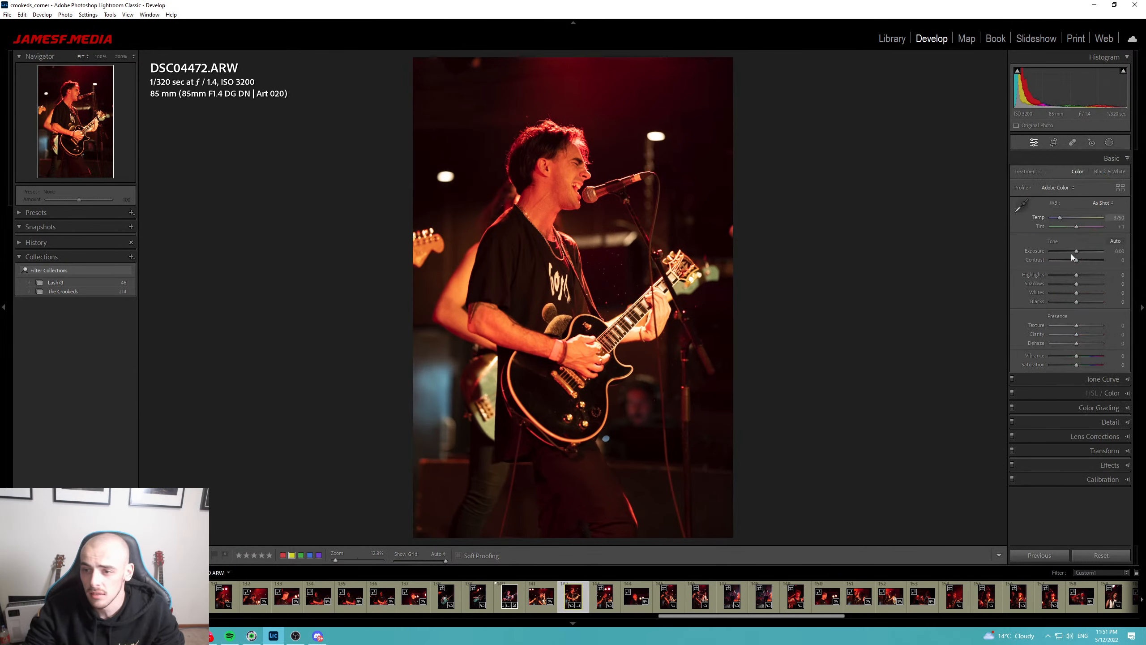
{"action": "mouse_move", "coordinate": [1060, 217]}
{"action": "left_mouse_down"}
{"action": "mouse_move", "coordinate": [1050, 219]}
{"action": "mouse_move", "coordinate": [1072, 230]}
{"action": "left_mouse_up"}
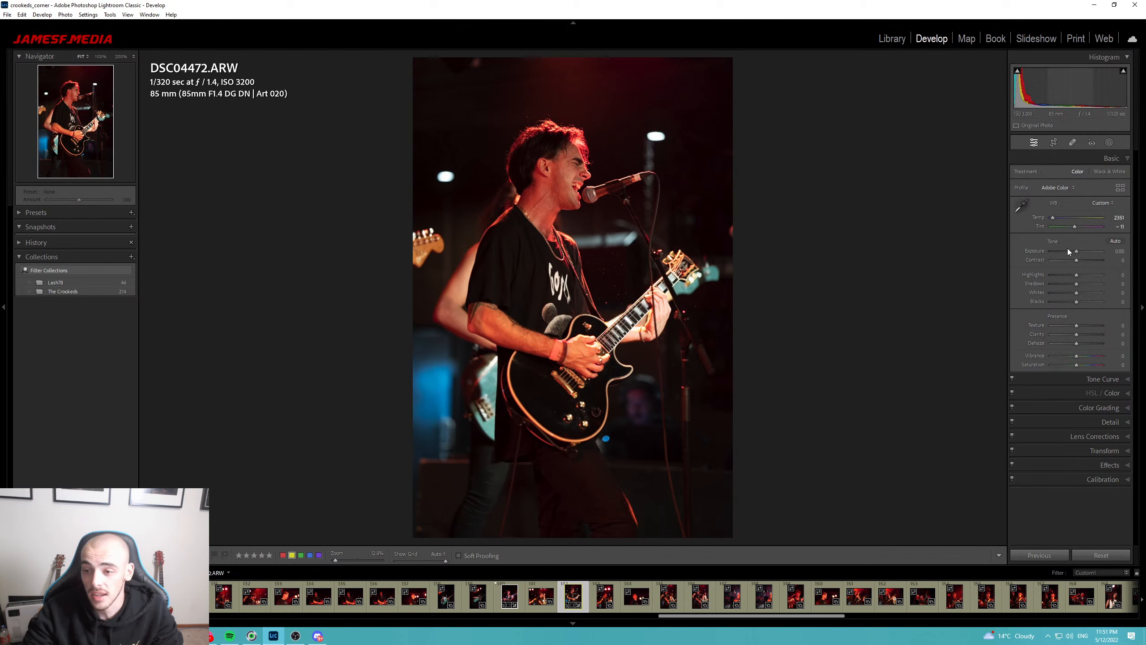
{"action": "left_click_drag", "start_coordinate": [1076, 252], "coordinate": [1073, 301]}
Add a large inverted radial gradient mask around the singer, try its exposure at -0.64, and reset that exposure.
{"action": "key", "text": "m"}
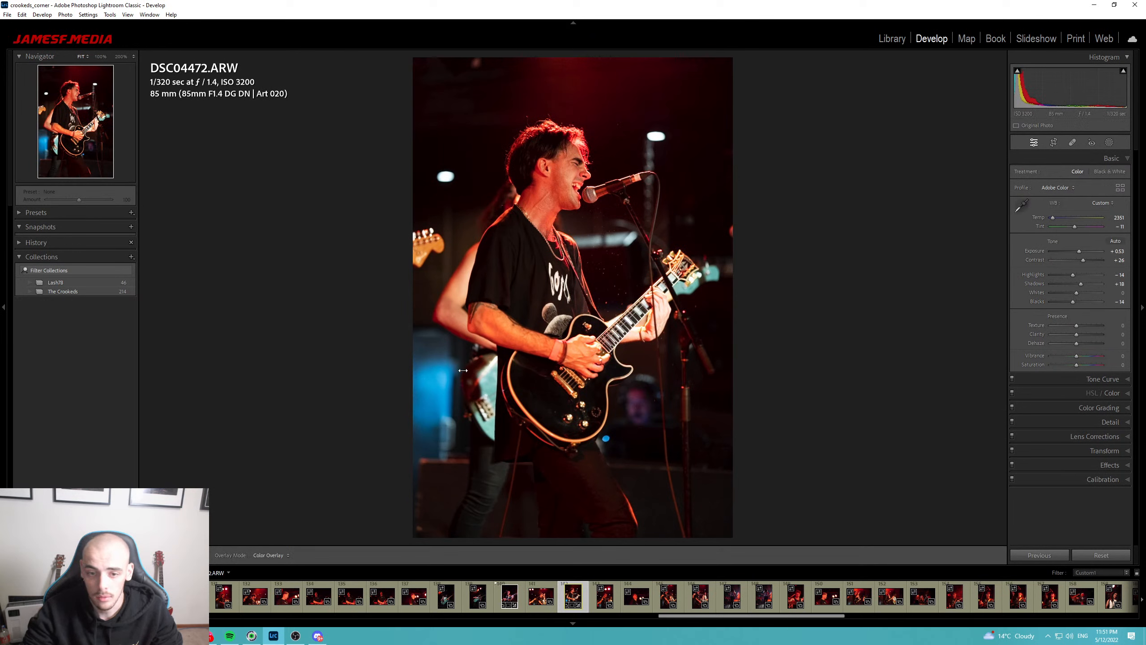
{"action": "key", "text": "m"}
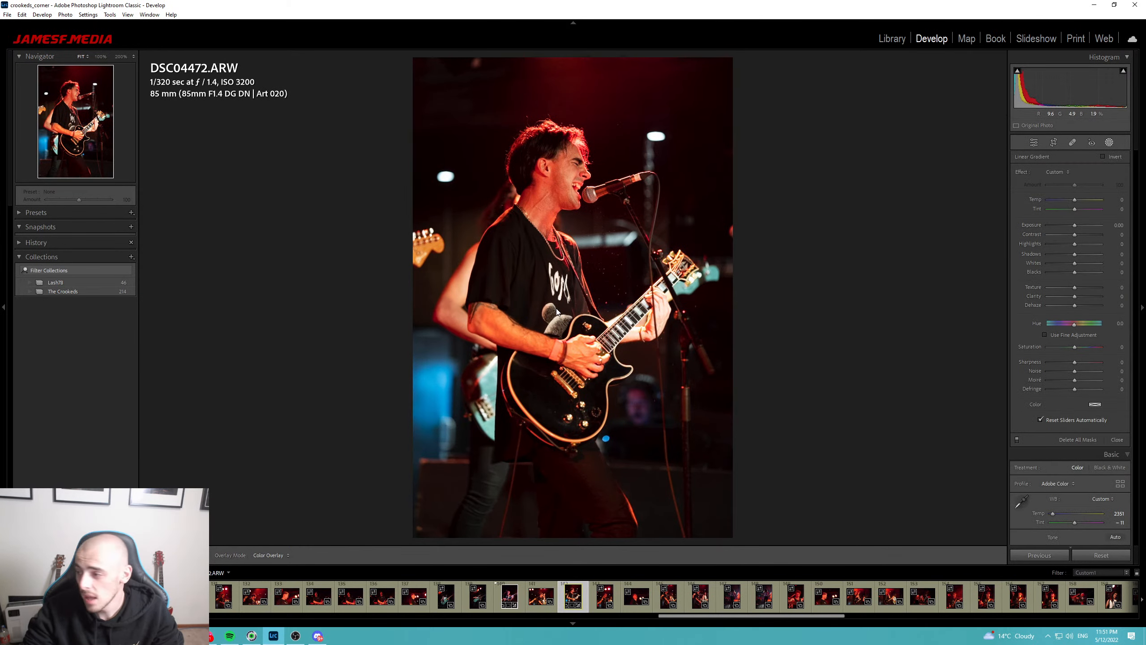
{"action": "key", "text": "shift+m"}
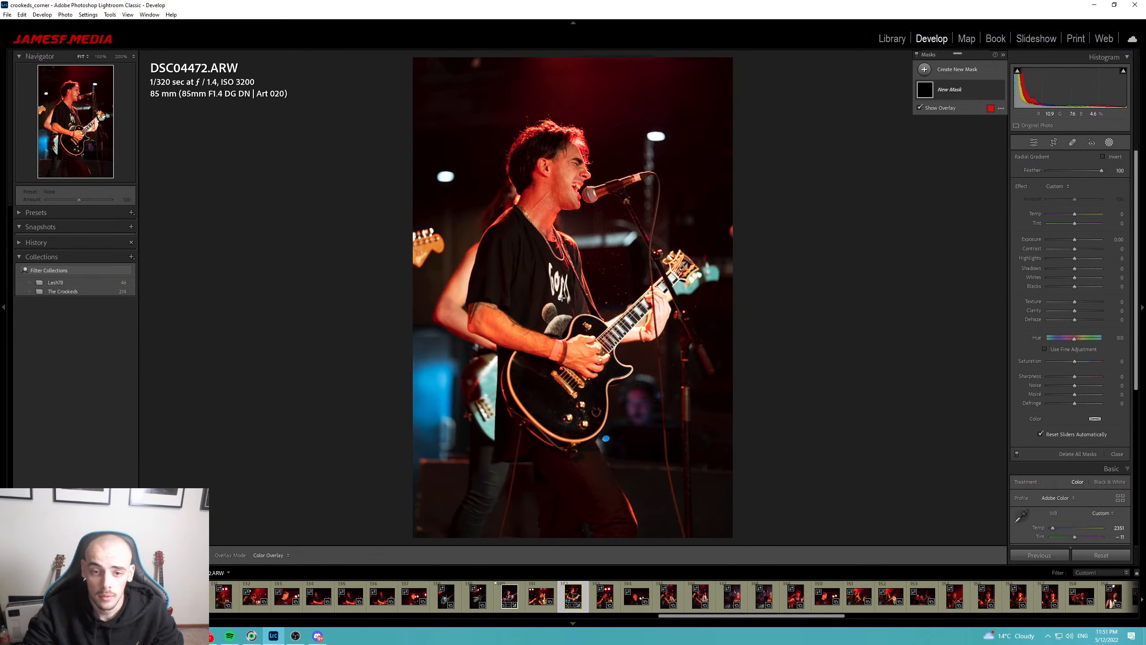
{"action": "left_click_drag", "start_coordinate": [561, 300], "coordinate": [702, 555]}
{"action": "left_click", "coordinate": [1110, 157]}
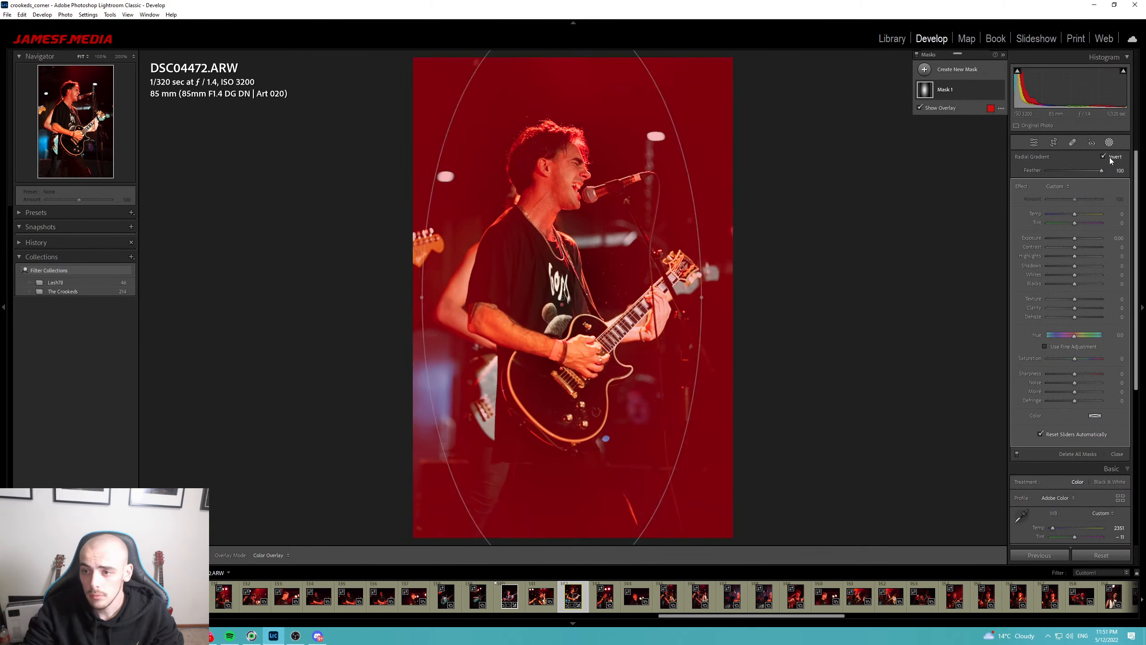
{"action": "left_click_drag", "start_coordinate": [1076, 239], "coordinate": [1071, 240]}
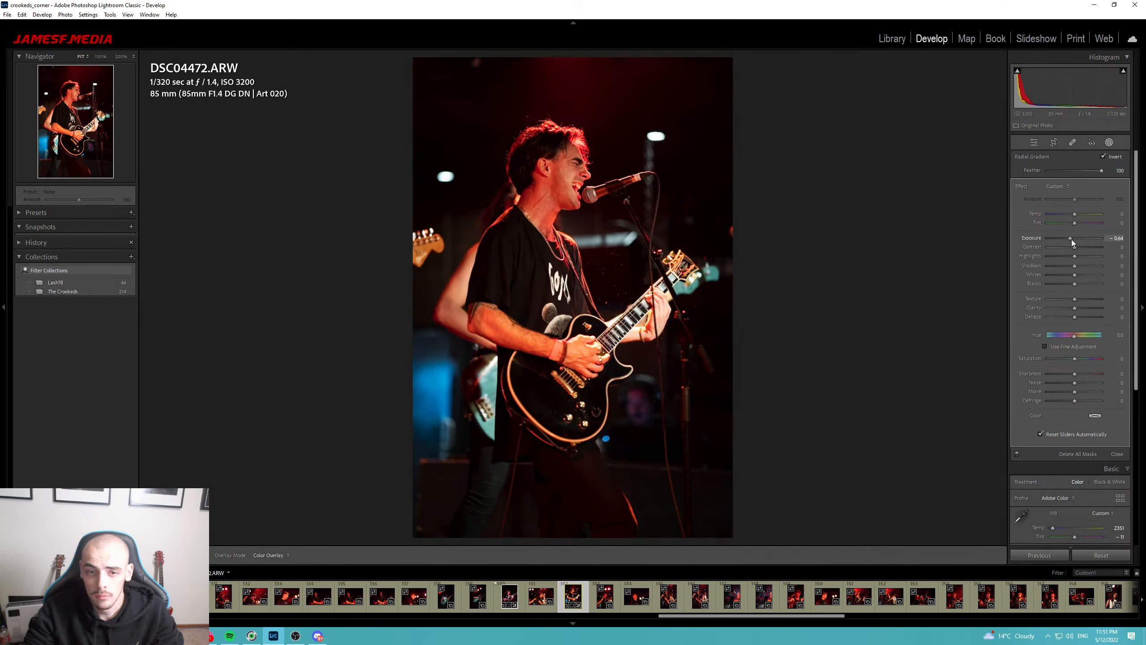
{"action": "double_click", "coordinate": [1070, 239]}
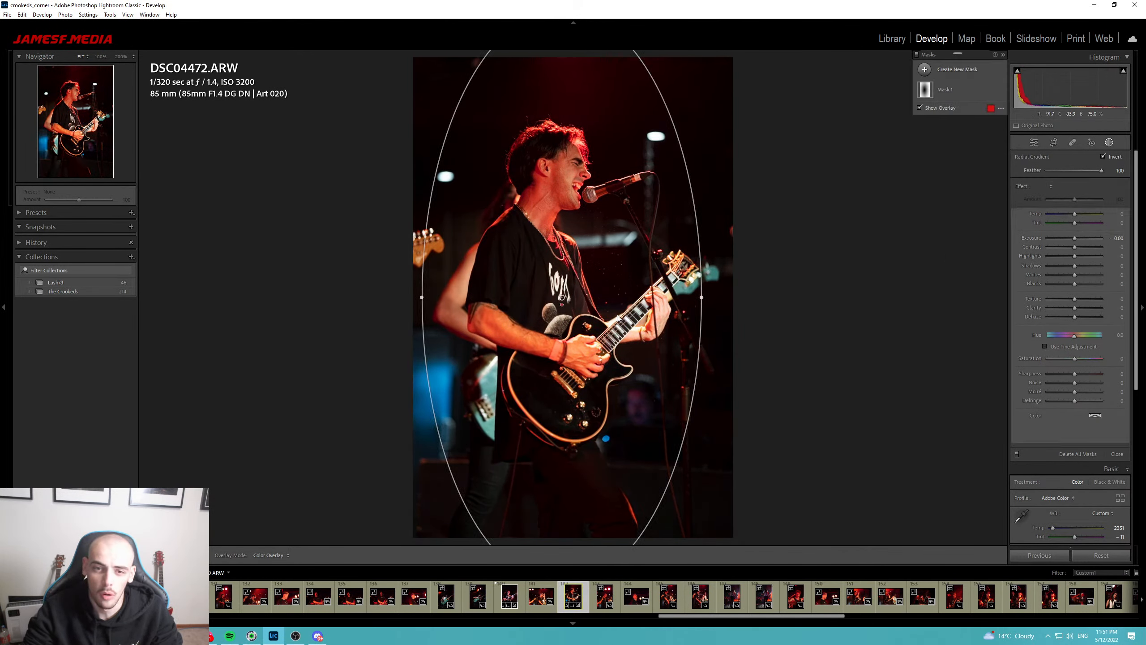
{"action": "key", "text": "shift+w"}
Flag DSC04472.ARW as a pick and filter the photos to show only flagged picks.
{"action": "key", "text": "p"}
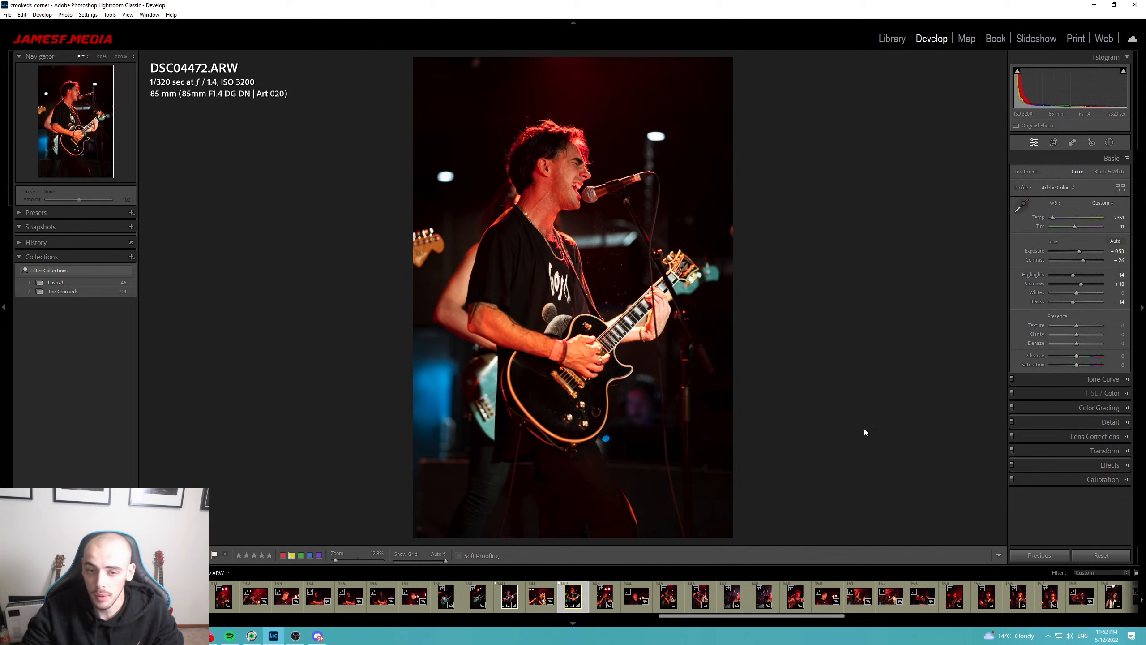
{"action": "key", "text": "p"}
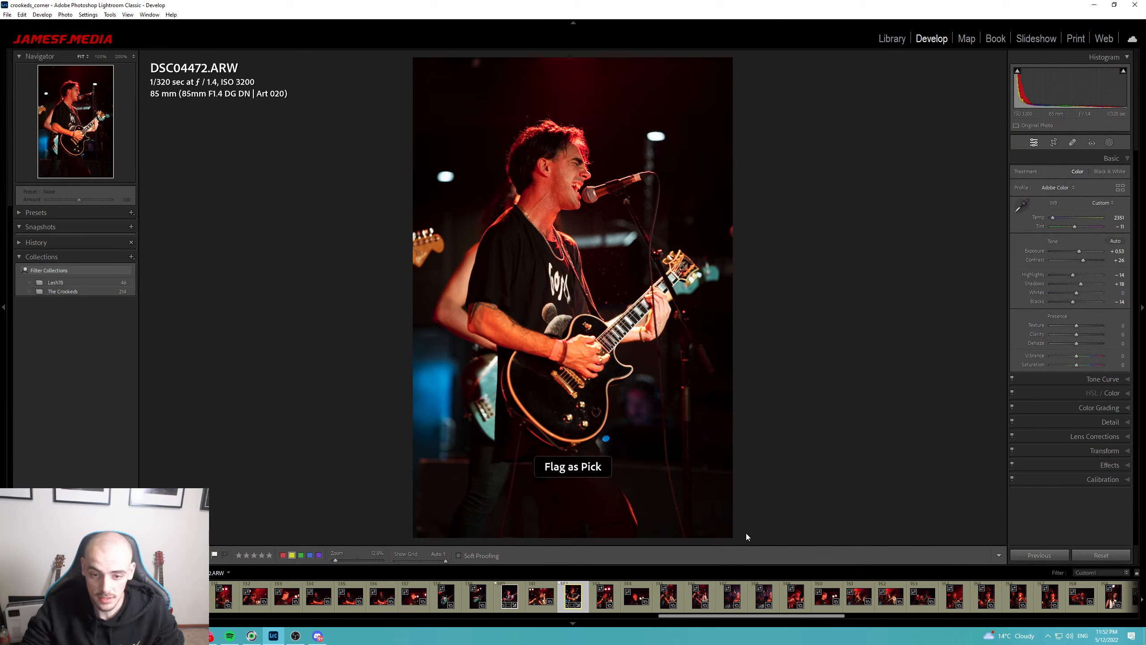
{"action": "left_click", "coordinate": [1089, 572]}
{"action": "left_click", "coordinate": [1031, 488]}
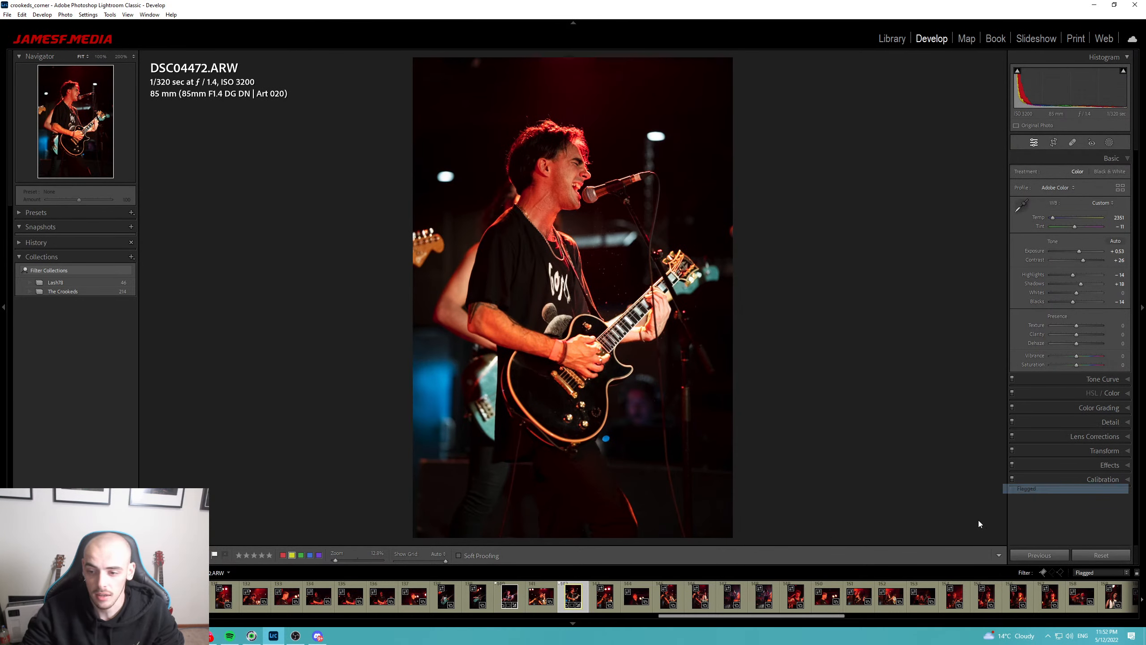
{"action": "left_click", "coordinate": [1042, 574]}
{"action": "left_click", "coordinate": [1044, 573]}
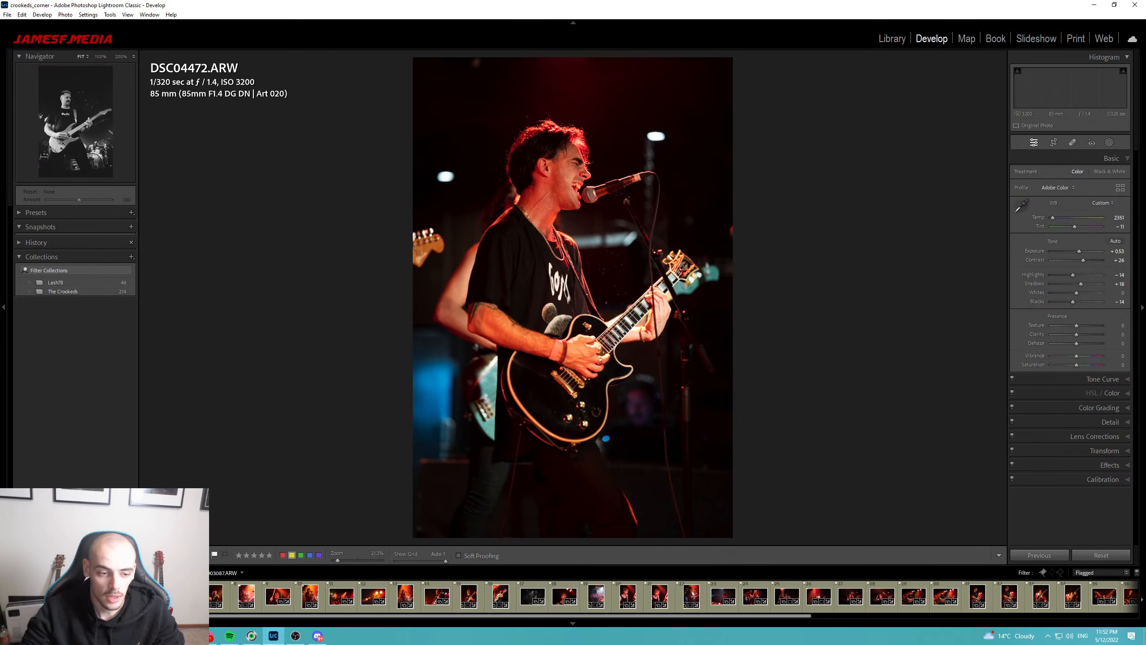
Show the flagged photos as a grid with large thumbnails and review the whole set from first to last.
{"action": "key", "text": "g"}
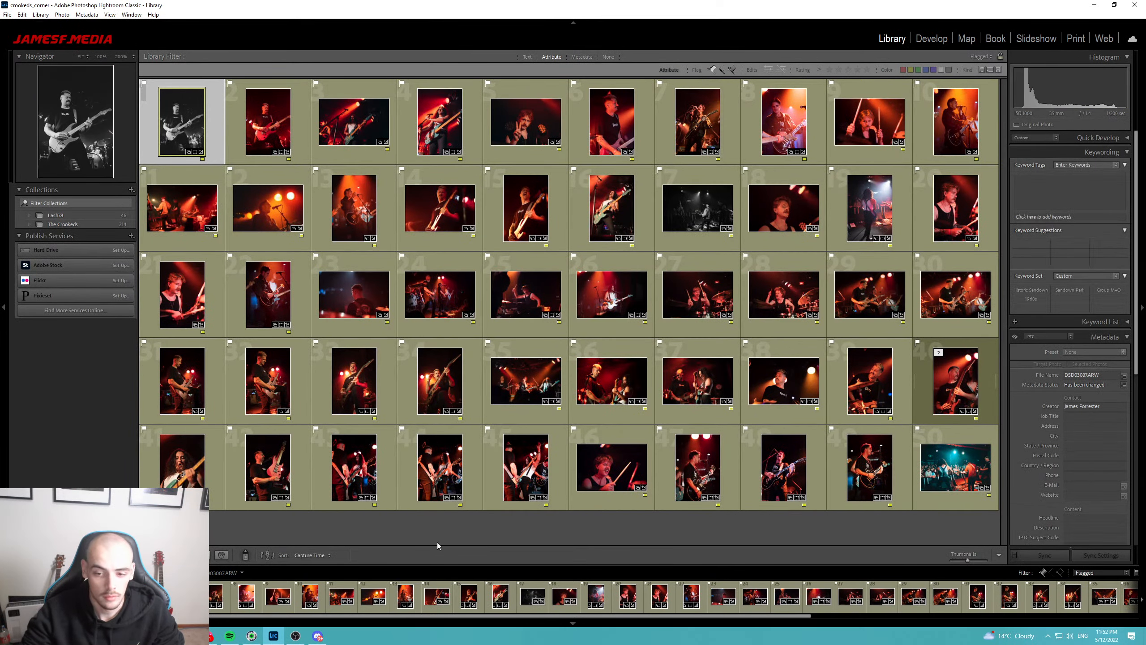
{"action": "left_click_drag", "start_coordinate": [967, 559], "coordinate": [987, 559]}
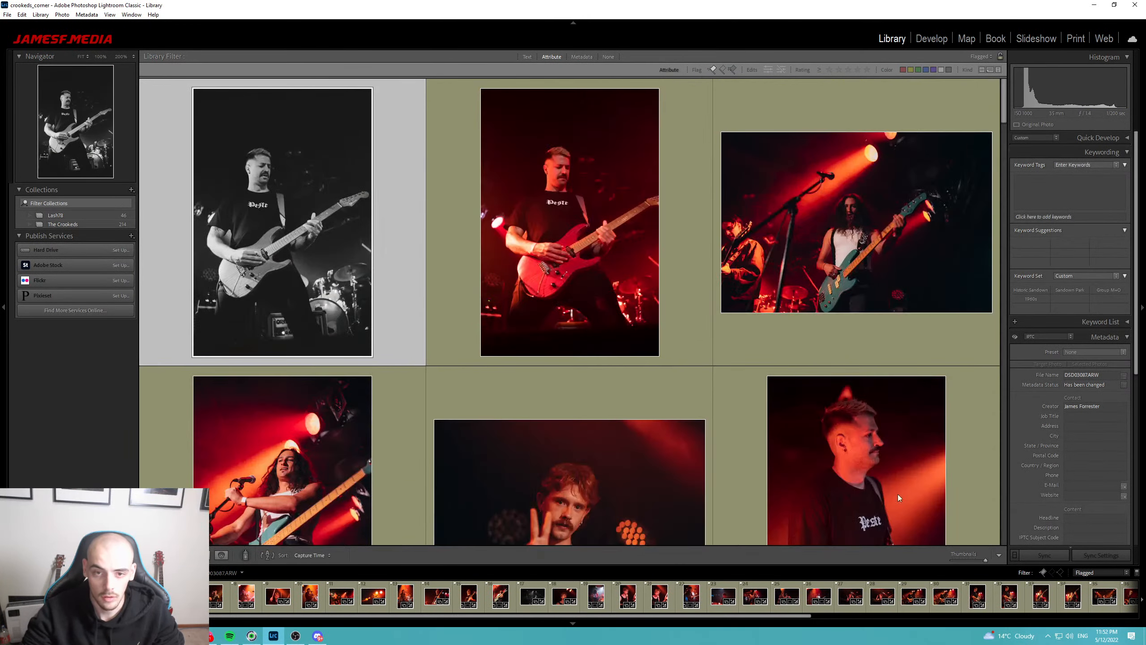
{"action": "scroll", "coordinate": [556, 248], "scroll_direction": "down", "scroll_amount": 5}
{"action": "scroll", "coordinate": [556, 248], "scroll_direction": "down", "scroll_amount": 10}
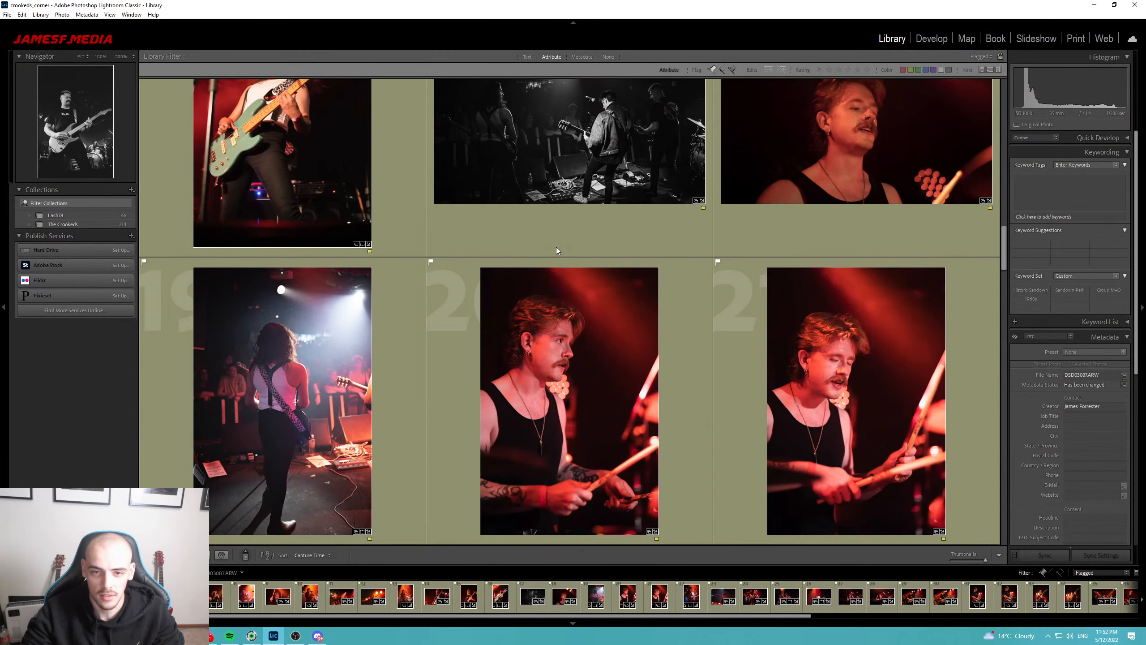
{"action": "scroll", "coordinate": [556, 247], "scroll_direction": "up", "scroll_amount": 17}
{"action": "scroll", "coordinate": [430, 281], "scroll_direction": "down", "scroll_amount": 17}
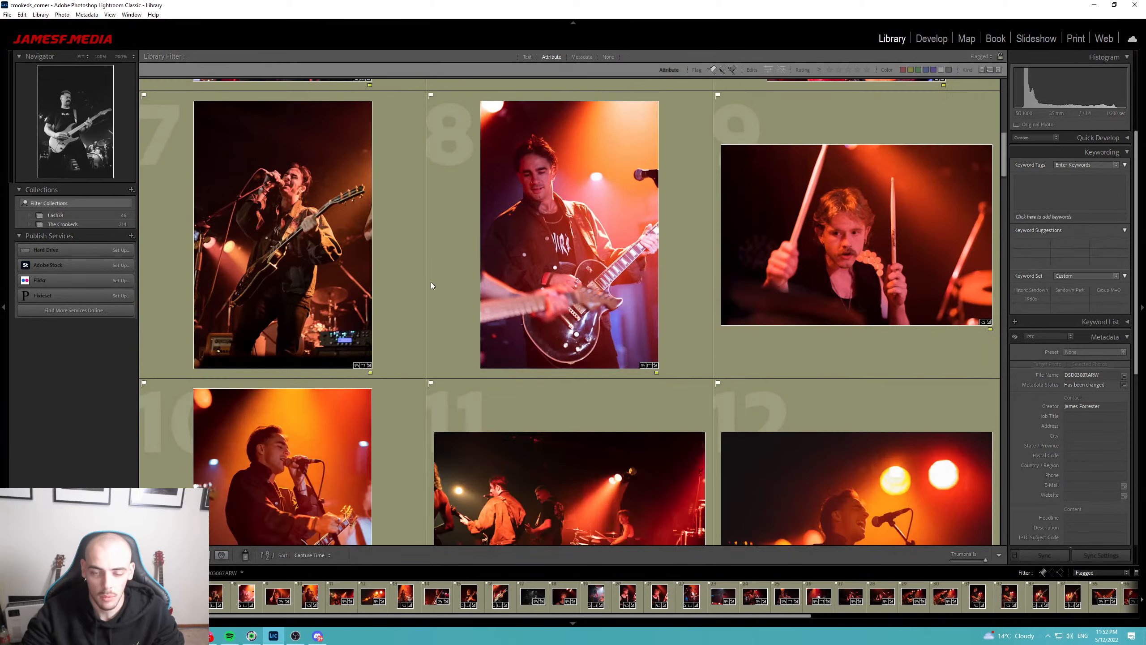
{"action": "scroll", "coordinate": [454, 284], "scroll_direction": "down", "scroll_amount": 12}
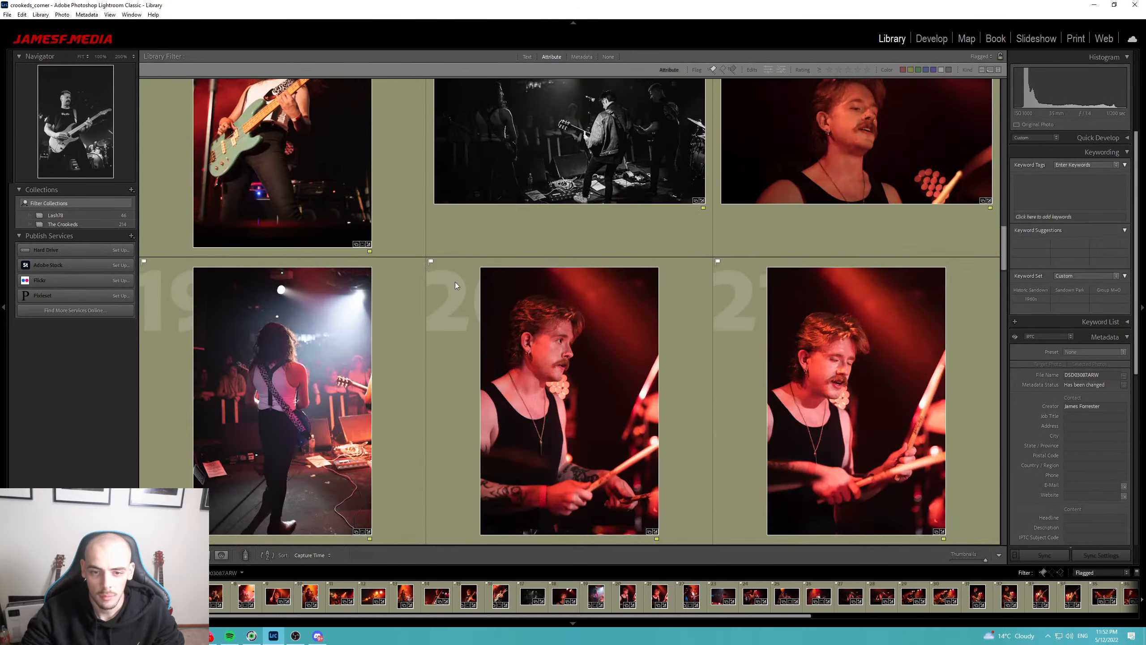
{"action": "scroll", "coordinate": [456, 284], "scroll_direction": "down", "scroll_amount": 12}
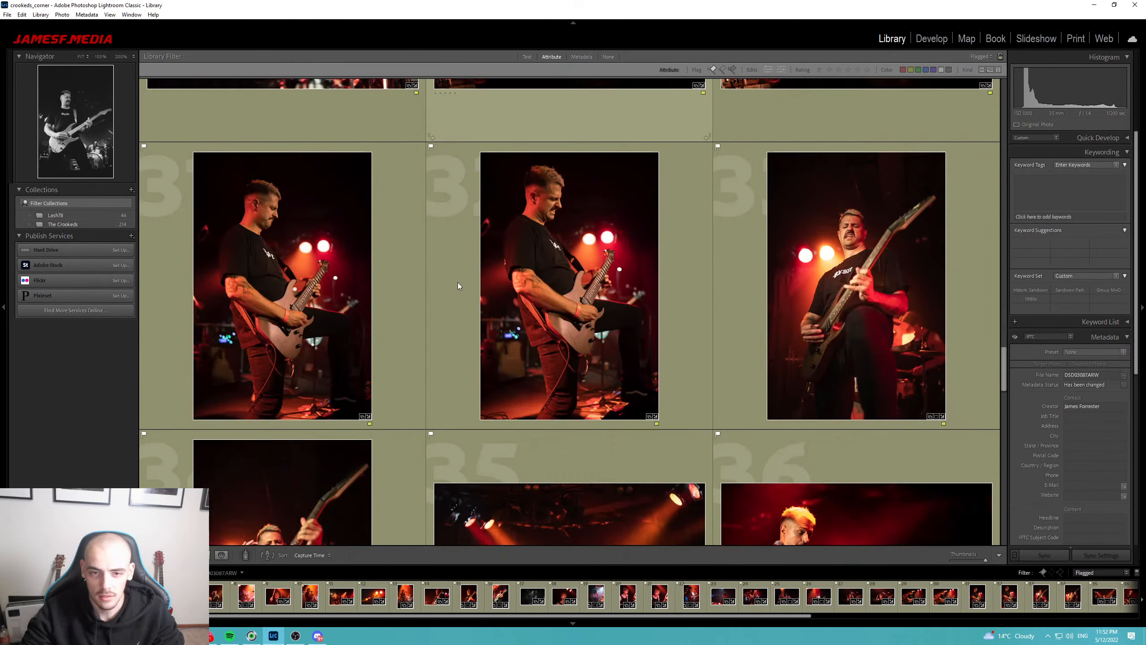
{"action": "scroll", "coordinate": [458, 286], "scroll_direction": "down", "scroll_amount": 8}
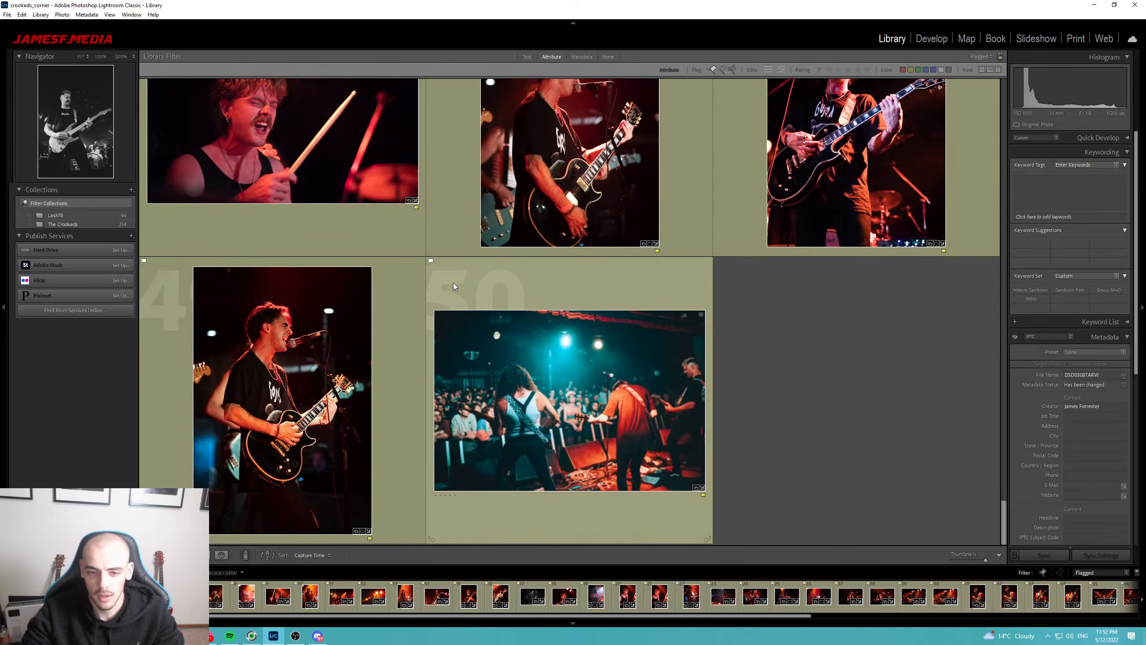
{"action": "scroll", "coordinate": [453, 283], "scroll_direction": "up", "scroll_amount": 6}
{"action": "scroll", "coordinate": [453, 283], "scroll_direction": "up", "scroll_amount": 8}
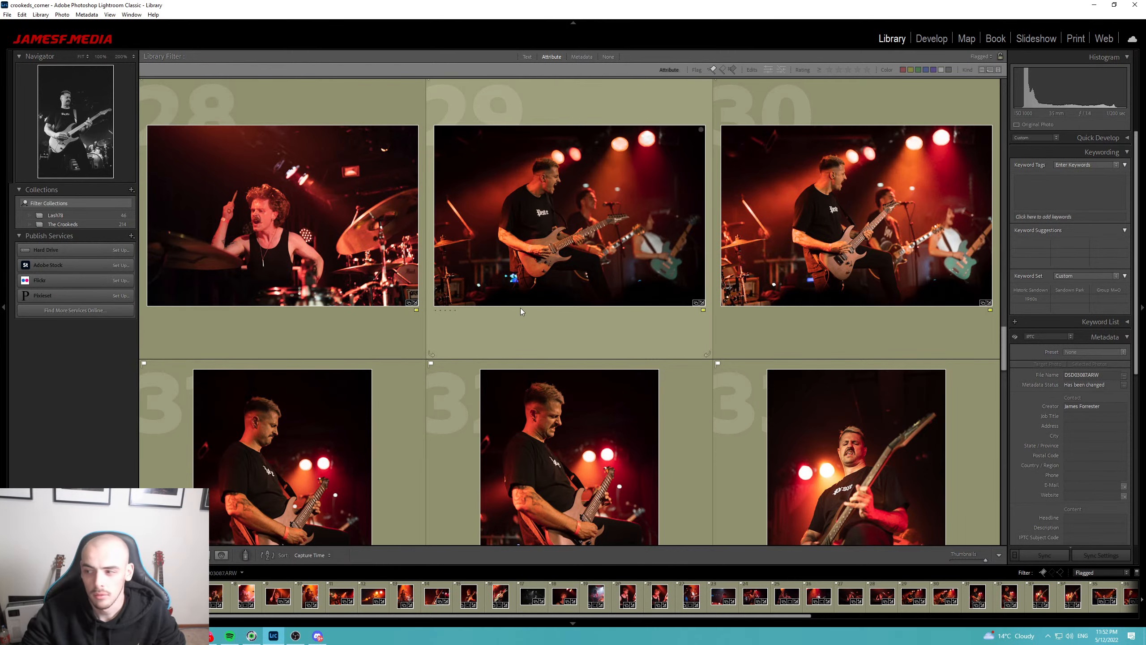
{"action": "scroll", "coordinate": [518, 306], "scroll_direction": "down", "scroll_amount": 10}
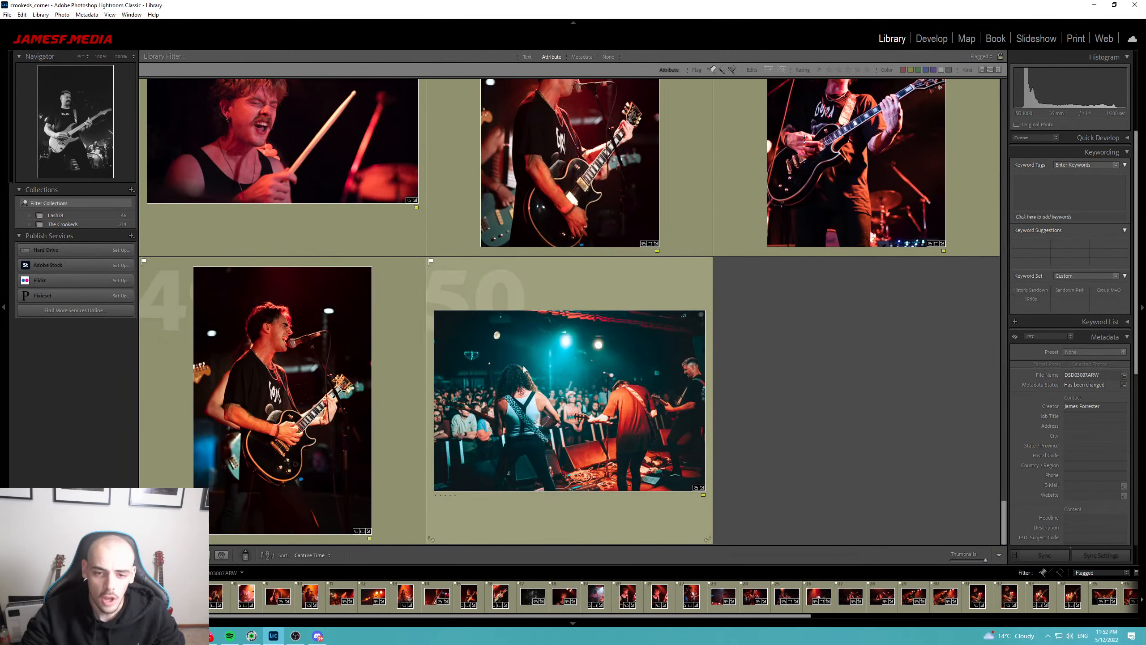
Open DSD03687.ARW for editing and examine its basic, tone curve, color grading, detail and lens correction settings.
{"action": "double_click", "coordinate": [536, 365]}
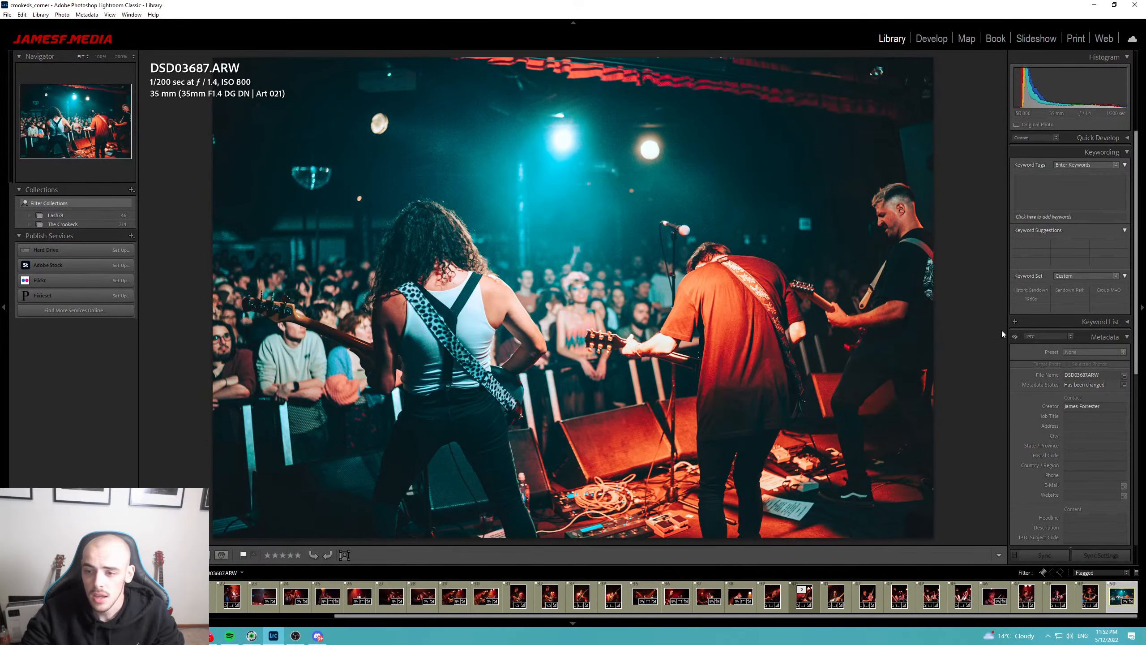
{"action": "key", "text": "g"}
{"action": "key", "text": "e"}
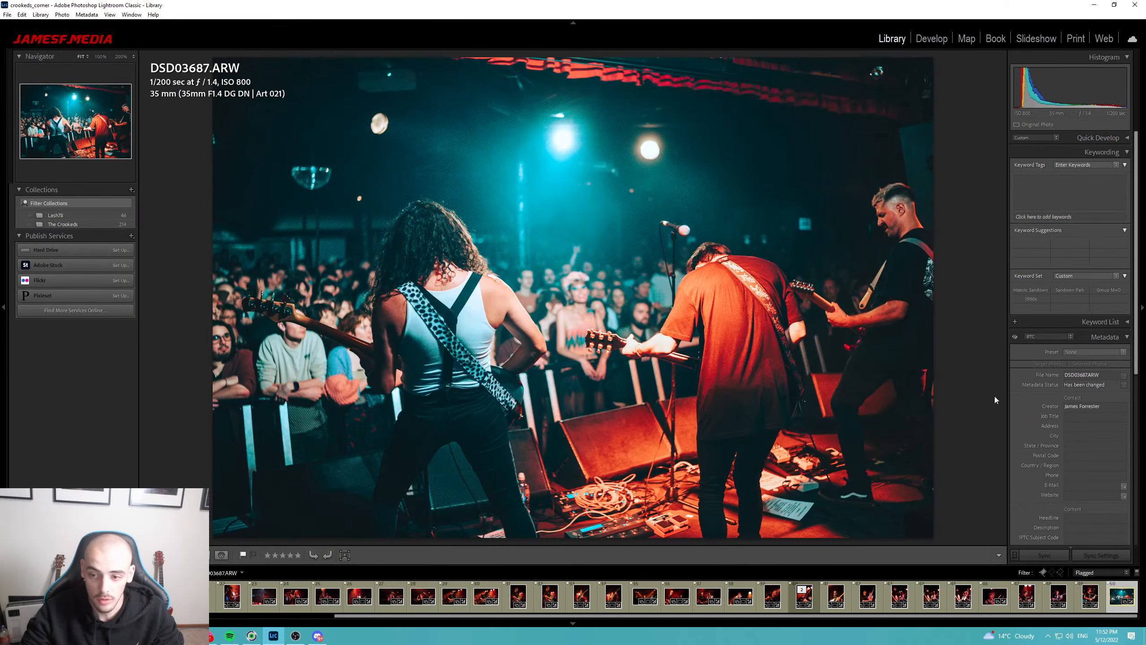
{"action": "key", "text": "d"}
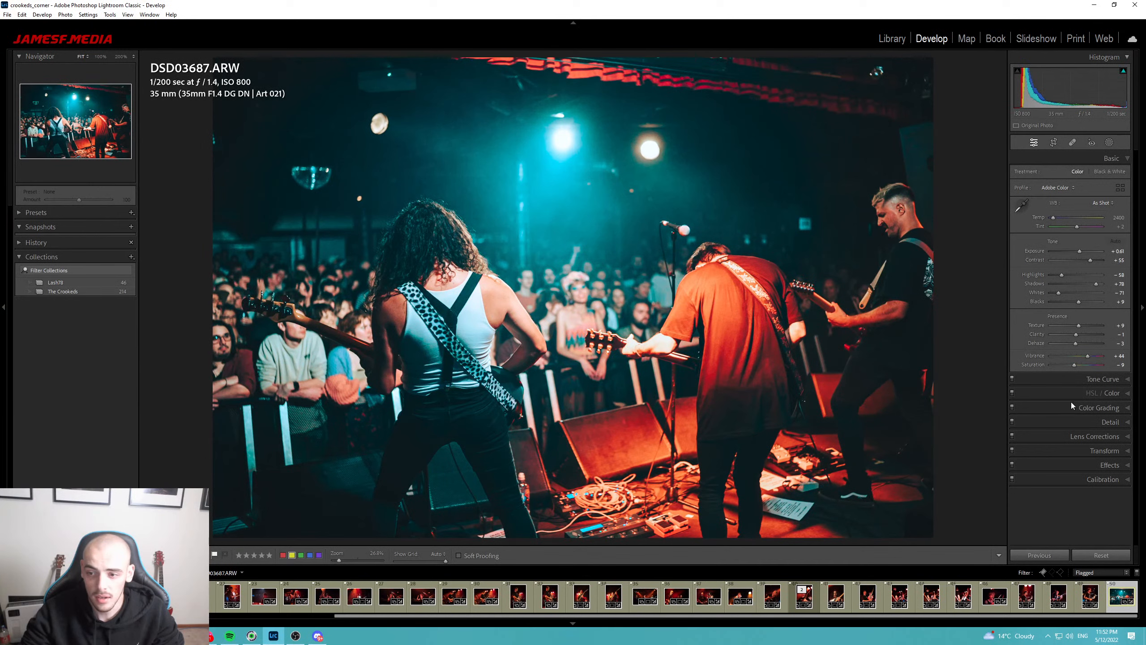
{"action": "left_click", "coordinate": [1112, 379]}
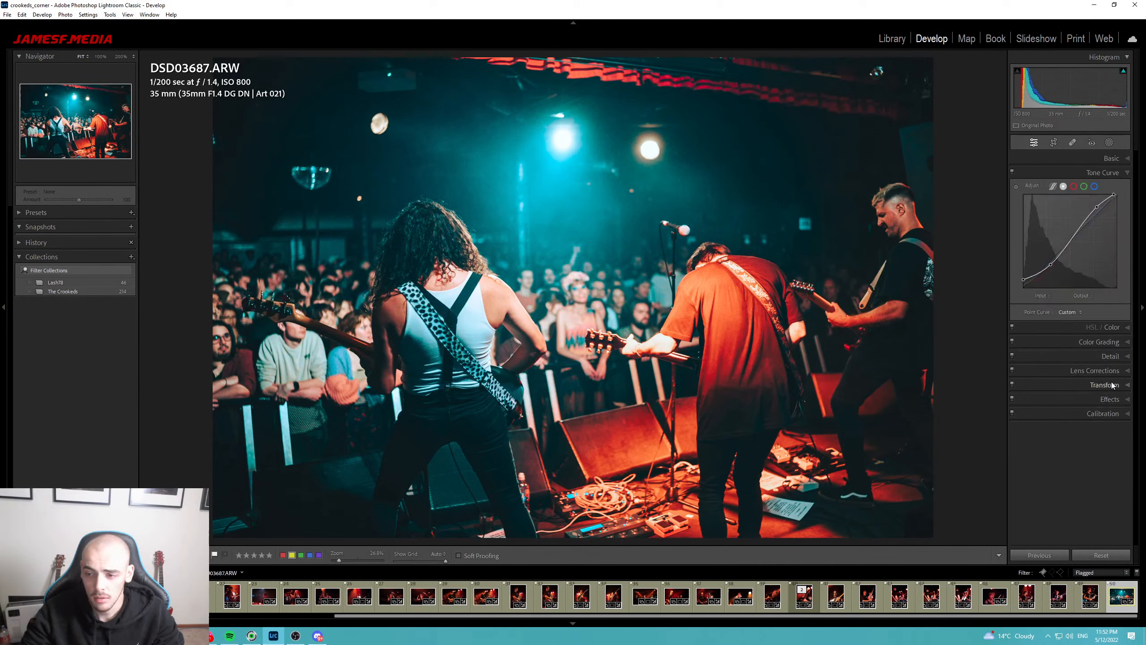
{"action": "left_click", "coordinate": [1111, 339]}
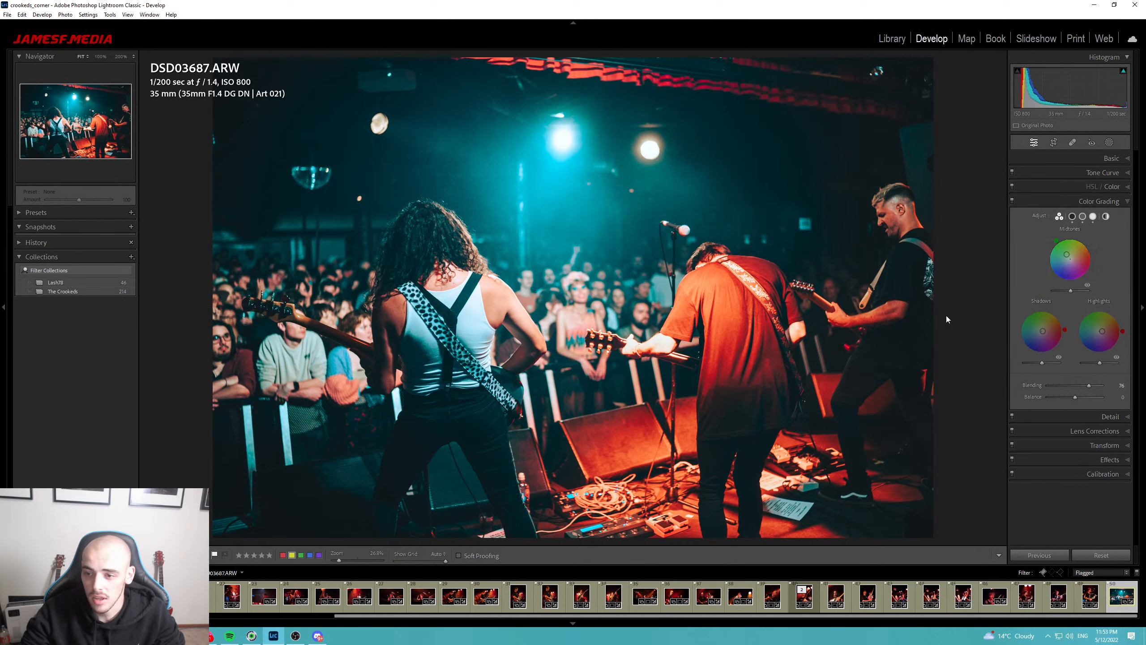
{"action": "left_click", "coordinate": [1112, 416]}
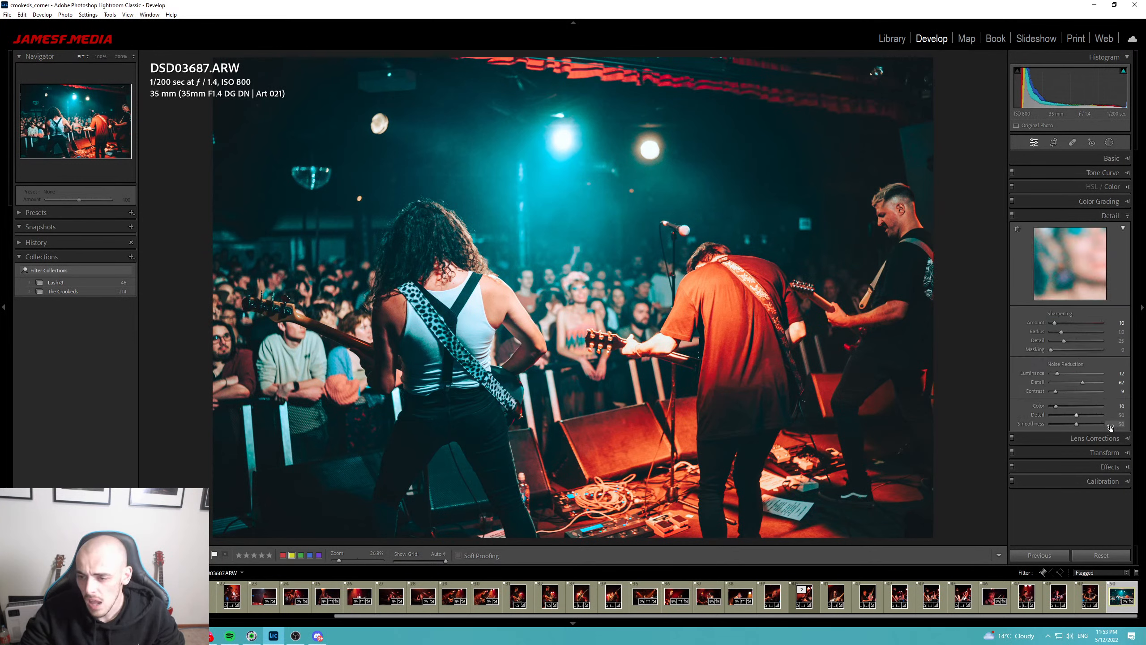
{"action": "left_click", "coordinate": [1100, 441]}
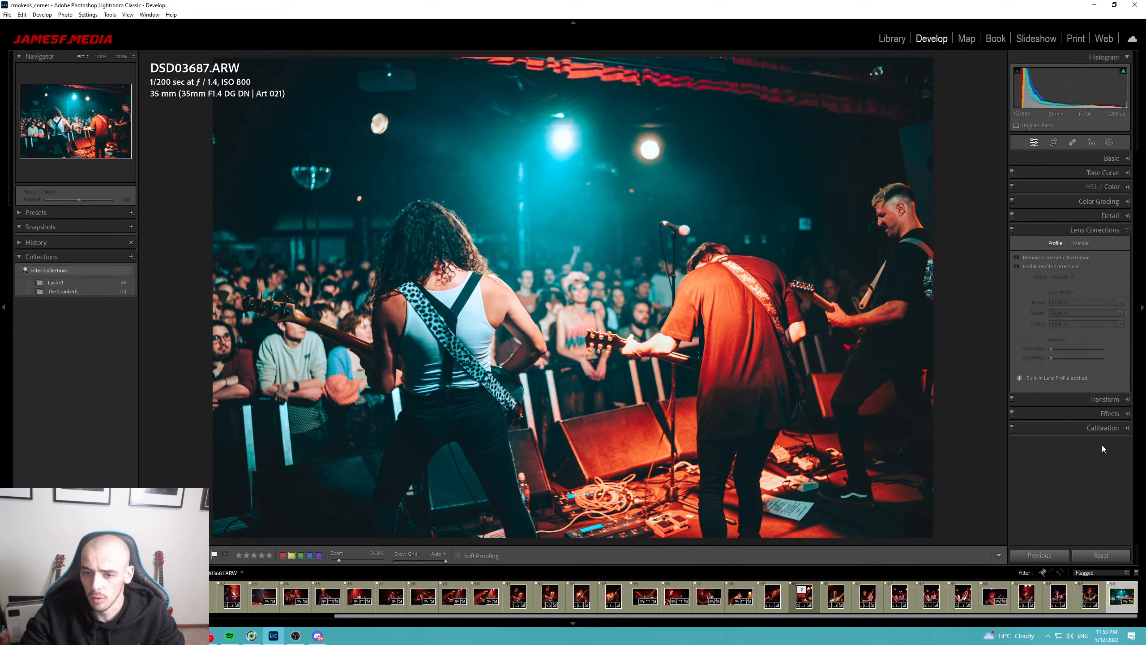
Try lens profile corrections on DSD03687.ARW, compare the photo with and without them, and leave them disabled.
{"action": "left_click", "coordinate": [1050, 267]}
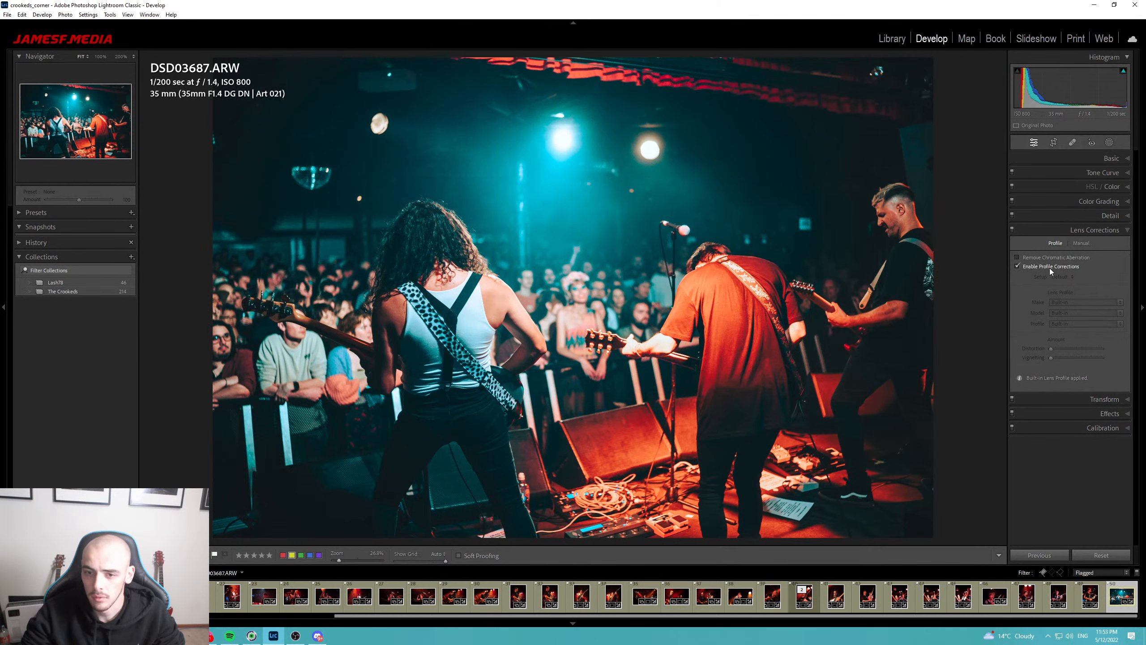
{"action": "left_click", "coordinate": [1049, 267]}
{"action": "left_click", "coordinate": [1050, 267]}
{"action": "left_click", "coordinate": [1049, 267]}
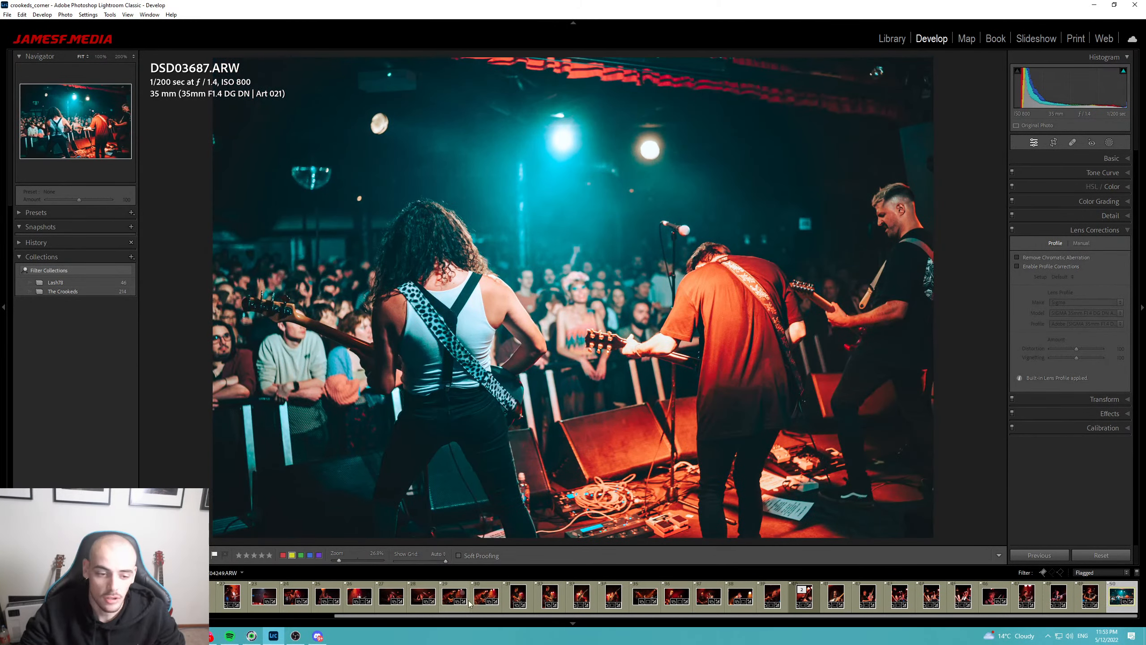
Widen the flag filter to include unflagged photos and open DSD03738.ARW, the blue-lit shot with two raised guitars.
{"action": "scroll", "coordinate": [627, 601], "scroll_direction": "up", "scroll_amount": 5}
{"action": "scroll", "coordinate": [627, 601], "scroll_direction": "down", "scroll_amount": 5}
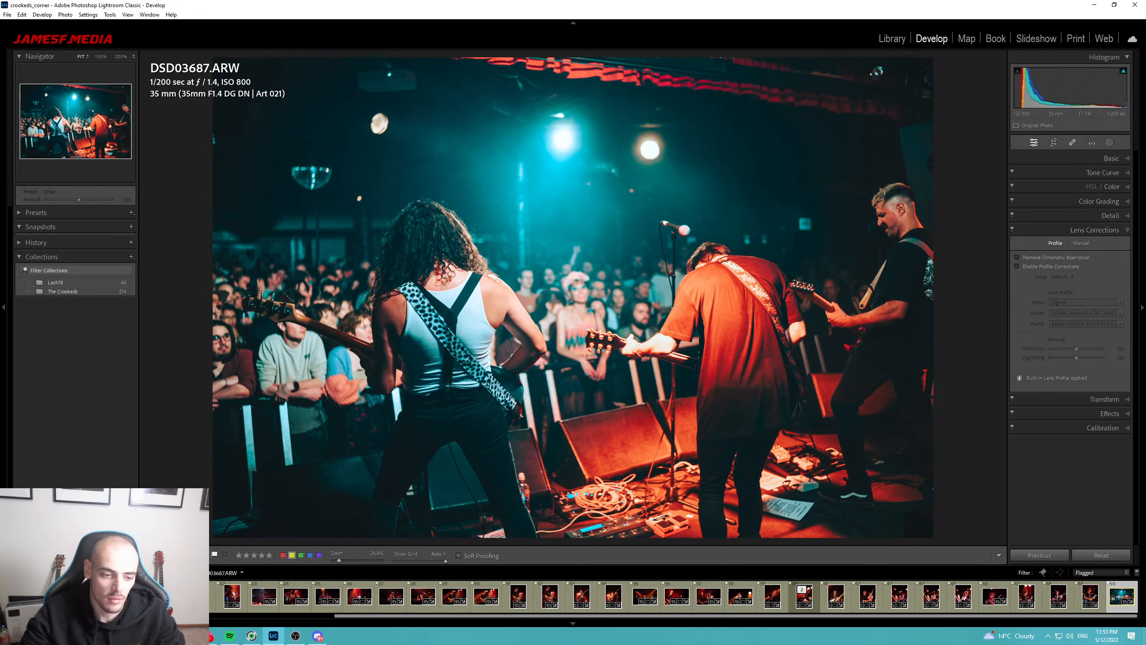
{"action": "left_click", "coordinate": [1043, 573]}
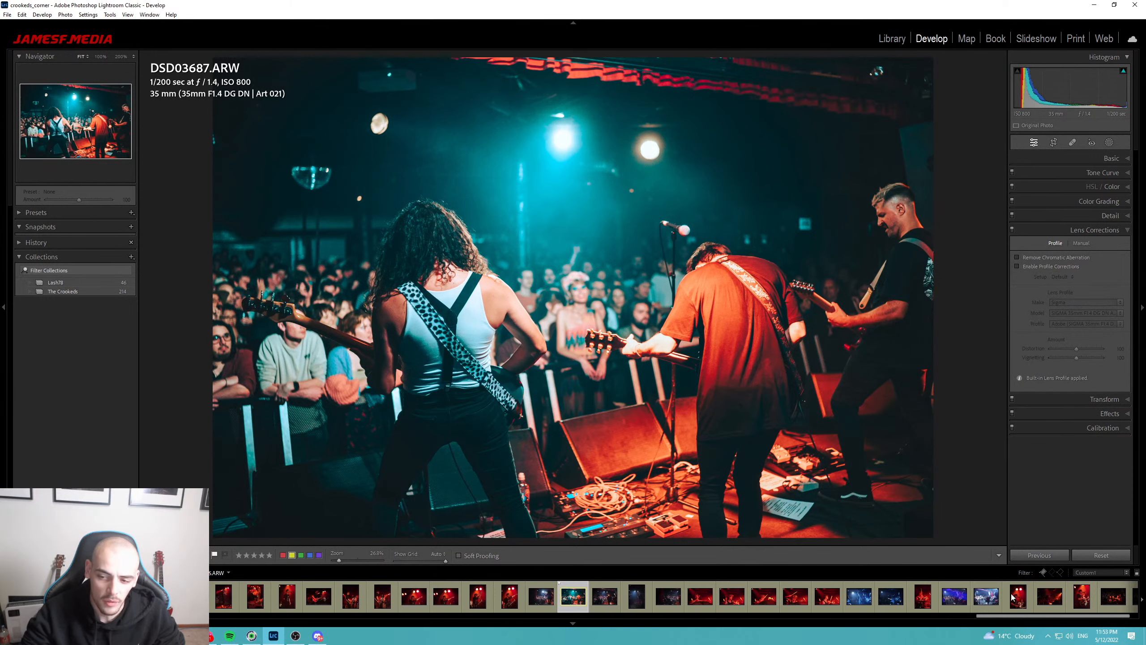
{"action": "left_click", "coordinate": [1044, 575]}
{"action": "left_click", "coordinate": [1051, 573]}
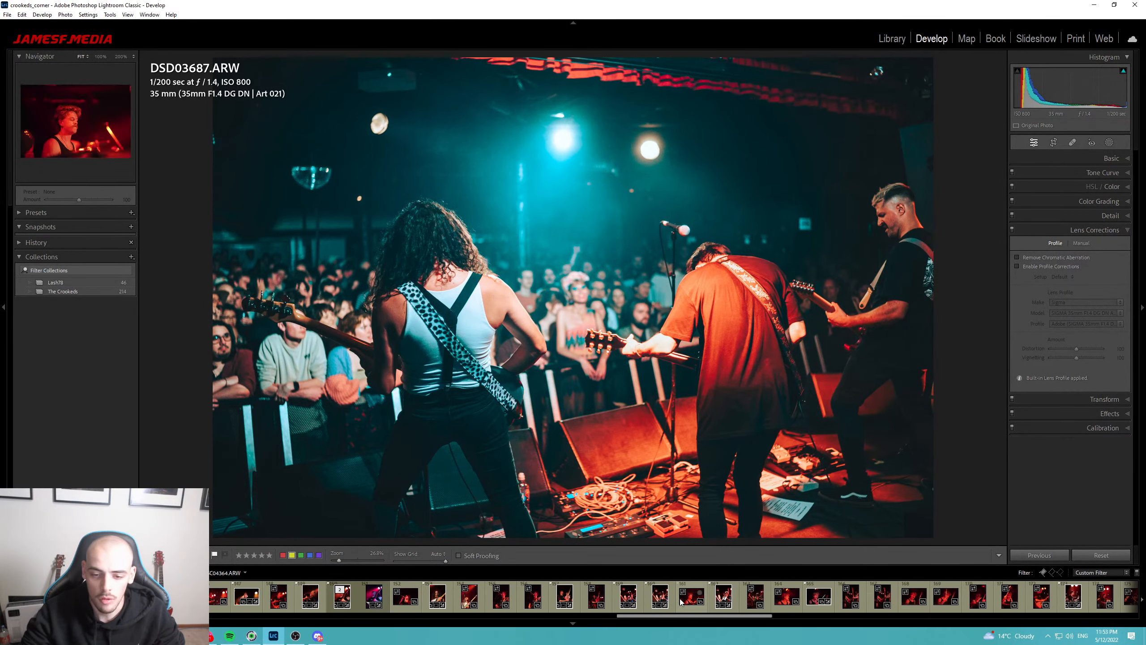
{"action": "scroll", "coordinate": [446, 610], "scroll_direction": "down", "scroll_amount": 20}
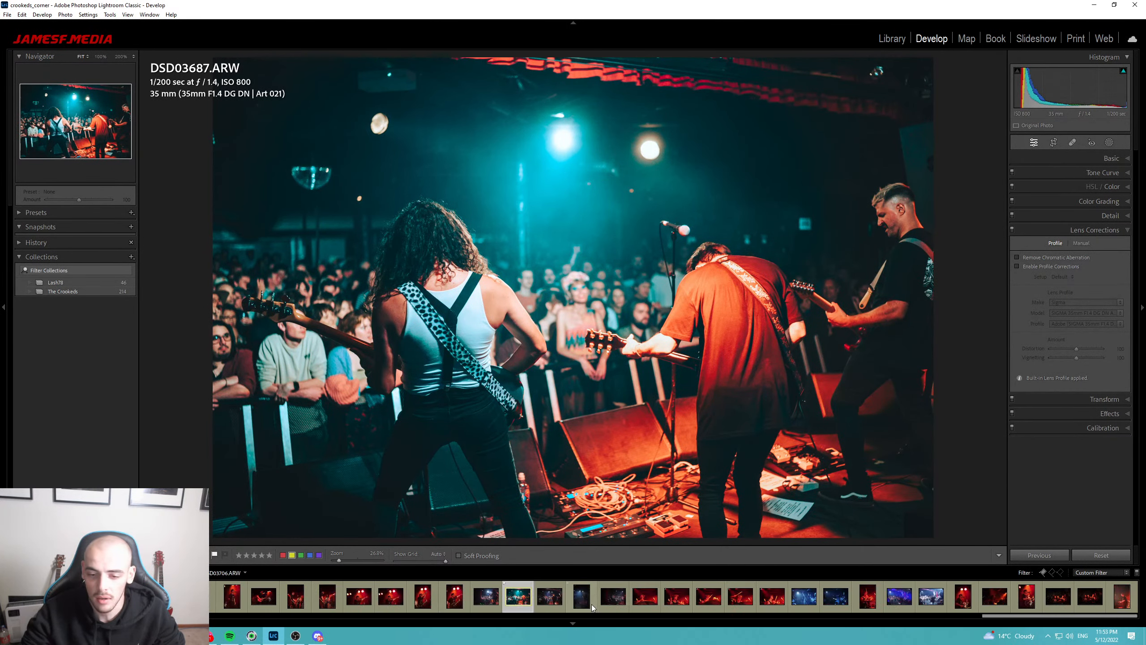
{"action": "left_click", "coordinate": [546, 605]}
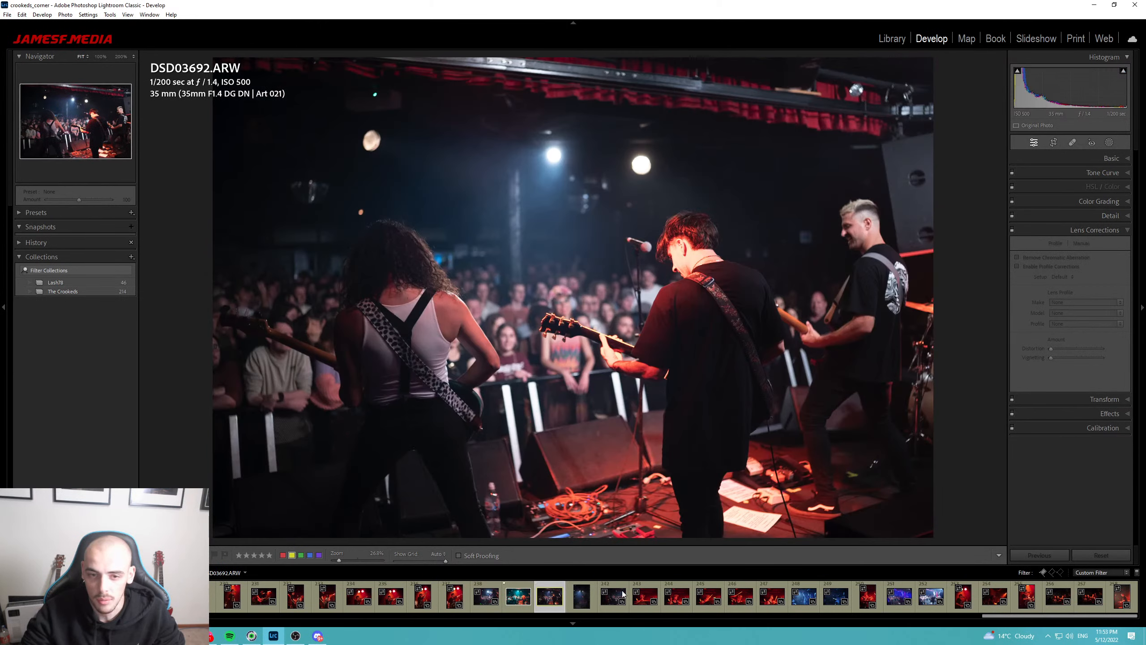
{"action": "left_click", "coordinate": [804, 596]}
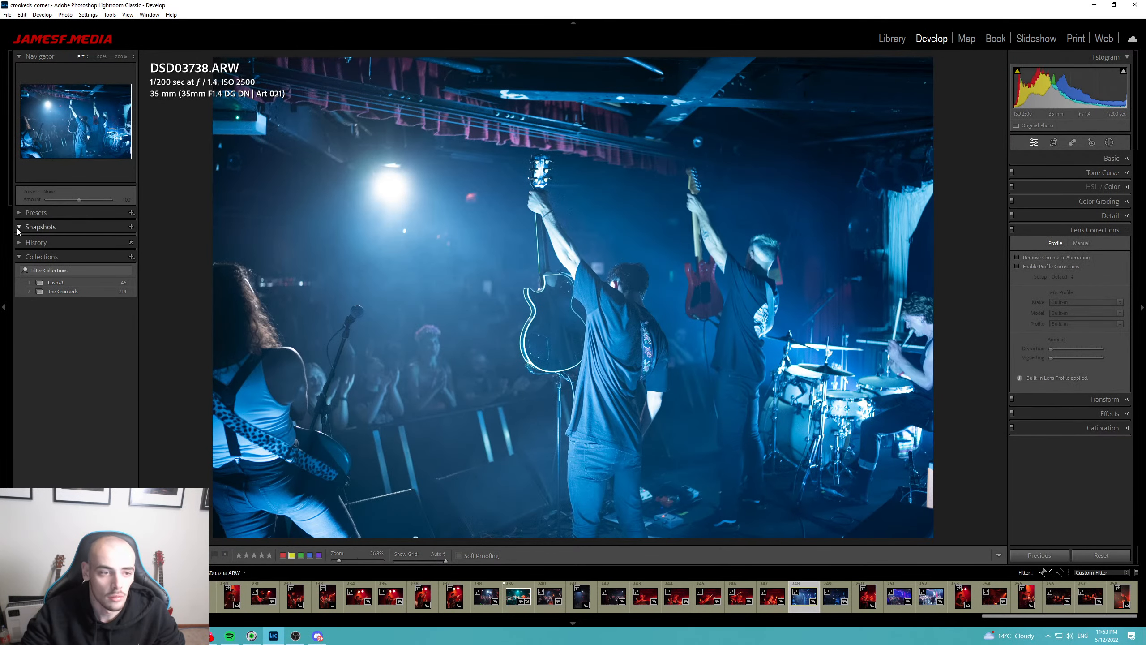
Apply the preset "Drift | Desaturation Fade" to DSD03738.ARW, check its basic settings, and flag the photo as a pick.
{"action": "left_click", "coordinate": [23, 215]}
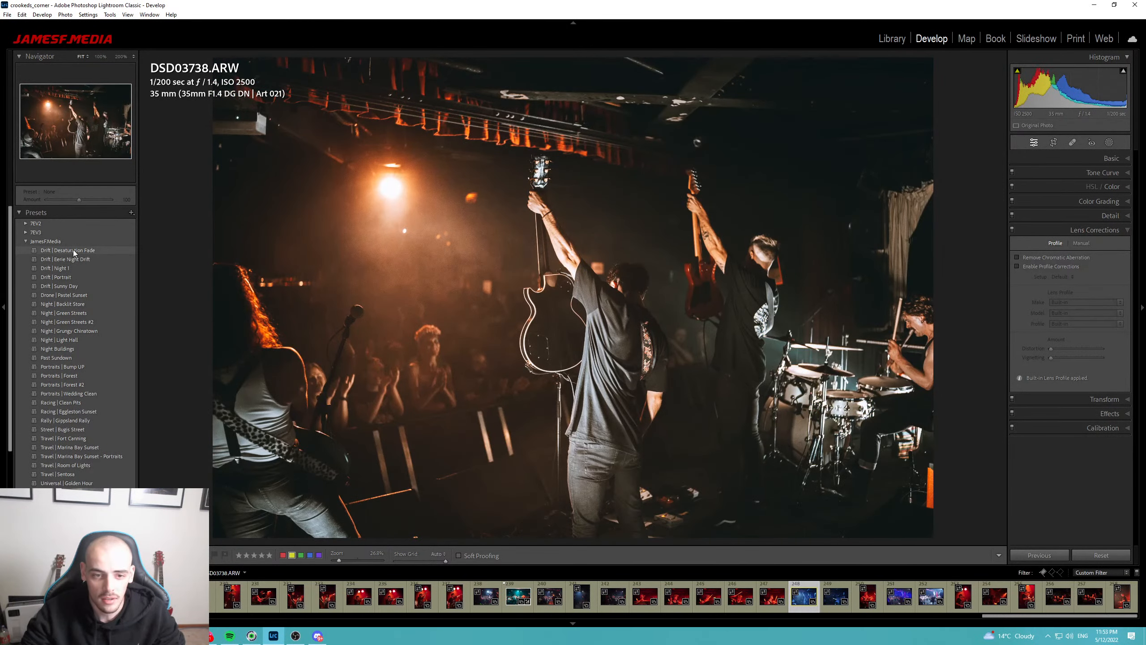
{"action": "left_click", "coordinate": [74, 250]}
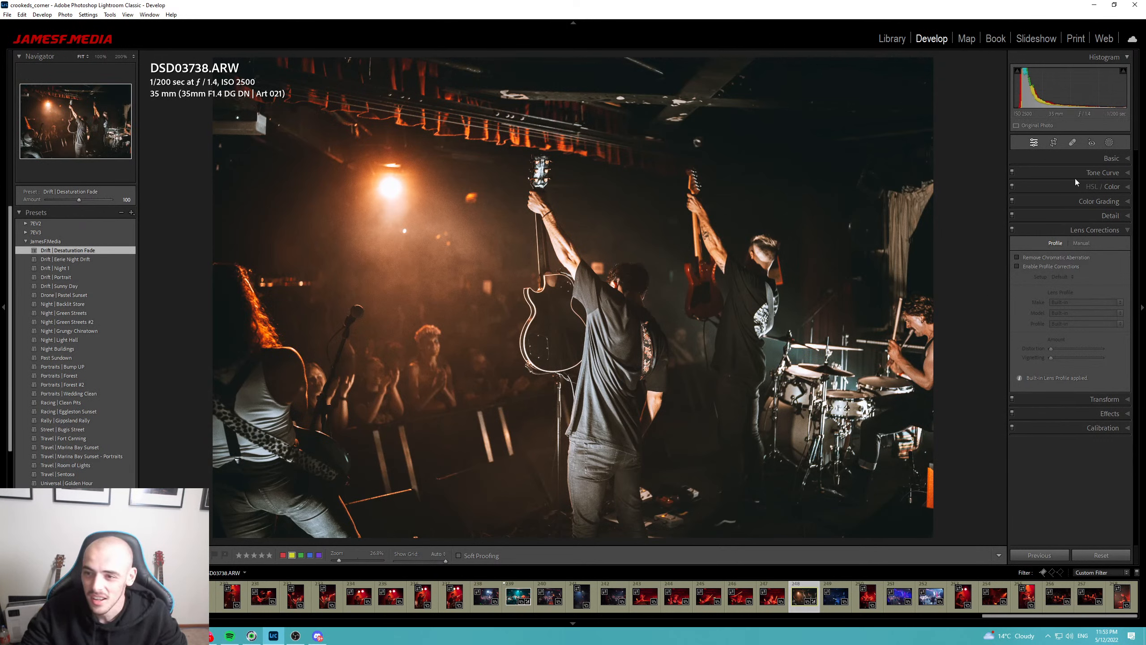
{"action": "left_click", "coordinate": [1111, 158]}
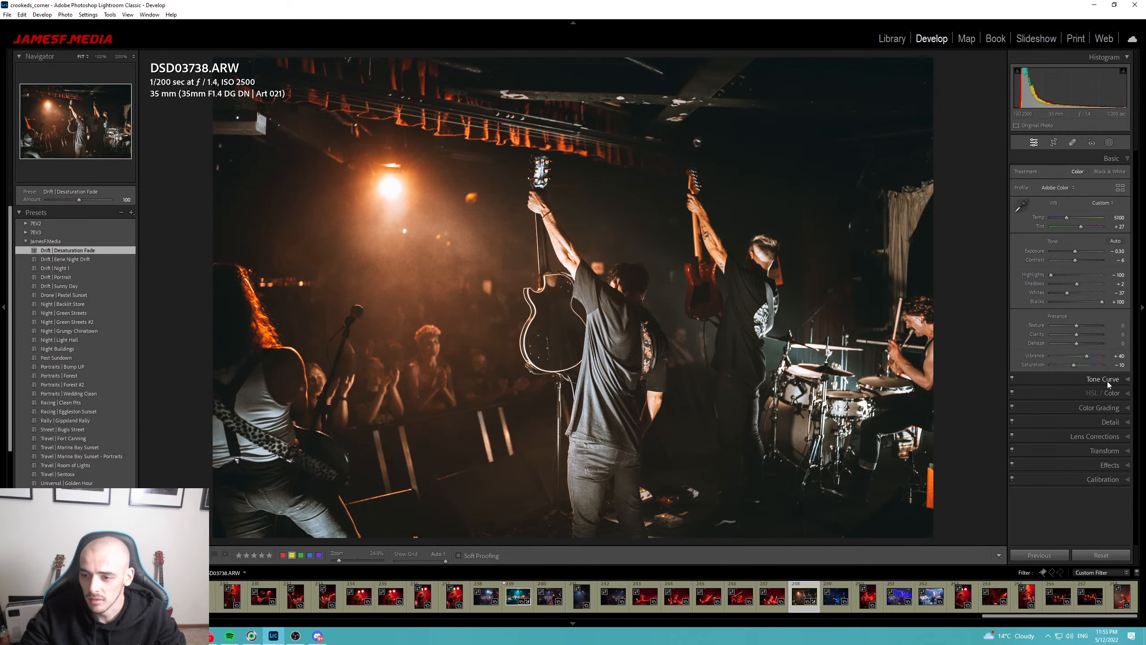
{"action": "key", "text": "p"}
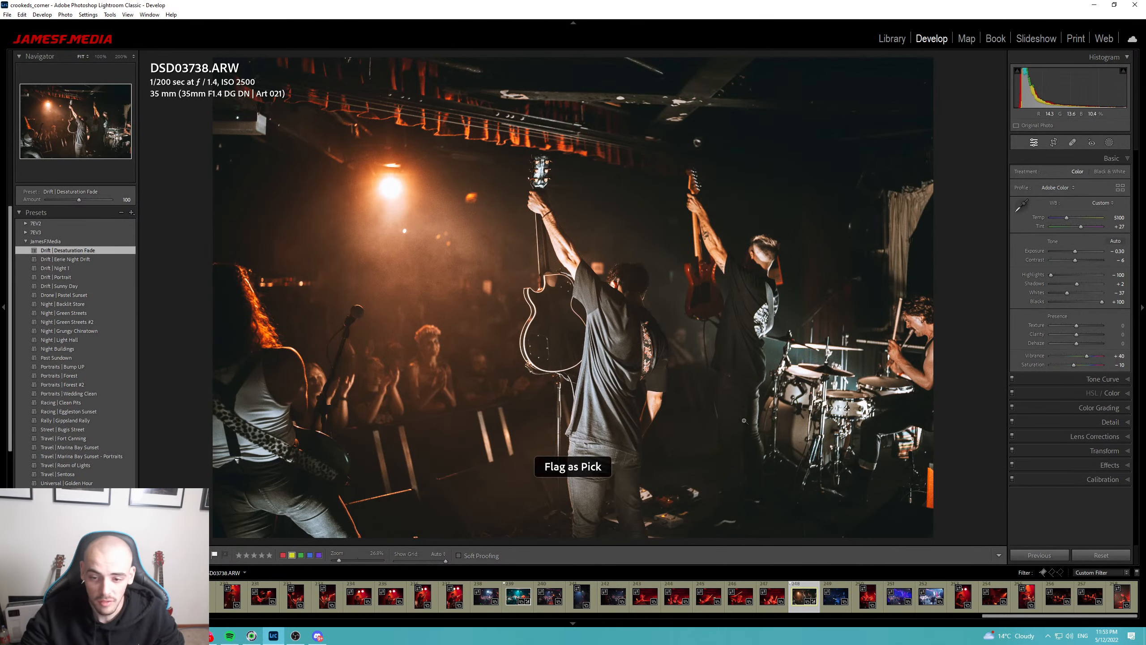
{"action": "left_click_drag", "start_coordinate": [620, 443], "coordinate": [582, 458]}
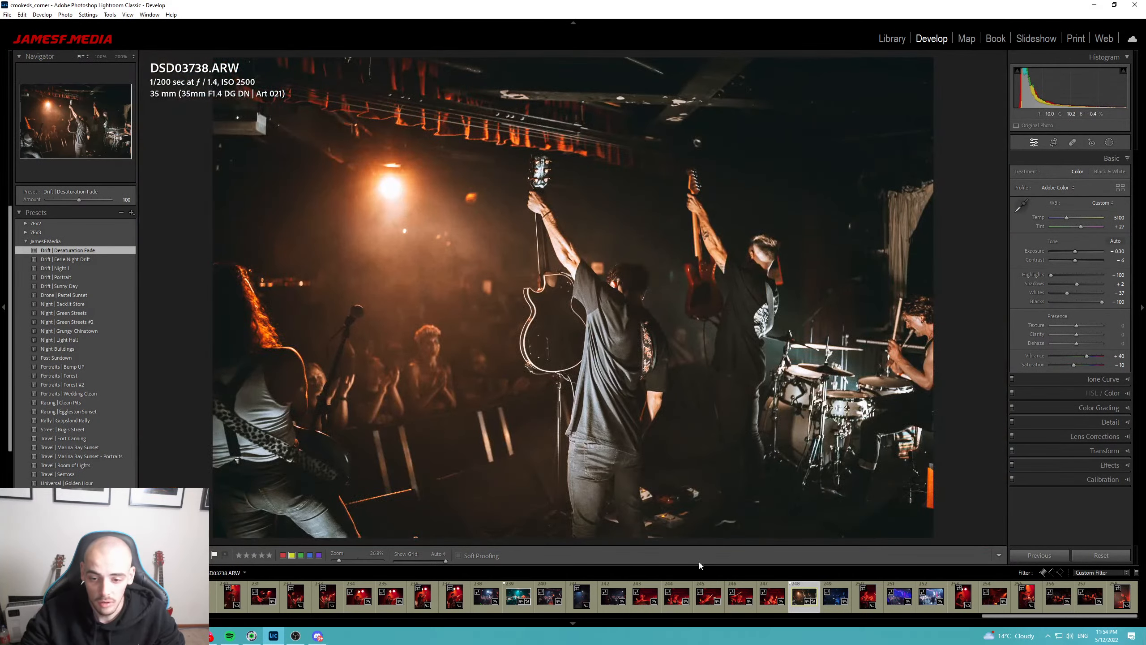
Find the red-lit group photo of the band in front of the crowd, DSD03766.ARW, and open it for editing.
{"action": "left_click", "coordinate": [836, 596]}
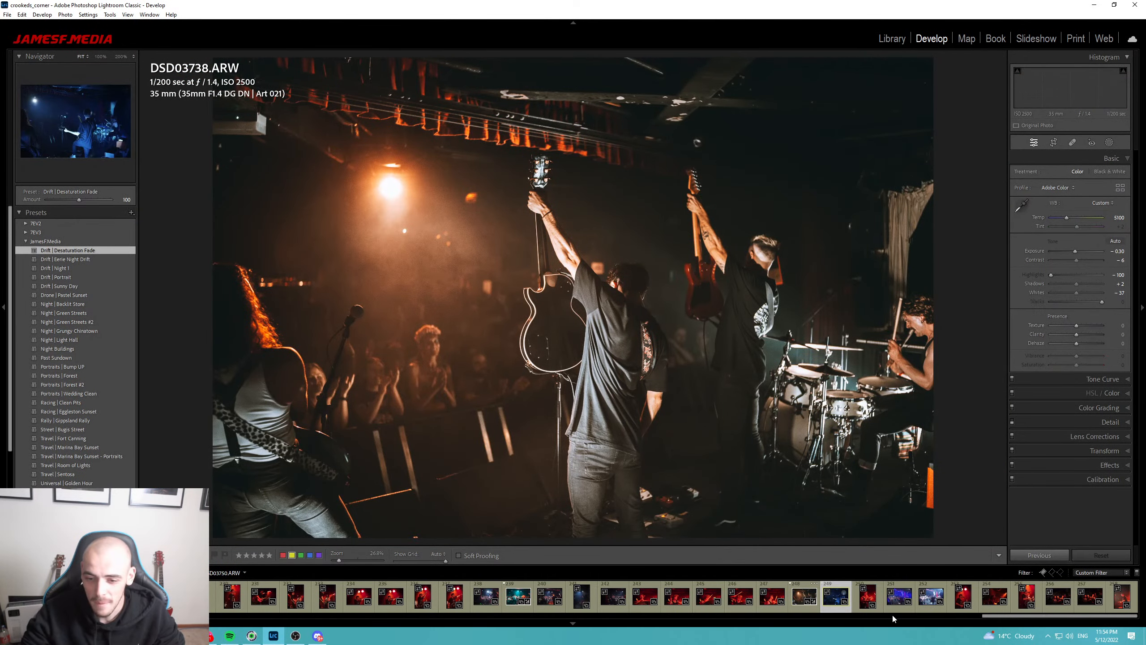
{"action": "key", "text": "Right"}
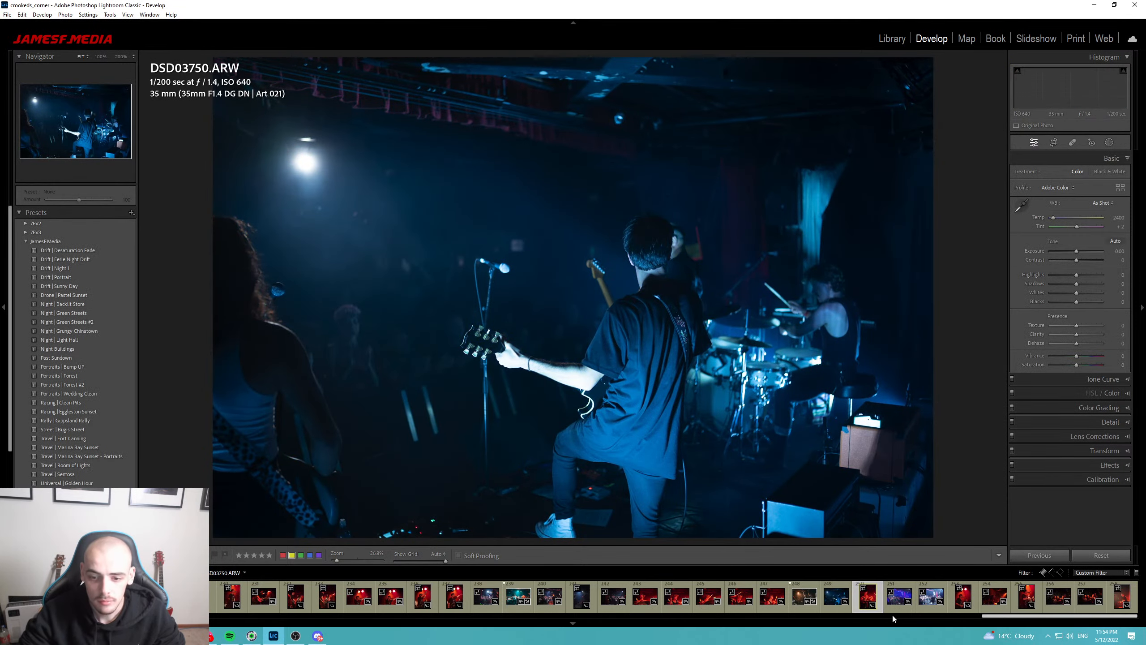
{"action": "key", "text": "g"}
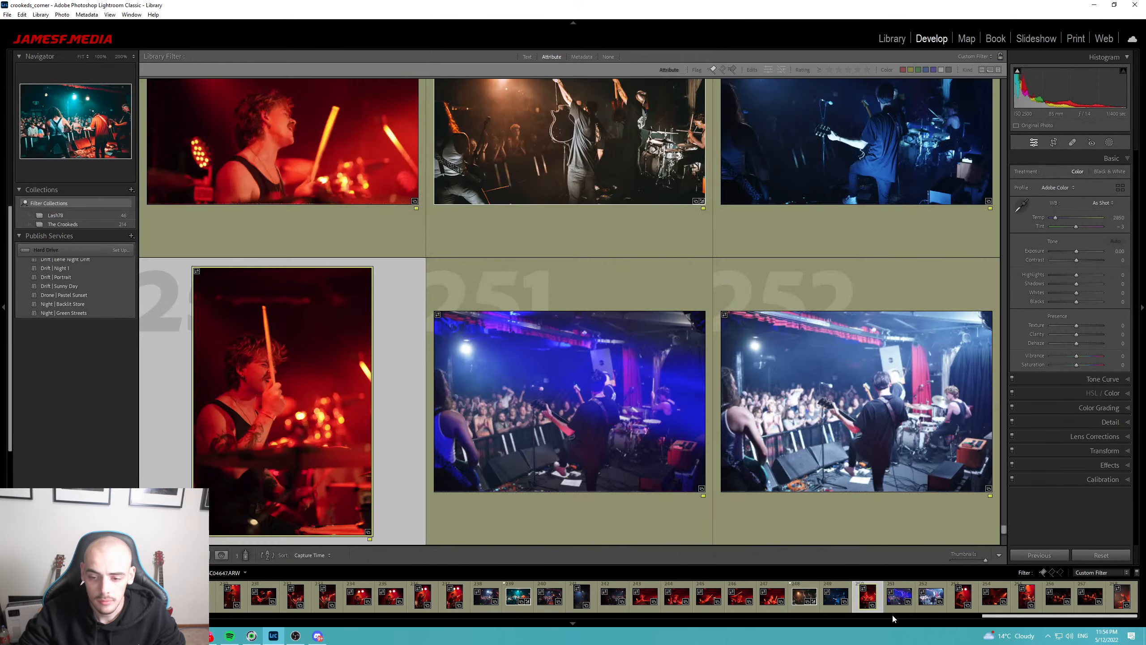
{"action": "key", "text": "Down"}
{"action": "key", "text": "Down"}
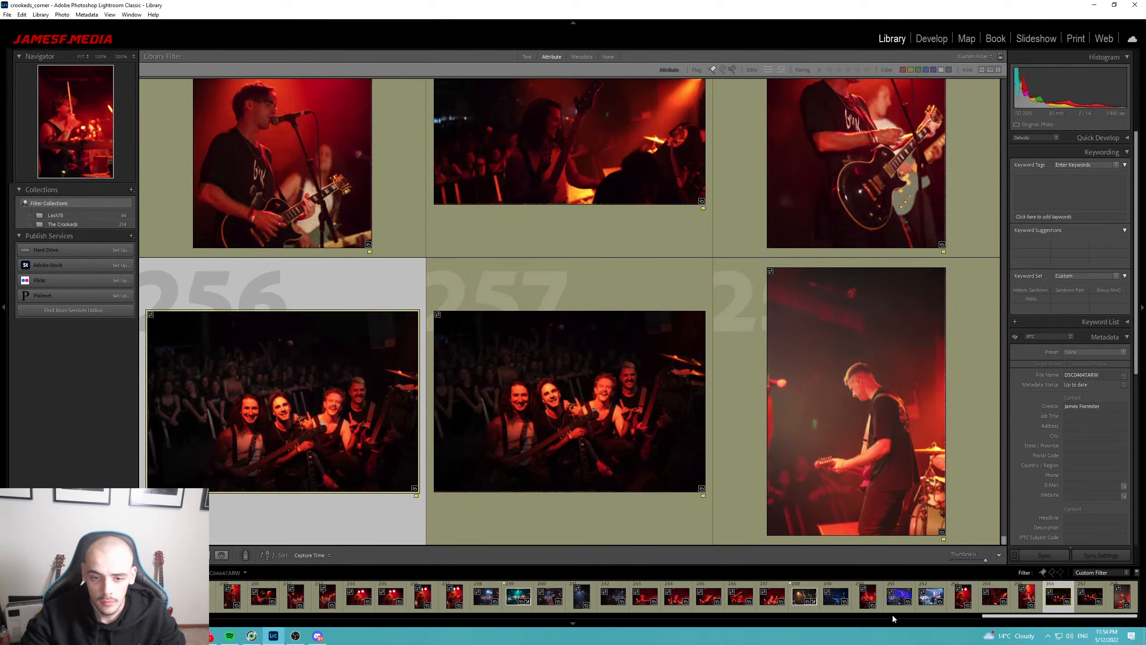
{"action": "key", "text": "e"}
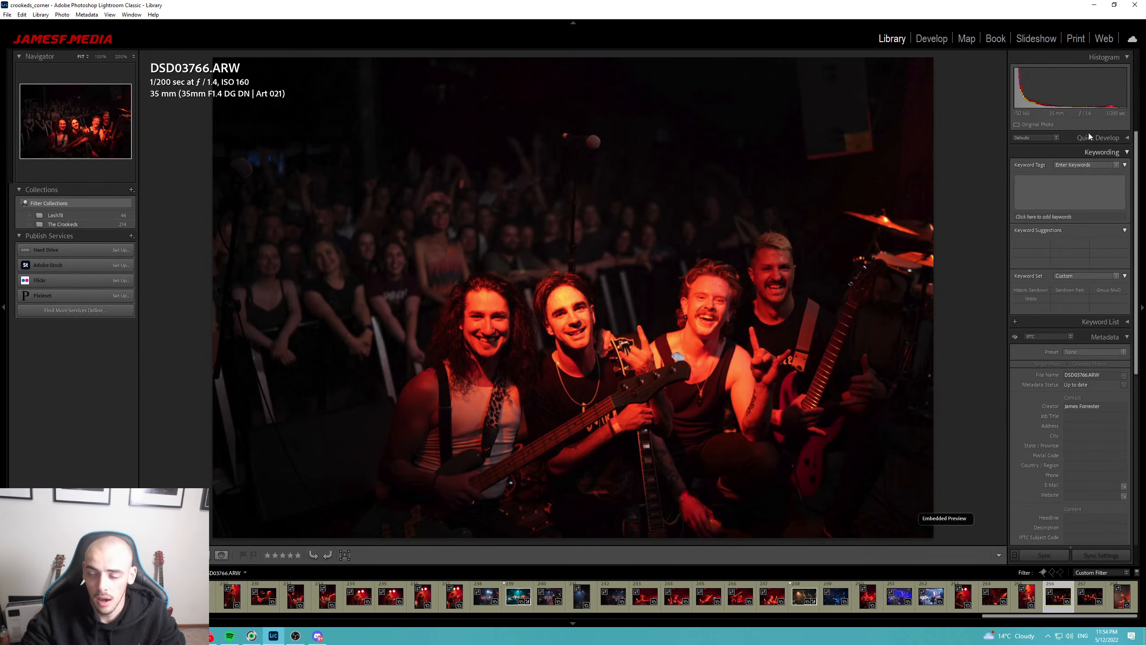
{"action": "key", "text": "d"}
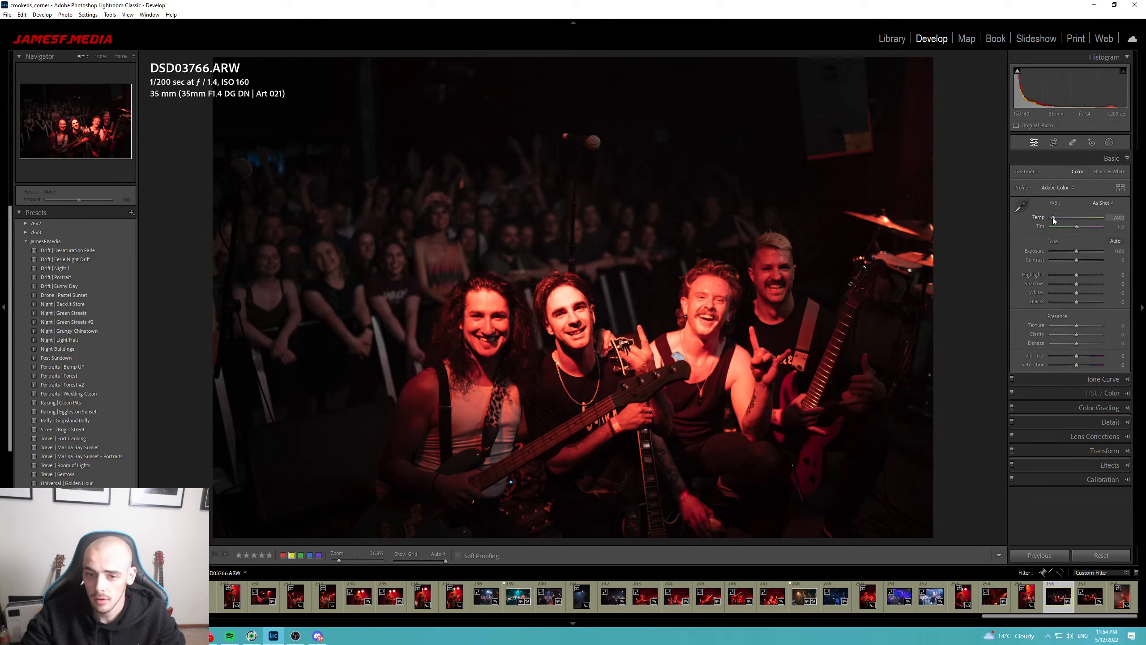
Cool the group photo's temperature to 2000, auto-tone it, and adjust exposure to +1.49, contrast to +19 and highlights to -35.
{"action": "left_click_drag", "start_coordinate": [1053, 218], "coordinate": [1075, 226]}
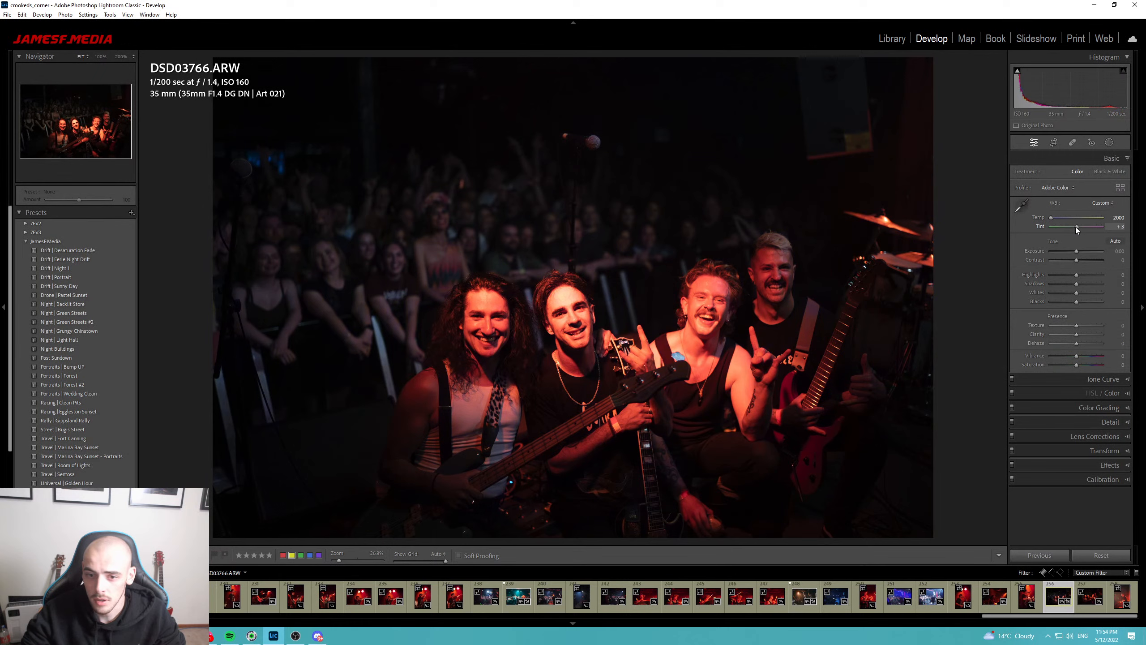
{"action": "left_click", "coordinate": [1114, 240]}
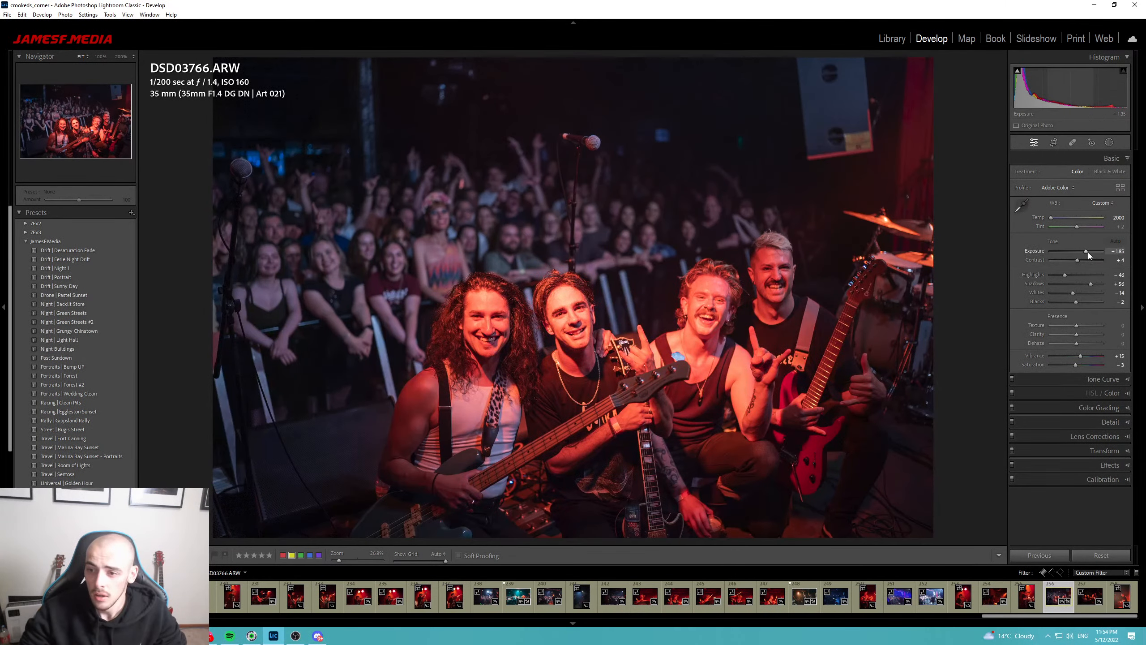
{"action": "left_click_drag", "start_coordinate": [1087, 251], "coordinate": [1065, 276]}
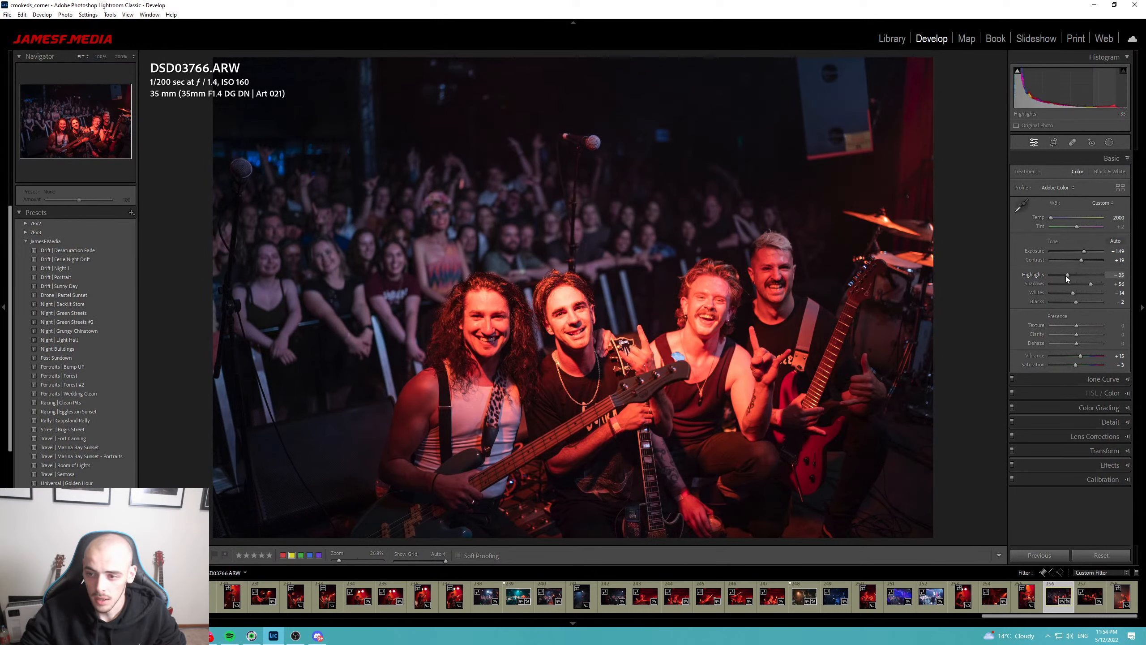
In the camera calibration, shift the shadows tint towards magenta and set the red primary hue to +19.
{"action": "left_click", "coordinate": [1110, 480]}
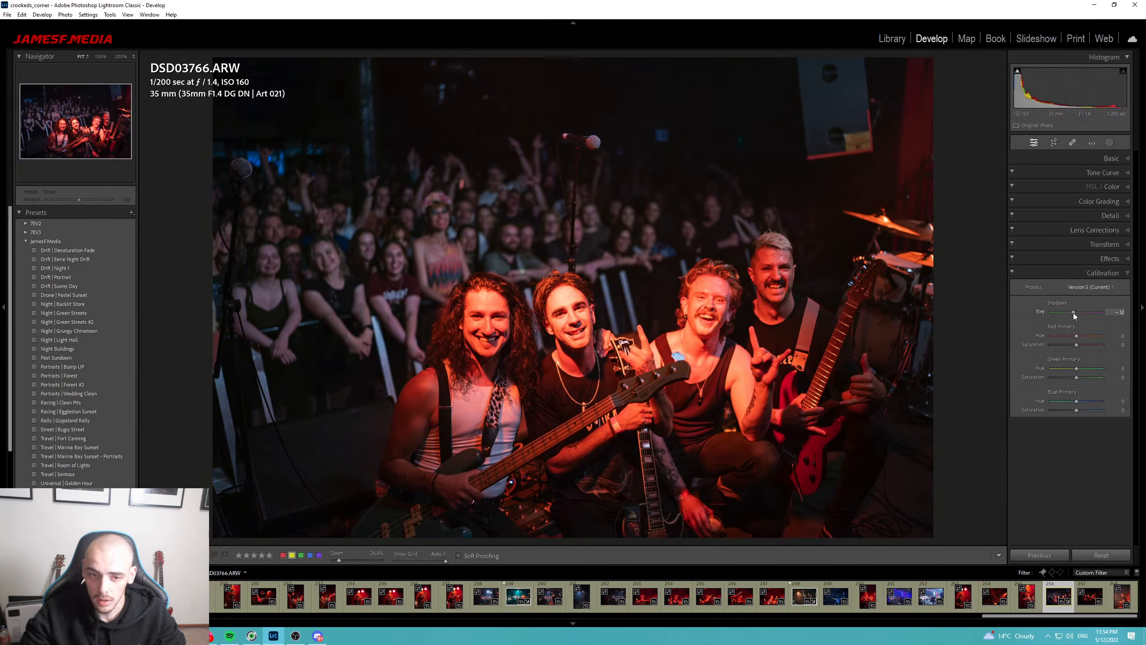
{"action": "left_click_drag", "start_coordinate": [1074, 313], "coordinate": [1081, 338]}
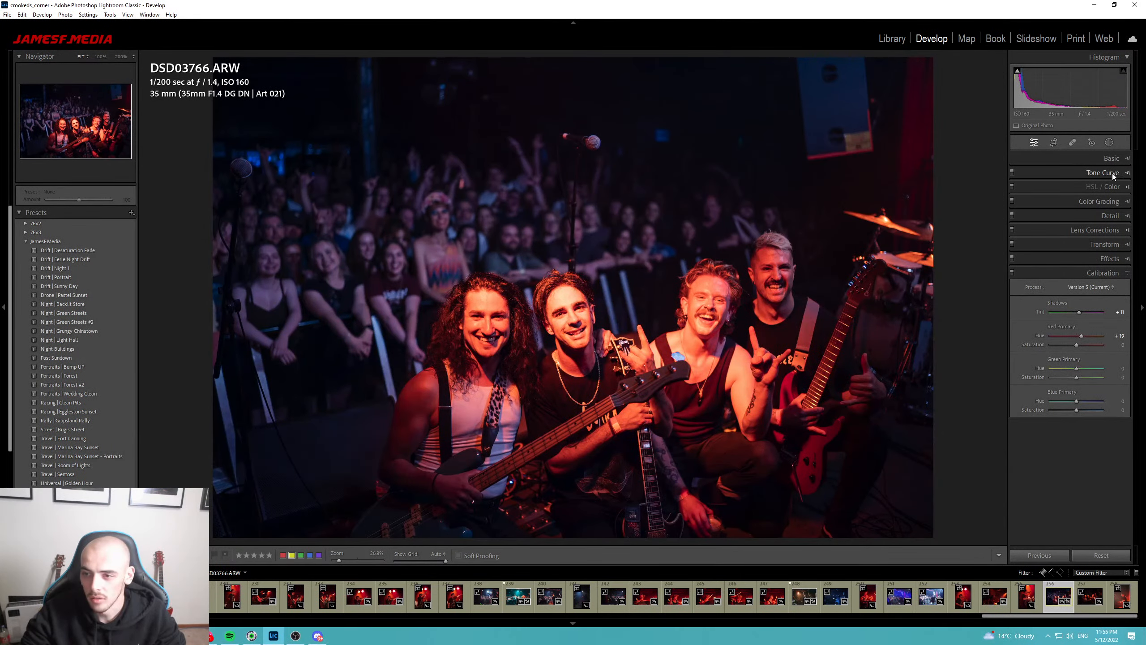
On the colour-channel tone curves, lift the blue black point and lower the white points of blue and green, green to output 231.
{"action": "left_click", "coordinate": [1111, 173]}
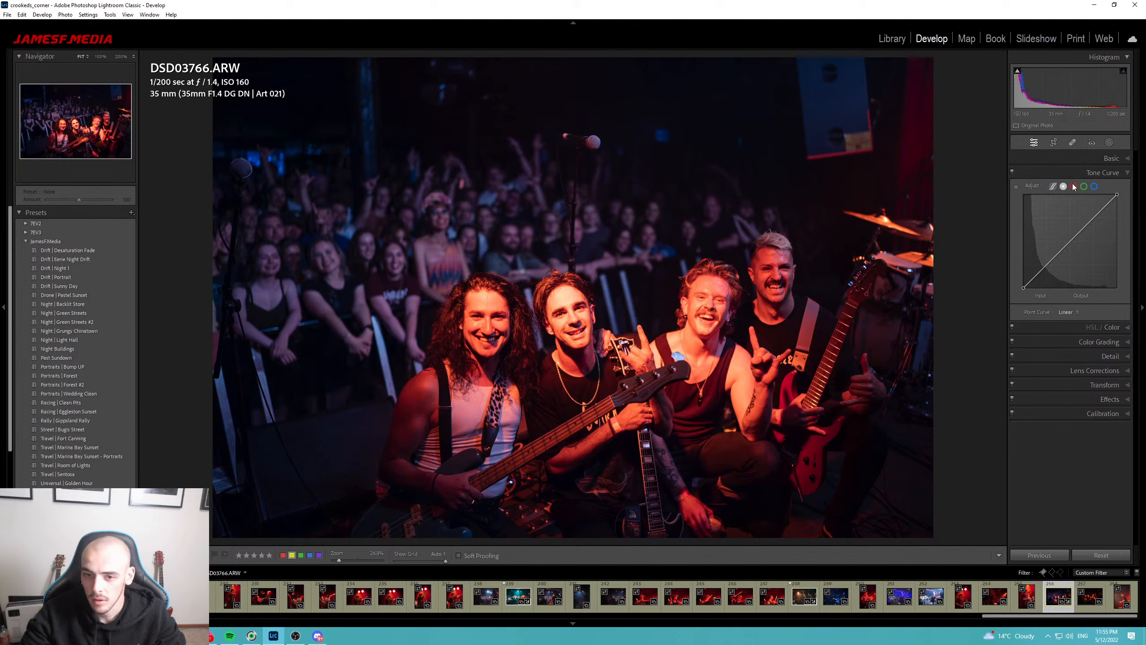
{"action": "left_click", "coordinate": [1095, 187]}
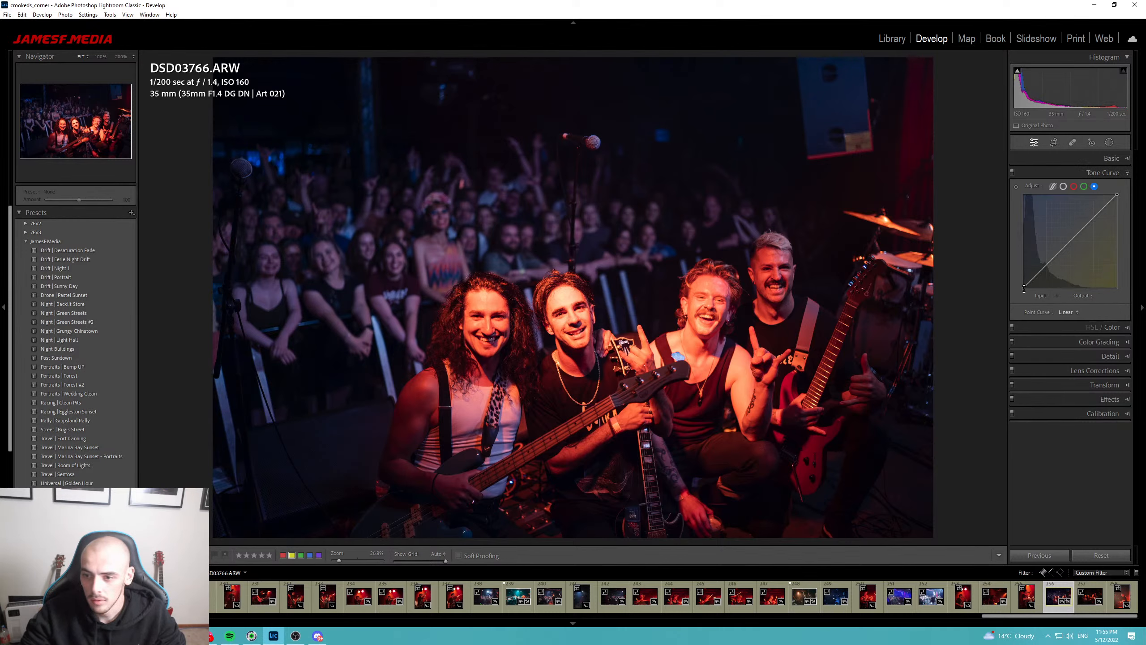
{"action": "left_click_drag", "start_coordinate": [1023, 289], "coordinate": [1017, 287]}
{"action": "left_click", "coordinate": [1074, 187]}
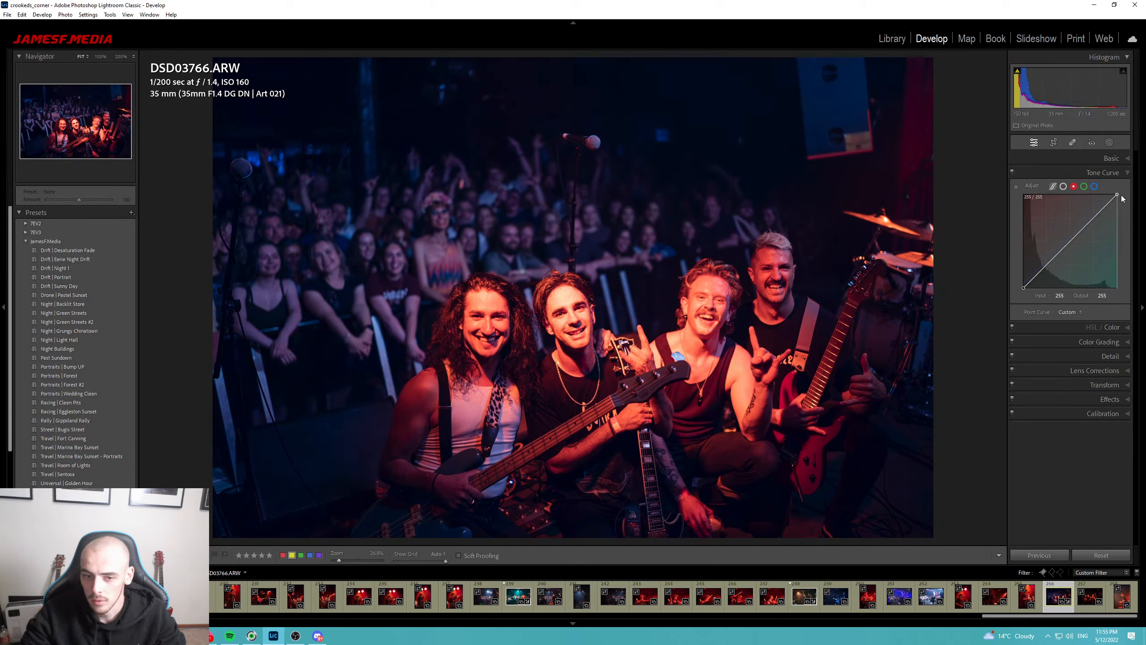
{"action": "left_click_drag", "start_coordinate": [1123, 198], "coordinate": [1121, 206]}
{"action": "left_click", "coordinate": [1084, 186]}
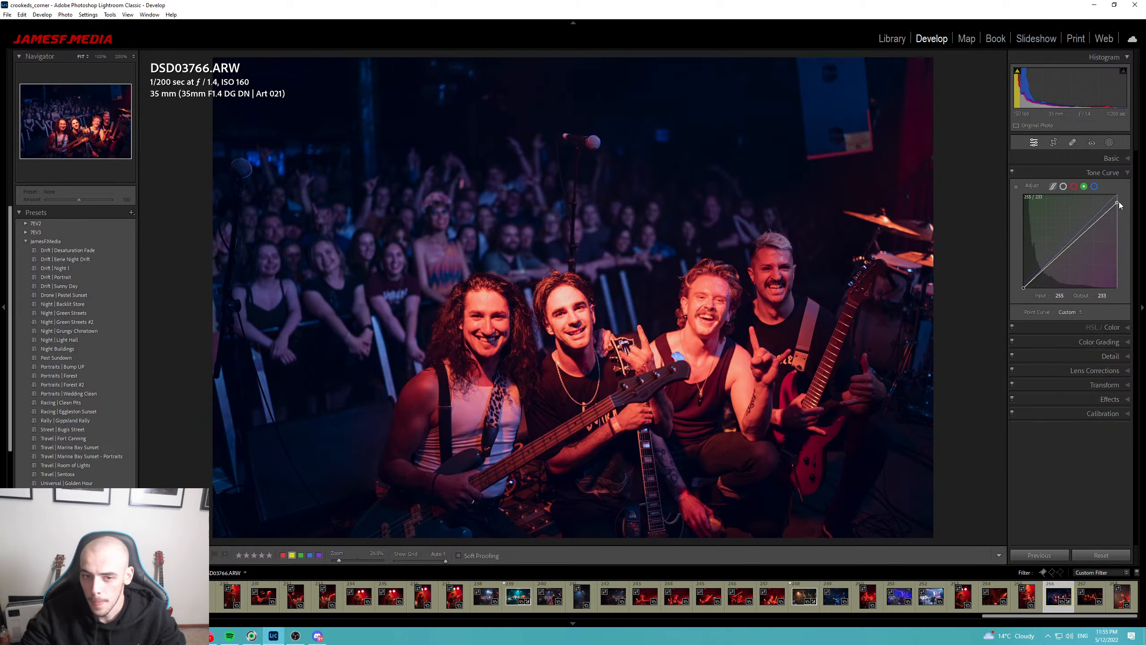
{"action": "left_click", "coordinate": [1074, 186]}
{"action": "left_click", "coordinate": [1094, 186]}
{"action": "left_click_drag", "start_coordinate": [1117, 201], "coordinate": [1120, 206]}
{"action": "left_click", "coordinate": [1083, 186]}
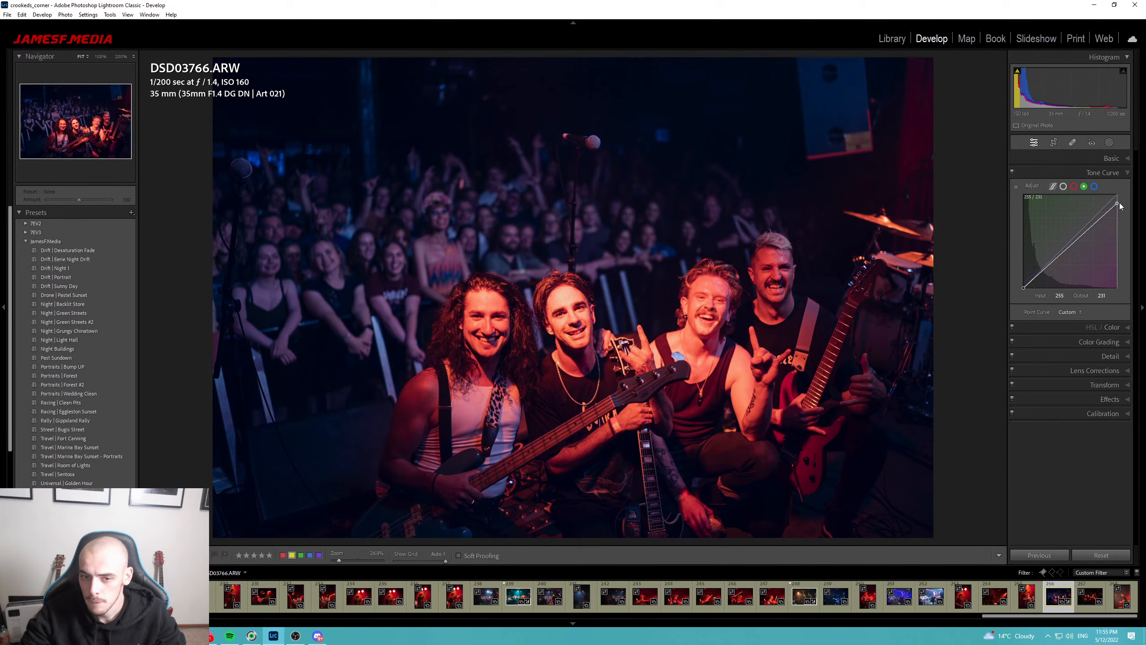
Set the basic highlights to -30 and the whites to +2.
{"action": "left_click", "coordinate": [1111, 158]}
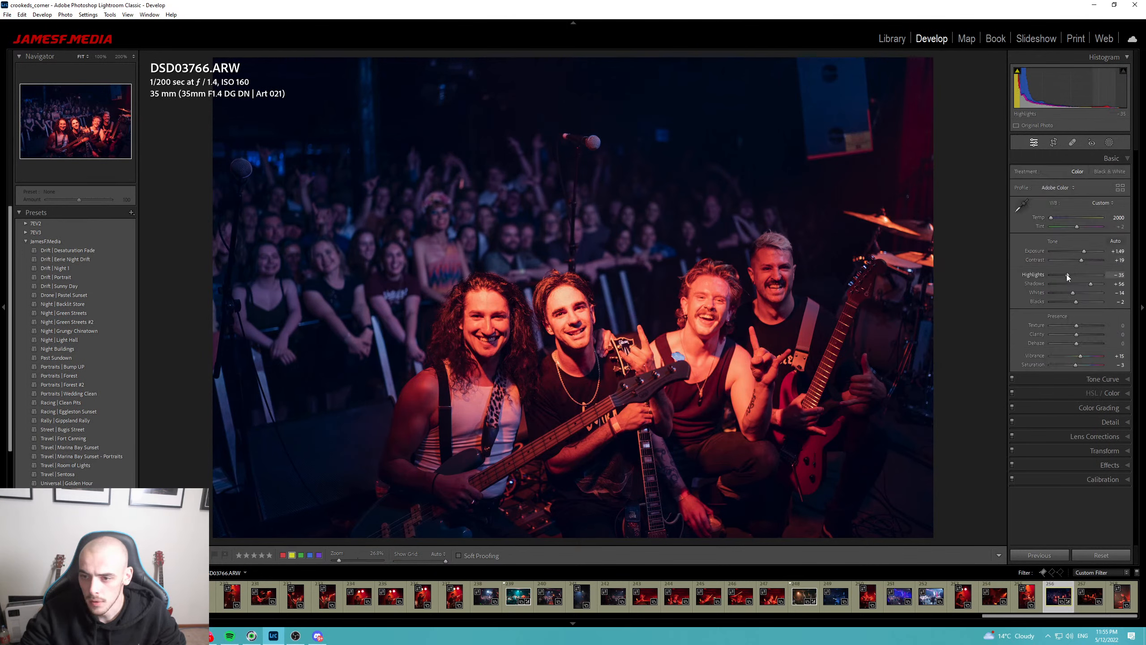
{"action": "left_click_drag", "start_coordinate": [1066, 274], "coordinate": [1079, 294]}
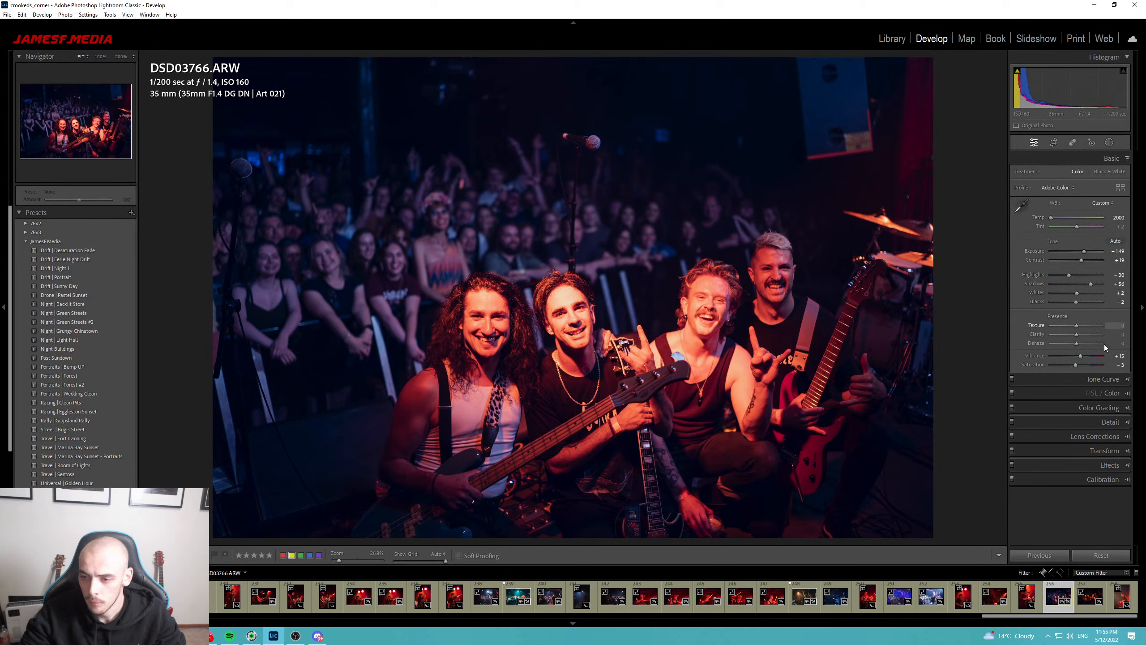
Reset the stray change on the red channel's tone curve and lower its white point to output 236.
{"action": "left_click", "coordinate": [1107, 378]}
{"action": "mouse_move", "coordinate": [1117, 195]}
{"action": "left_mouse_down"}
{"action": "mouse_move", "coordinate": [1122, 209]}
{"action": "mouse_move", "coordinate": [1117, 196]}
{"action": "left_mouse_up"}
{"action": "left_click", "coordinate": [1074, 186]}
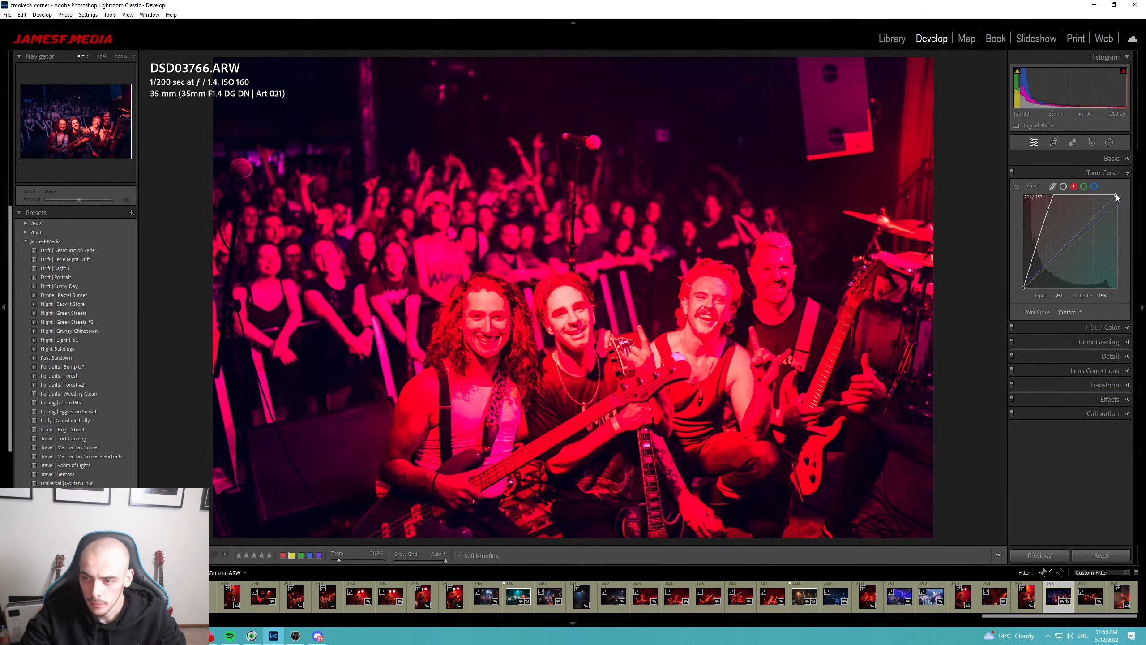
{"action": "right_click", "coordinate": [1116, 196]}
{"action": "left_click", "coordinate": [1122, 205]}
{"action": "left_click", "coordinate": [1123, 207]}
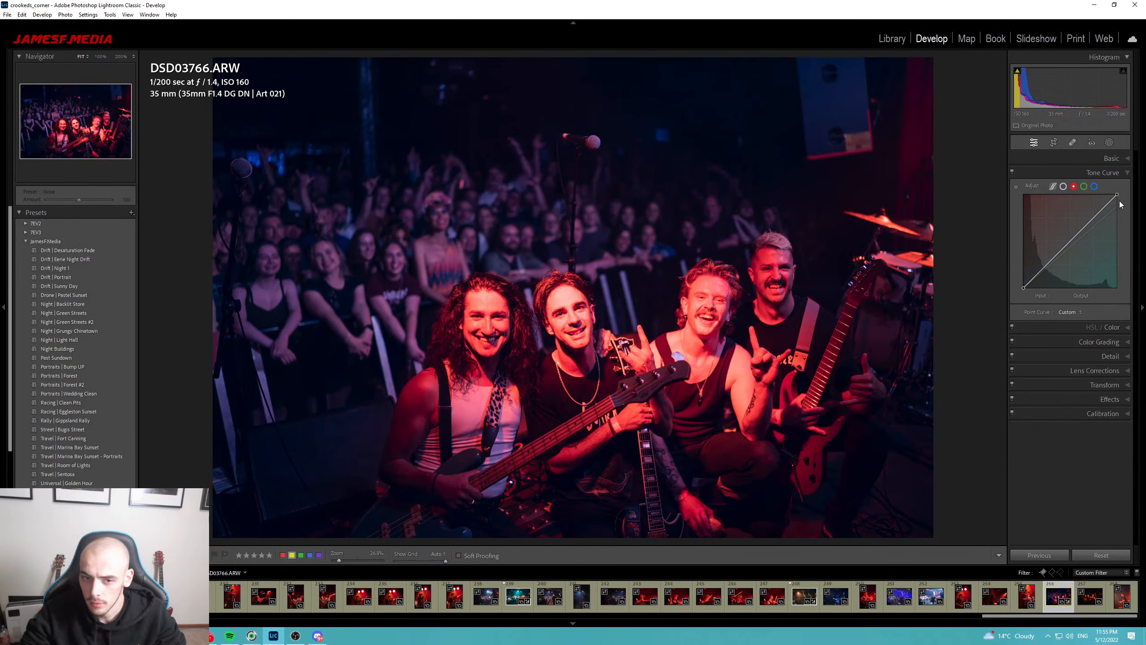
{"action": "left_click_drag", "start_coordinate": [1118, 196], "coordinate": [1118, 209]}
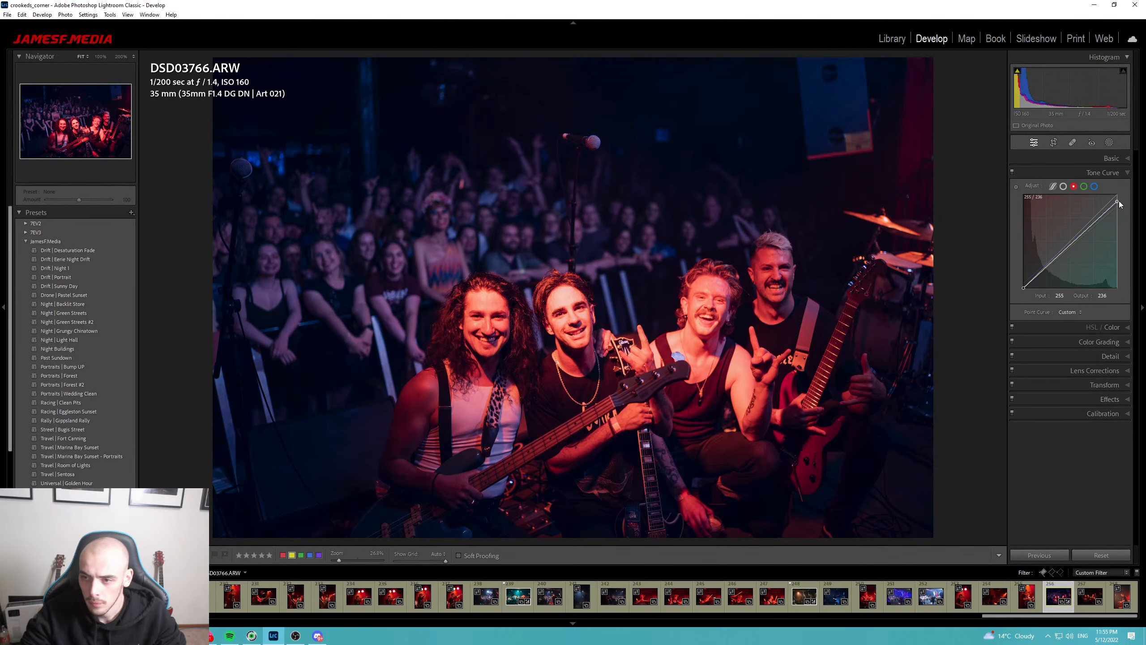
Set the green channel curve's white point to output 232 and check the blue and combined RGB curves.
{"action": "left_click", "coordinate": [1094, 186]}
{"action": "left_click", "coordinate": [1085, 187]}
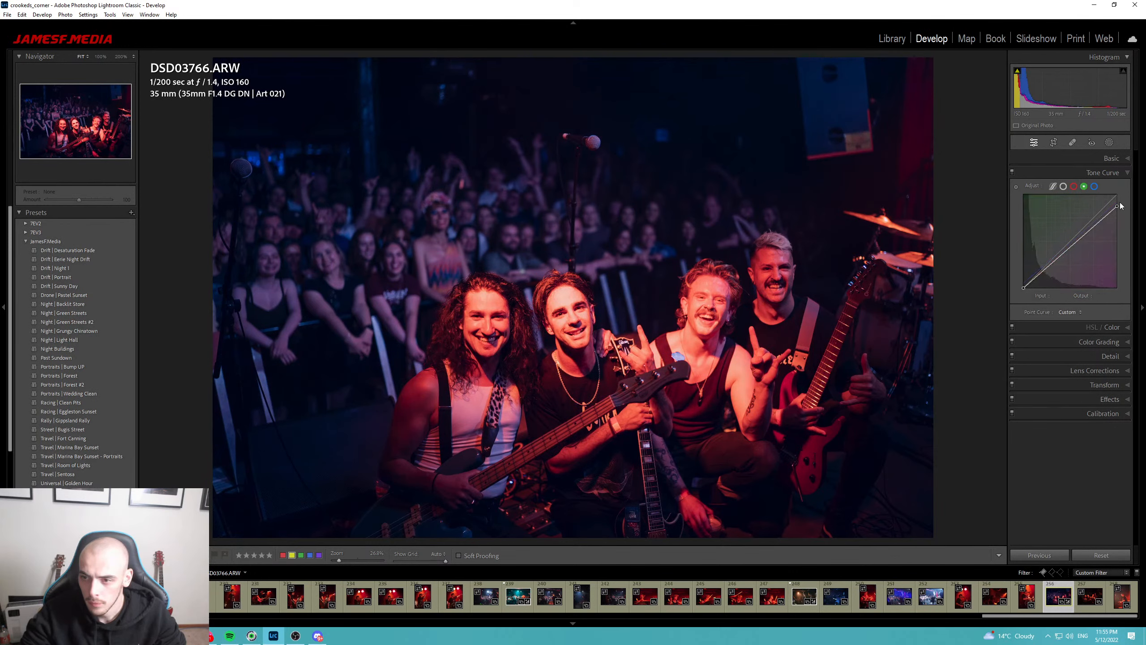
{"action": "left_click_drag", "start_coordinate": [1115, 204], "coordinate": [1120, 204]}
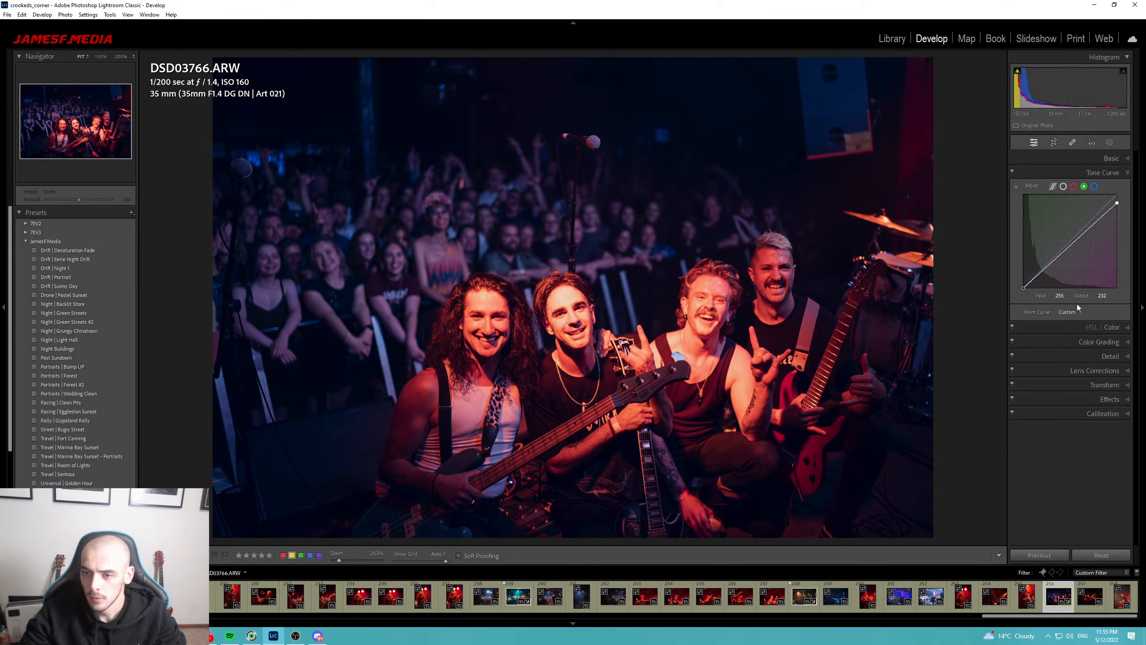
{"action": "left_click", "coordinate": [1094, 186]}
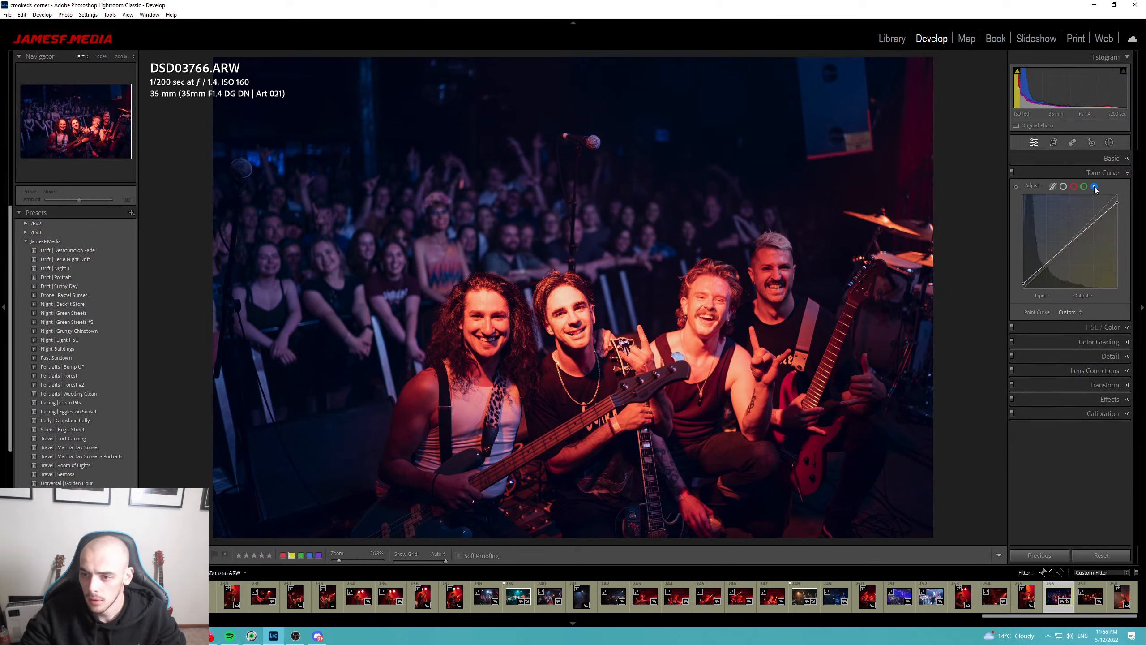
{"action": "left_click", "coordinate": [1063, 186]}
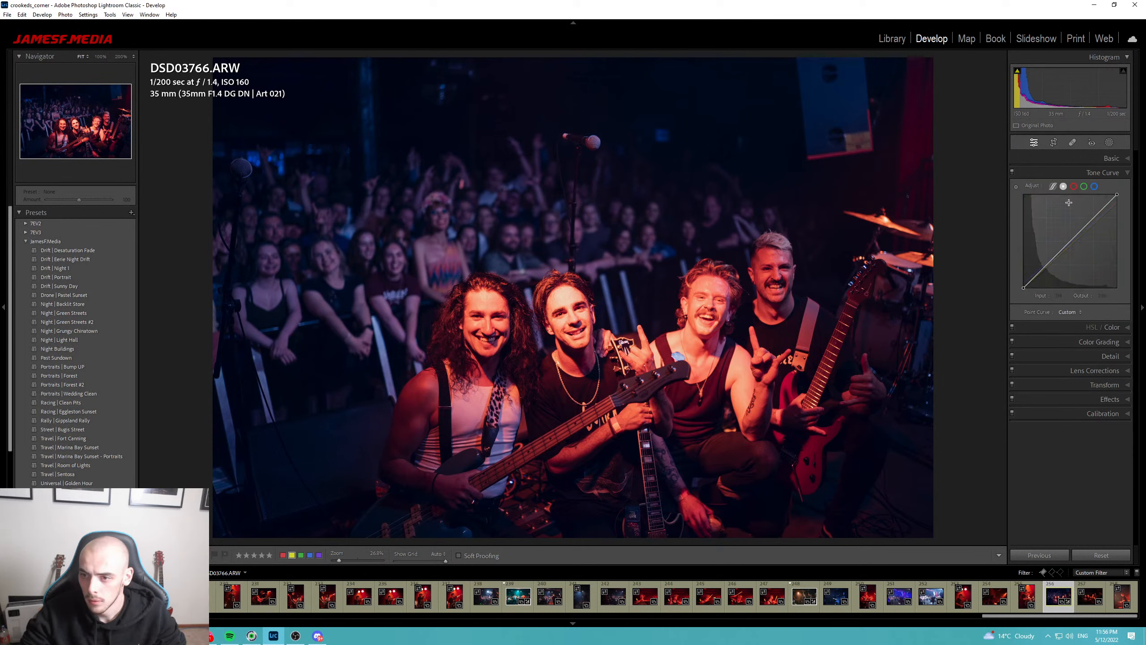
Shift the white balance tint towards green, to -18.
{"action": "left_click", "coordinate": [1112, 159]}
{"action": "left_click_drag", "start_coordinate": [1081, 227], "coordinate": [1072, 229]}
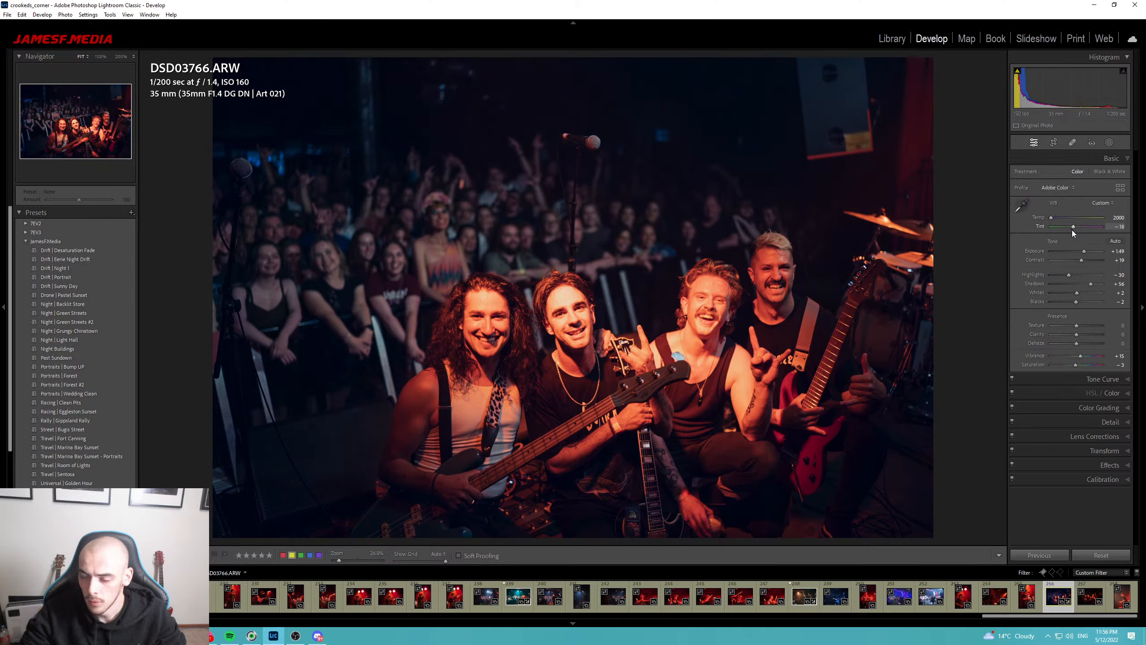
Colour-grade the shadows blue at about hue 231, saturation 33, and compare the photo with and without the colour grading.
{"action": "left_click", "coordinate": [1109, 407]}
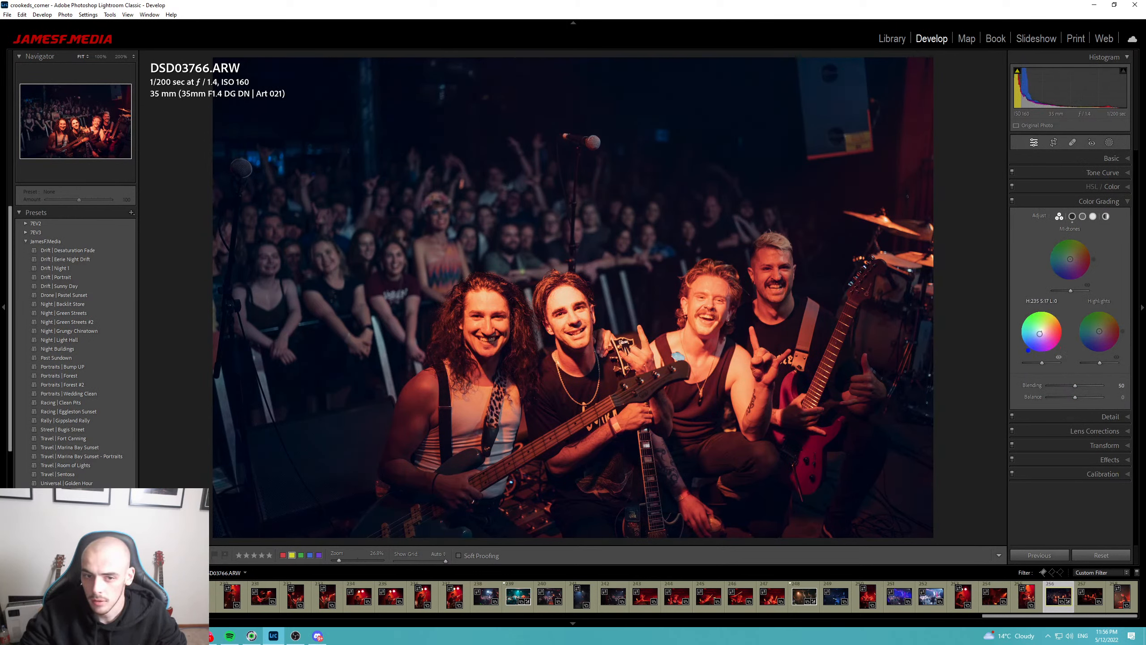
{"action": "left_click_drag", "start_coordinate": [1039, 334], "coordinate": [1036, 337]}
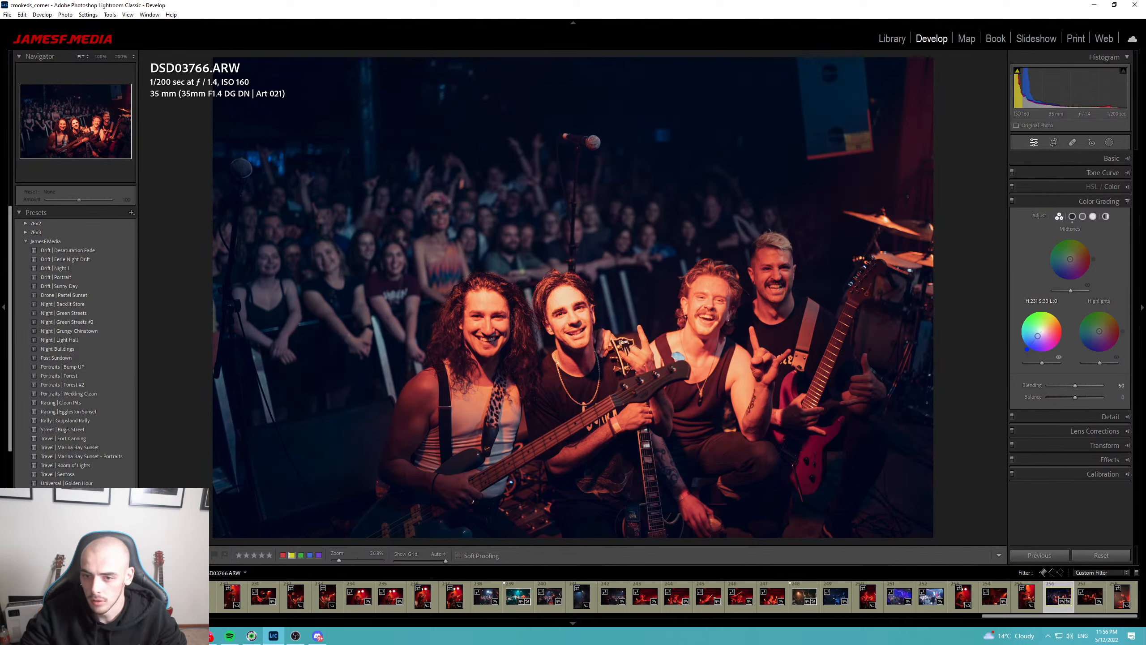
{"action": "left_click", "coordinate": [1011, 202]}
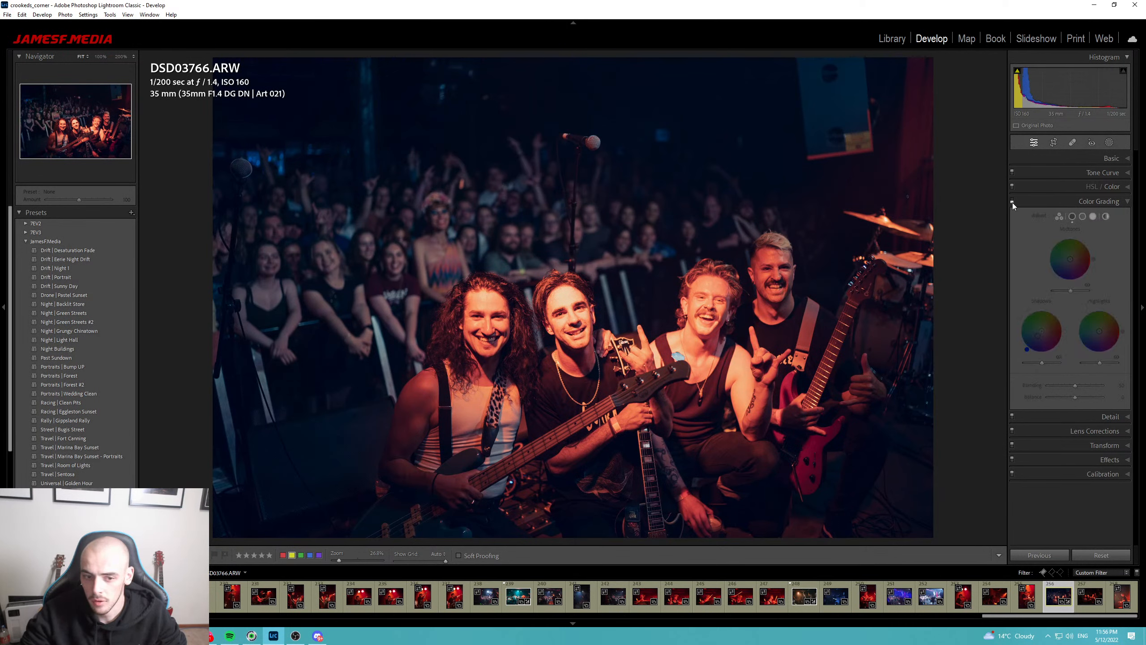
{"action": "left_click", "coordinate": [1012, 202]}
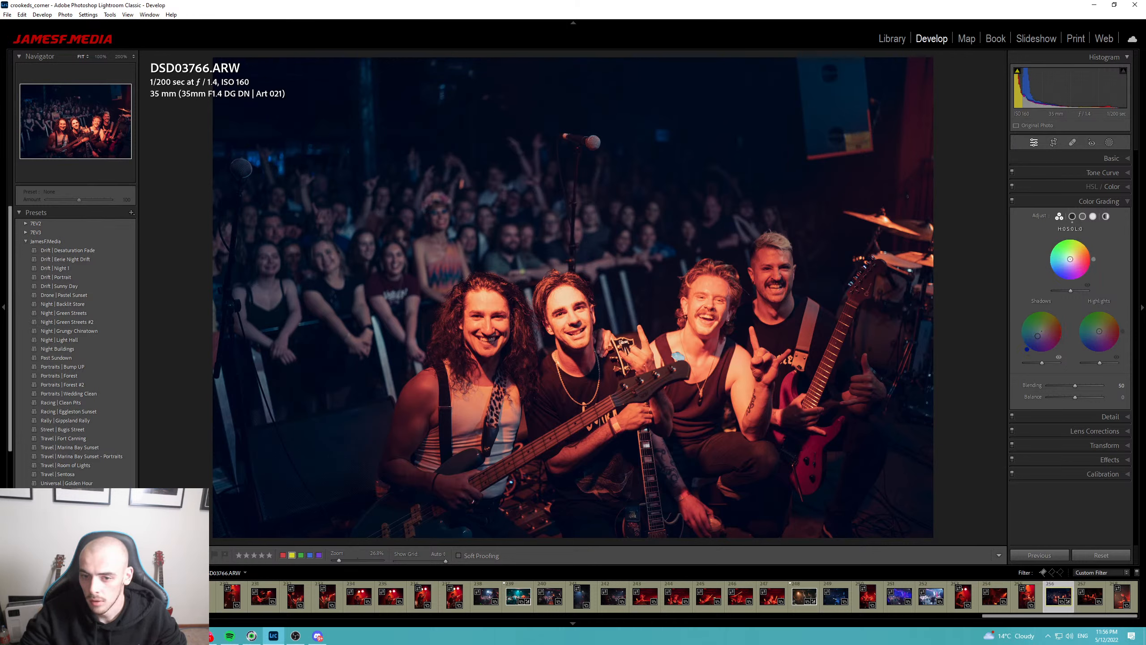
Grade the midtones a mild blue, reduce the shadows grading to about saturation 11, and compare the photo before and after editing.
{"action": "left_click_drag", "start_coordinate": [1070, 260], "coordinate": [1079, 281]}
{"action": "left_click_drag", "start_coordinate": [1061, 272], "coordinate": [1063, 268]}
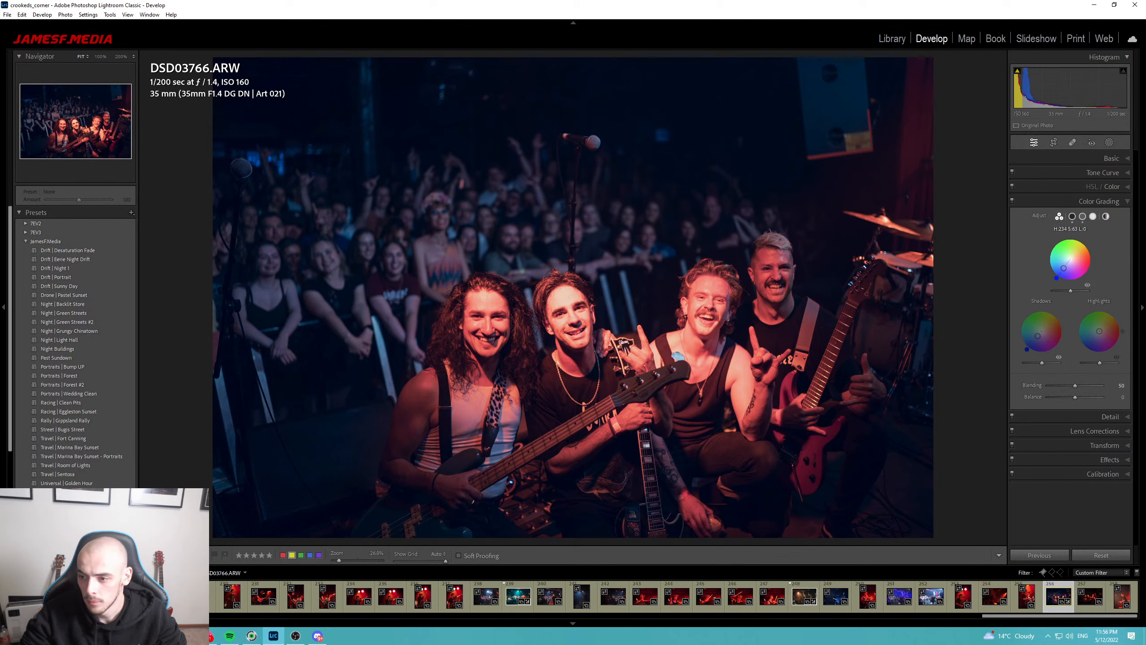
{"action": "left_click_drag", "start_coordinate": [1068, 262], "coordinate": [1065, 266]}
{"action": "left_click_drag", "start_coordinate": [1037, 335], "coordinate": [1040, 332]}
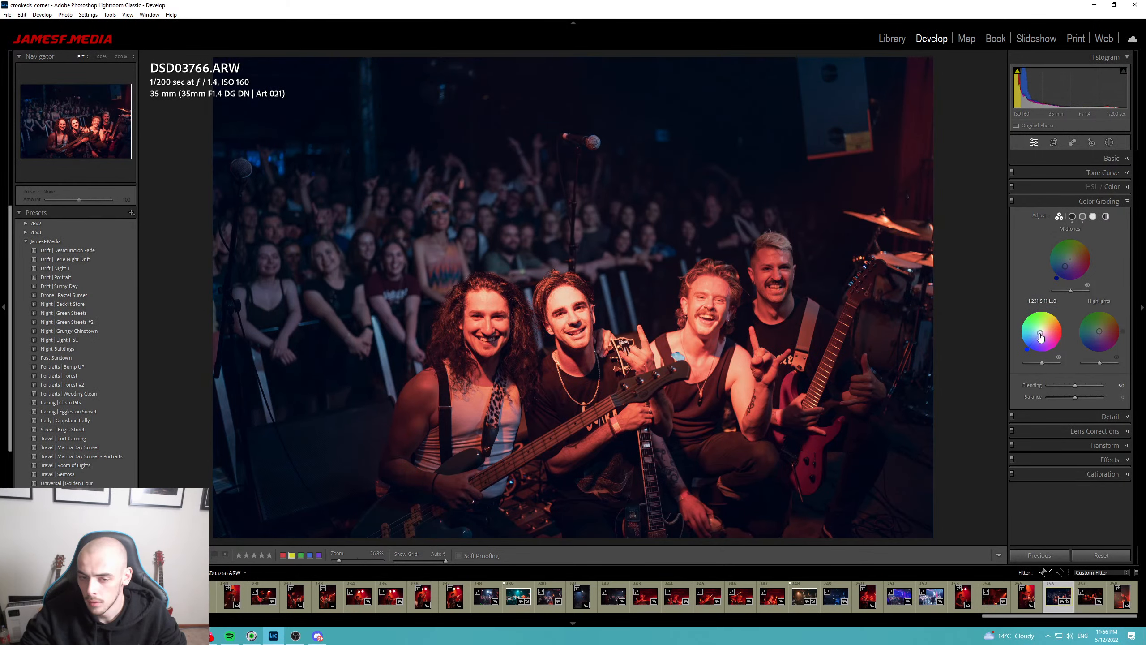
{"action": "key", "text": "backslash"}
{"action": "key", "text": "backslash"}
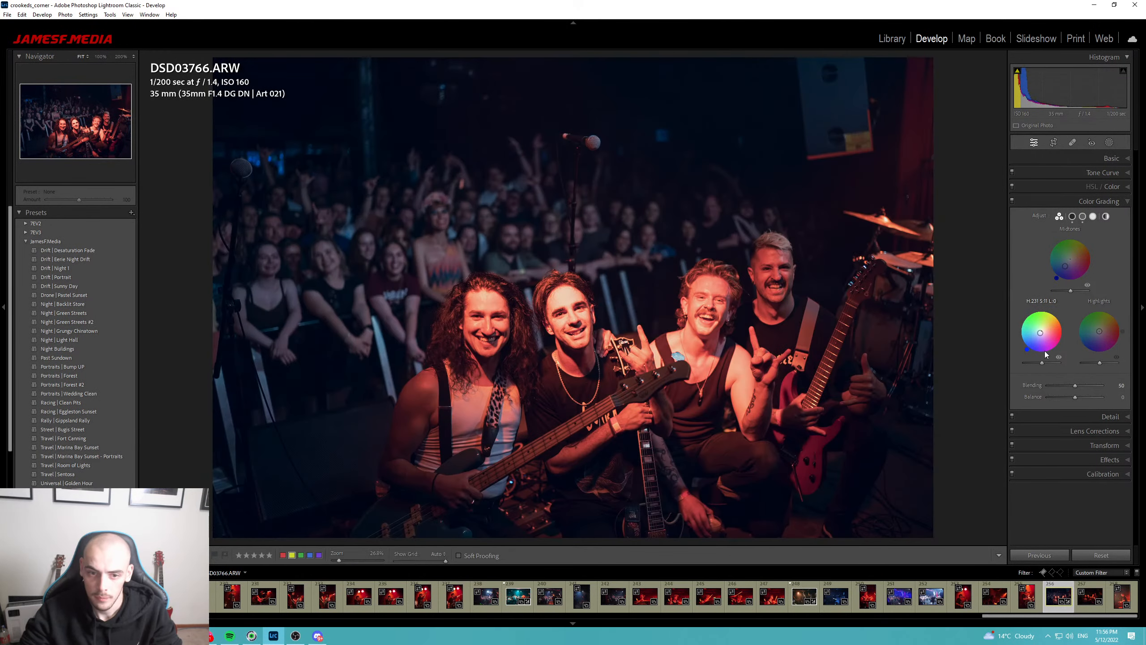
Set exposure to +1.40, contrast to +11, highlights to -51, texture to +14, dehaze to -7 and vibrance to +14, checking the faces up close.
{"action": "left_click", "coordinate": [1113, 158]}
{"action": "left_click_drag", "start_coordinate": [1084, 251], "coordinate": [1062, 274]}
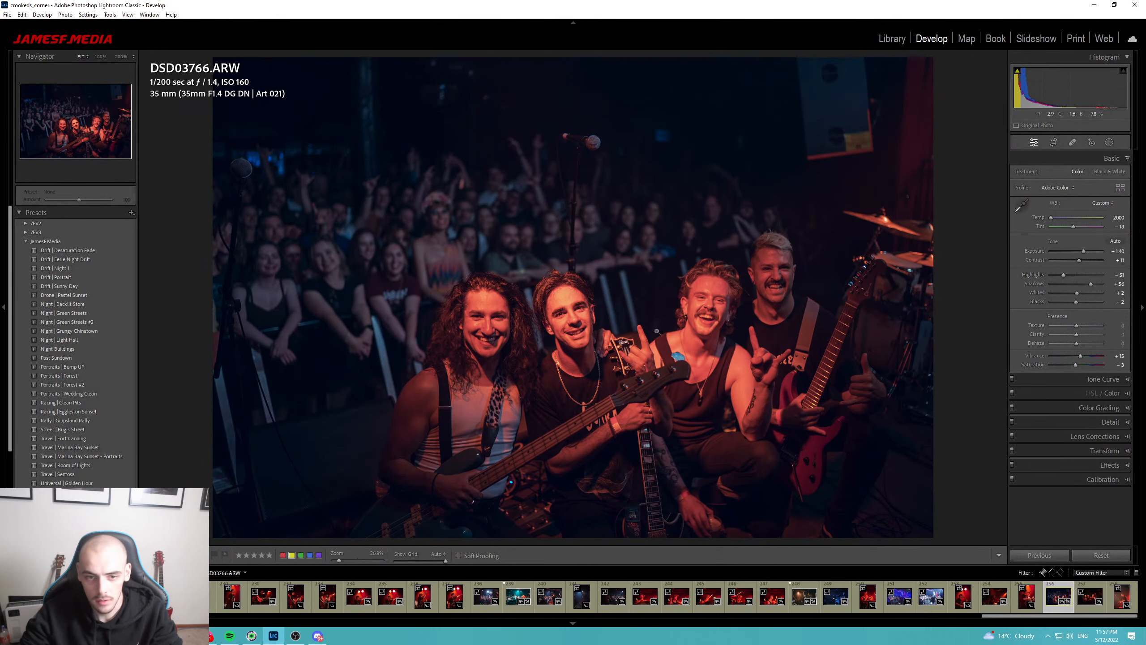
{"action": "left_click", "coordinate": [469, 311]}
{"action": "left_click_drag", "start_coordinate": [477, 326], "coordinate": [289, 316]}
{"action": "left_click_drag", "start_coordinate": [633, 352], "coordinate": [435, 415]}
{"action": "left_click_drag", "start_coordinate": [588, 369], "coordinate": [506, 480]}
{"action": "left_click", "coordinate": [505, 480]}
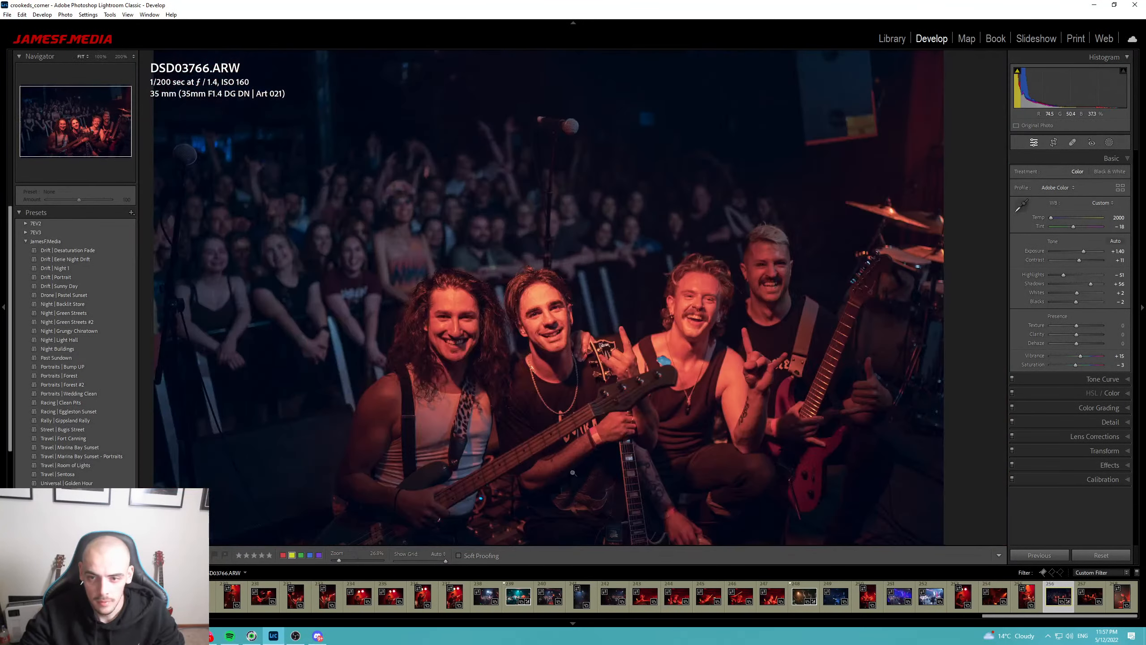
{"action": "mouse_move", "coordinate": [1076, 342]}
{"action": "left_mouse_down"}
{"action": "mouse_move", "coordinate": [1071, 333]}
{"action": "mouse_move", "coordinate": [1099, 333]}
{"action": "mouse_move", "coordinate": [1081, 334]}
{"action": "left_mouse_up"}
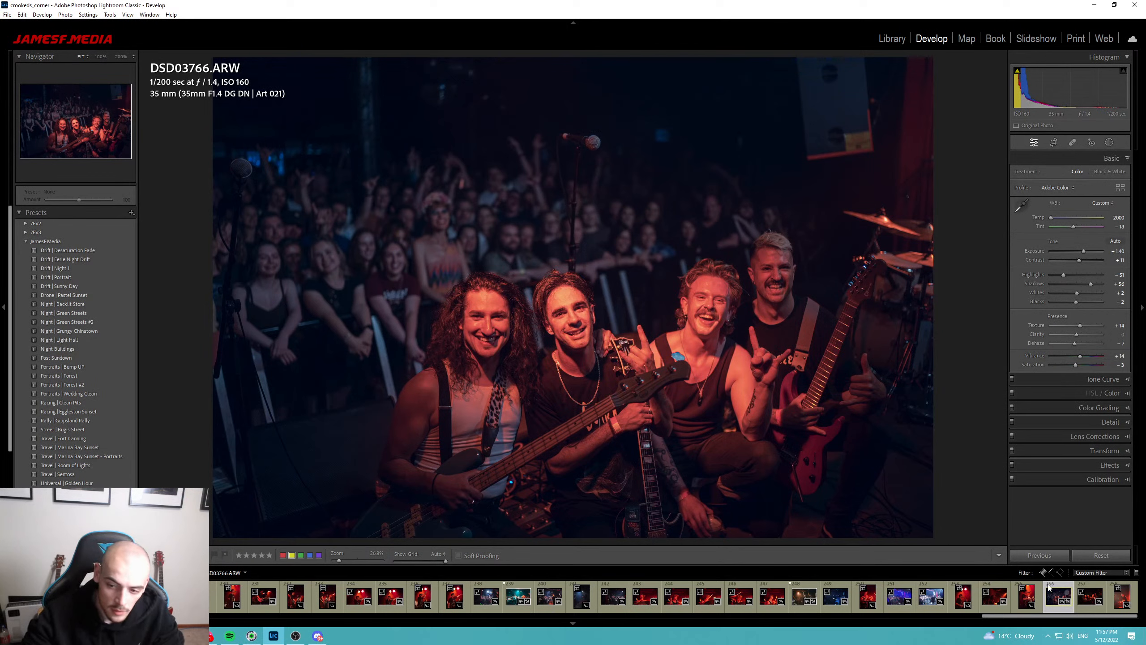
Create a virtual copy of DSD03766.ARW to keep the colour edit, and reset all adjustments on the original photo.
{"action": "right_click", "coordinate": [1058, 596]}
{"action": "left_click", "coordinate": [1065, 486]}
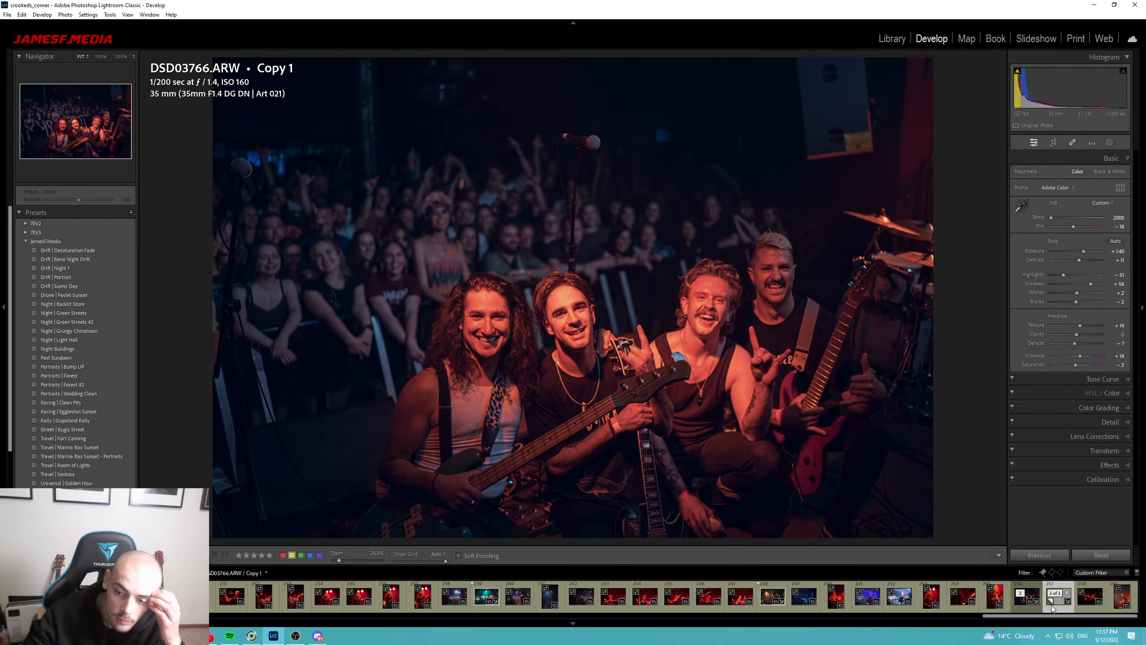
{"action": "left_click", "coordinate": [1017, 600]}
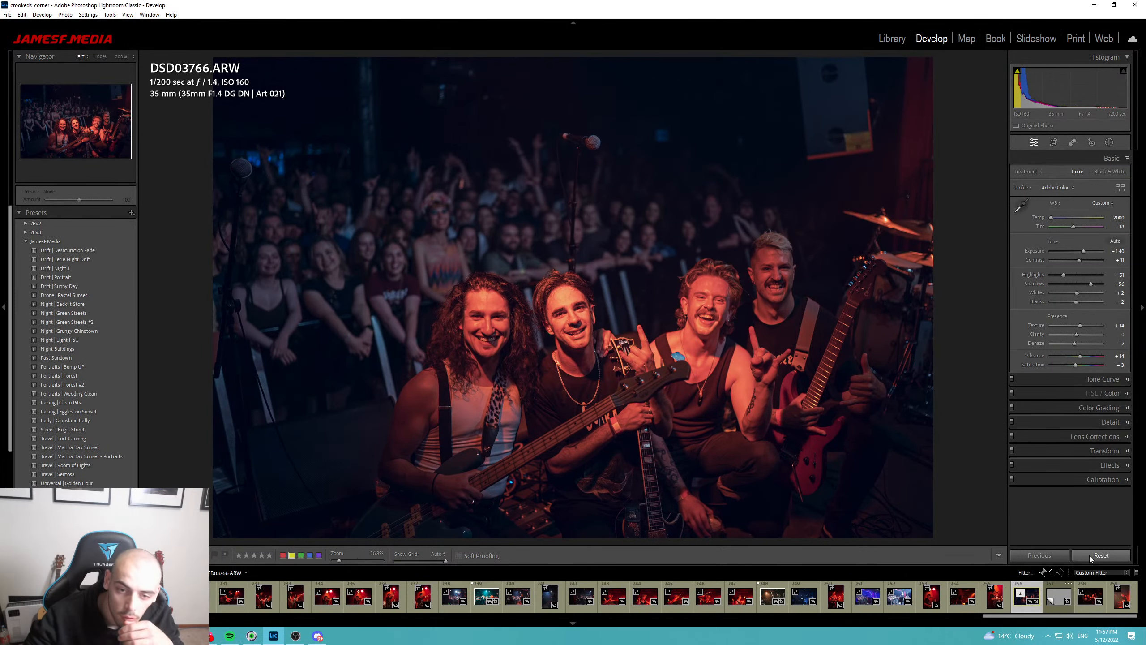
{"action": "left_click", "coordinate": [1088, 555]}
Convert the original to black and white, auto-tone it, and set exposure +1.40, contrast +42, highlights -56 and blacks -26.
{"action": "left_click", "coordinate": [1104, 172]}
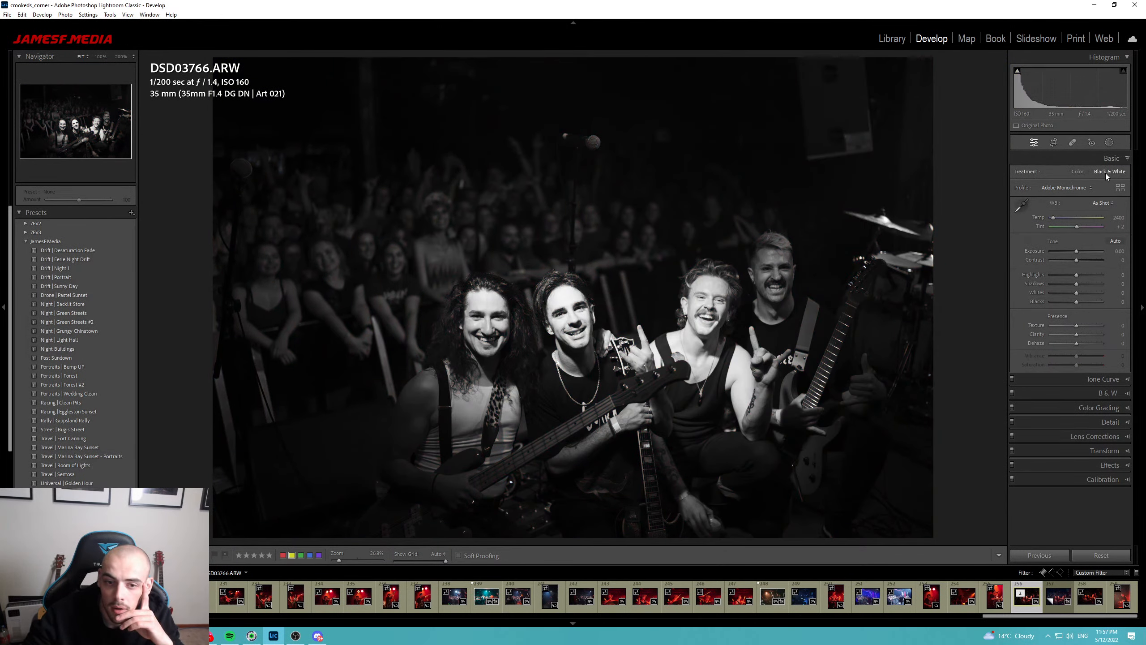
{"action": "left_click", "coordinate": [1115, 241]}
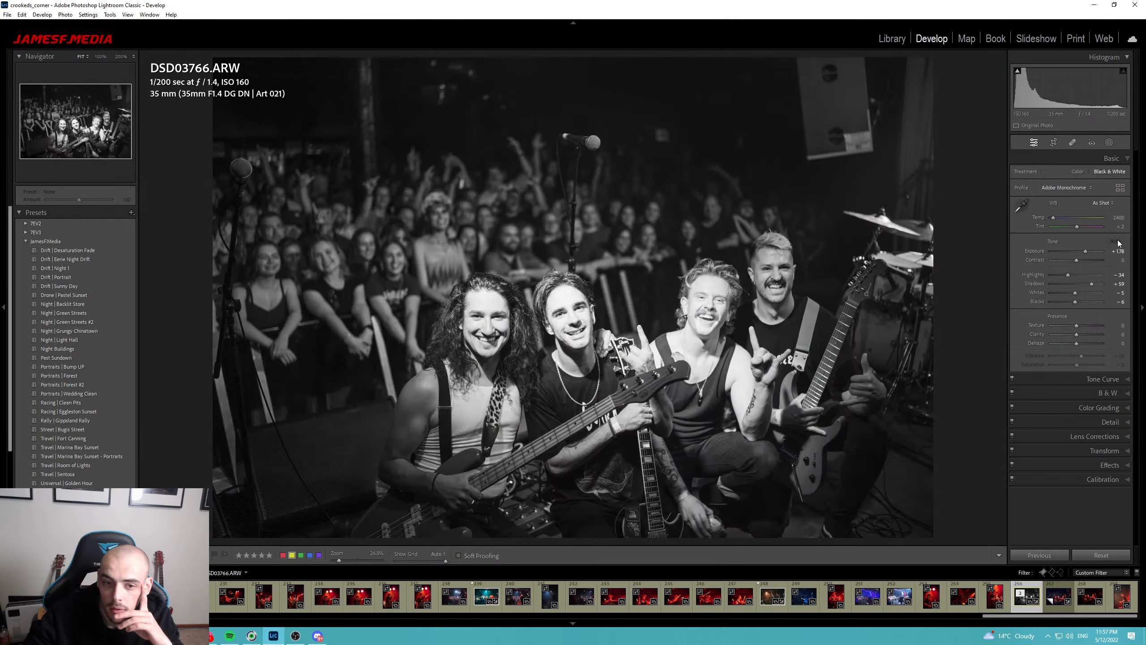
{"action": "mouse_move", "coordinate": [1067, 274]}
{"action": "left_mouse_down"}
{"action": "mouse_move", "coordinate": [1051, 275]}
{"action": "mouse_move", "coordinate": [1083, 251]}
{"action": "mouse_move", "coordinate": [1092, 264]}
{"action": "mouse_move", "coordinate": [1085, 253]}
{"action": "mouse_move", "coordinate": [1063, 275]}
{"action": "left_mouse_up"}
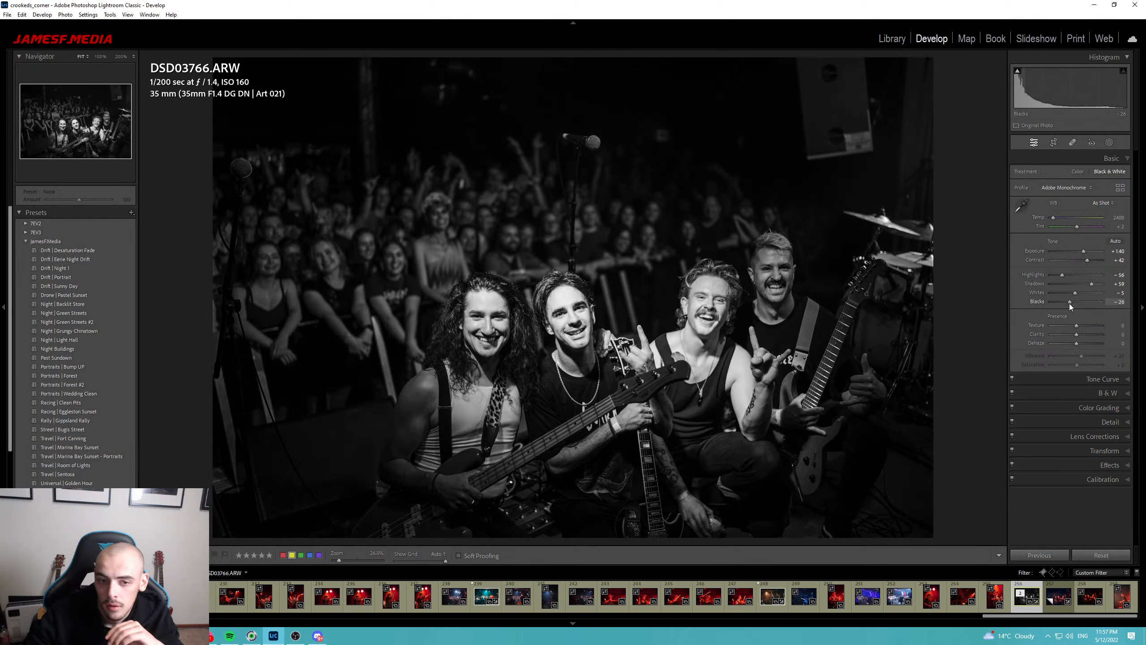
Shape the black-and-white photo's tone curve into a faded S, with black point output 16, upper point 186/186 and white point output 225.
{"action": "mouse_move", "coordinate": [1069, 303]}
{"action": "left_mouse_down"}
{"action": "mouse_move", "coordinate": [1095, 305]}
{"action": "mouse_move", "coordinate": [1070, 308]}
{"action": "left_mouse_up"}
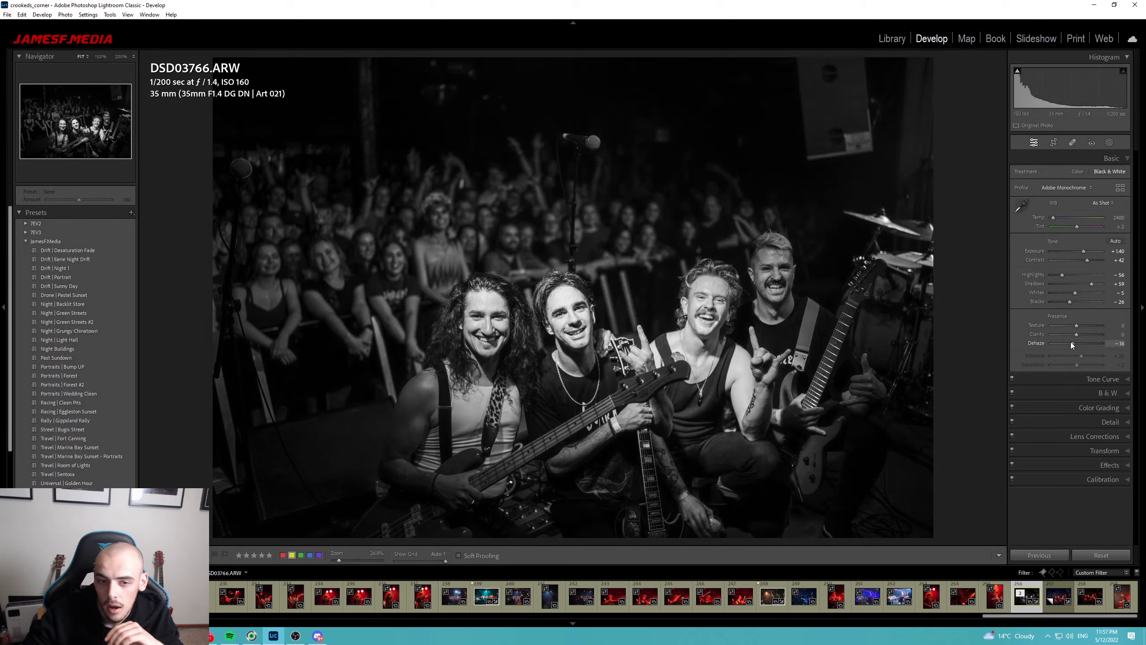
{"action": "left_click_drag", "start_coordinate": [1076, 343], "coordinate": [1085, 344]}
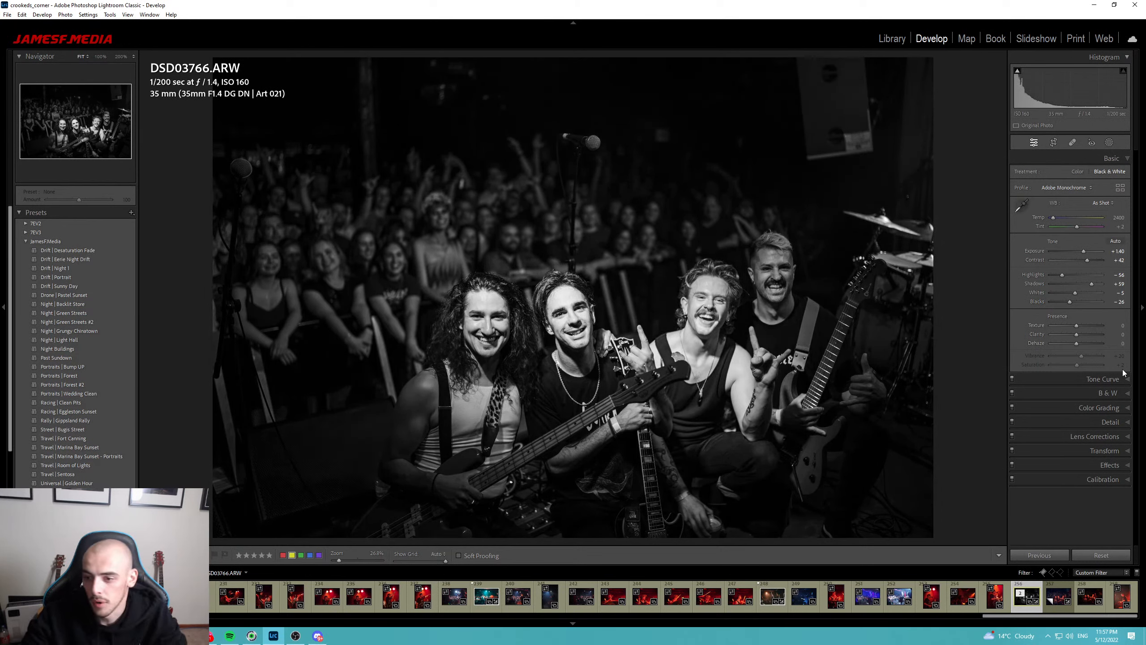
{"action": "left_click", "coordinate": [1111, 379]}
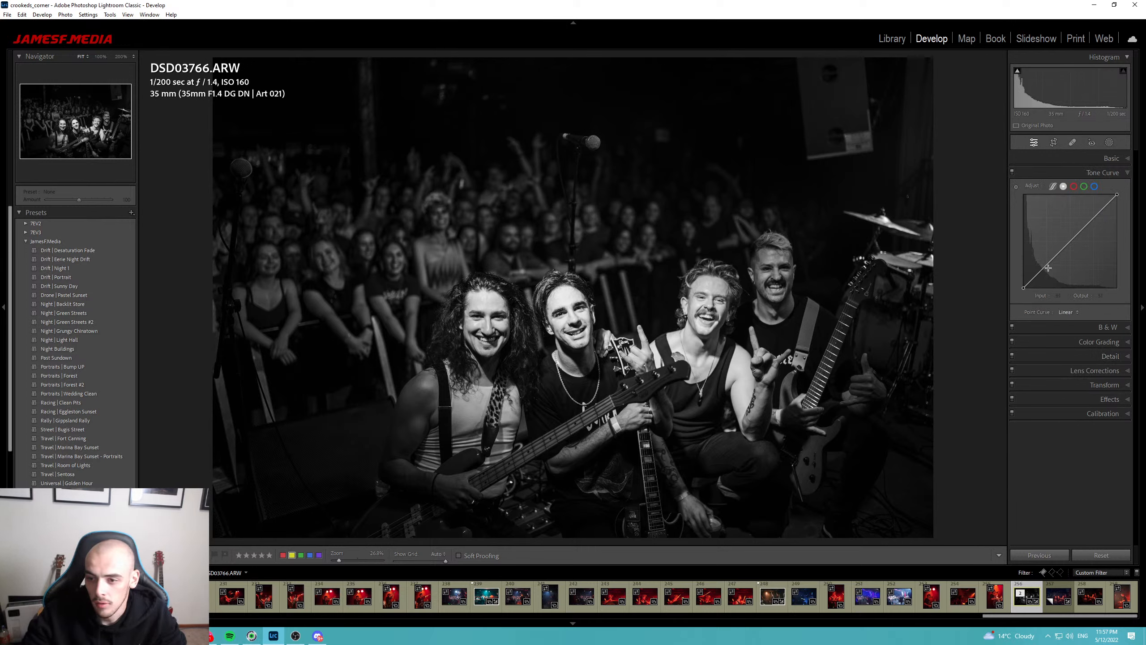
{"action": "left_click_drag", "start_coordinate": [1024, 286], "coordinate": [1008, 281]}
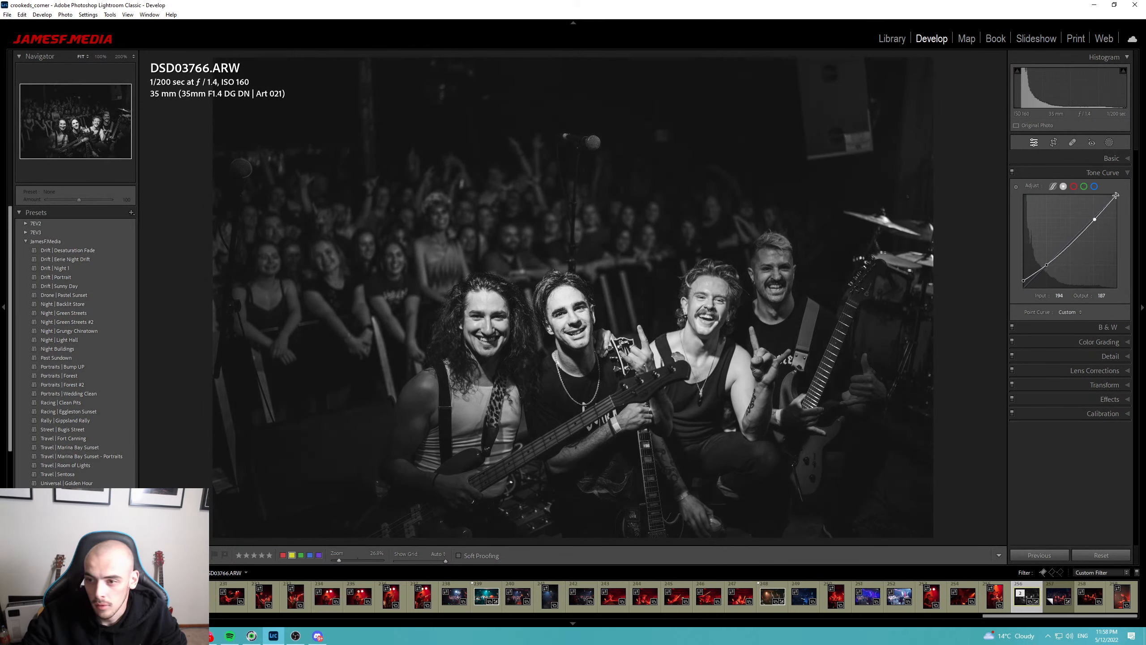
{"action": "left_click_drag", "start_coordinate": [1115, 195], "coordinate": [1121, 207]}
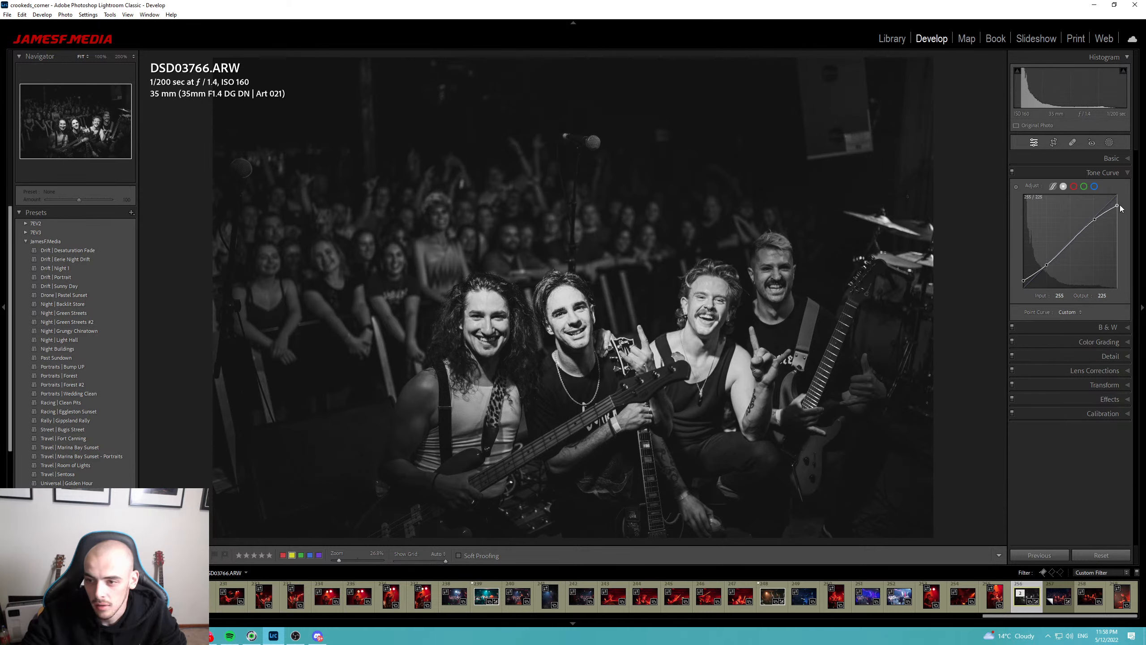
{"action": "mouse_move", "coordinate": [1093, 218]}
{"action": "left_mouse_down"}
{"action": "mouse_move", "coordinate": [1122, 210]}
{"action": "mouse_move", "coordinate": [1123, 179]}
{"action": "mouse_move", "coordinate": [1127, 208]}
{"action": "mouse_move", "coordinate": [1093, 220]}
{"action": "left_mouse_up"}
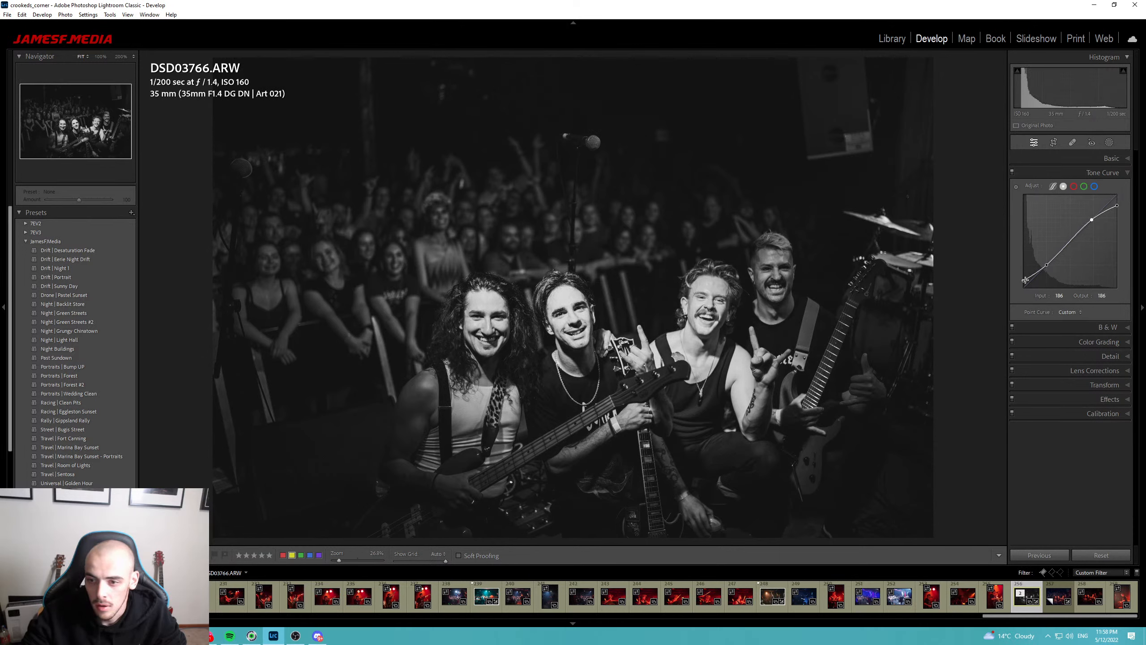
{"action": "left_click_drag", "start_coordinate": [1023, 279], "coordinate": [993, 283]}
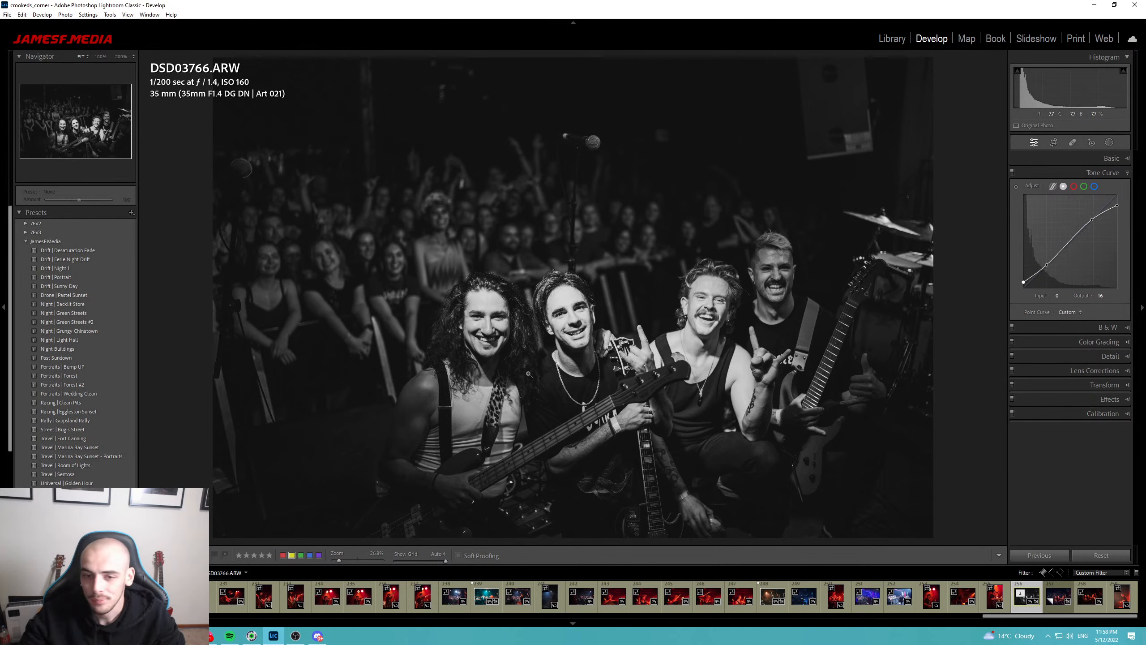
Crop the black-and-white band photo slightly tighter, reposition the frame around the band, and flag it as a pick.
{"action": "key", "text": "r"}
{"action": "left_click_drag", "start_coordinate": [217, 59], "coordinate": [239, 73]}
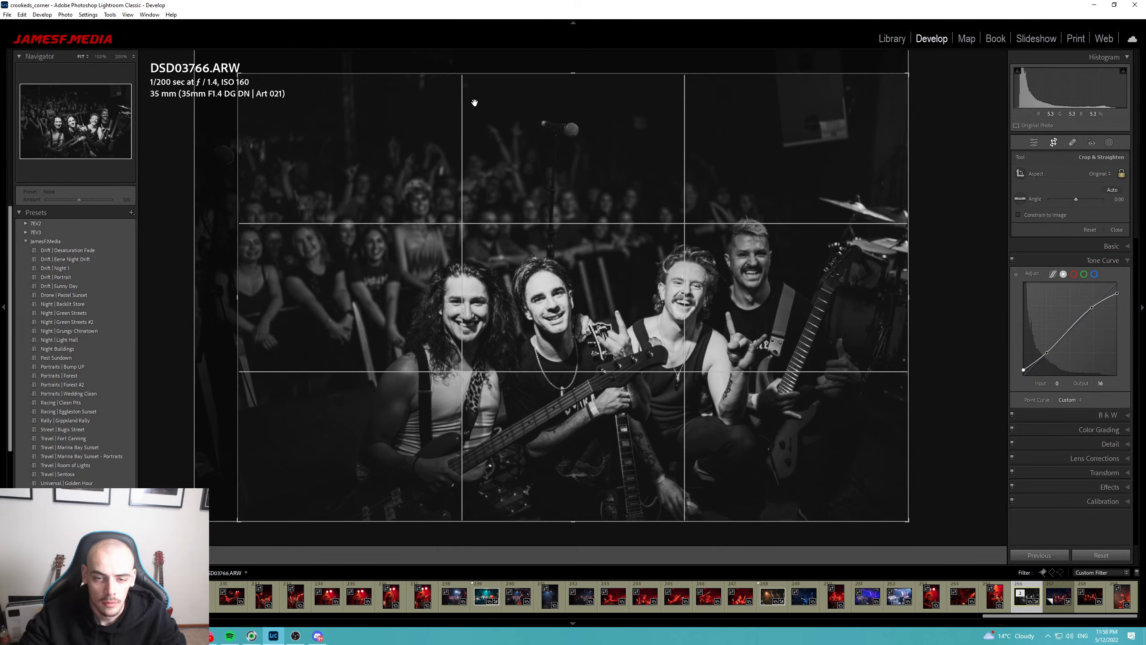
{"action": "left_click_drag", "start_coordinate": [473, 97], "coordinate": [455, 152]}
{"action": "key", "text": "r"}
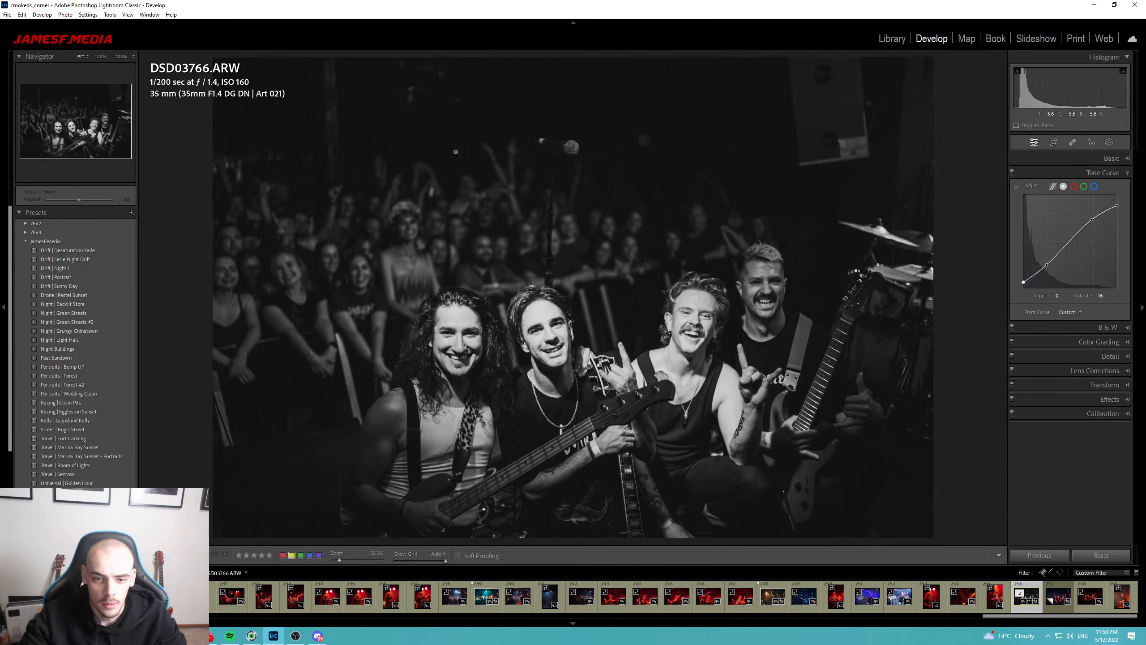
{"action": "key", "text": "r"}
{"action": "left_click_drag", "start_coordinate": [587, 279], "coordinate": [530, 172]}
{"action": "key", "text": "r"}
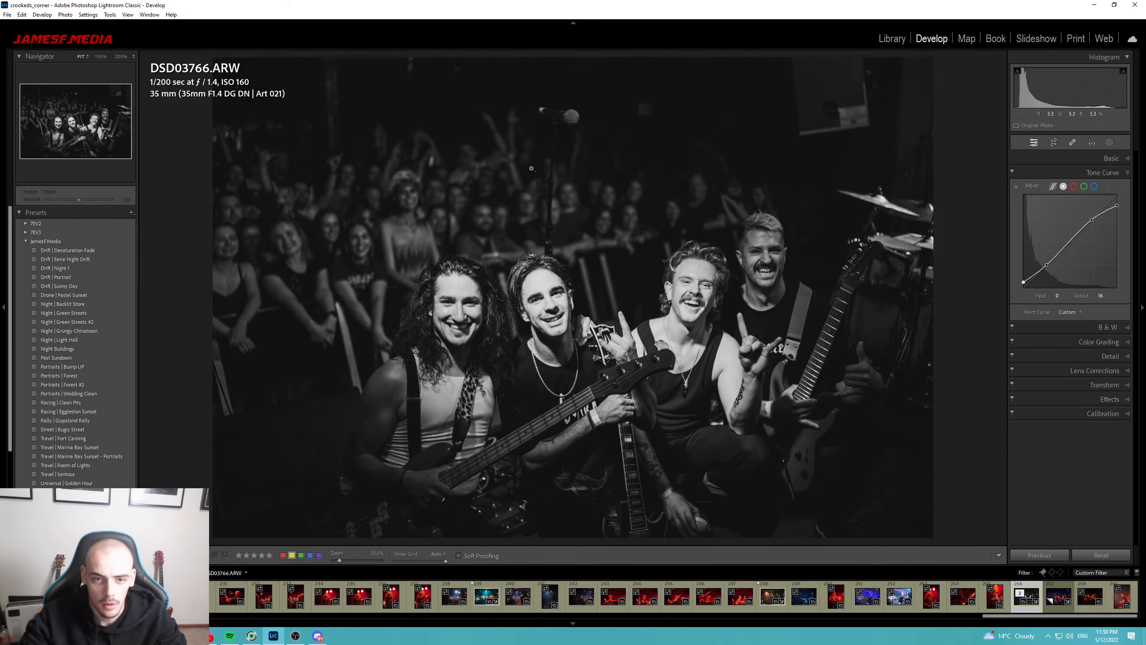
{"action": "key", "text": "p"}
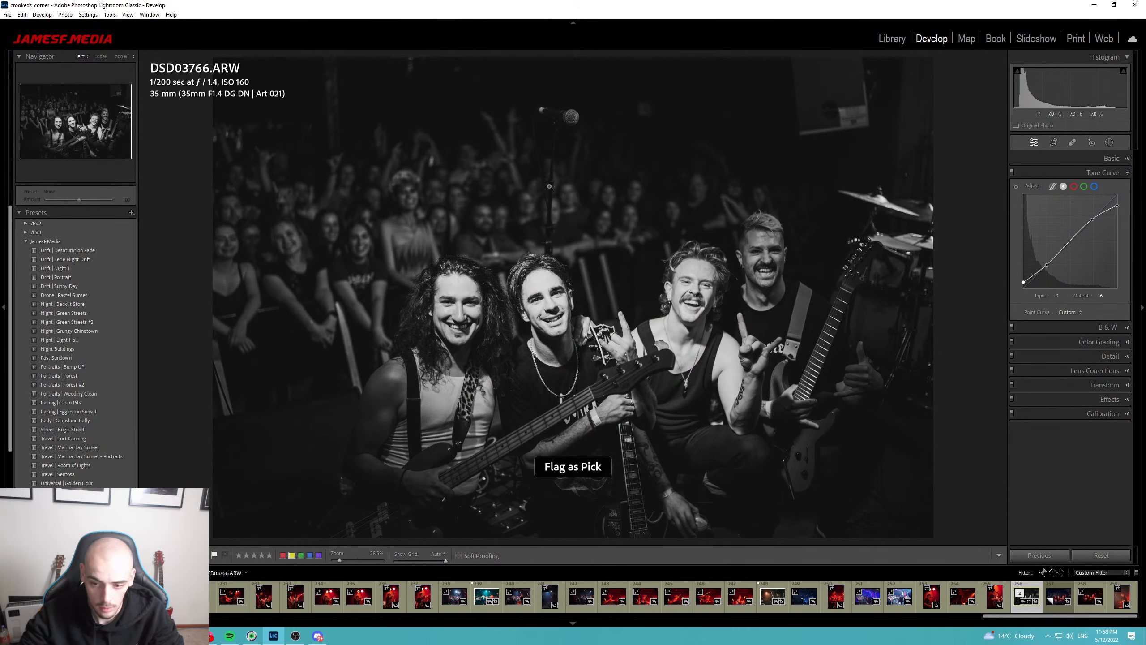
Crop the colour virtual copy of DSD03766.ARW slightly tighter from its upper-left corner and flag it as a pick.
{"action": "left_click", "coordinate": [1059, 604]}
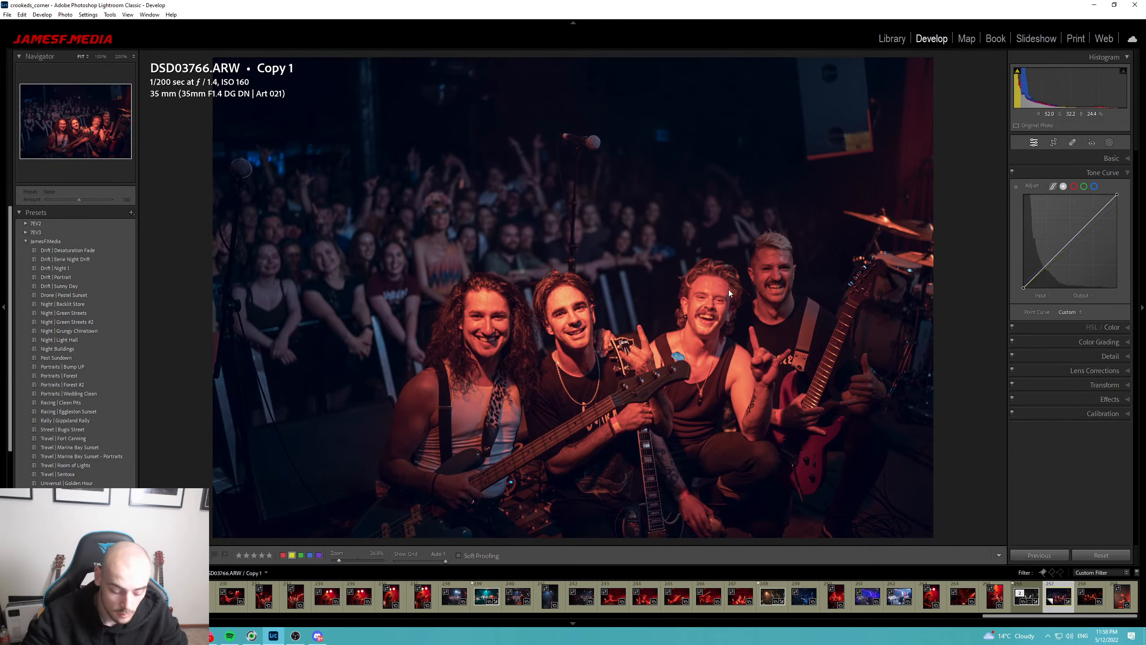
{"action": "key", "text": "r"}
{"action": "left_click_drag", "start_coordinate": [215, 59], "coordinate": [237, 73]}
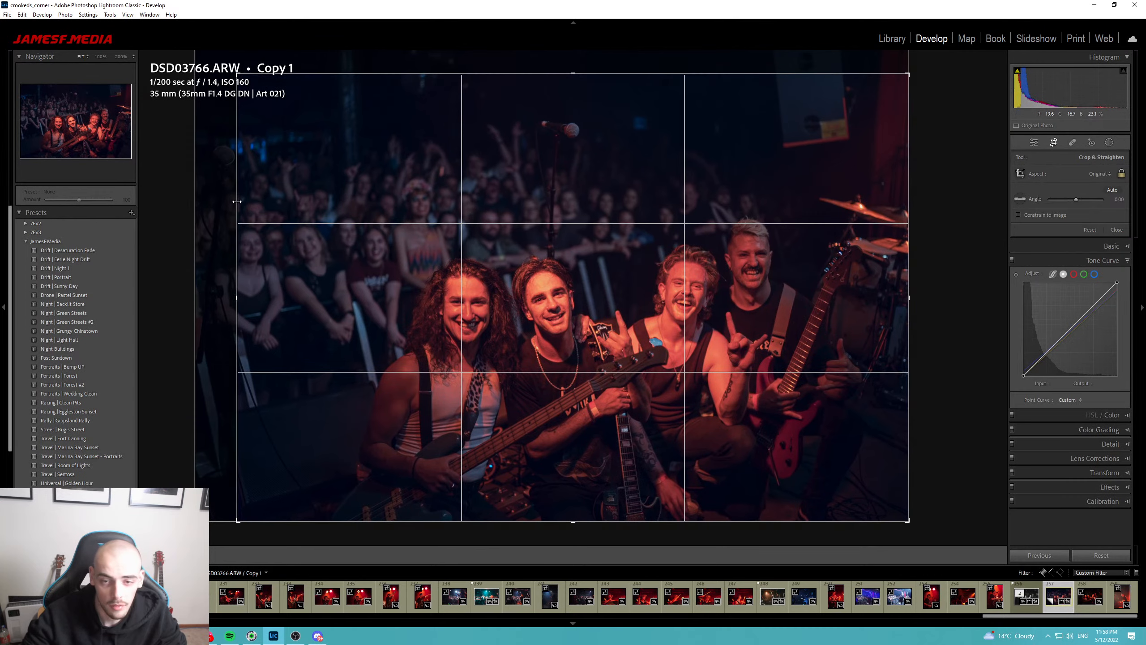
{"action": "key", "text": "Return"}
{"action": "key", "text": "p"}
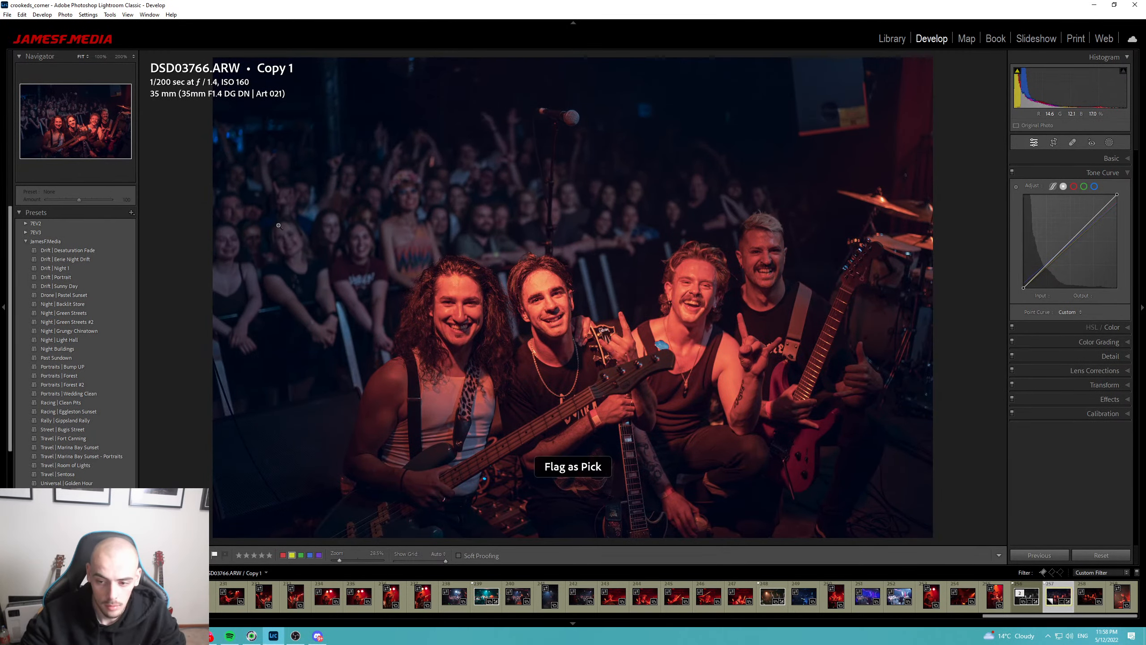
Compare the black-and-white original of DSD03766.ARW with its colour virtual copy.
{"action": "key", "text": "ctrl+v"}
{"action": "key", "text": "Right"}
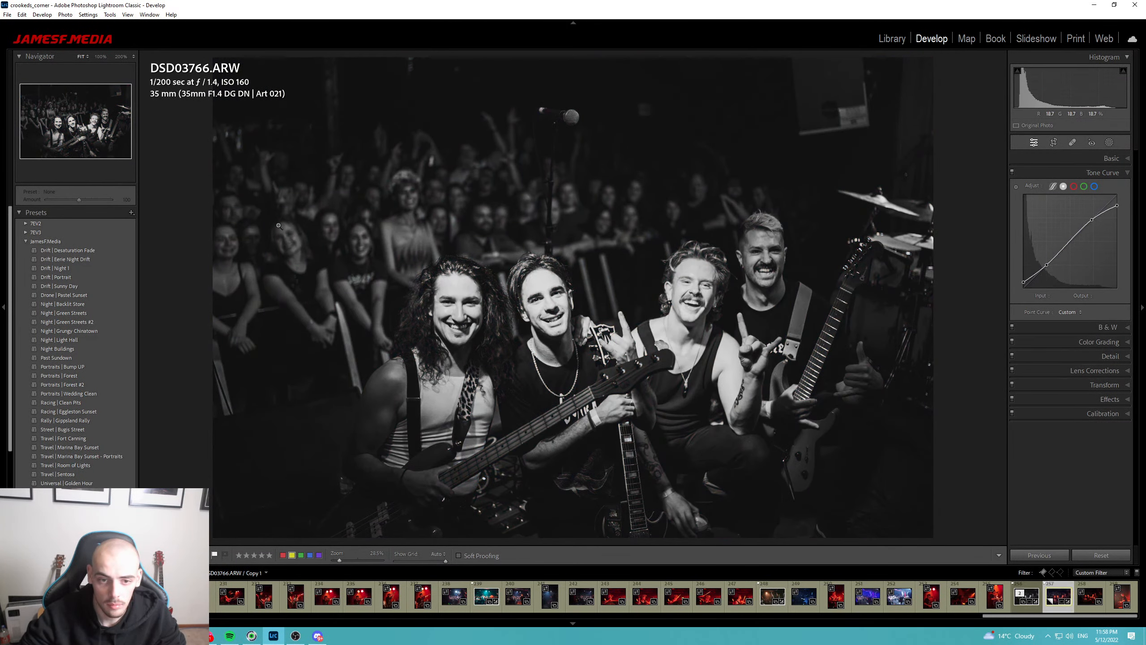
{"action": "key", "text": "Left"}
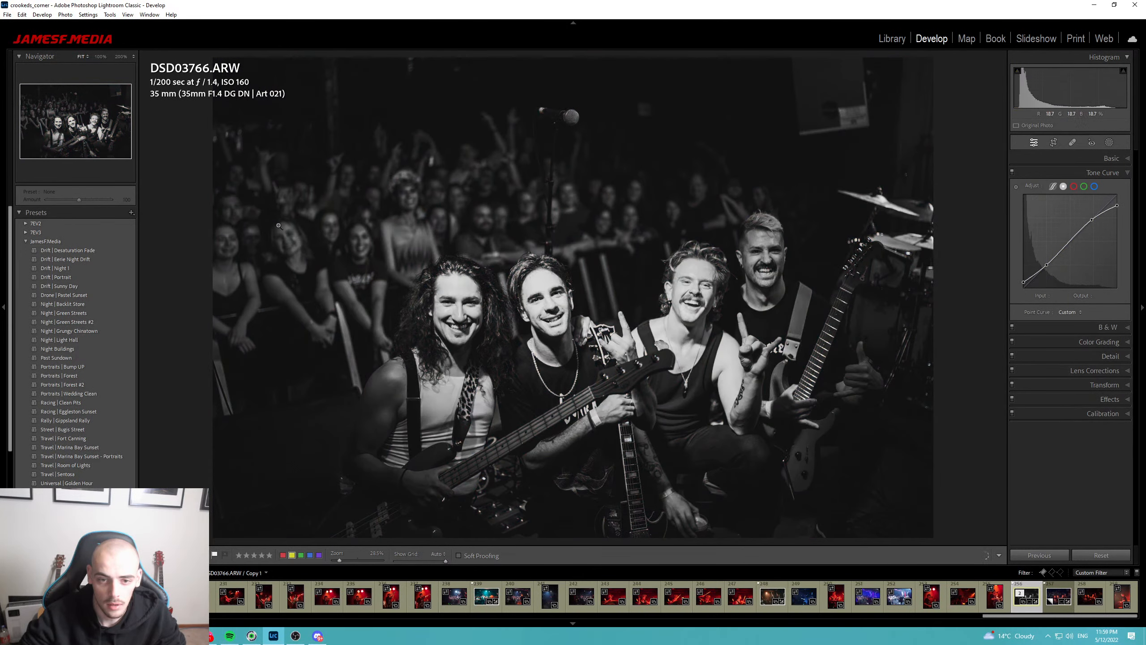
{"action": "key", "text": "Right"}
{"action": "key", "text": "ctrl+v"}
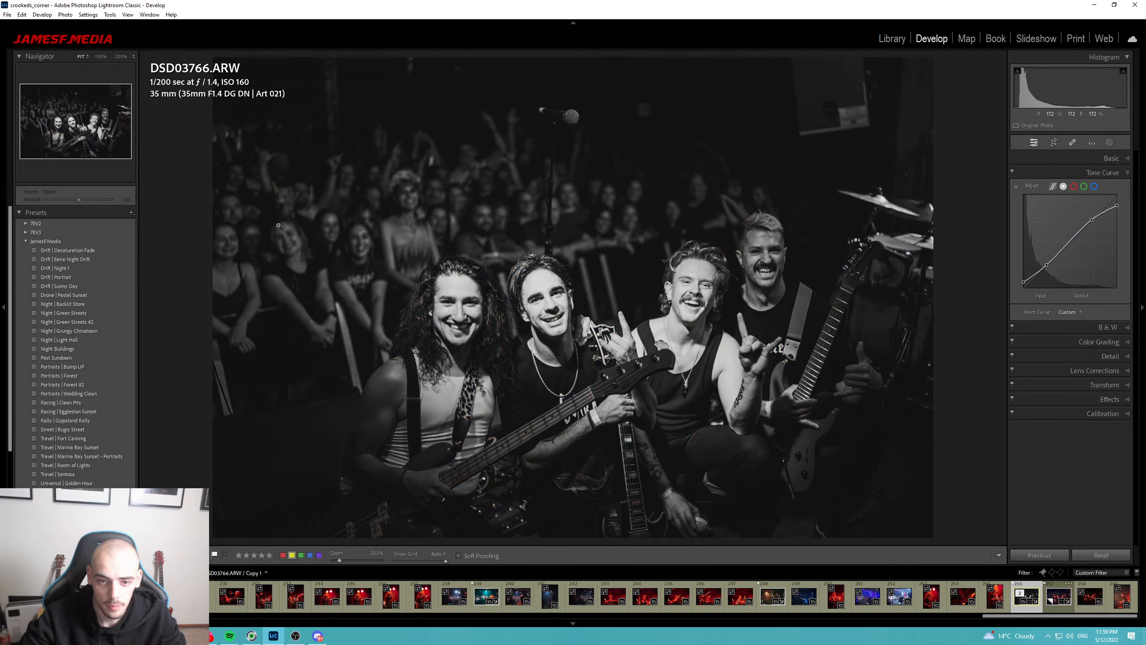
On DSC04659.ARW, set temperature 2000, exposure +1.34, contrast +30, whites +11 and blacks -23, and lift the tone curve's black point to output 13.
{"action": "key", "text": "Left"}
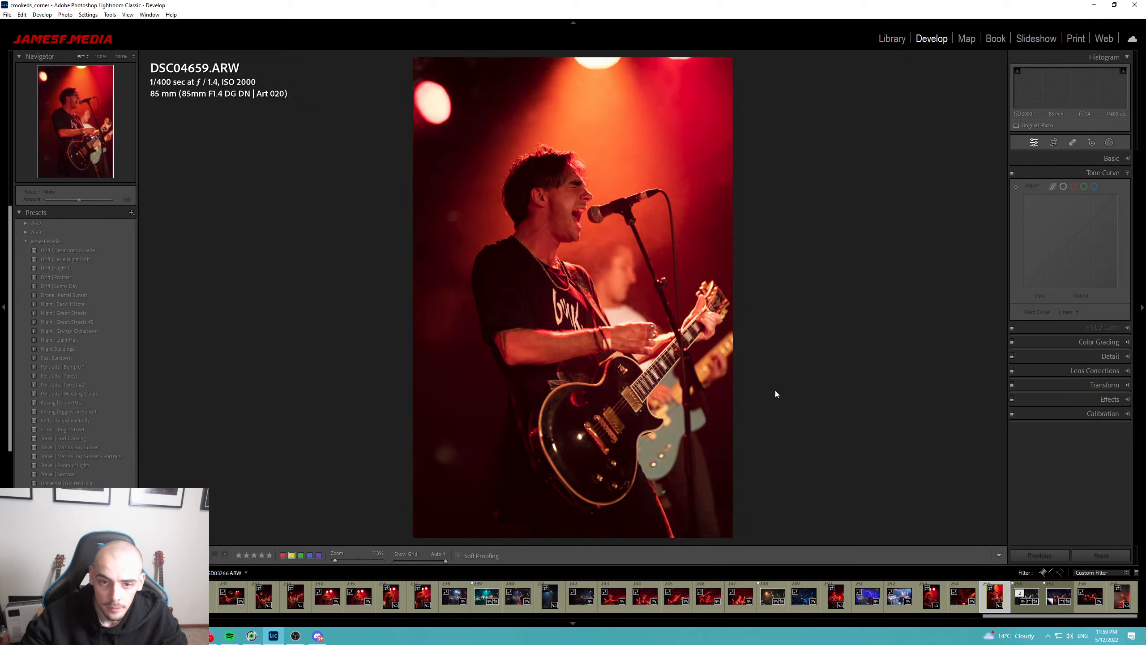
{"action": "left_click", "coordinate": [1114, 159]}
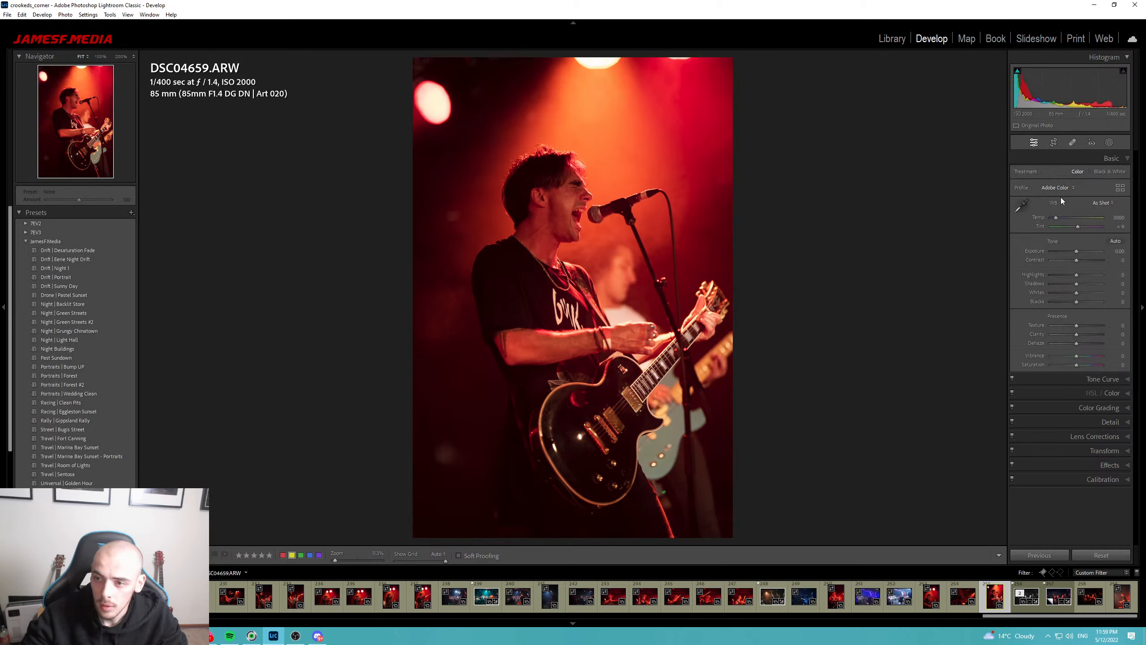
{"action": "left_click_drag", "start_coordinate": [1057, 218], "coordinate": [1083, 260]}
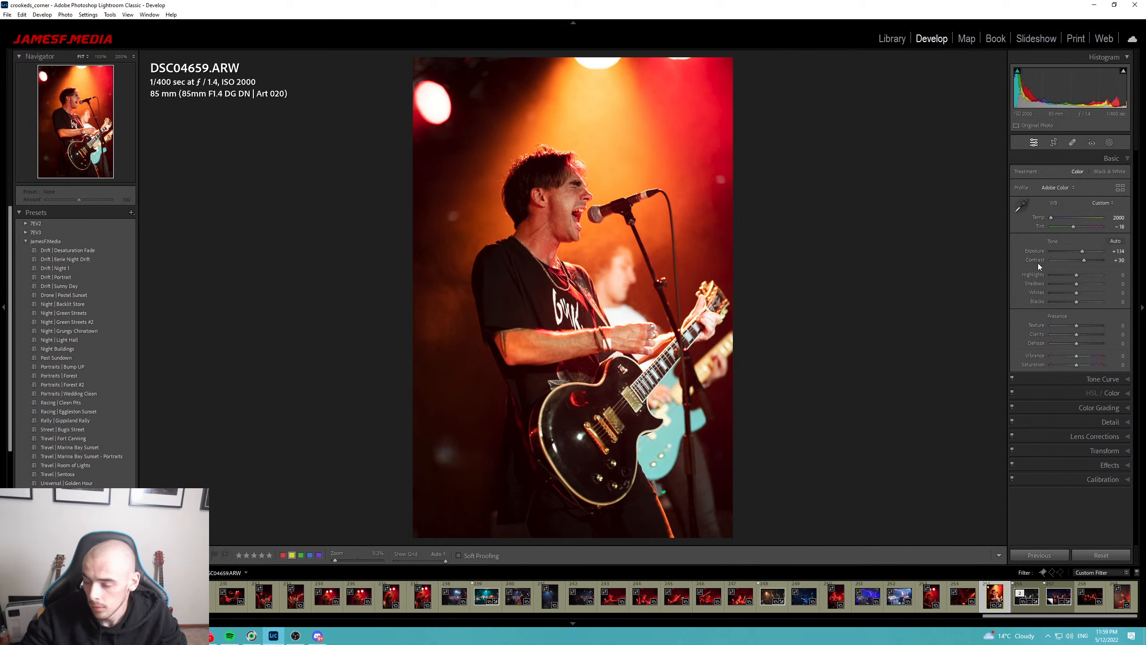
{"action": "left_click_drag", "start_coordinate": [1075, 302], "coordinate": [1082, 277]}
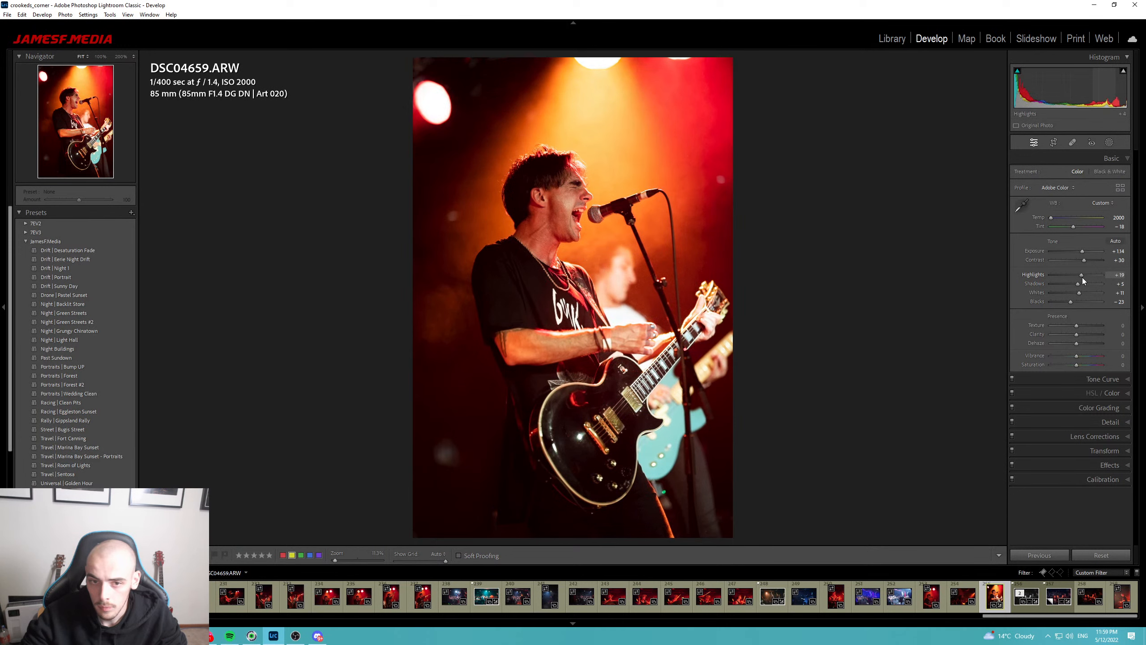
{"action": "left_click", "coordinate": [1103, 378]}
{"action": "left_click_drag", "start_coordinate": [1045, 265], "coordinate": [1017, 285]}
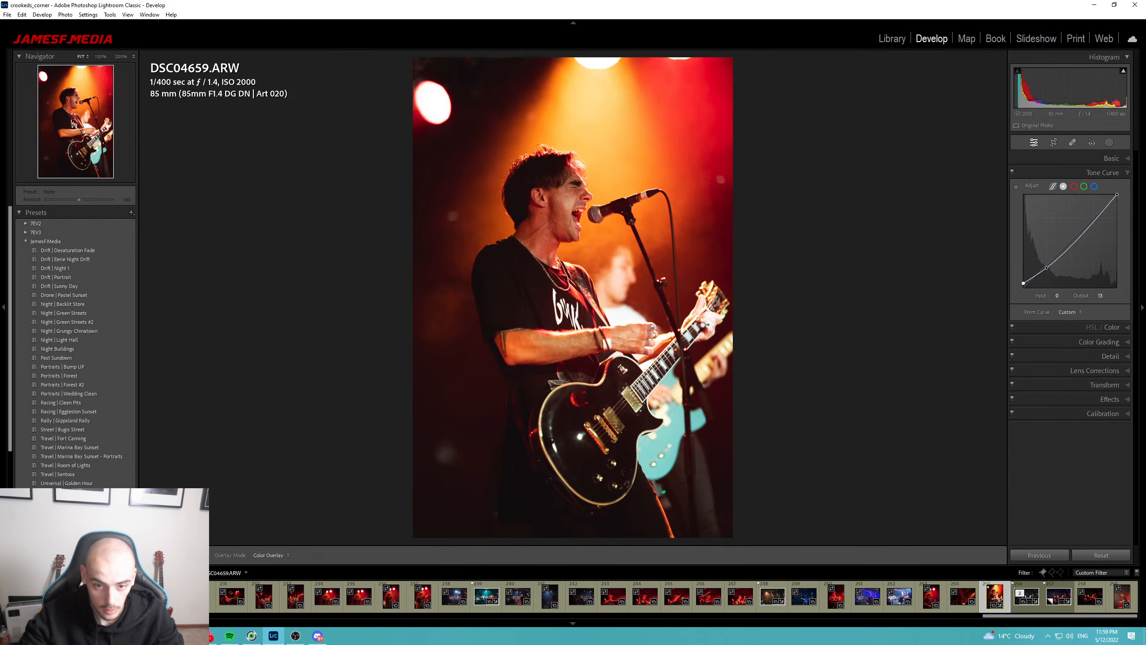
Add a tall, slightly tilted radial gradient mask over the singer, invert it, and lower its exposure to about -0.98.
{"action": "key", "text": "shift+m"}
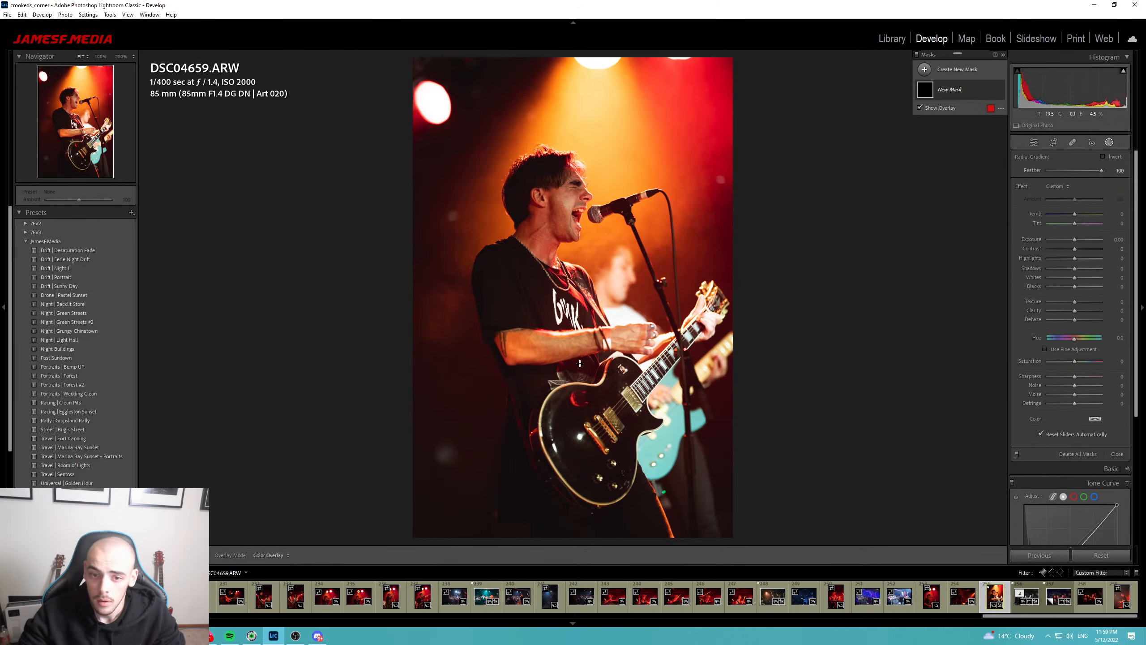
{"action": "left_click_drag", "start_coordinate": [566, 322], "coordinate": [691, 551]}
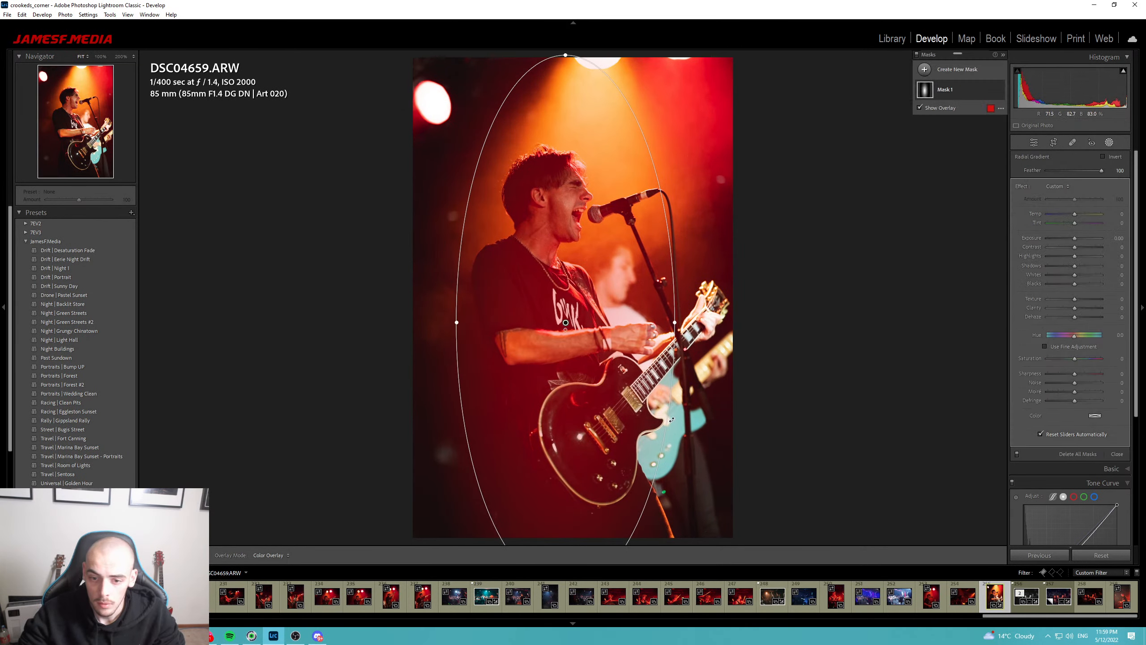
{"action": "left_click_drag", "start_coordinate": [674, 402], "coordinate": [674, 402]}
{"action": "left_click_drag", "start_coordinate": [565, 323], "coordinate": [563, 331]}
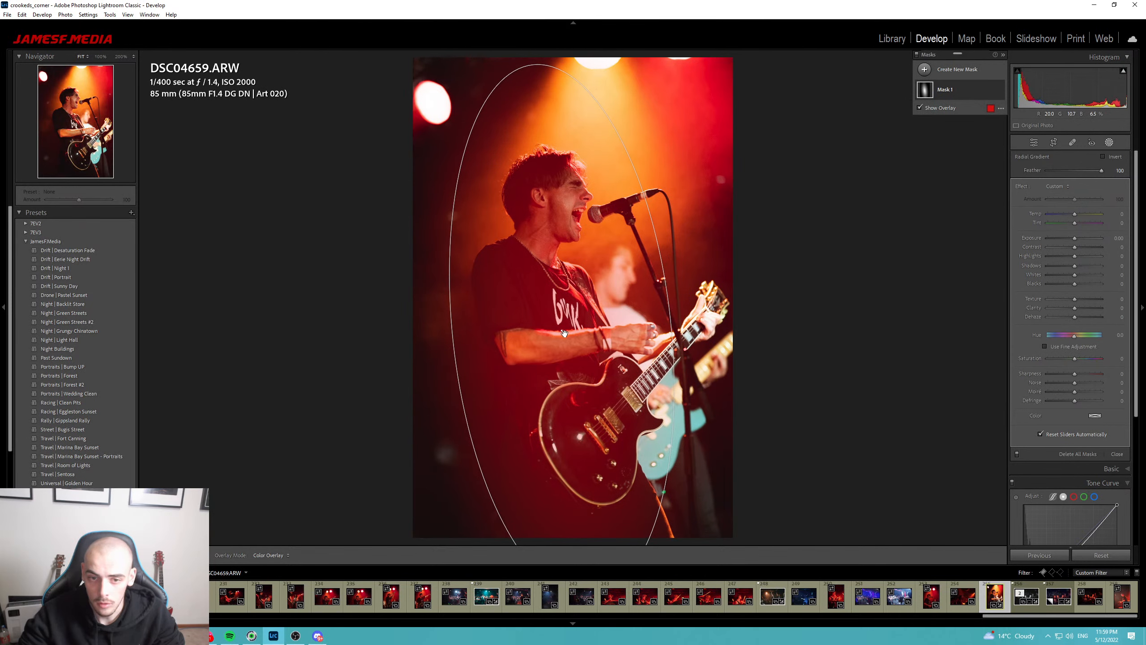
{"action": "left_click", "coordinate": [1103, 156]}
{"action": "left_click_drag", "start_coordinate": [1074, 238], "coordinate": [1067, 238]}
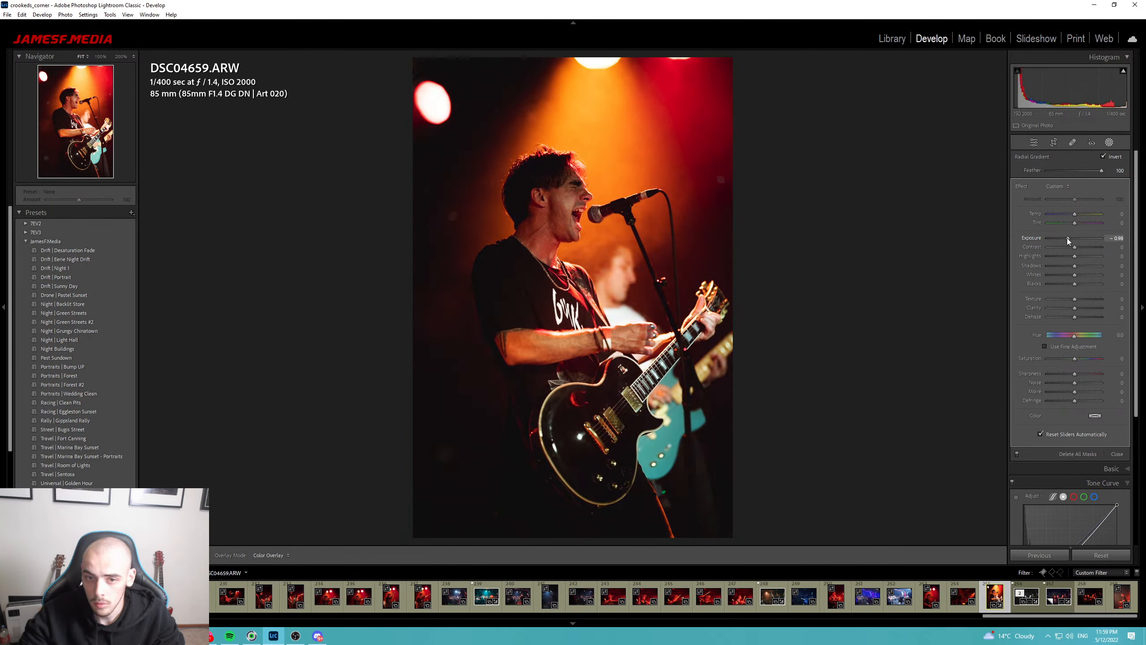
{"action": "left_click", "coordinate": [774, 252]}
{"action": "key", "text": "shift+w"}
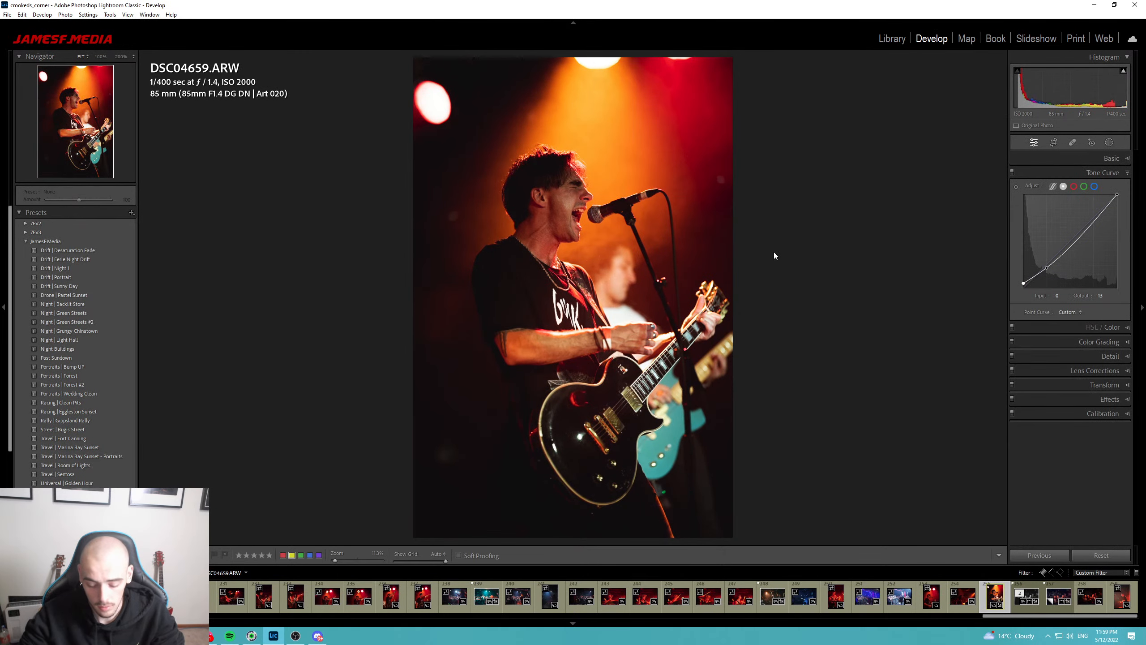
Compare the singer photo before and after editing, and flag it as a pick.
{"action": "key", "text": "backslash"}
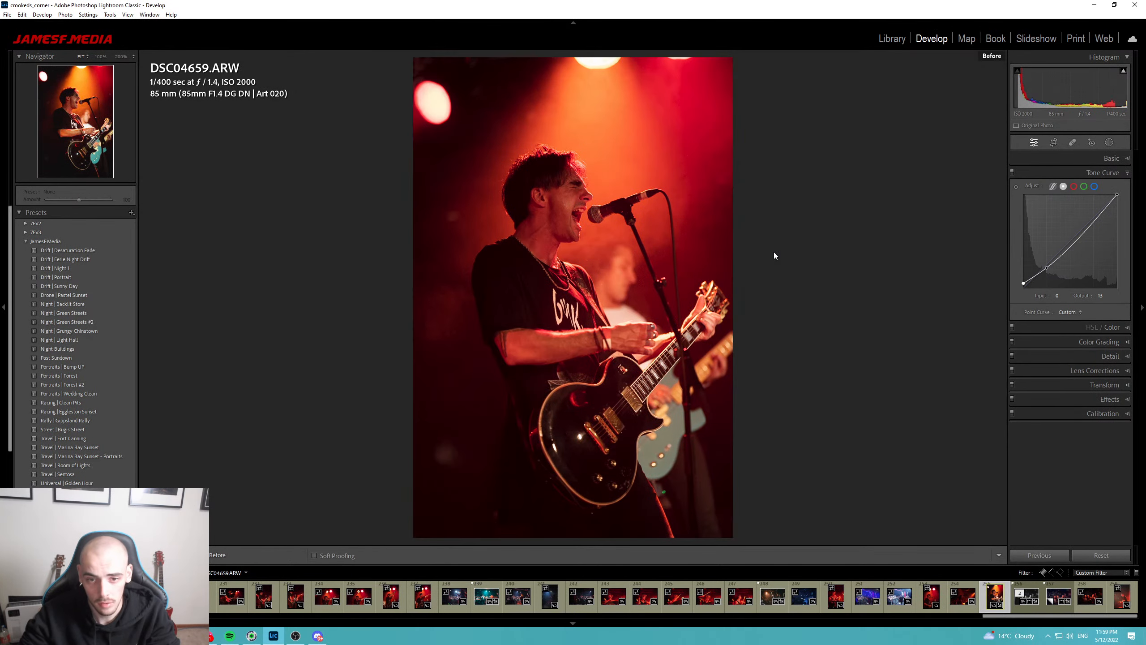
{"action": "key", "text": "backslash"}
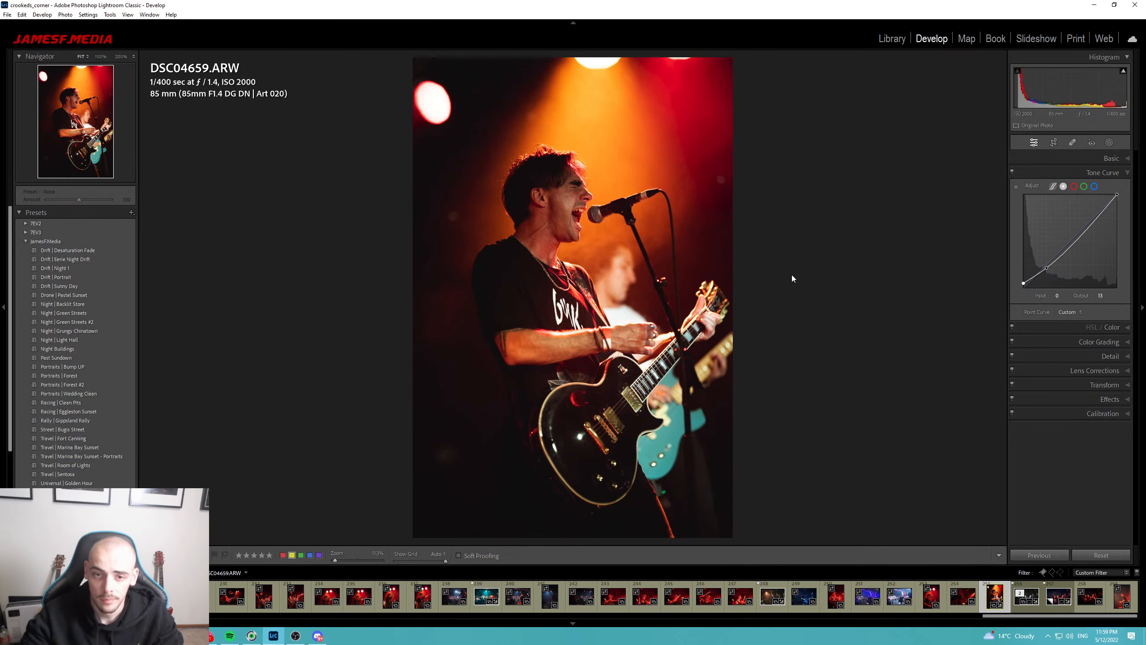
{"action": "key", "text": "p"}
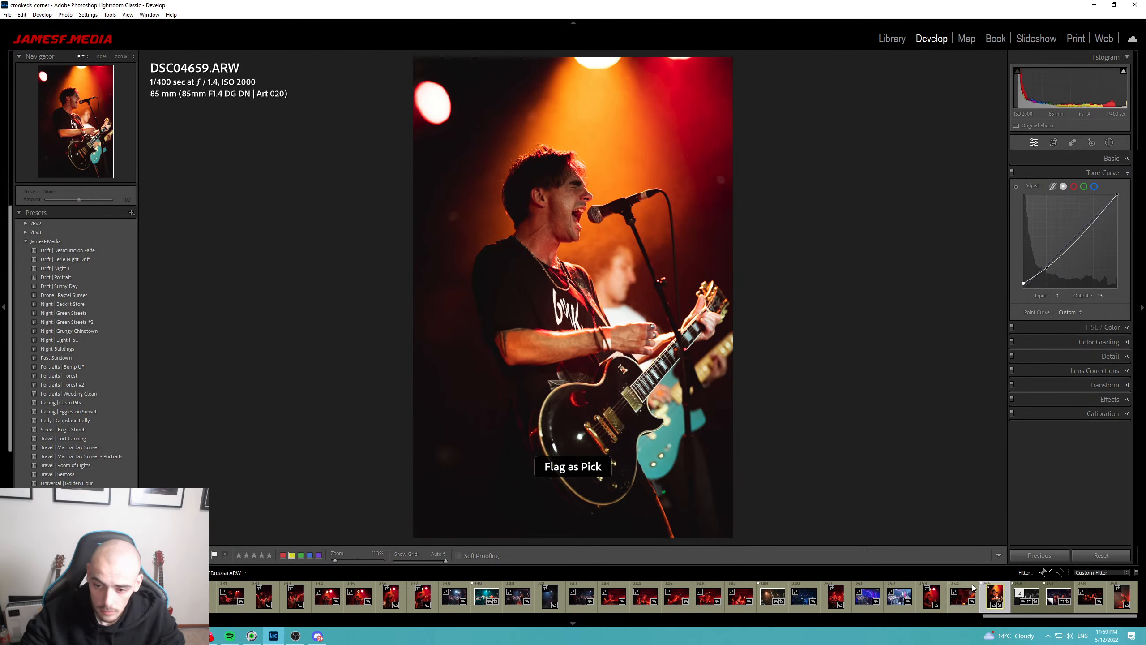
Filter the filmstrip to flagged photos only and select them all.
{"action": "left_click", "coordinate": [958, 609]}
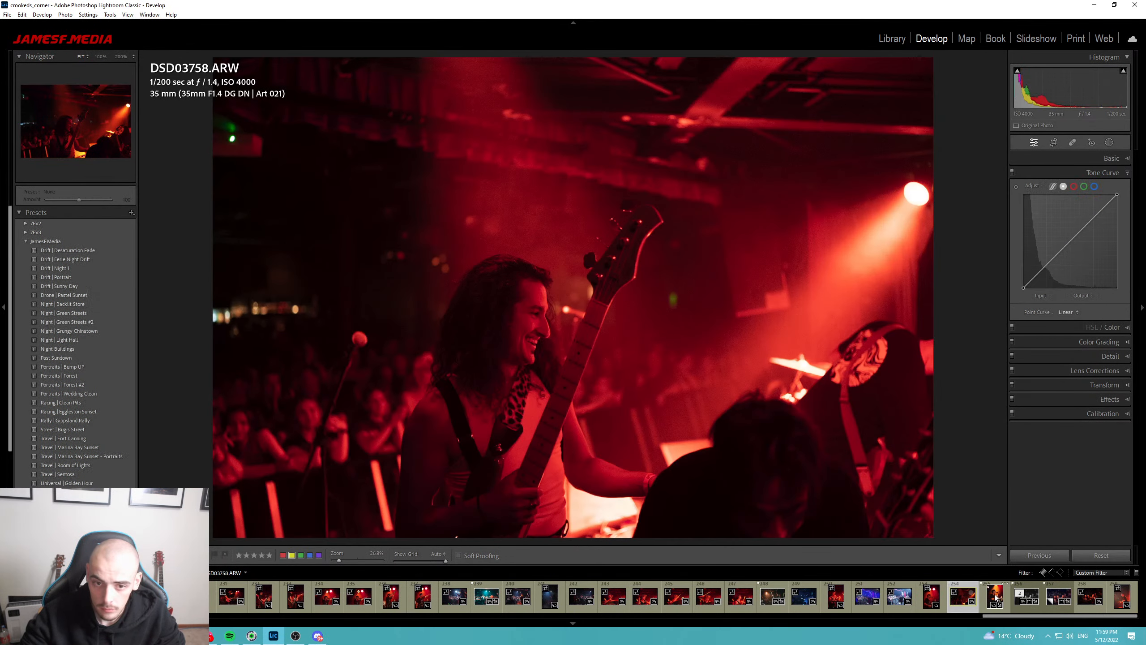
{"action": "left_click", "coordinate": [996, 598]}
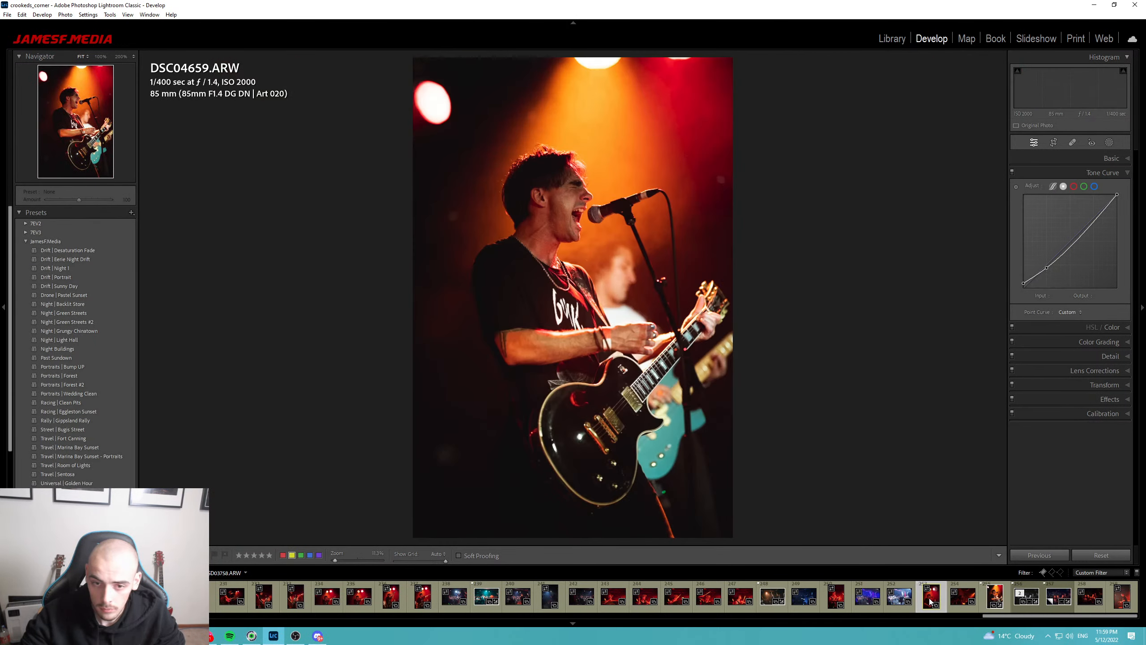
{"action": "left_click", "coordinate": [929, 602]}
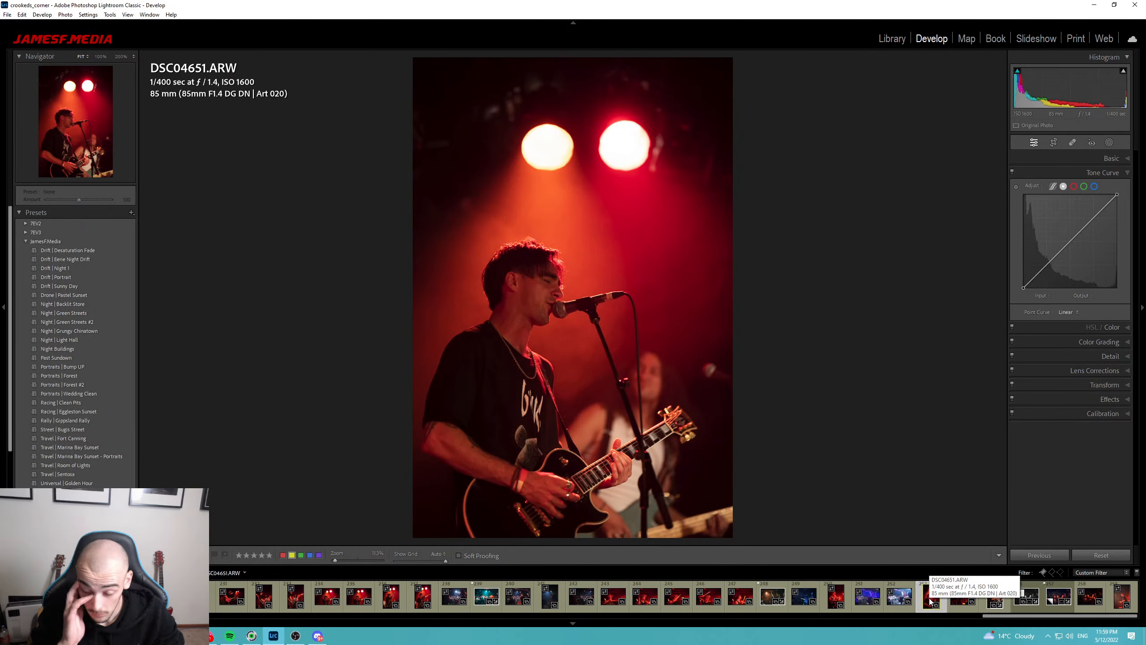
{"action": "left_click", "coordinate": [1044, 572]}
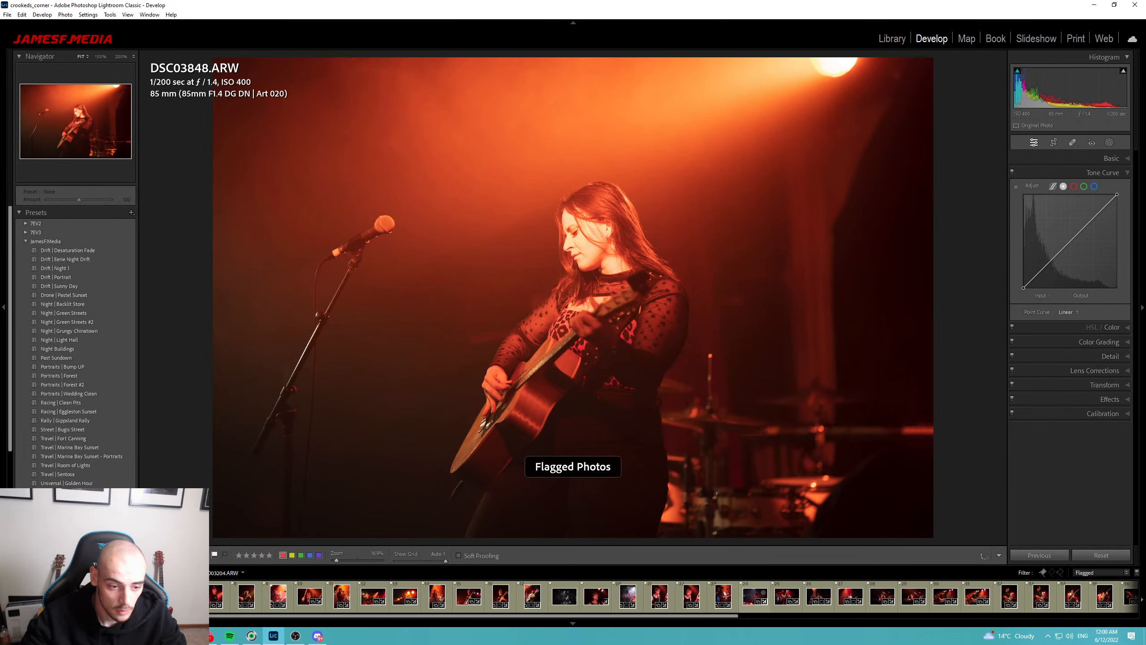
{"action": "key", "text": "ctrl+a"}
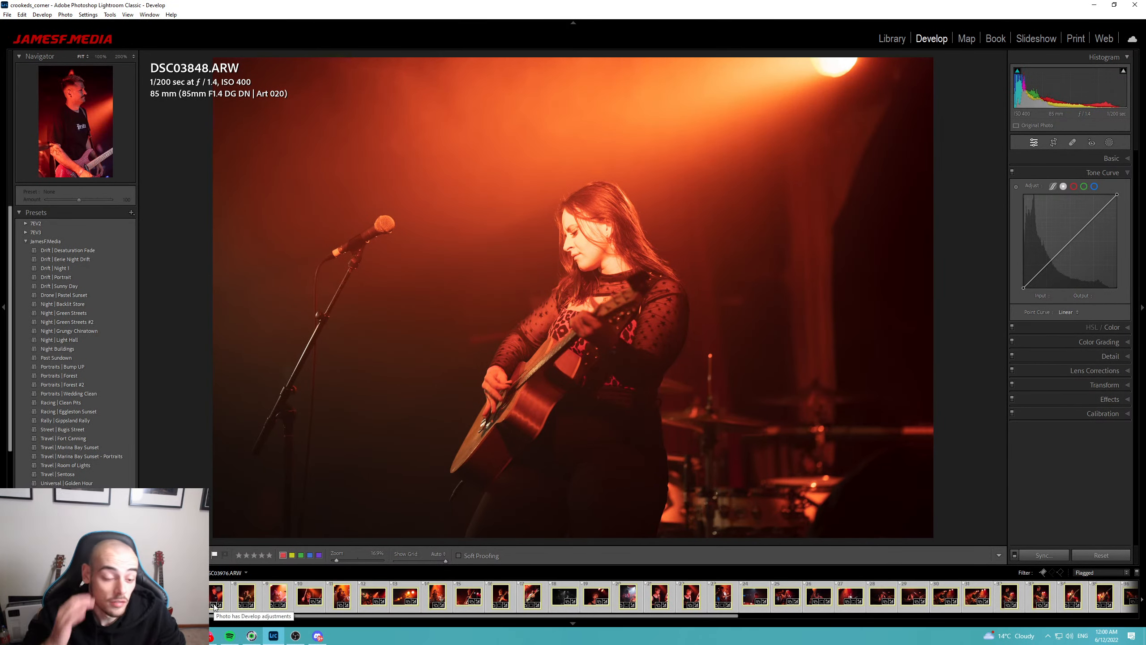
Look through the flagged photos, viewing the black-and-white band shot, DSC03848.ARW and DSC04306.ARW.
{"action": "left_click", "coordinate": [566, 600]}
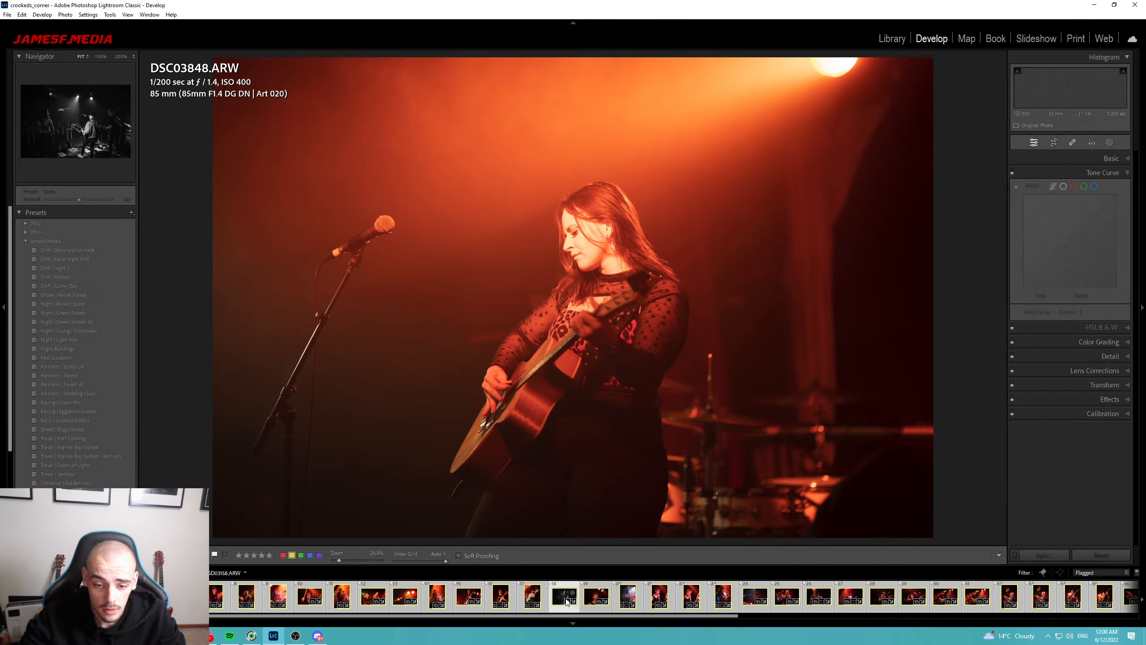
{"action": "left_click", "coordinate": [282, 597]}
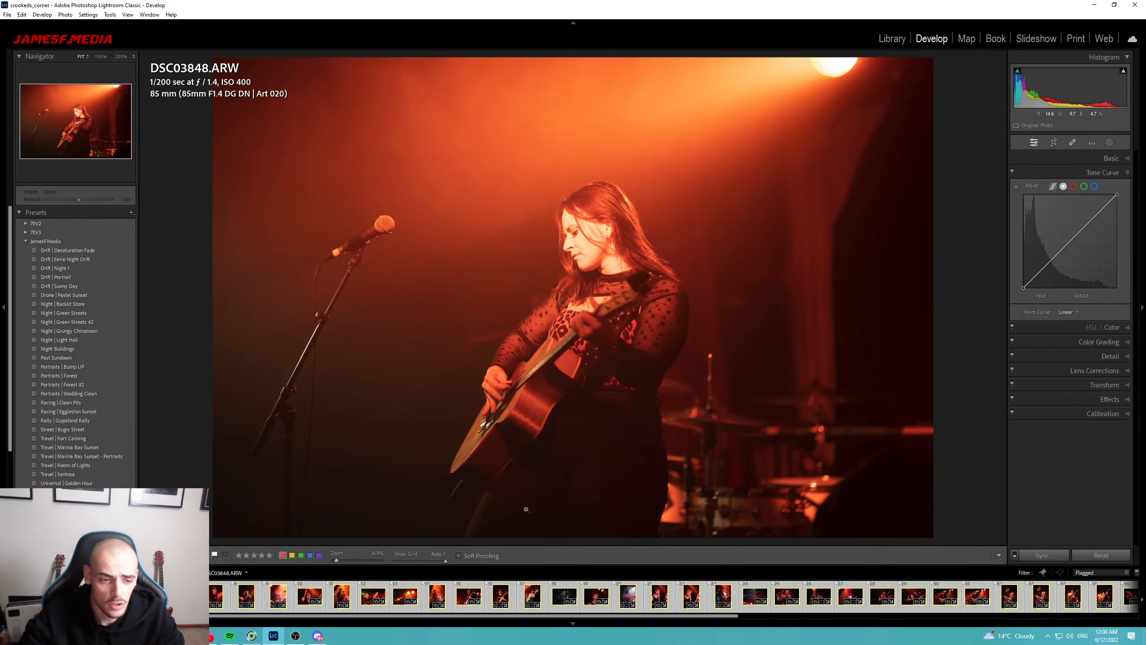
{"action": "scroll", "coordinate": [526, 604], "scroll_direction": "down", "scroll_amount": 5}
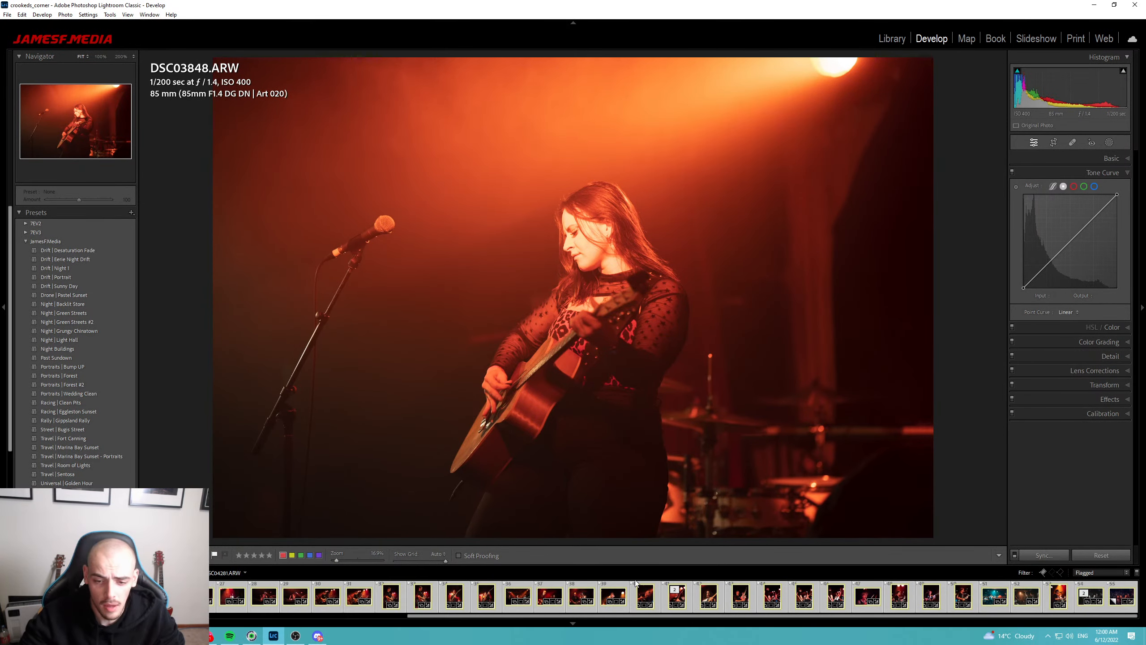
{"action": "left_click", "coordinate": [641, 603]}
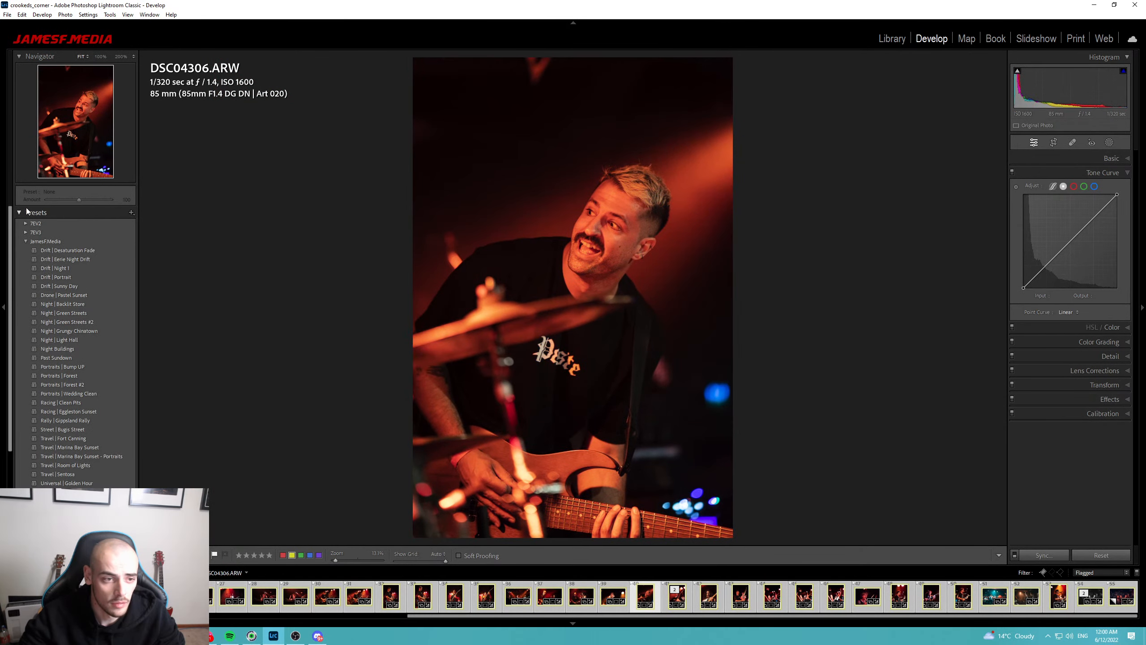
Collapse the presets, open the collection listed above The Crookeds, and display DSC03912.ARW.
{"action": "left_click", "coordinate": [23, 212]}
{"action": "left_click", "coordinate": [57, 281]}
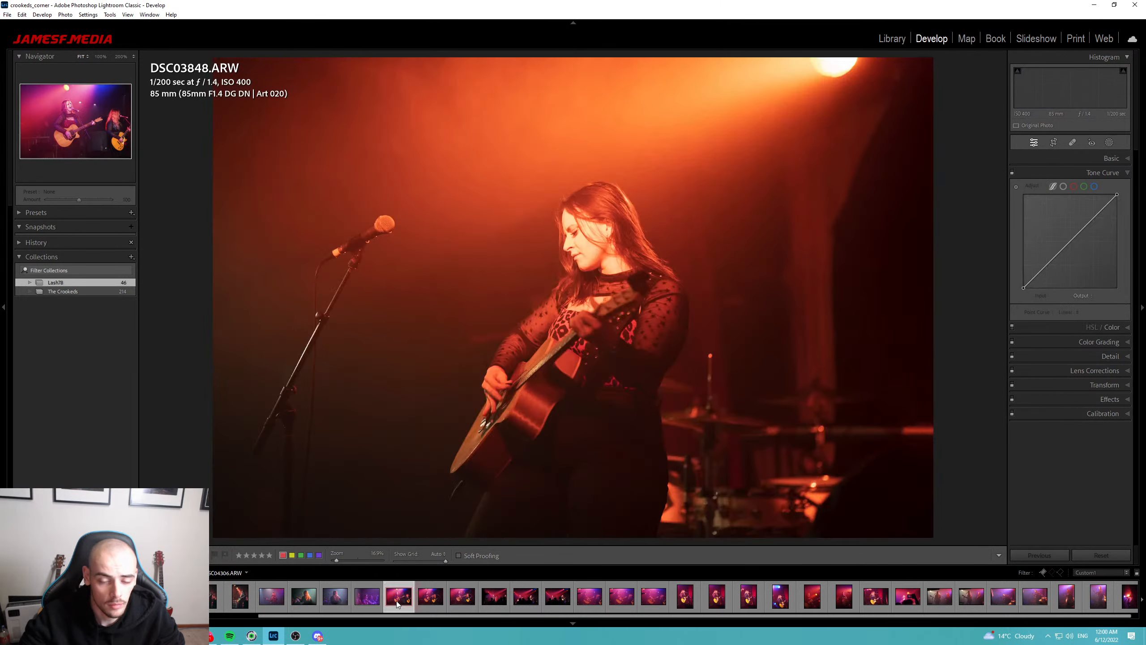
{"action": "left_click", "coordinate": [396, 601]}
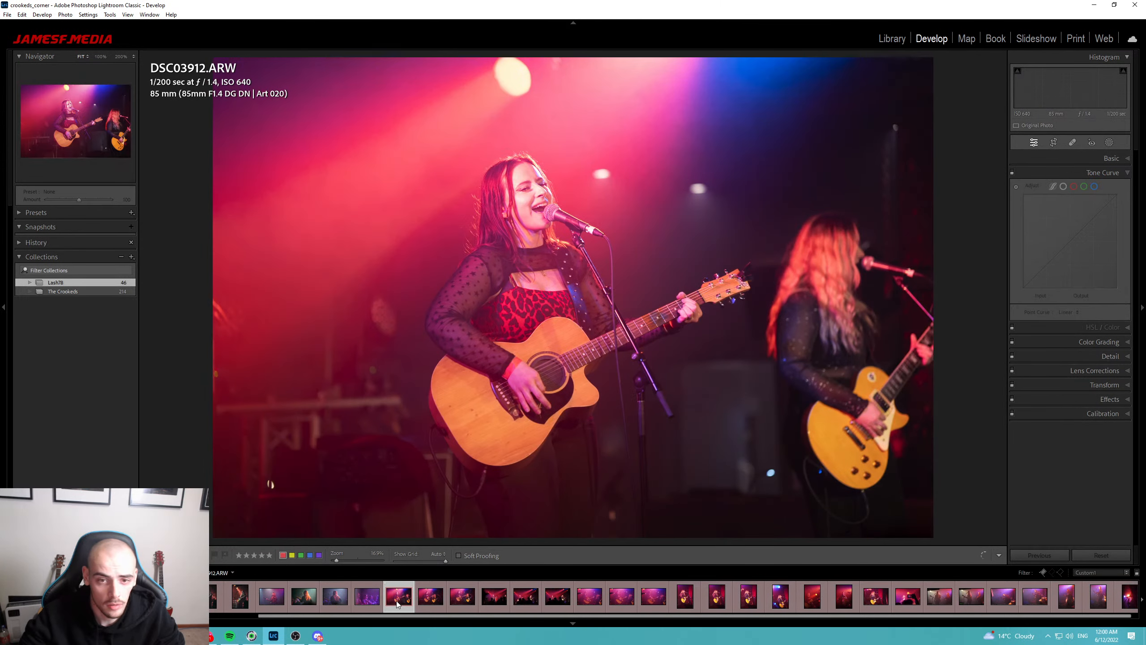